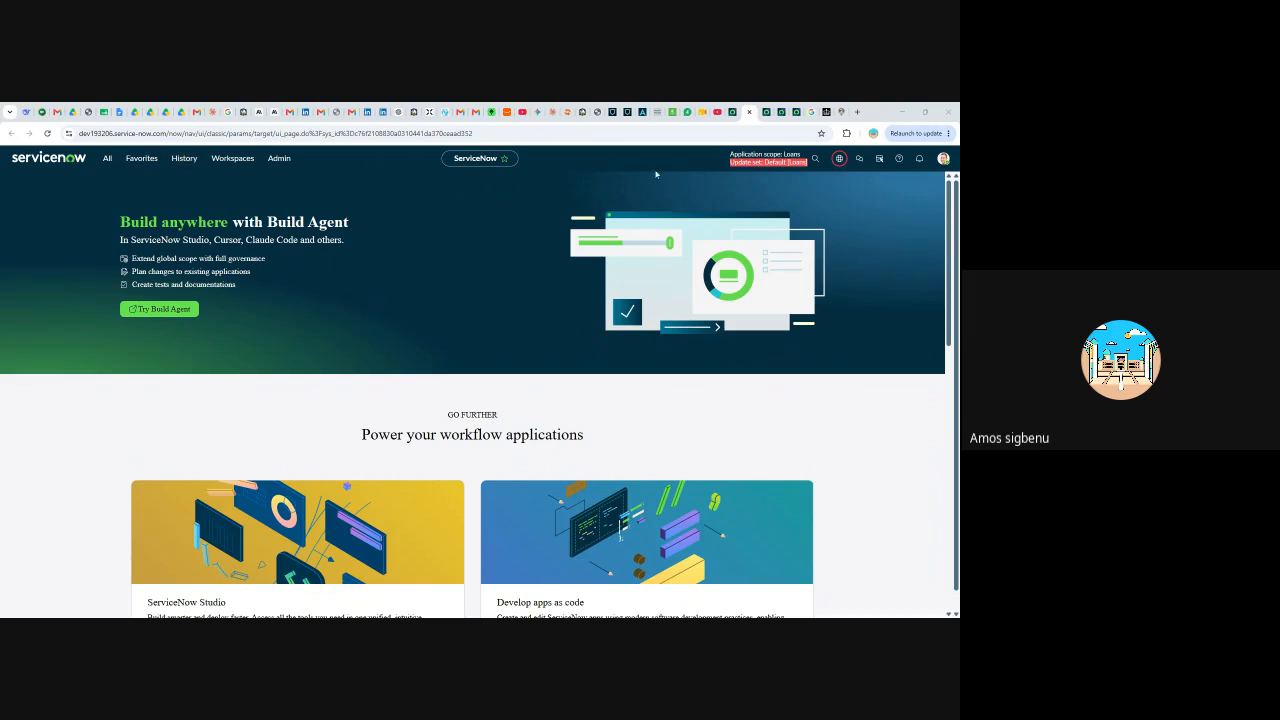
left_click(104, 160)
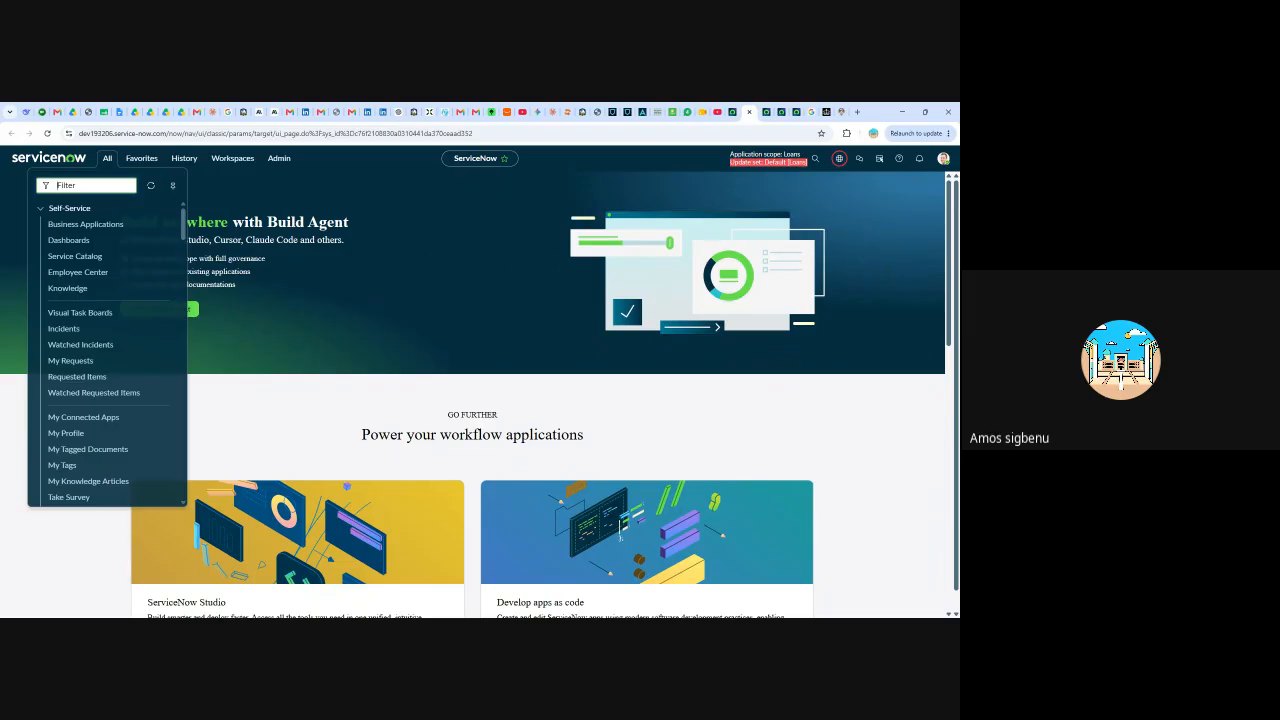
key("Escape")
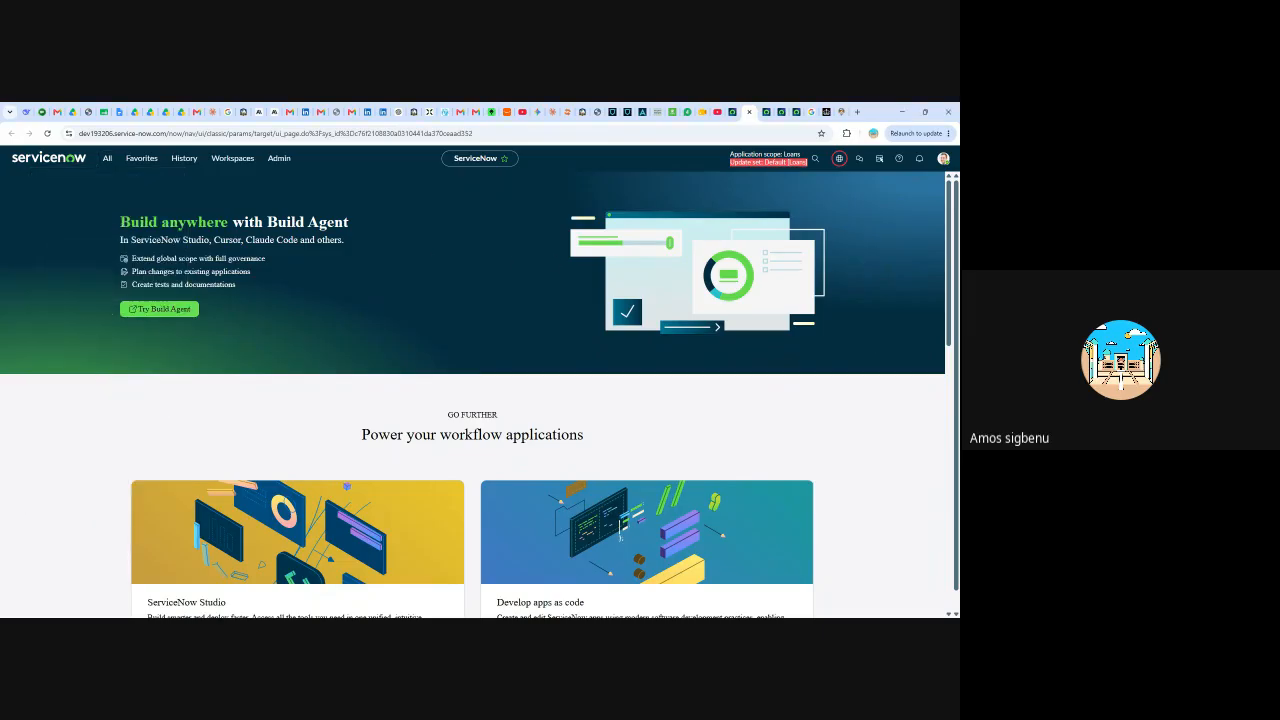
- Switch to WhatsApp and look back through the recent messages in the Elaxstraining group chat
key("alt+Tab")
left_click(687, 112)
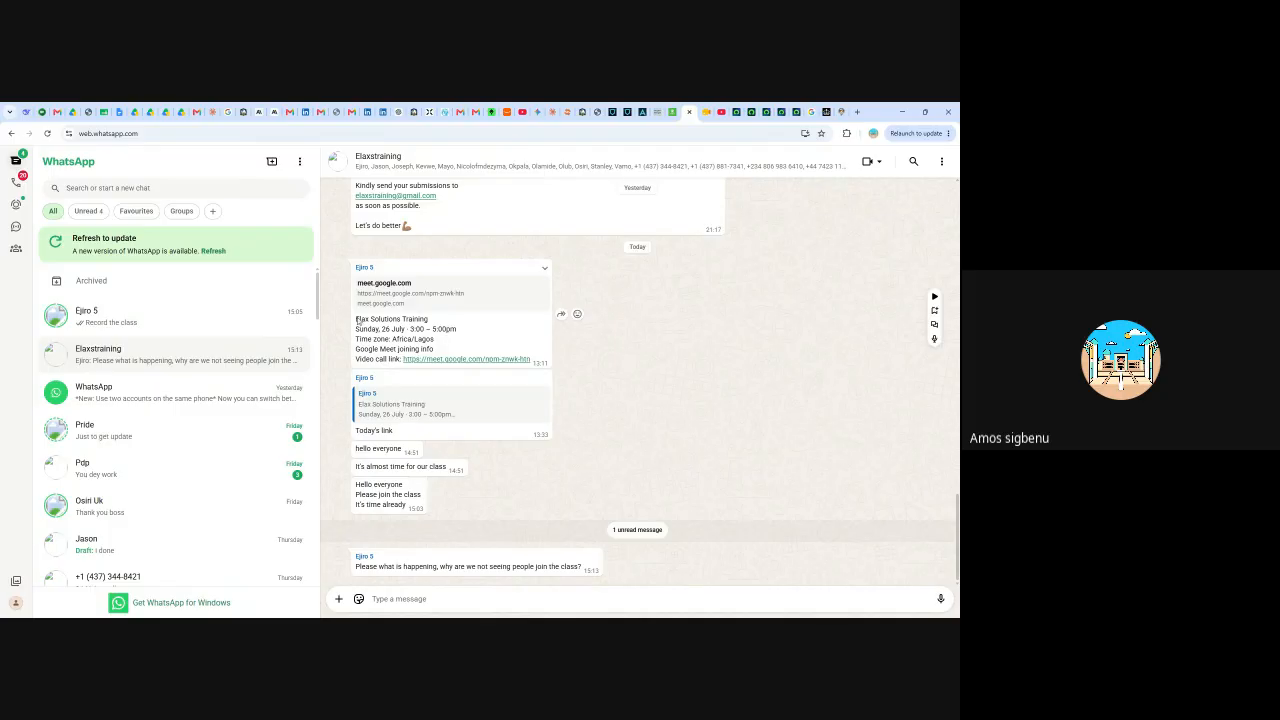
scroll(515, 326, "up", 5)
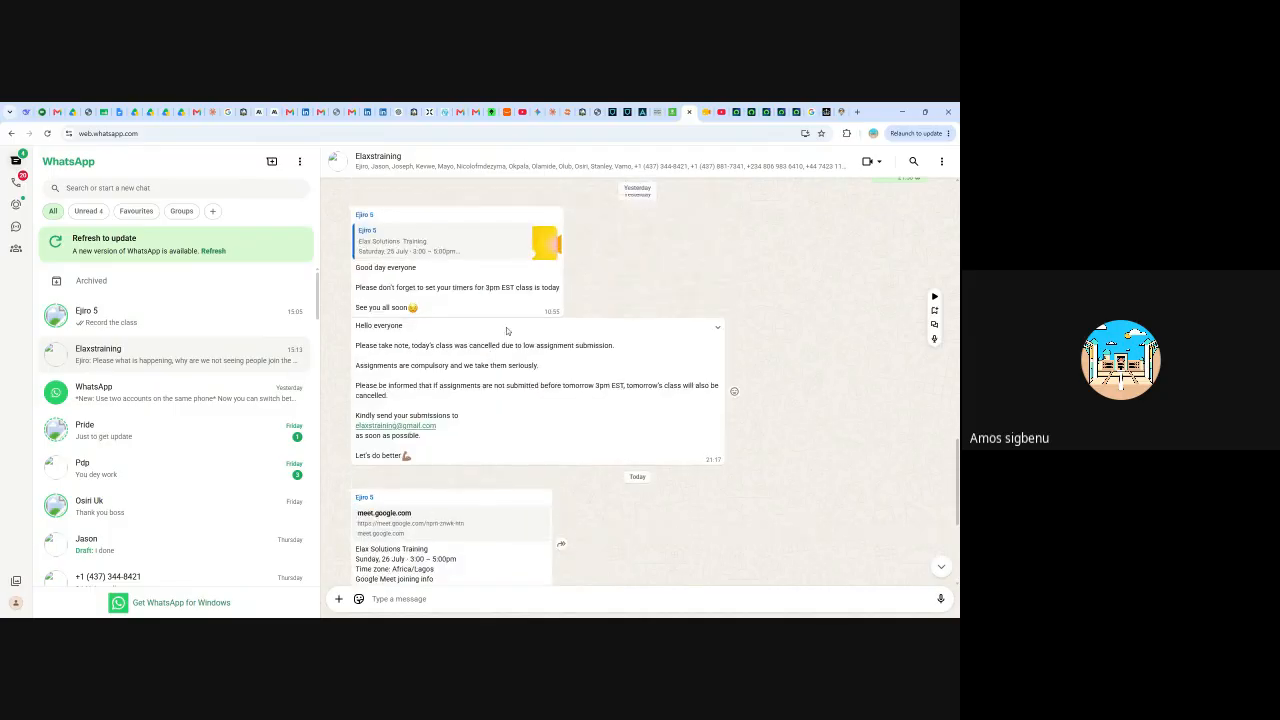
scroll(518, 325, "down", 10)
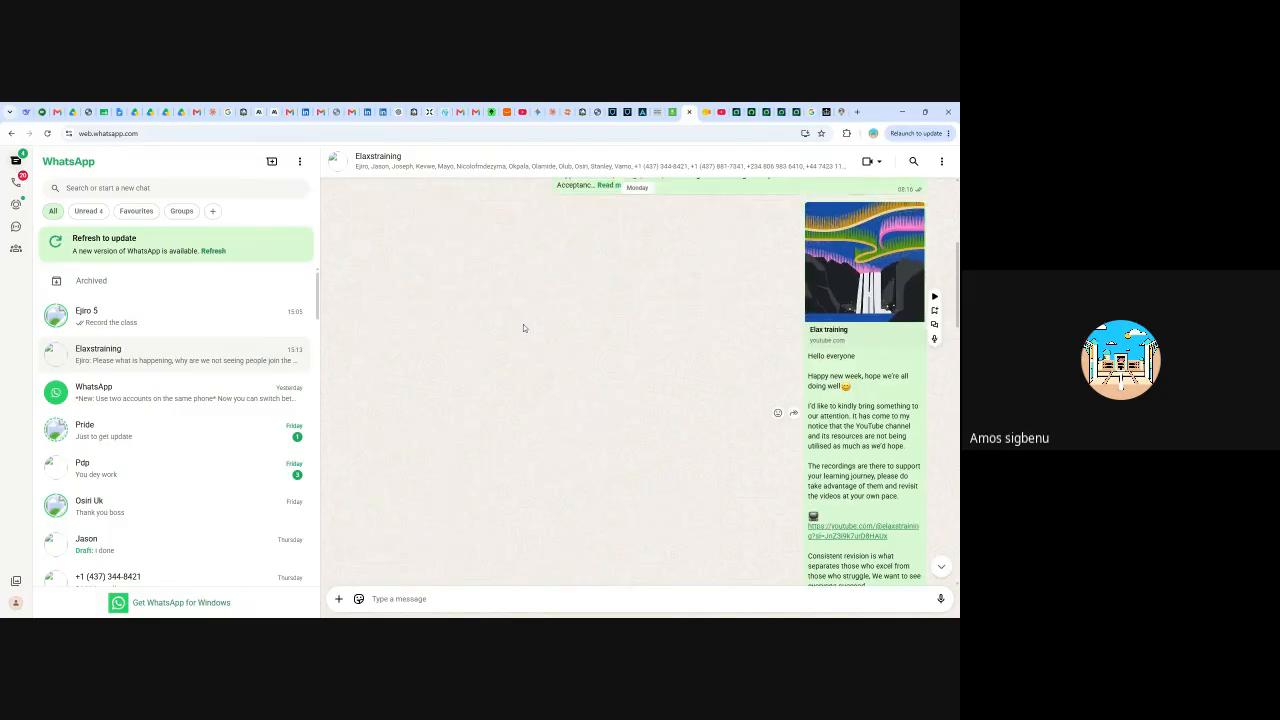
scroll(524, 322, "up", 6)
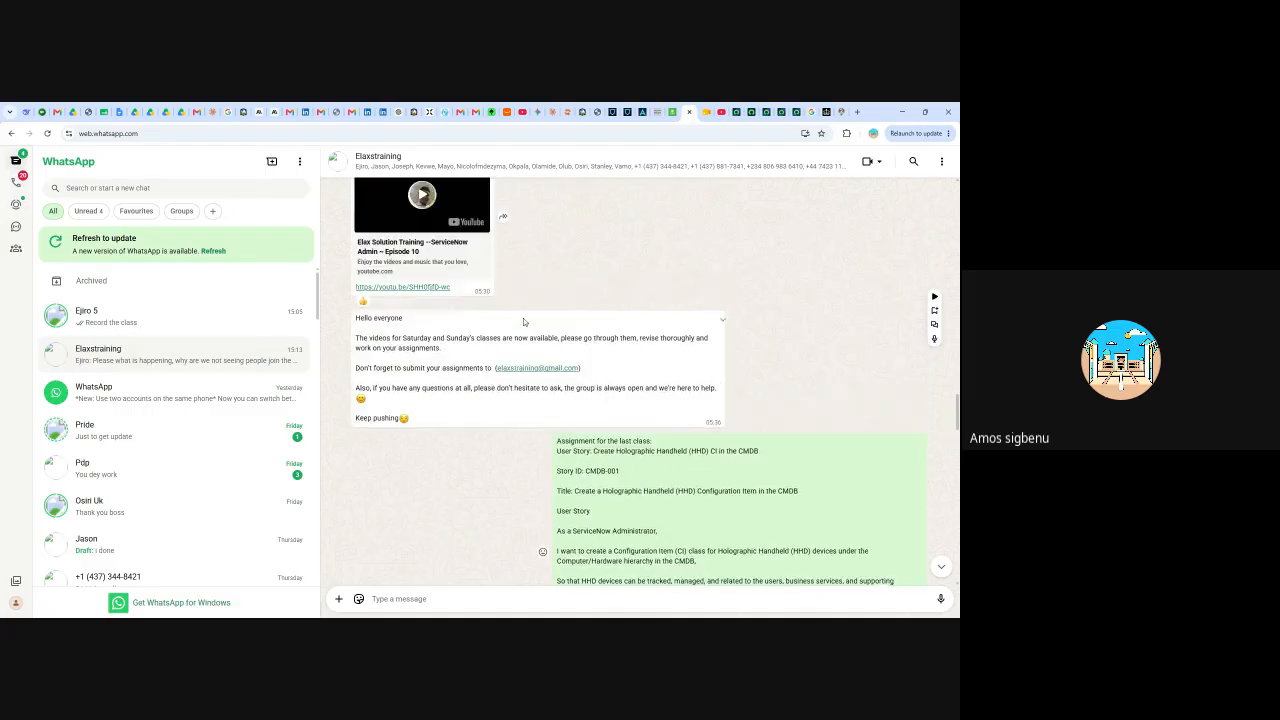
scroll(526, 316, "up", 8)
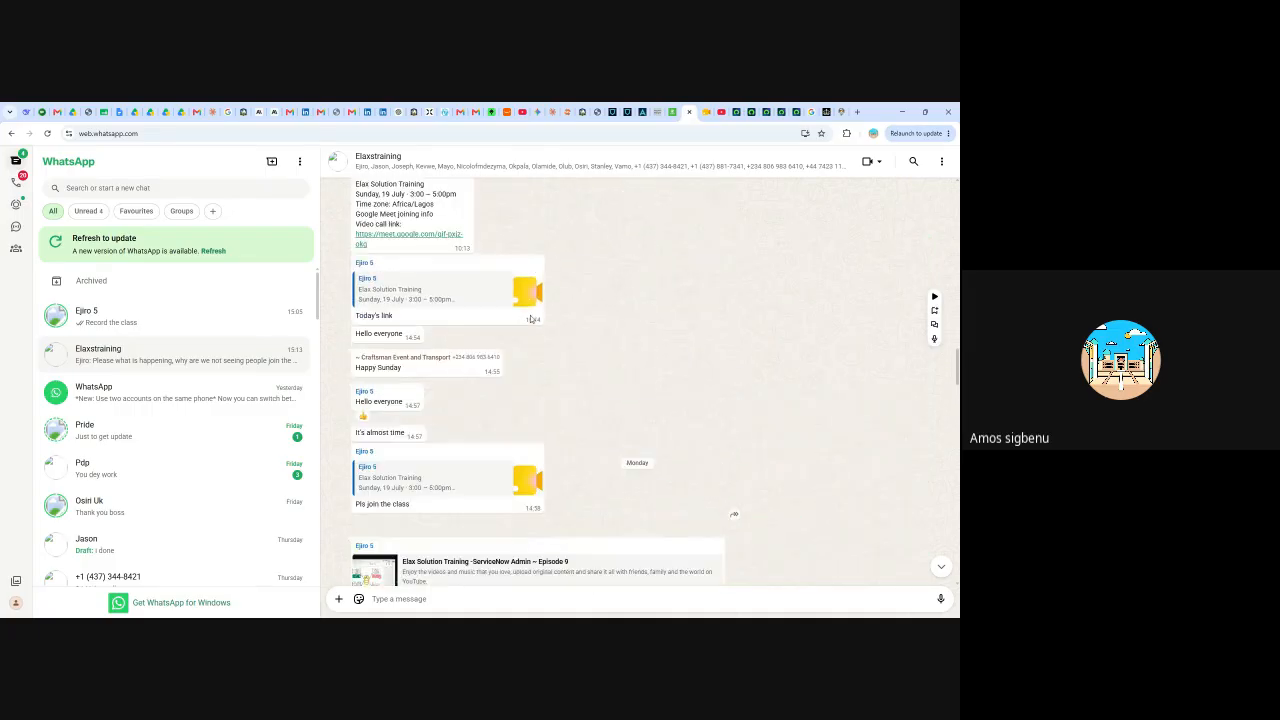
scroll(530, 318, "up", 3)
scroll(530, 321, "down", 4)
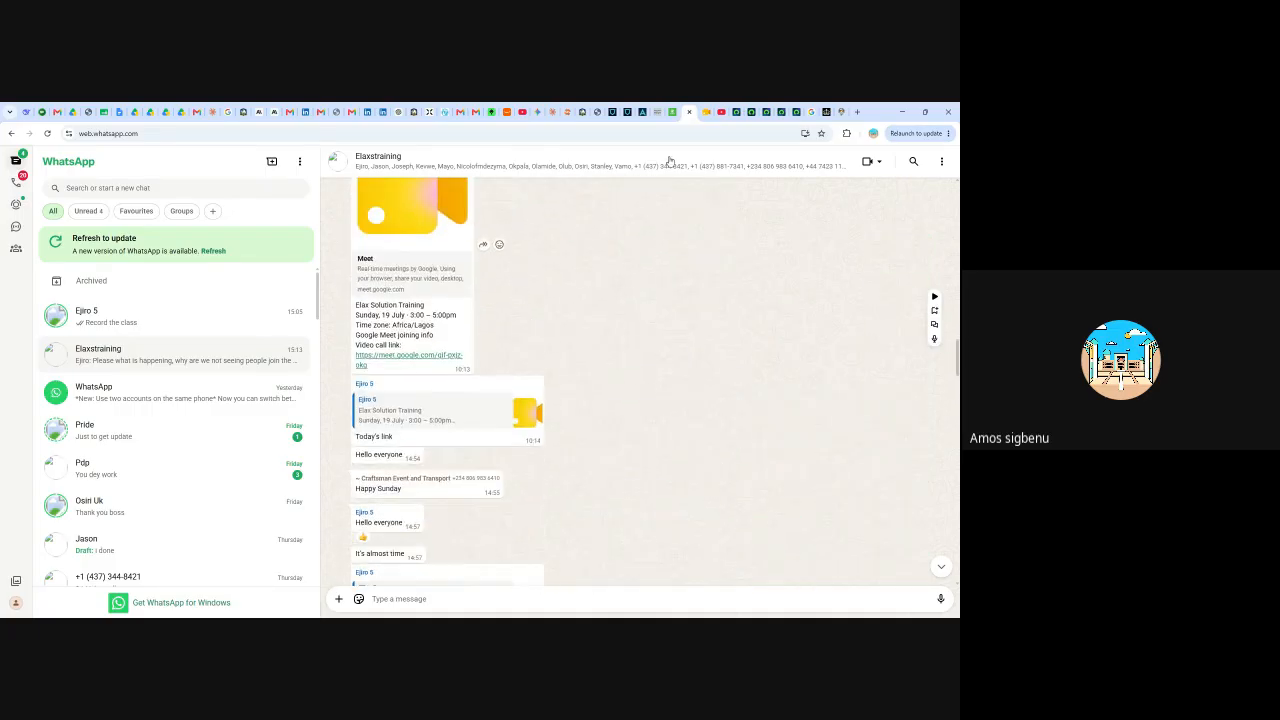
- Switch back to the ServiceNow instance, filter the navigator by "catalog" and open the Service Catalog's Maintain Items list
left_click(736, 112)
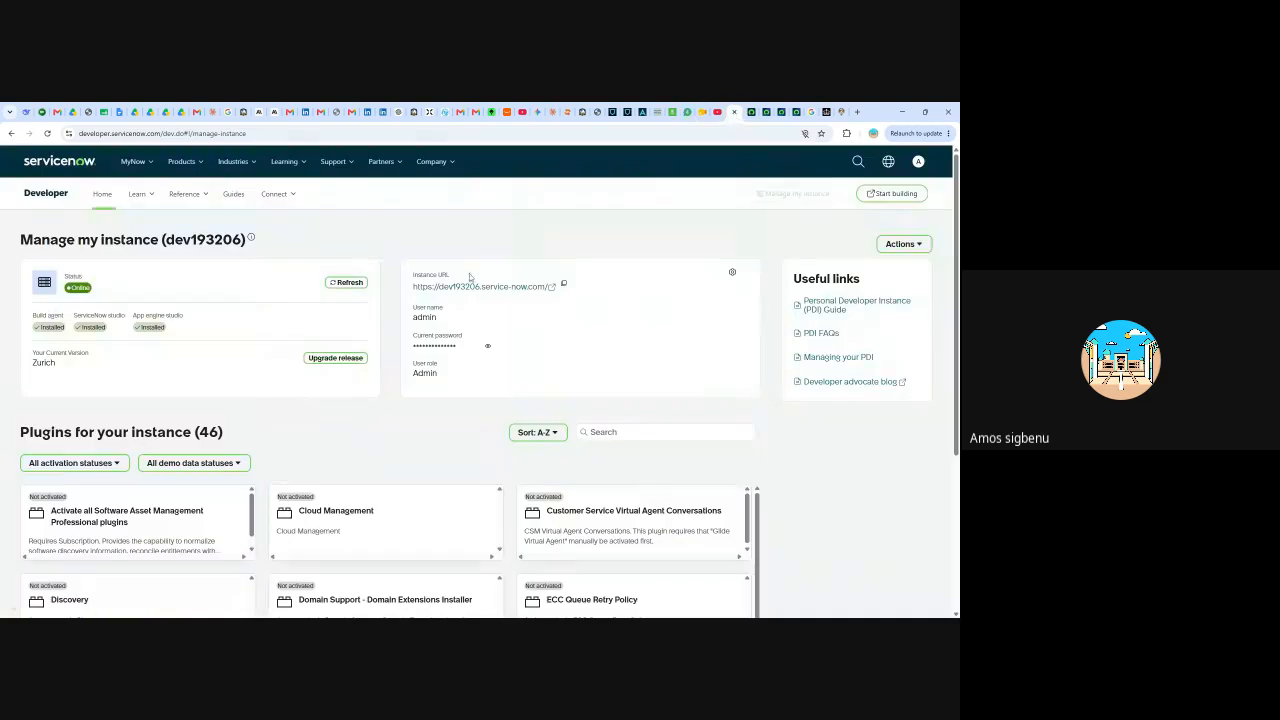
left_click(745, 112)
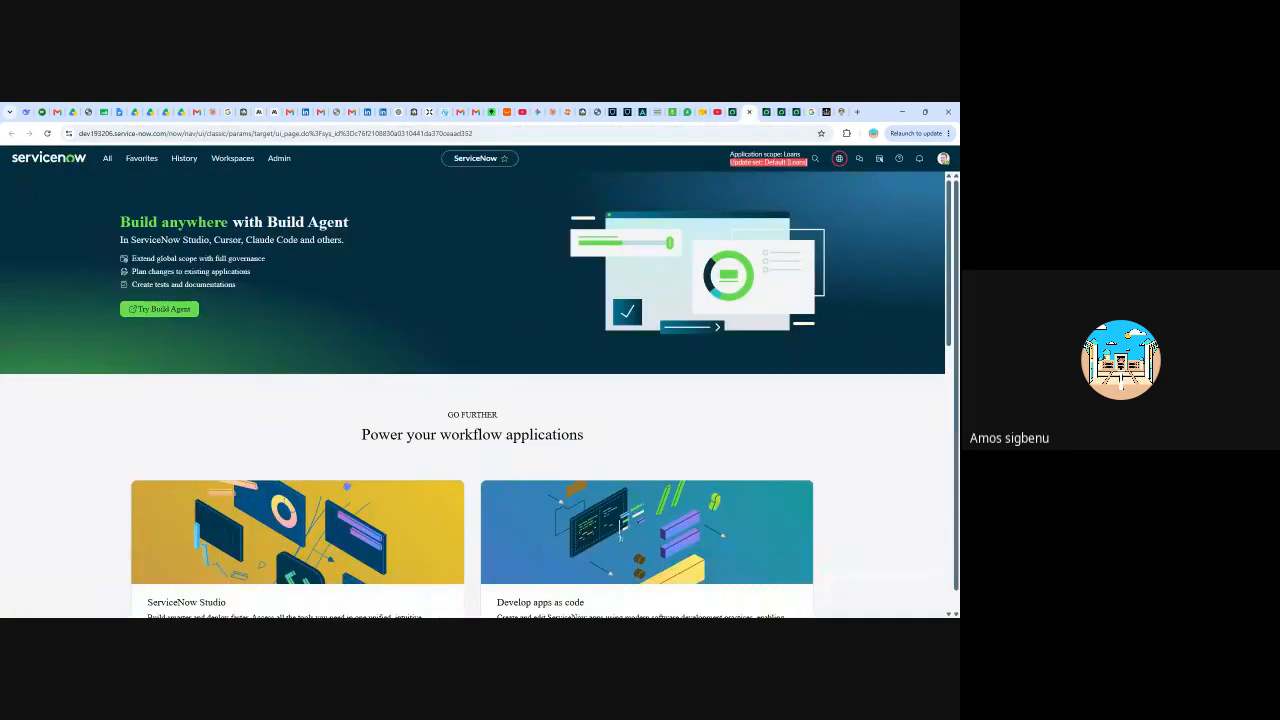
left_click(107, 158)
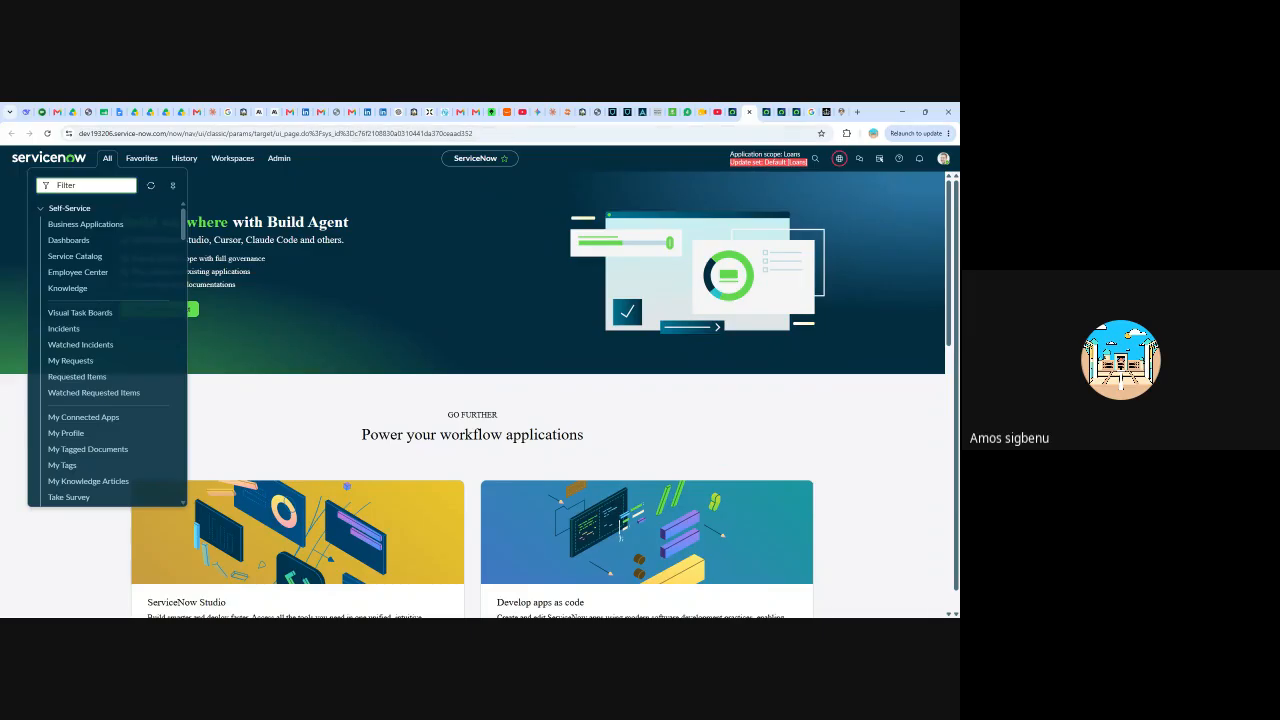
type("catal")
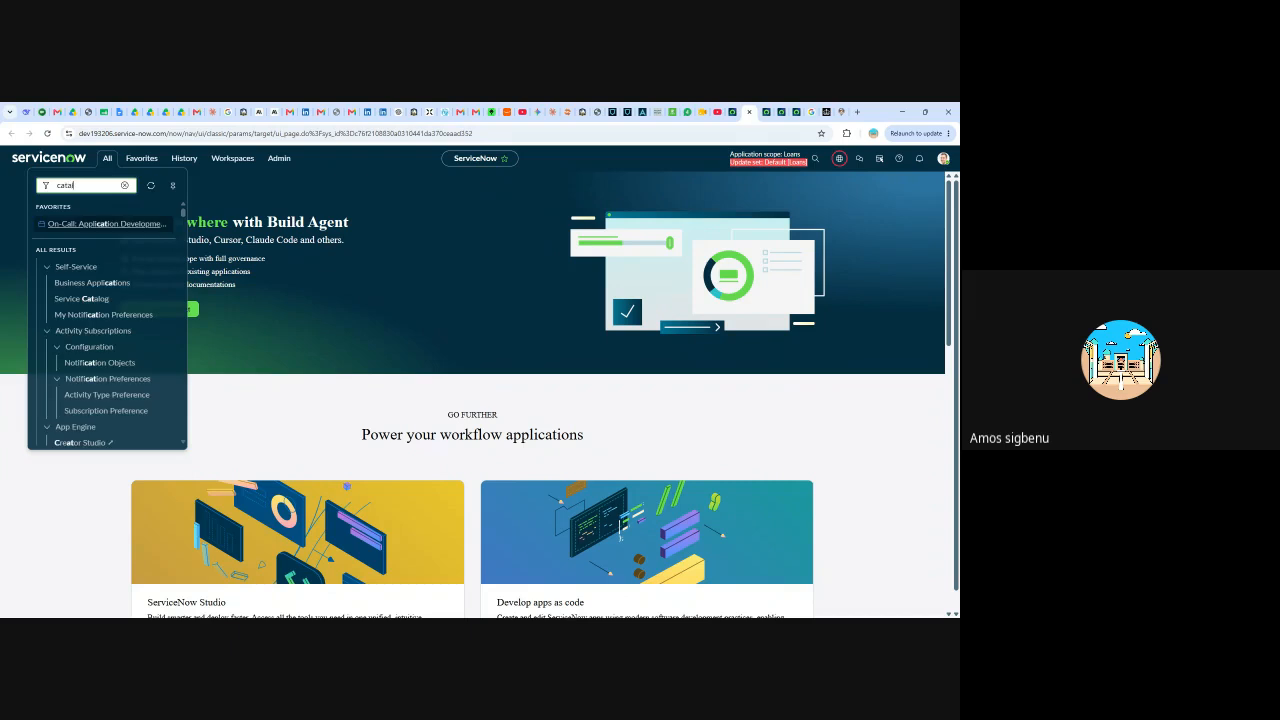
type("og")
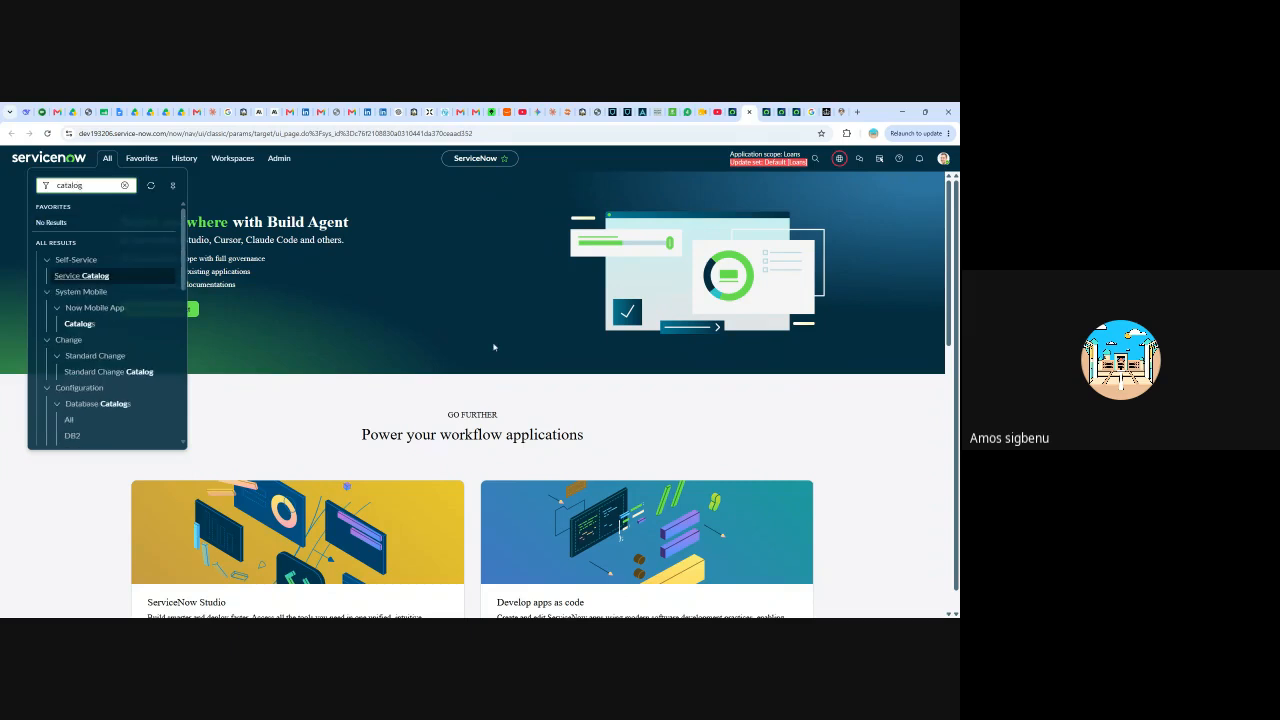
scroll(83, 300, "down", 6)
scroll(83, 300, "down", 2)
scroll(123, 317, "down", 1)
scroll(88, 262, "up", 1)
scroll(88, 262, "up", 1)
scroll(73, 303, "down", 2)
scroll(73, 303, "down", 2)
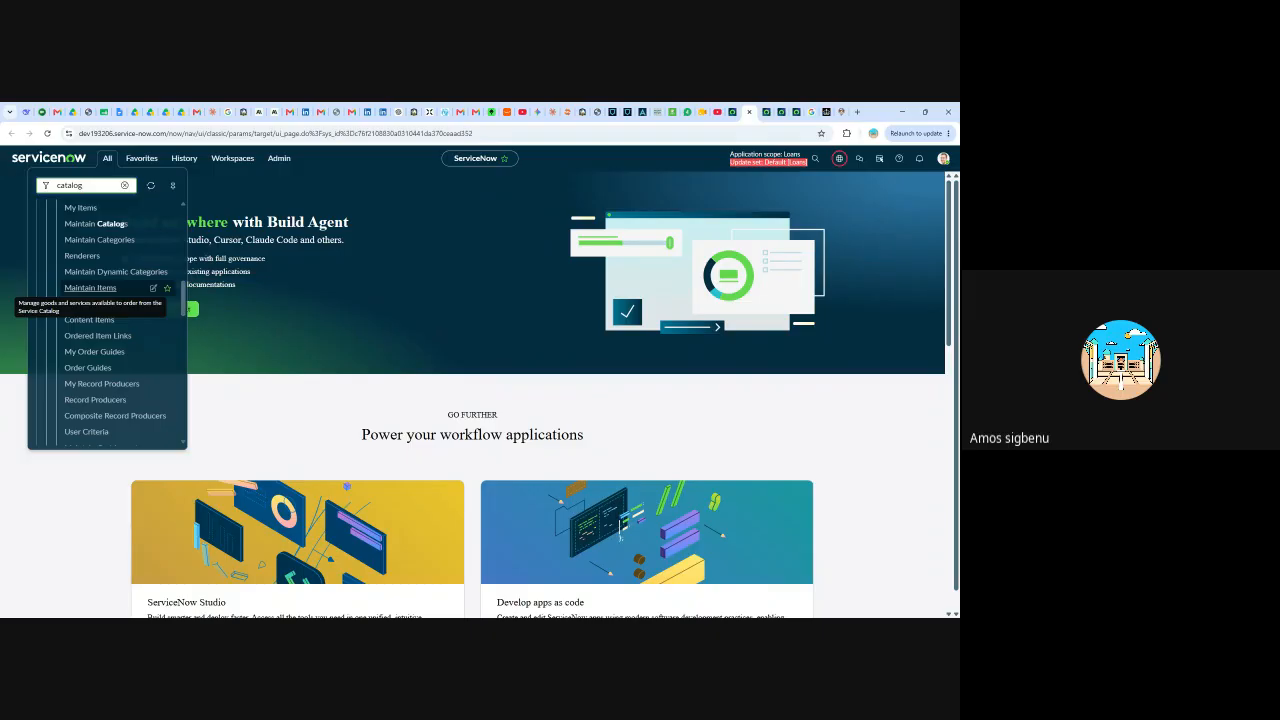
left_click(90, 288)
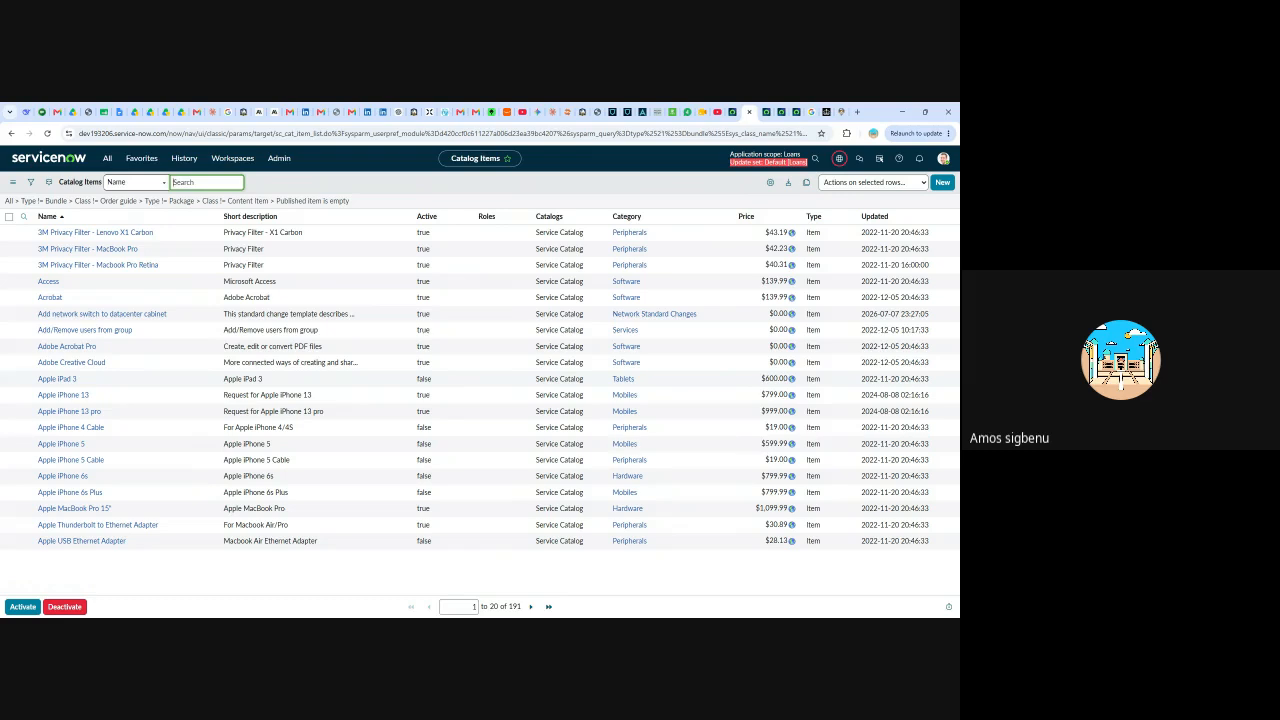
- Create a new catalog item record and name it Demo Farm
key("alt+Tab")
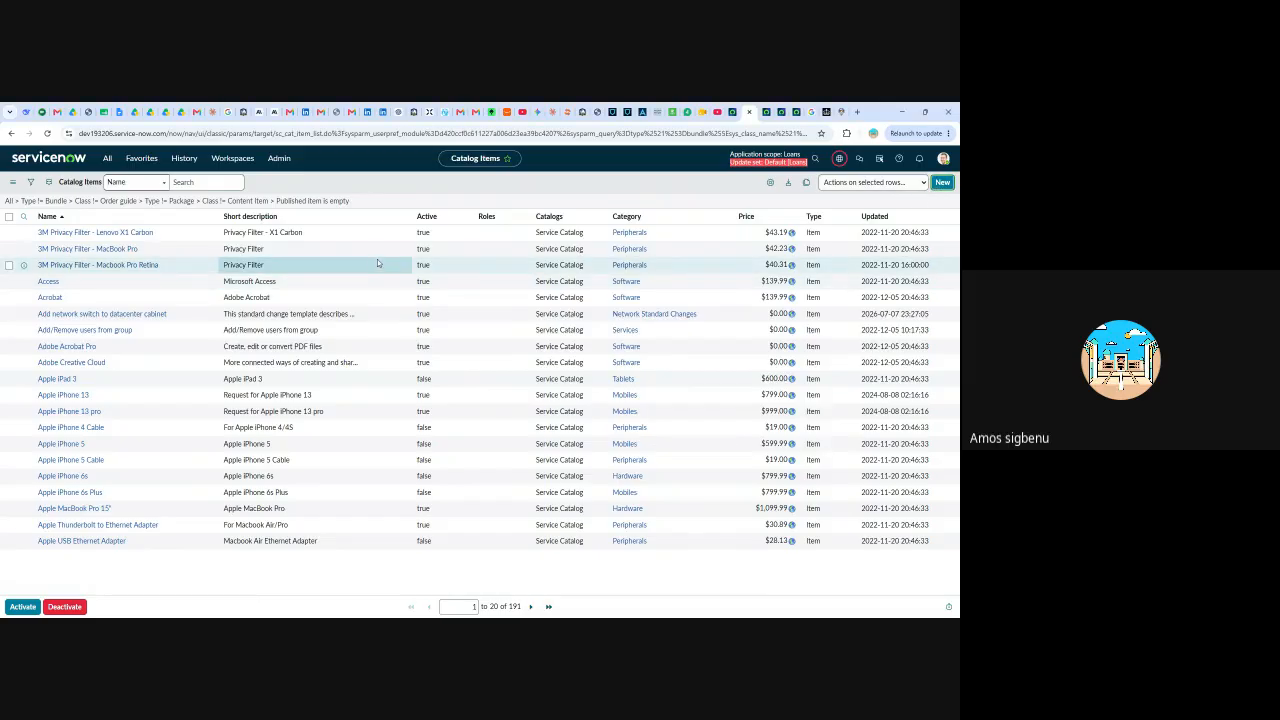
left_click(943, 187)
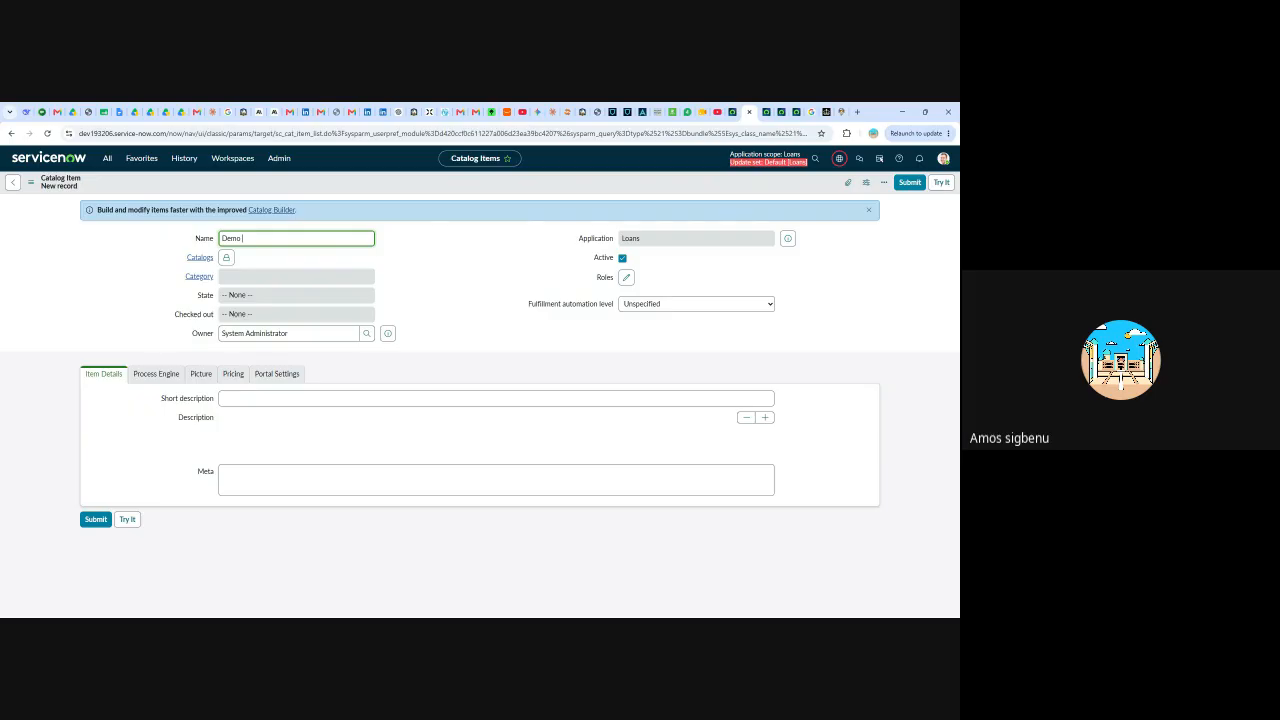
type("Farm")
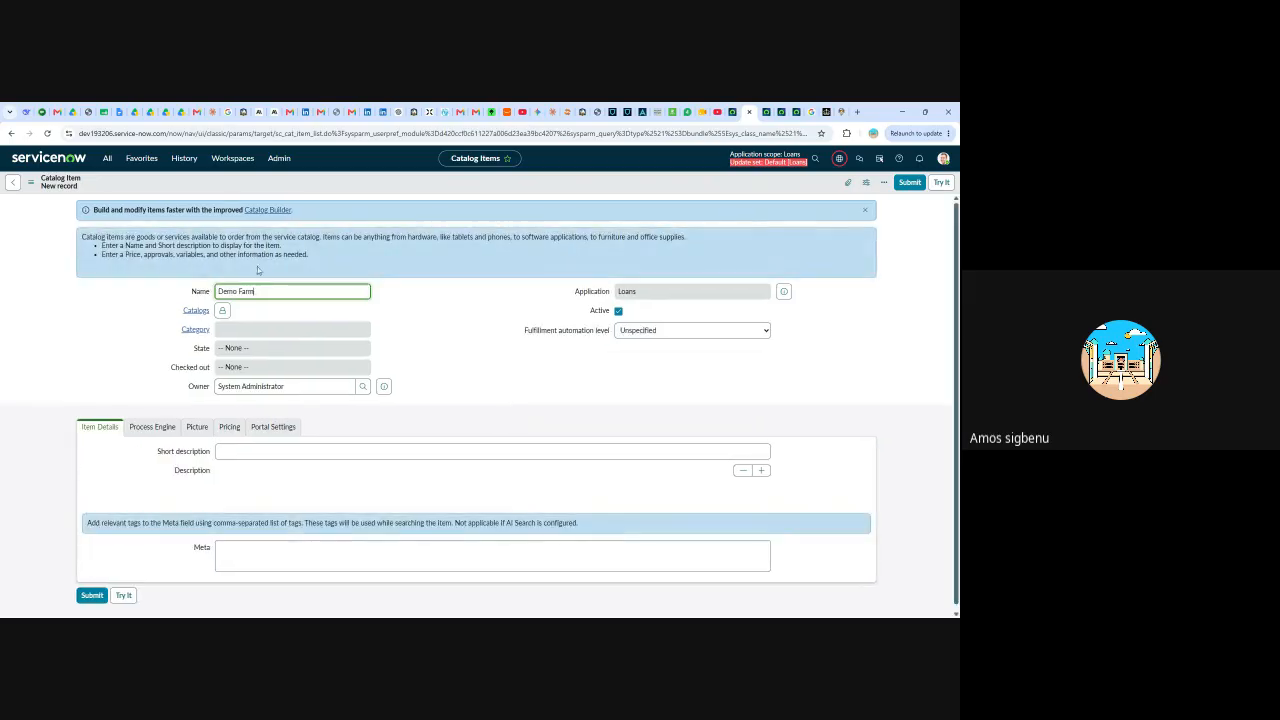
- Unlock the Catalogs field of the new item and add Service Catalog to it
scroll(403, 299, "down", 2)
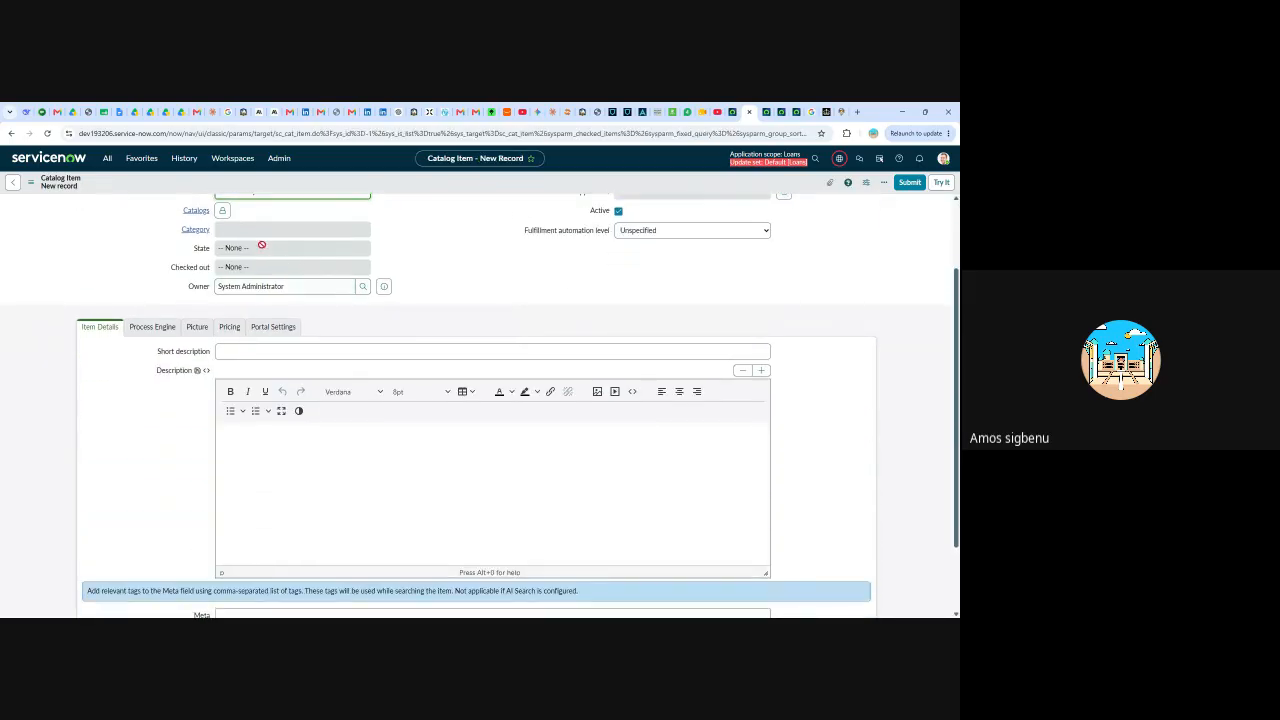
left_click(220, 215)
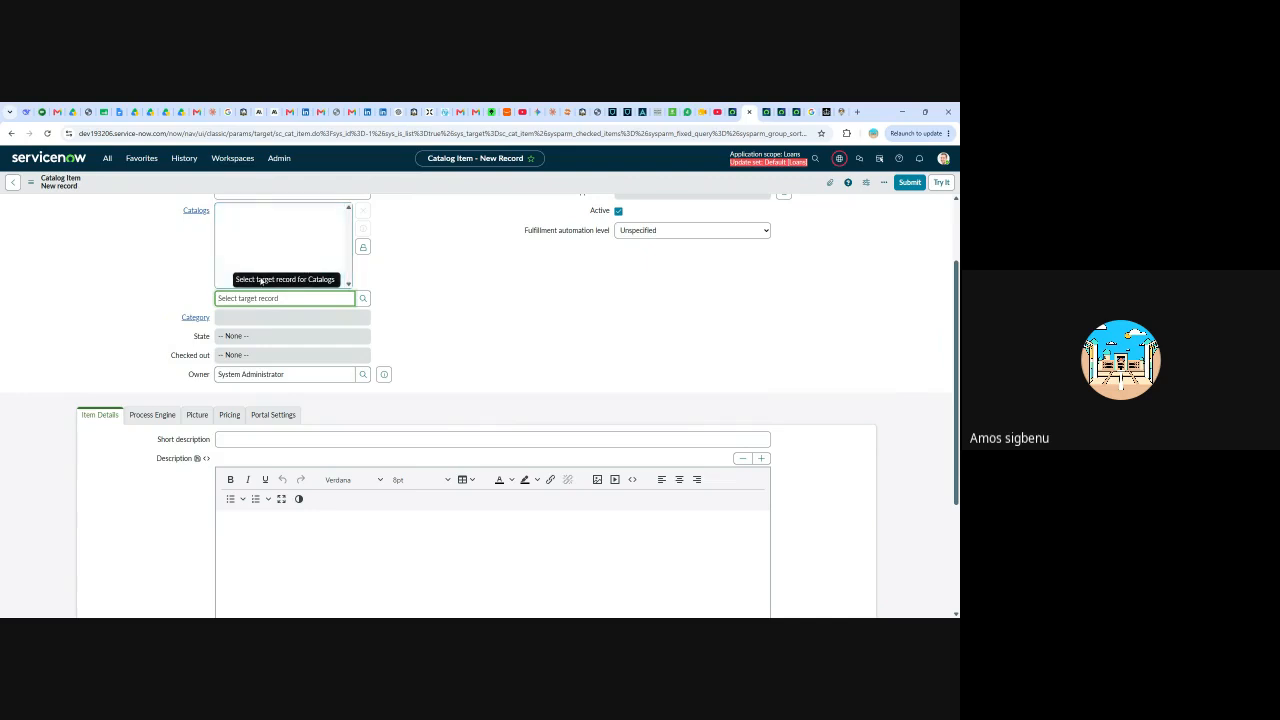
scroll(243, 250, "down", 1)
scroll(250, 260, "up", 1)
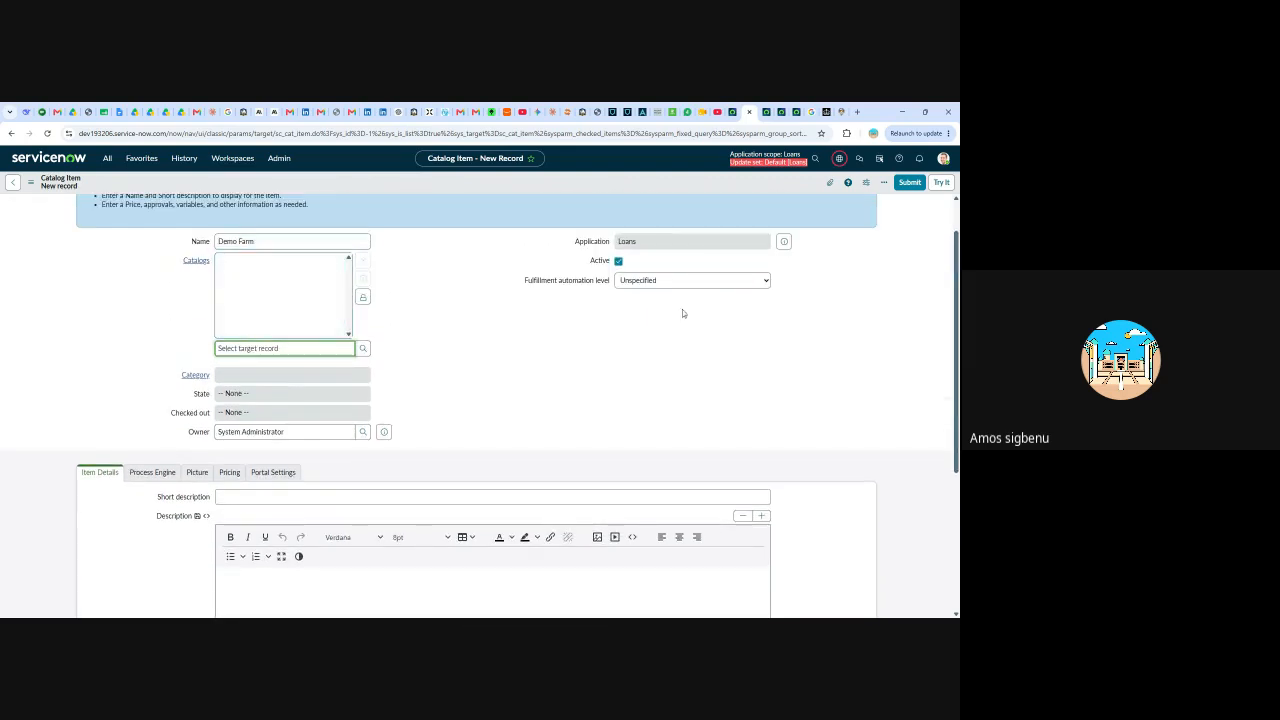
left_click(363, 350)
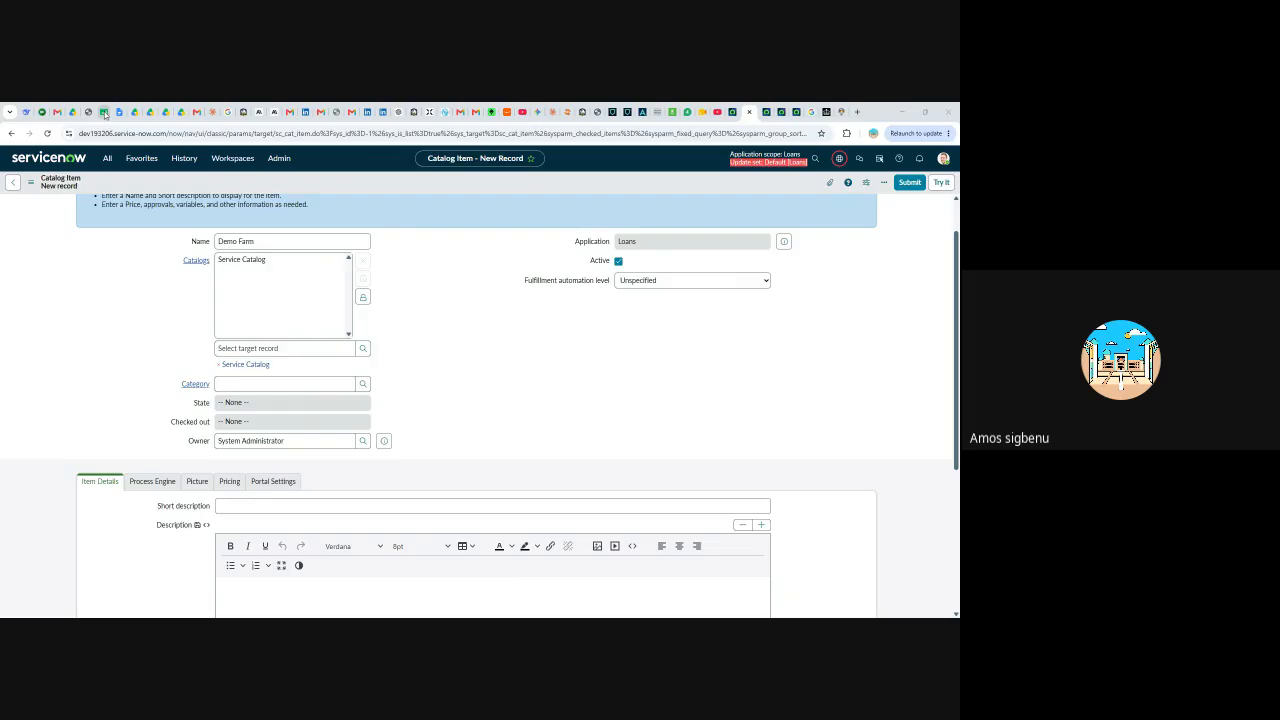
- Switch to the Project 2-ServiceCatalog spreadsheet in Google Sheets and dismiss the security limitations and offline access notices
left_click(103, 112)
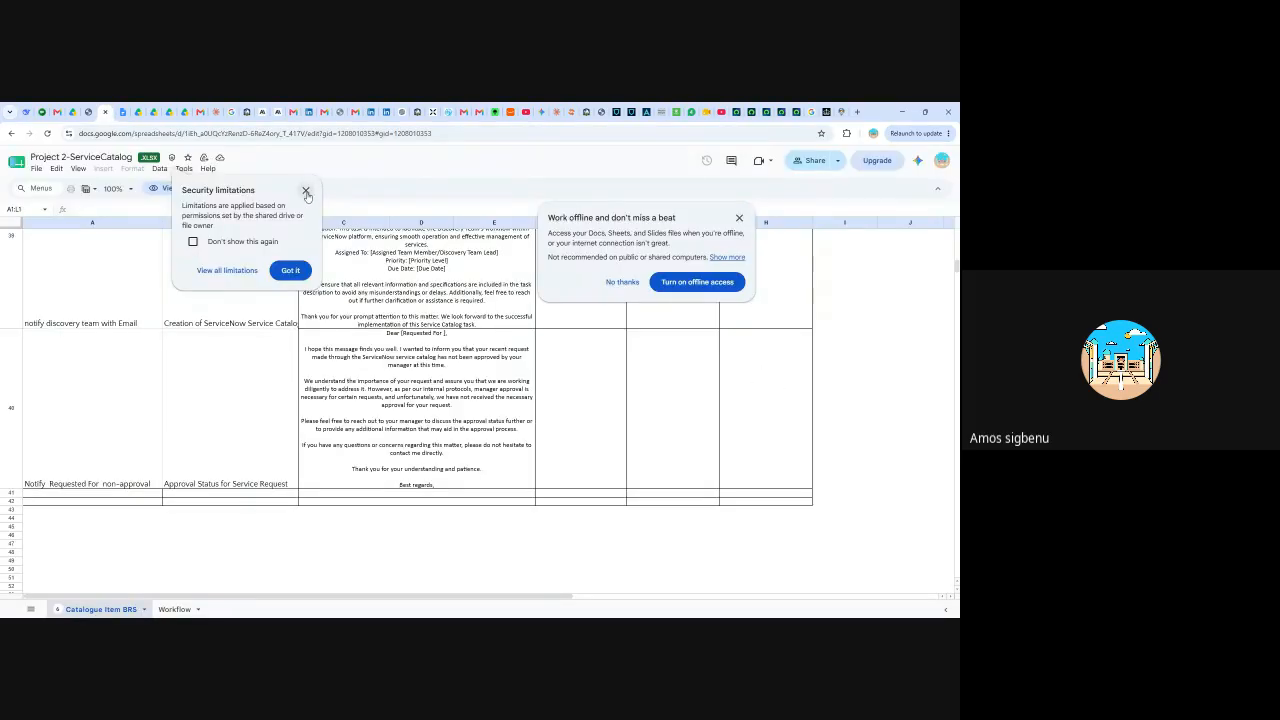
left_click(305, 190)
scroll(325, 213, "up", 10)
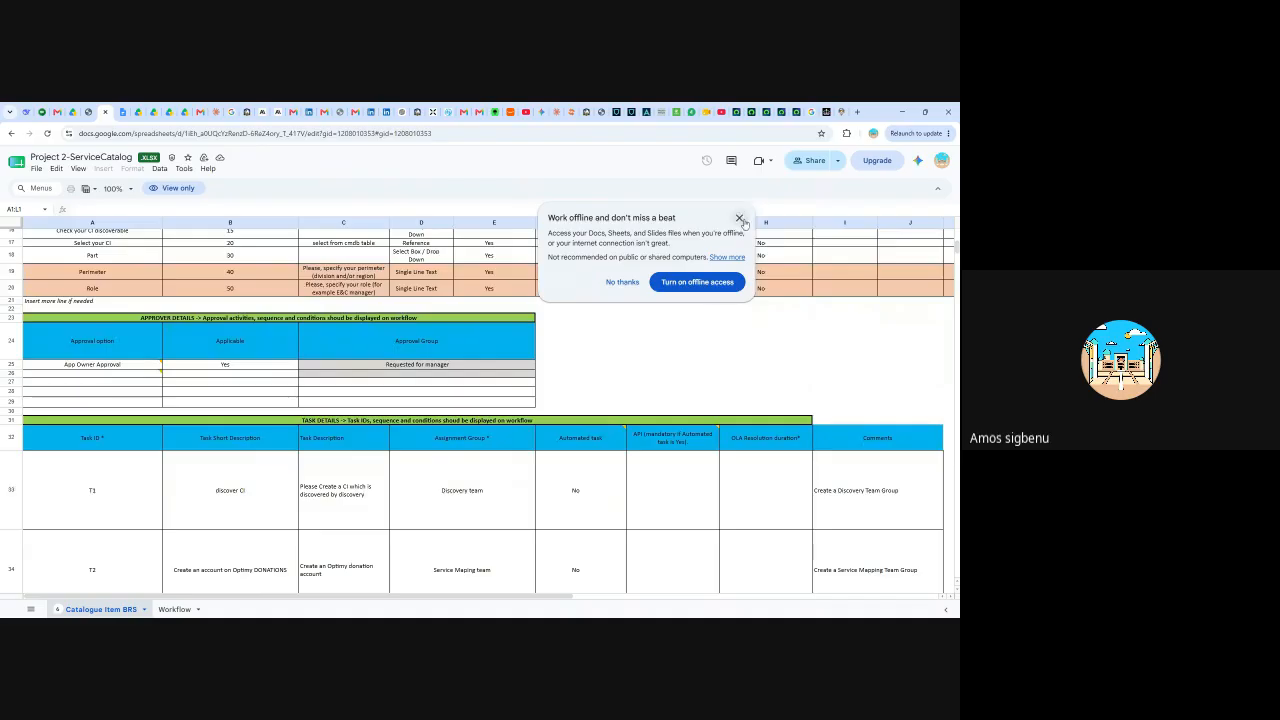
left_click(739, 217)
scroll(557, 383, "up", 5)
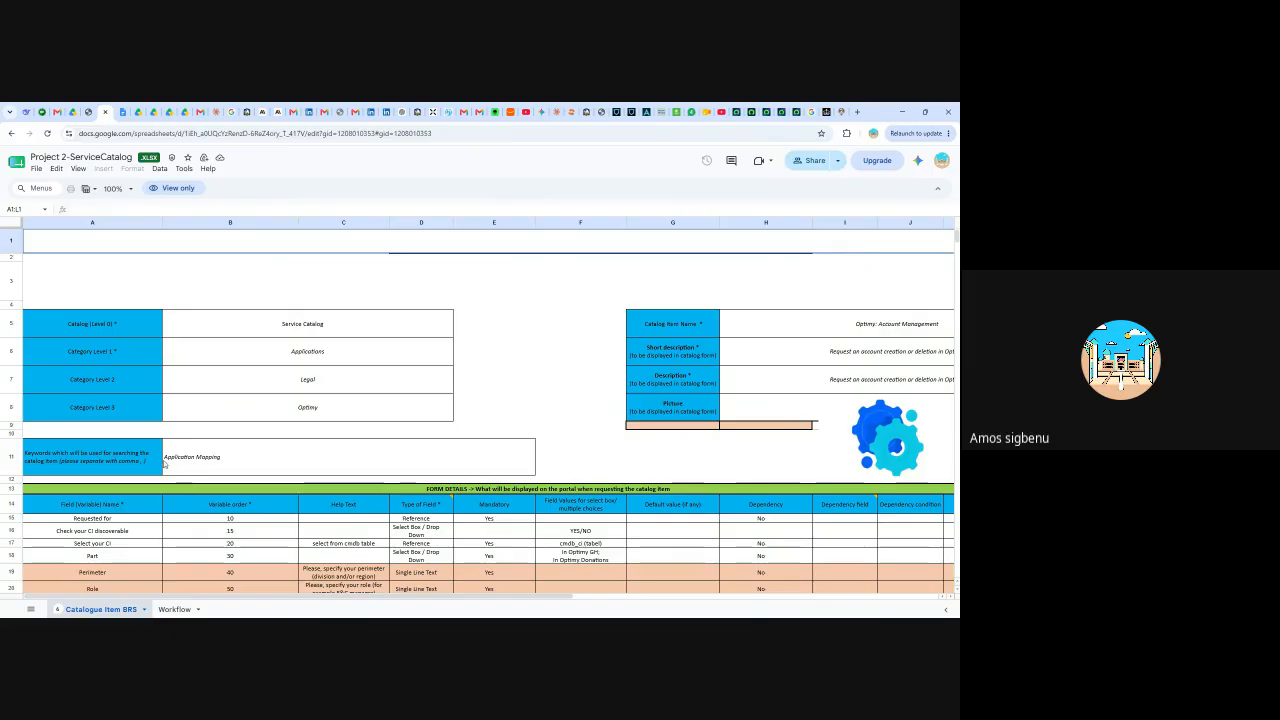
- Review the categories, item details, form fields and approver details on the Catalogue Item BRS sheet, and view the Workflow sheet's diagram
scroll(107, 399, "down", 2)
scroll(150, 370, "up", 3)
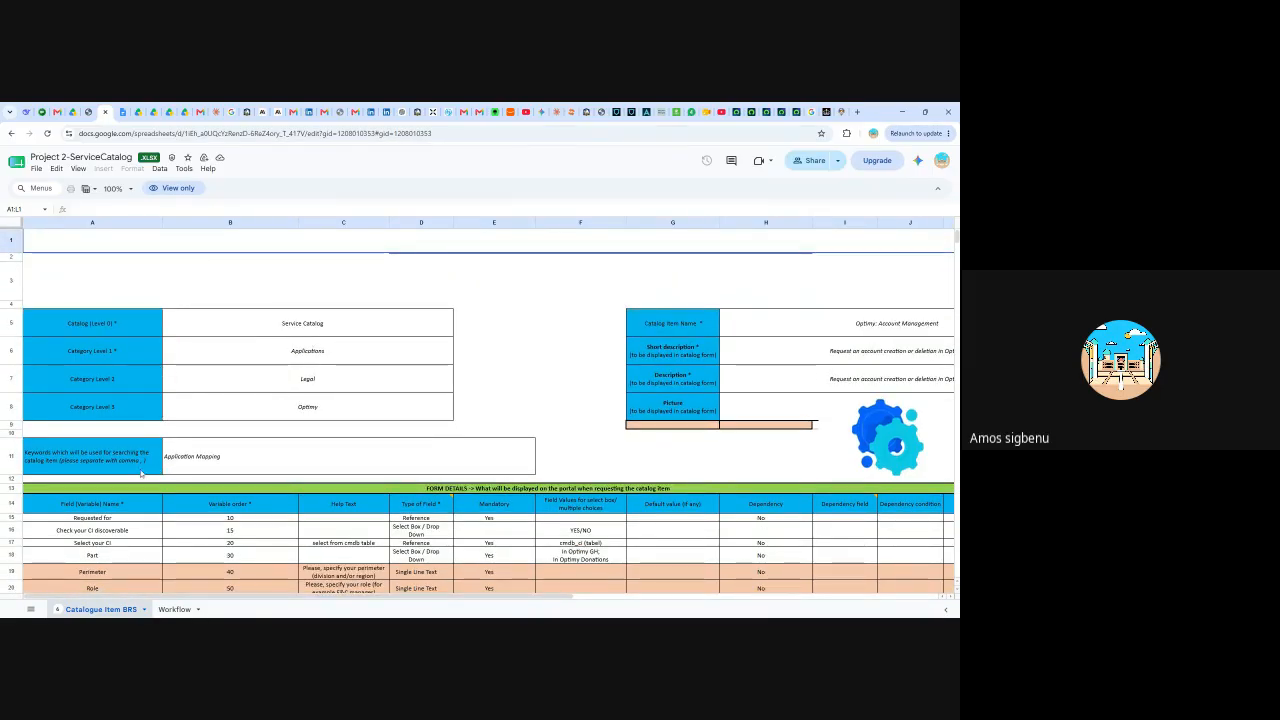
scroll(180, 508, "down", 2)
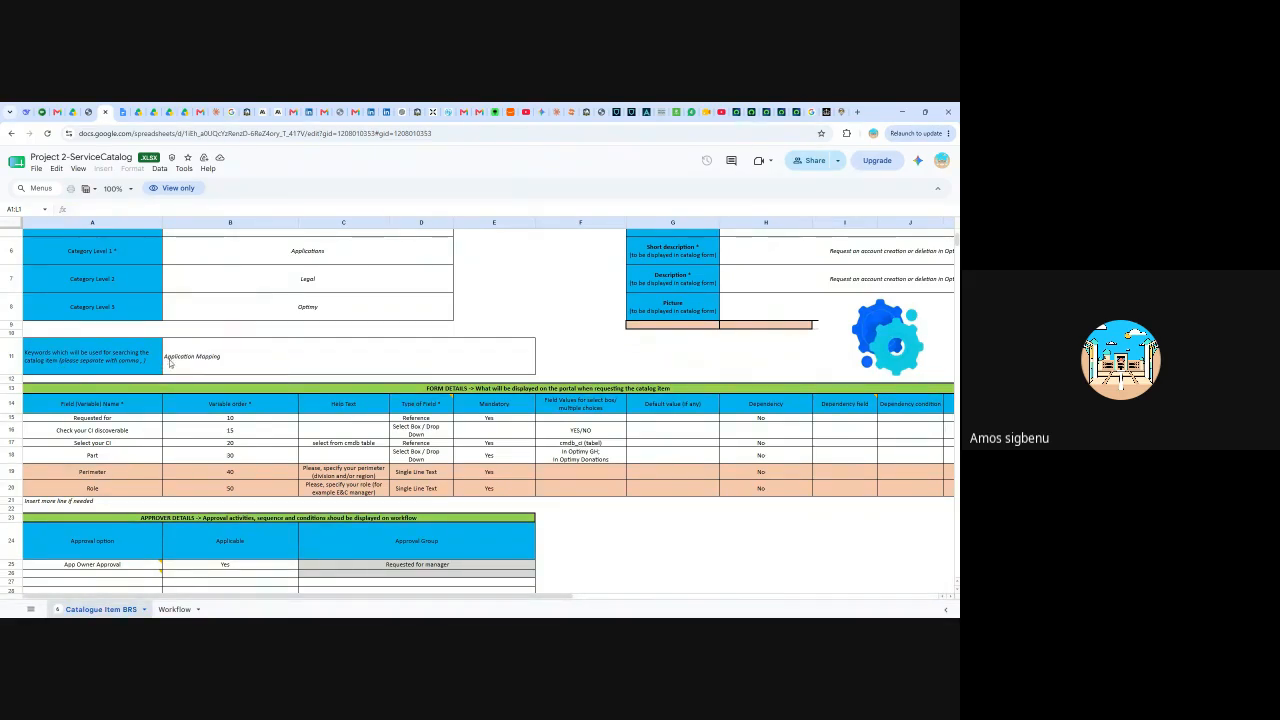
scroll(222, 360, "up", 1)
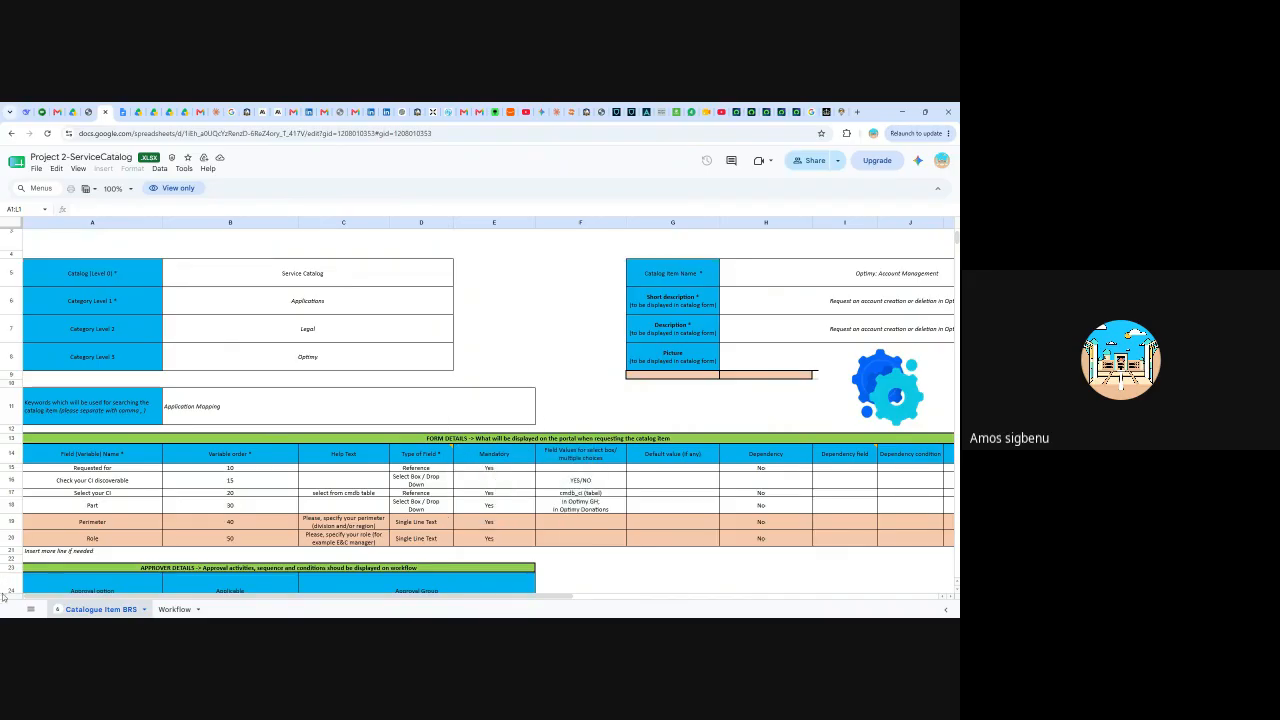
left_click_drag(557, 599, 766, 600)
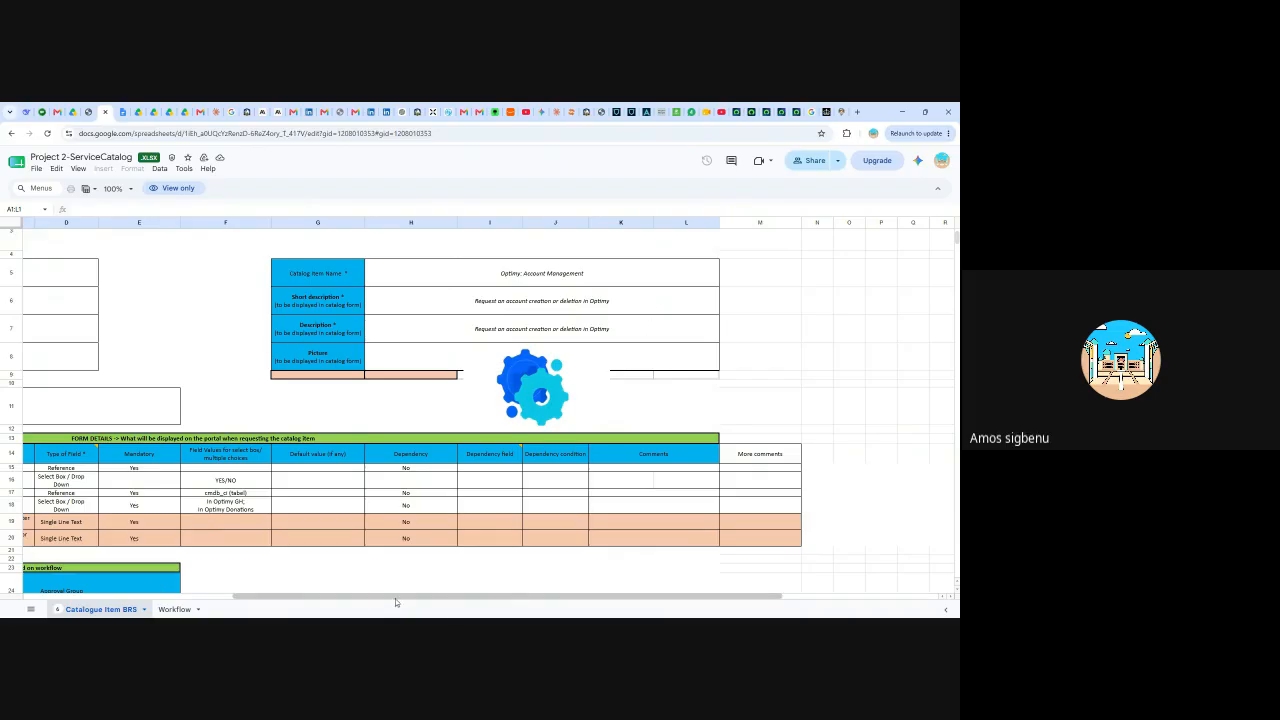
left_click_drag(269, 603, 60, 603)
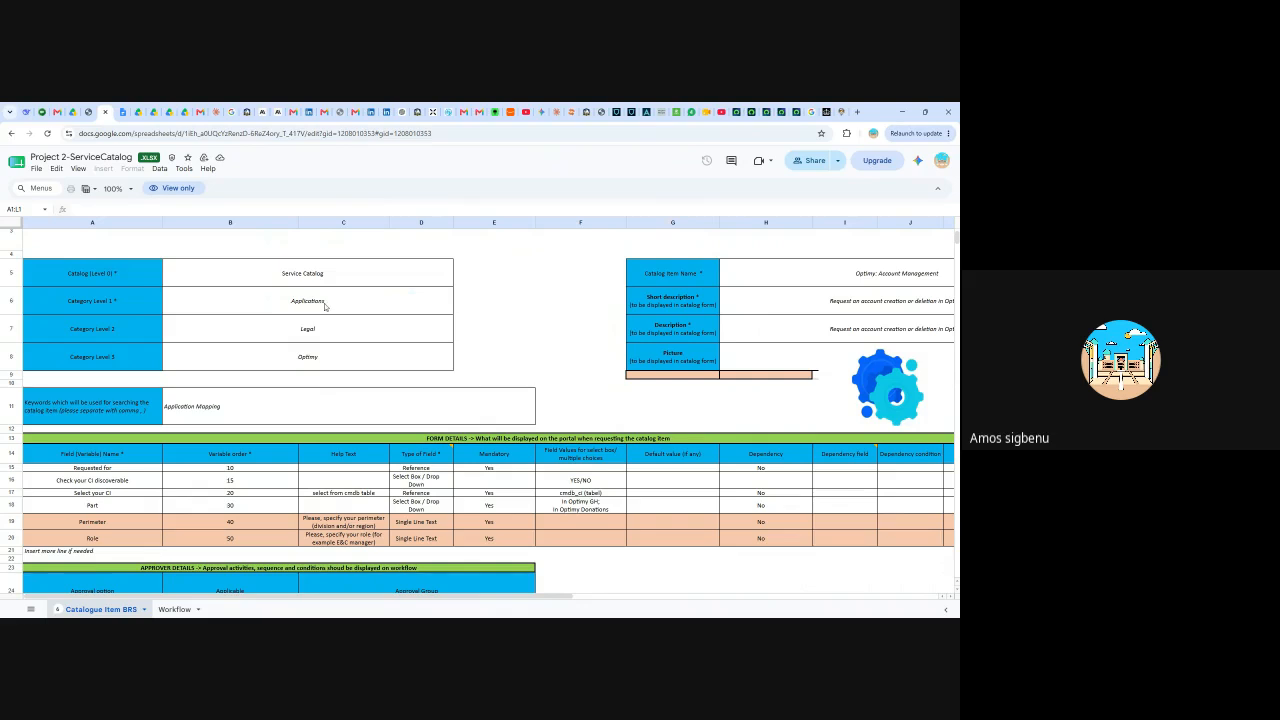
scroll(331, 326, "down", 3)
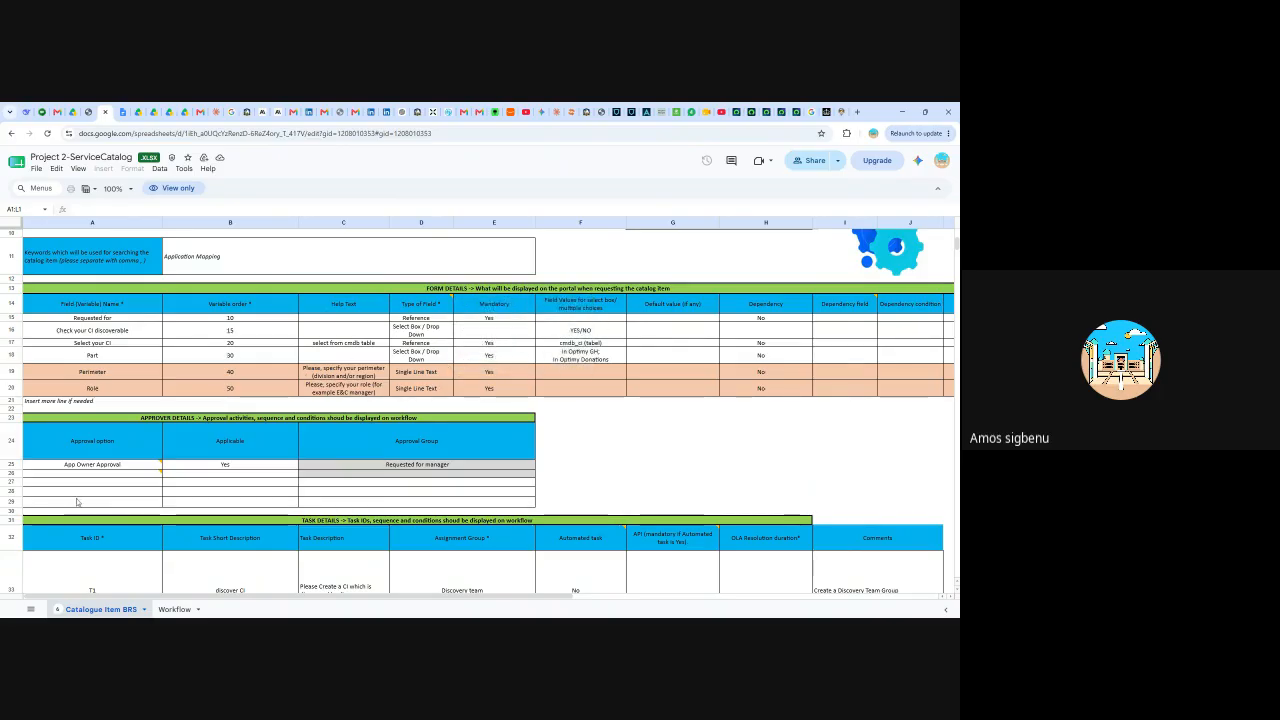
left_click(174, 609)
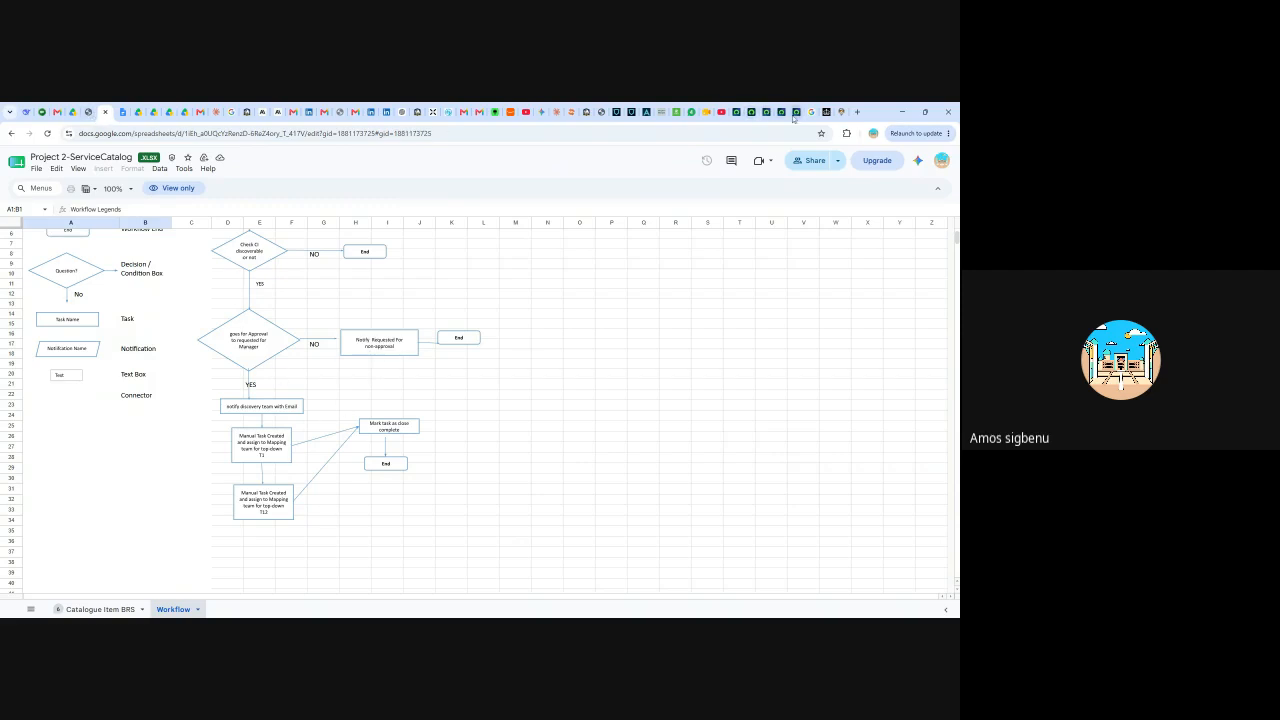
- Return to the Demo Farm catalog item form in ServiceNow and check its Catalogs and Category fields
left_click(750, 112)
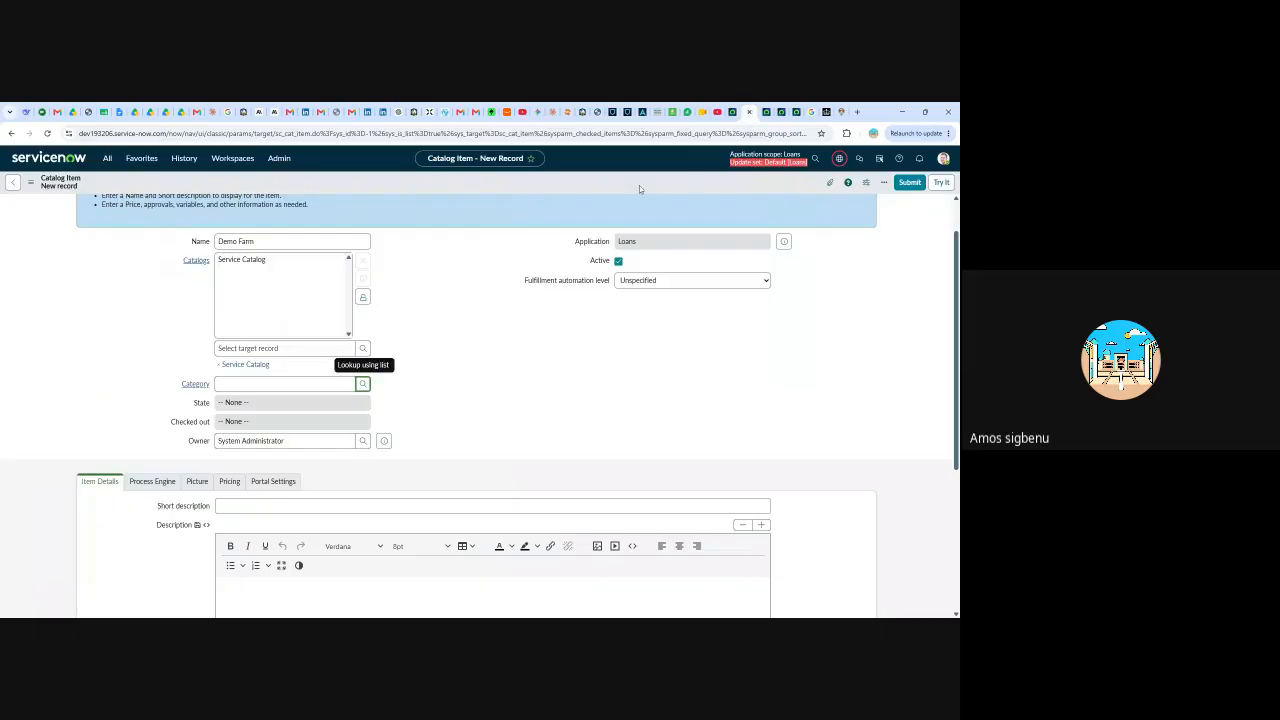
scroll(447, 330, "down", 1)
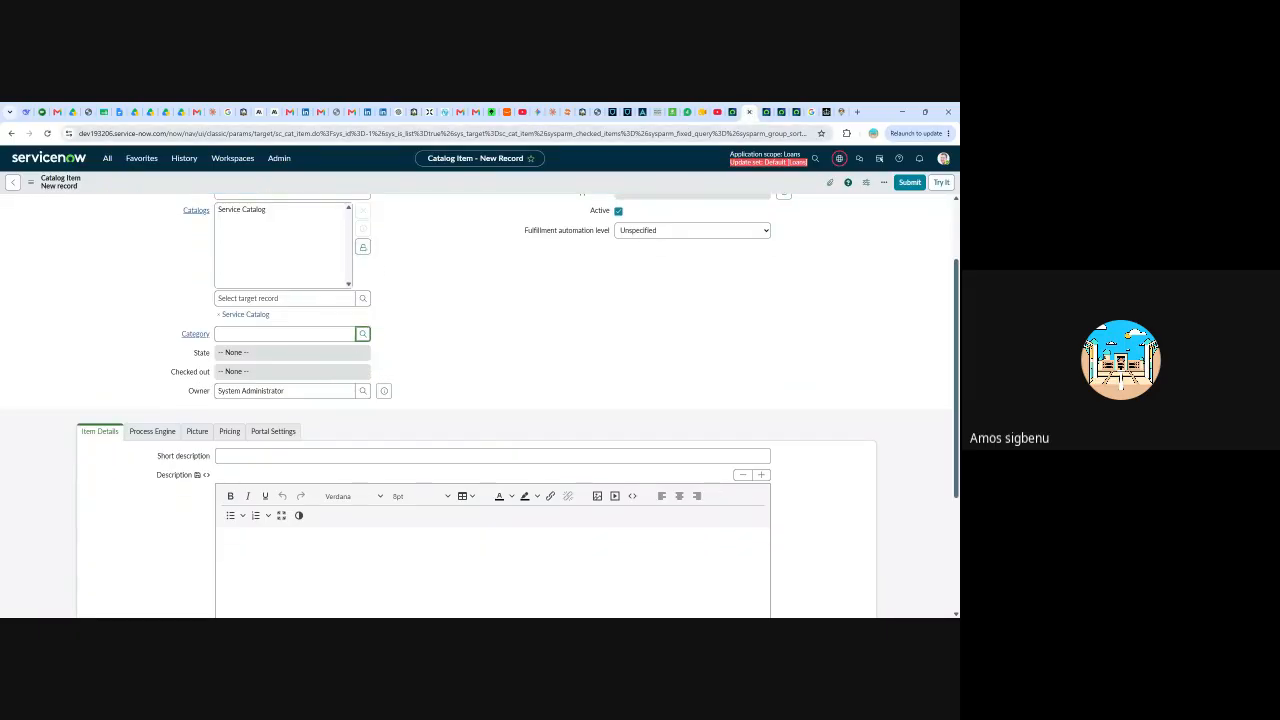
left_click(269, 229)
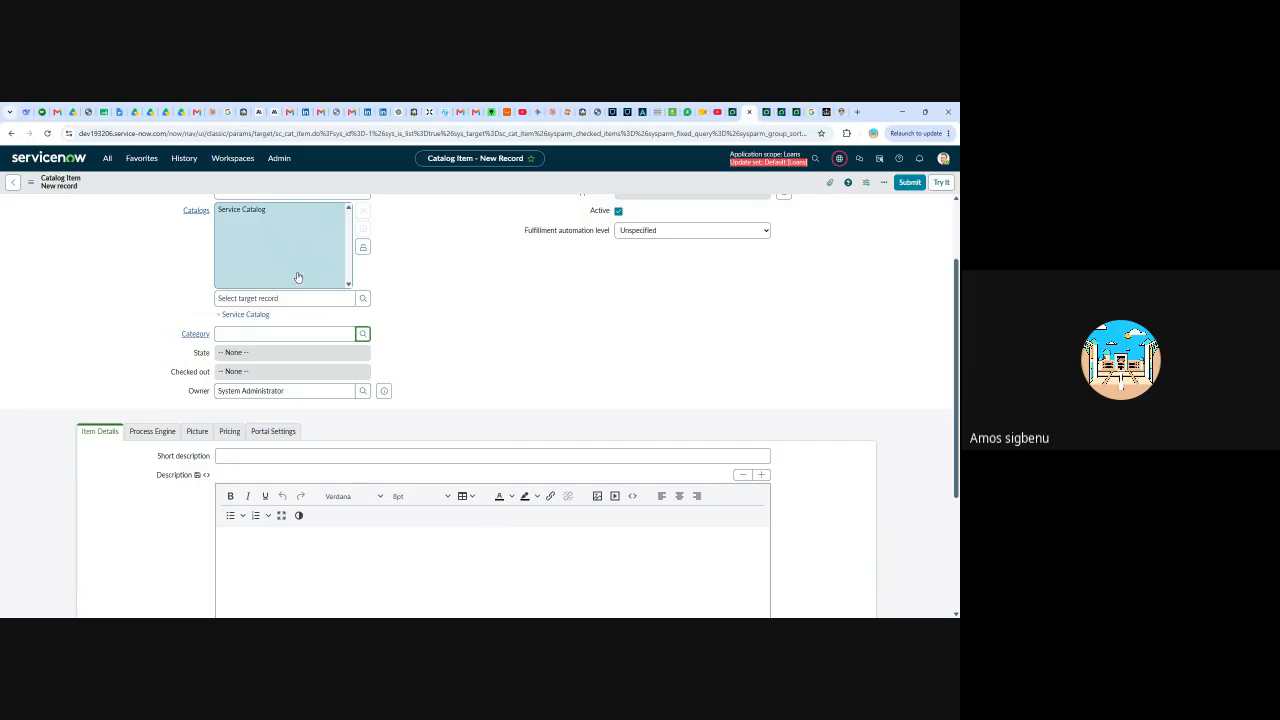
- Check the Category, State and Application fields on the Demo Farm catalog item form
scroll(306, 262, "up", 1)
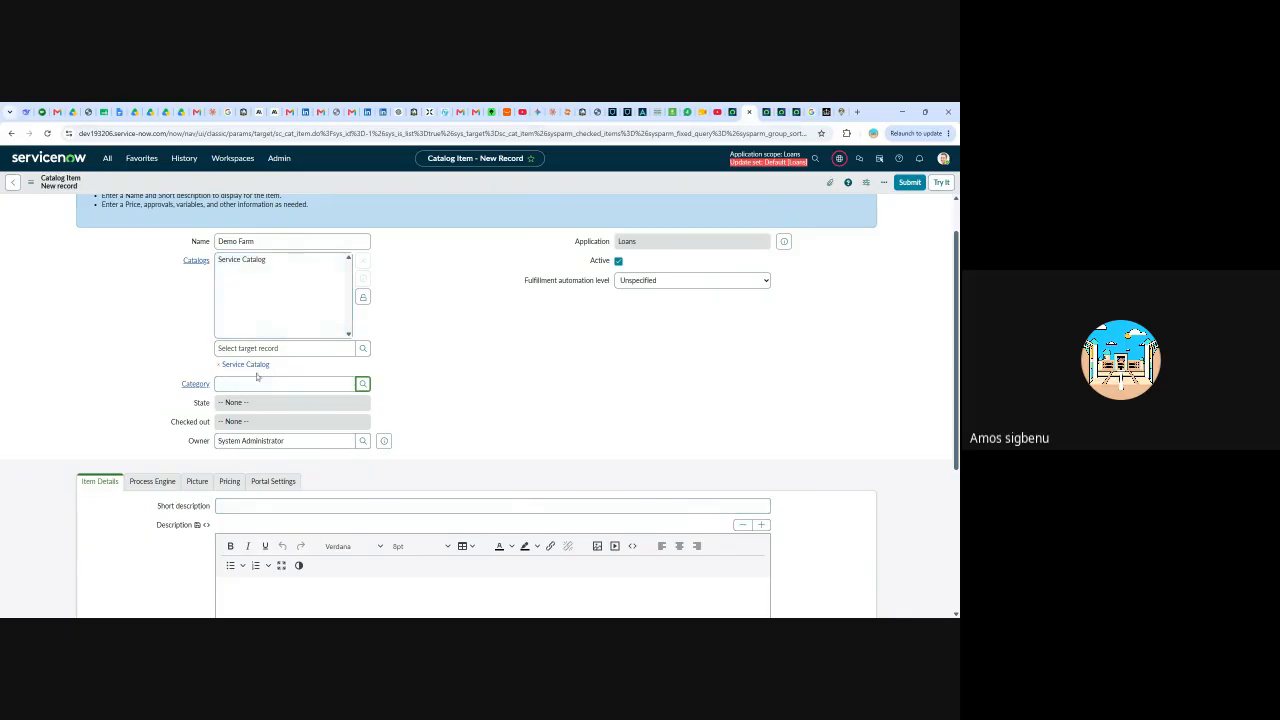
scroll(228, 371, "down", 1)
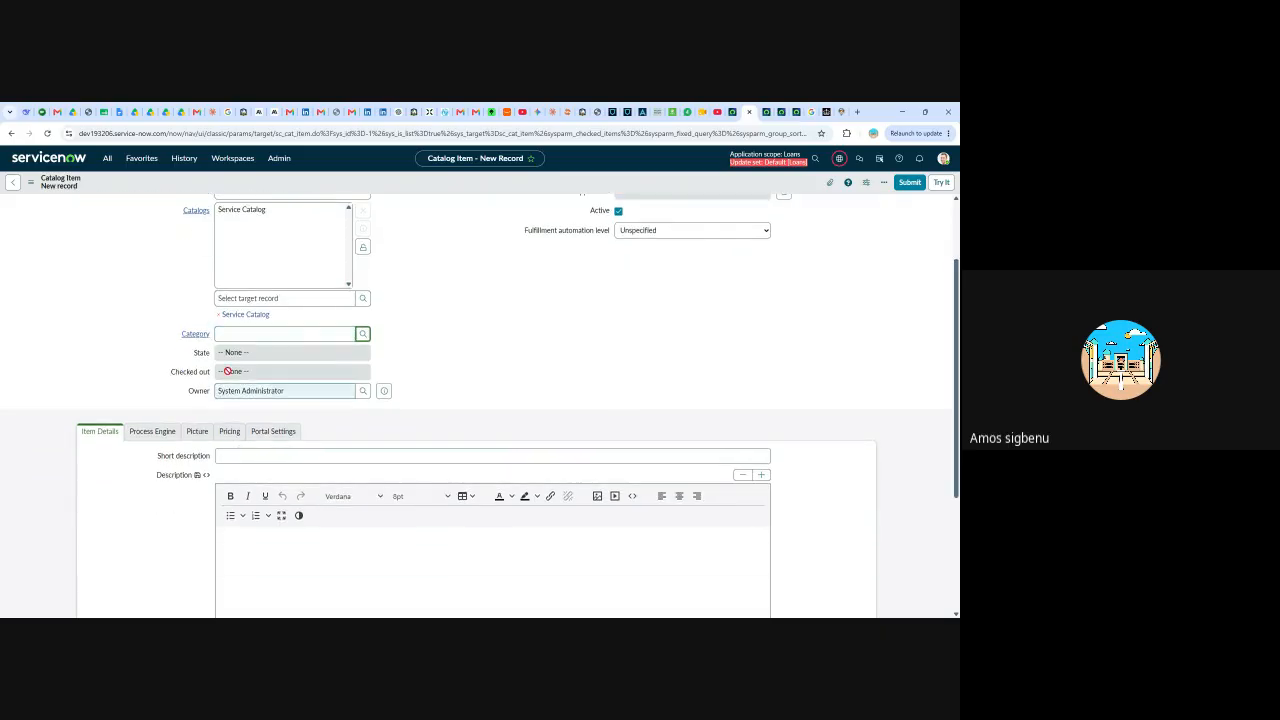
left_click(285, 358)
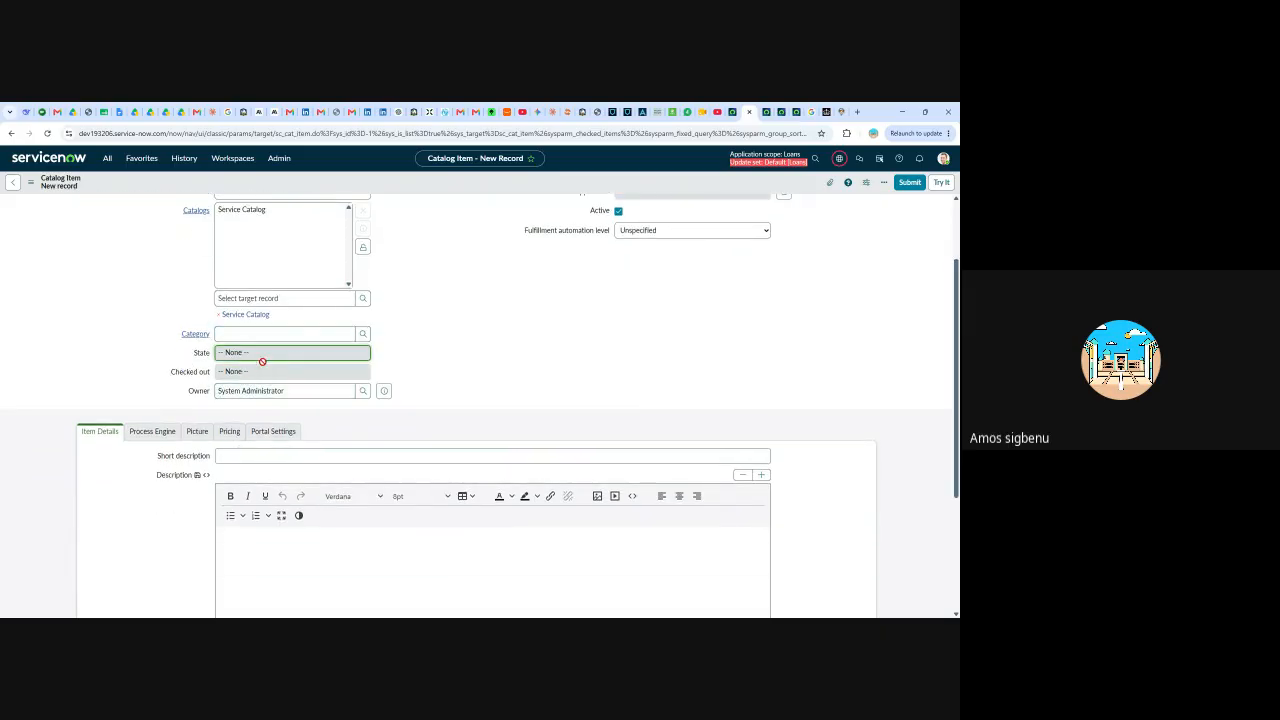
scroll(497, 312, "up", 2)
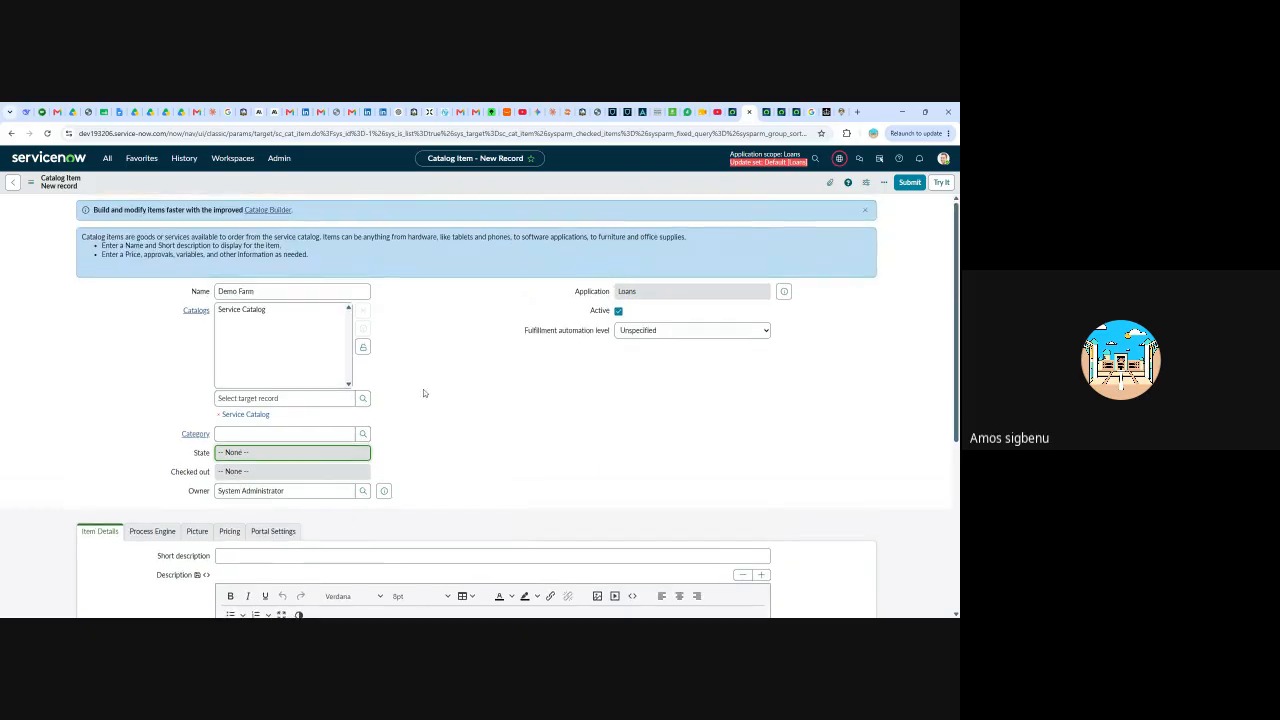
scroll(285, 434, "down", 1)
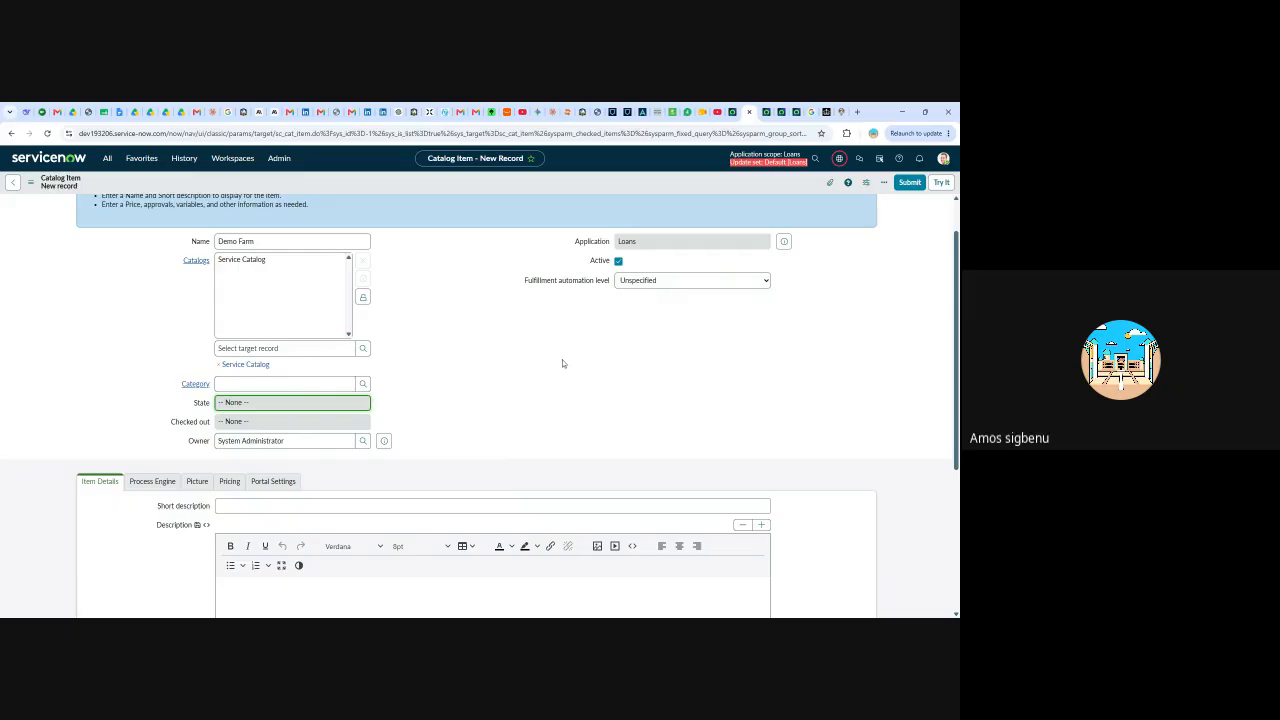
scroll(561, 364, "up", 1)
left_click(636, 291)
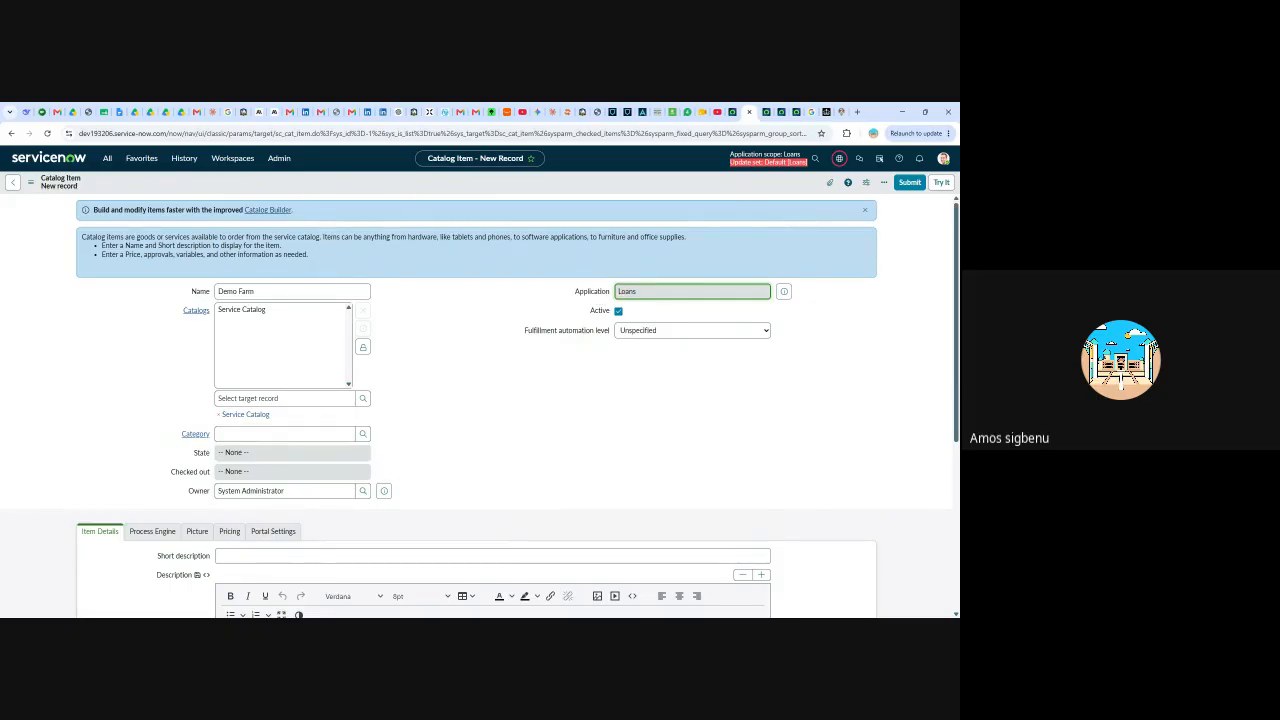
- Log out of the dev193206 instance and the ServiceNow Developer site, and start signing in to another developer account
left_click(943, 158)
left_click(856, 341)
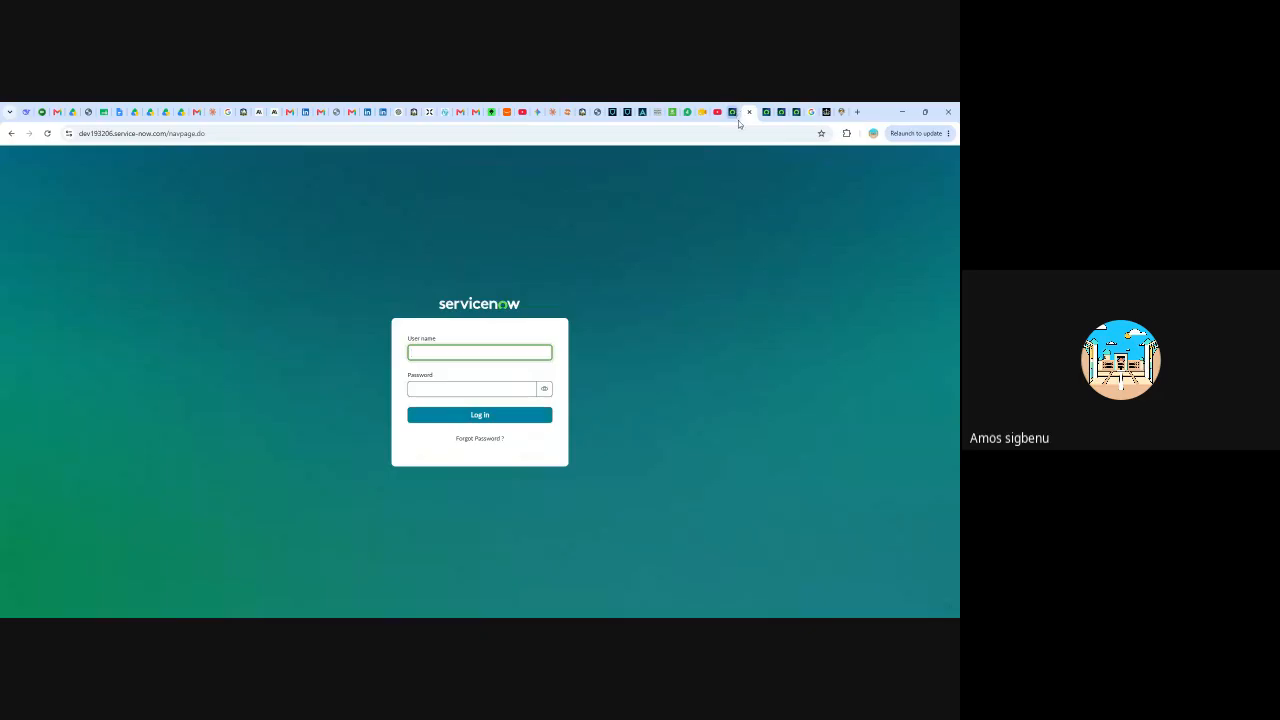
left_click(731, 114)
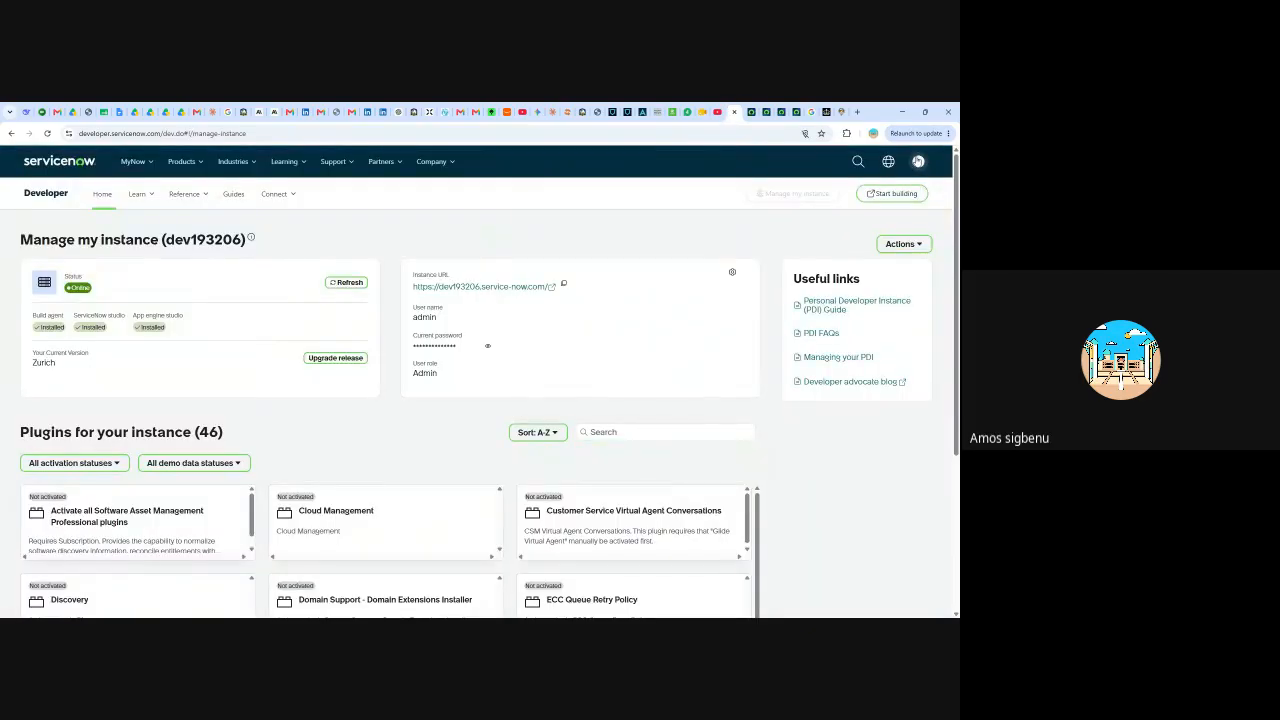
left_click(918, 161)
left_click(812, 296)
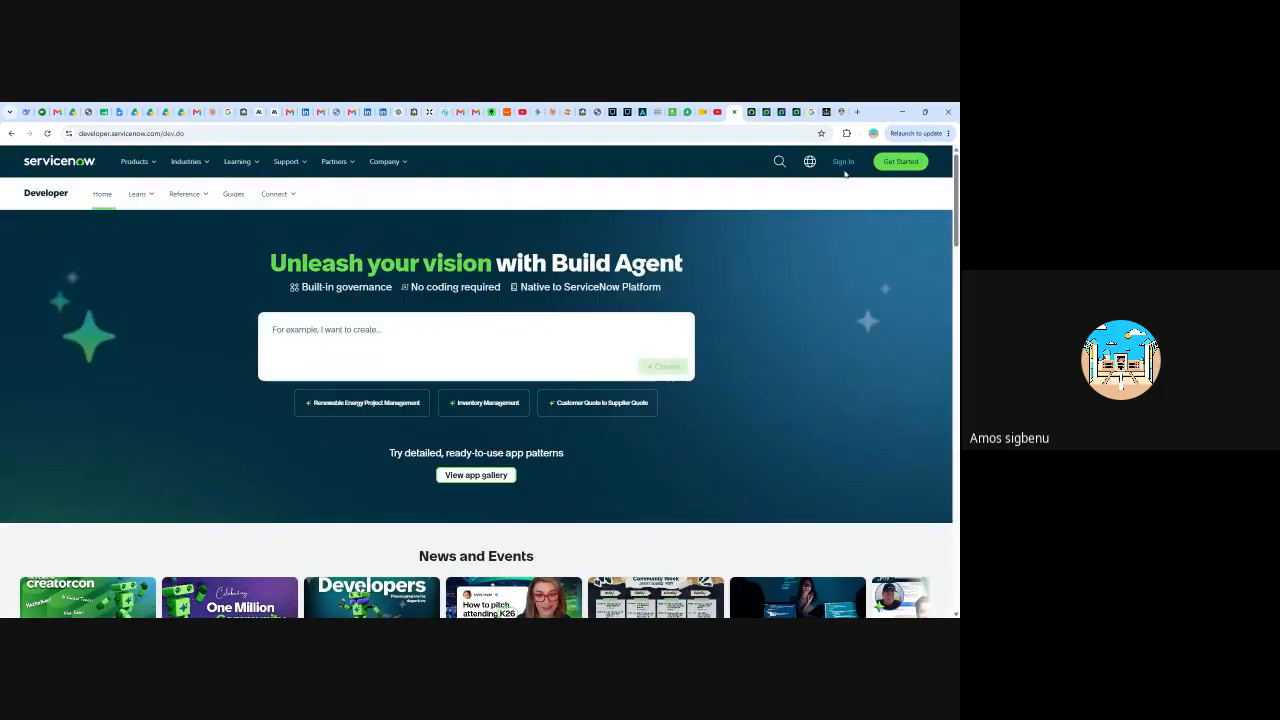
left_click(843, 162)
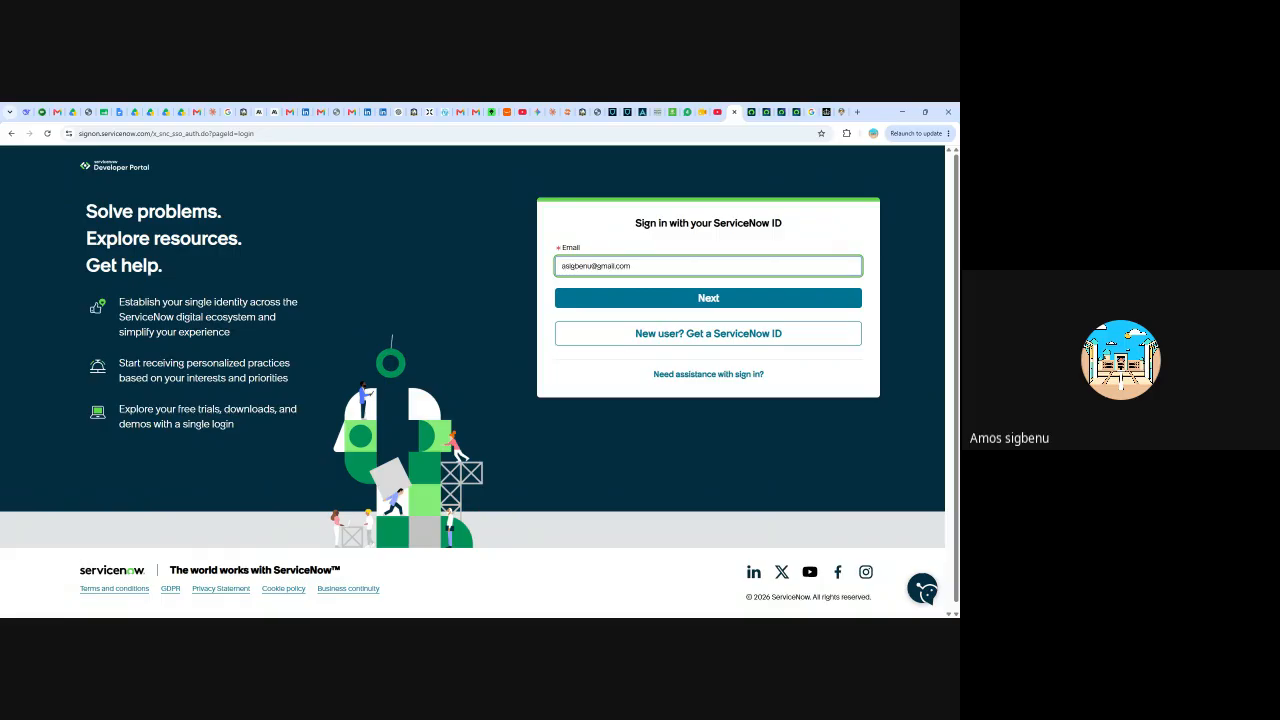
key("alt+Tab")
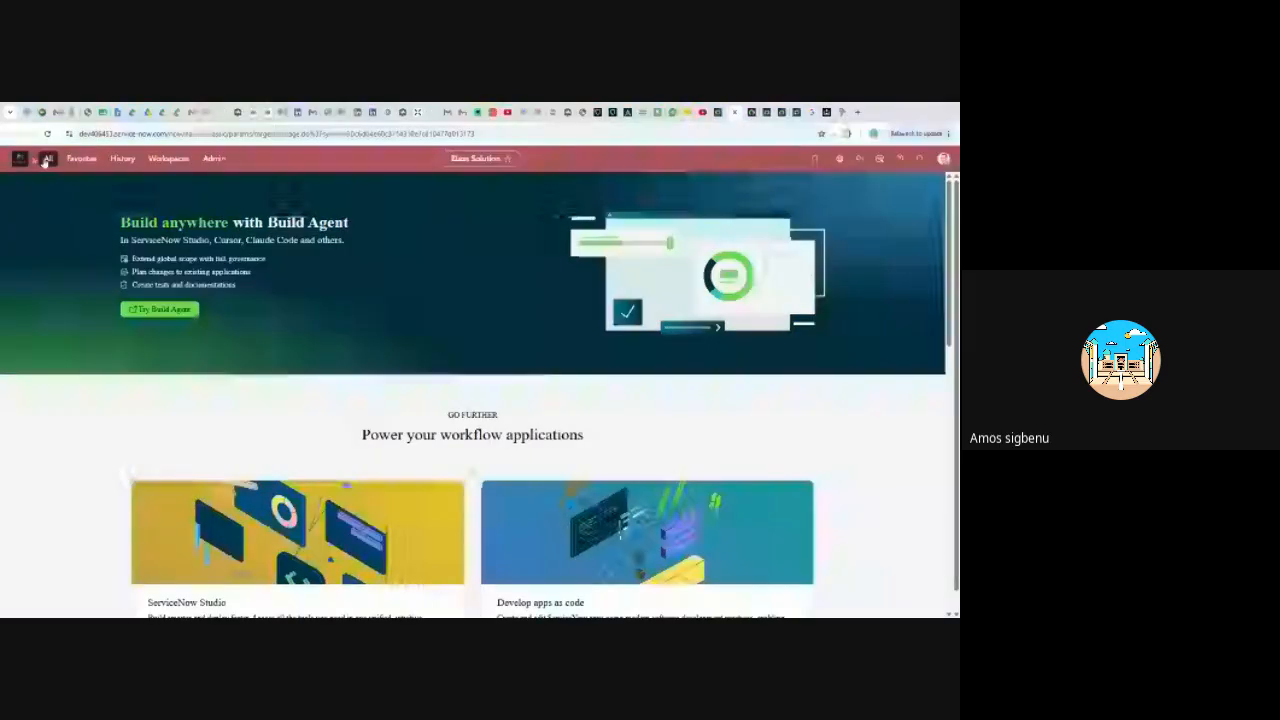
- Find Maintain Items in the Elaxs Solution instance's navigator by filtering for "maintain item", and open the catalog items list
left_click(48, 158)
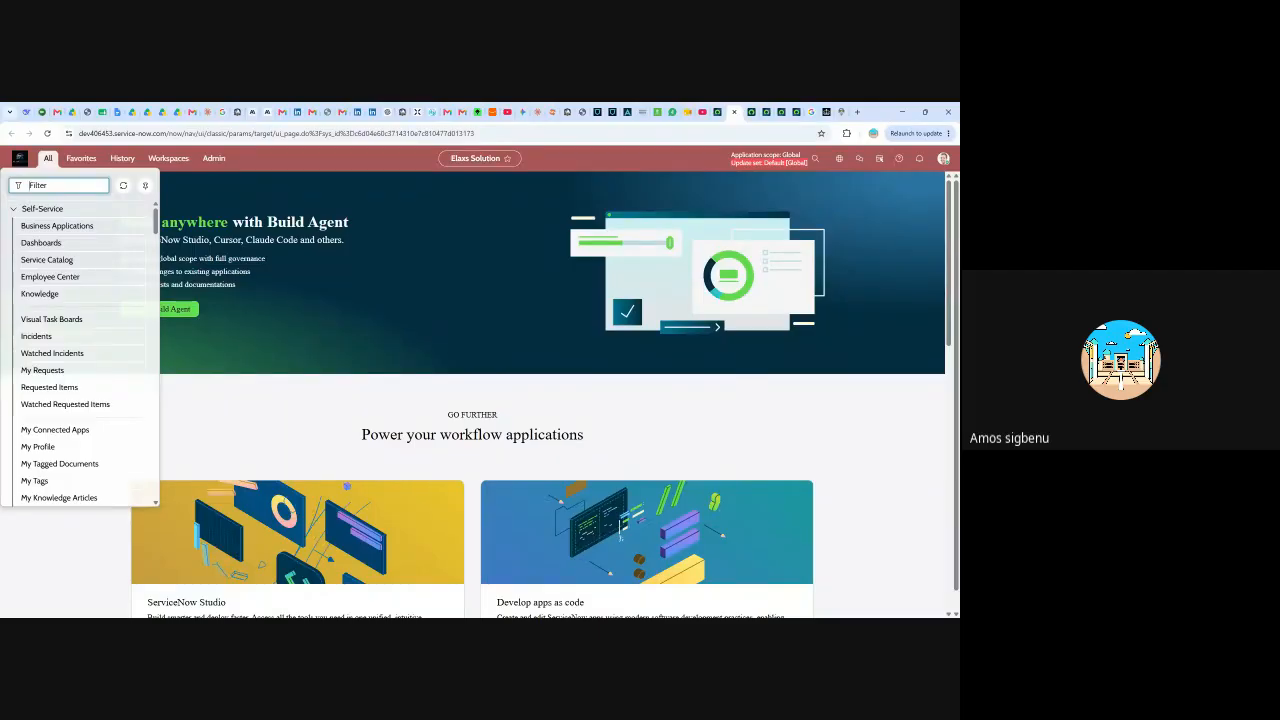
key("Escape")
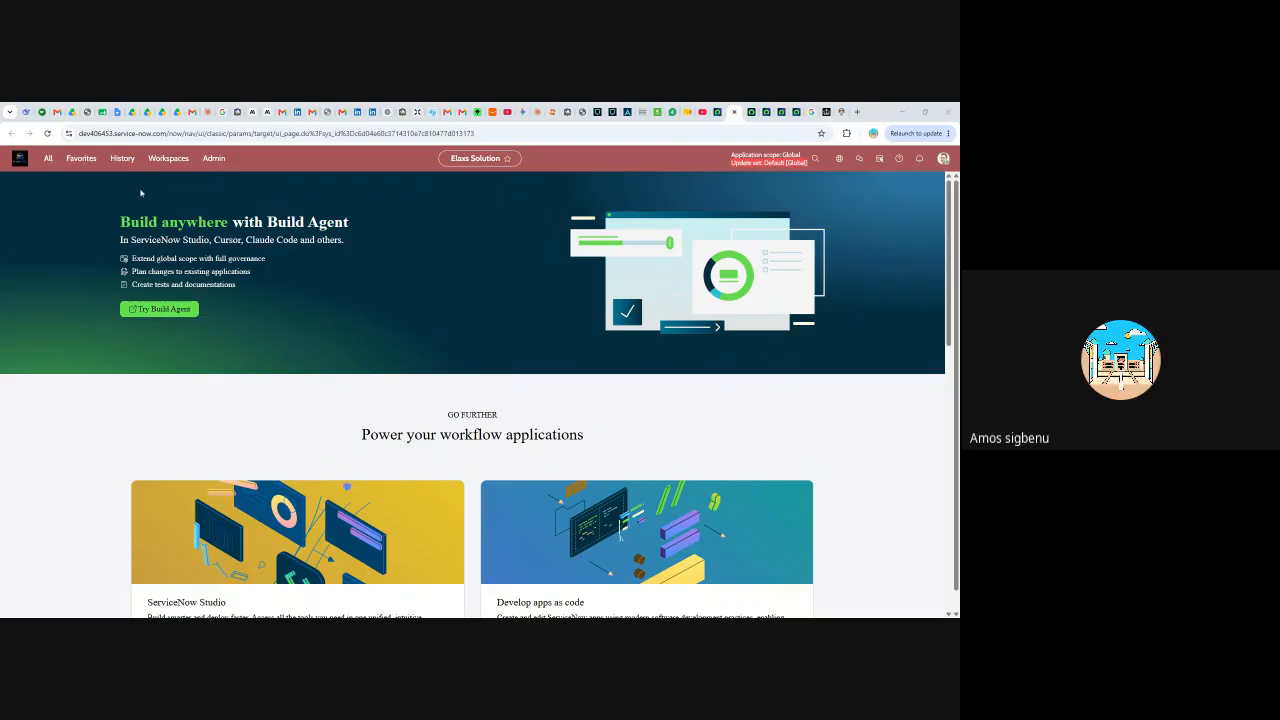
left_click(47, 158)
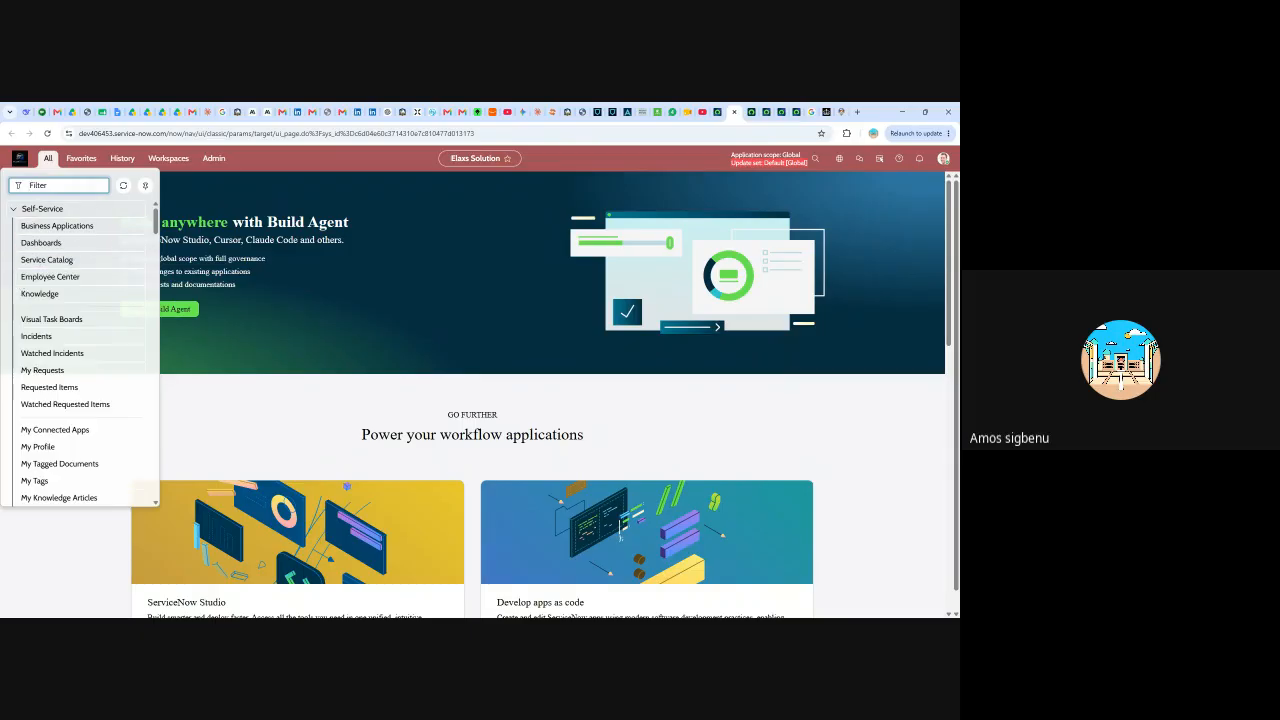
type("mai")
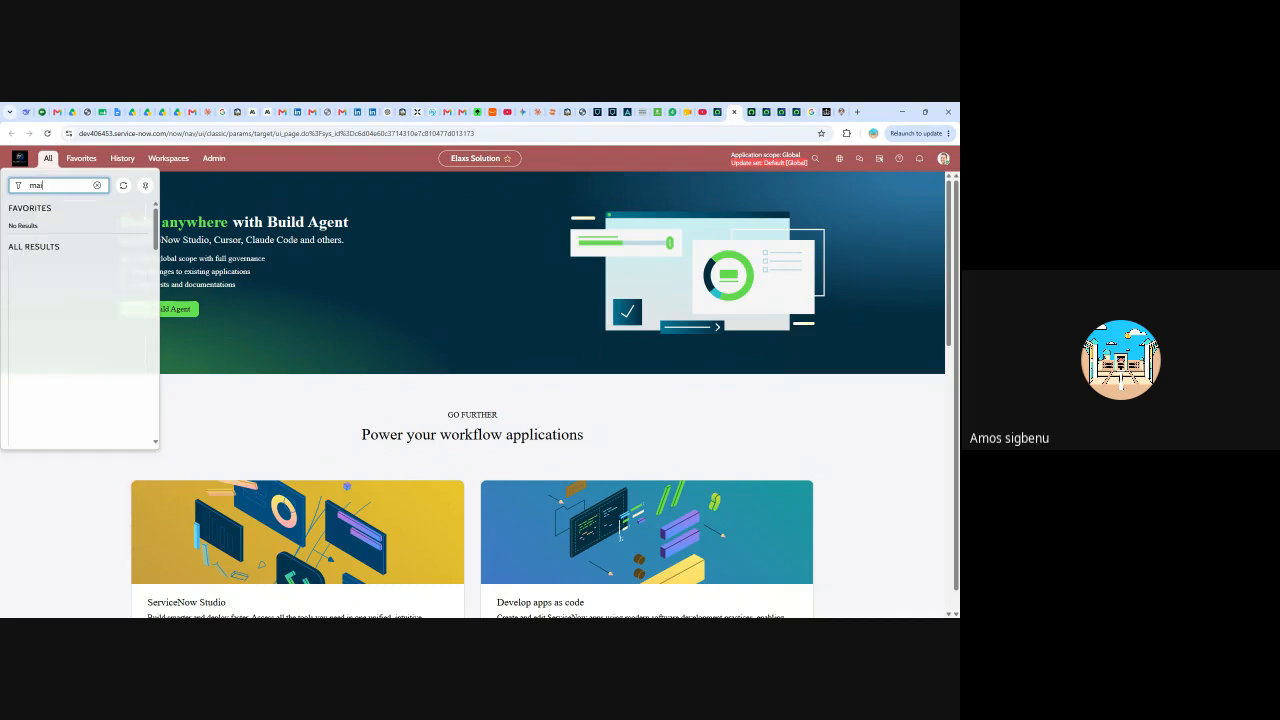
type("ntain")
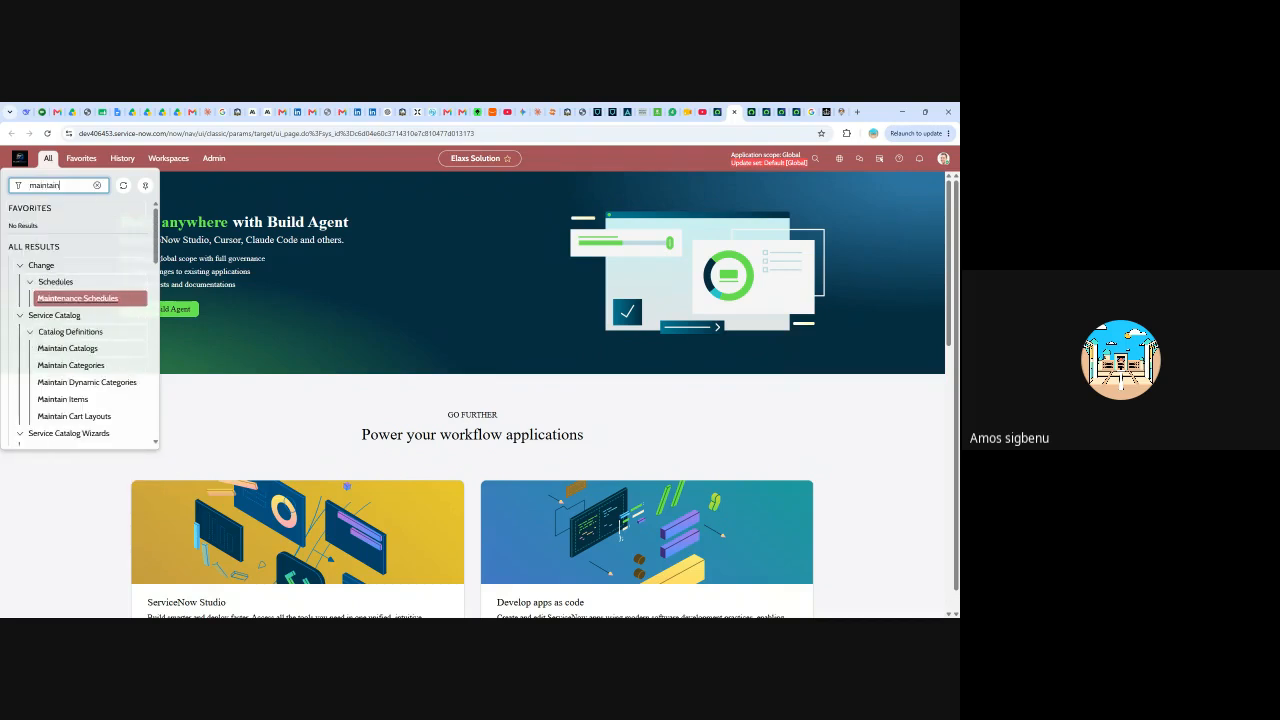
type(" item")
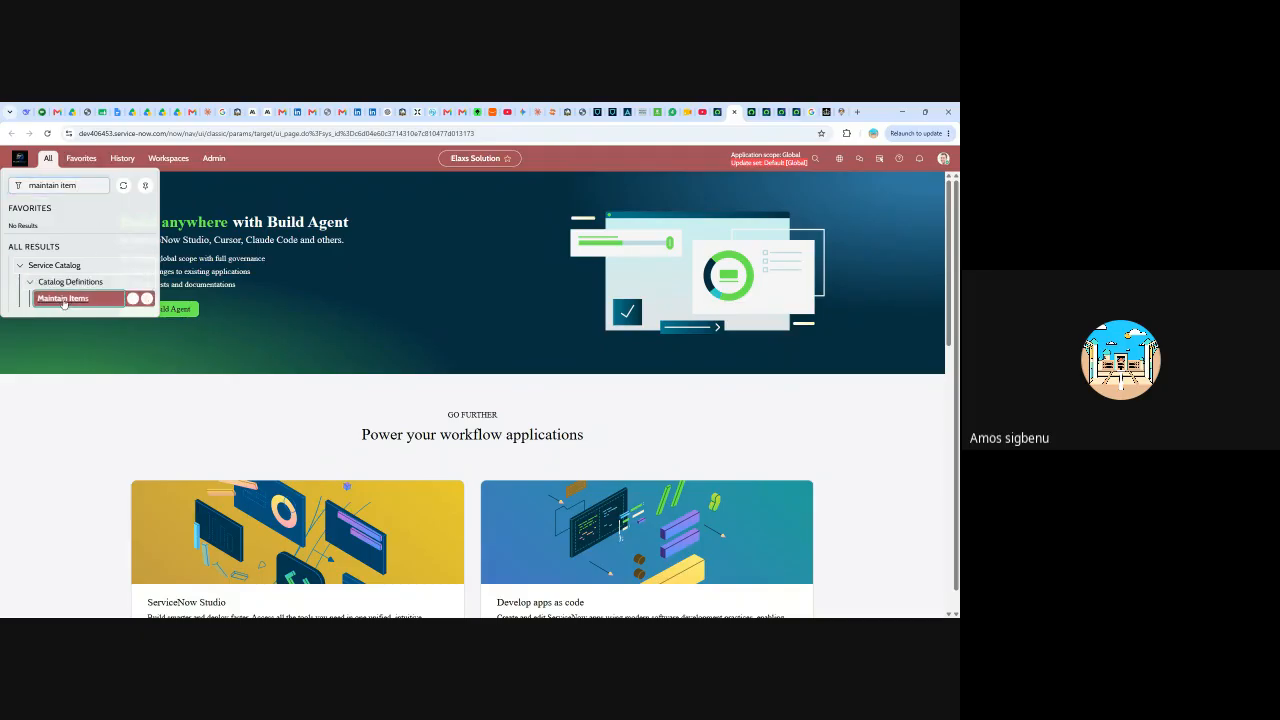
left_click(62, 300)
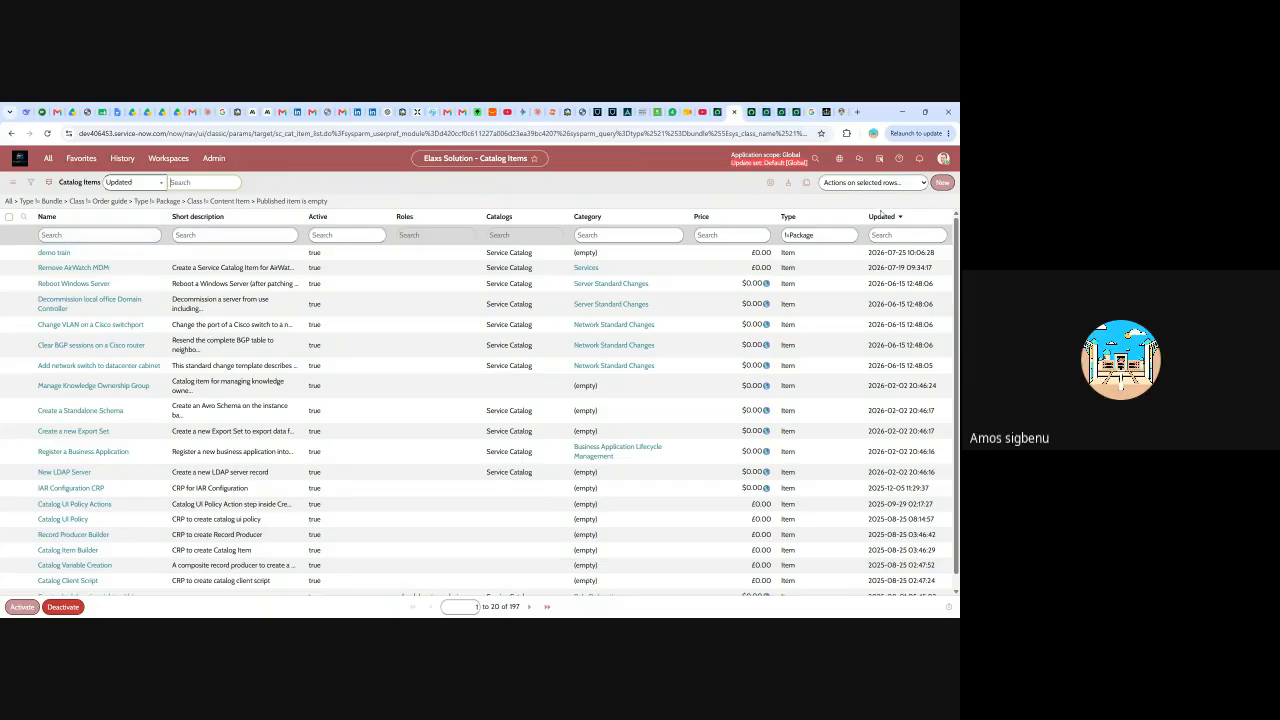
- Add the Created field to the catalog items list layout after Updated and save the layout
left_click(940, 217)
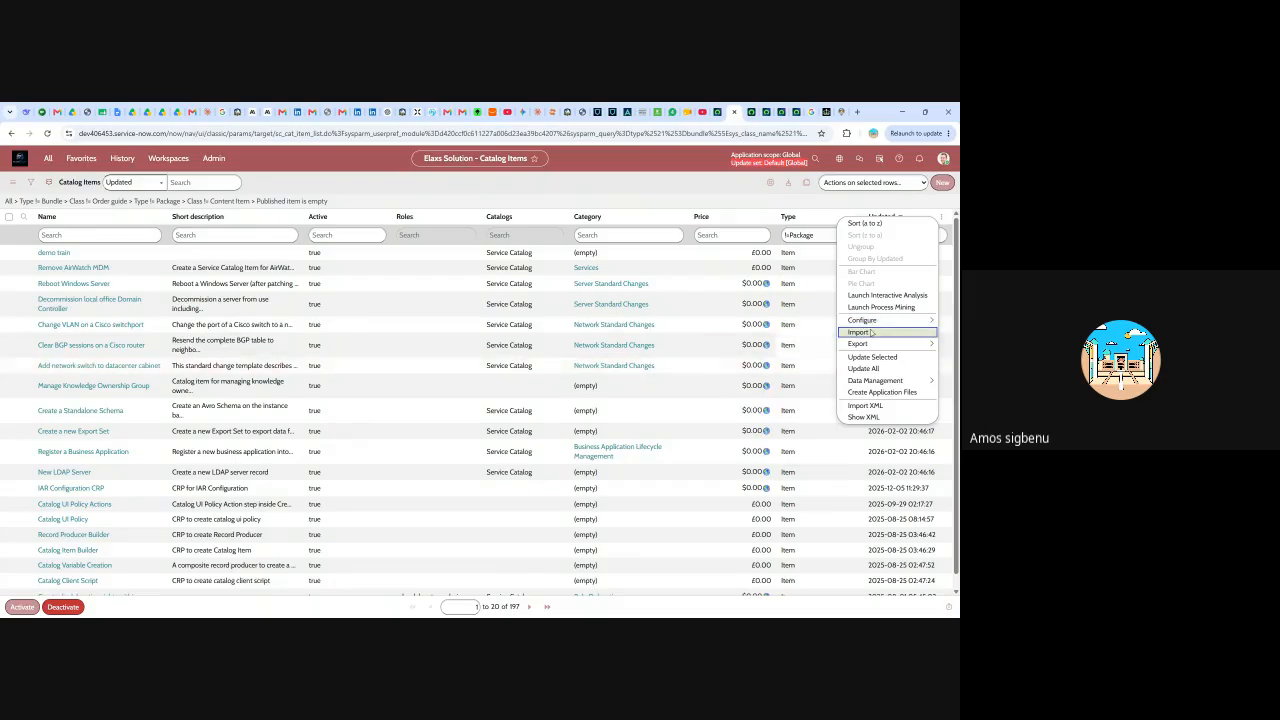
mouse_move(866, 321)
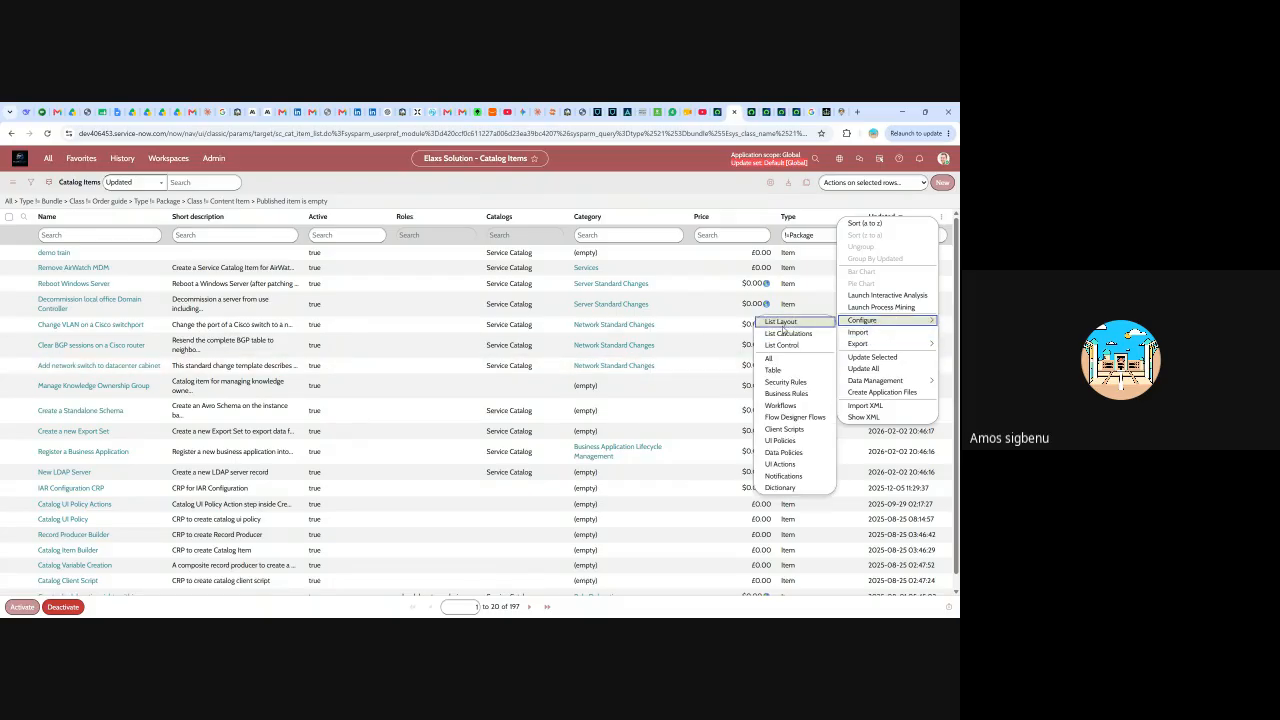
left_click(783, 322)
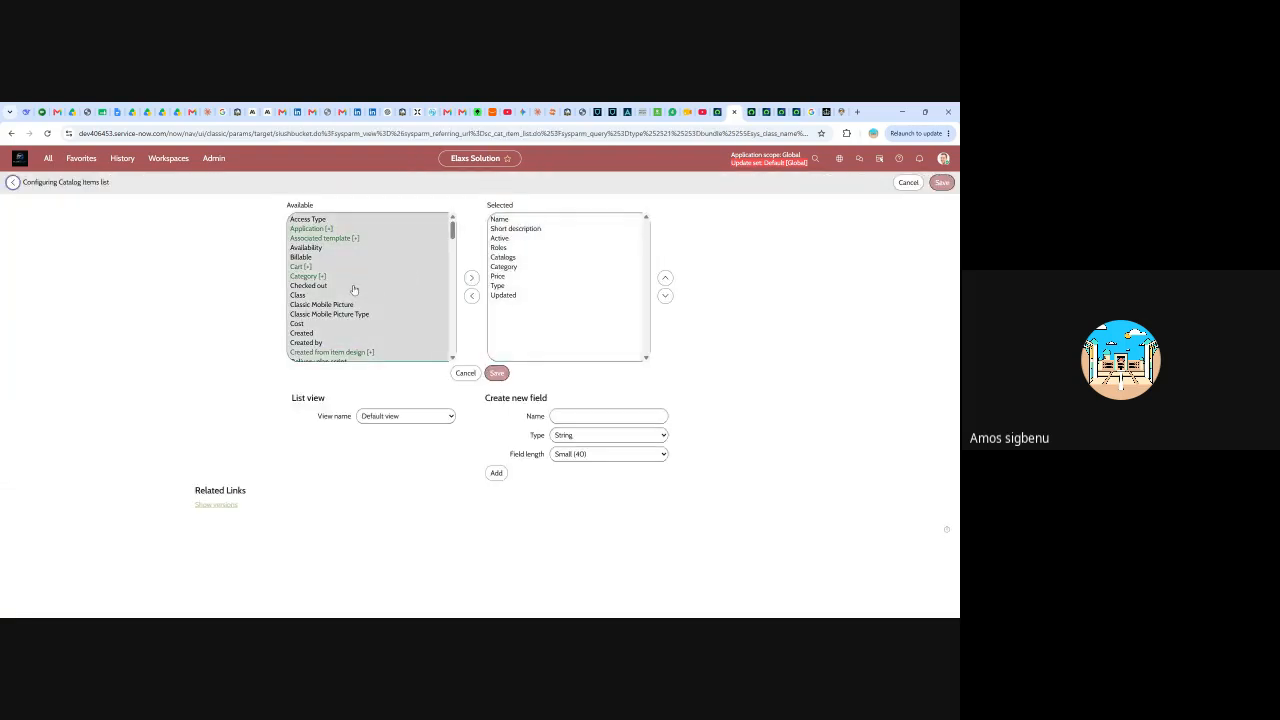
scroll(312, 300, "down", 1)
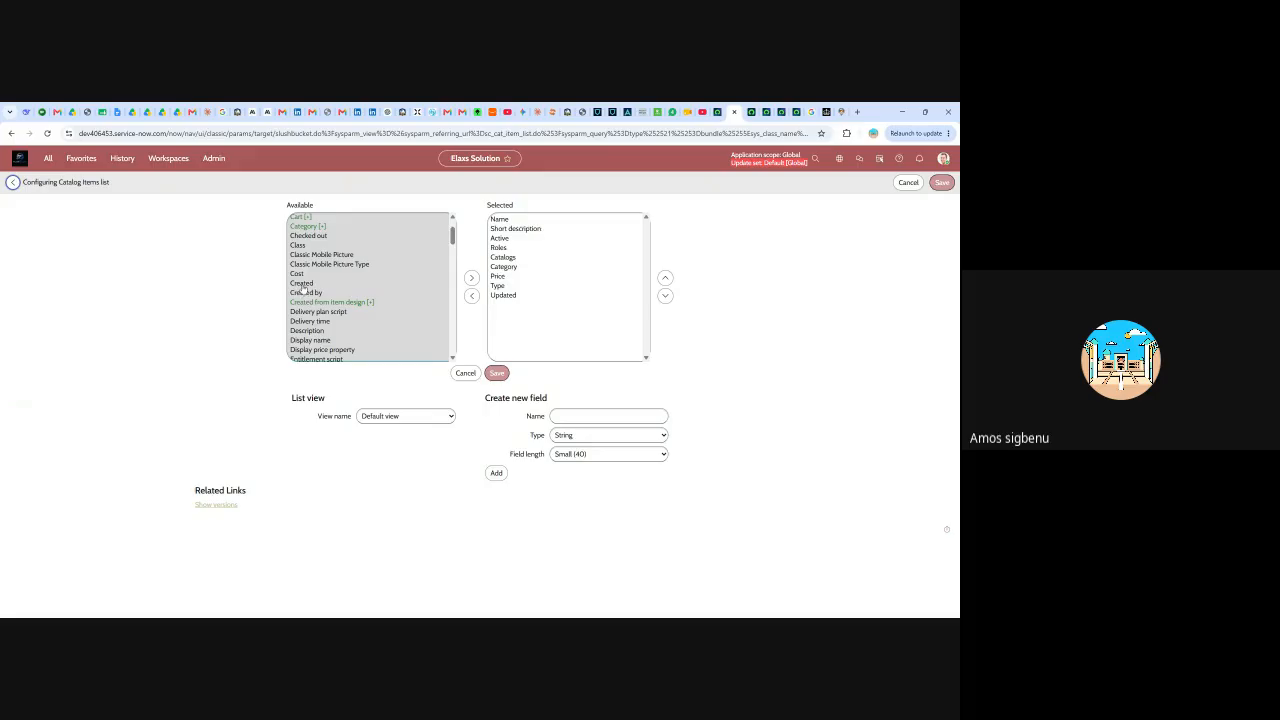
left_click(302, 284)
left_click(472, 284)
scroll(390, 290, "down", 1)
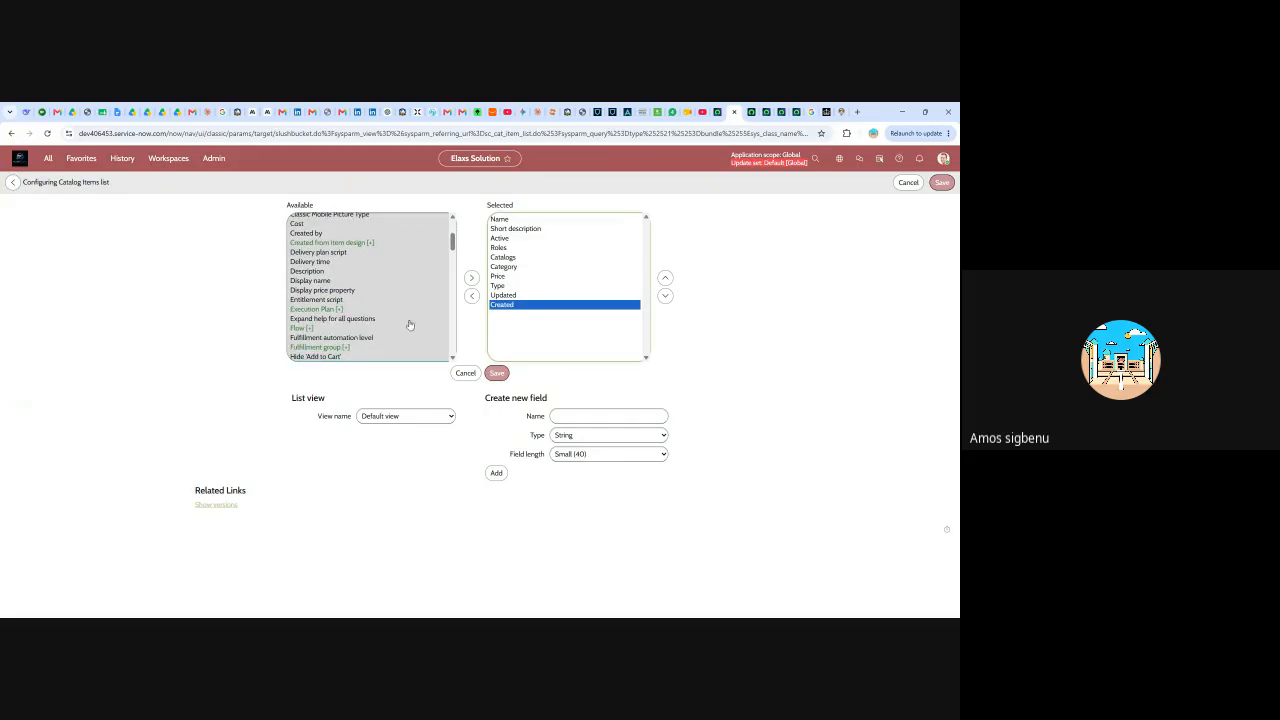
left_click(499, 372)
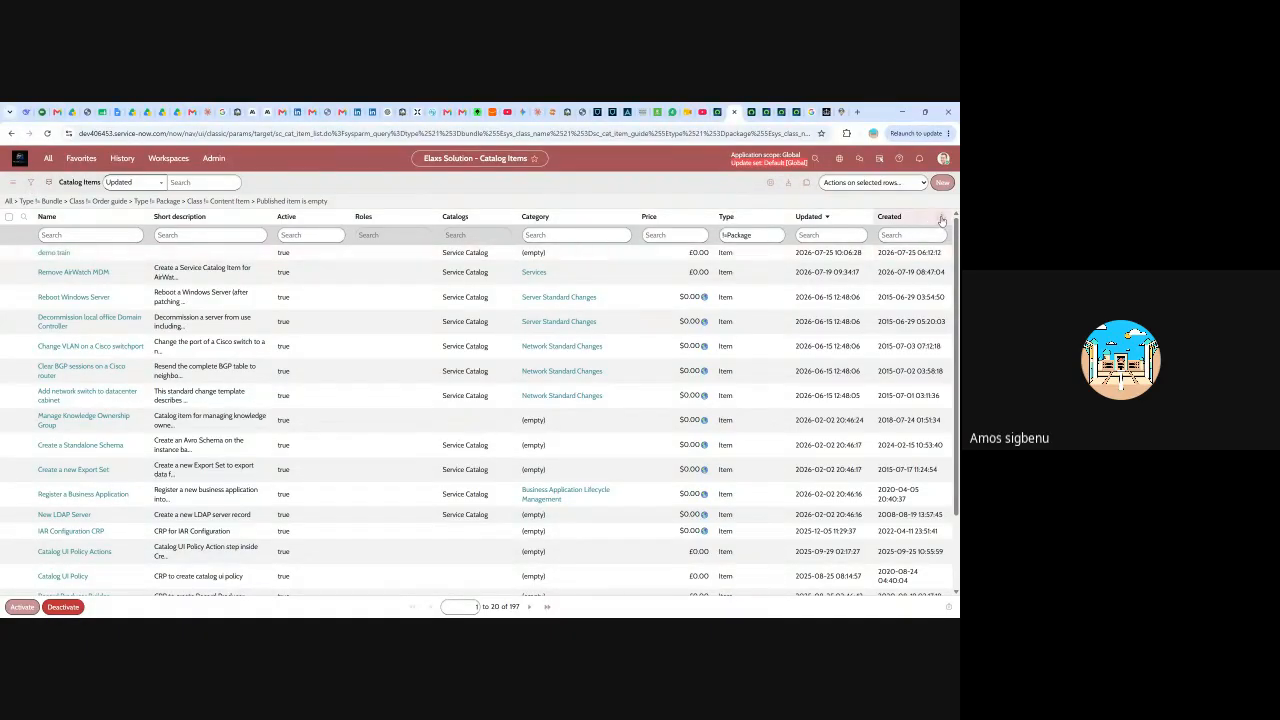
- Sort the catalog items list by Created in descending order
left_click(943, 219)
left_click(883, 223)
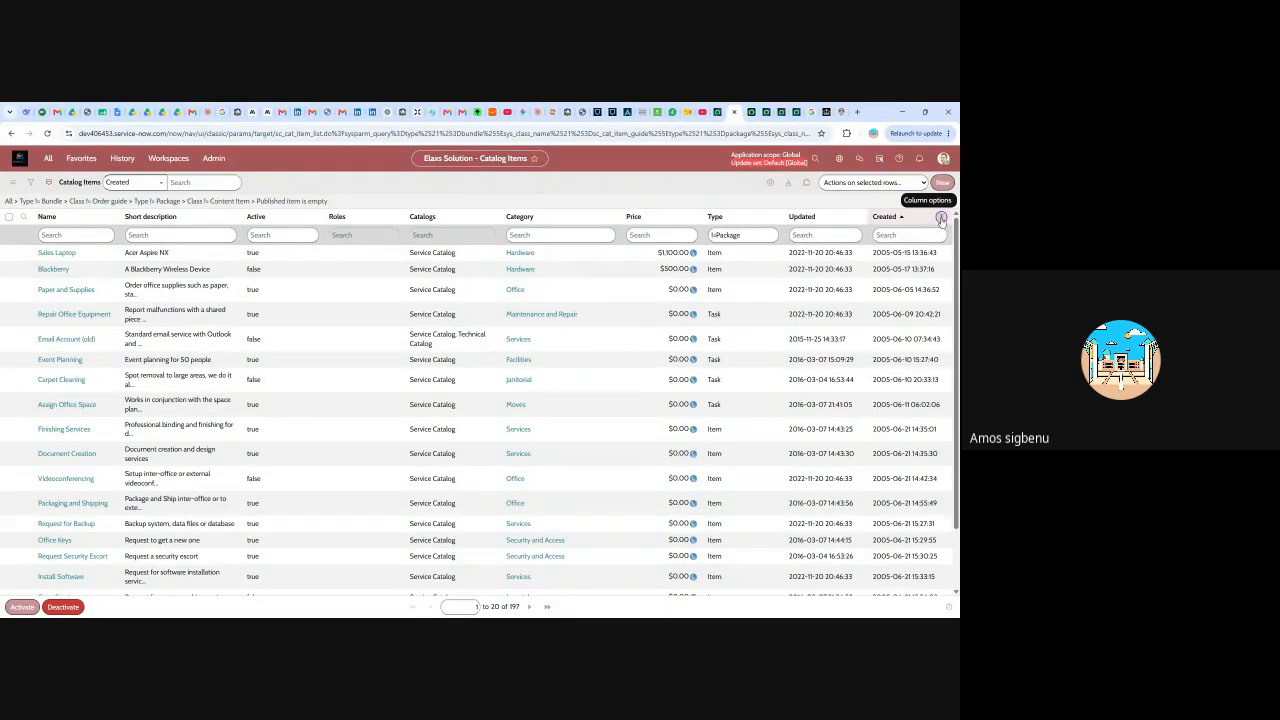
left_click(941, 219)
left_click(882, 239)
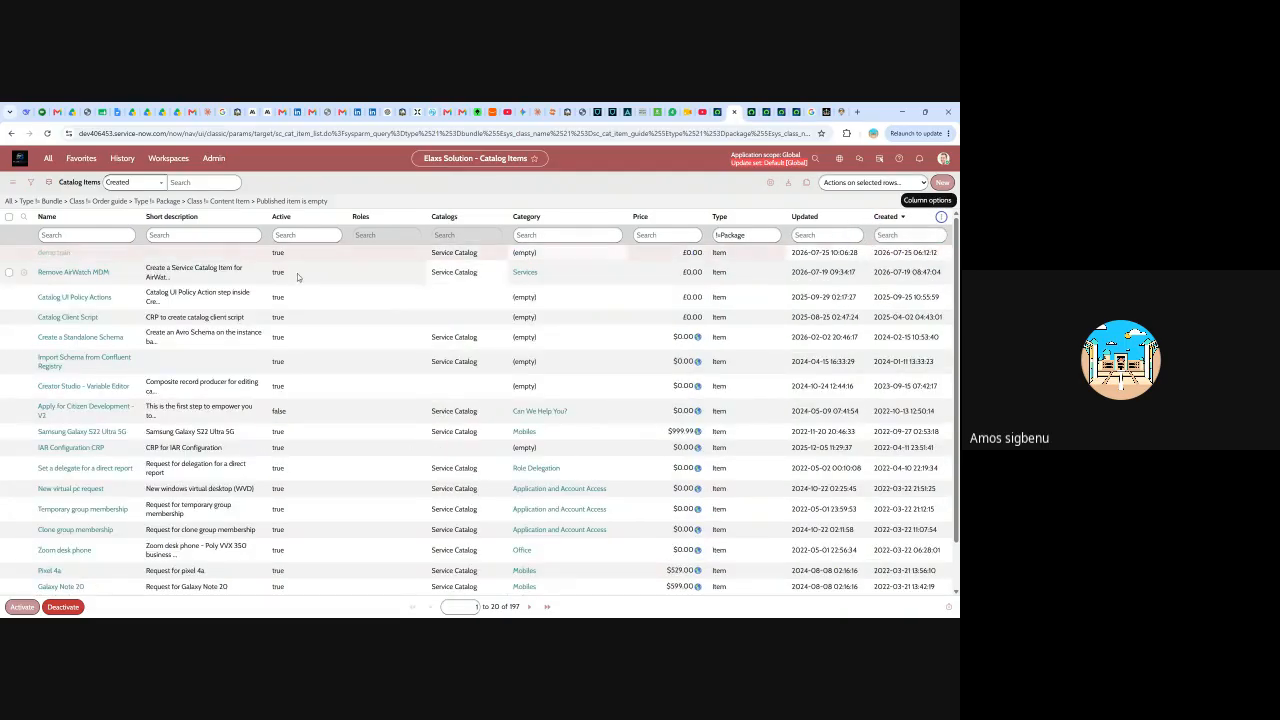
- Open the demo train catalog item and examine its general fields, item details, picture settings and related lists
left_click(62, 256)
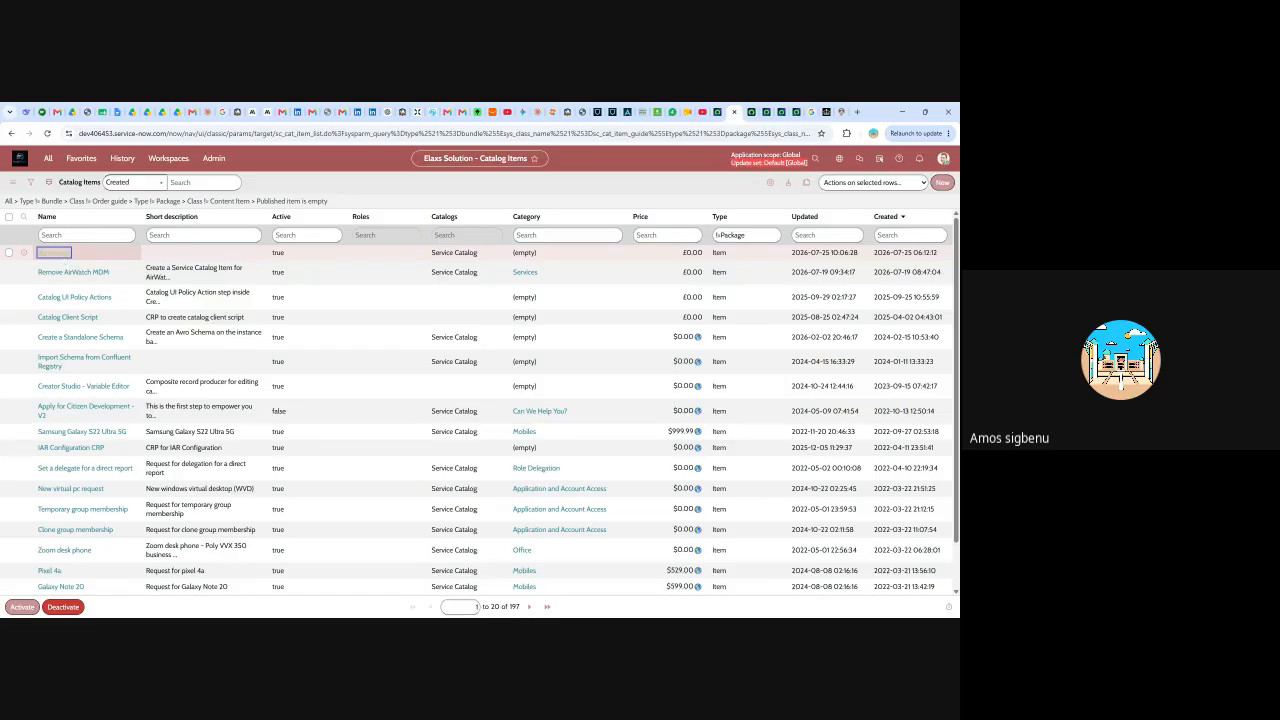
left_click(54, 252)
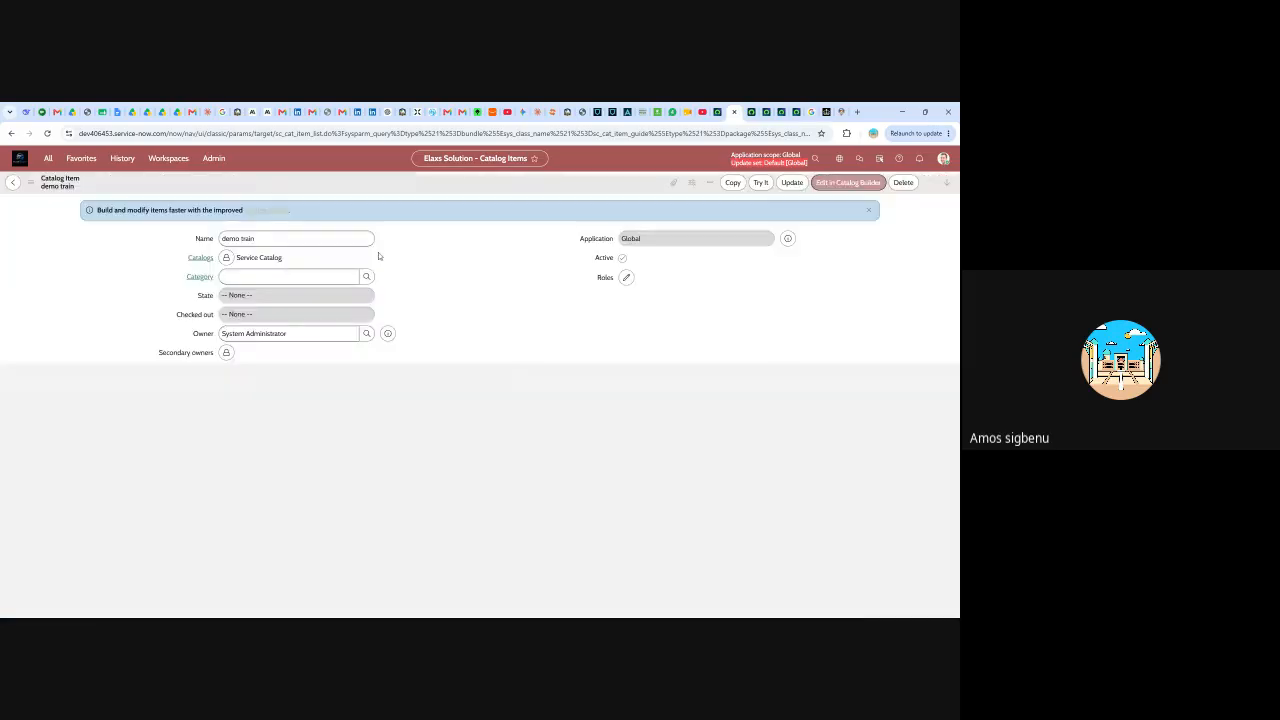
scroll(486, 293, "down", 2)
scroll(487, 305, "up", 2)
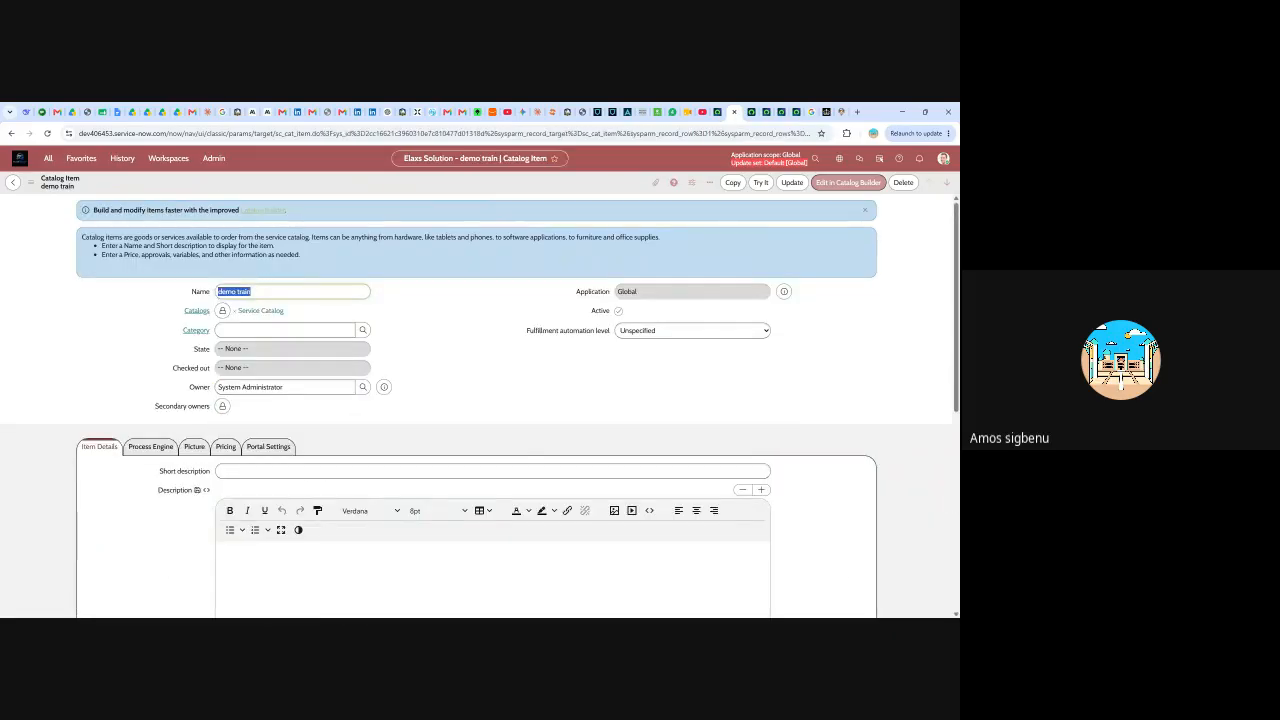
scroll(360, 340, "down", 3)
scroll(339, 350, "up", 3)
scroll(333, 386, "down", 3)
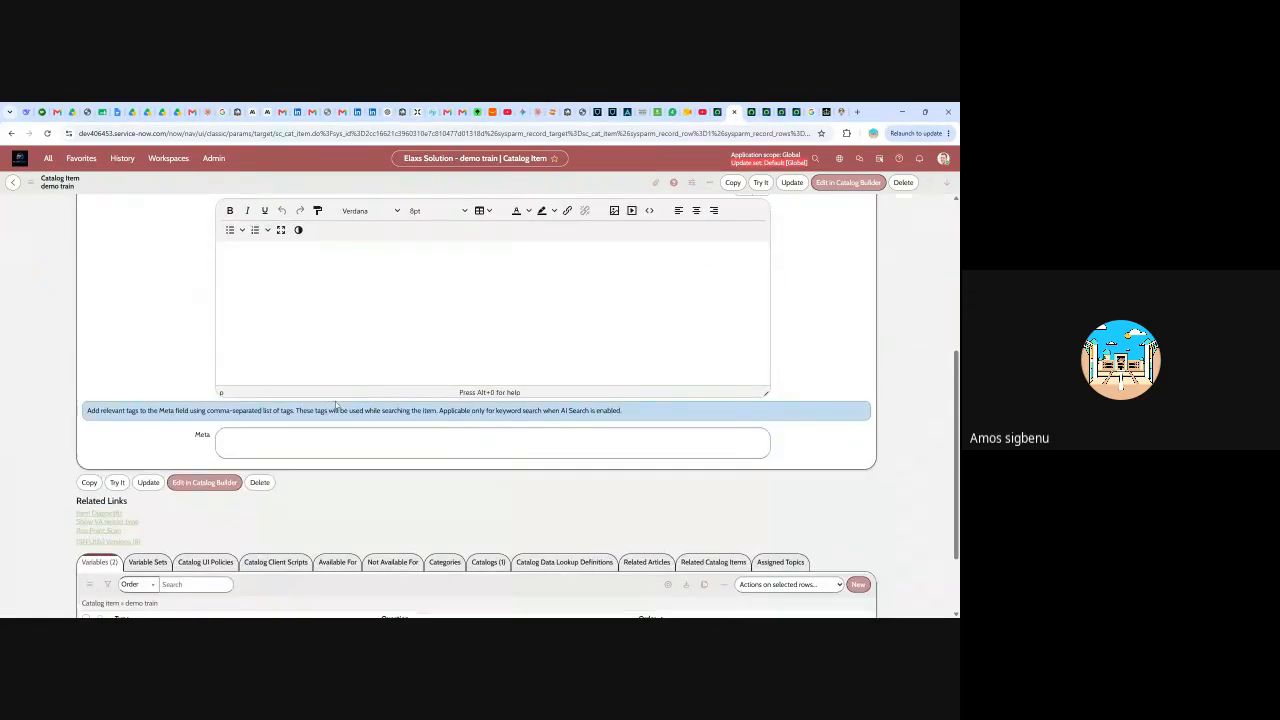
scroll(333, 386, "up", 3)
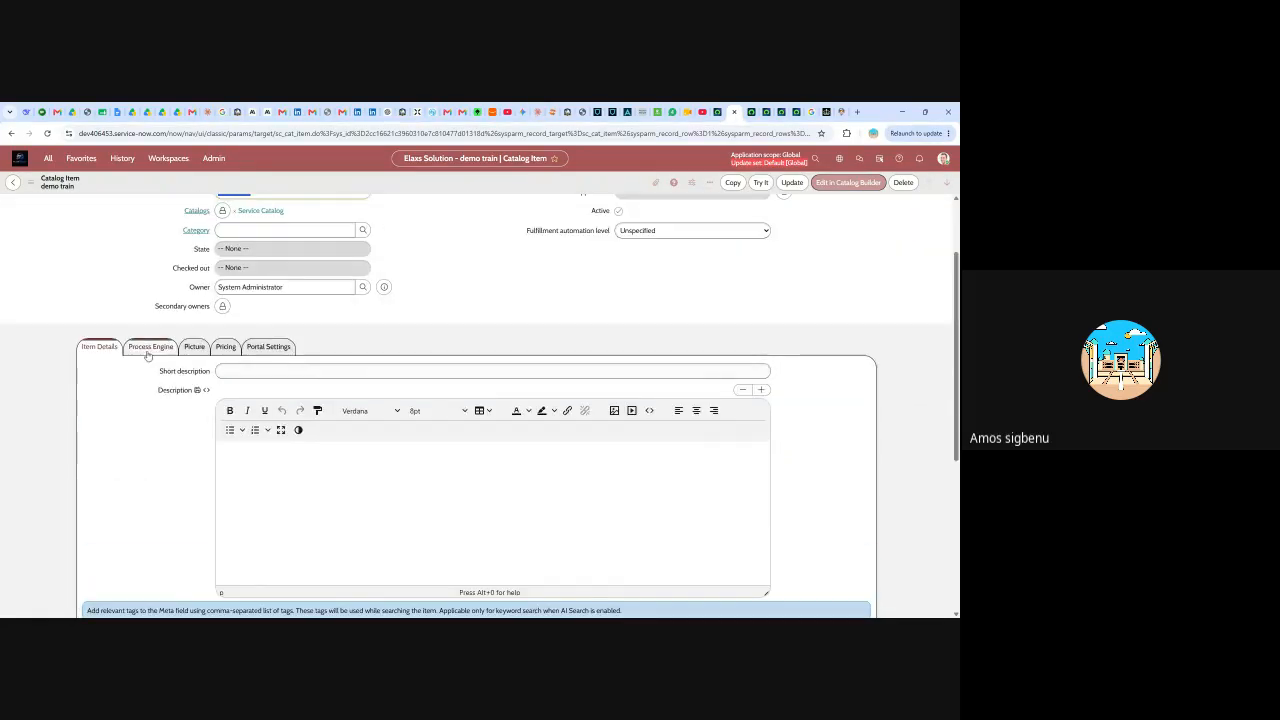
left_click(194, 347)
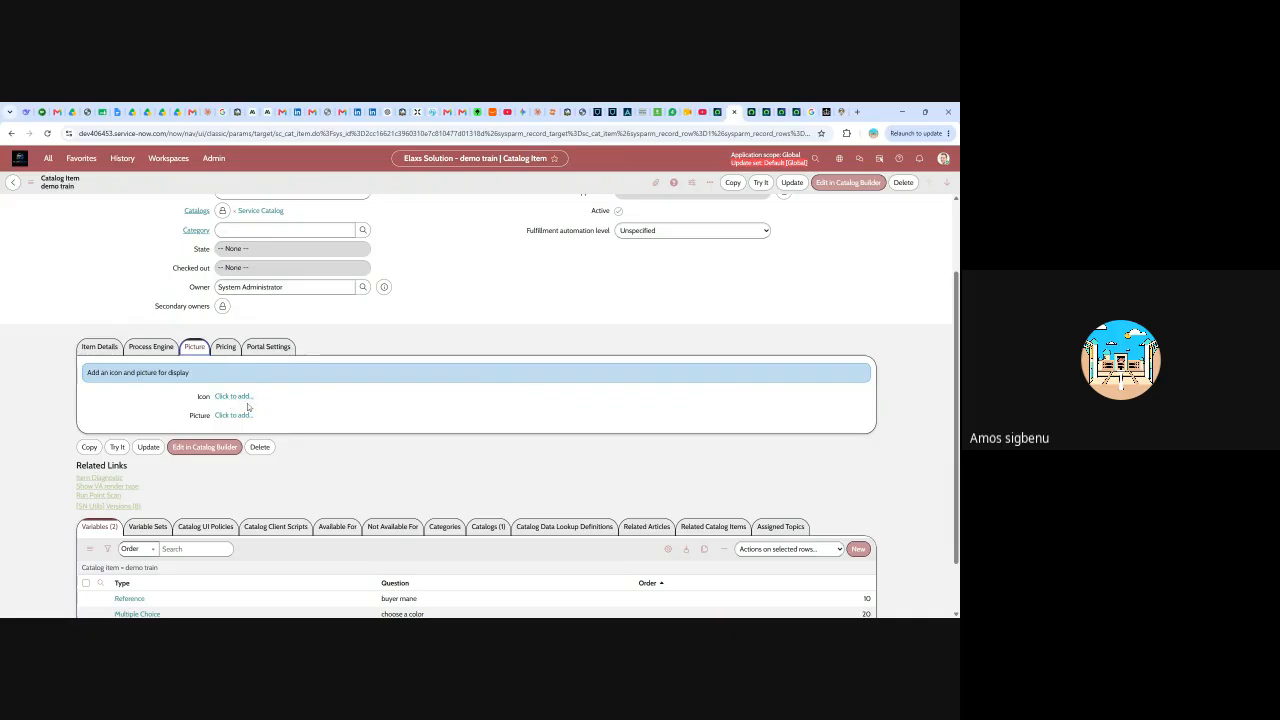
left_click(99, 347)
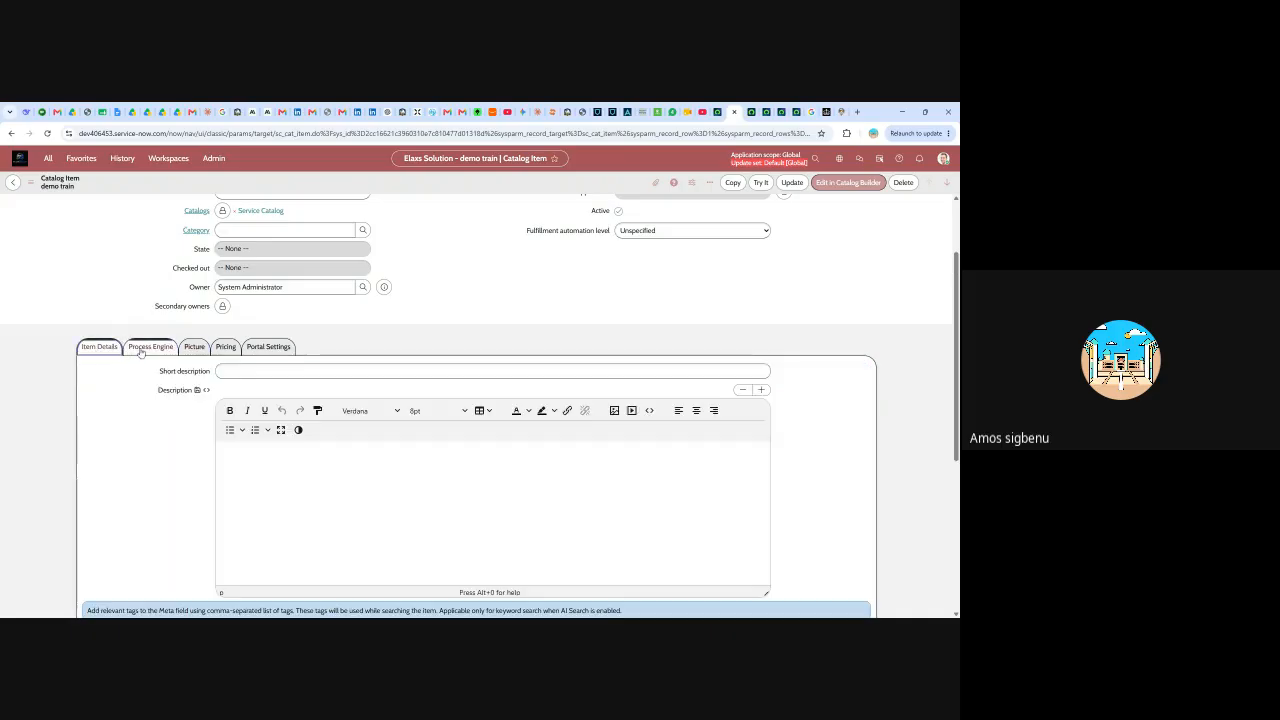
scroll(475, 437, "down", 3)
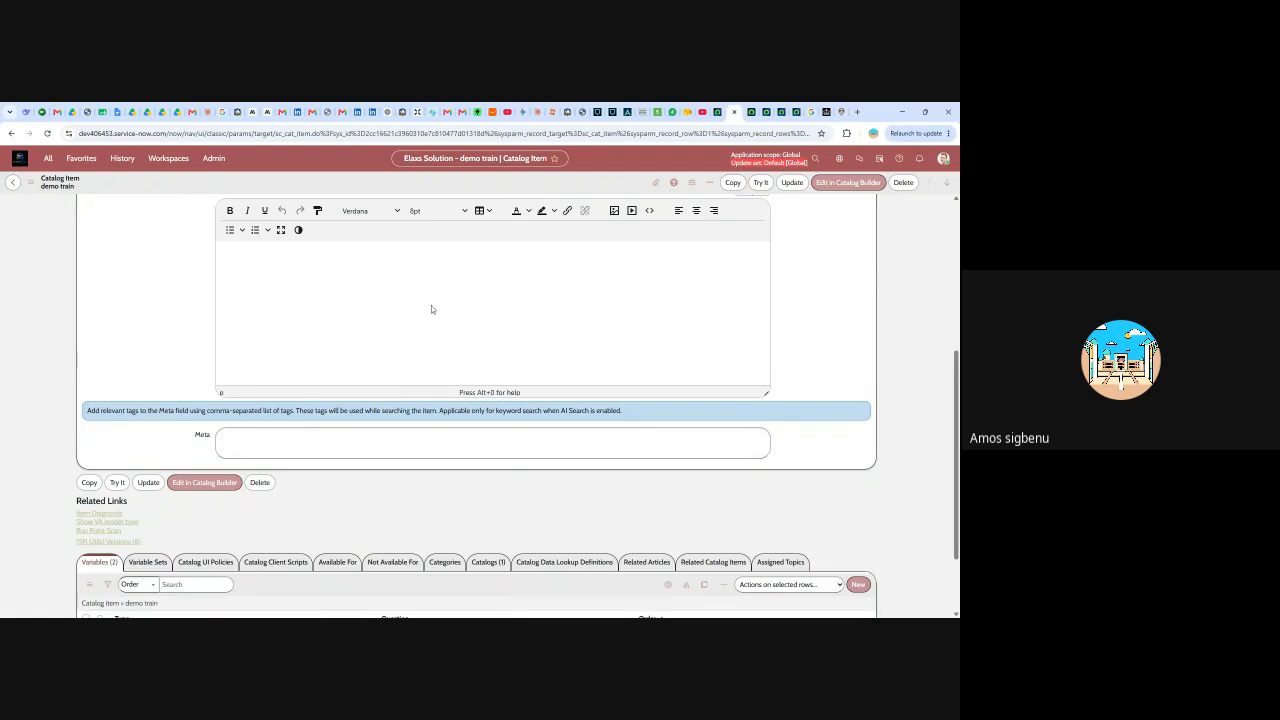
scroll(360, 296, "down", 1)
scroll(369, 300, "up", 4)
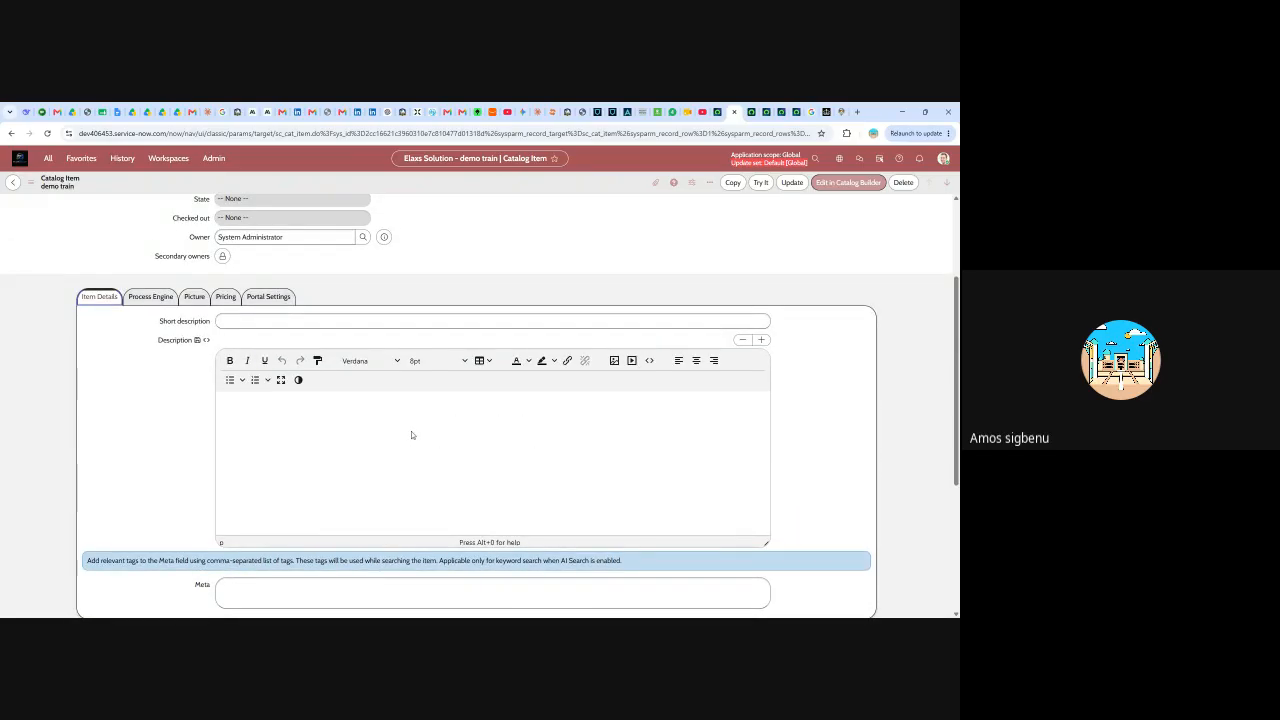
- Upload the image "ChatGPT Image Jun 20, 2026, 07_56_24 AM.png" as the demo train item's picture
left_click(190, 298)
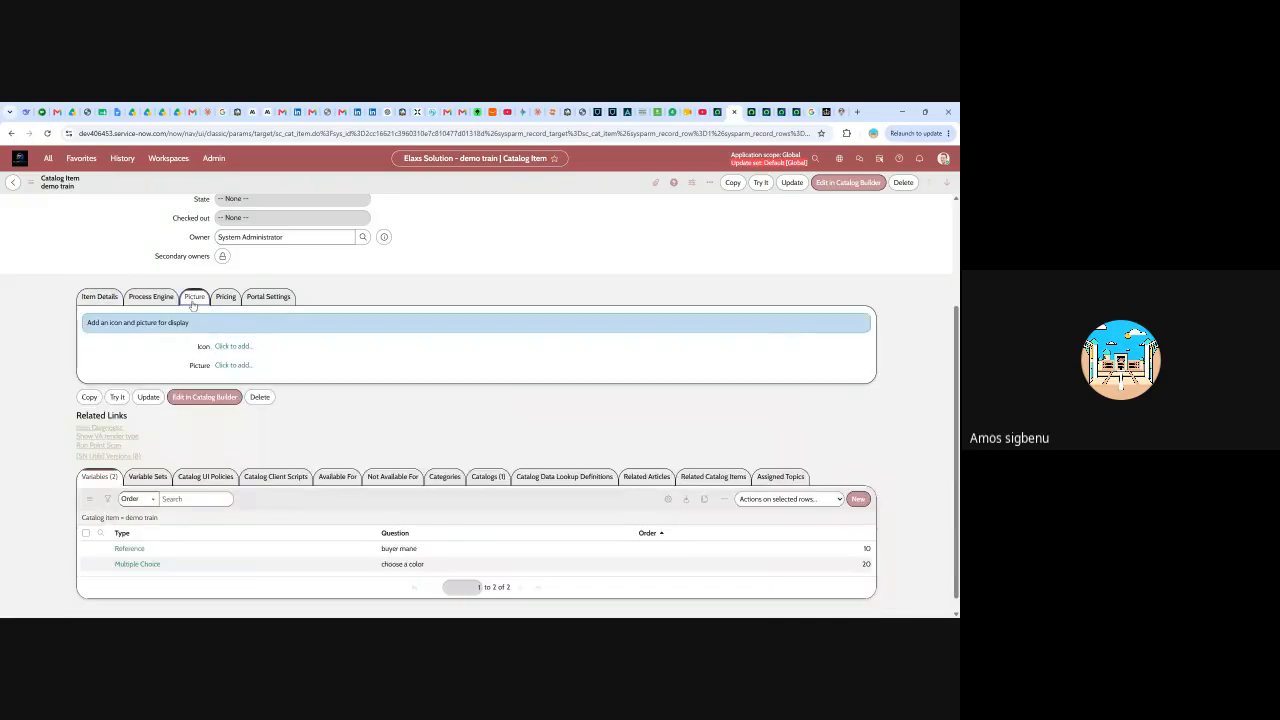
left_click(230, 365)
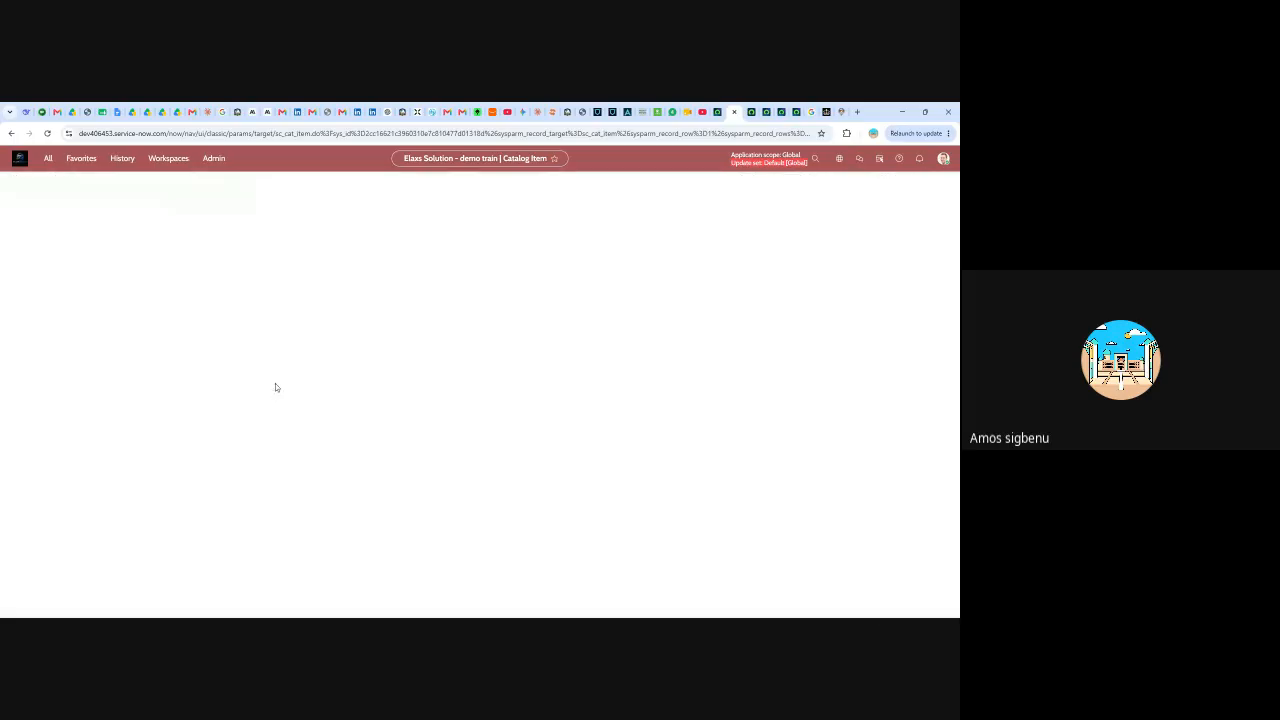
left_click(219, 228)
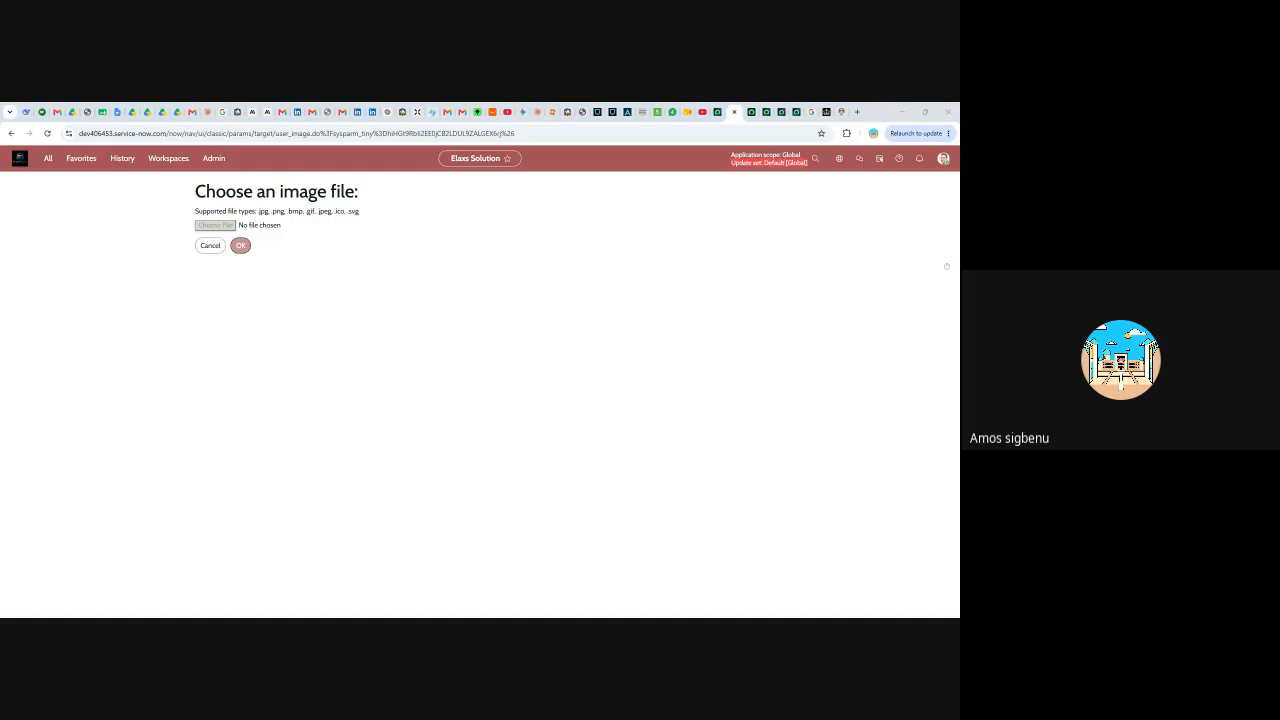
left_click(414, 313)
left_click(238, 252)
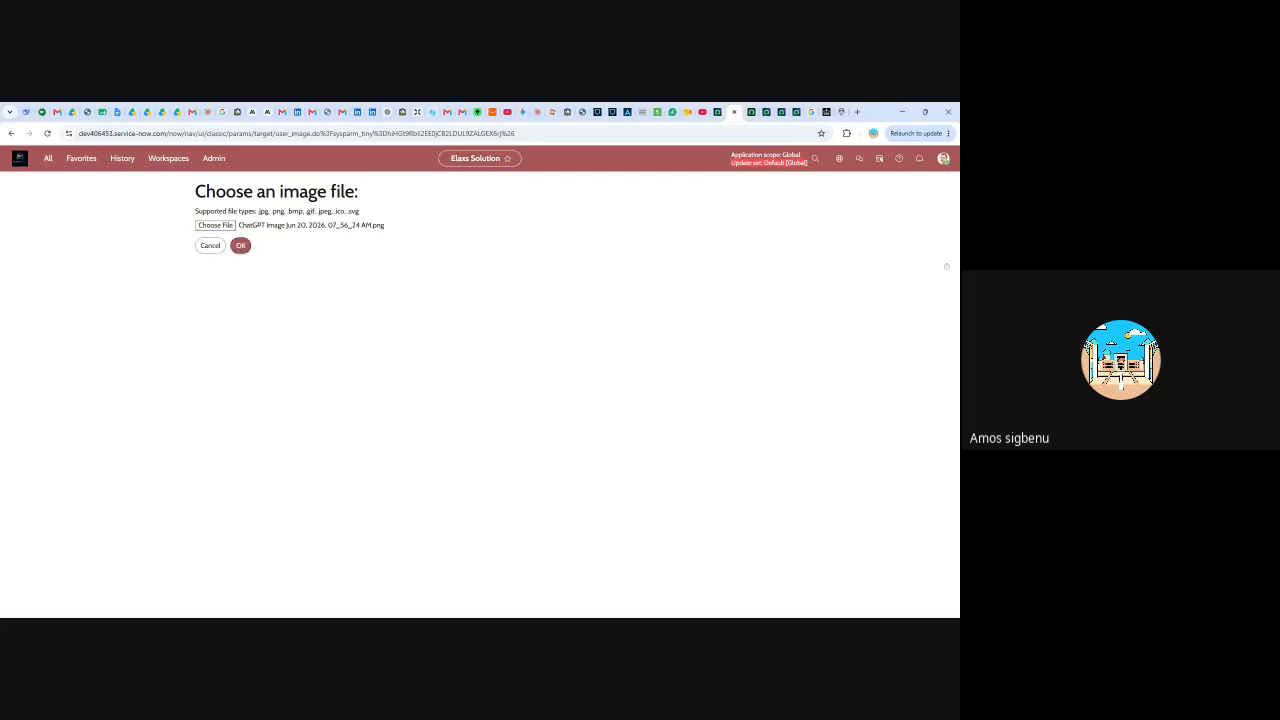
left_click(250, 248)
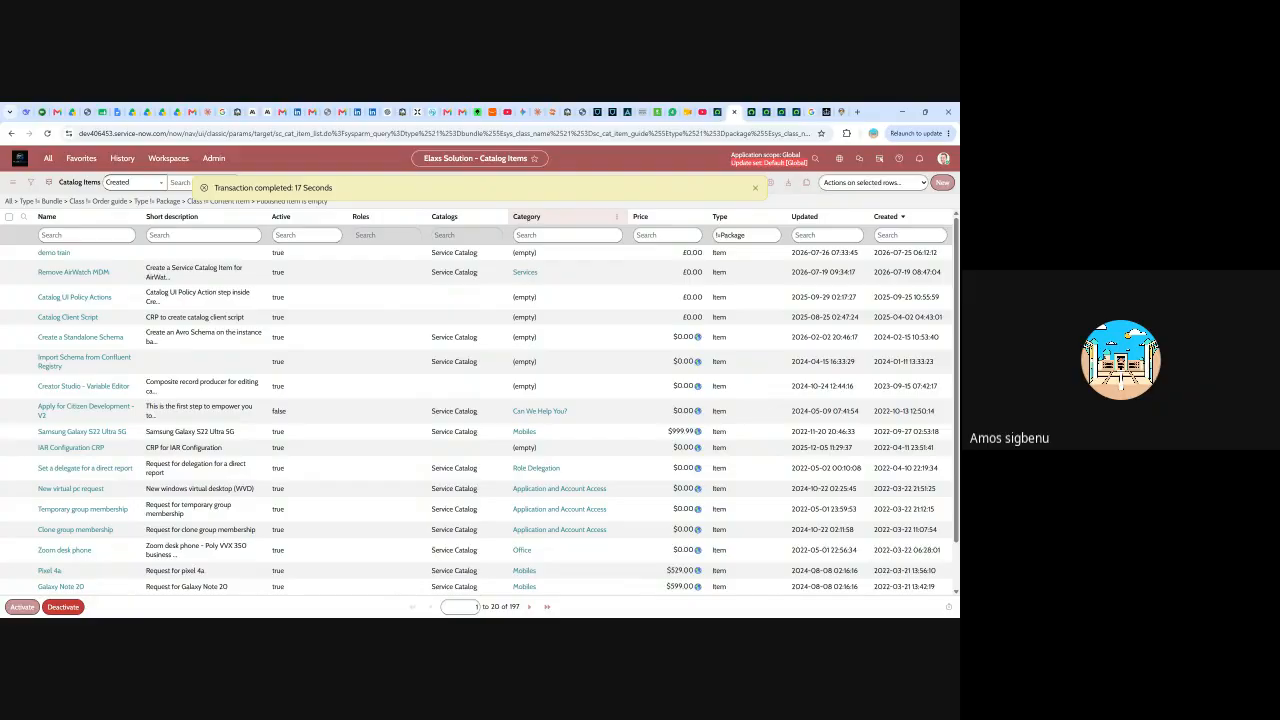
- Reopen the demo train item, check its picture on the Try It order page and return to the record
left_click_drag(37, 253, 72, 256)
left_click(70, 254)
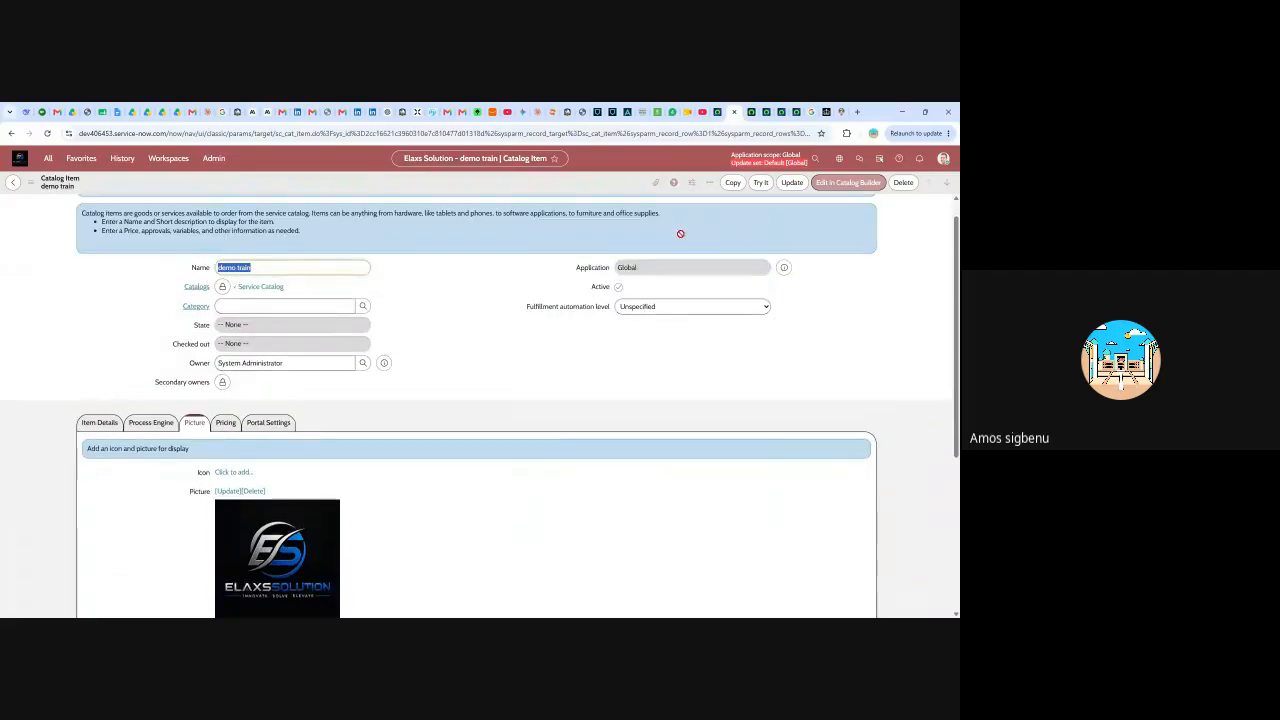
left_click(762, 183)
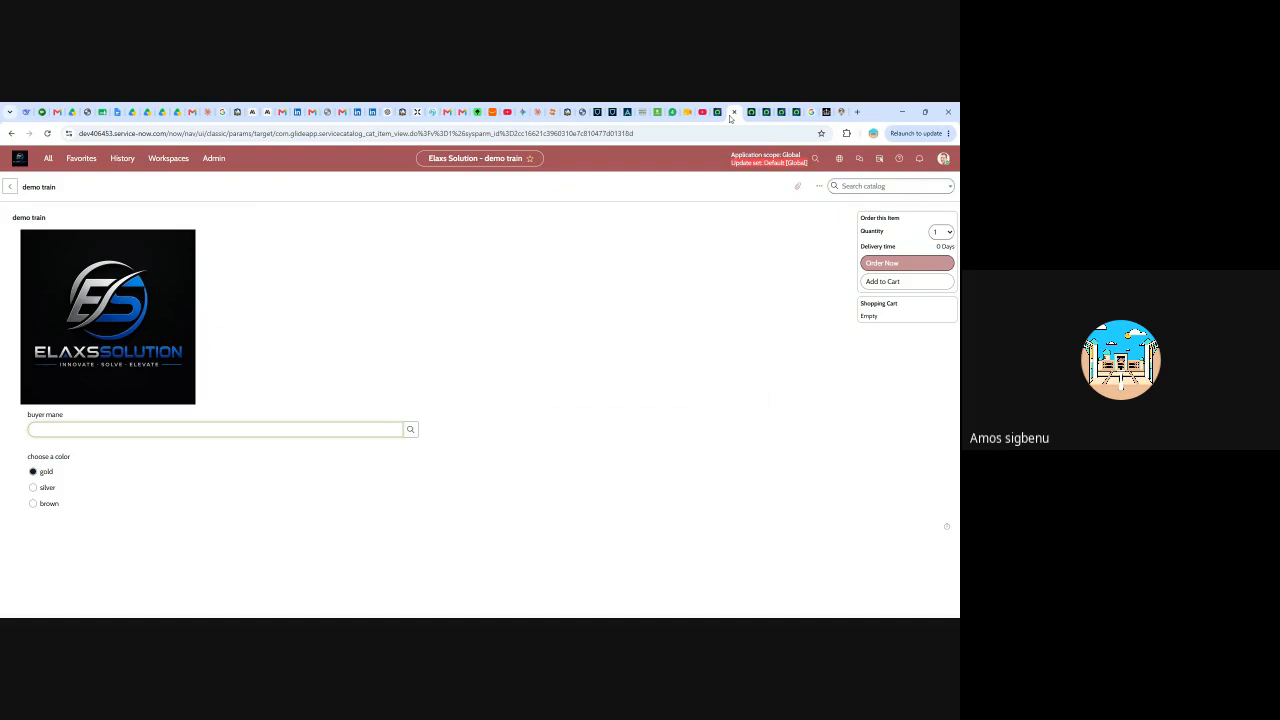
left_click(733, 112)
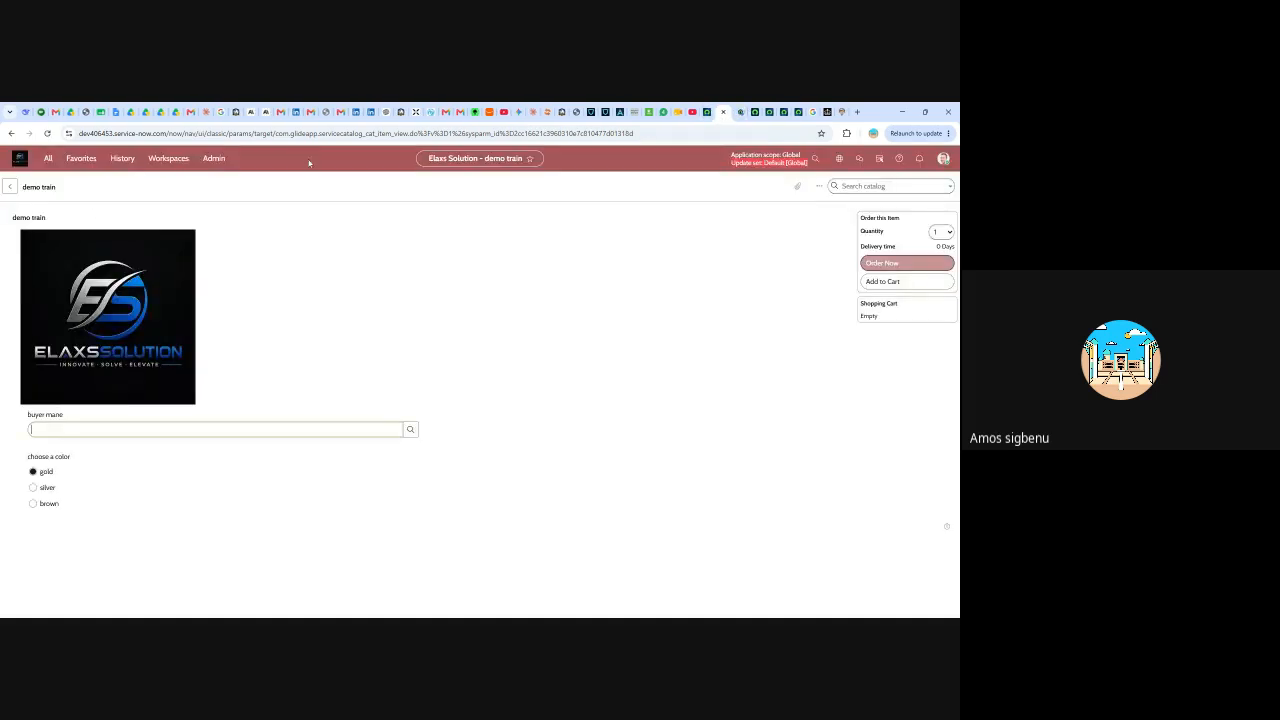
left_click(12, 134)
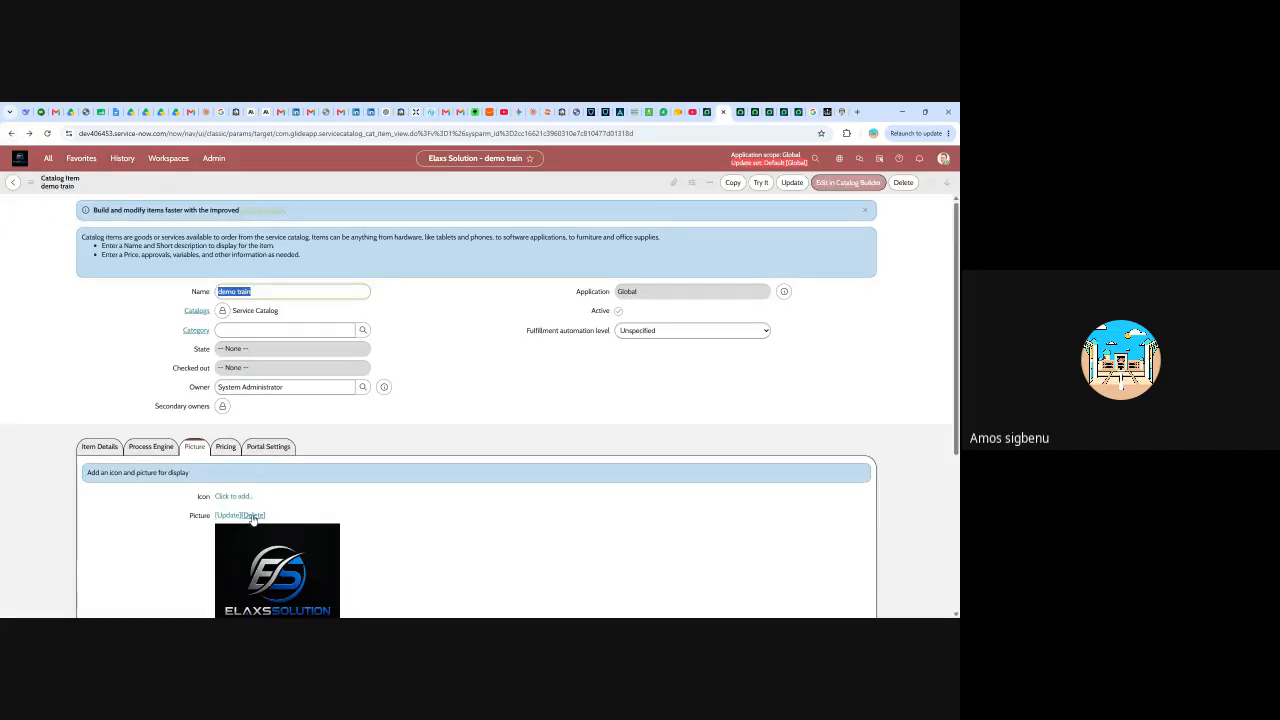
- Delete the demo train item's picture and upload the company logo image as its icon
left_click(253, 515)
left_click(240, 497)
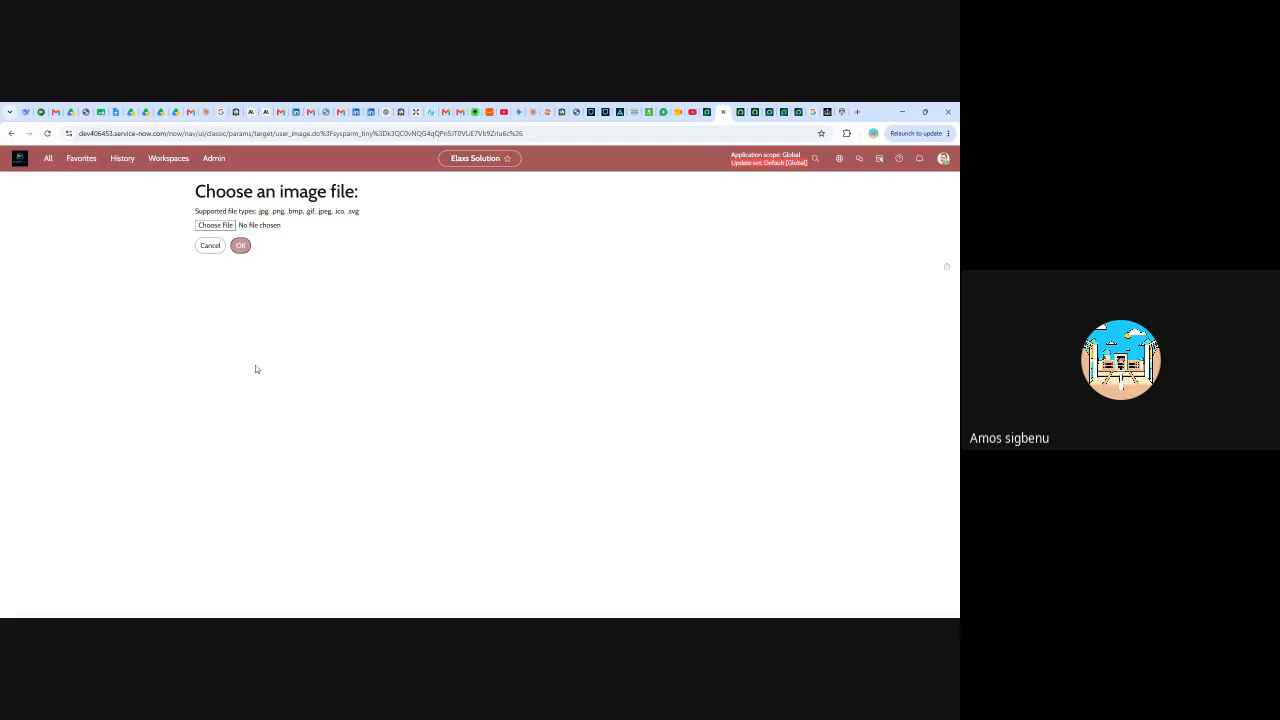
left_click(213, 226)
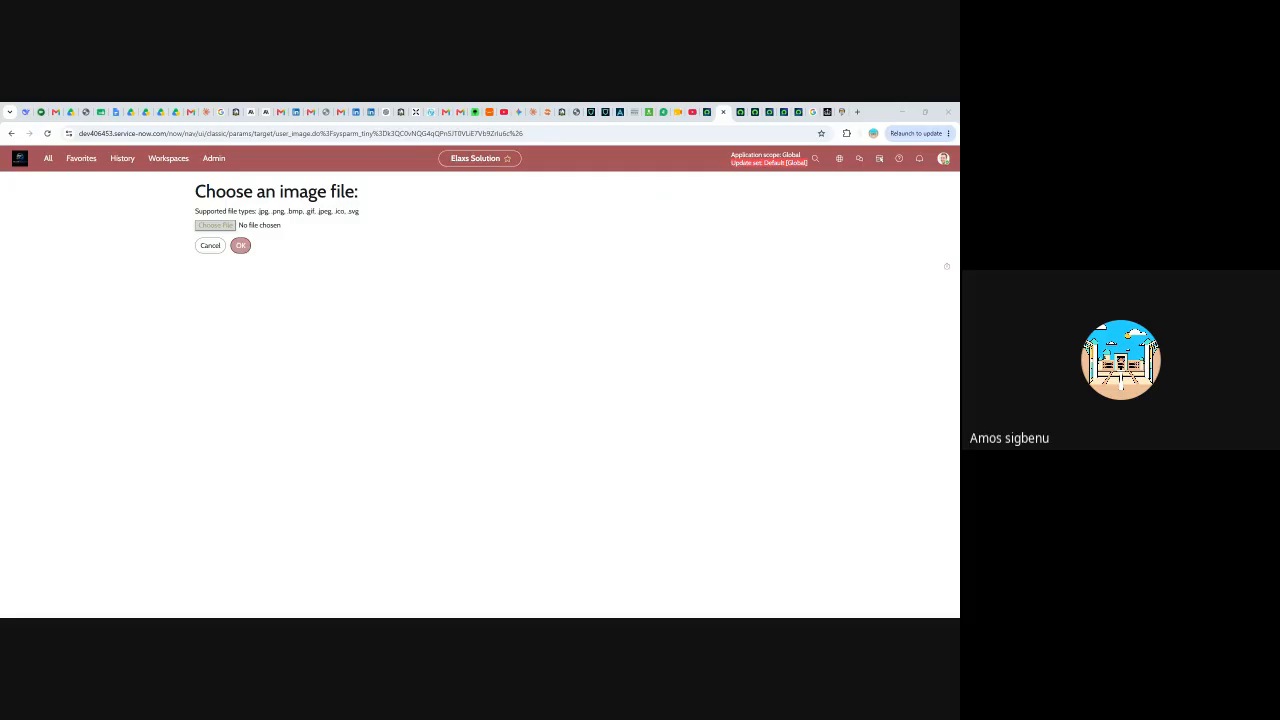
left_click(240, 248)
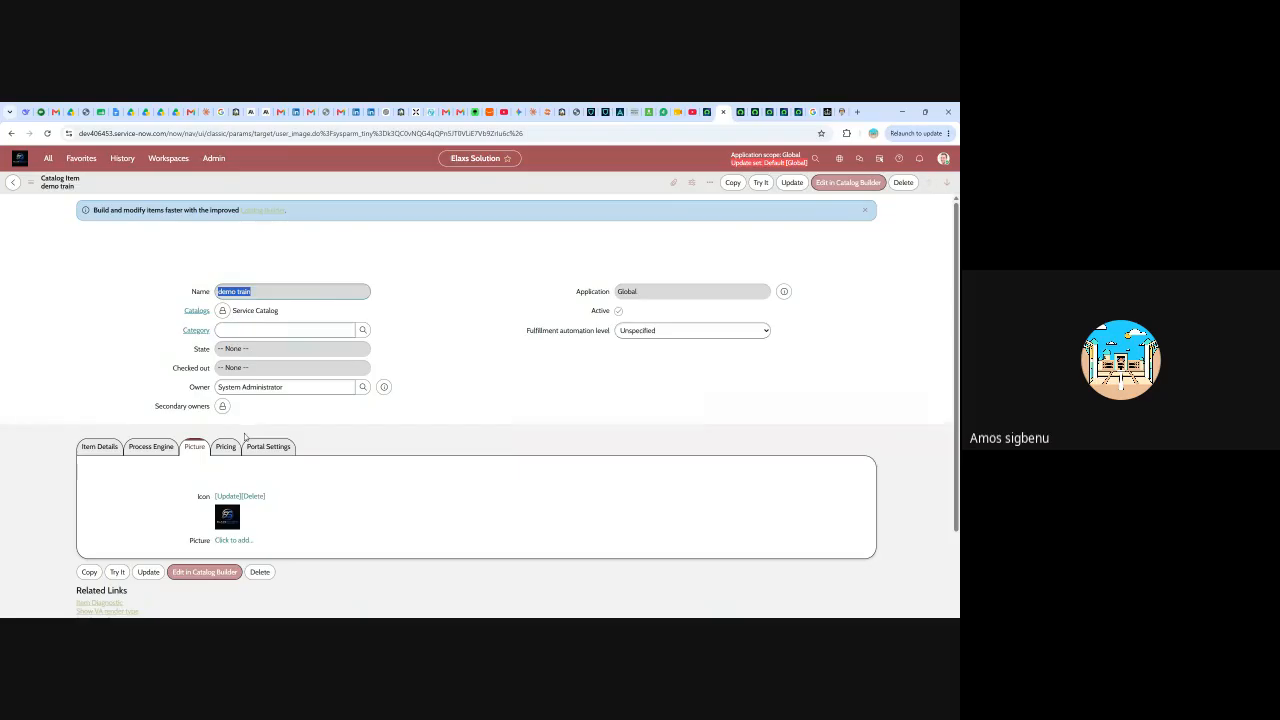
- Preview the demo train order page with only the icon set, reload it, and go back to the item record
left_click(762, 183)
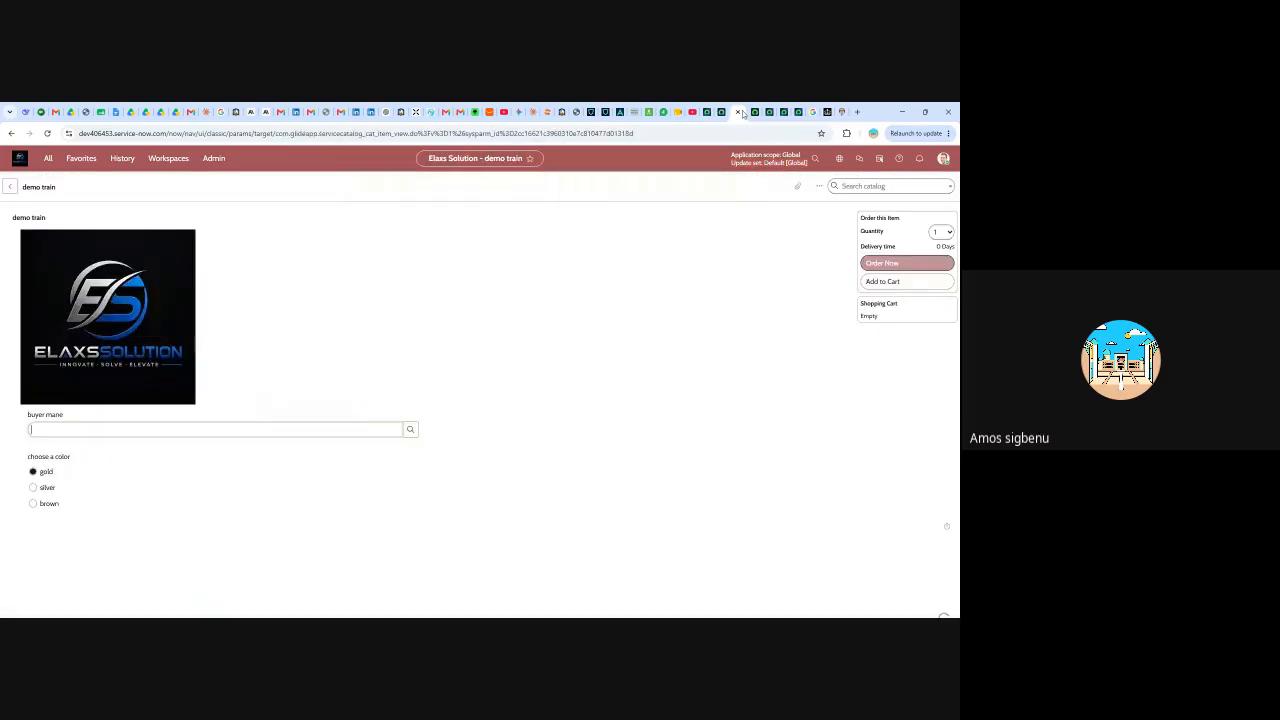
left_click(48, 134)
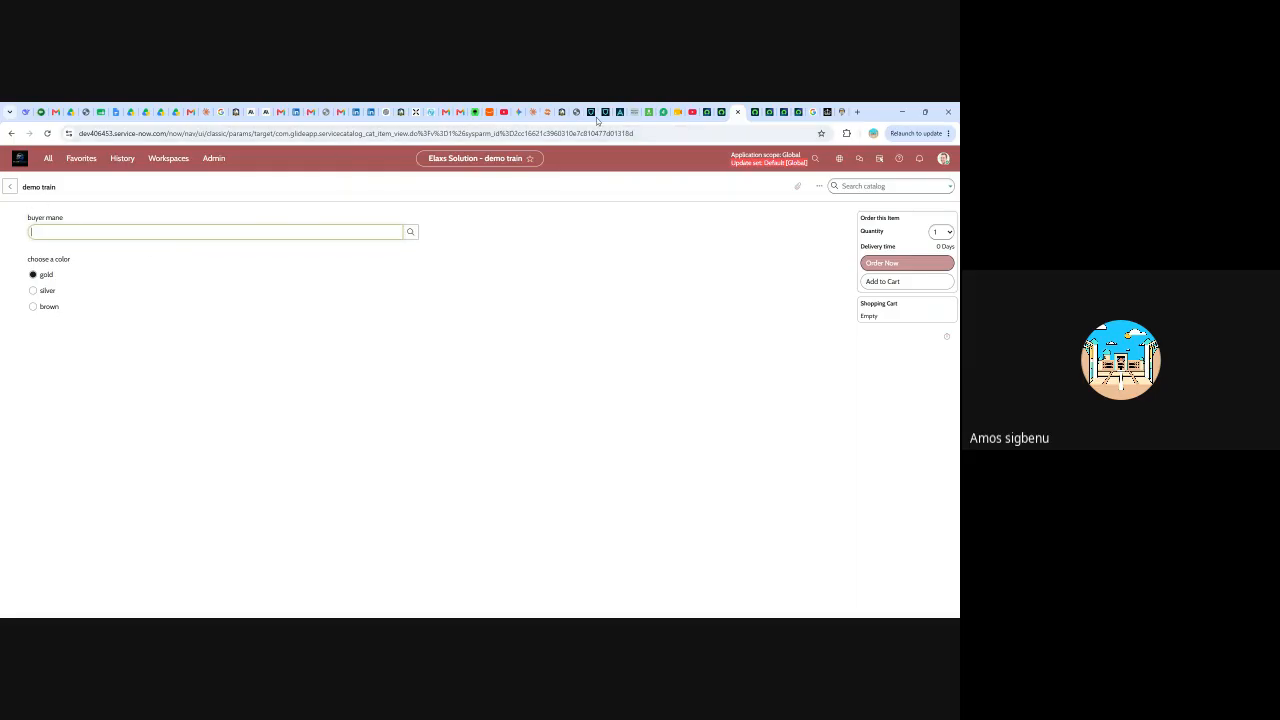
left_click(719, 112)
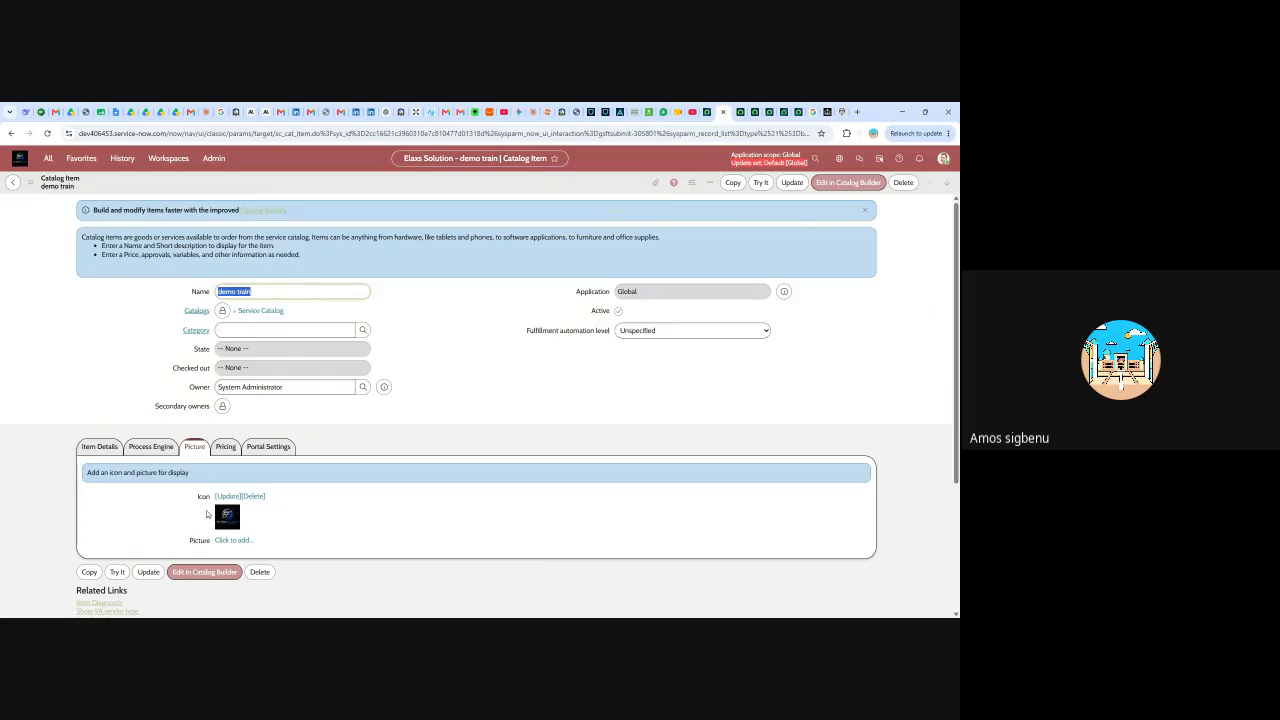
left_click(786, 111)
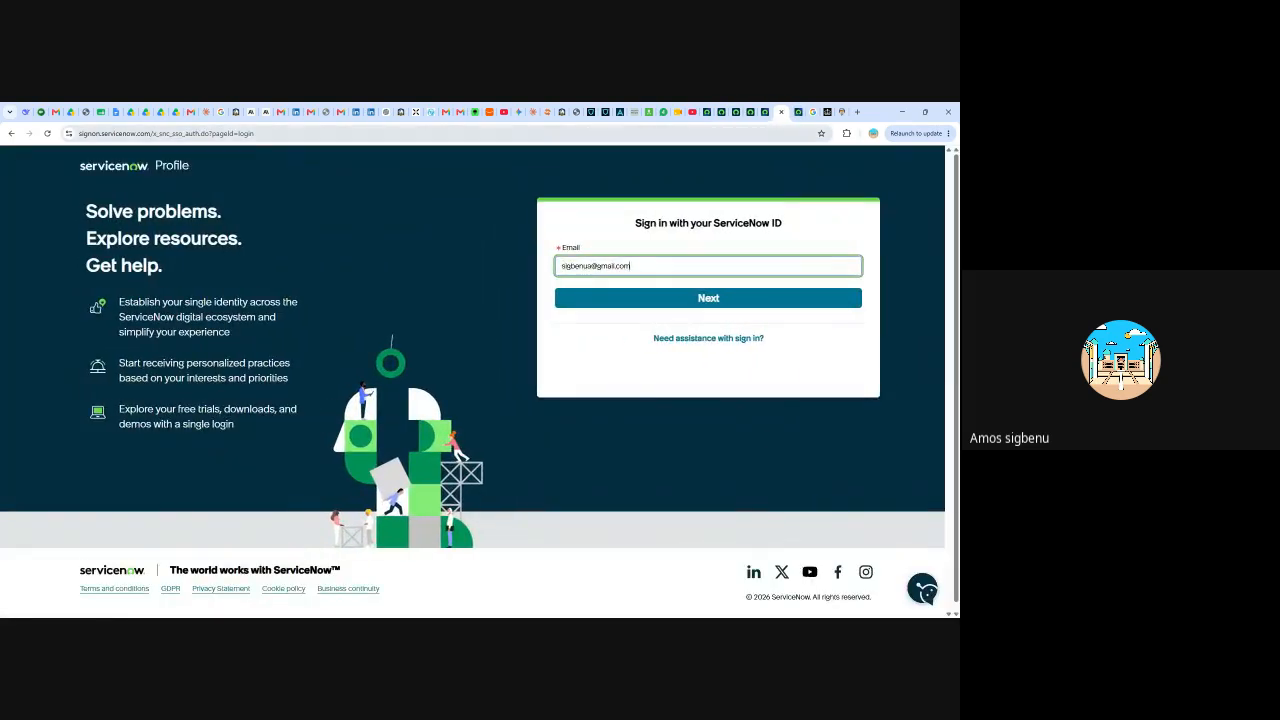
left_click(781, 113)
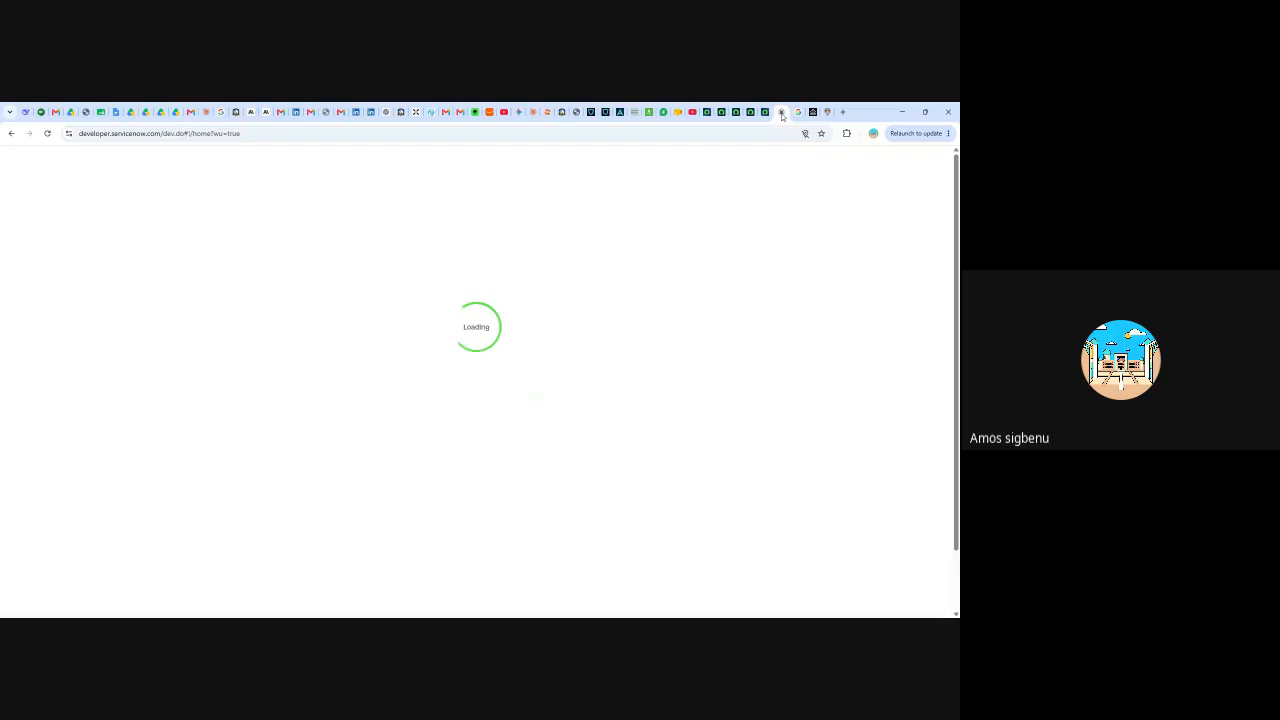
left_click(780, 114)
left_click(767, 114)
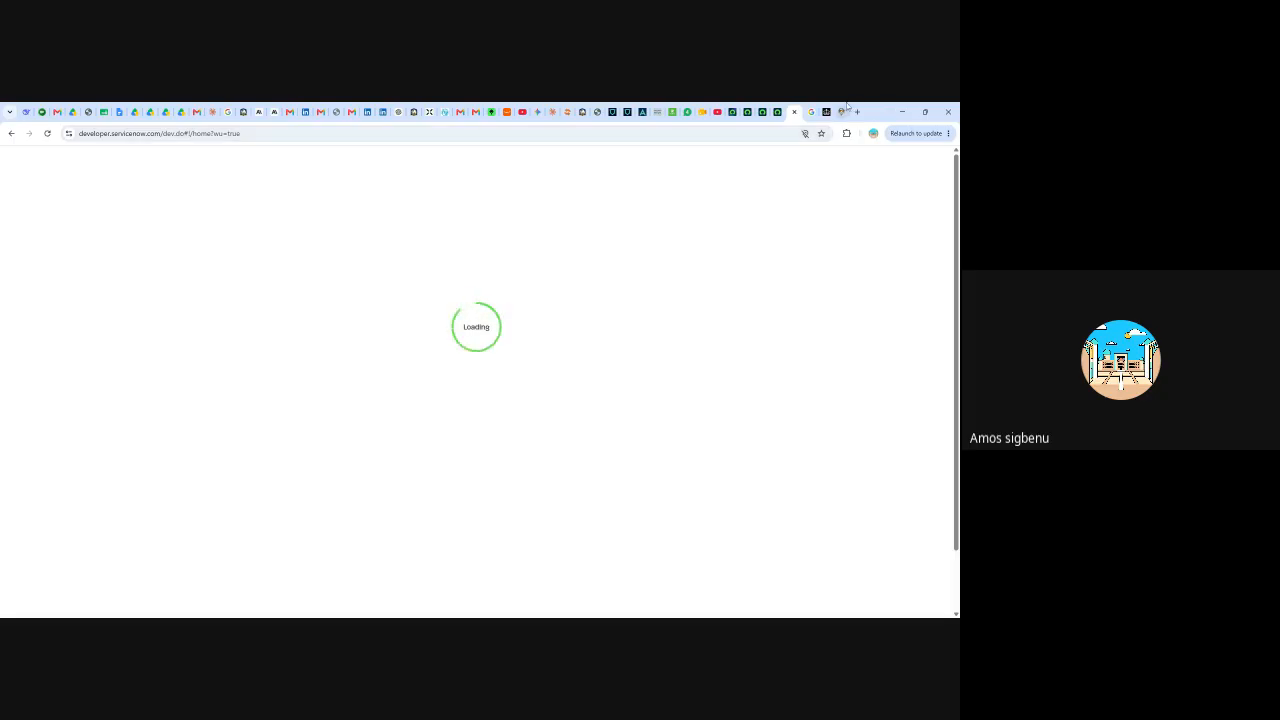
left_click(764, 112)
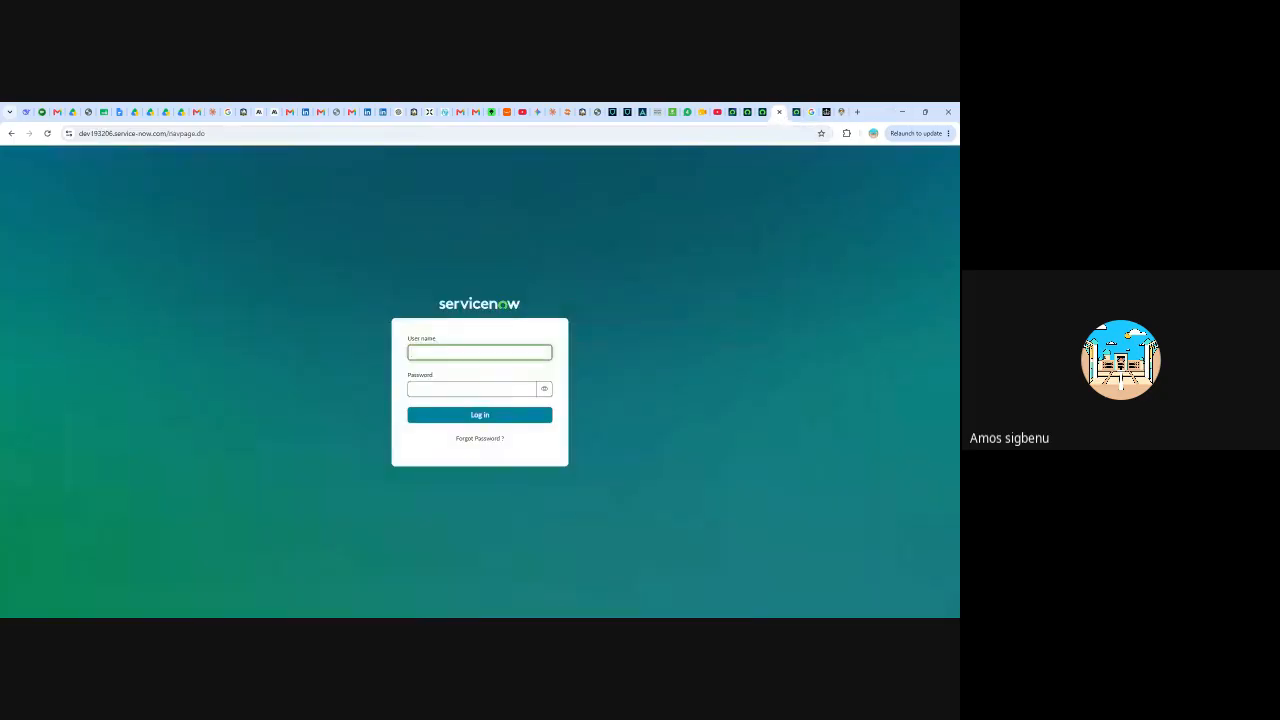
left_click(779, 112)
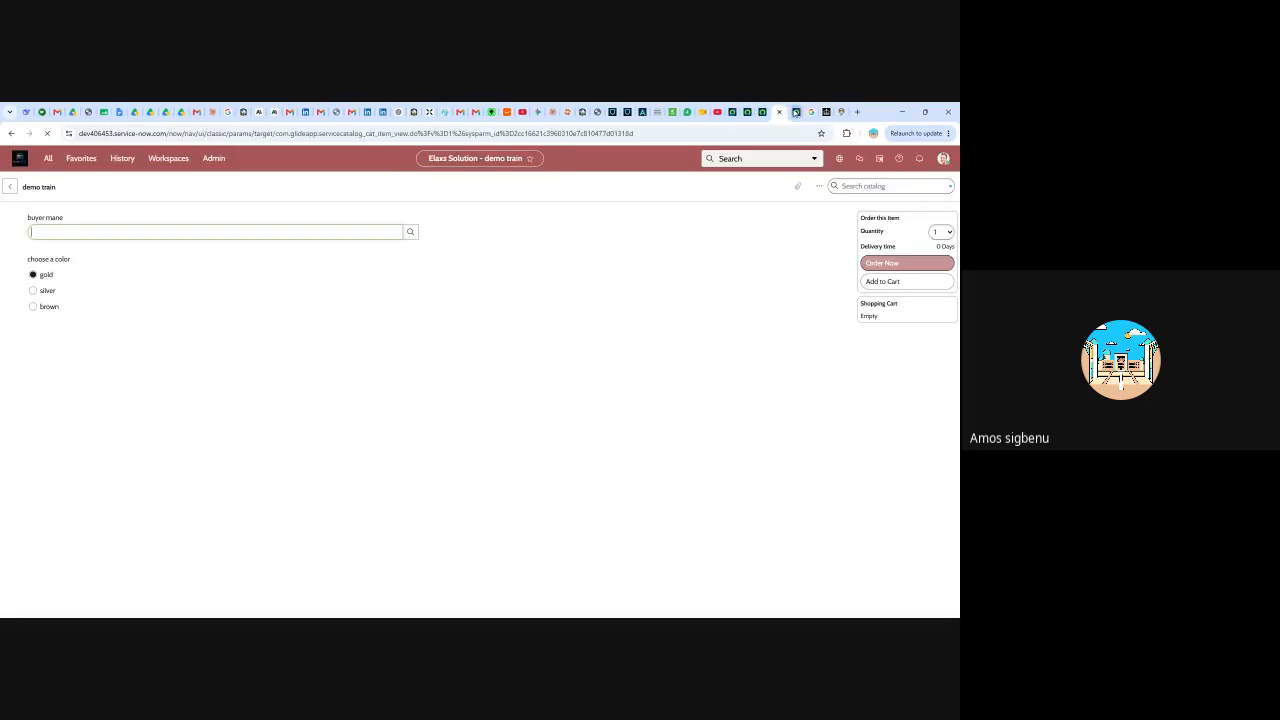
- Open the instance's Service Portal home page at dev406453.service-now.com/sp
left_click(634, 133)
left_click_drag(634, 133, 184, 133)
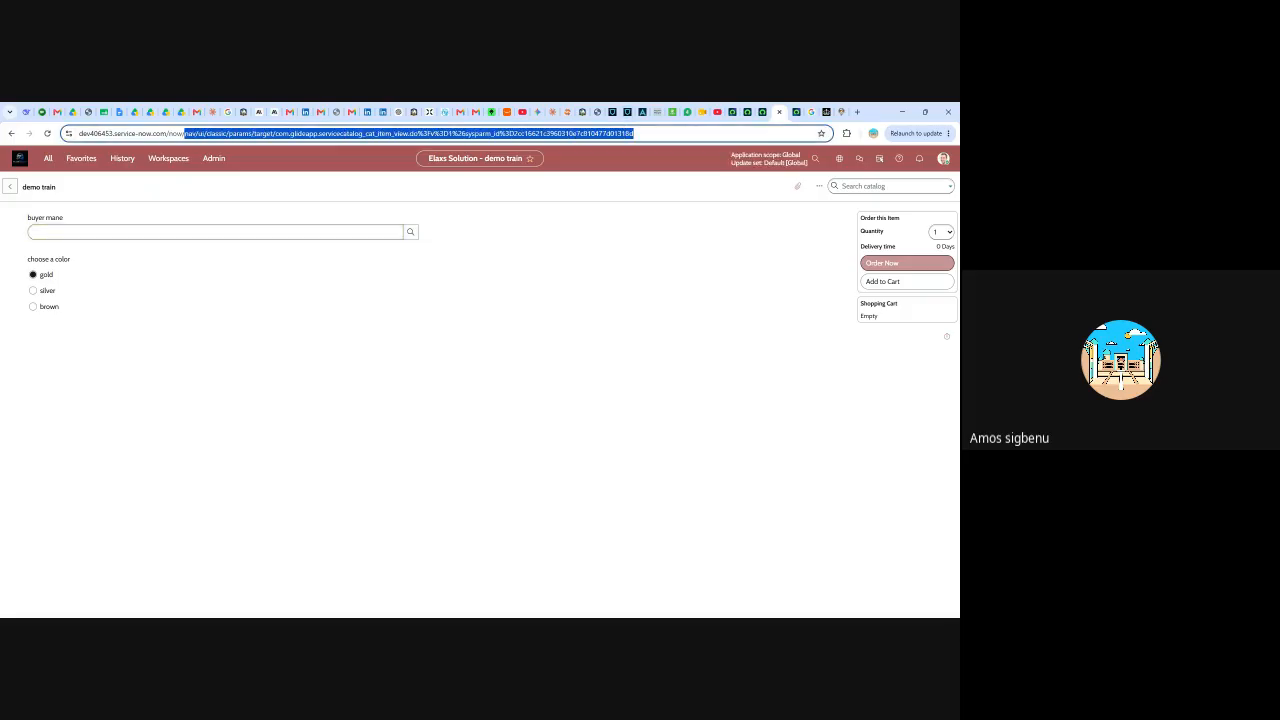
type("sp")
key("Return")
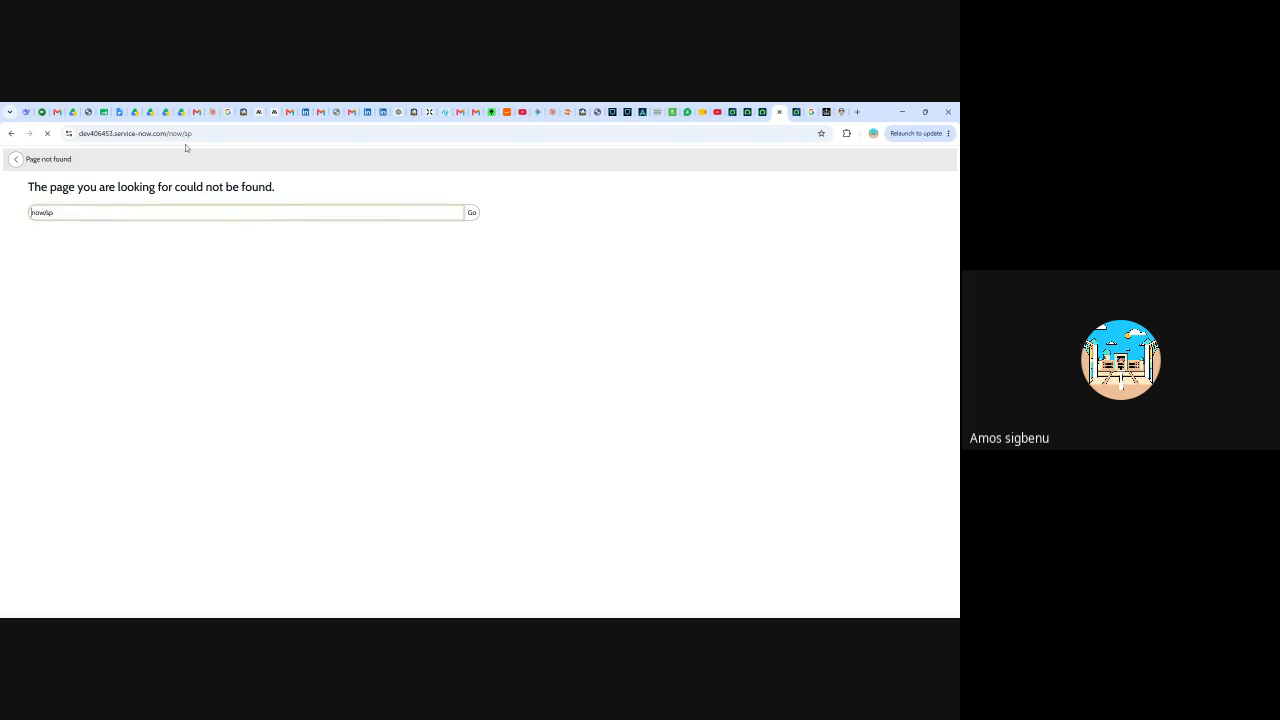
left_click(190, 134)
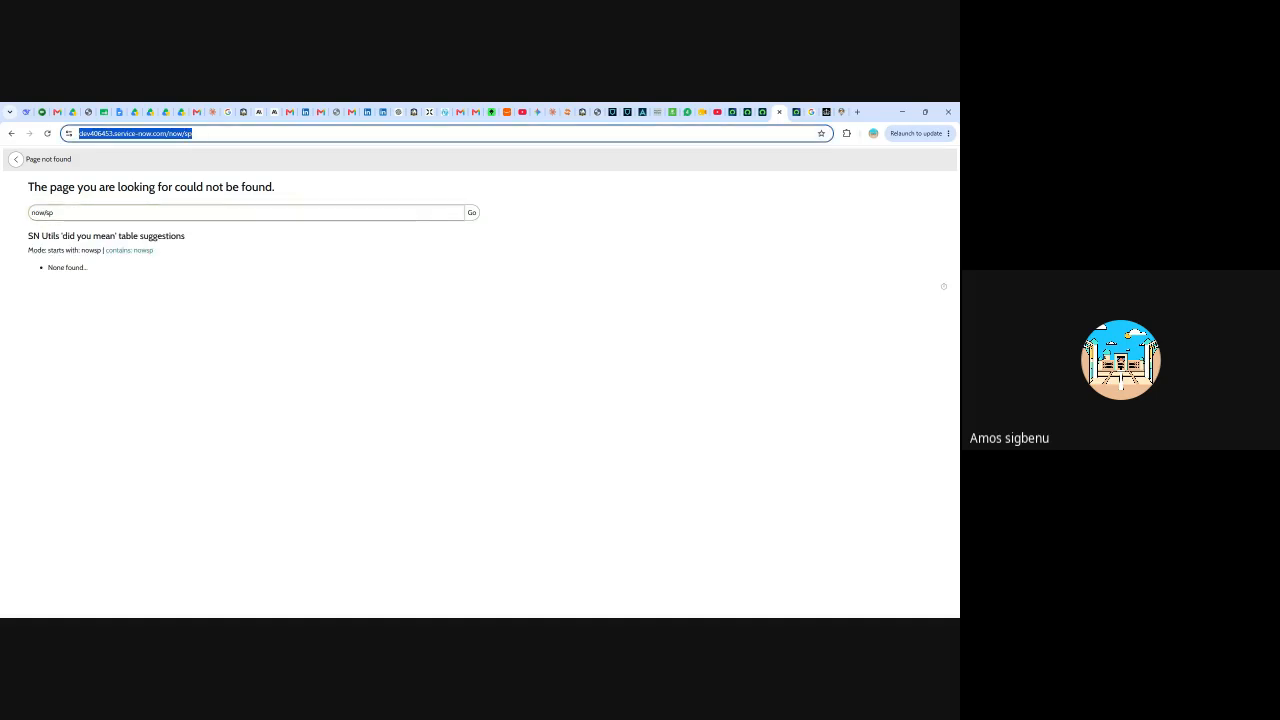
left_click(186, 133)
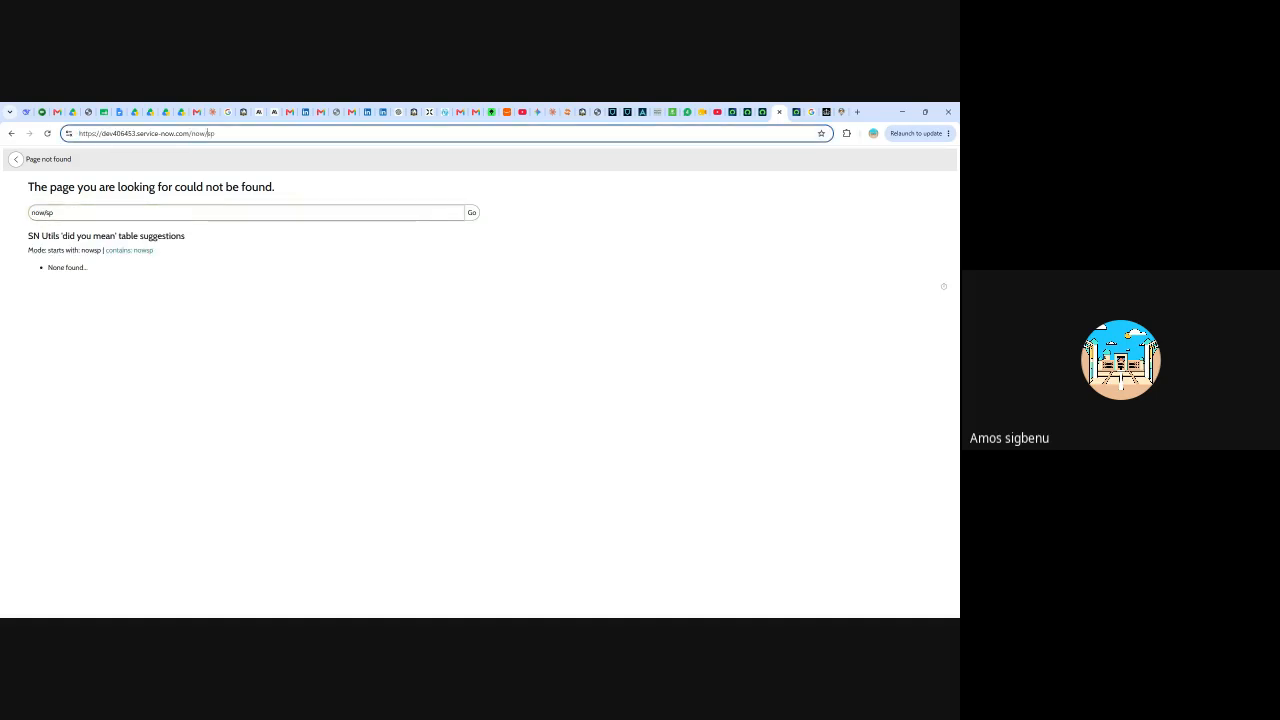
key("BackSpace")
key("BackSpace")
key("BackSpace")
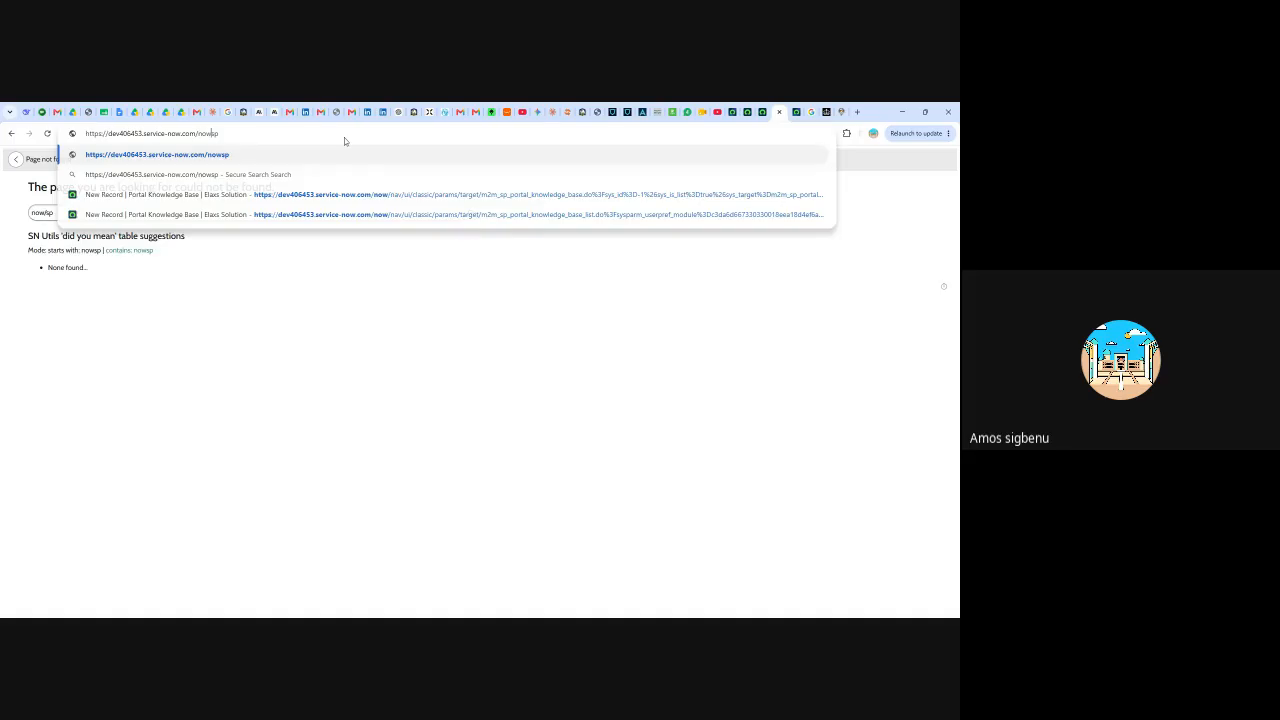
key("BackSpace")
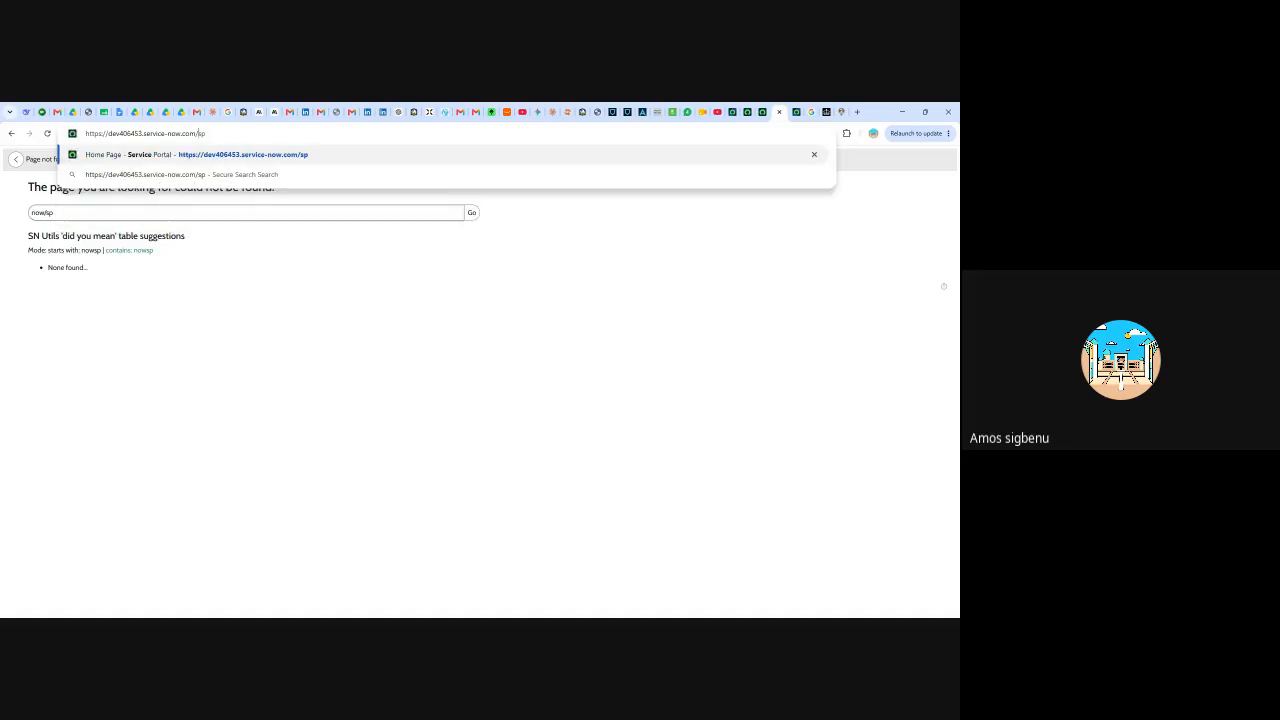
key("Return")
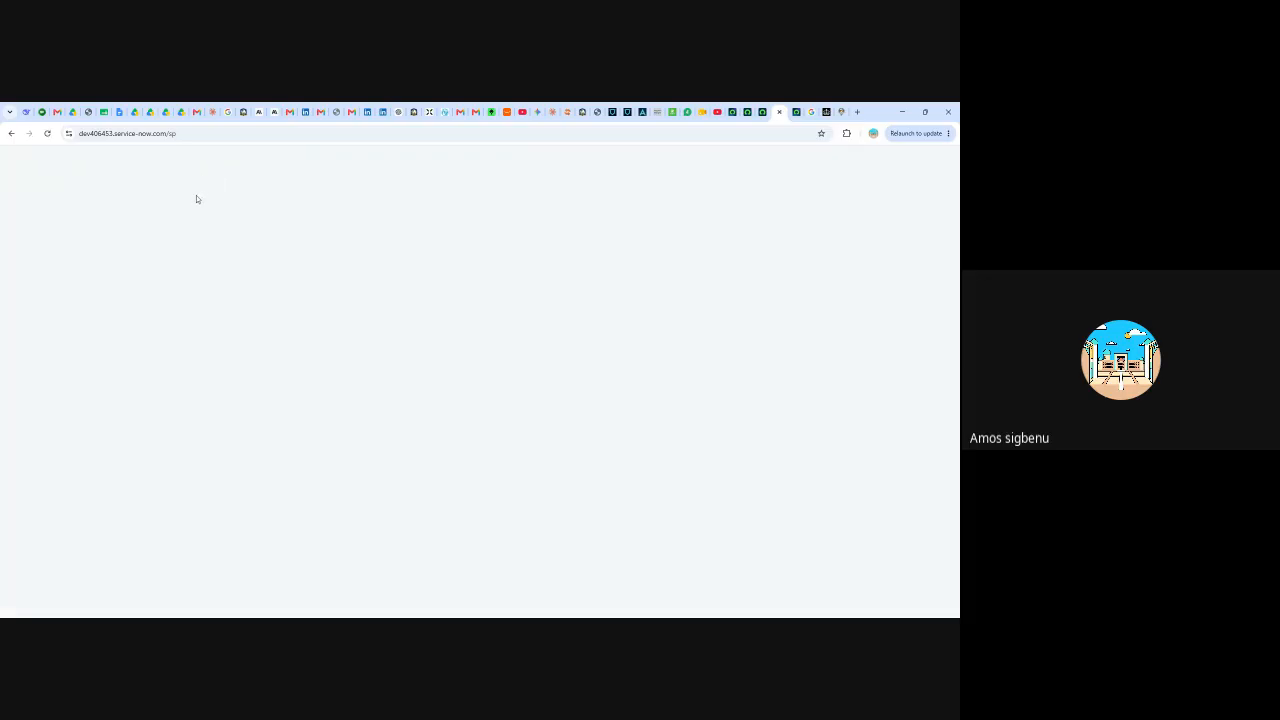
- Examine the Service Portal home page, and open demo train's request form from the popular items under Request Something
scroll(412, 352, "down", 3)
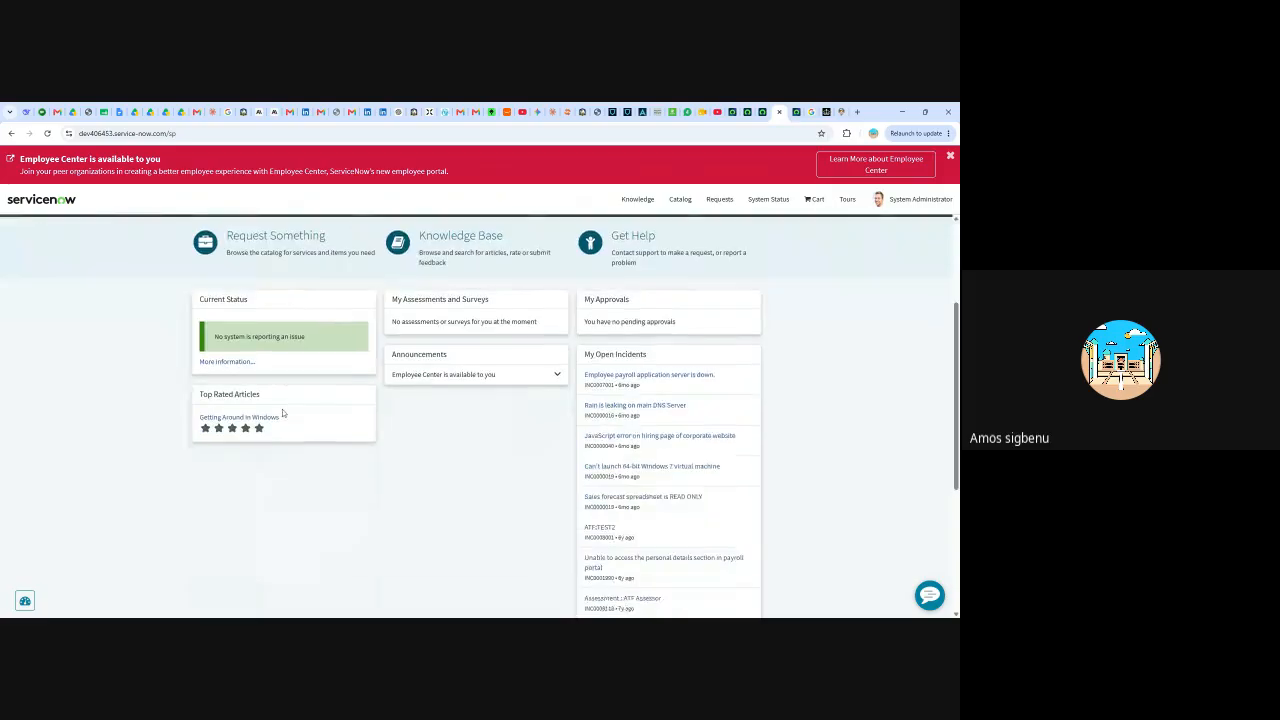
scroll(389, 374, "up", 3)
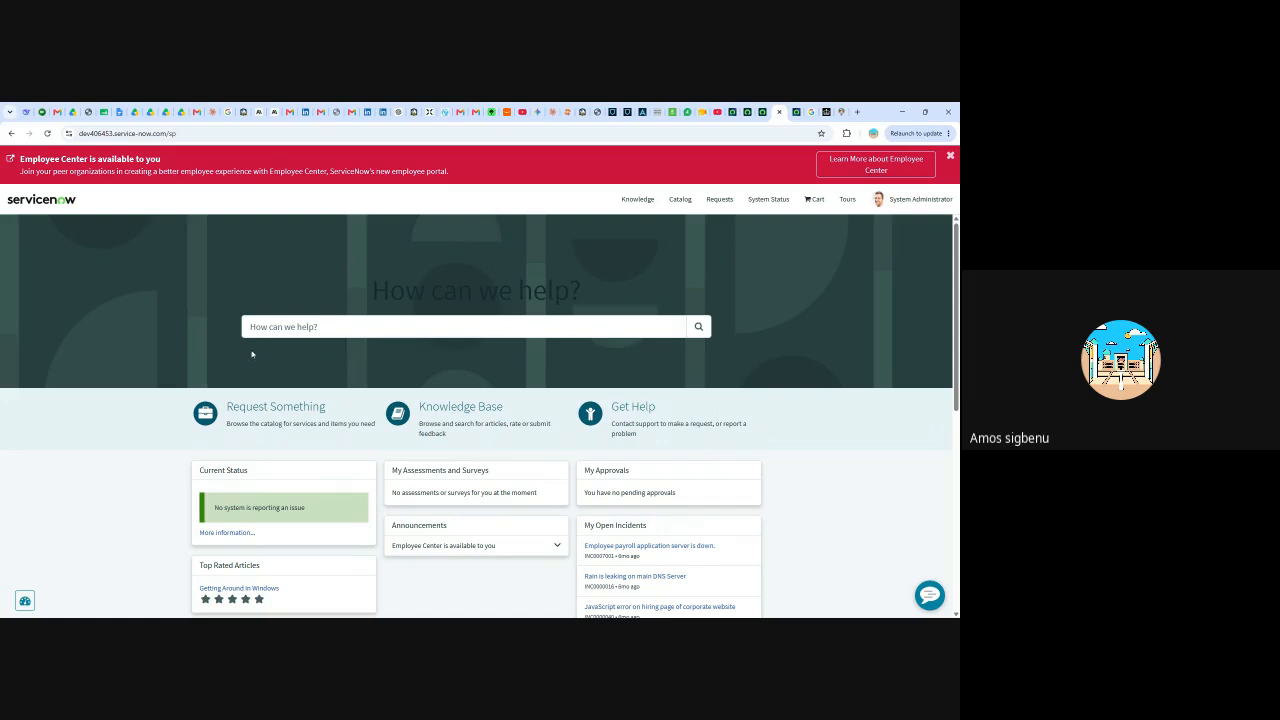
scroll(270, 415, "down", 1)
scroll(251, 467, "up", 1)
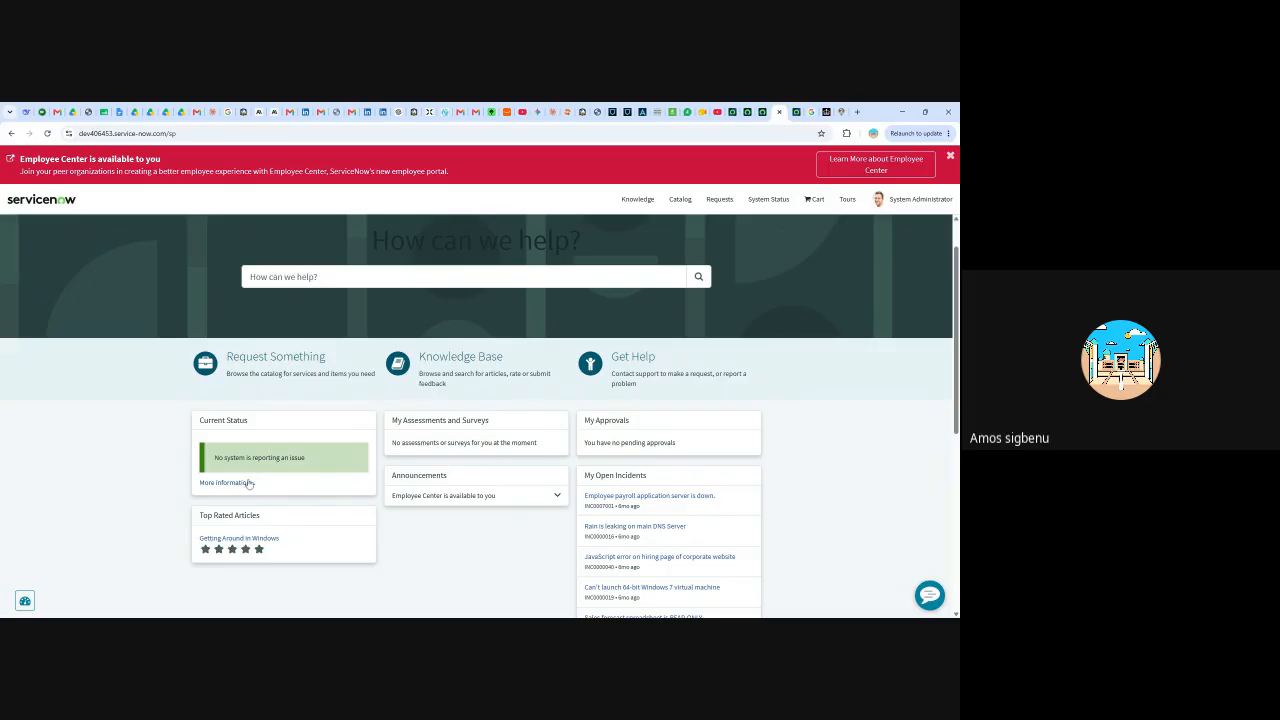
left_click(262, 362)
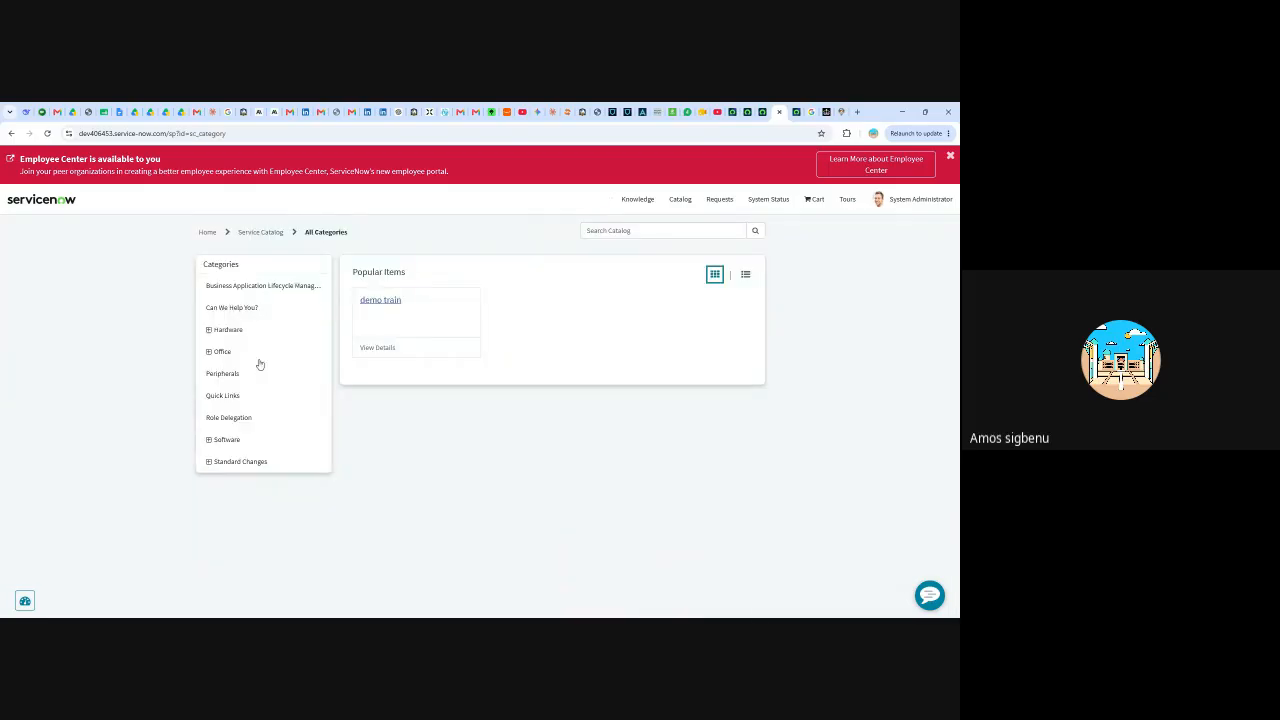
left_click(381, 303)
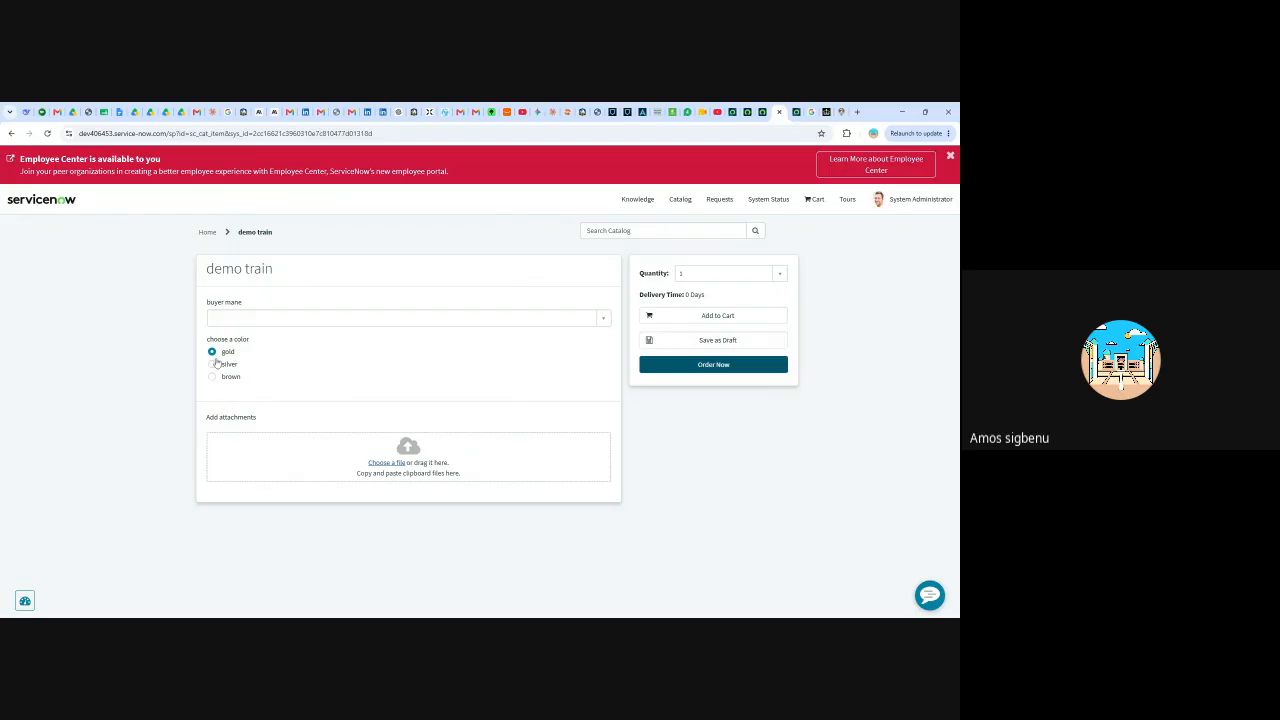
- Return to the demo train catalog item record and delete its icon
left_click(745, 113)
scroll(400, 350, "down", 2)
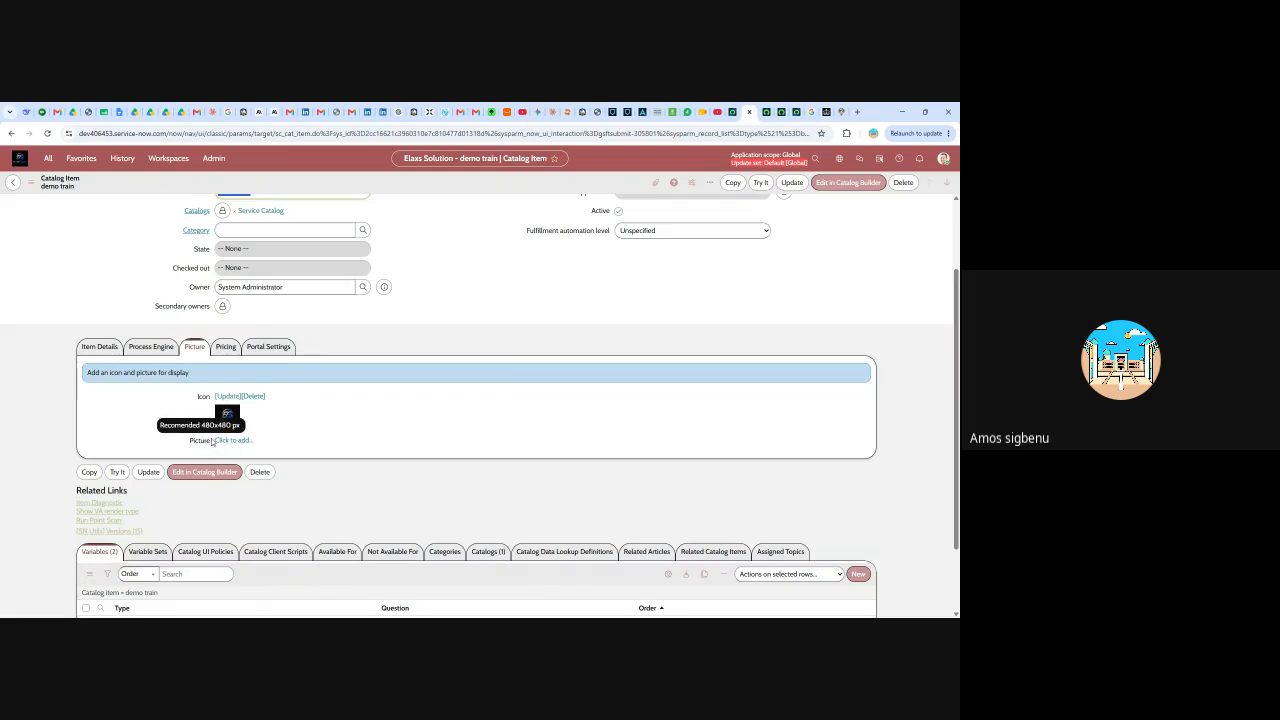
left_click(252, 397)
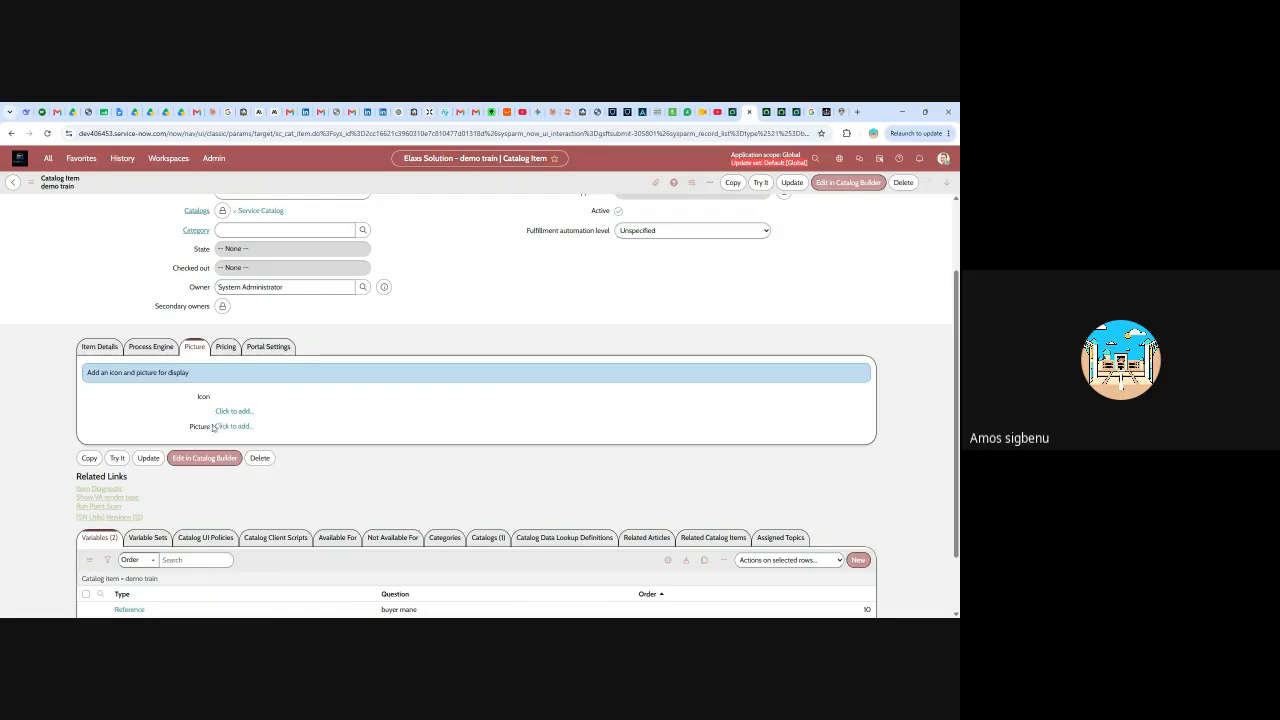
mouse_move(195, 400)
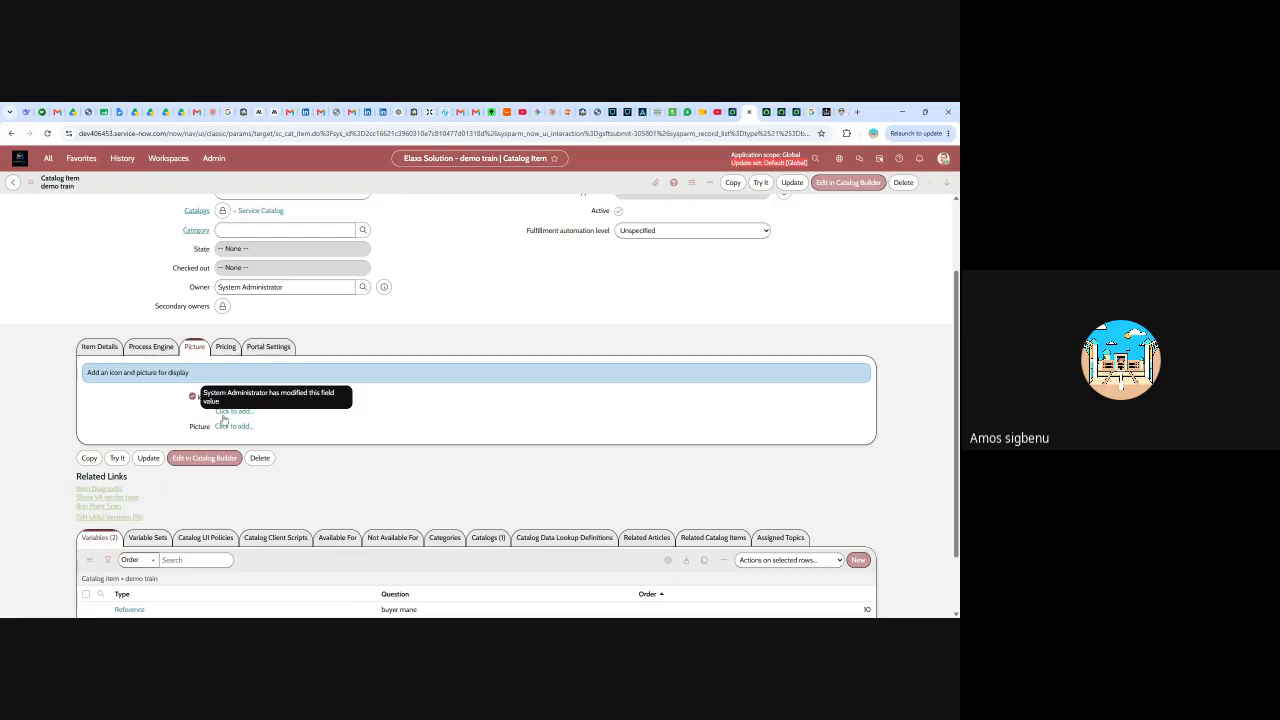
- Upload elaxssolution_logo_400x50_under120kb.jpg as the demo train item's picture
left_click(232, 426)
left_click(215, 226)
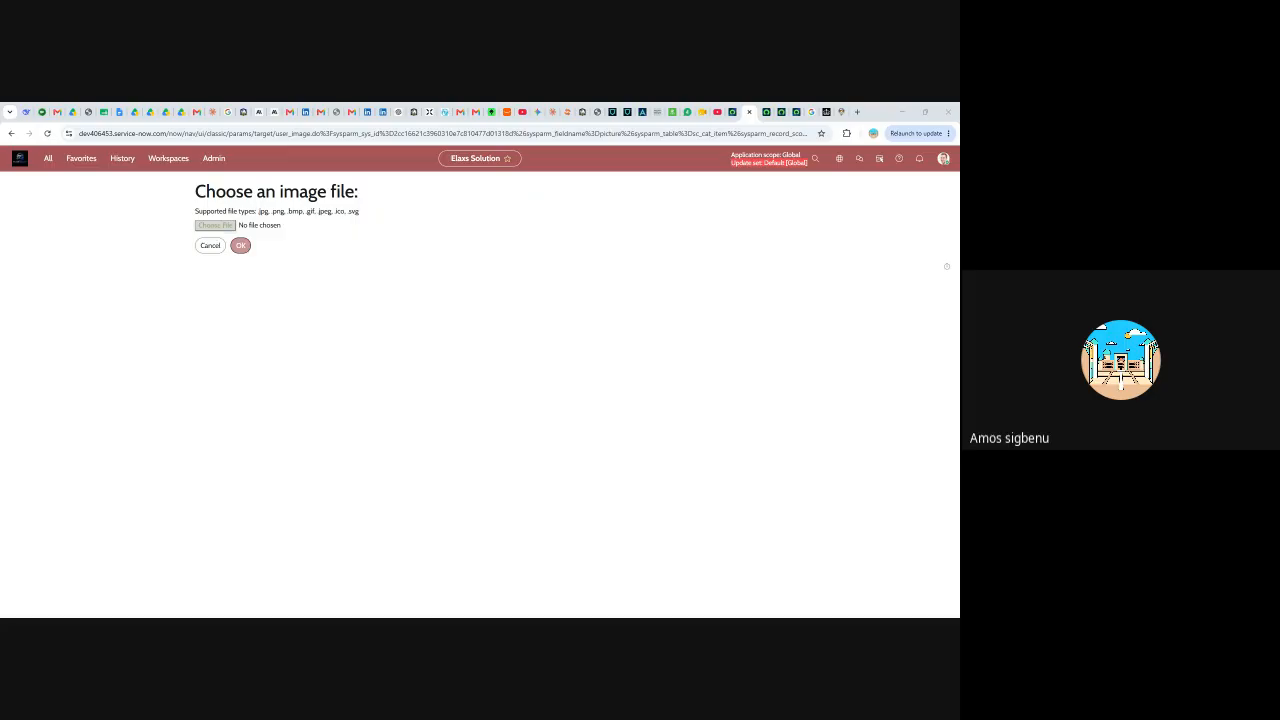
key("Return")
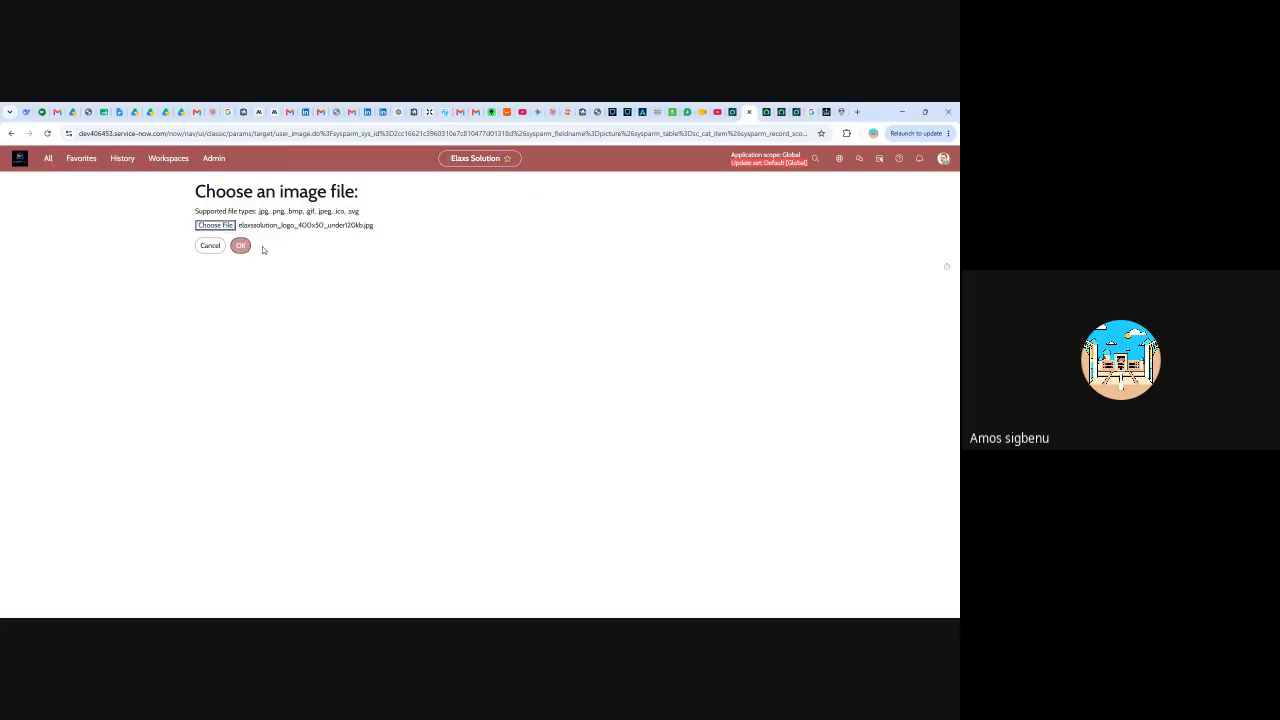
left_click(241, 246)
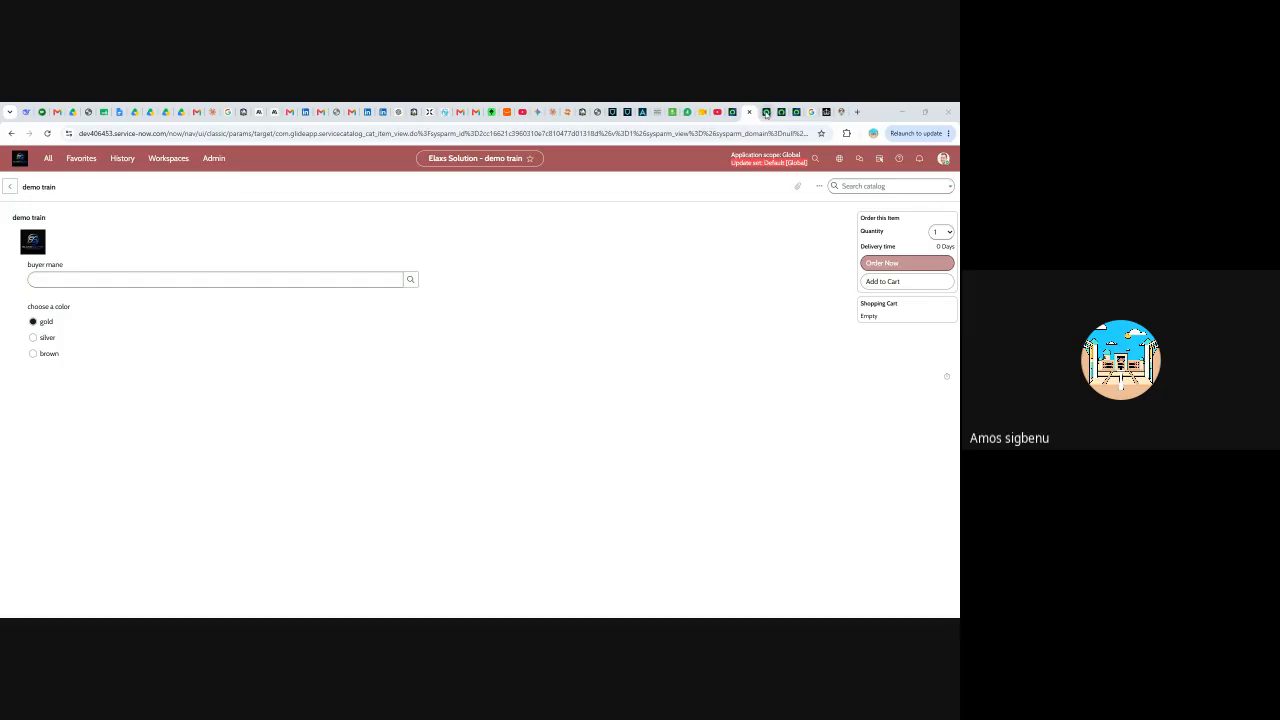
- Compare the demo train order page previews with and without the picture, and reopen the demo train catalog item record
left_click(766, 114)
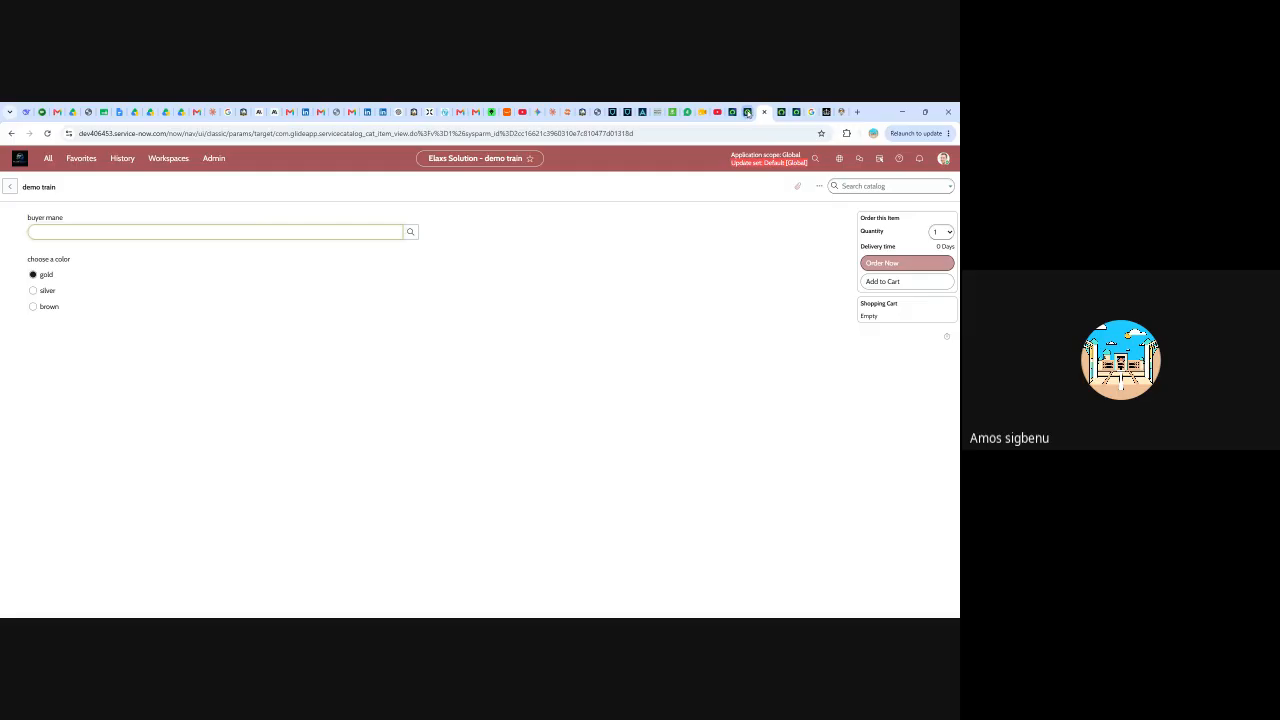
left_click(748, 113)
left_click(122, 158)
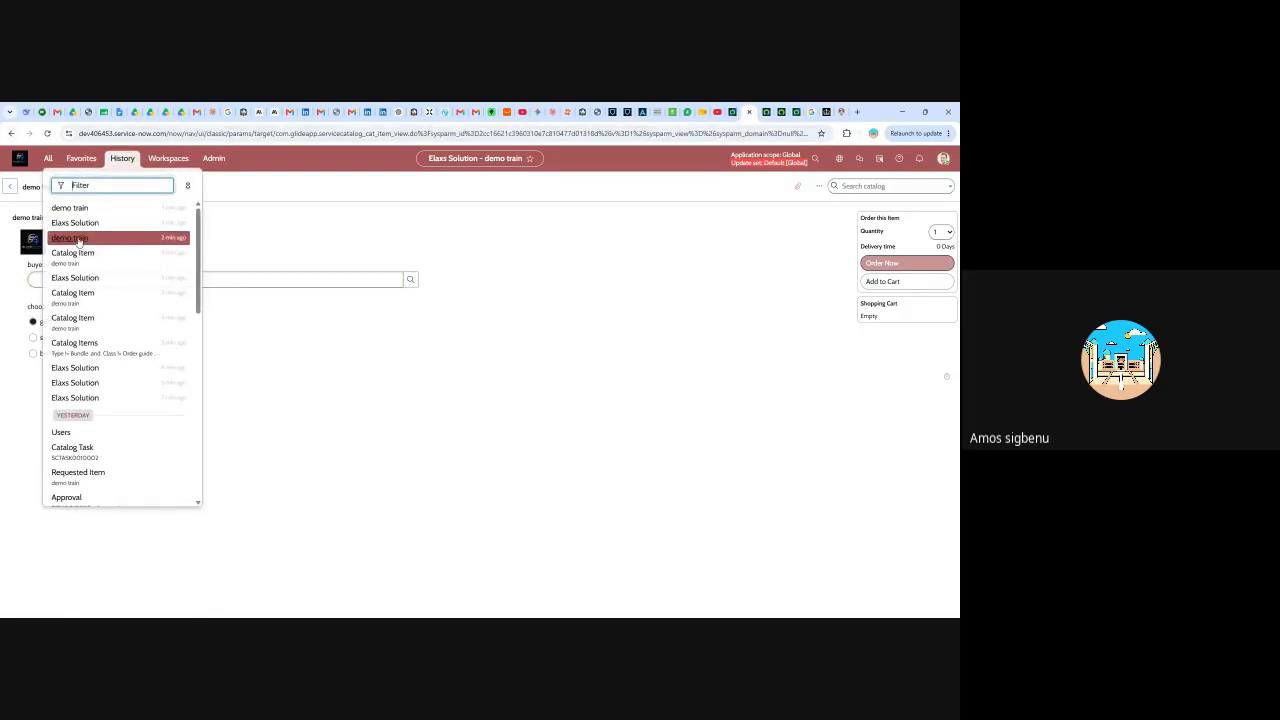
left_click(88, 238)
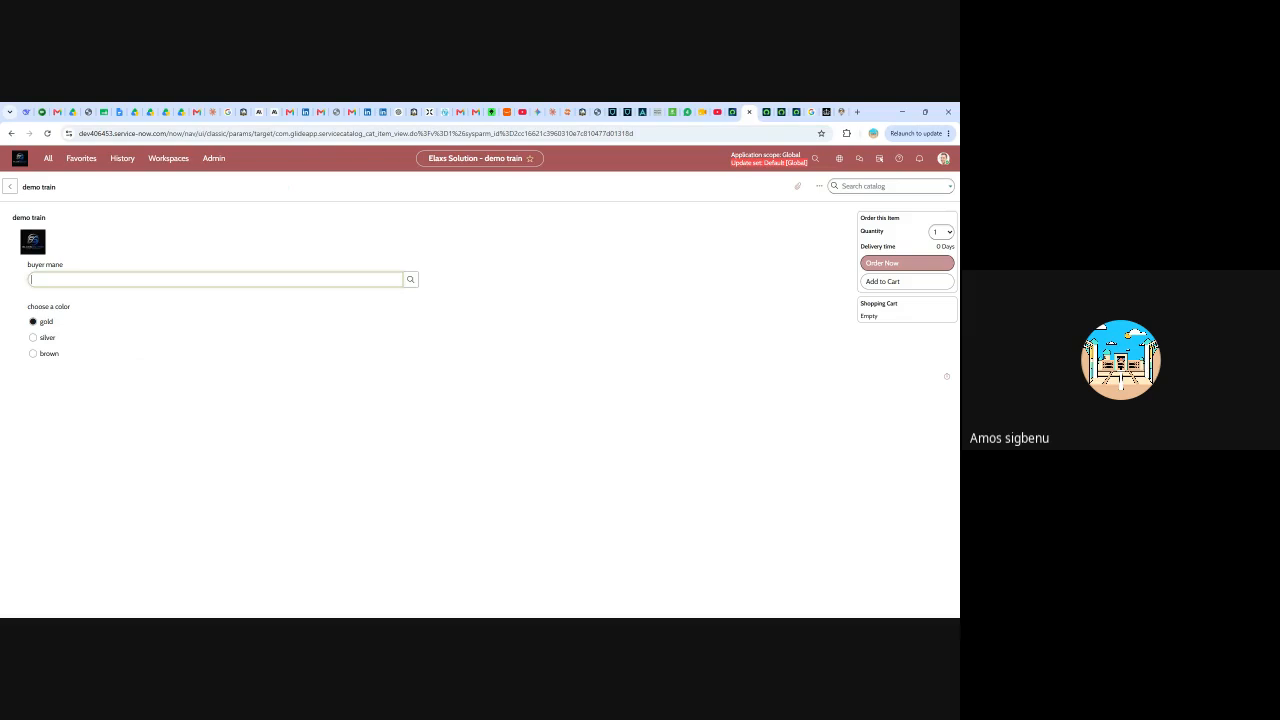
left_click(122, 158)
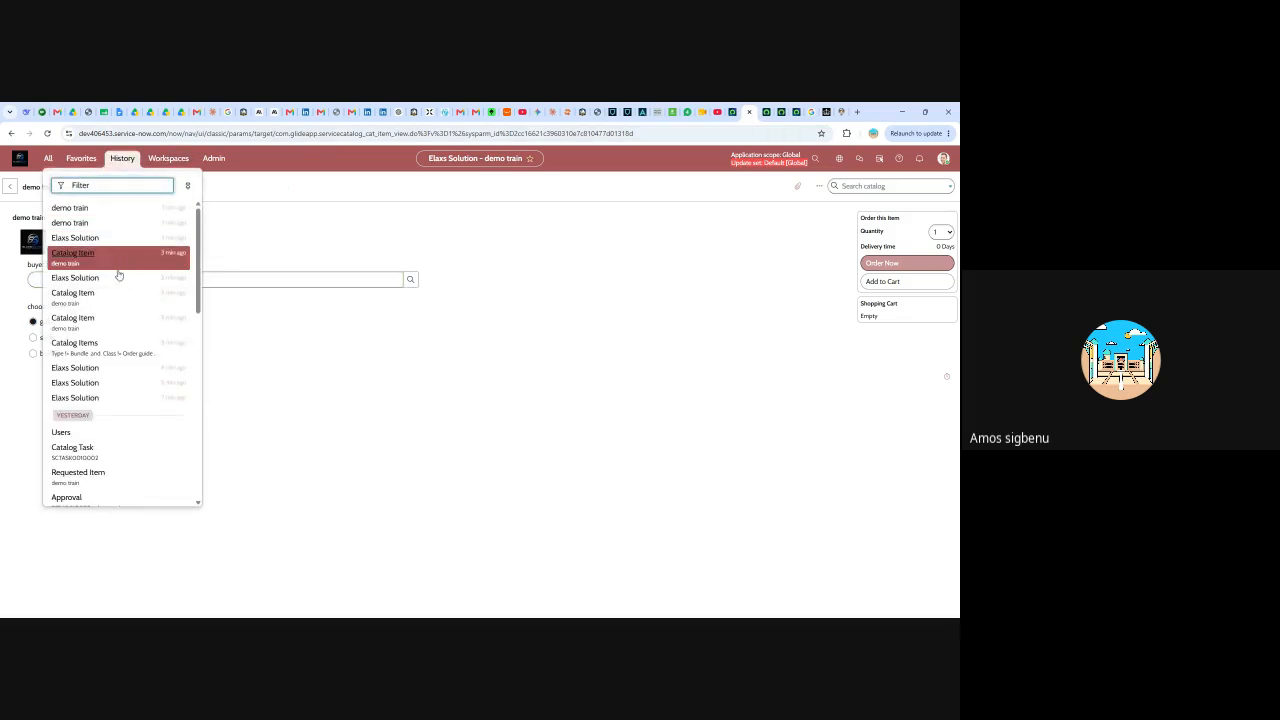
left_click(100, 297)
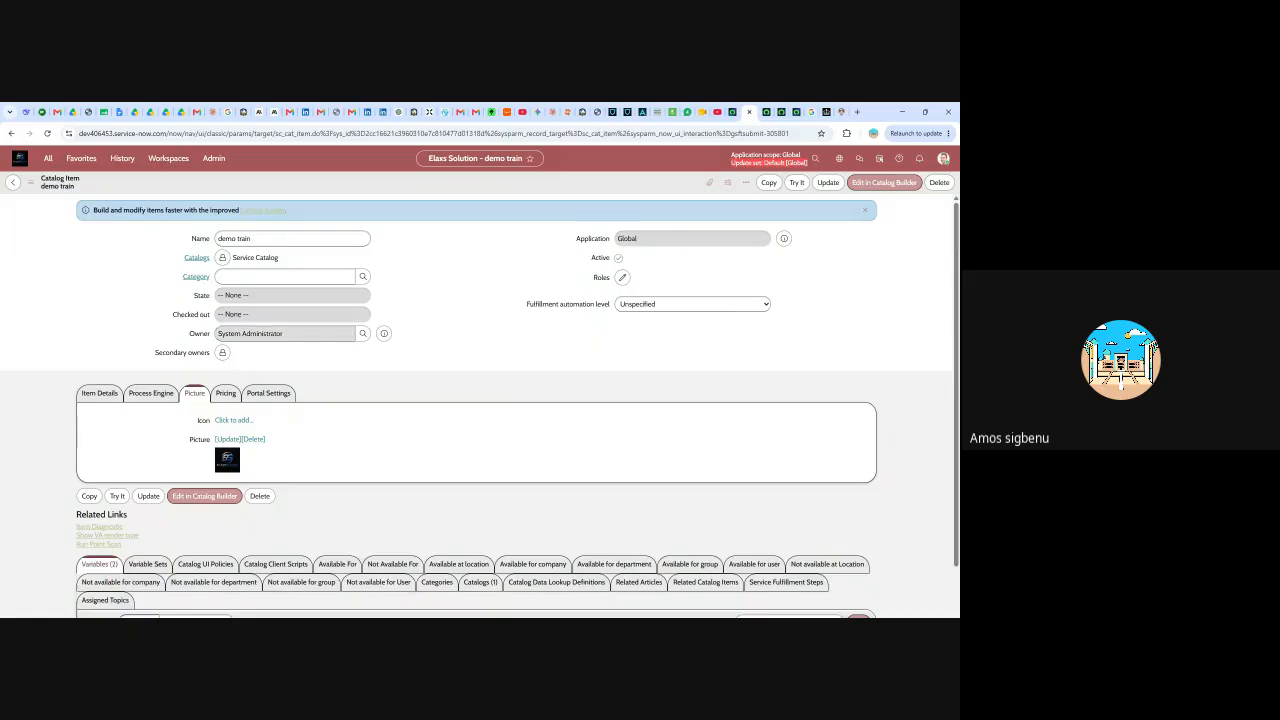
- Paste the copied Benefits of Service Catalog section into the item's Description, keeping its formatting
left_click(100, 366)
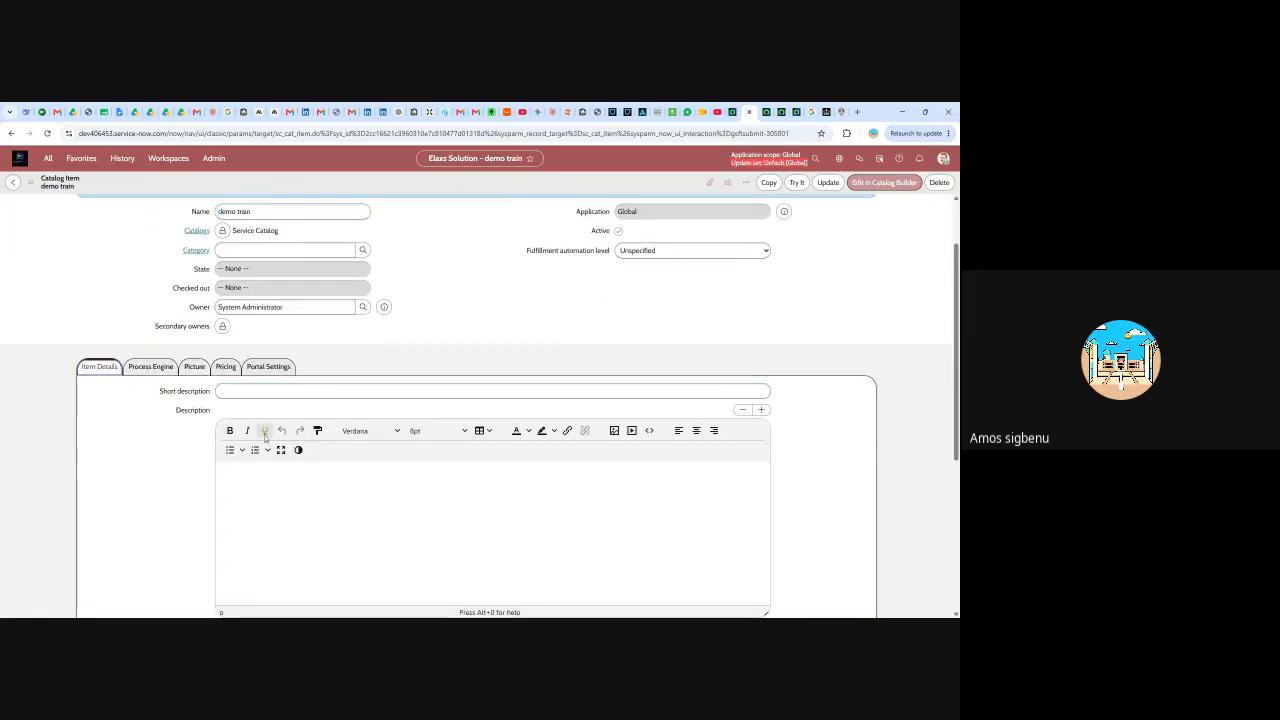
left_click(251, 501)
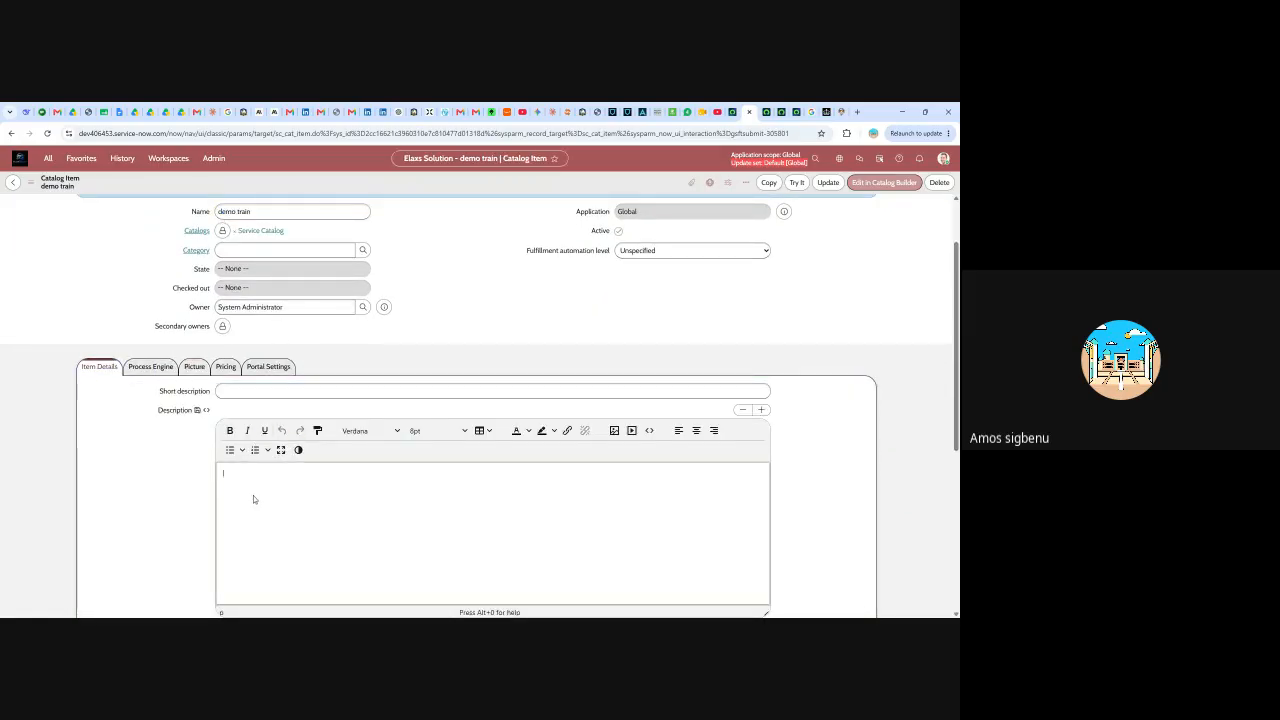
key("ctrl+v")
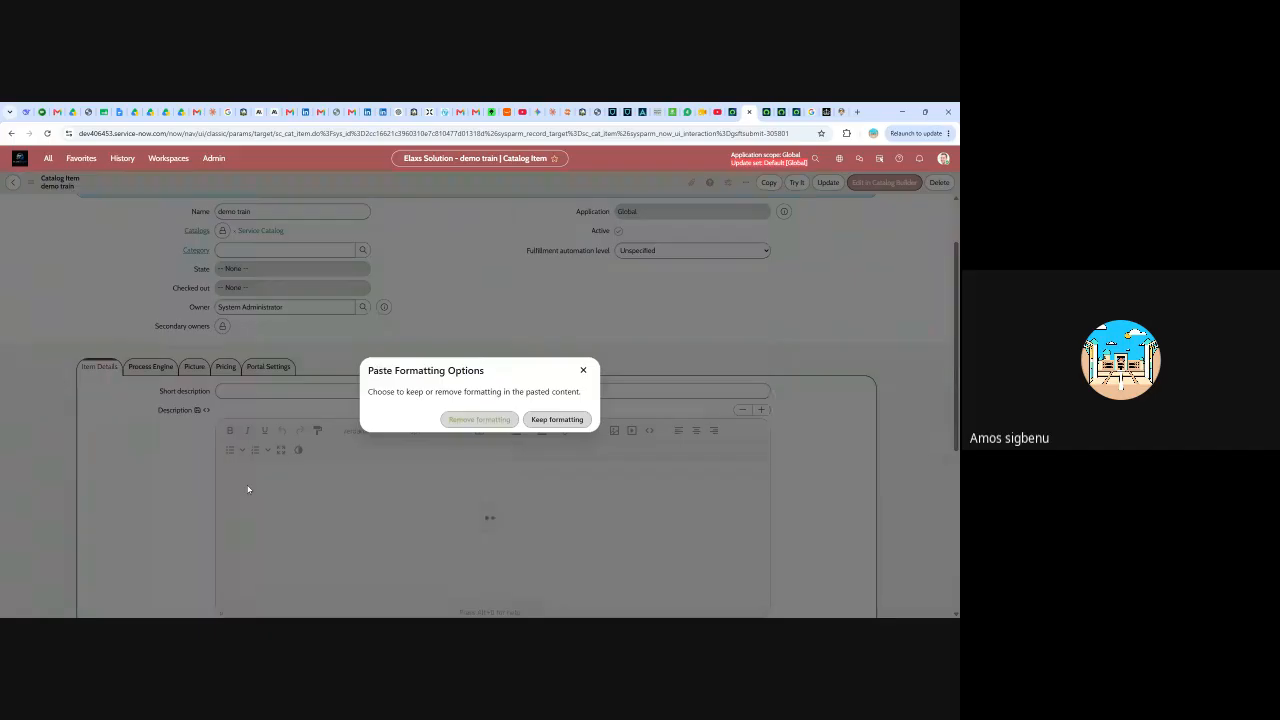
left_click(583, 370)
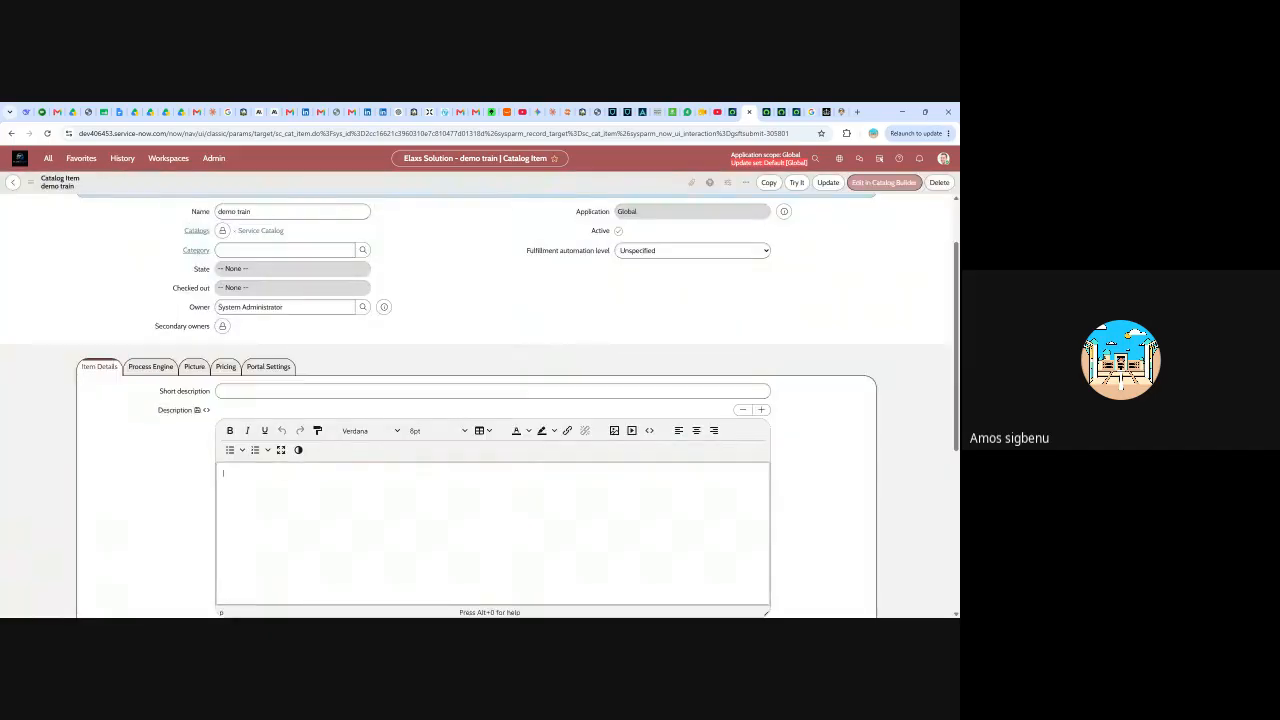
key("ctrl+v")
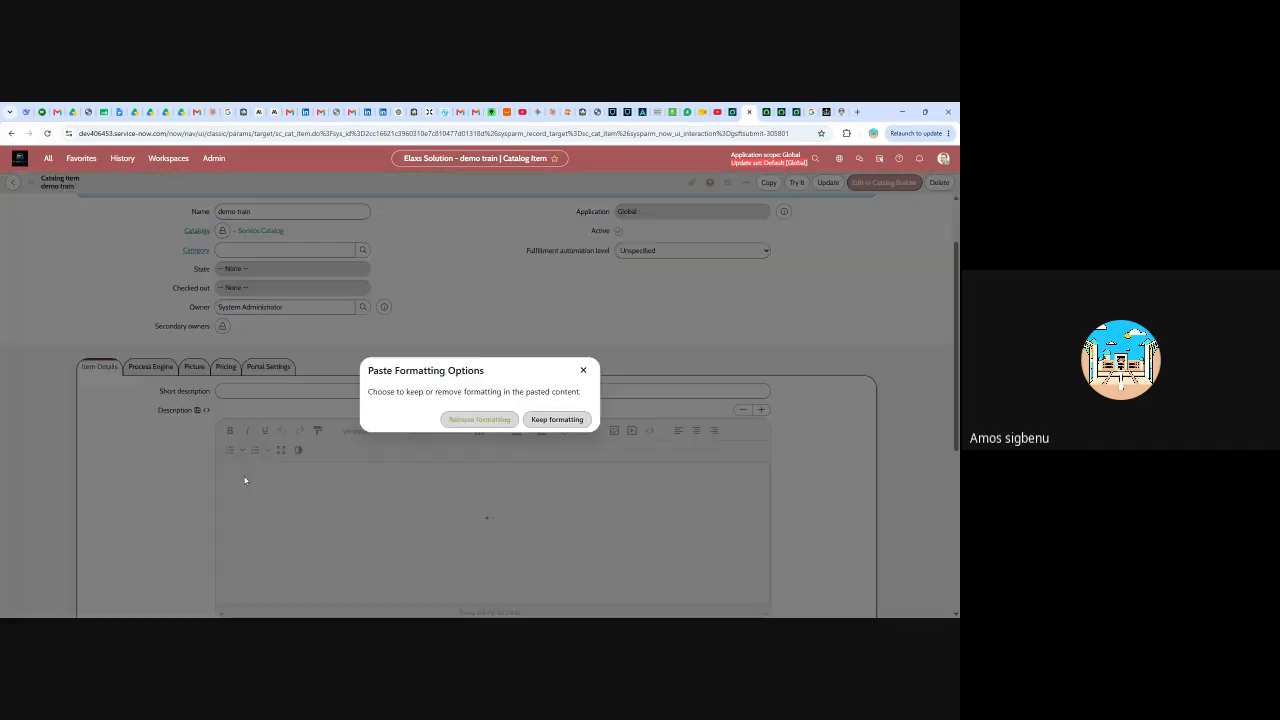
left_click(556, 419)
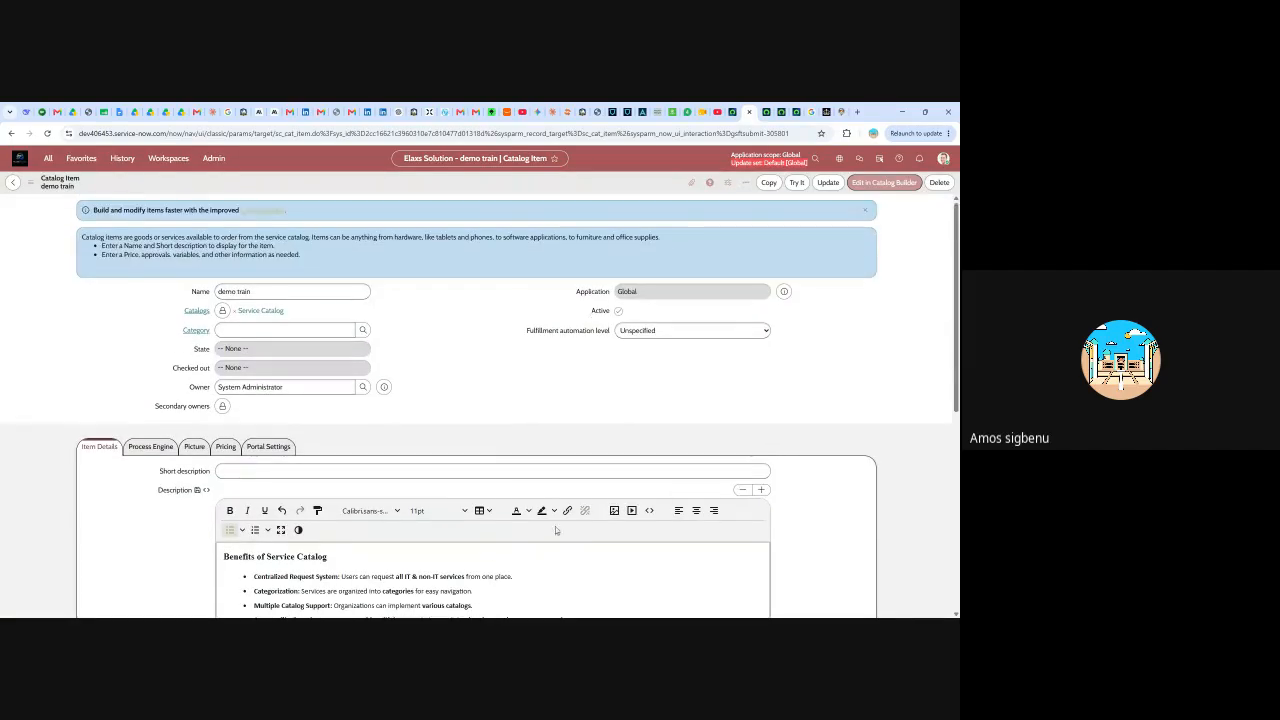
scroll(534, 510, "down", 2)
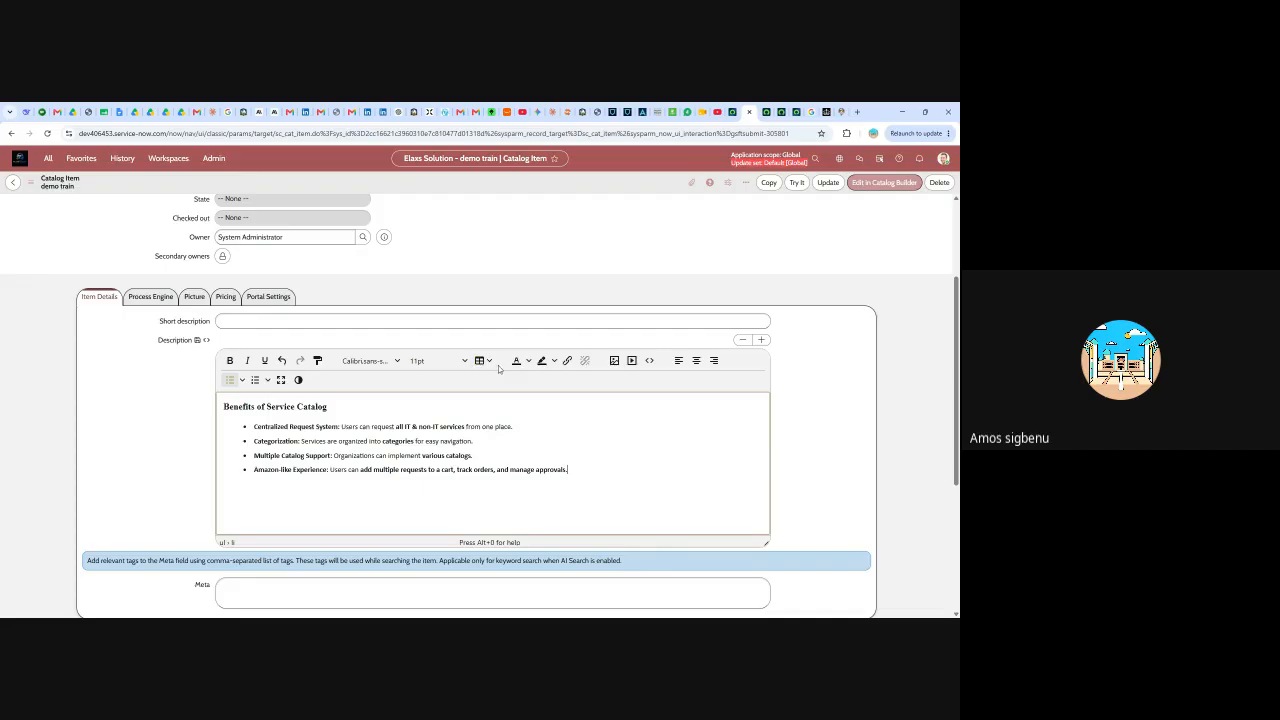
- Copy "Centralized Request System" from the first description bullet into the item's Short description
left_click(616, 365)
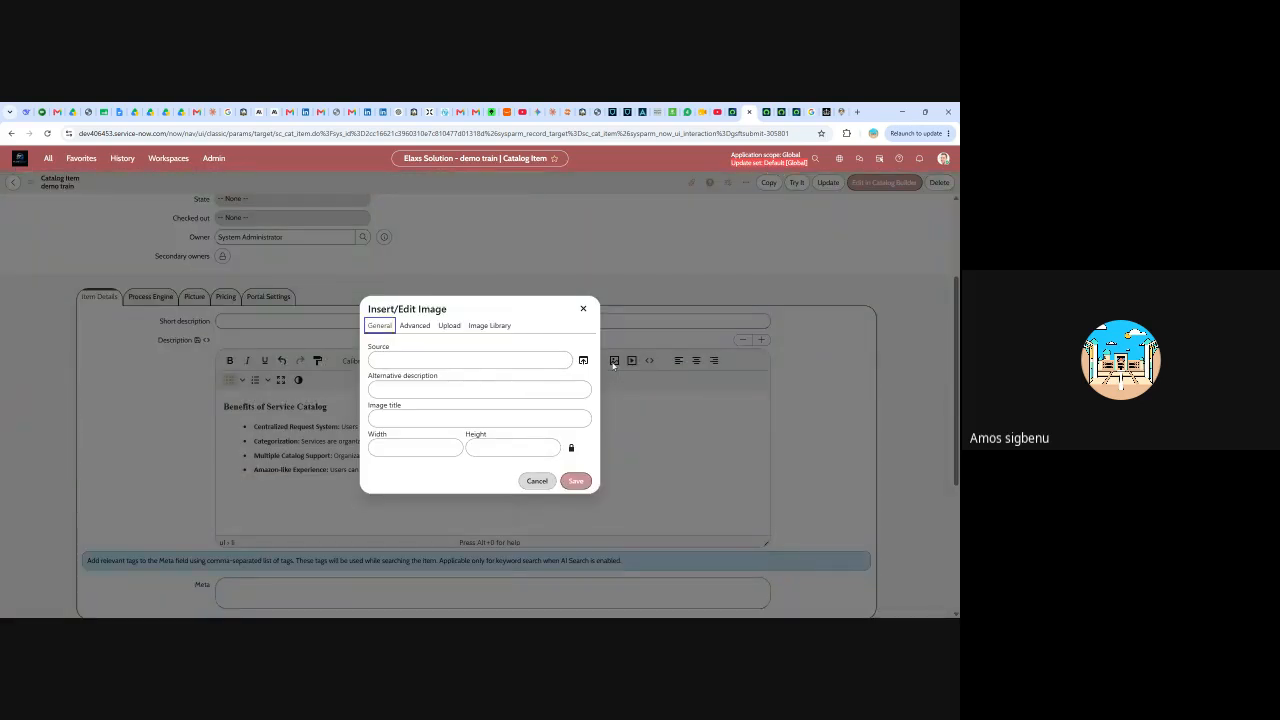
left_click(583, 309)
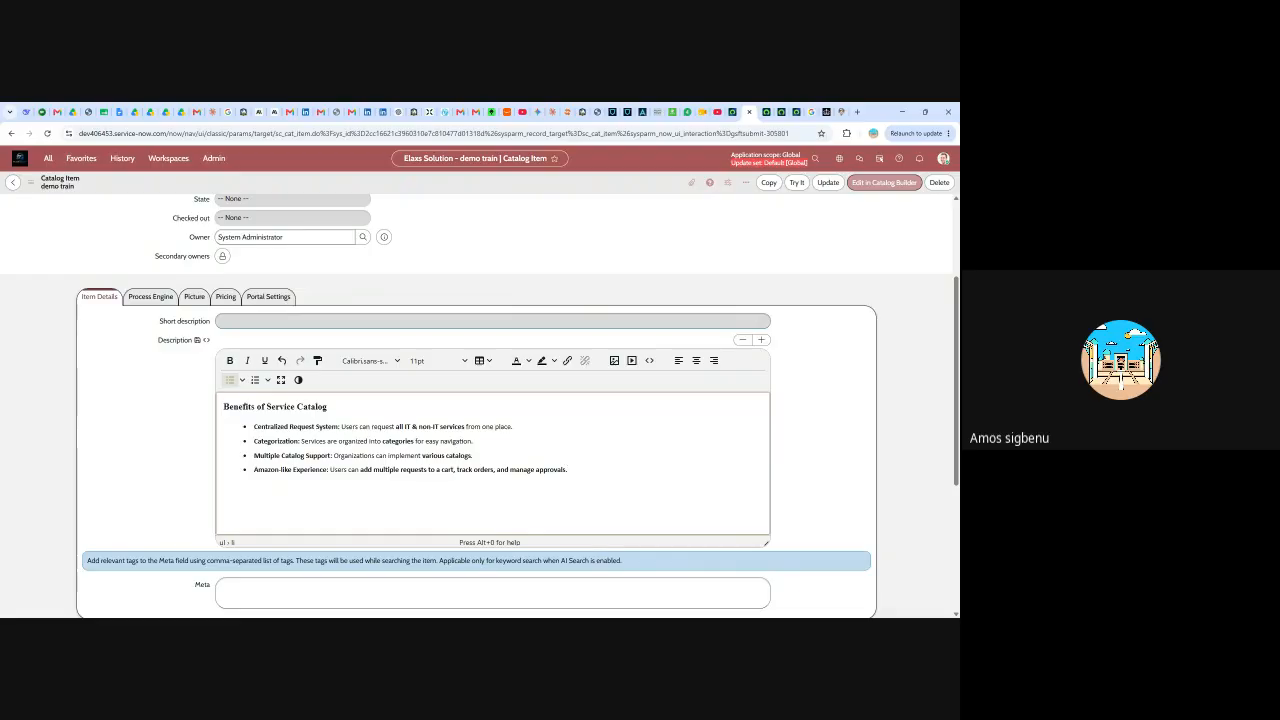
left_click_drag(338, 427, 254, 427)
key("ctrl+c")
left_click(350, 321)
key("ctrl+v")
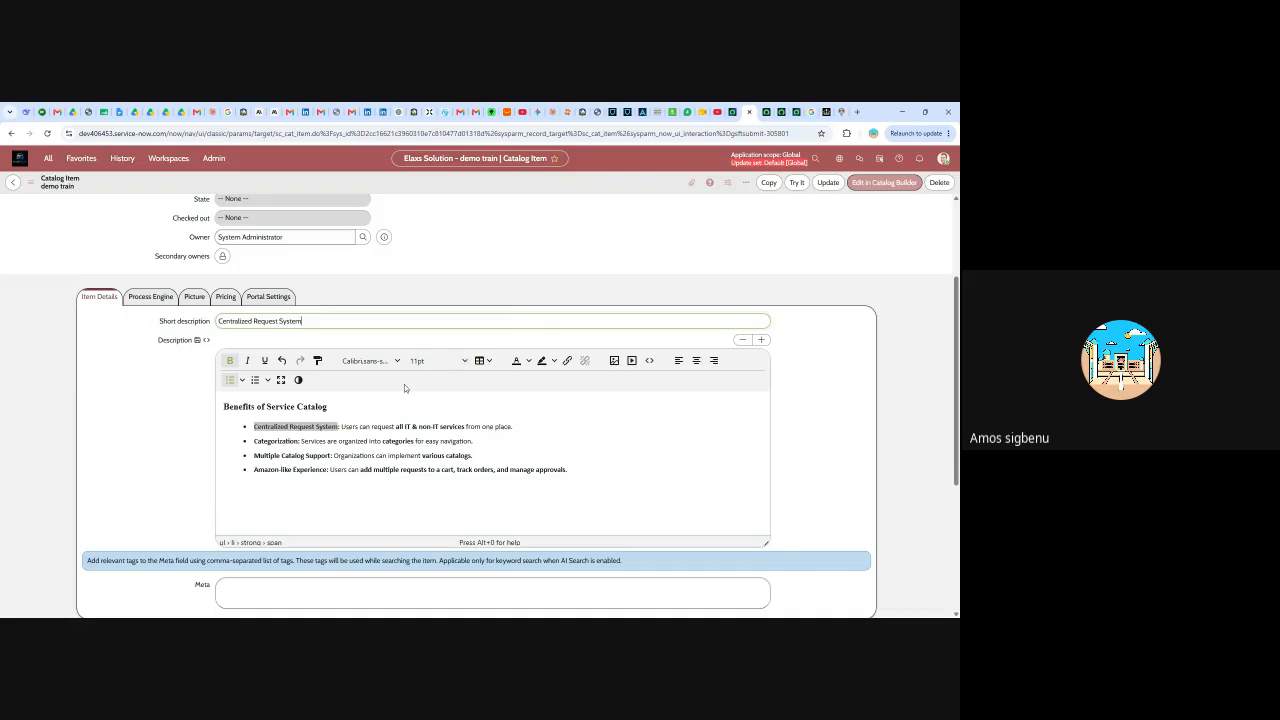
- Insert the image "ChatGPT Image Jun 12, 2026, 04_38_18 PM.png" at 1161 by 1355 over the selected text in the Description
scroll(372, 446, "down", 2)
scroll(370, 446, "up", 2)
scroll(367, 447, "up", 1)
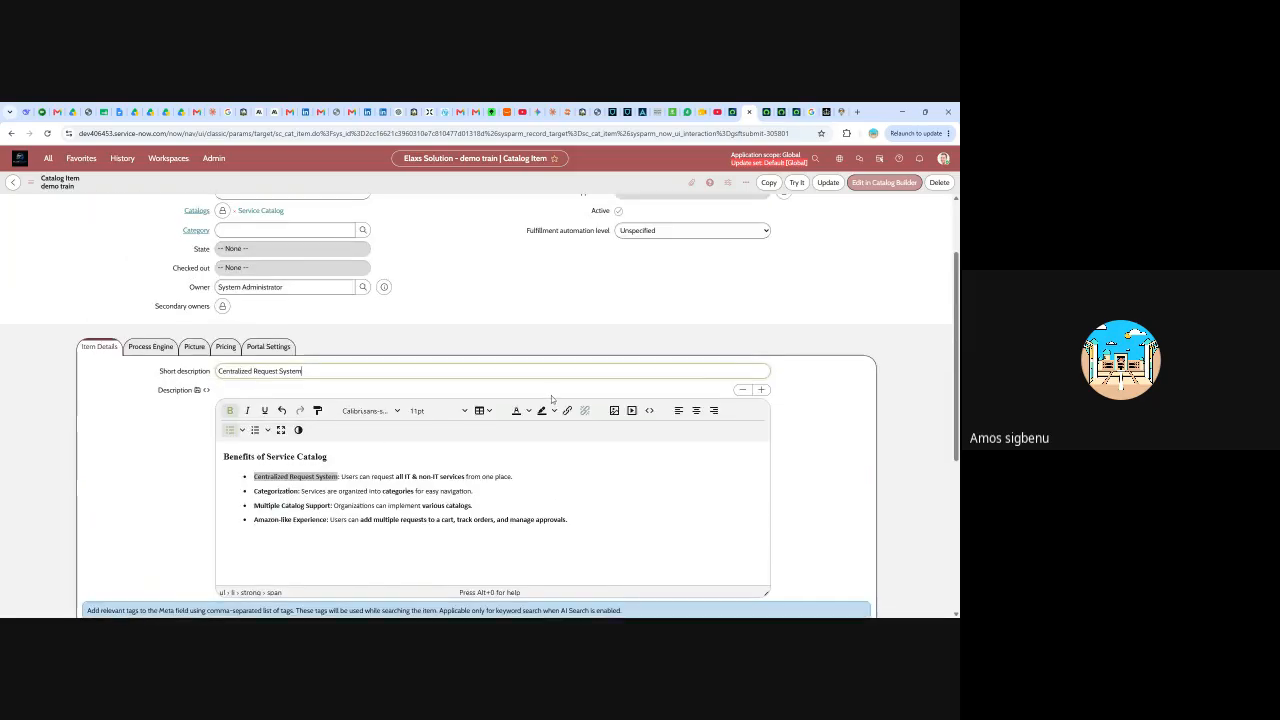
left_click(615, 411)
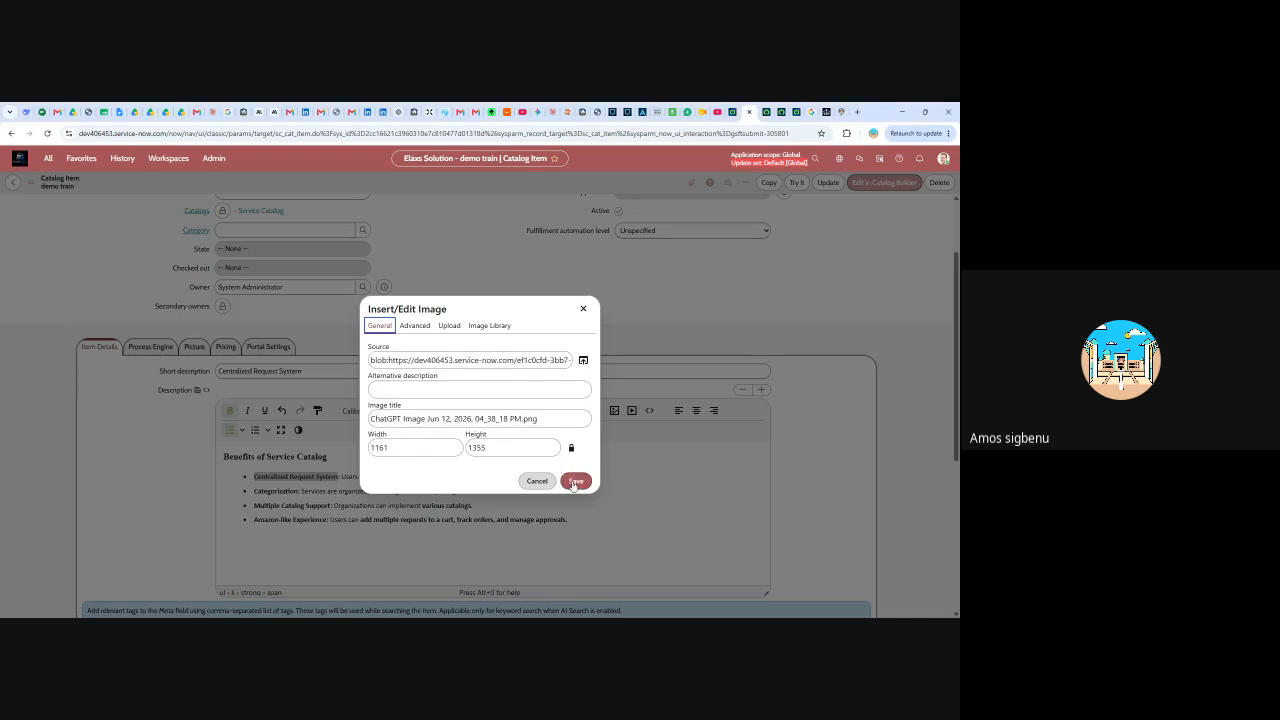
left_click(576, 482)
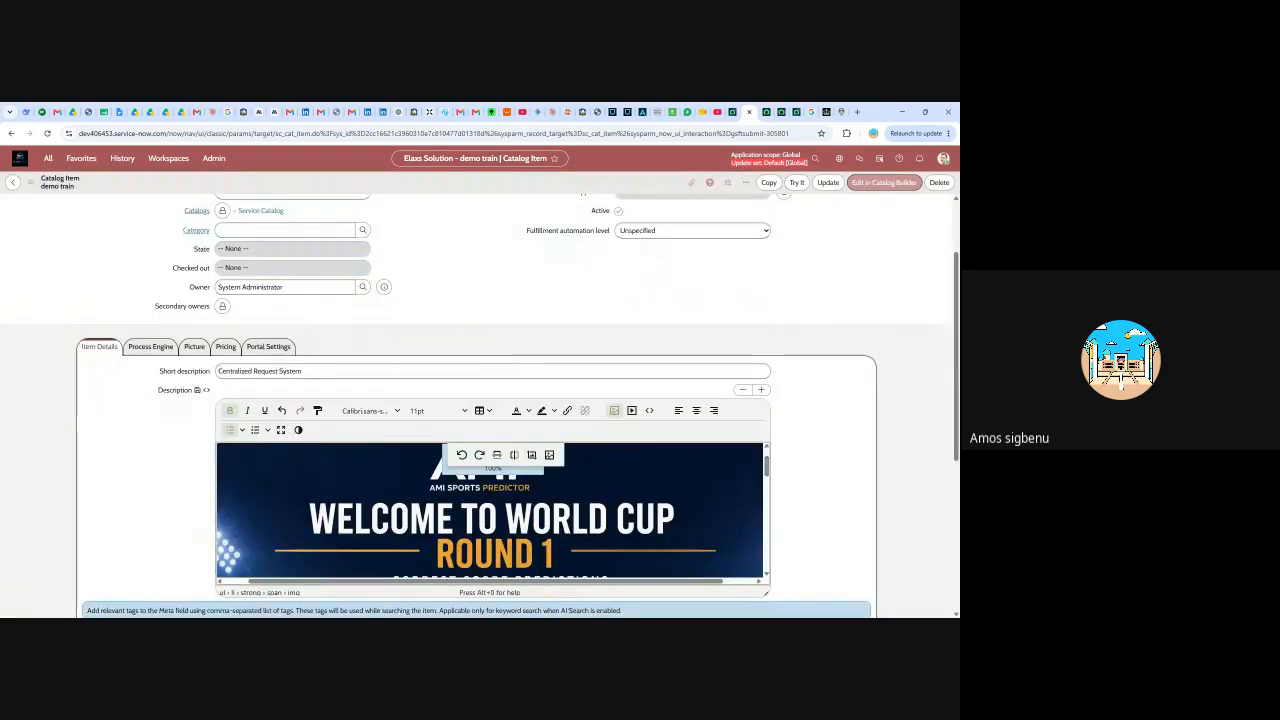
scroll(665, 473, "down", 5)
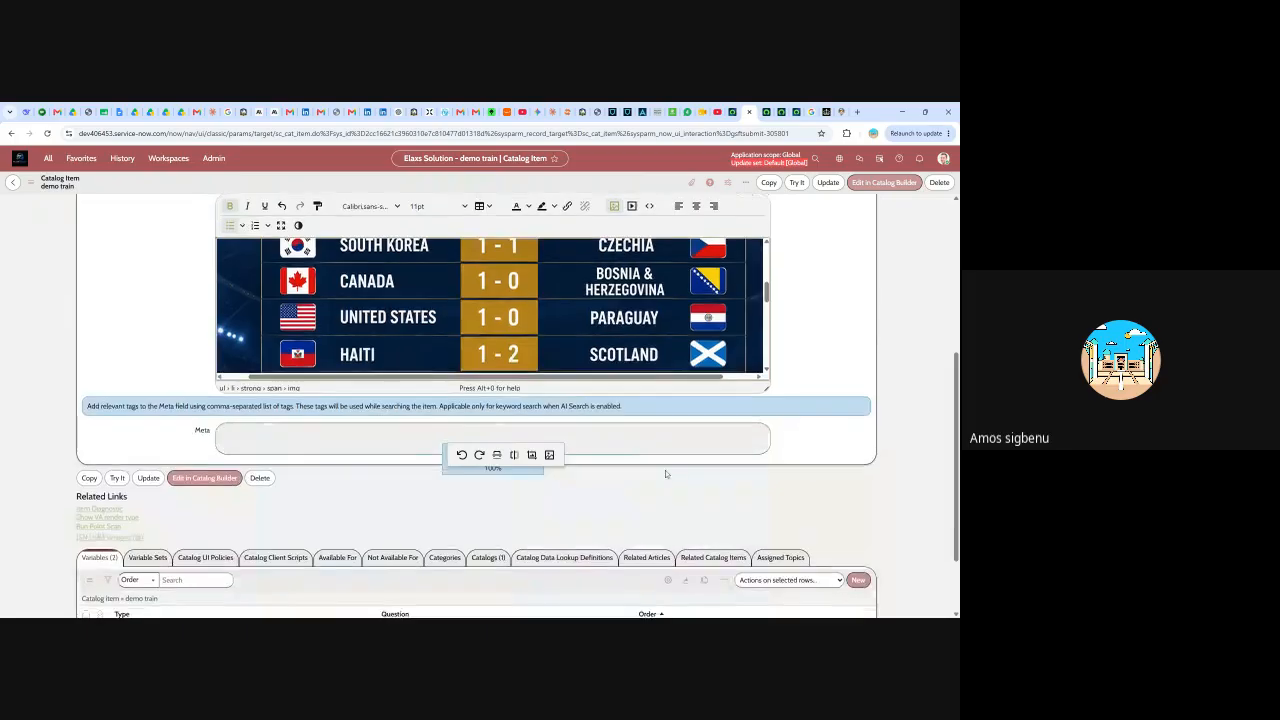
scroll(606, 443, "down", 2)
scroll(500, 240, "down", 5)
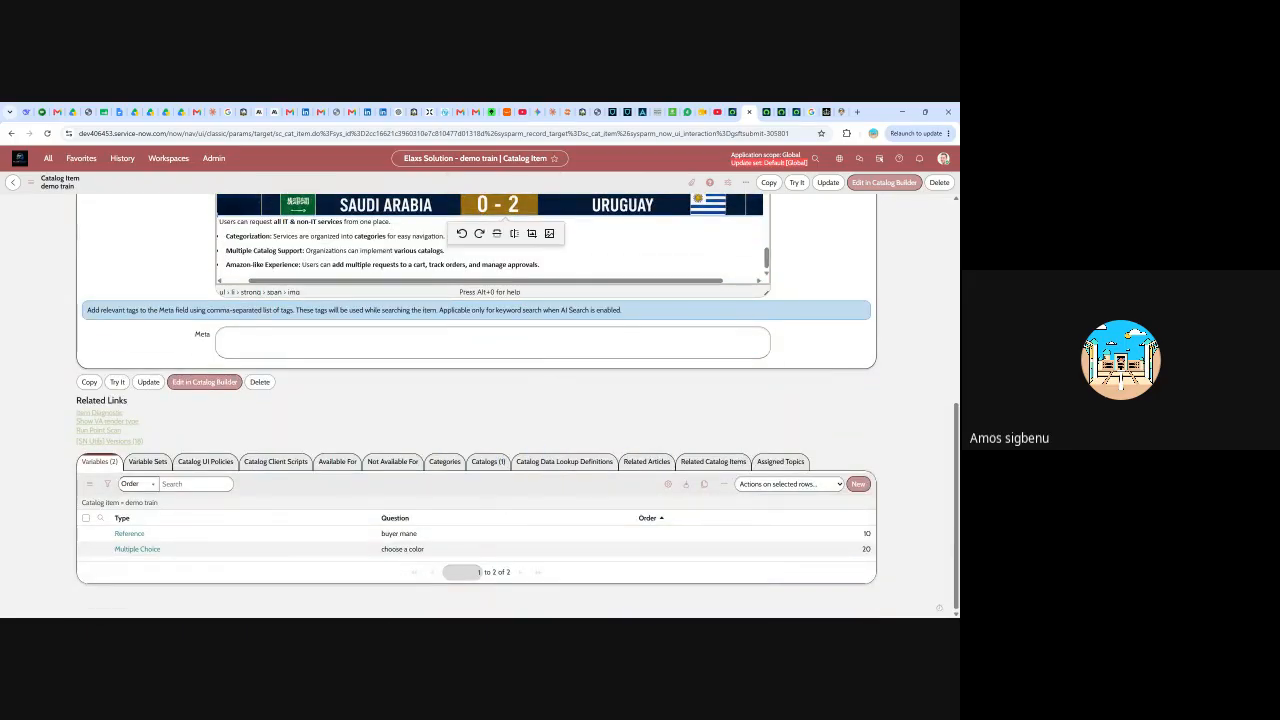
scroll(490, 240, "up", 1)
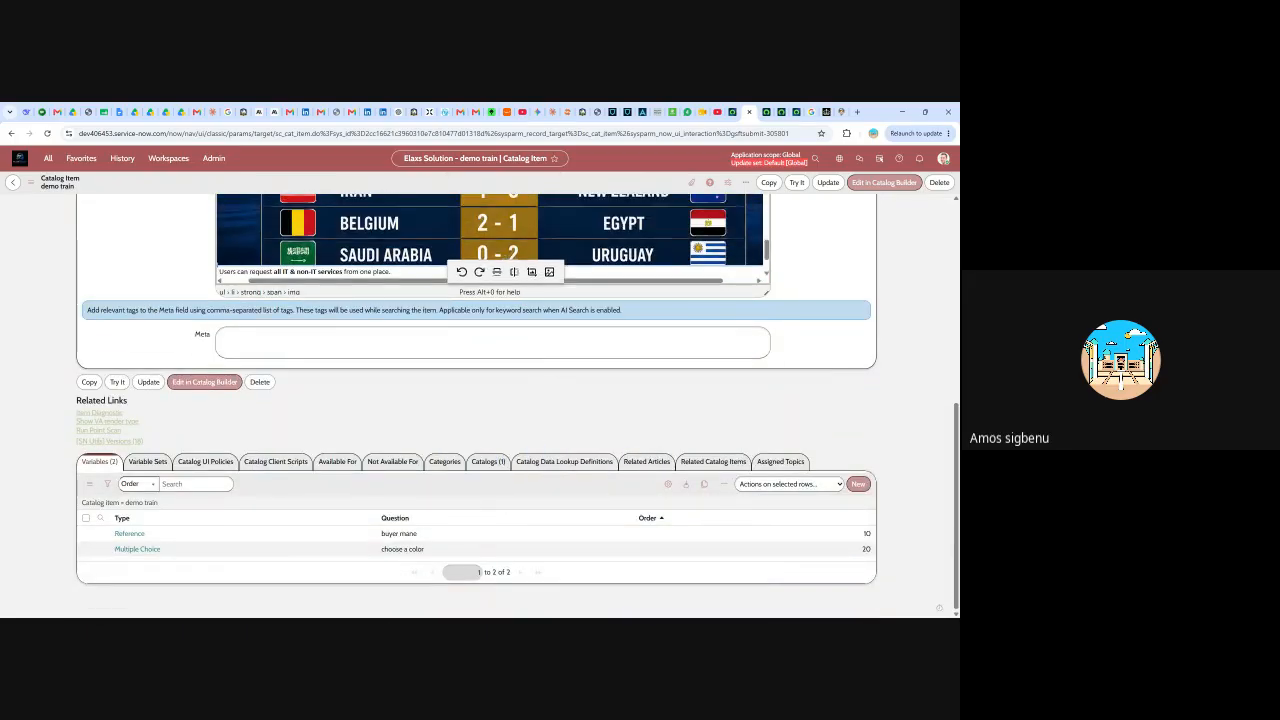
- Save the demo train item and preview its order page with the short description, formatted text and embedded image
left_click(829, 184)
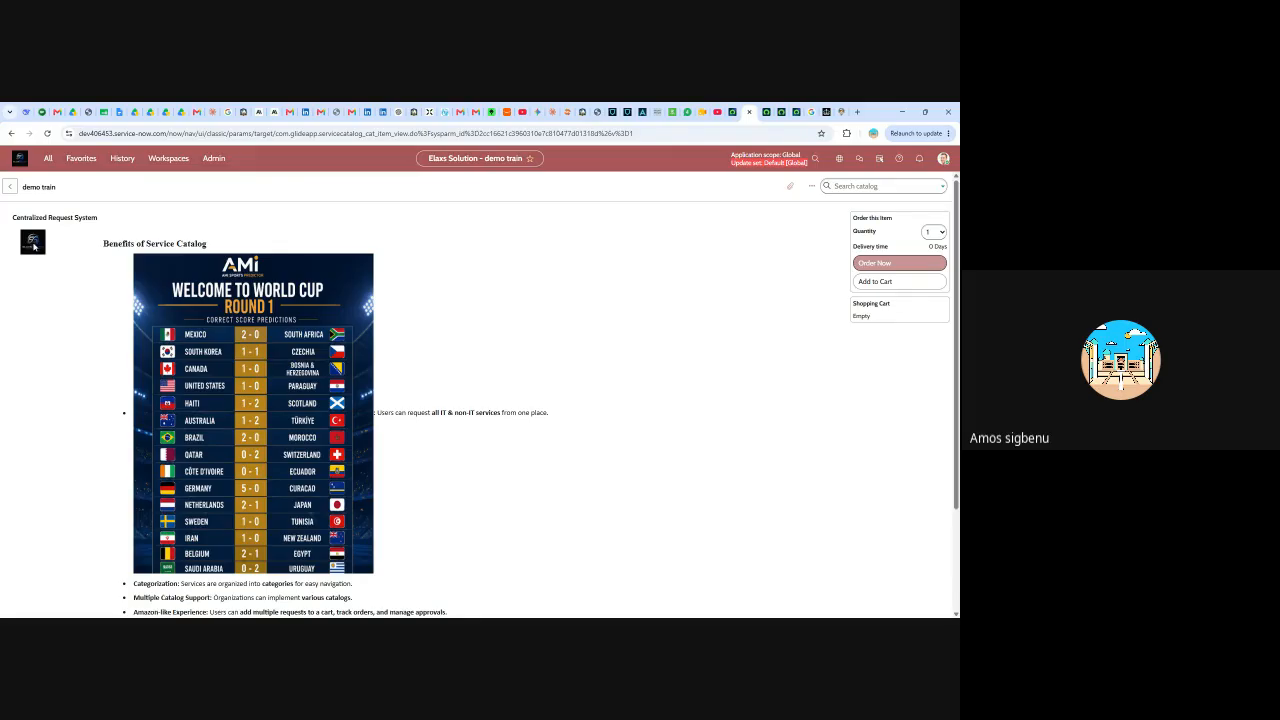
scroll(313, 367, "down", 2)
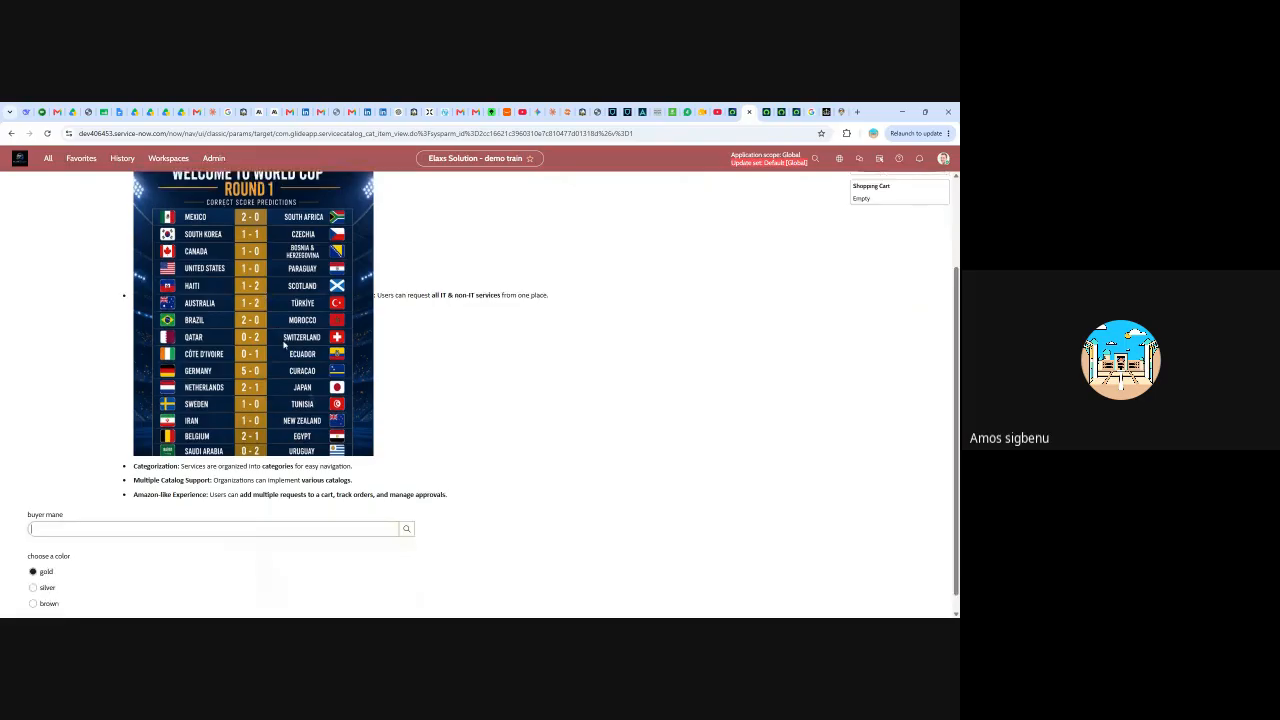
scroll(313, 367, "up", 2)
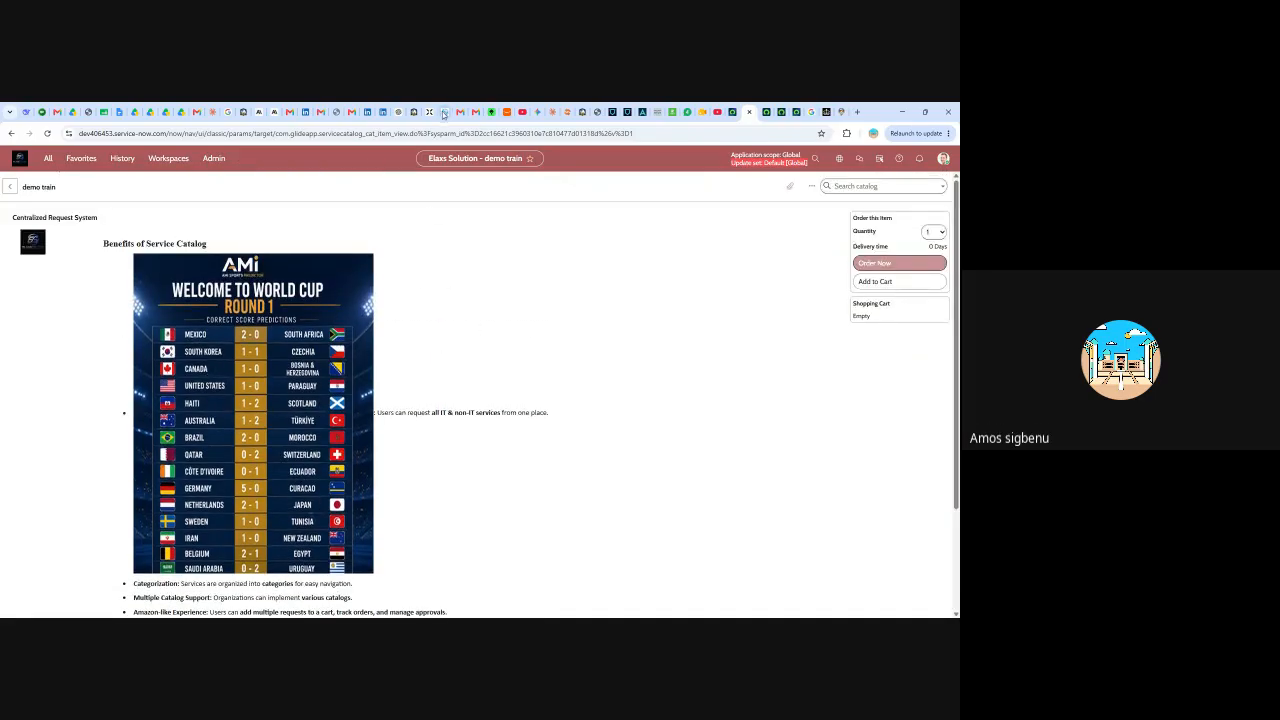
- Reopen the demo train catalog item record in the neighbouring browser tab that shows the earlier order preview
left_click(768, 112)
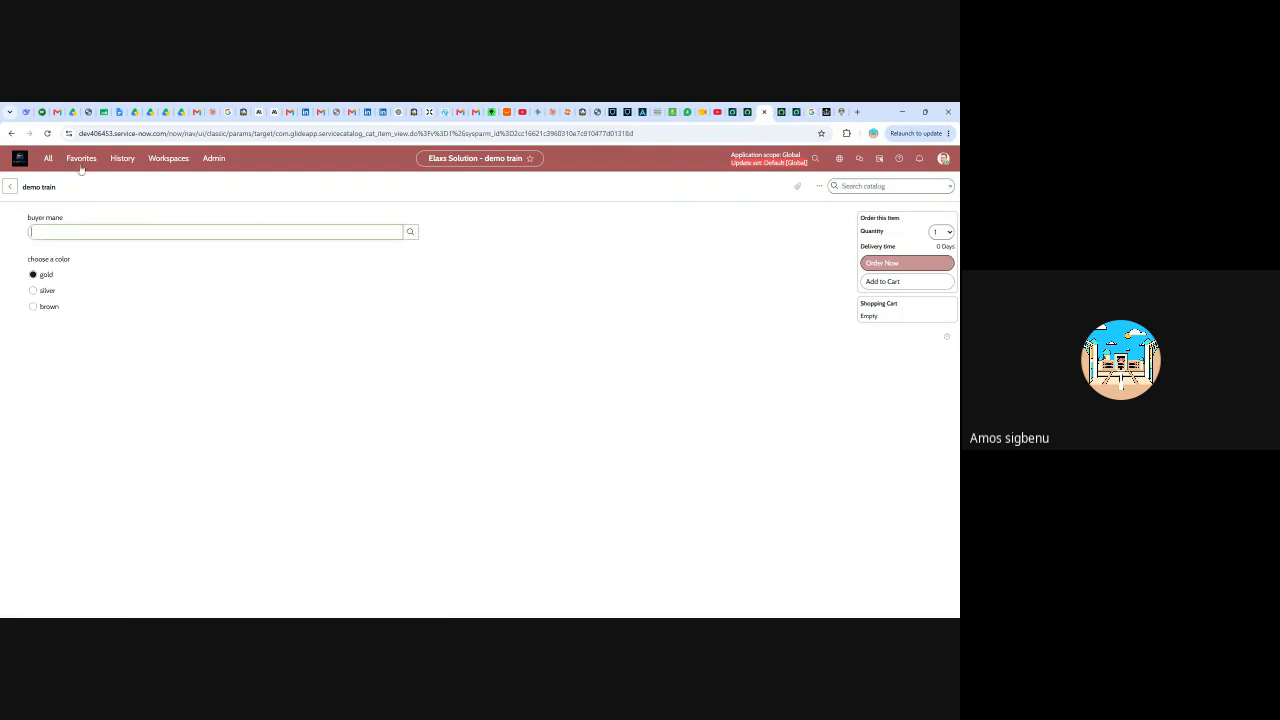
left_click(120, 160)
left_click(81, 291)
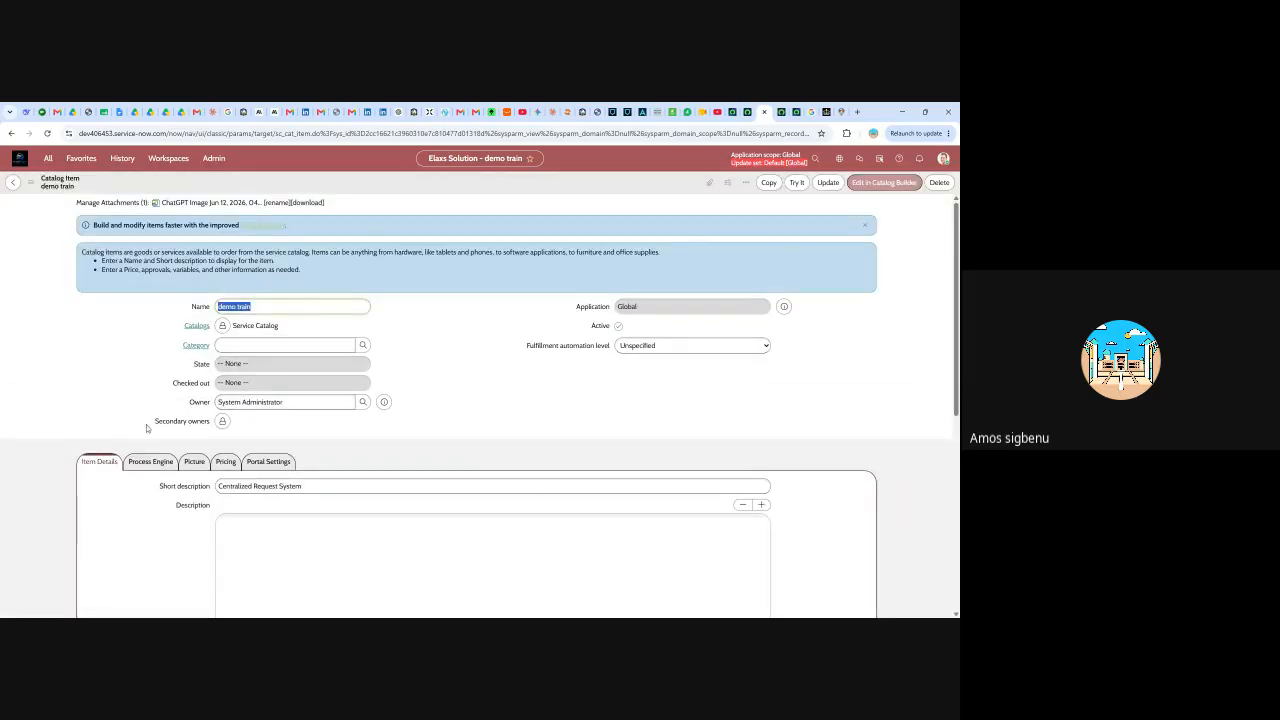
- Delete the World Cup predictions image from the Description, keeping the Benefits of Service Catalog bullets
scroll(240, 427, "down", 3)
scroll(500, 475, "down", 3)
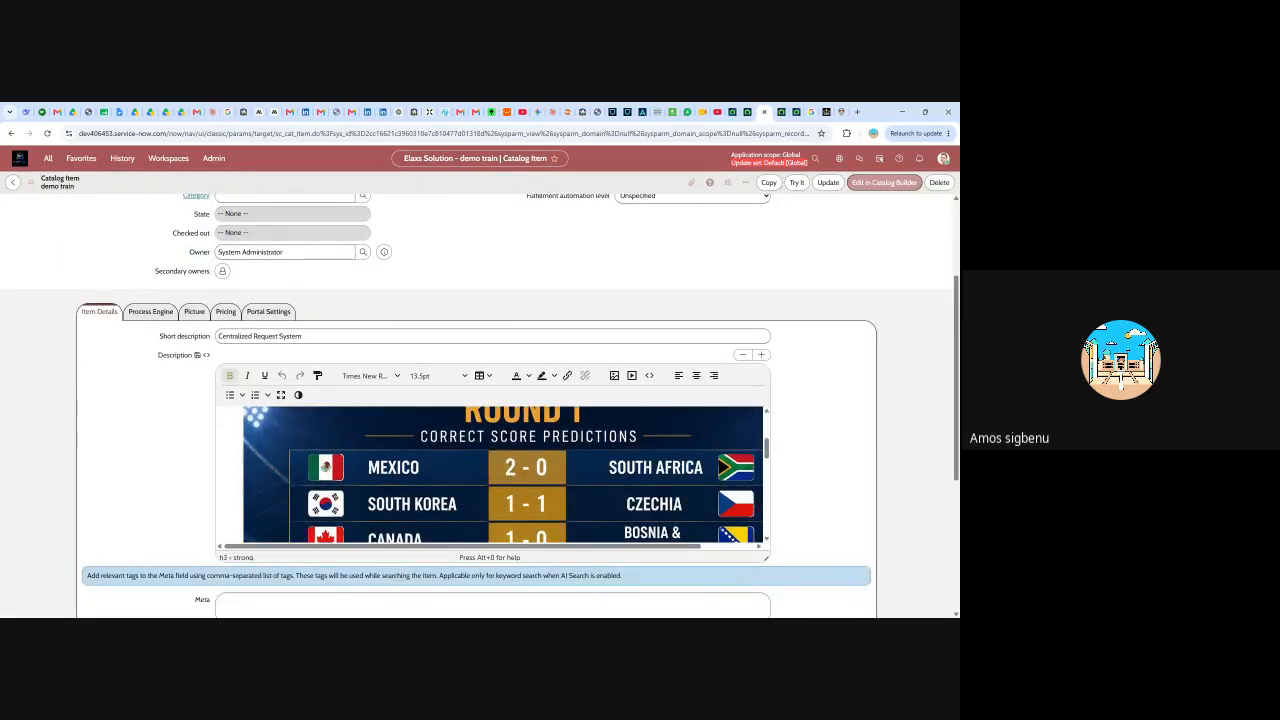
scroll(500, 475, "down", 10)
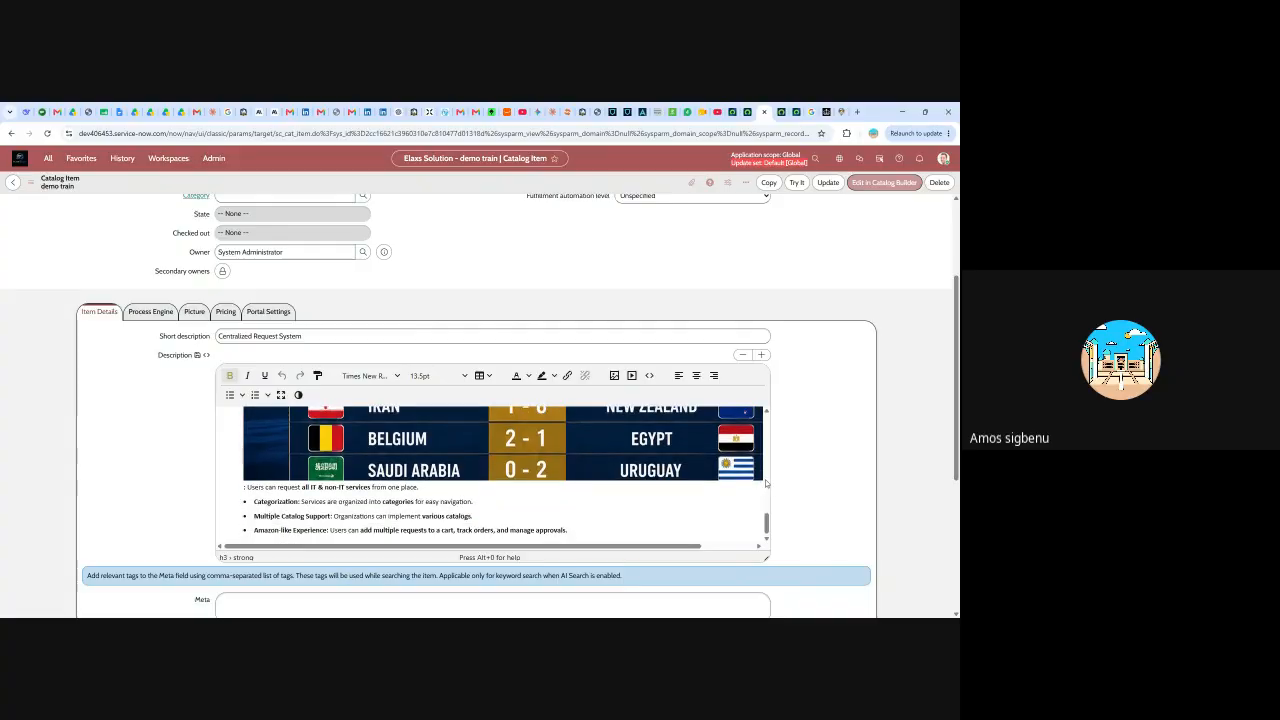
scroll(766, 488, "up", 3)
scroll(766, 488, "up", 3)
scroll(766, 488, "down", 4)
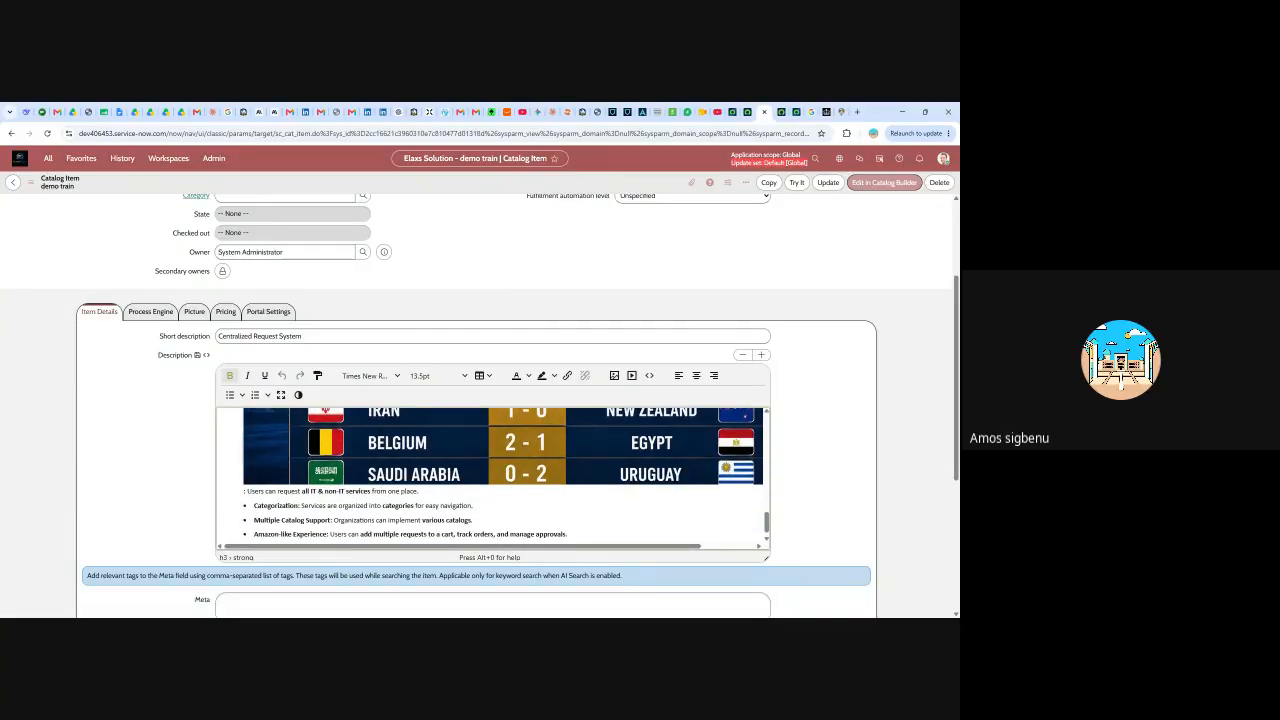
left_click(765, 481)
scroll(766, 484, "up", 3)
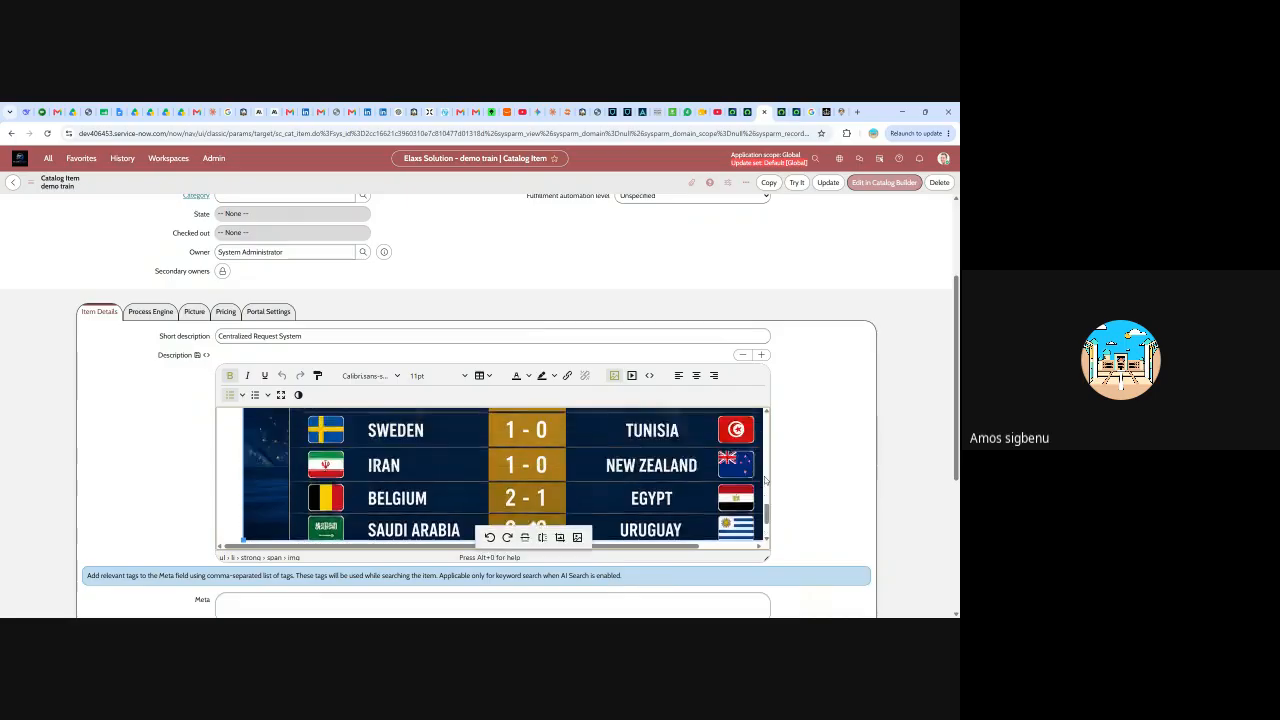
scroll(760, 495, "down", 3)
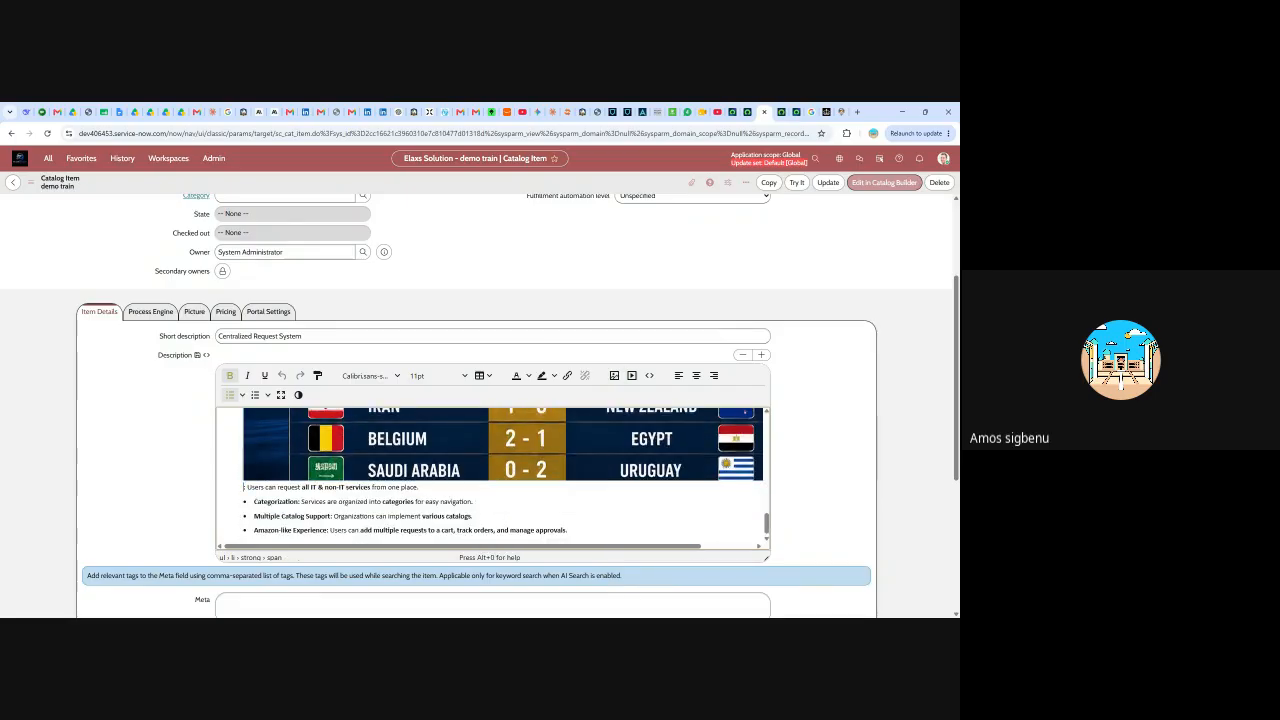
key("Delete")
scroll(423, 460, "up", 2)
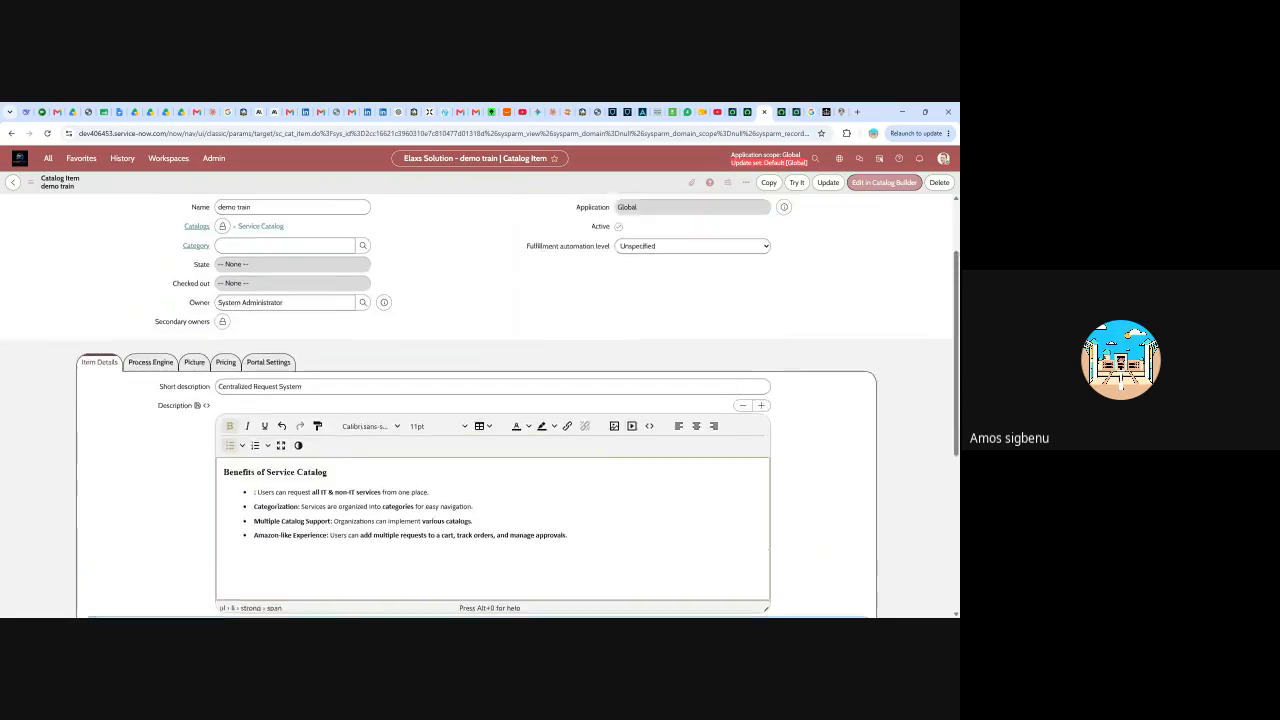
scroll(400, 505, "down", 3)
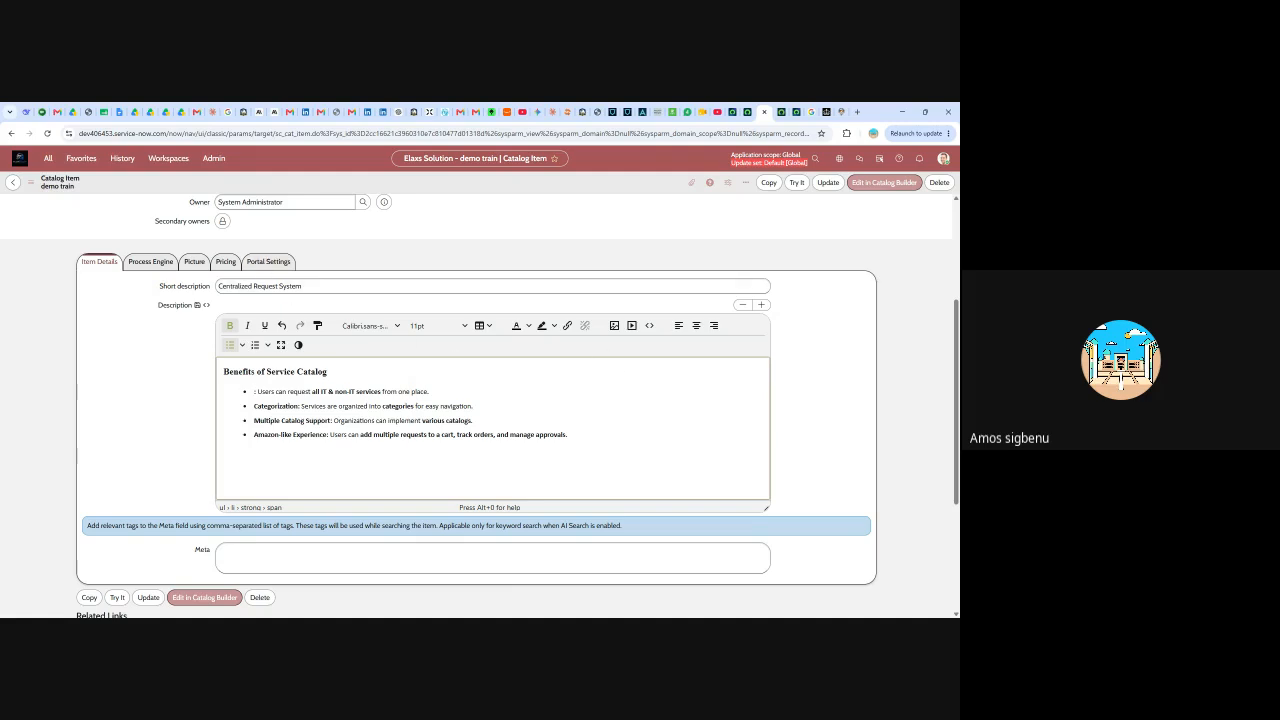
key("Delete")
key("Delete")
scroll(346, 330, "up", 2)
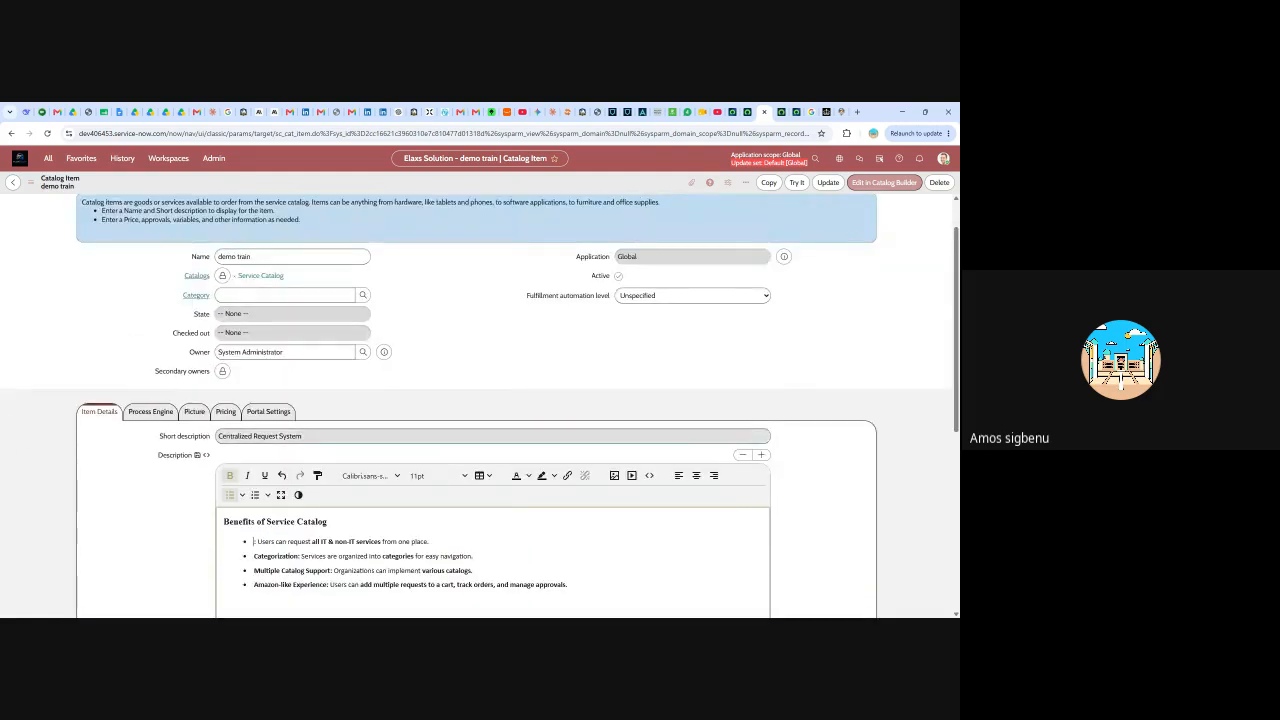
scroll(420, 310, "down", 2)
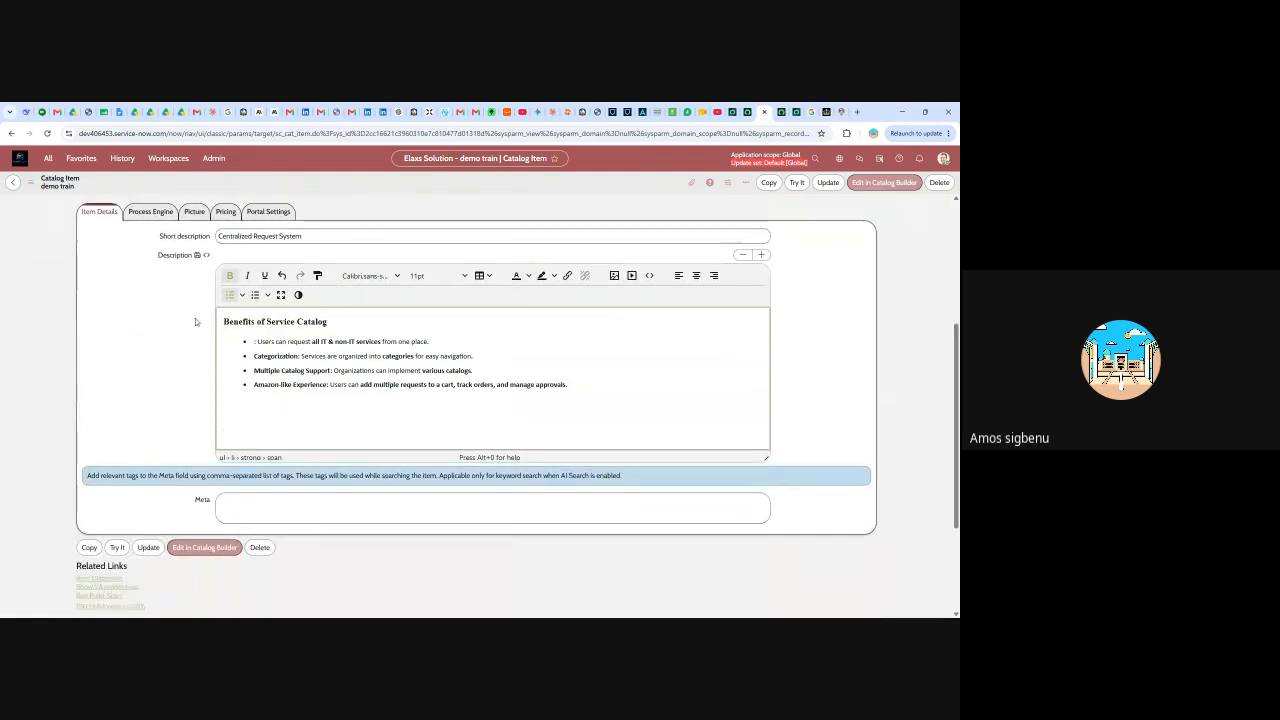
- Review the demo train item's process engine, picture and Catalog UI Policies sections
left_click(150, 213)
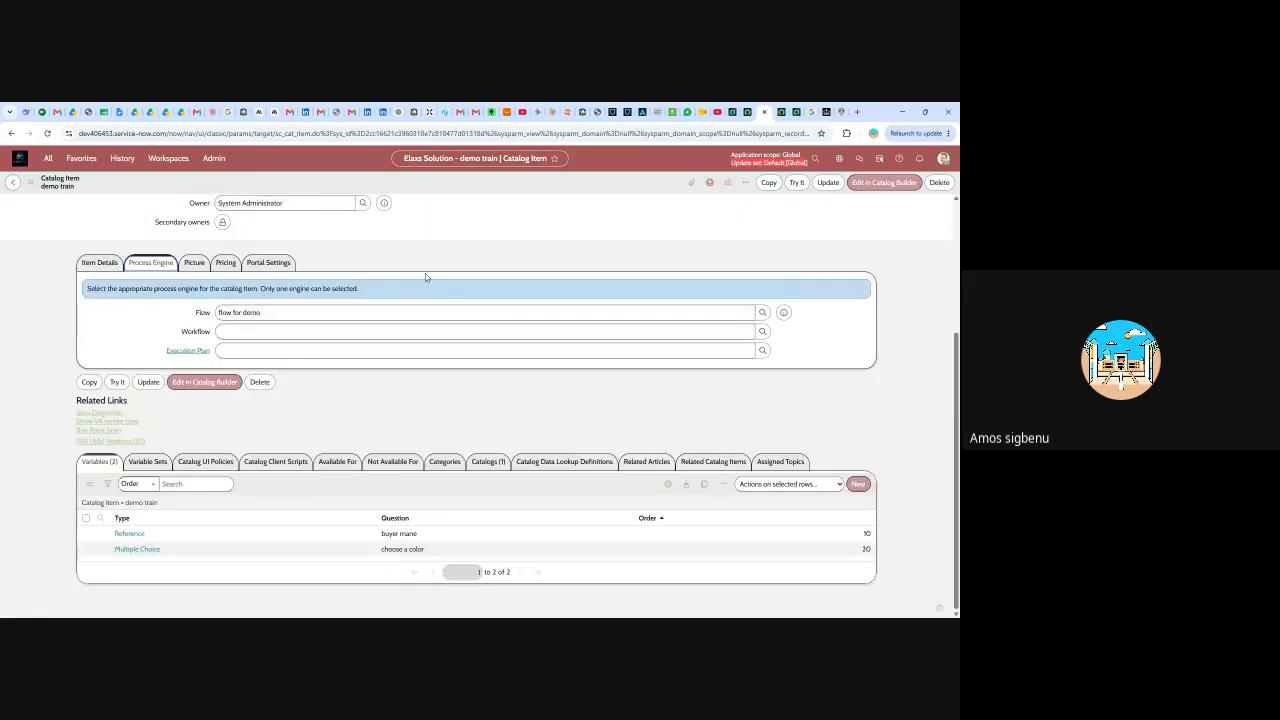
left_click(194, 262)
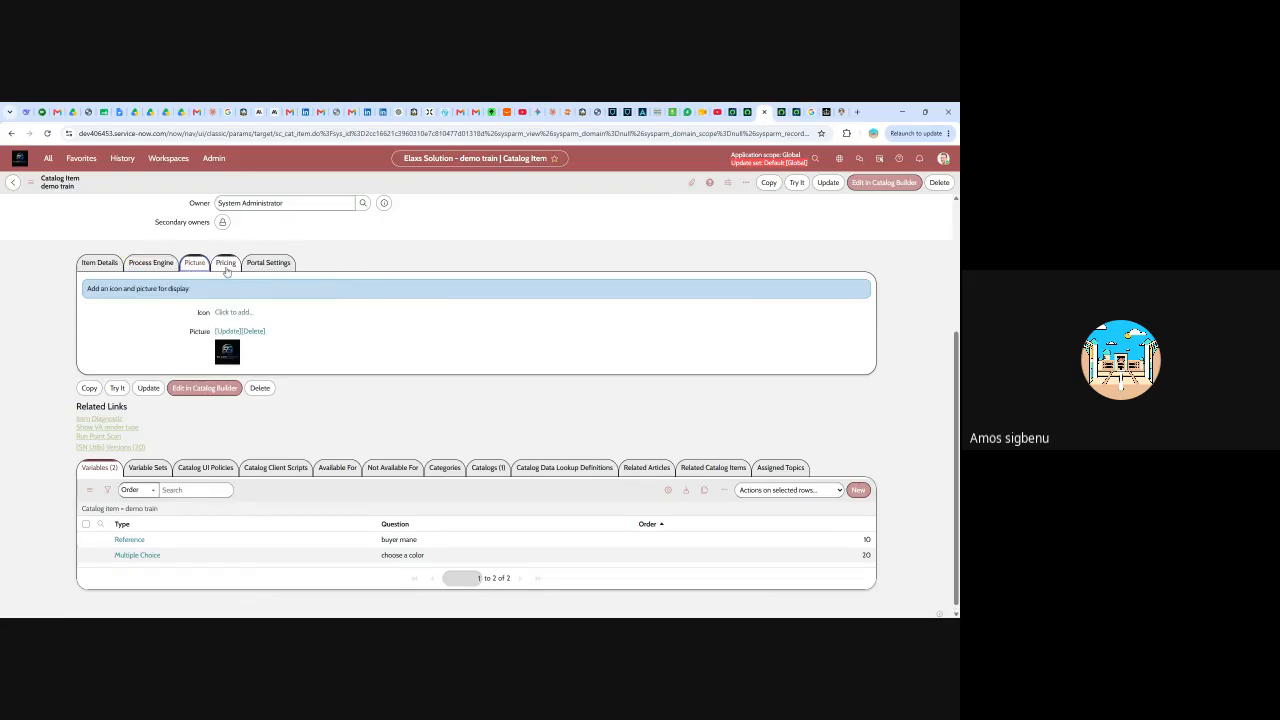
scroll(317, 355, "down", 1)
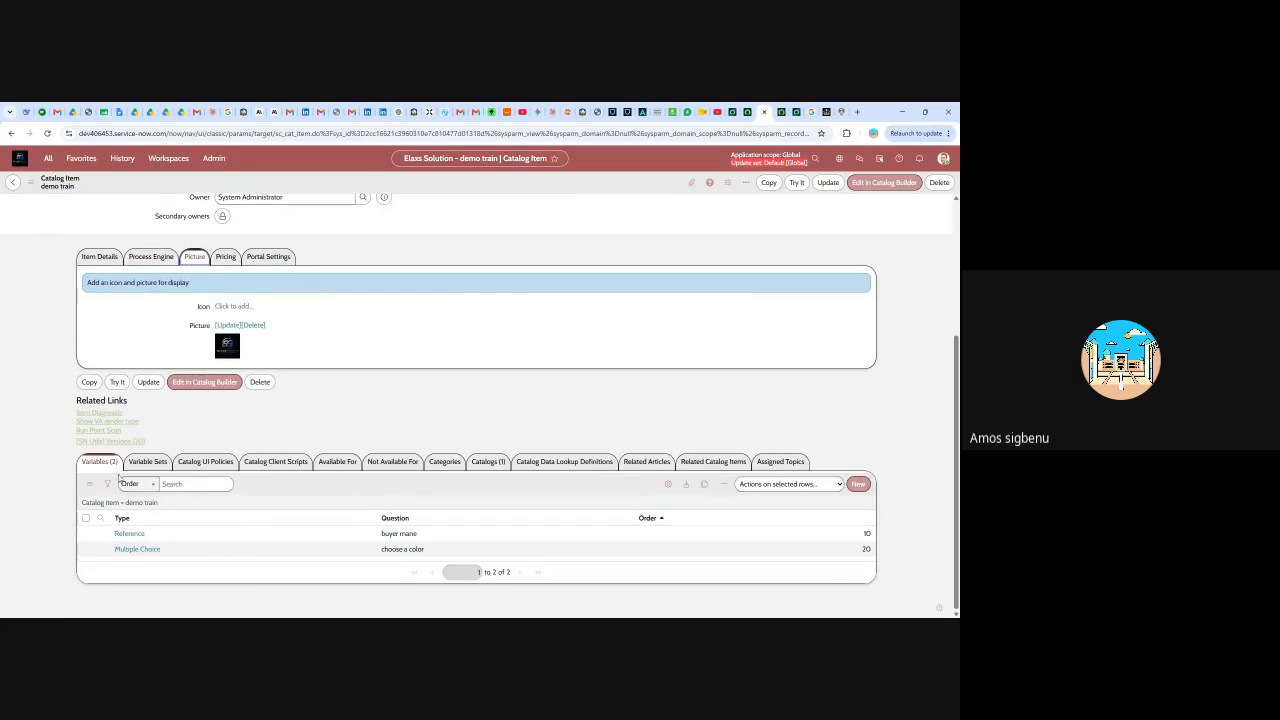
left_click(218, 463)
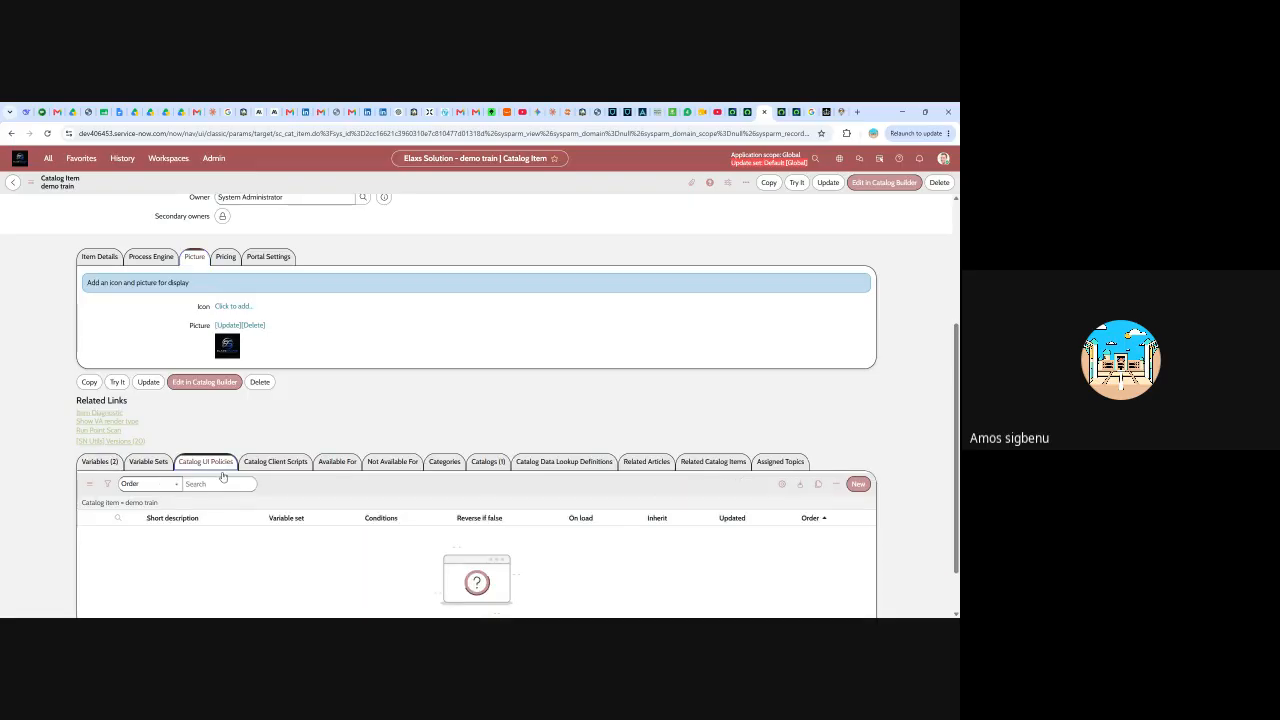
scroll(240, 500, "down", 1)
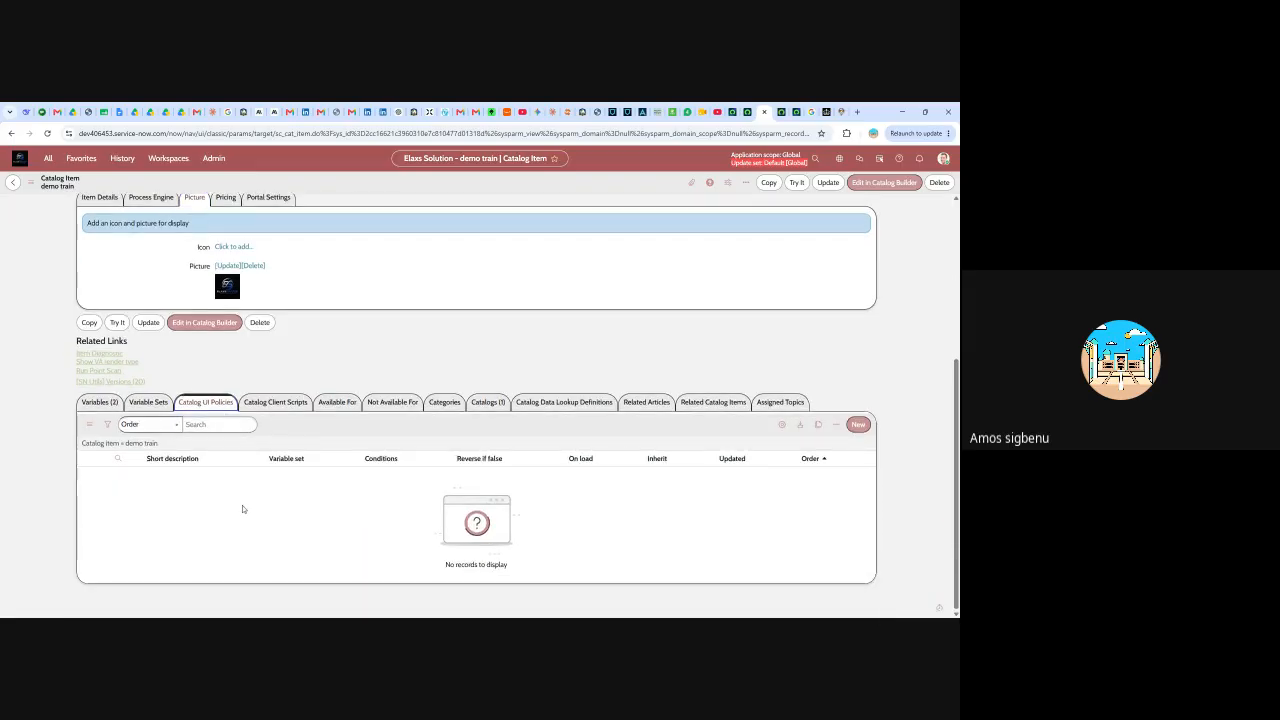
scroll(242, 505, "up", 3)
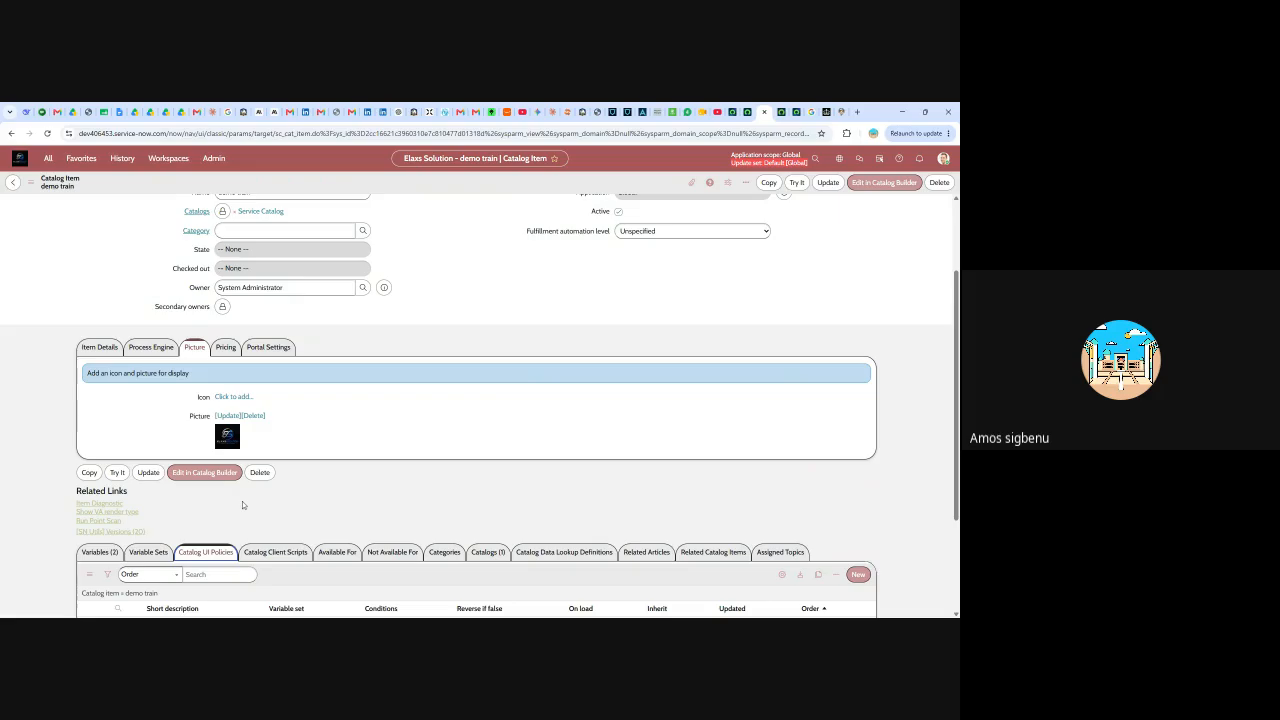
scroll(242, 505, "down", 2)
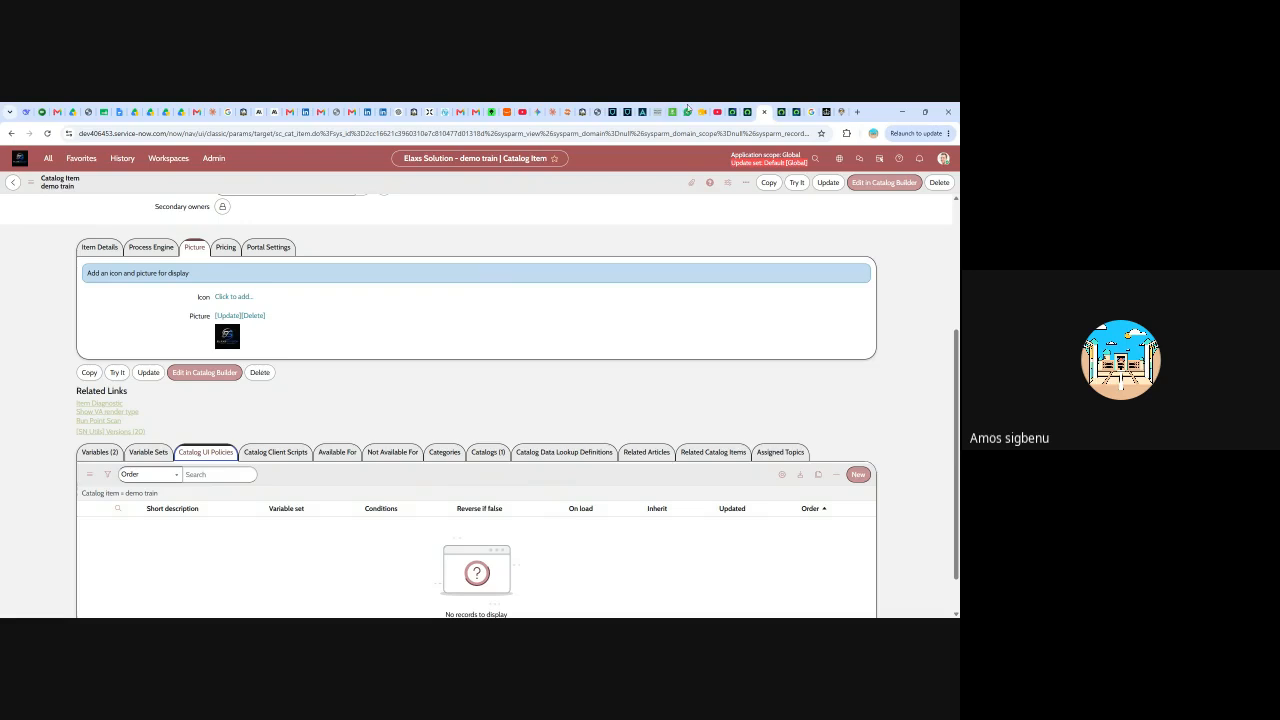
double_click(884, 114)
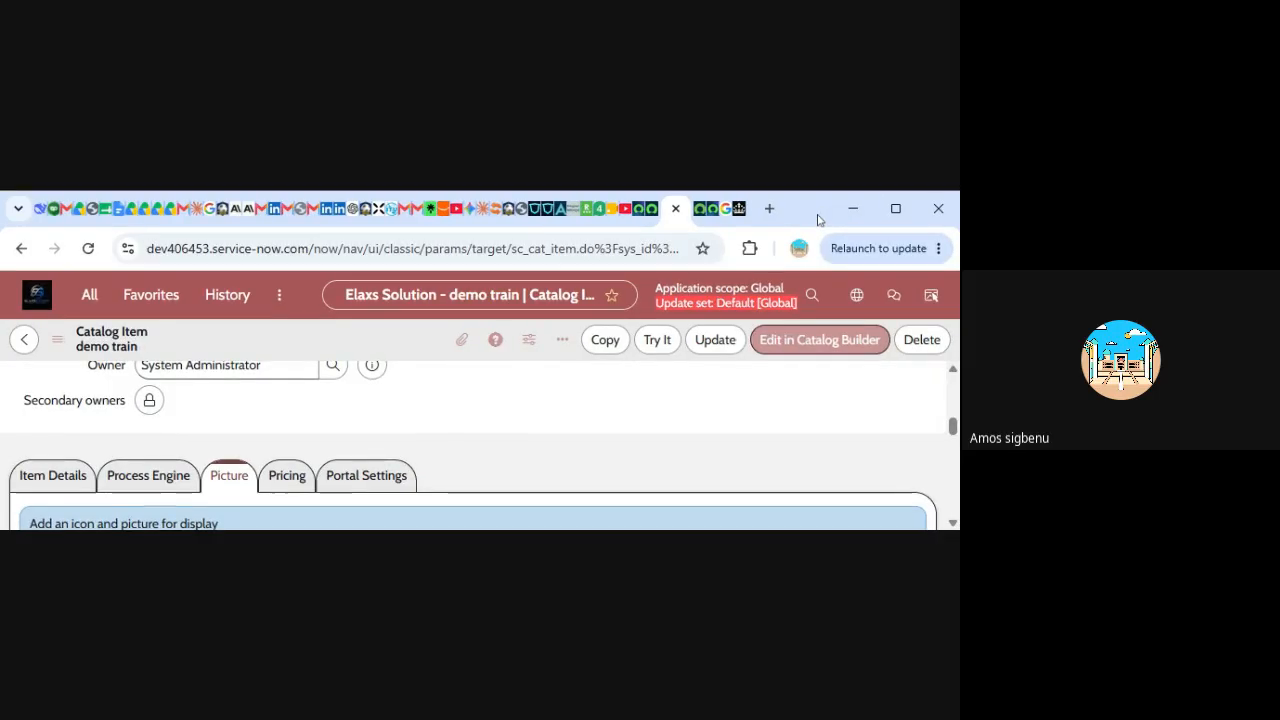
left_click(895, 208)
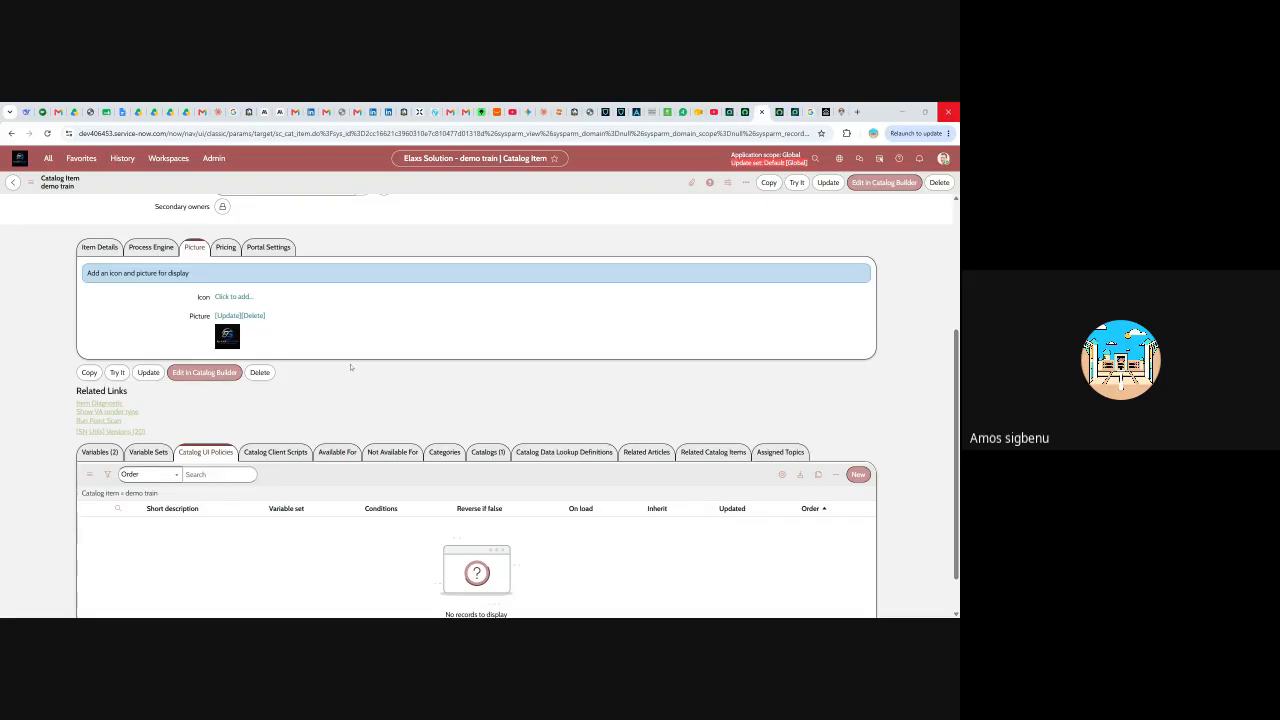
- Open demo train's Reference variable and try correcting its question to "buyer name" and its name to "buyer_name"
scroll(352, 376, "up", 1)
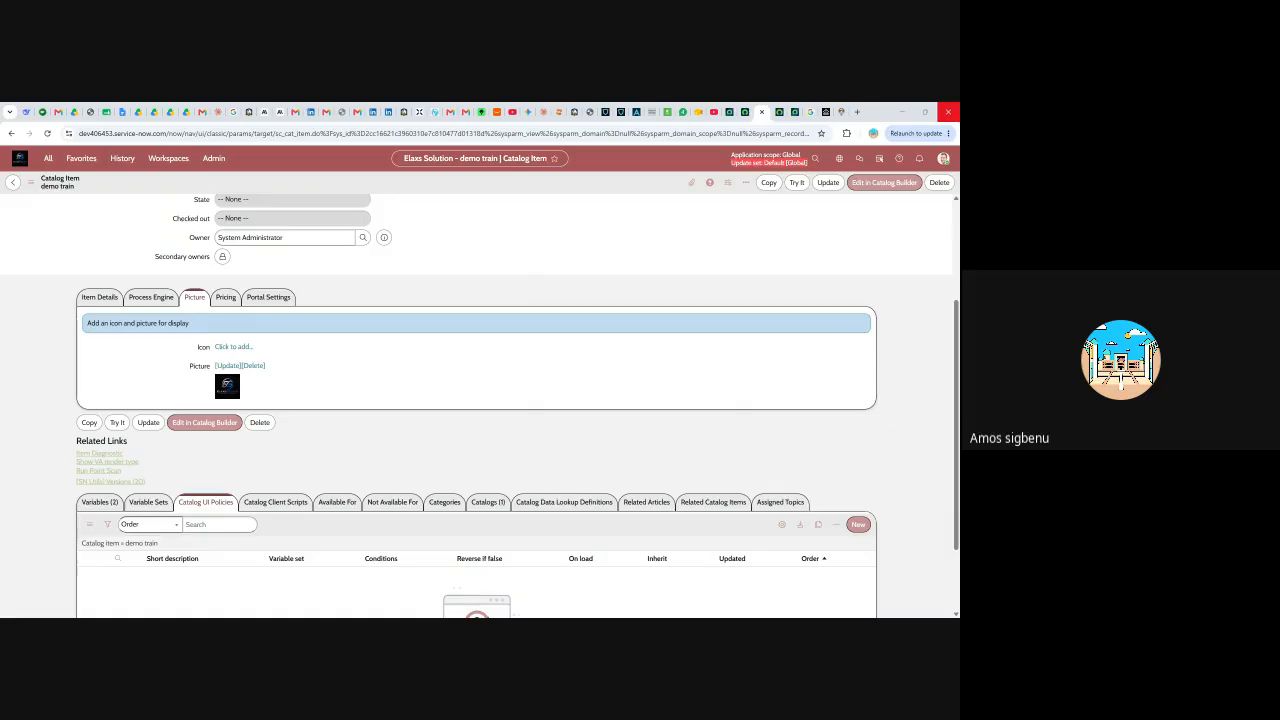
scroll(172, 434, "down", 2)
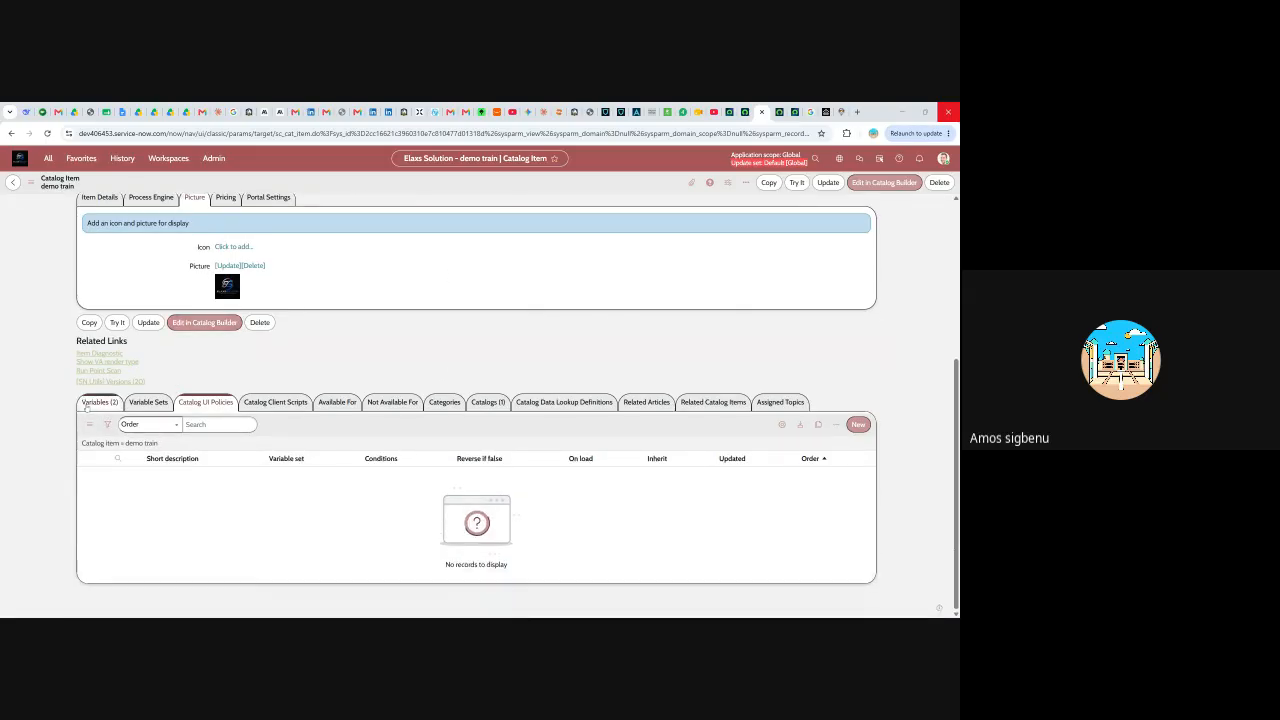
left_click(102, 405)
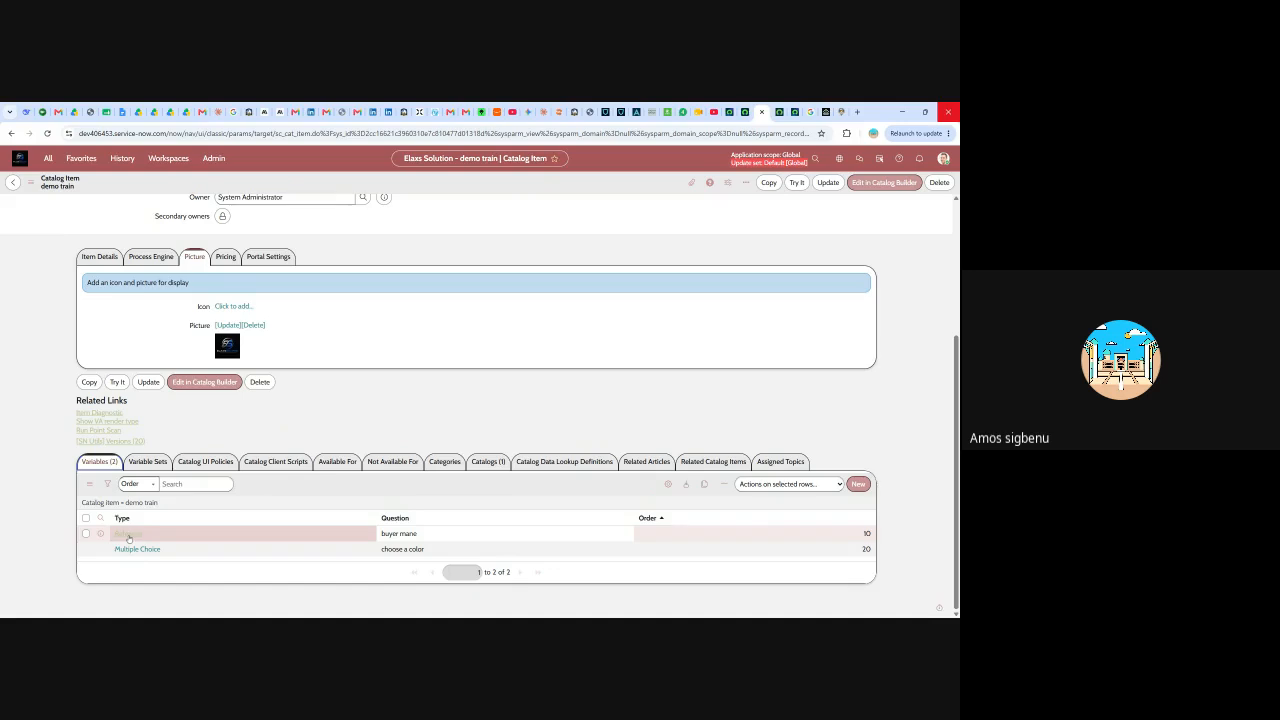
left_click(128, 535)
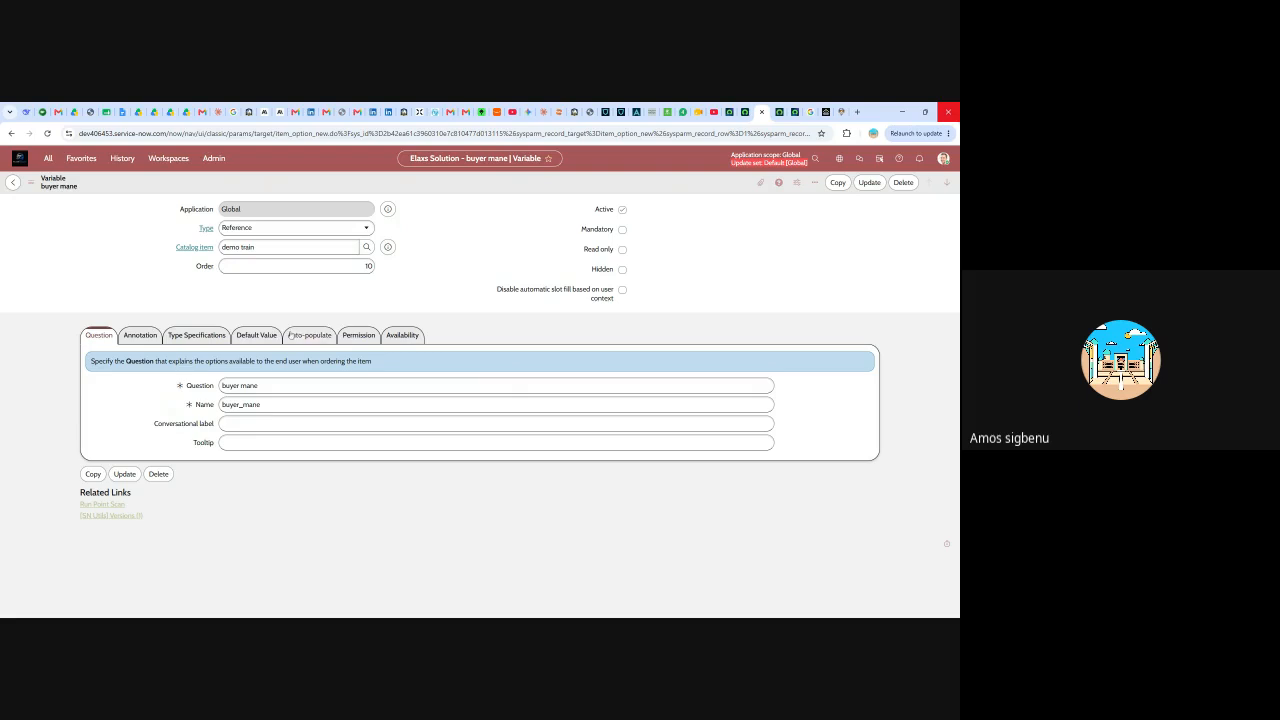
left_click(272, 386)
key("BackSpace")
key("BackSpace")
type("name")
left_click(272, 405)
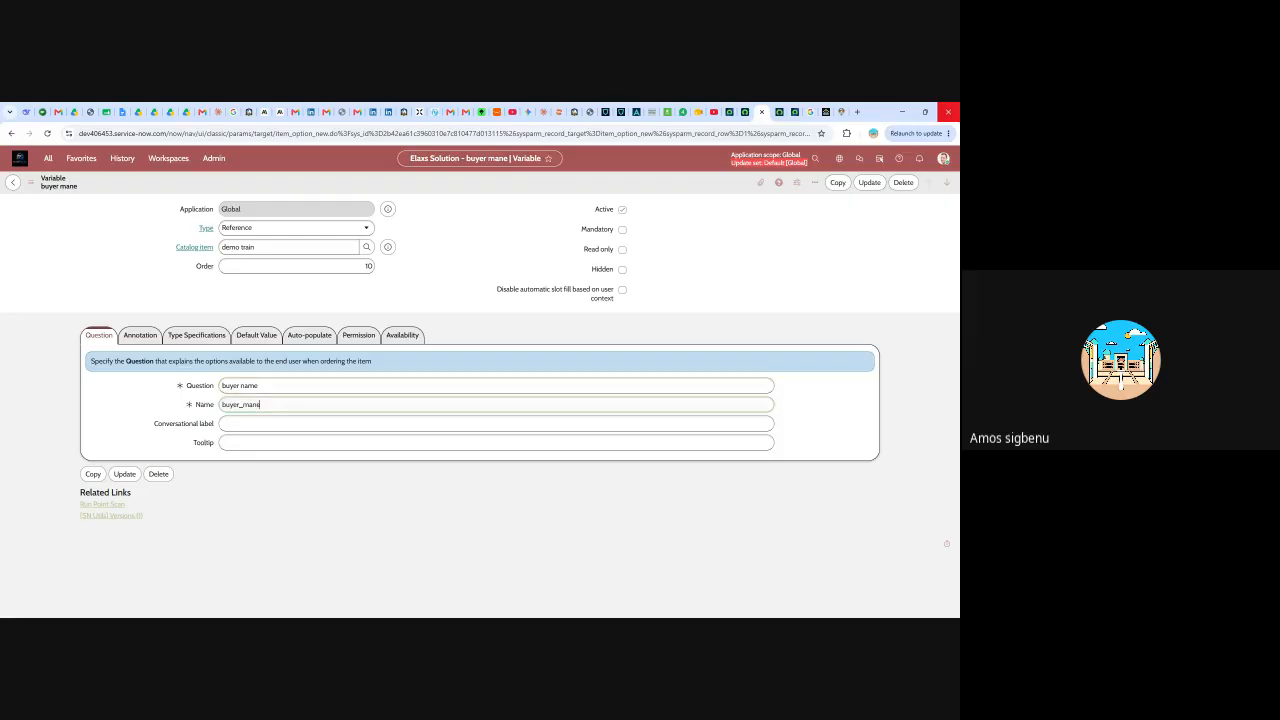
key("BackSpace")
type("nam")
left_click(447, 291)
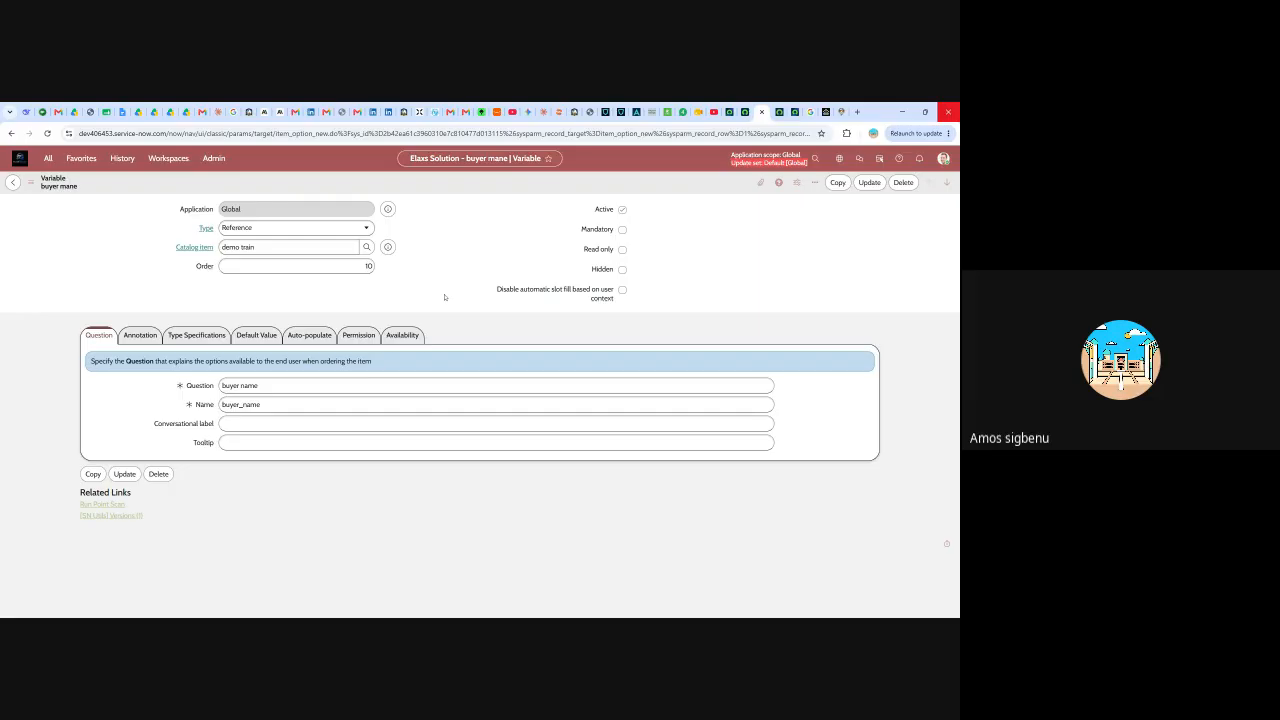
- Examine the variable's annotation, type specifications, available variable types, auto-populate, permission and availability settings
left_click(140, 336)
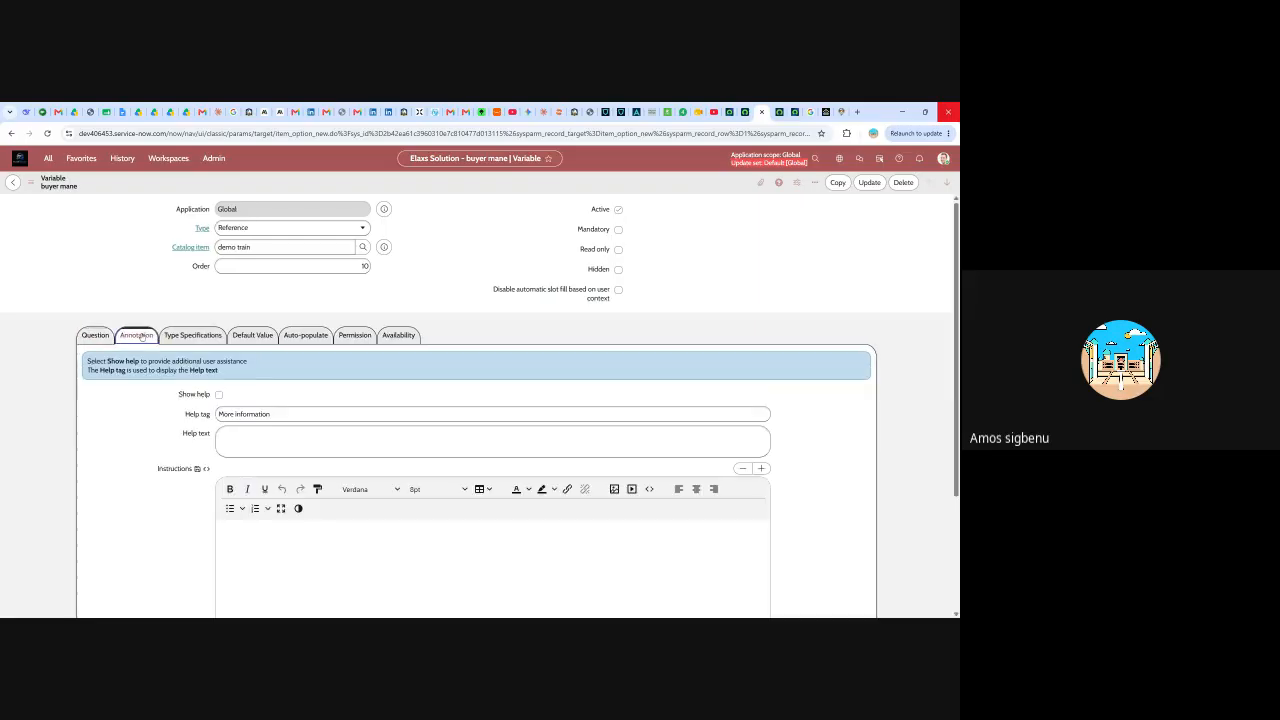
left_click(95, 335)
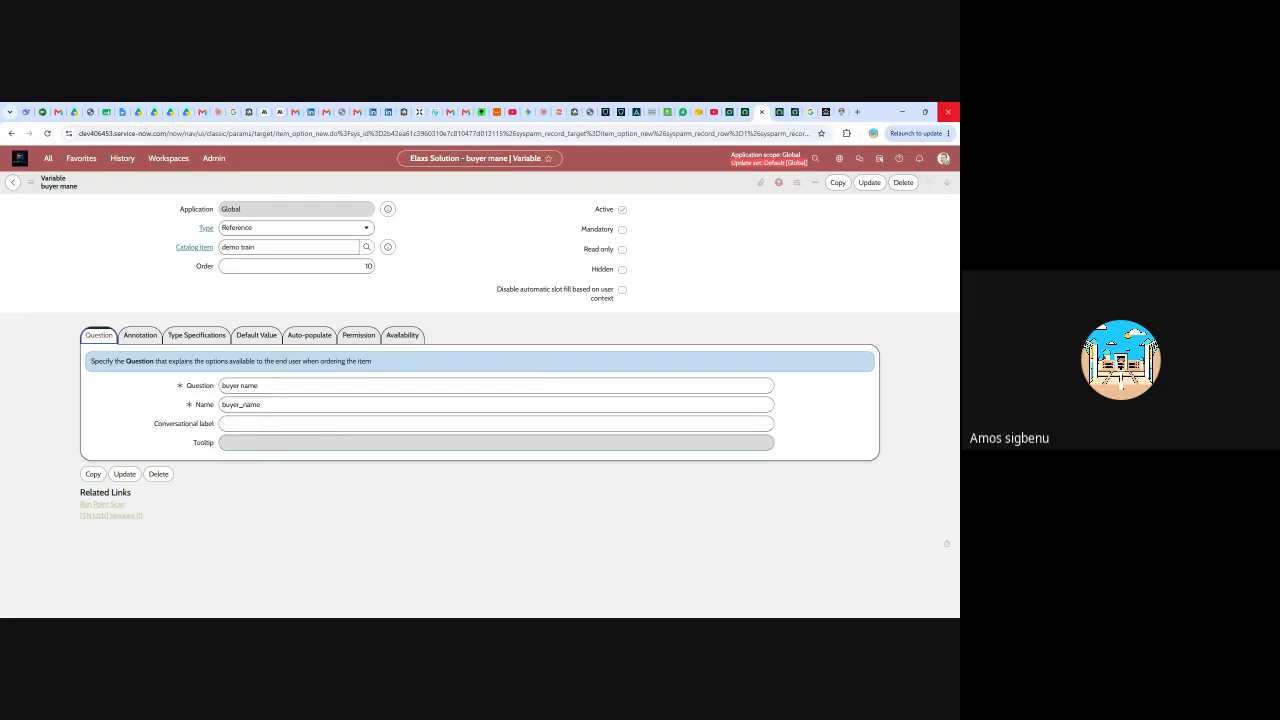
left_click(140, 335)
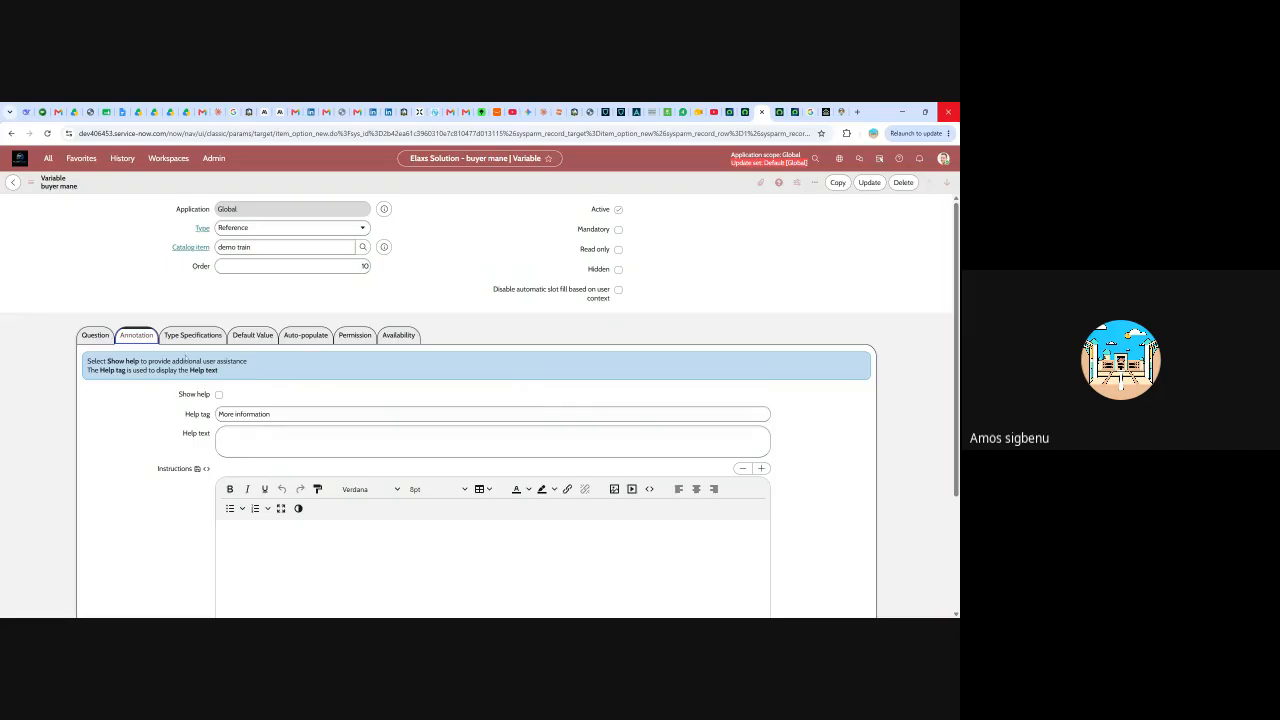
left_click(200, 337)
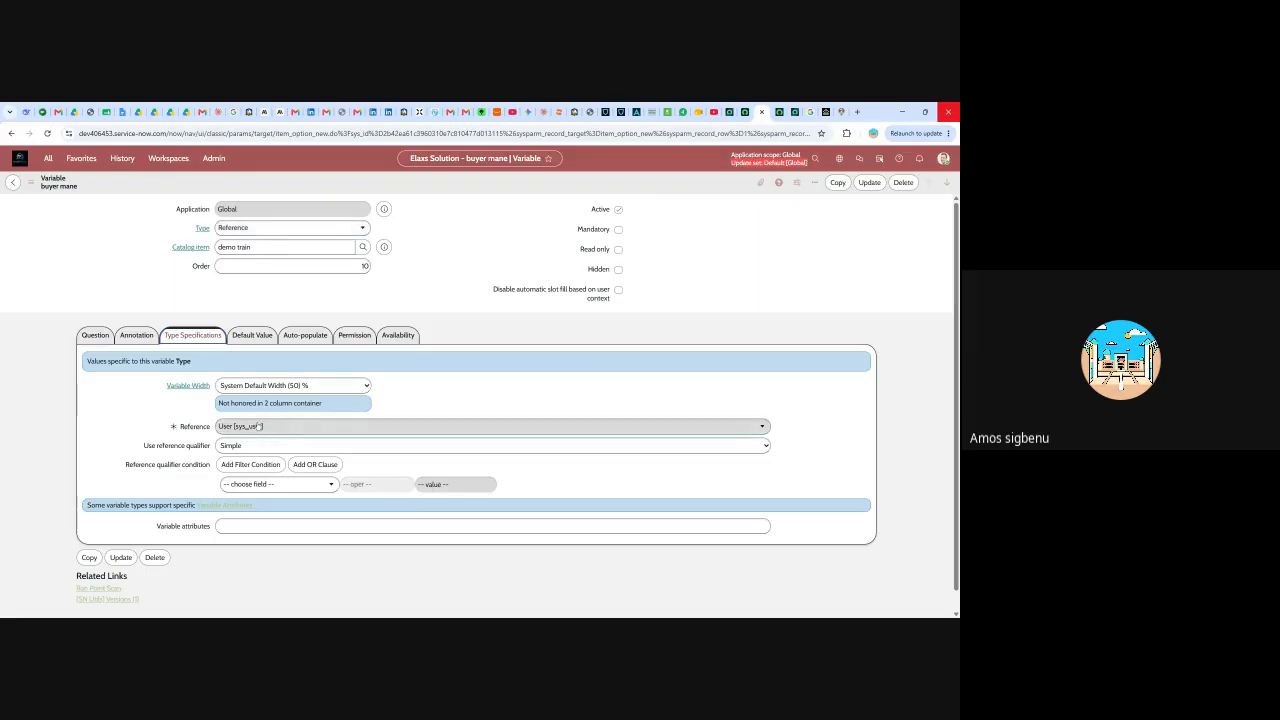
left_click(323, 229)
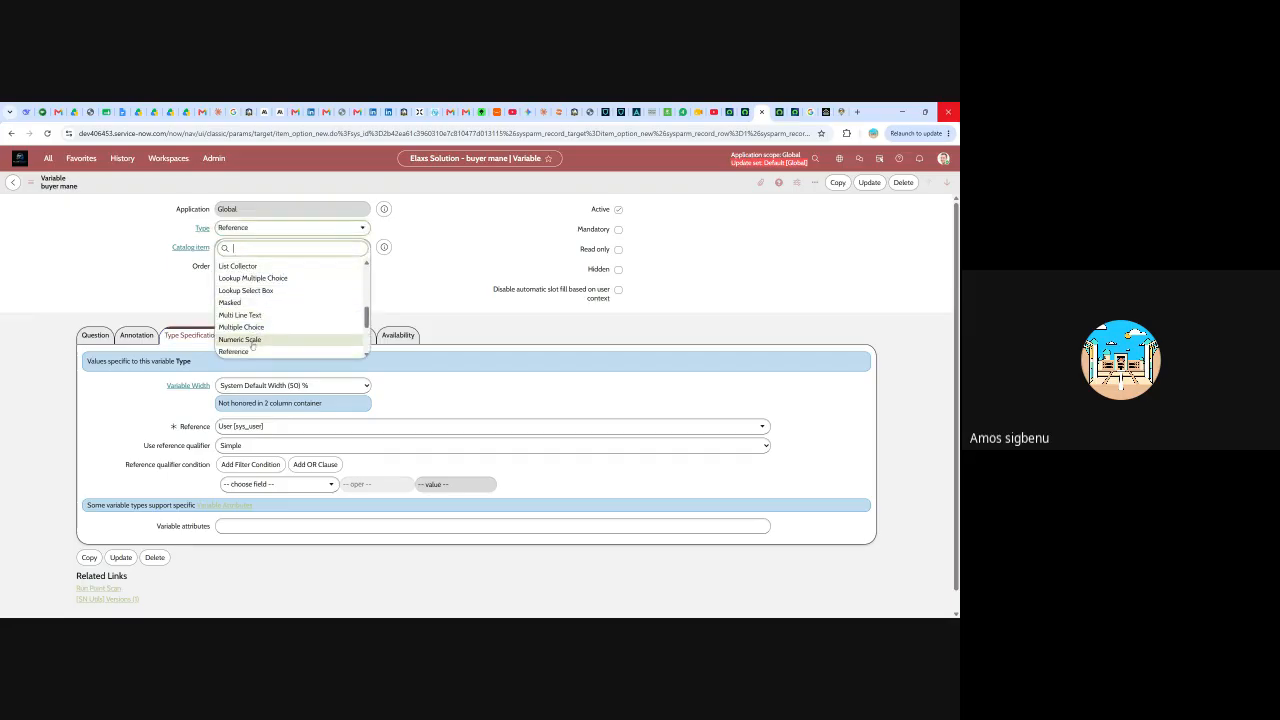
scroll(253, 340, "down", 2)
scroll(254, 329, "down", 2)
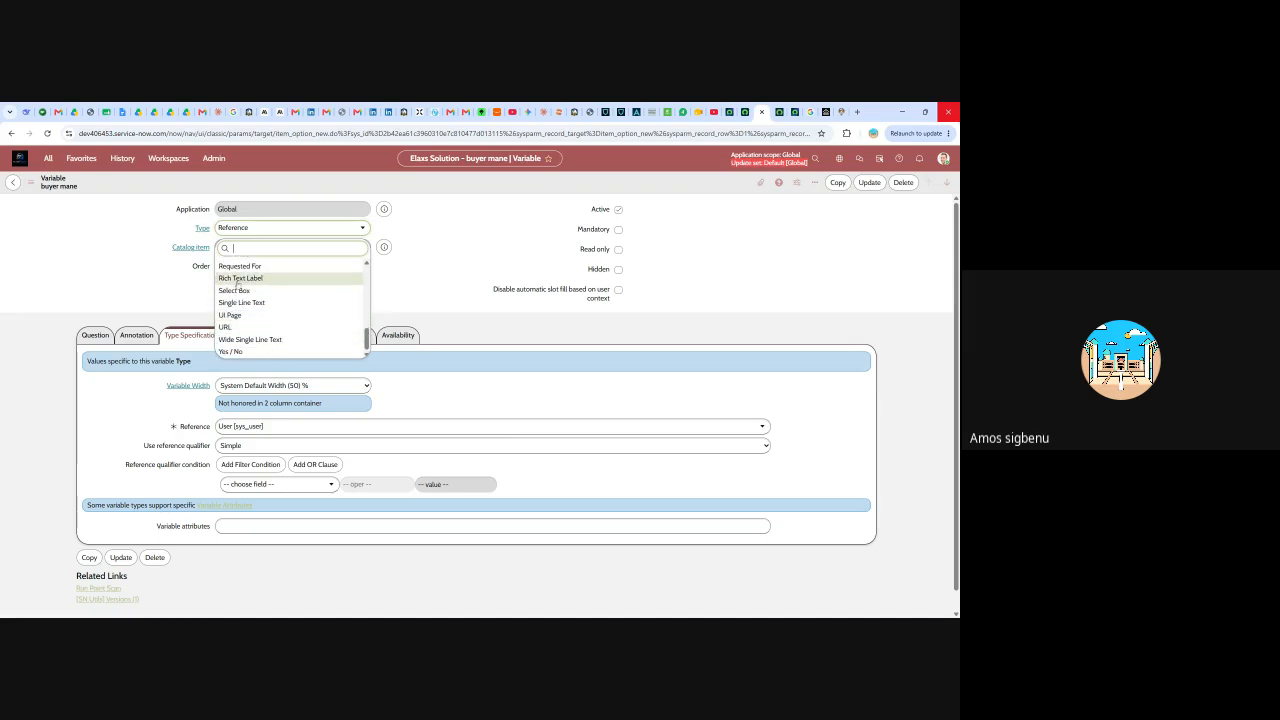
scroll(256, 331, "up", 2)
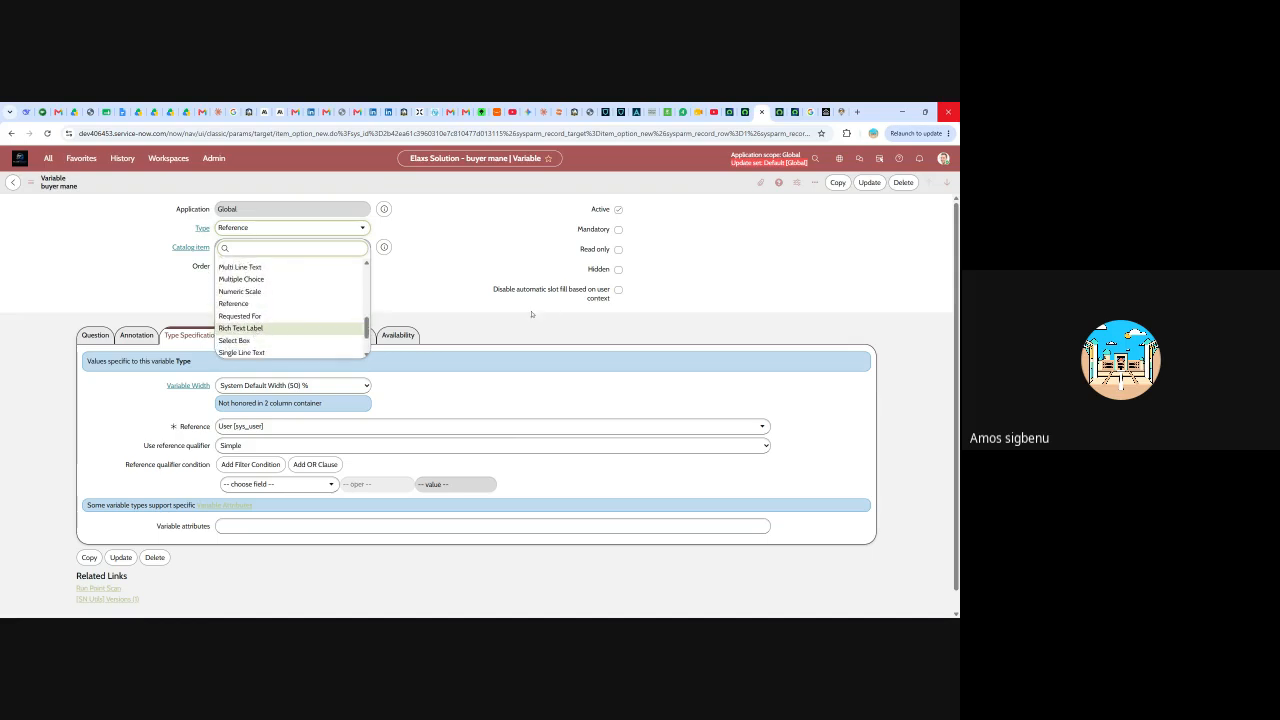
left_click(474, 298)
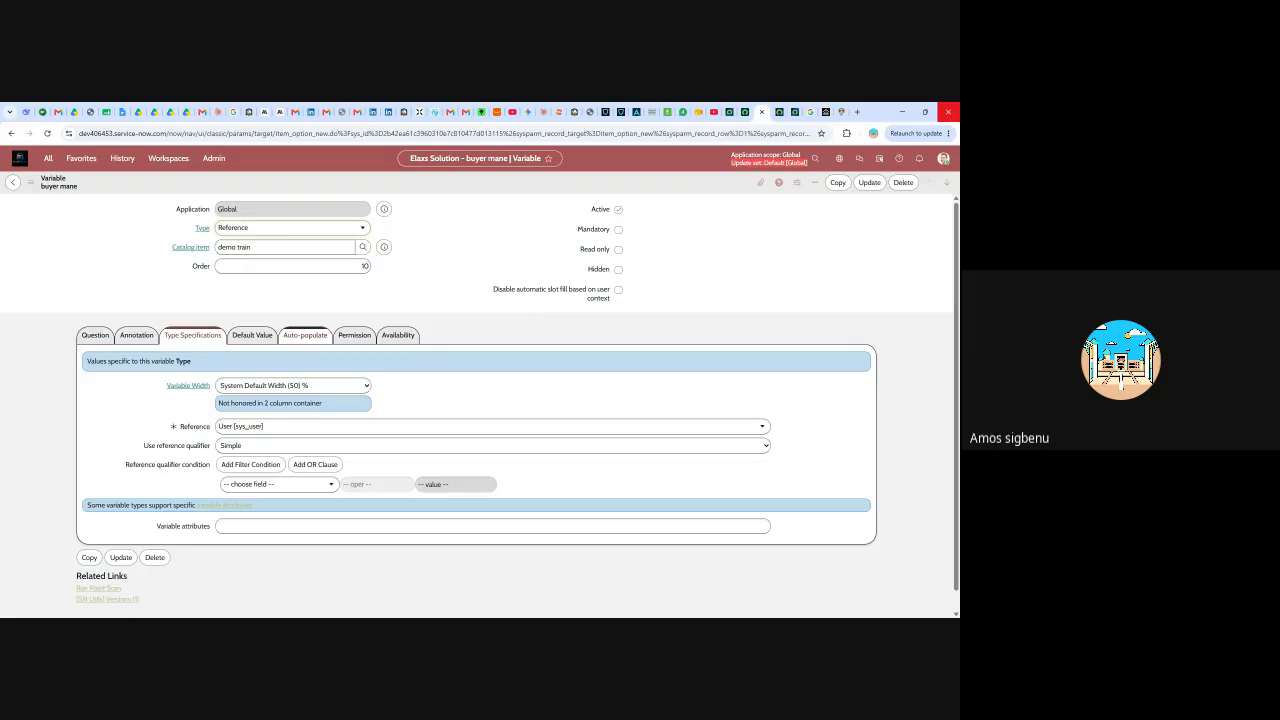
left_click(305, 337)
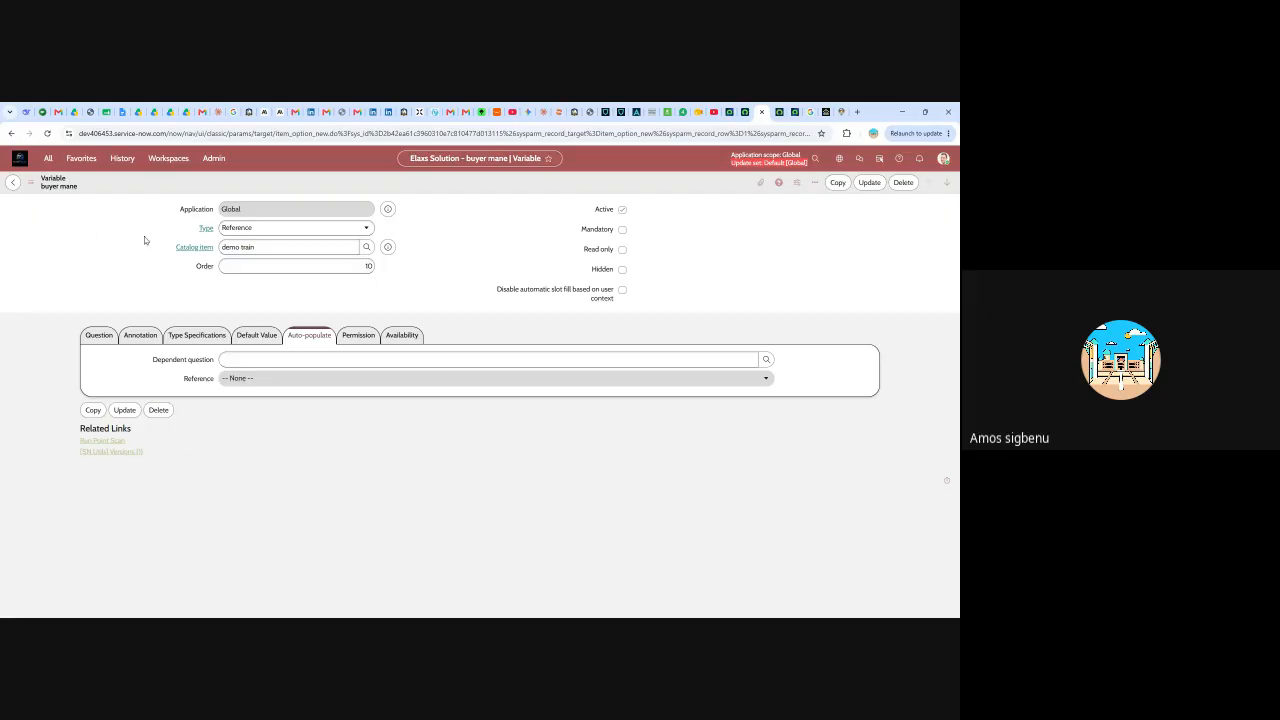
left_click(360, 337)
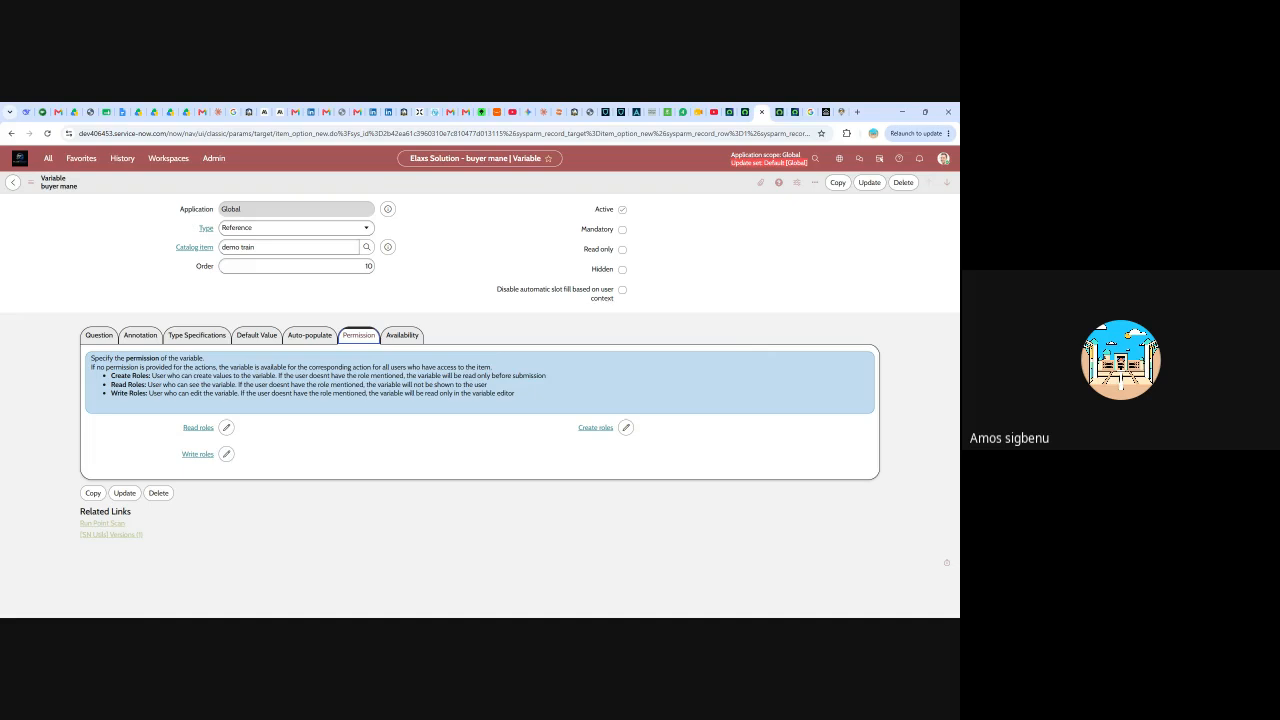
left_click(406, 339)
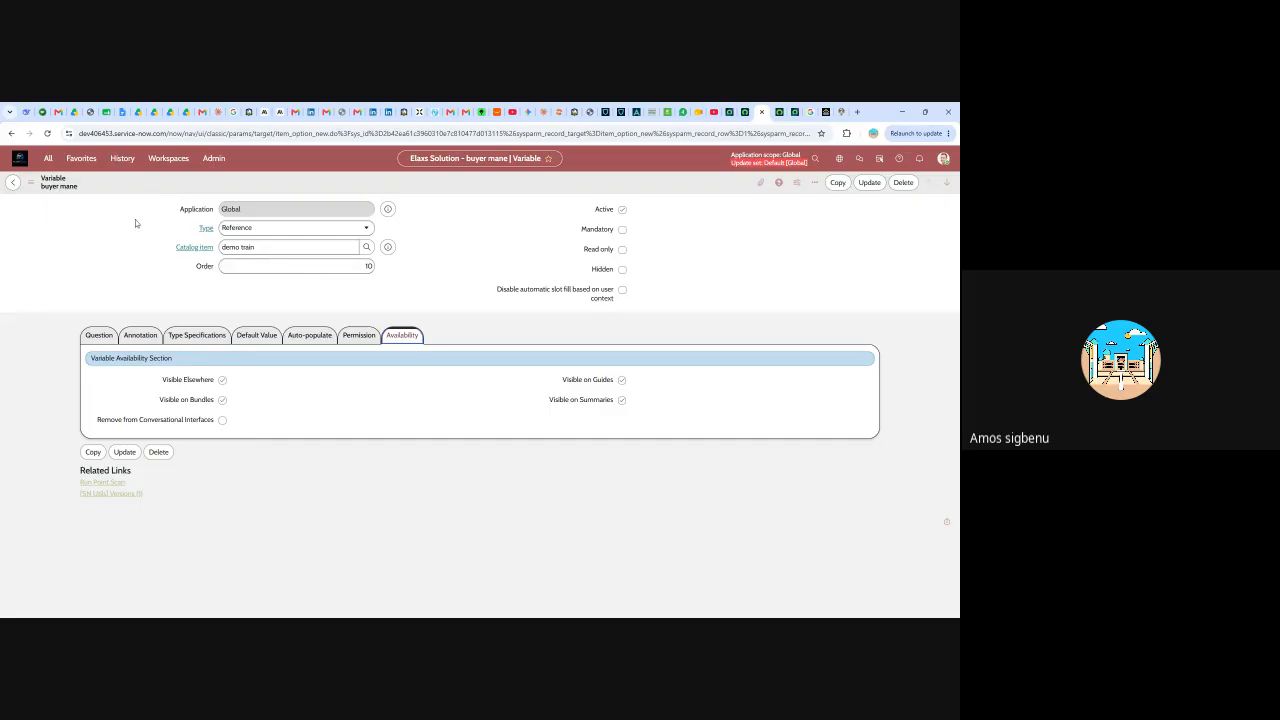
- Leave the variable record without saving its changes and return to the variables list of demo train
left_click(13, 182)
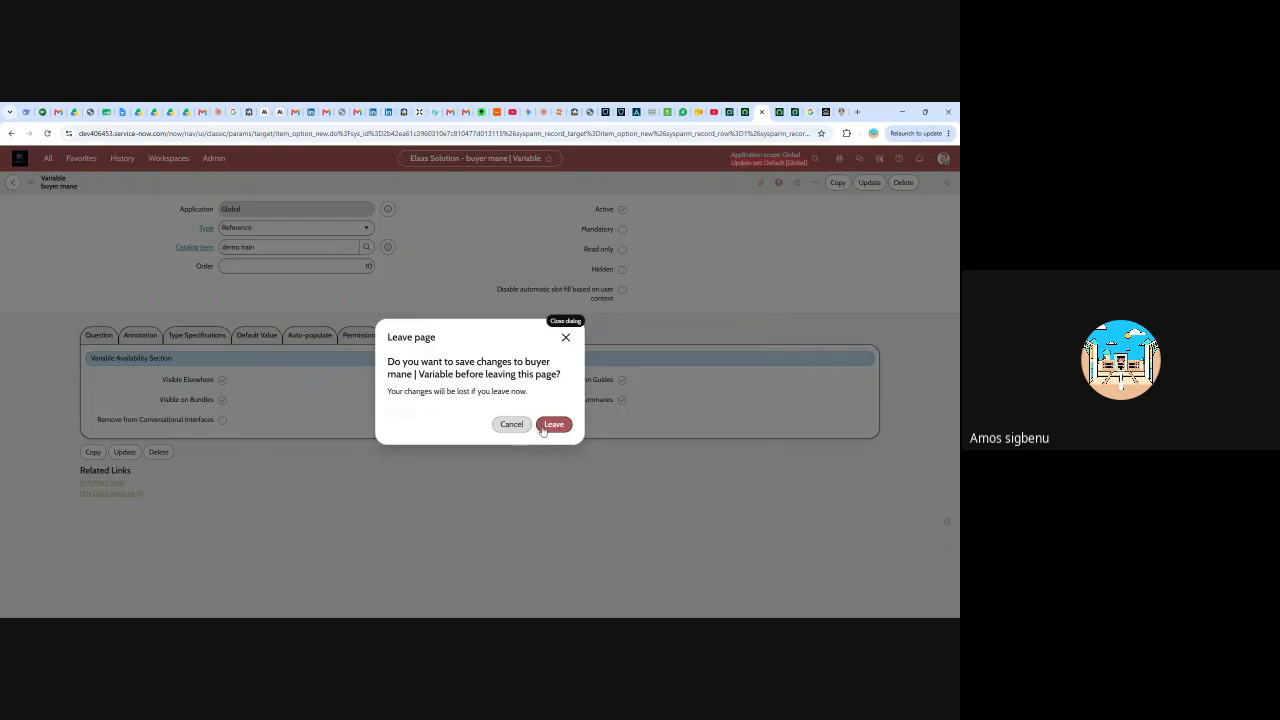
left_click(511, 424)
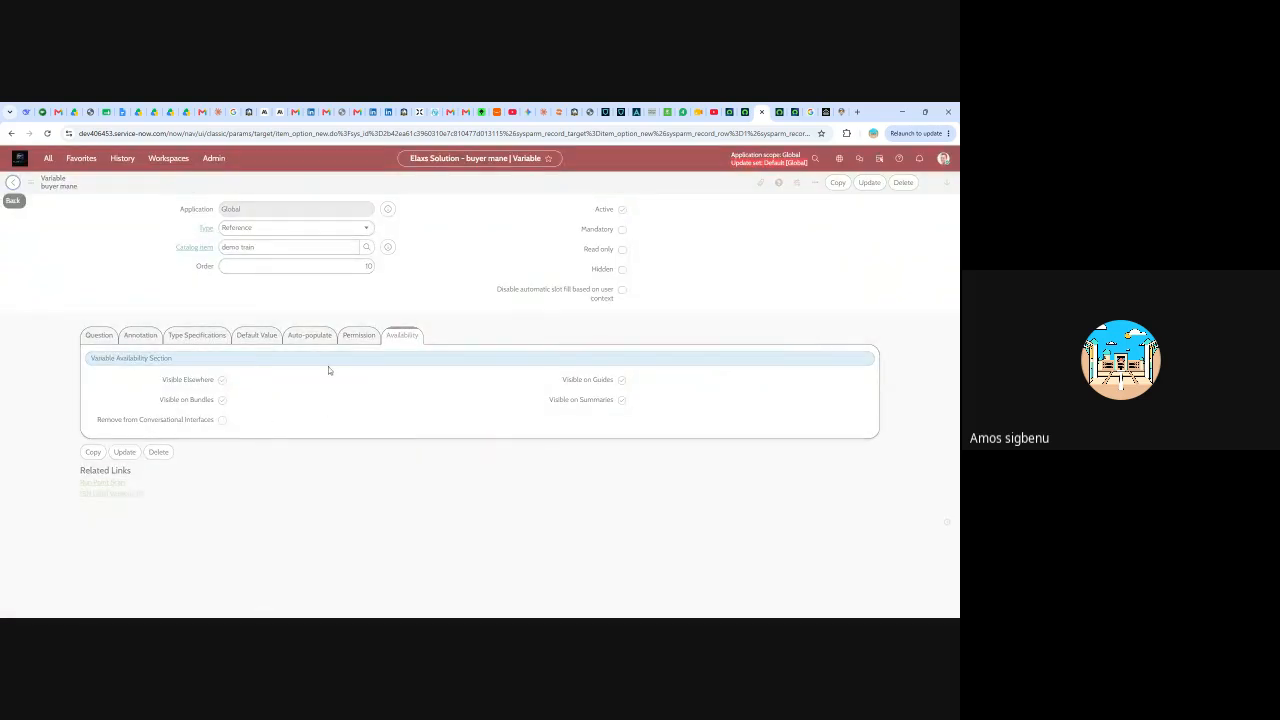
scroll(334, 384, "down", 2)
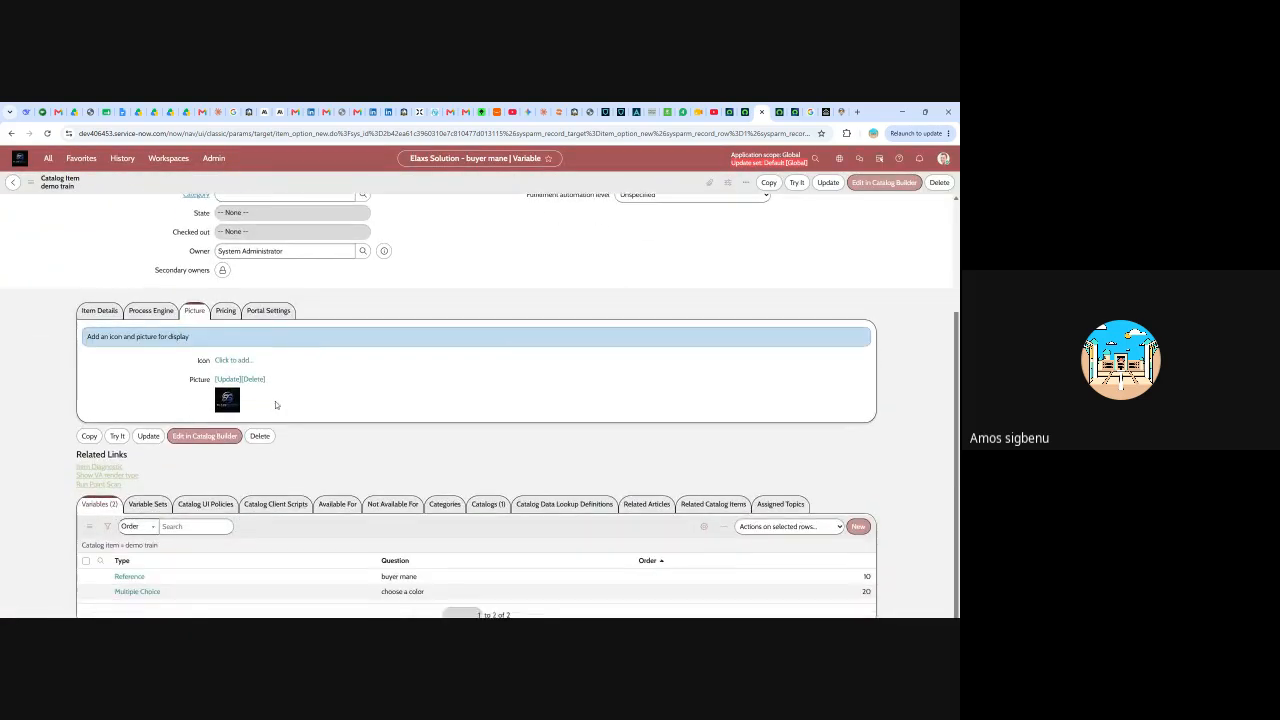
scroll(281, 404, "down", 1)
scroll(266, 540, "down", 1)
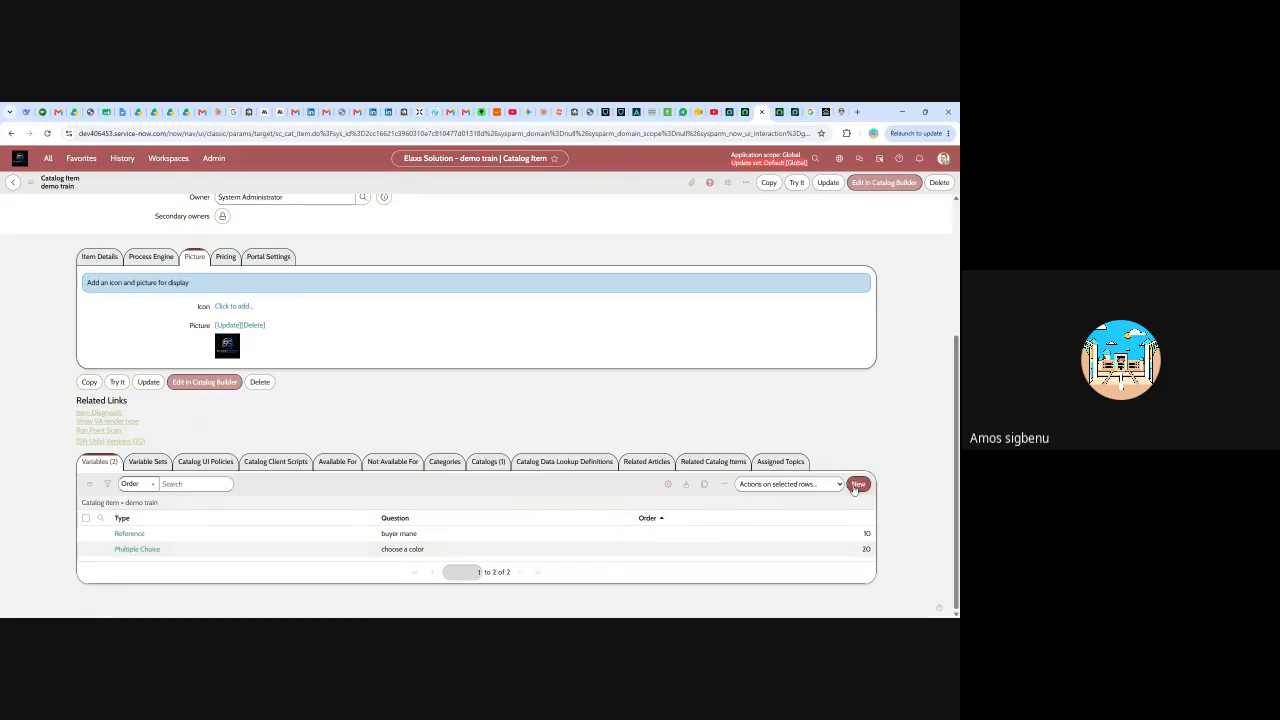
- Create a Single Line Text variable on demo train with order 15, question "Buyers email" and name "buyers_email"
left_click(857, 484)
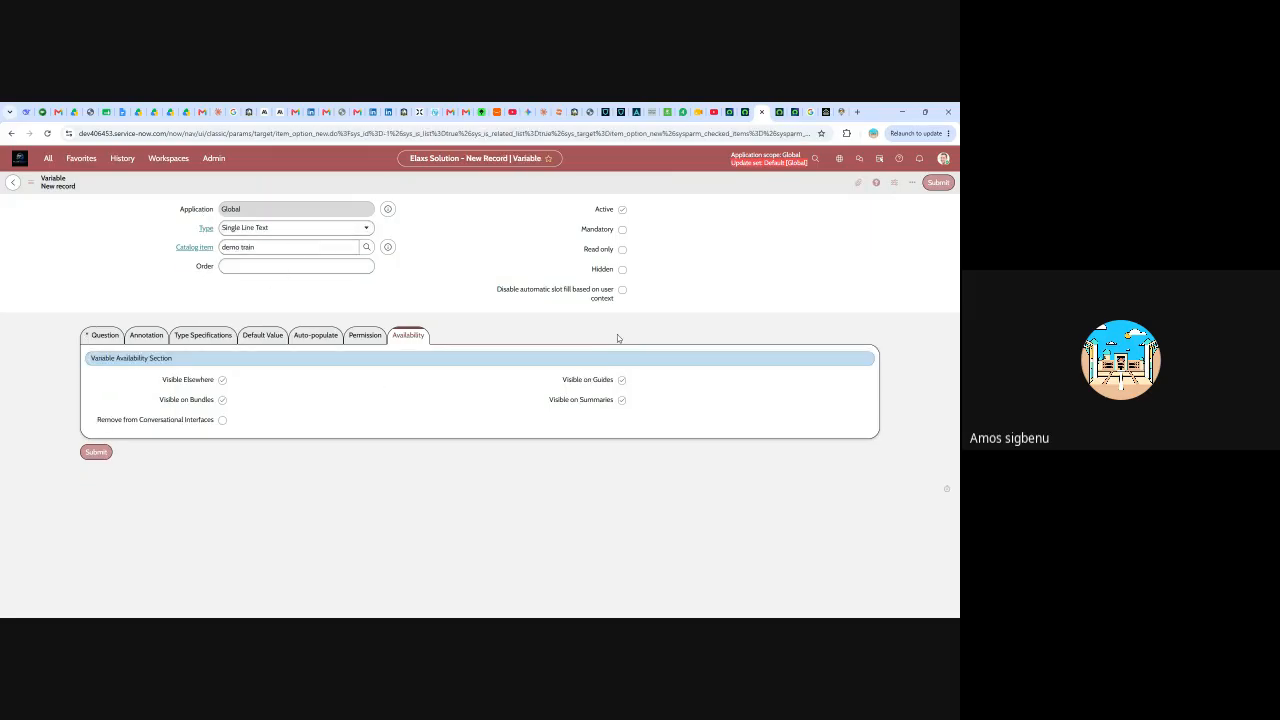
left_click(305, 266)
type("15")
left_click(103, 335)
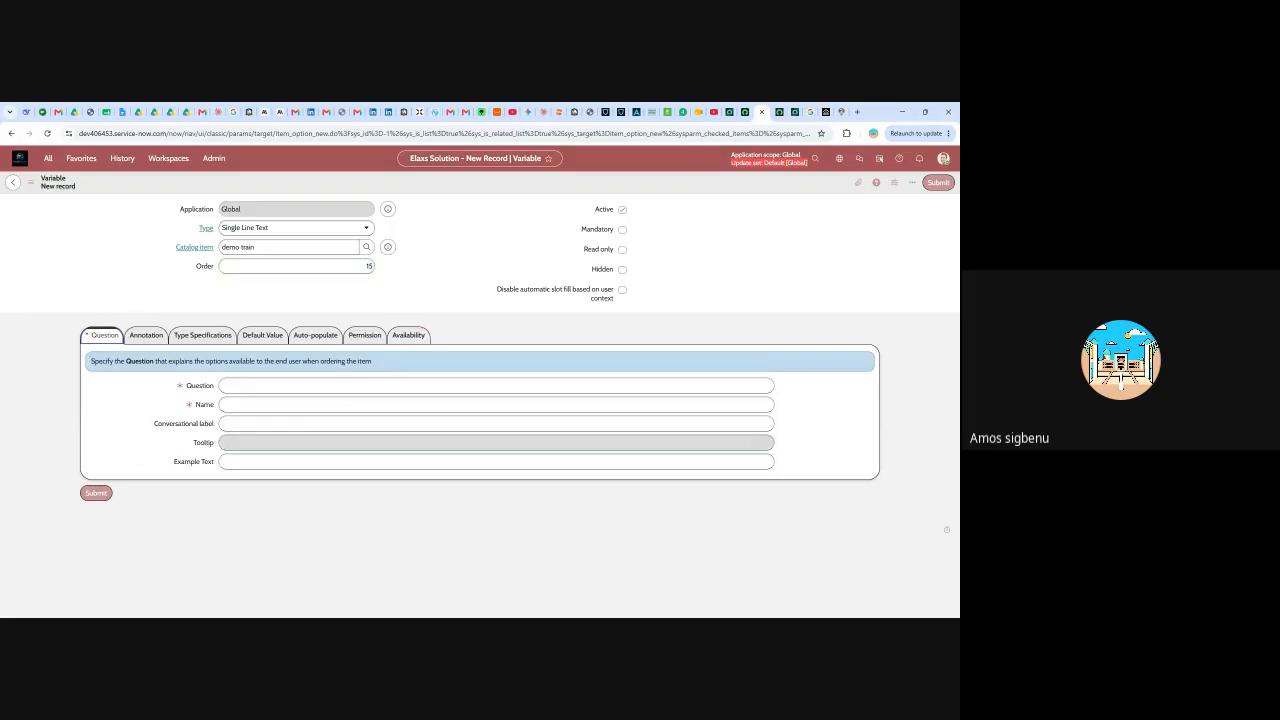
left_click(222, 385)
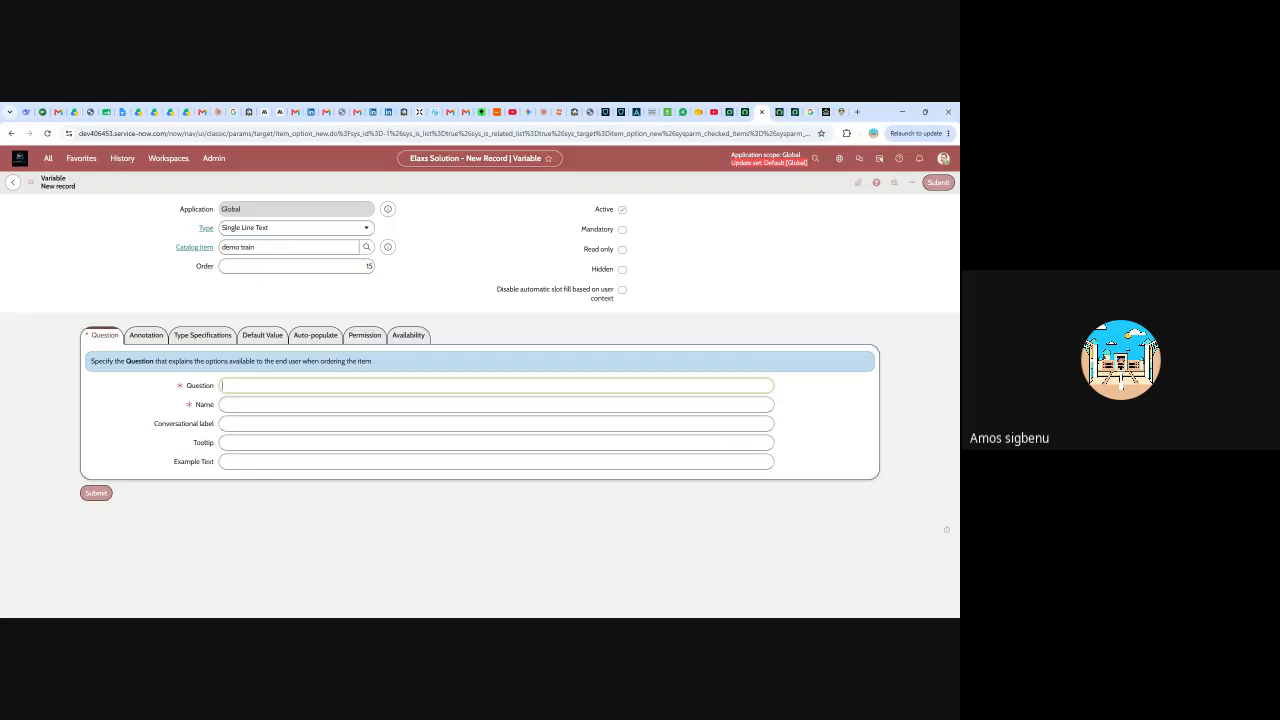
type("Buyers email")
key("Tab")
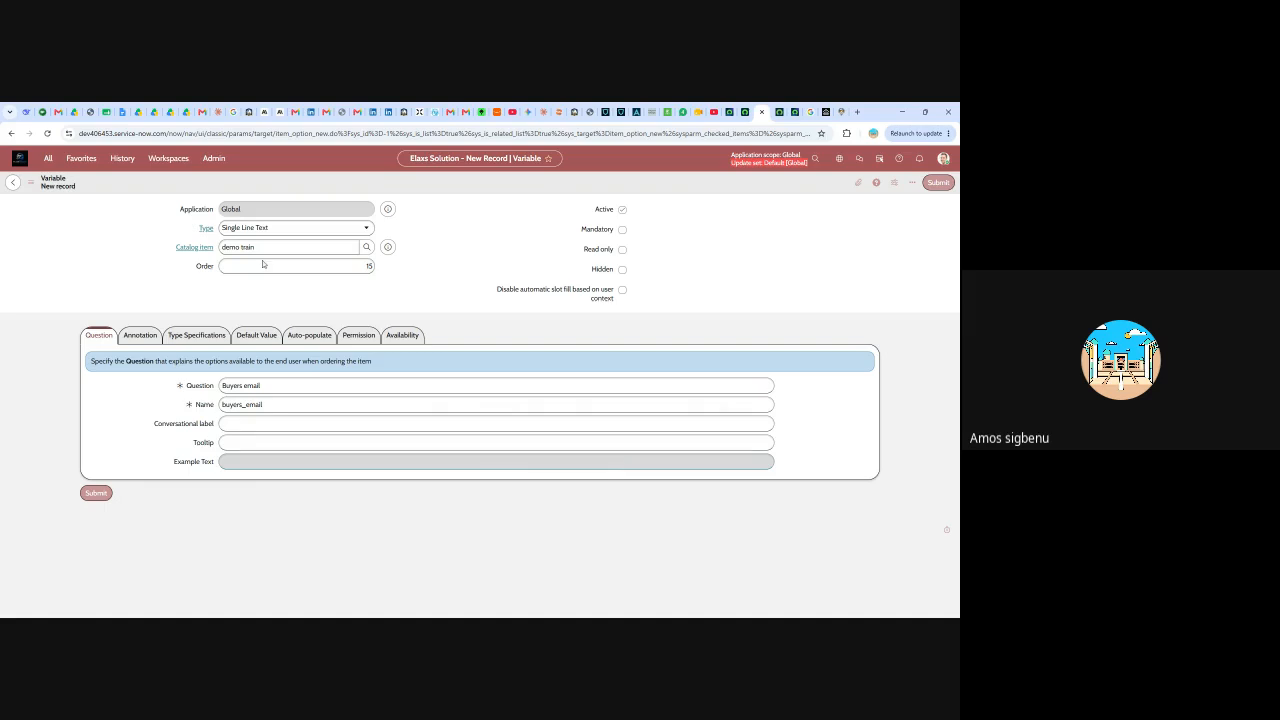
- Auto-populate the new variable from the "buyer mane" question using the User reference's Email field, and submit the variable
left_click(140, 339)
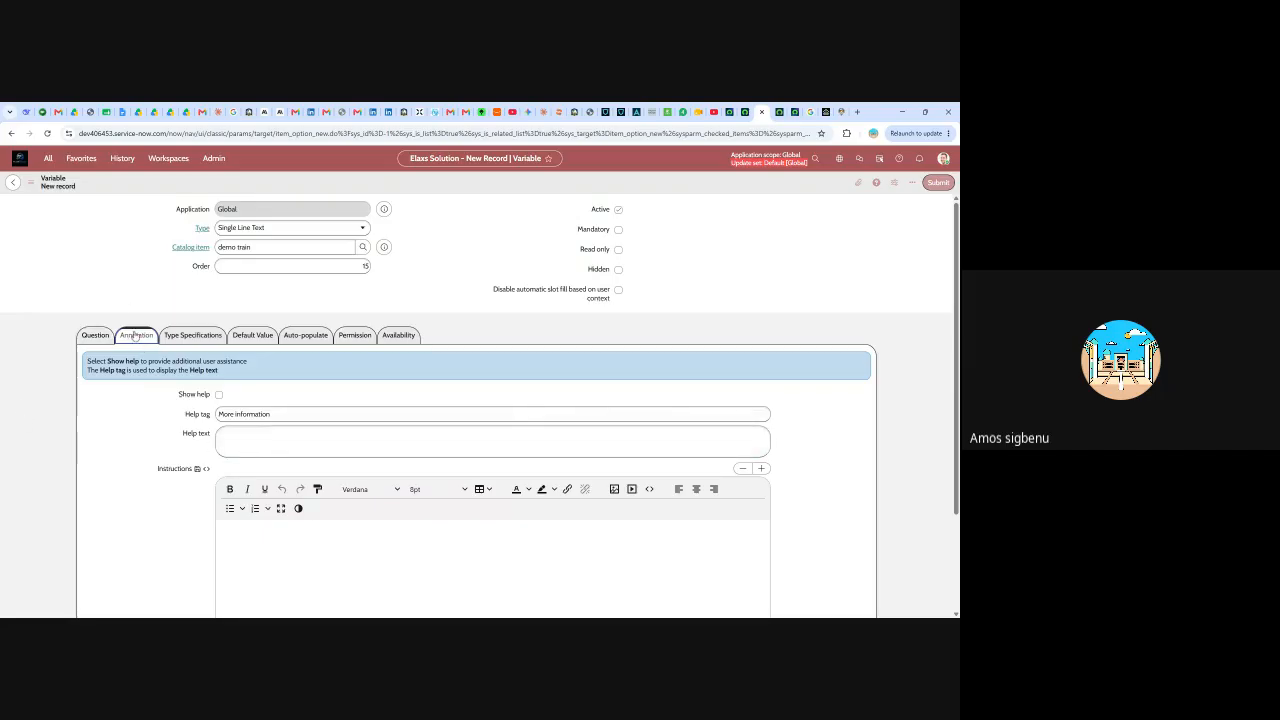
left_click(191, 340)
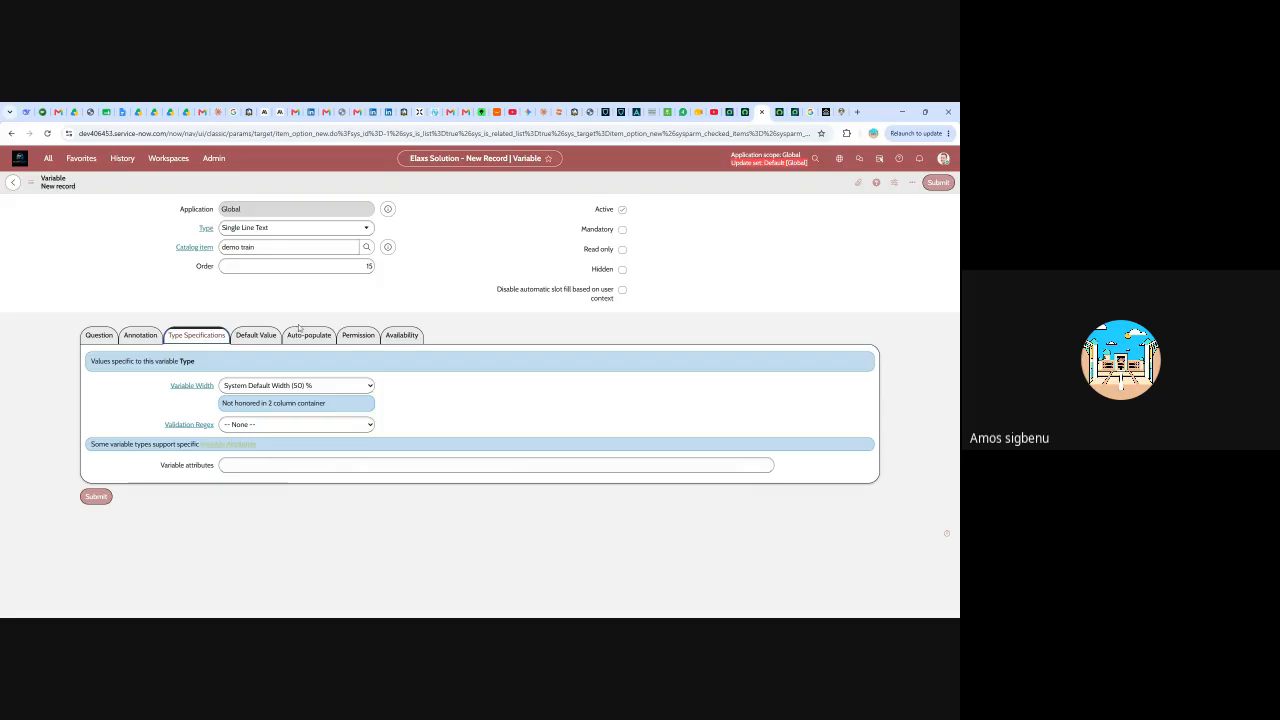
left_click(262, 337)
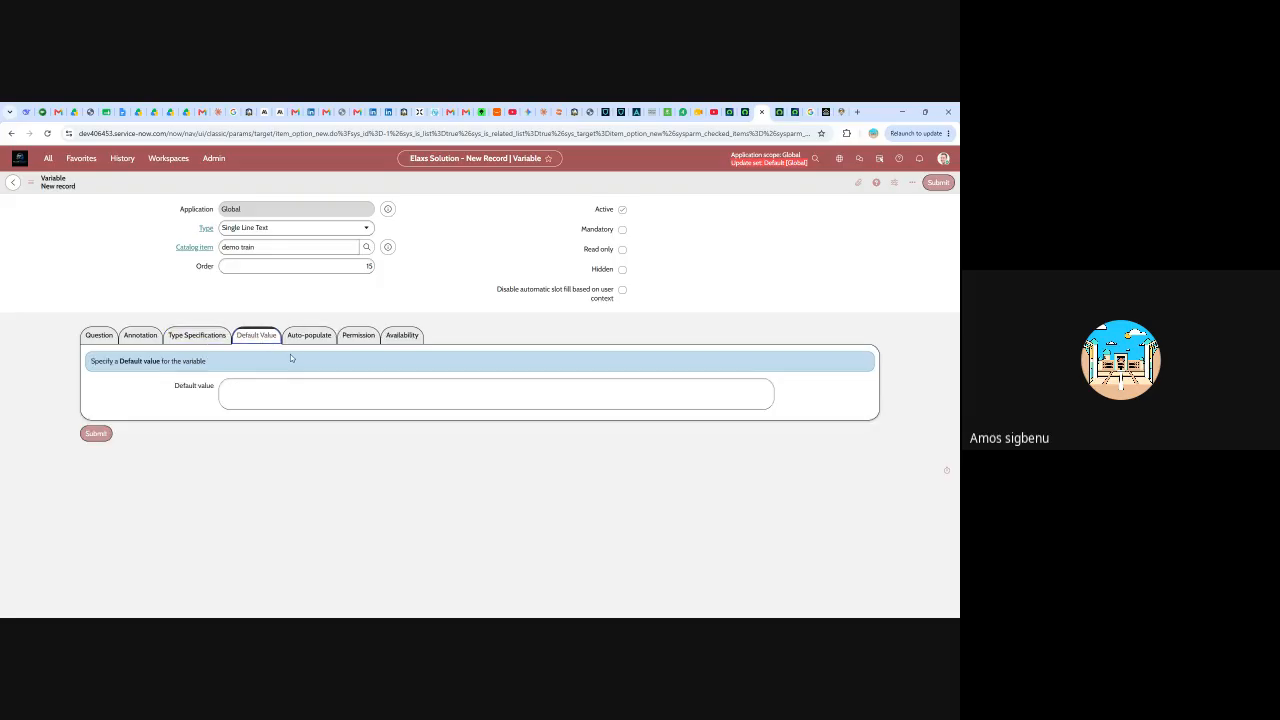
left_click(289, 340)
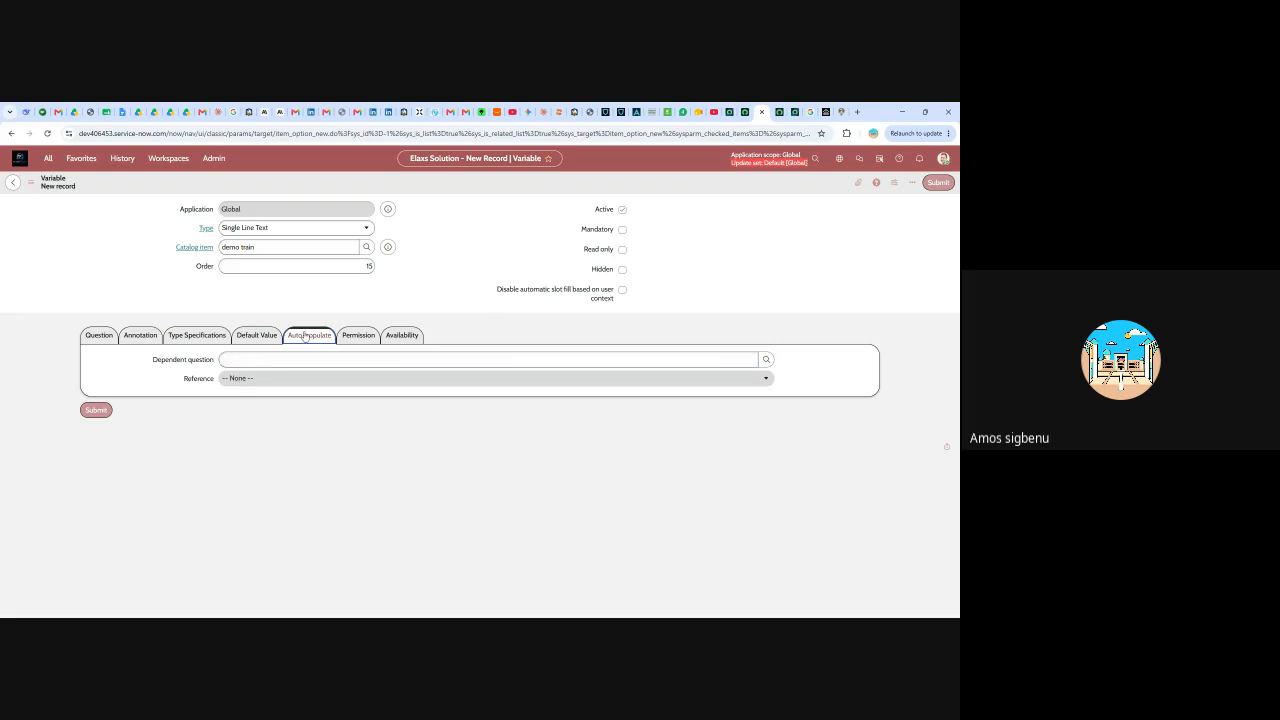
left_click(765, 361)
left_click(600, 445)
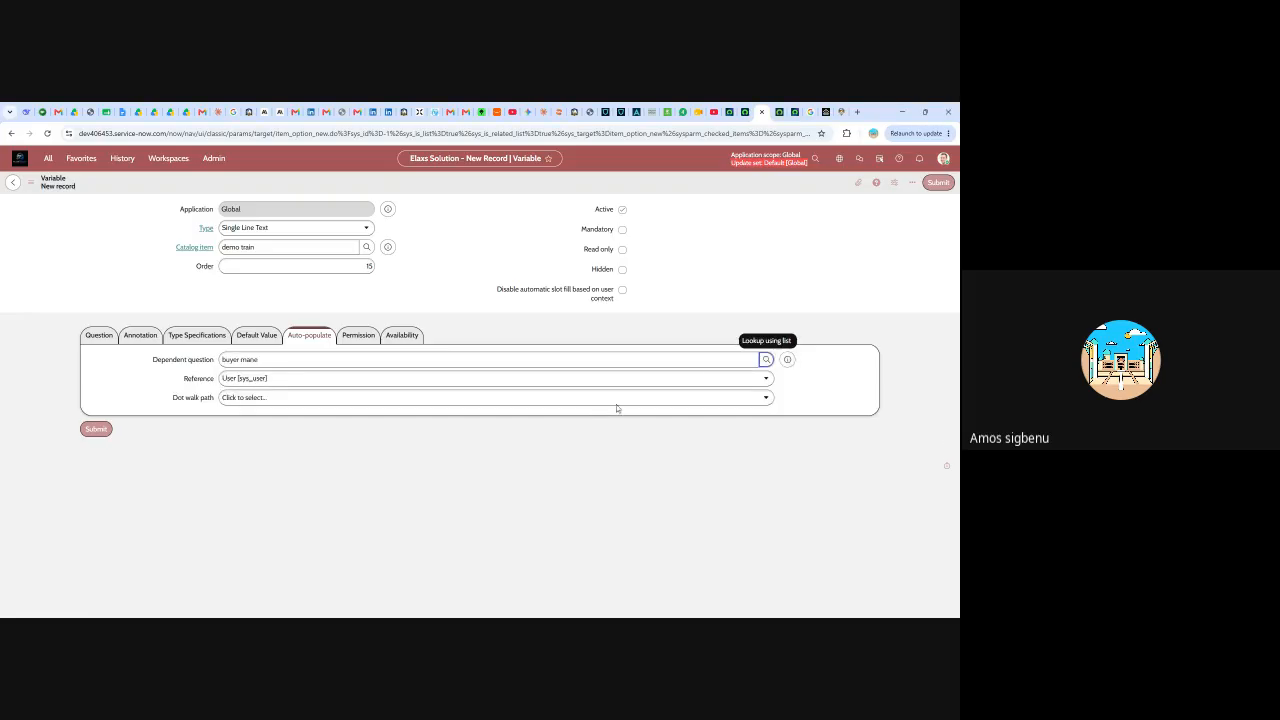
left_click(766, 398)
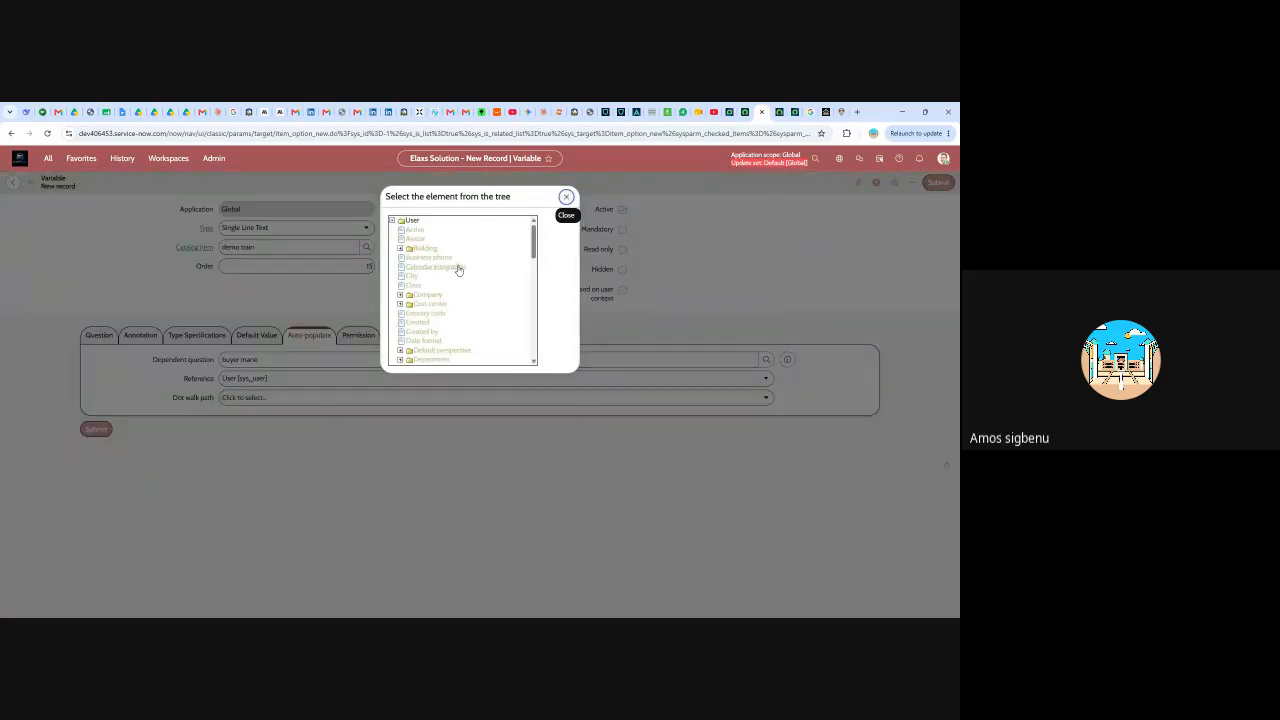
scroll(448, 246, "down", 1)
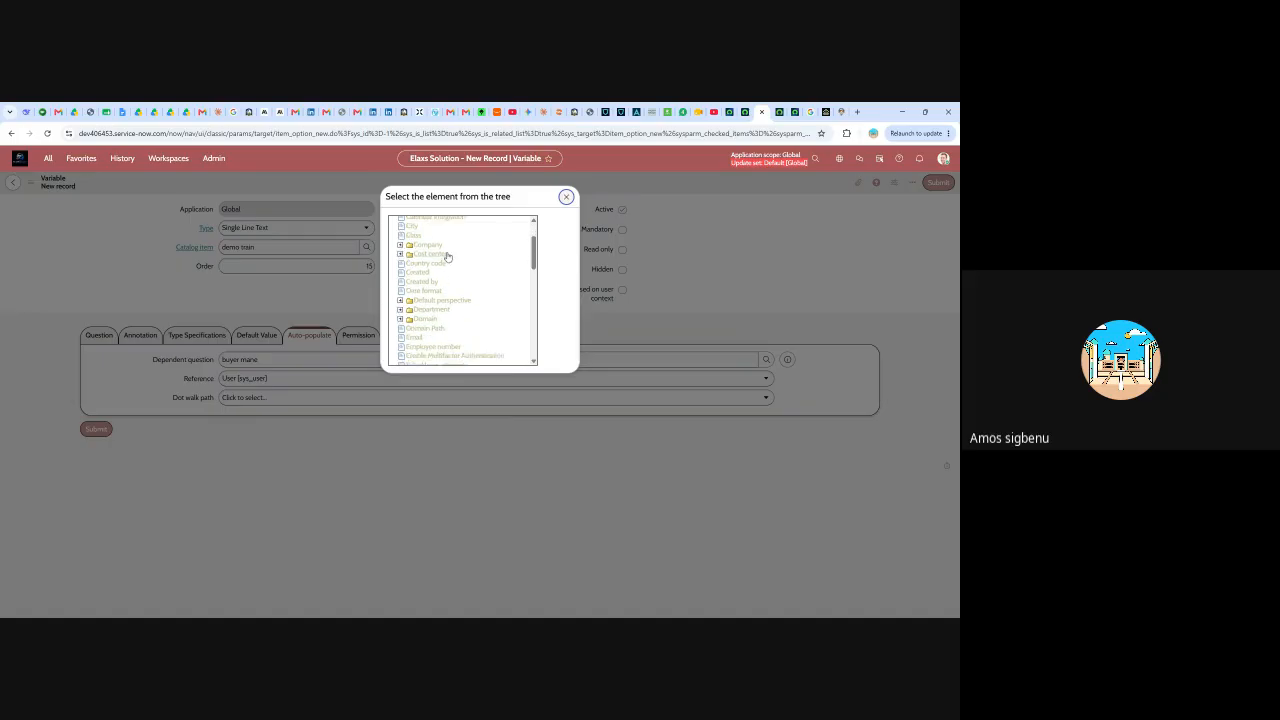
left_click(412, 338)
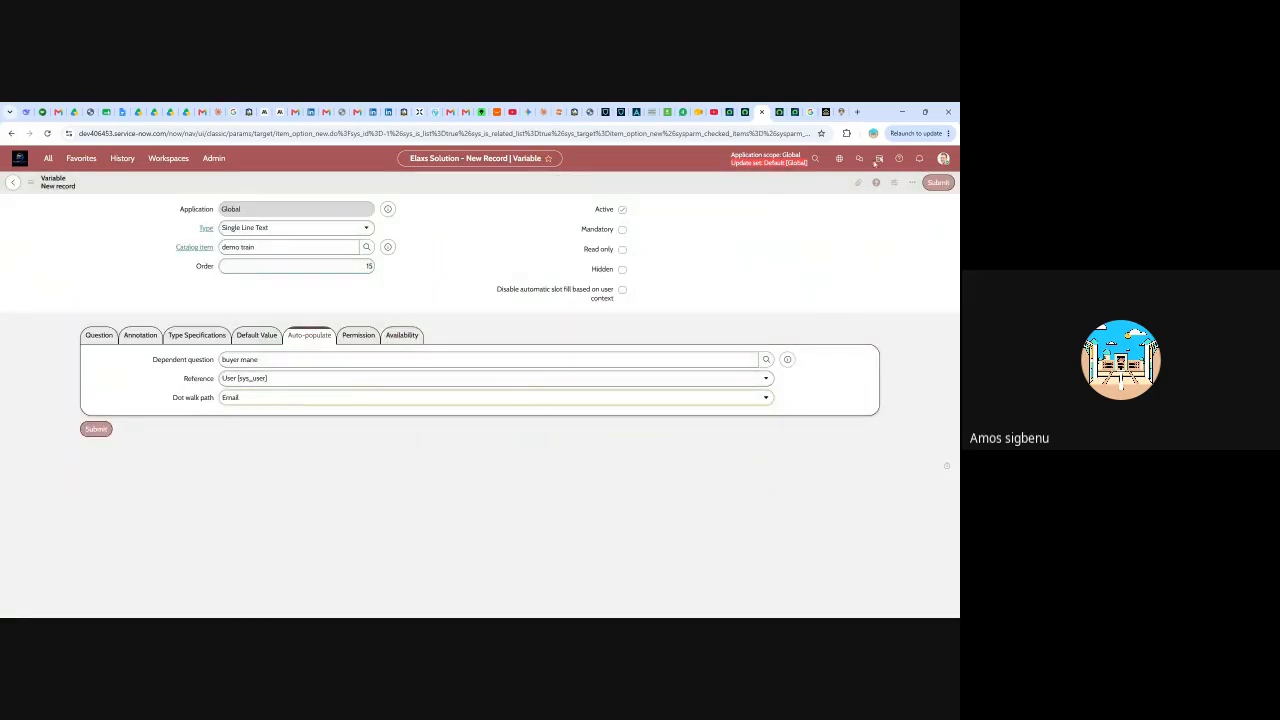
left_click(938, 184)
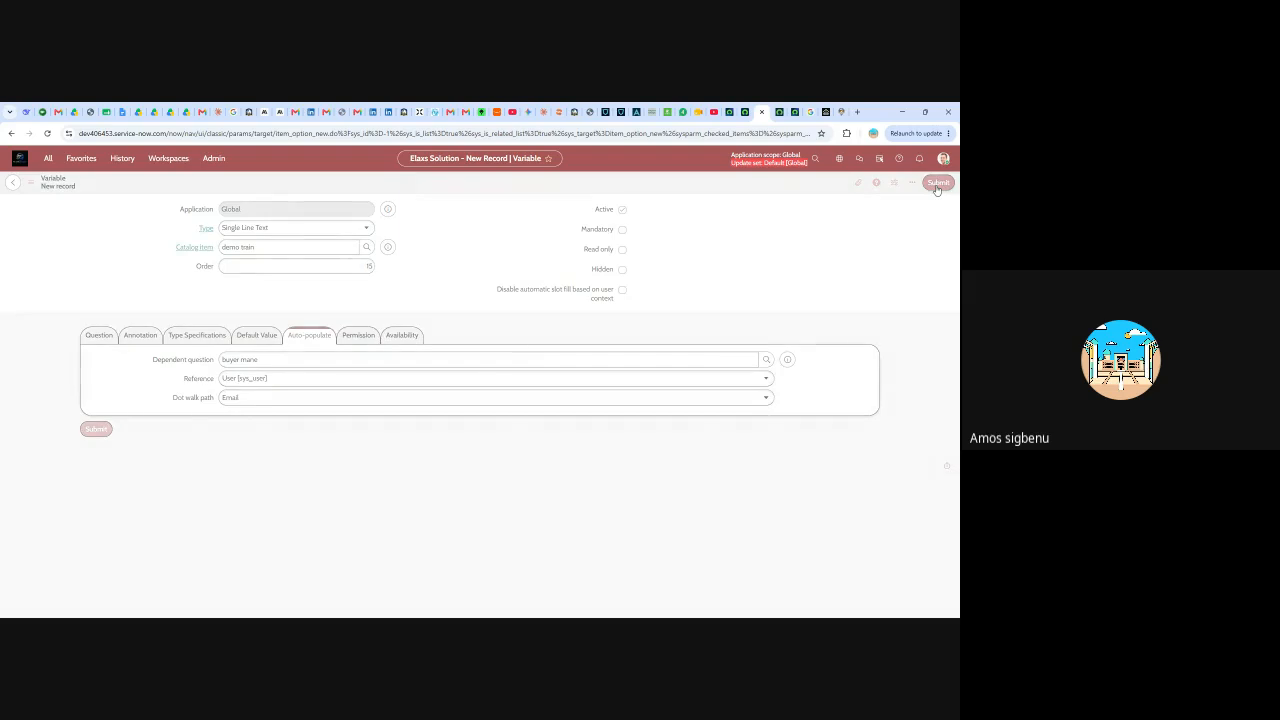
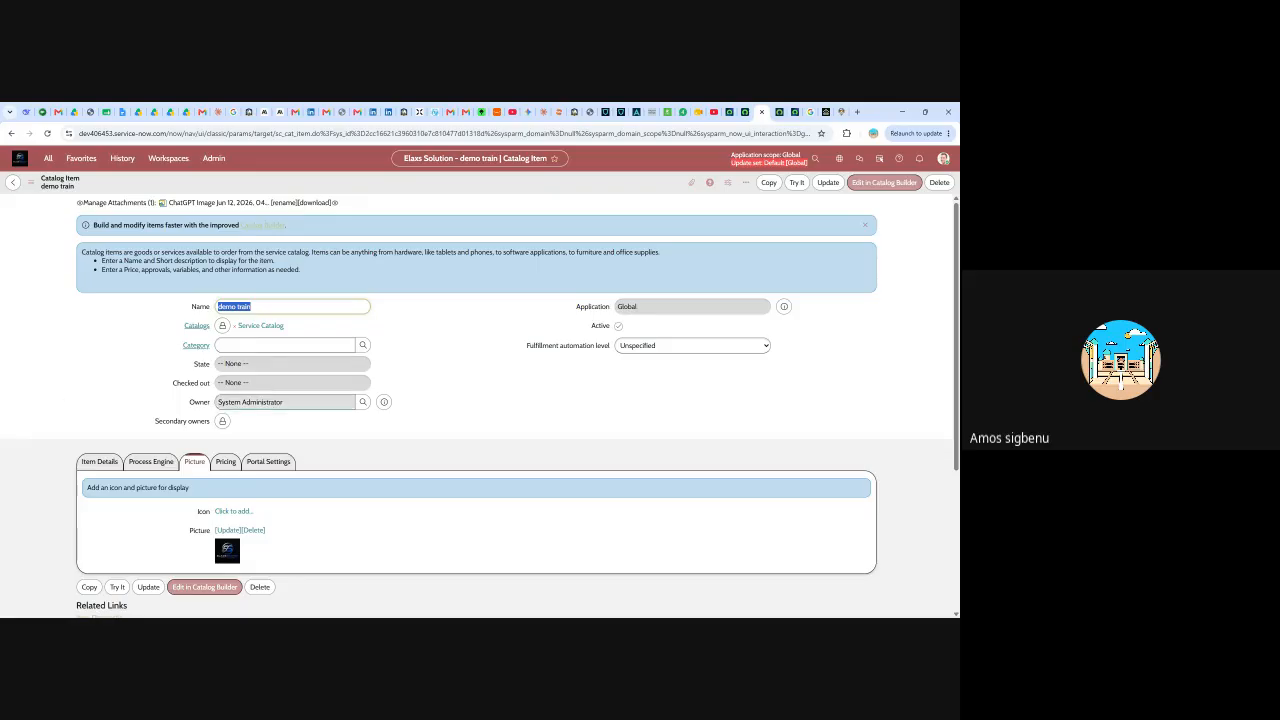
- Preview demo train's order form, test the email auto-population by choosing User 9 as buyer, and reload the form
scroll(288, 391, "down", 2)
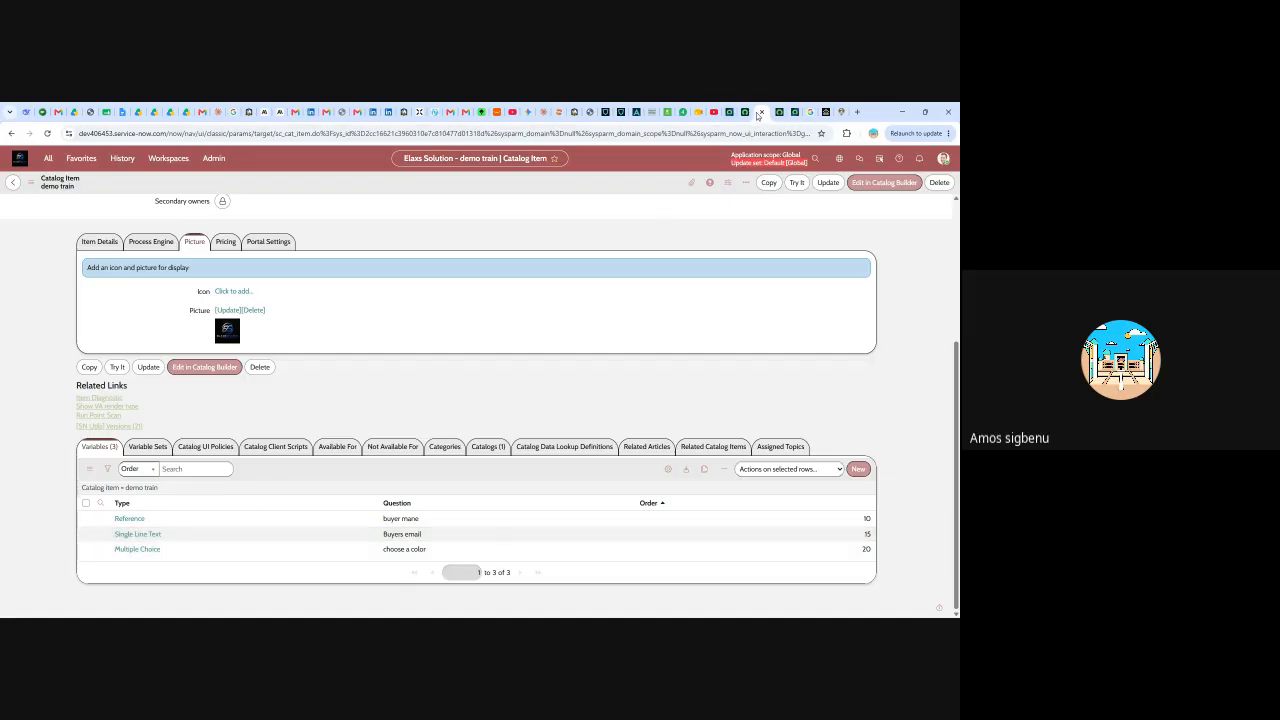
right_click(795, 187)
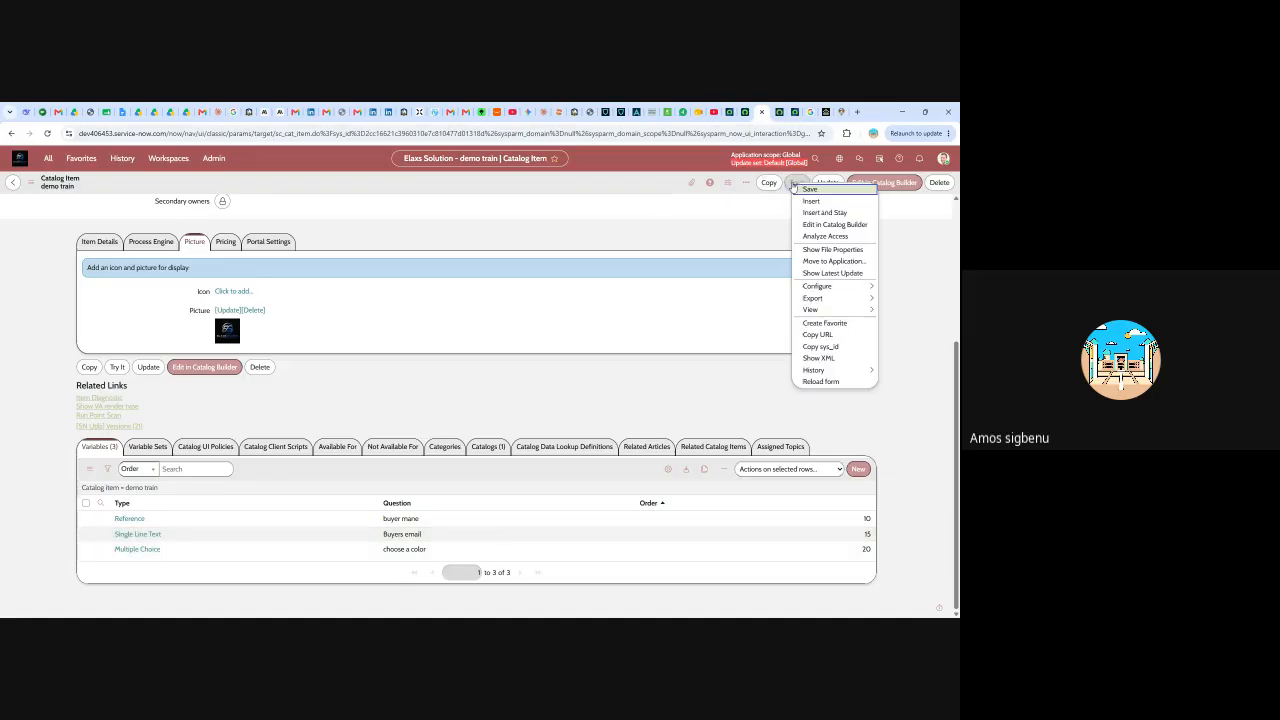
left_click(615, 188)
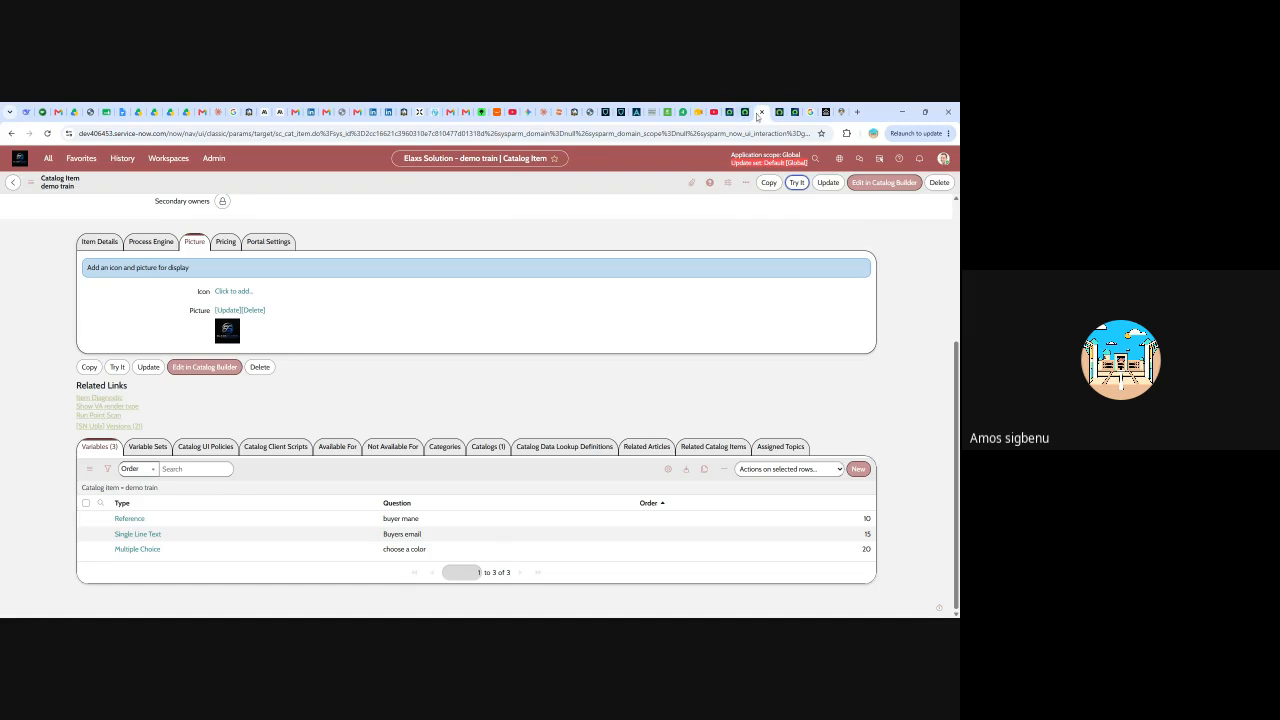
left_click(760, 112)
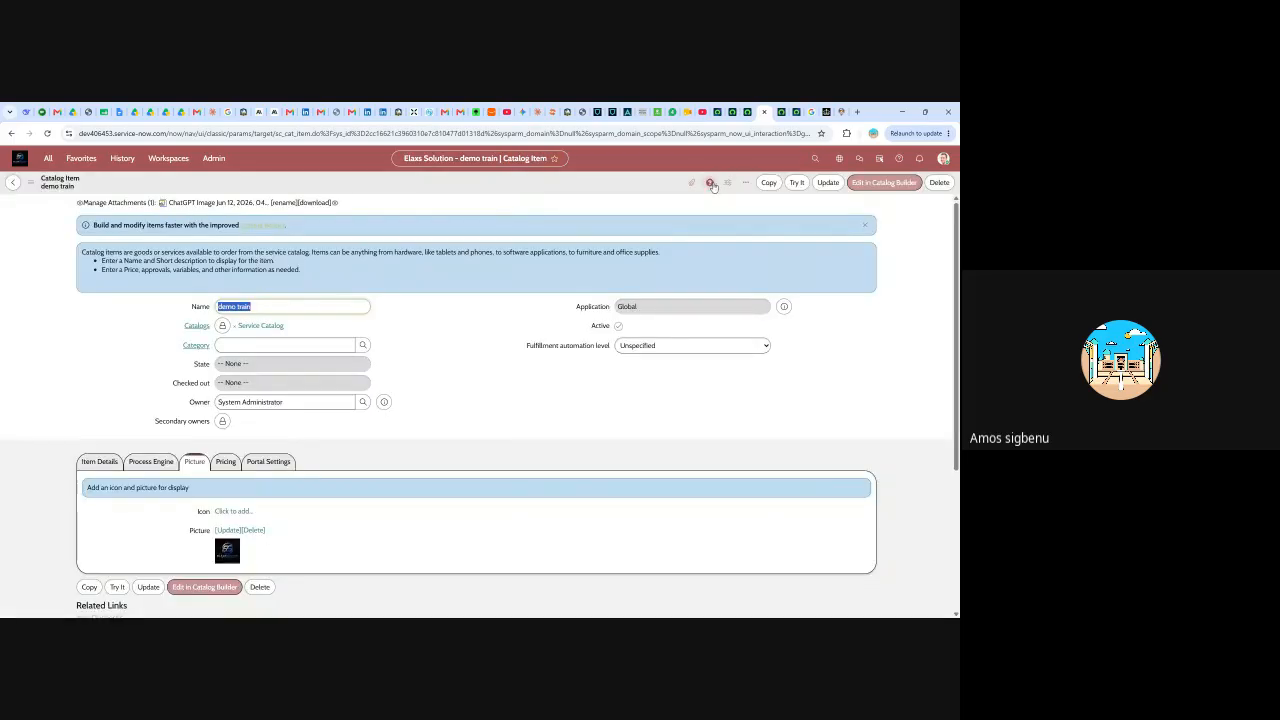
left_click(793, 184)
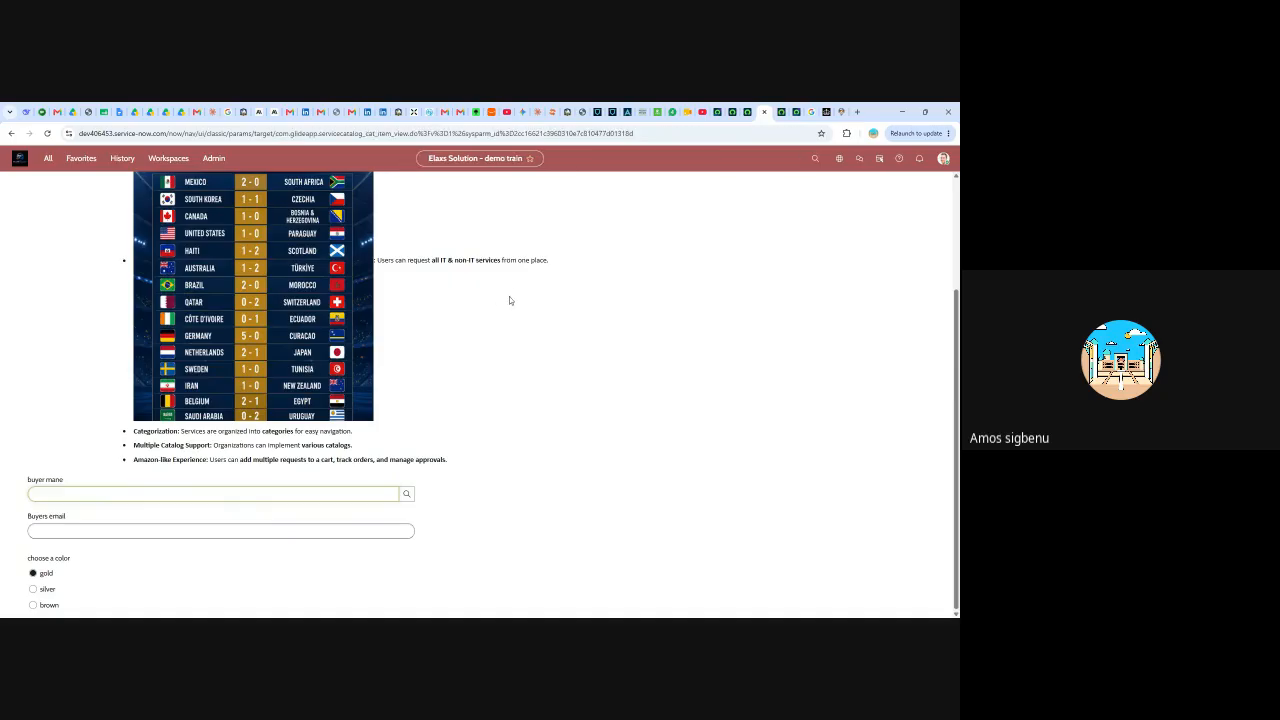
left_click(407, 475)
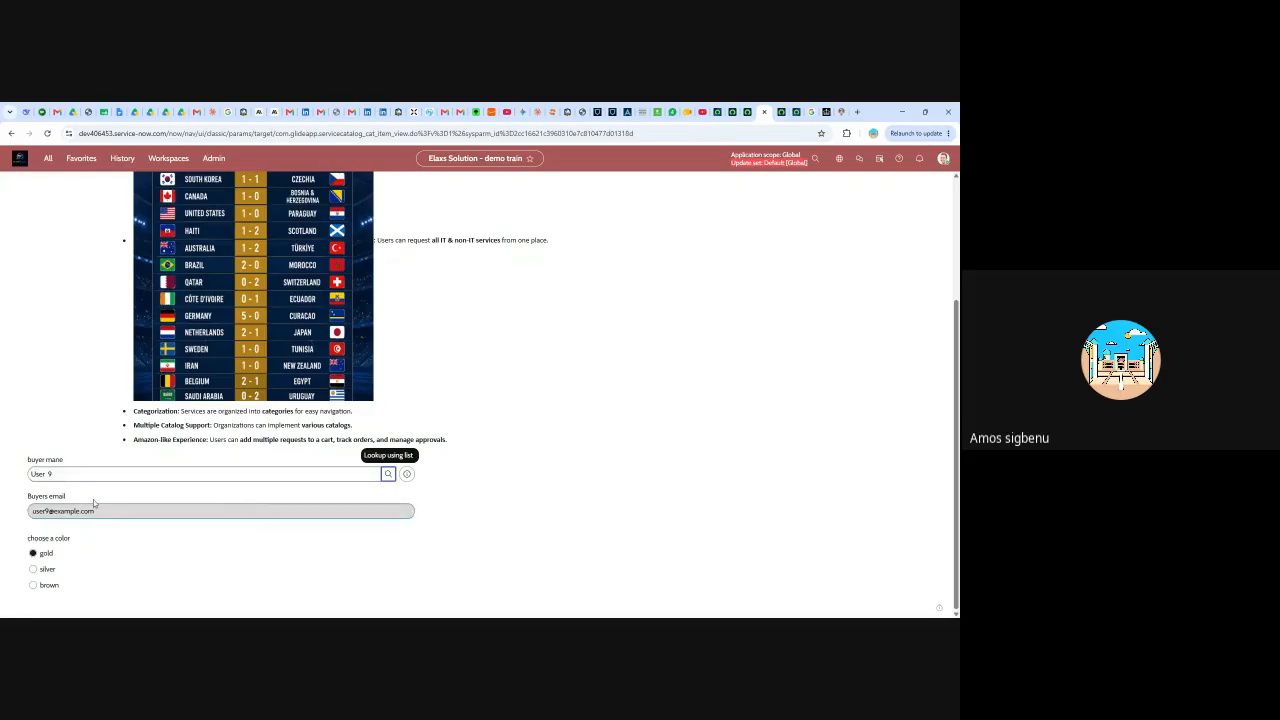
left_click(47, 135)
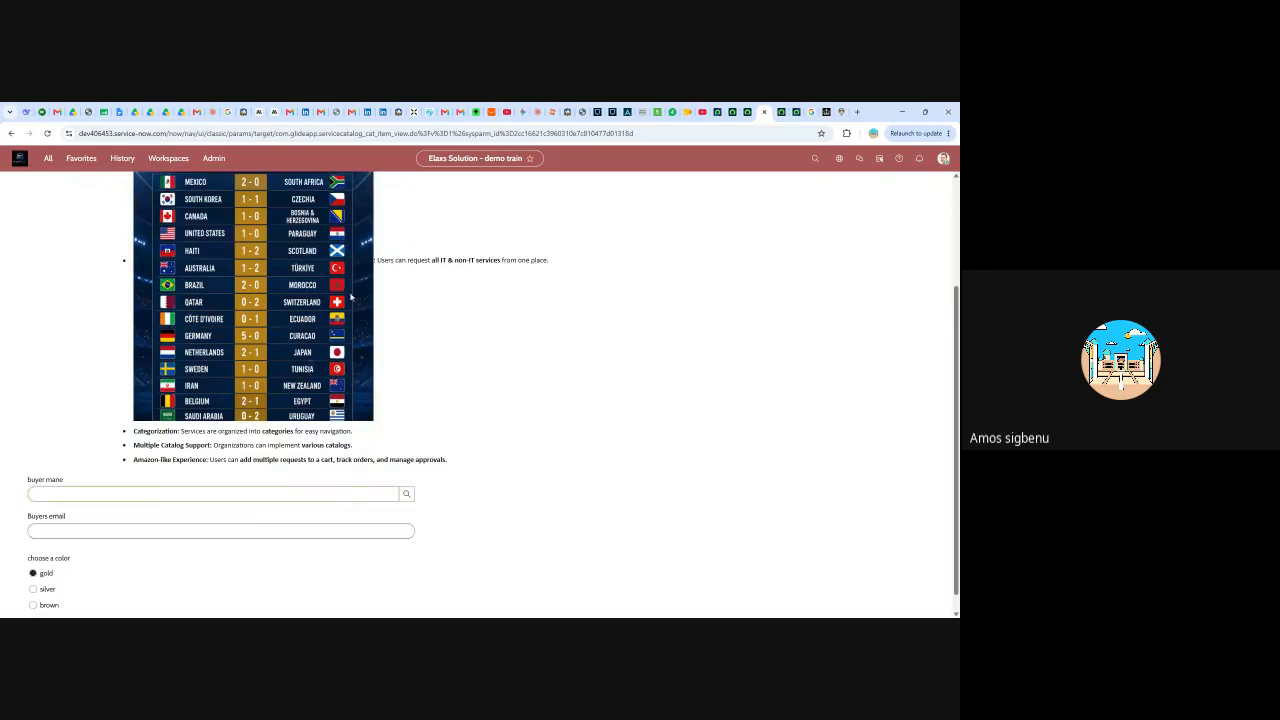
- Delete the World Cup image from demo train's description, save the item and preview its order form
left_click(745, 111)
scroll(473, 286, "up", 2)
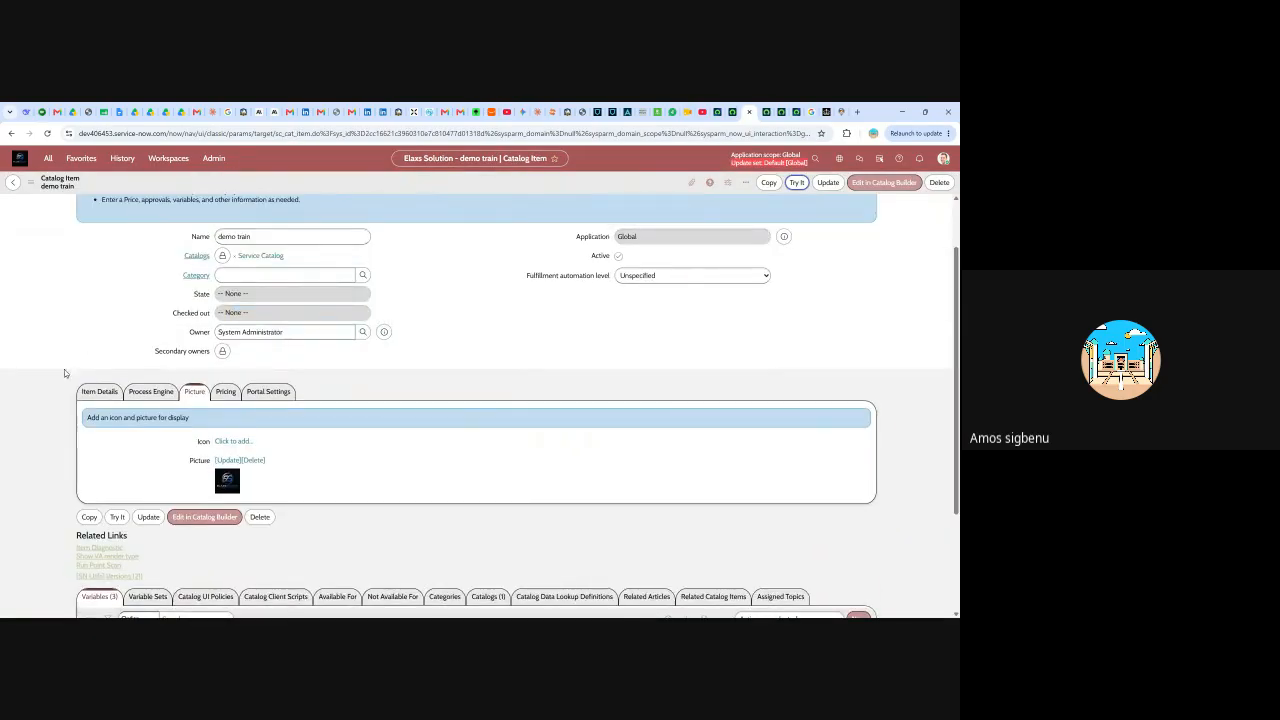
left_click(95, 391)
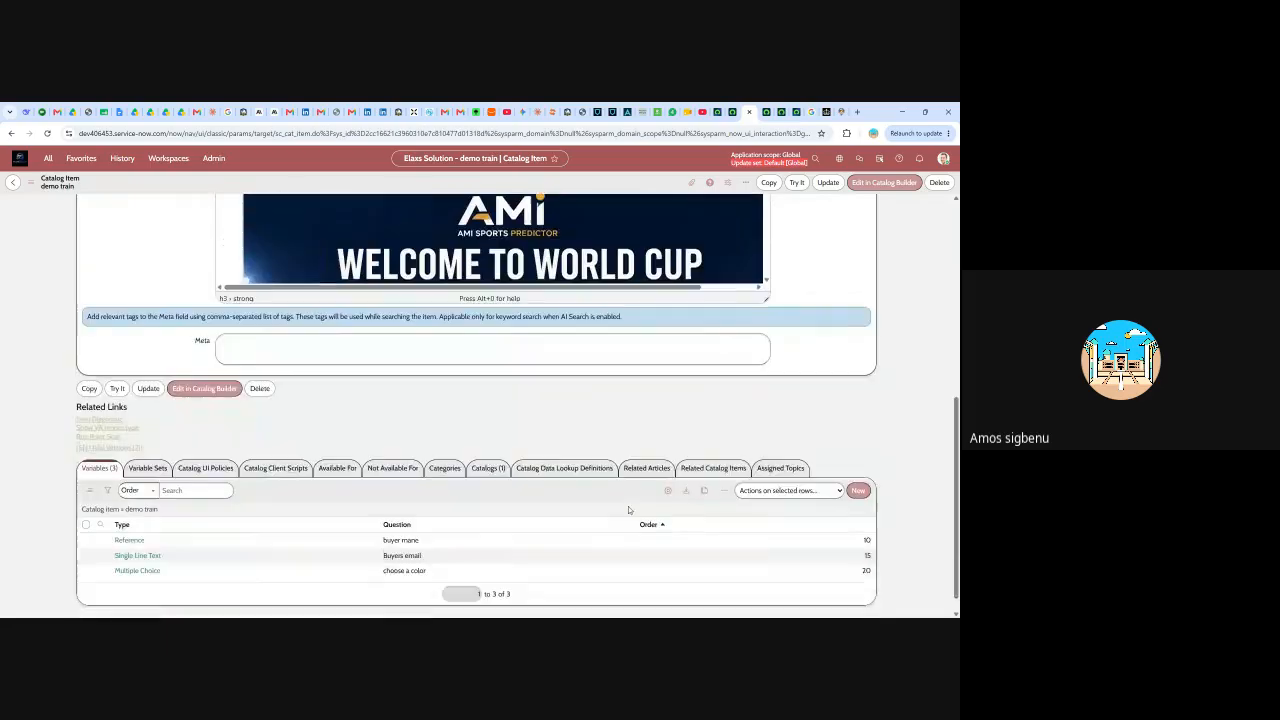
scroll(503, 395, "down", 10)
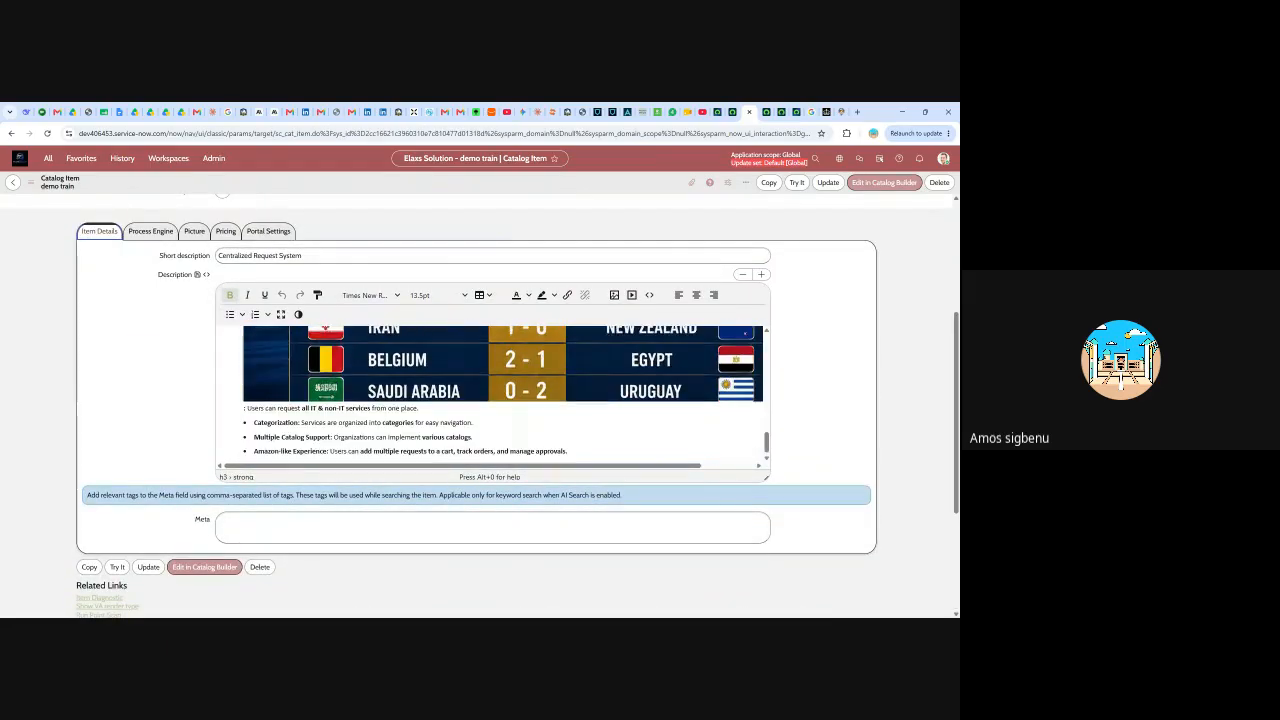
left_click(245, 357)
key("BackSpace")
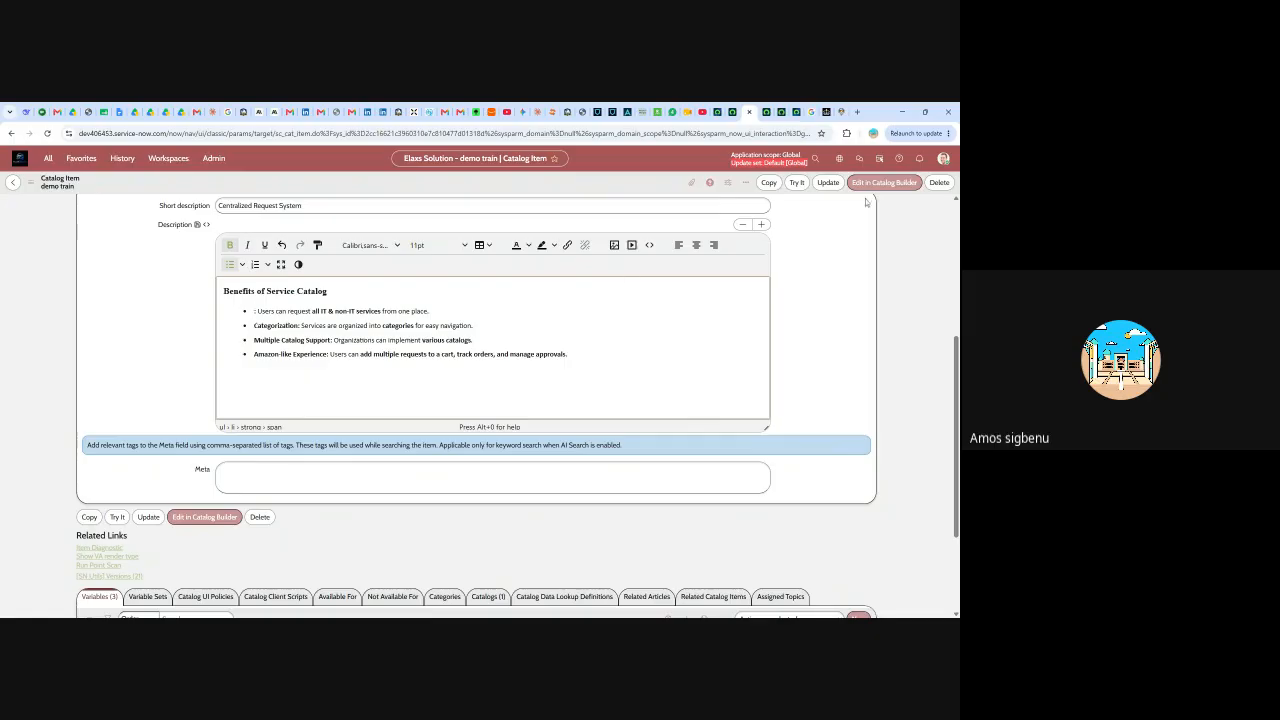
left_click(828, 182)
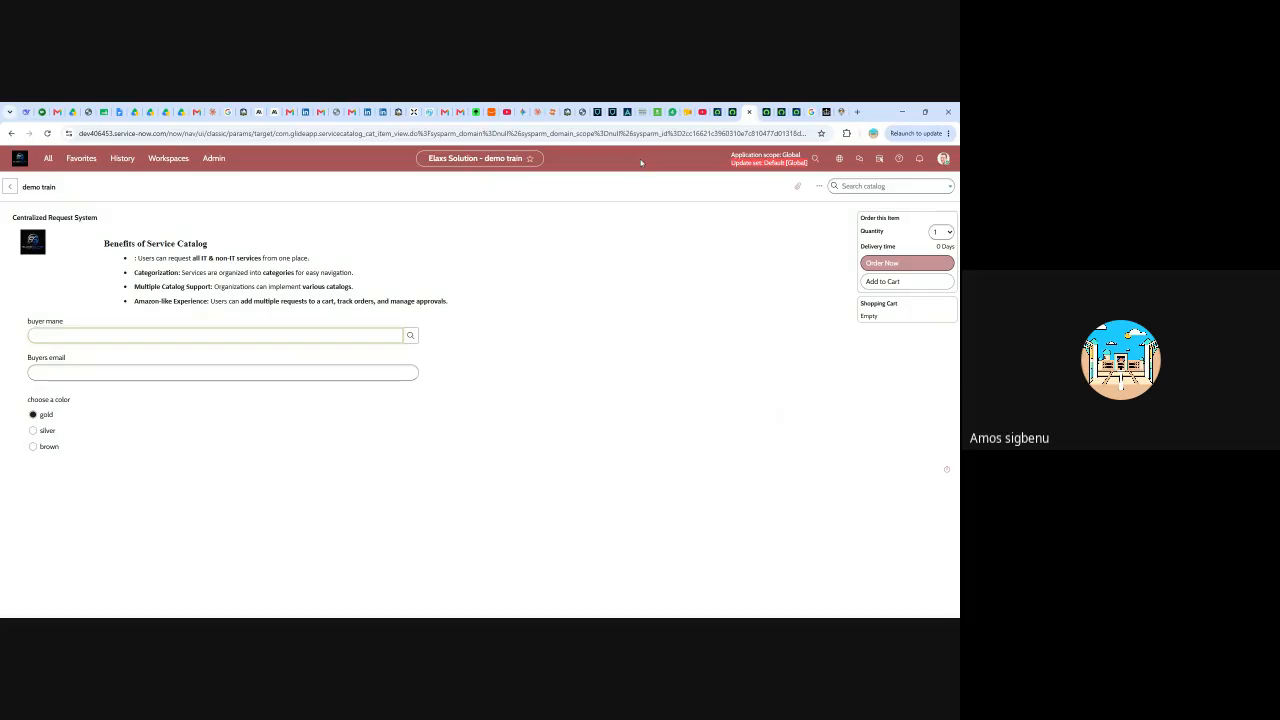
- Reopen the demo train catalog item record from the recently visited records and go to its variables list
left_click(731, 111)
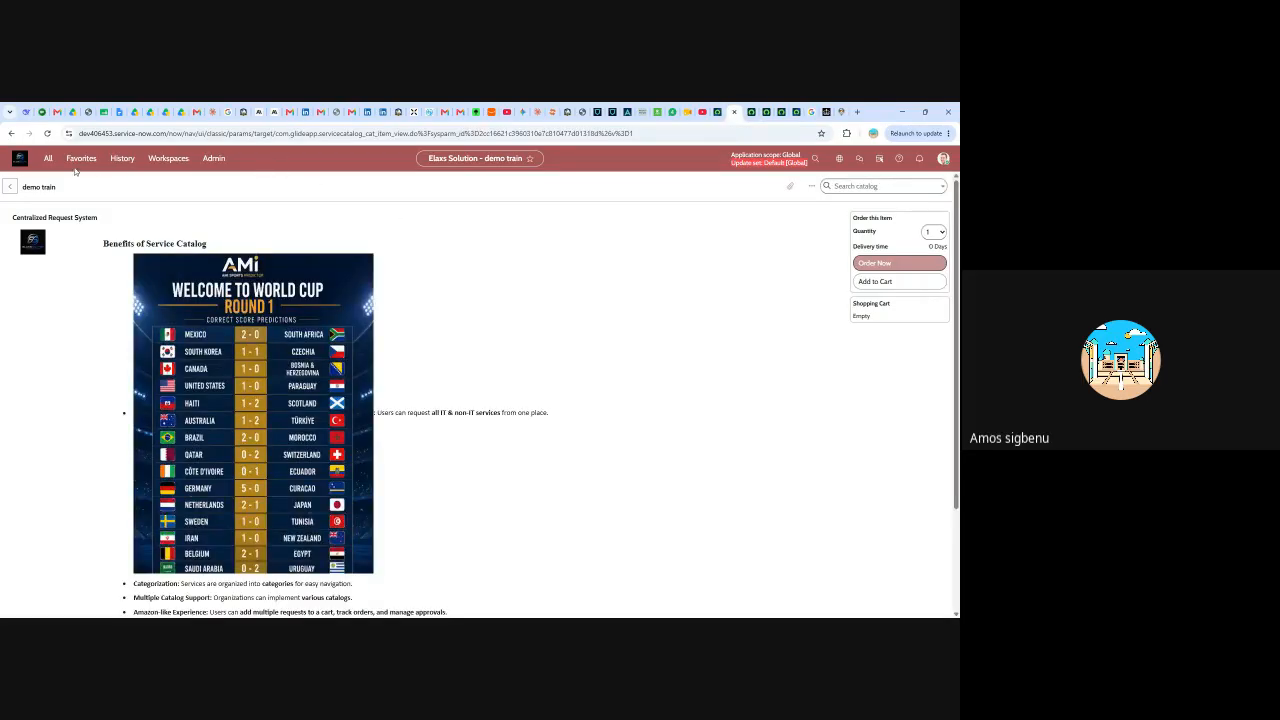
left_click(120, 160)
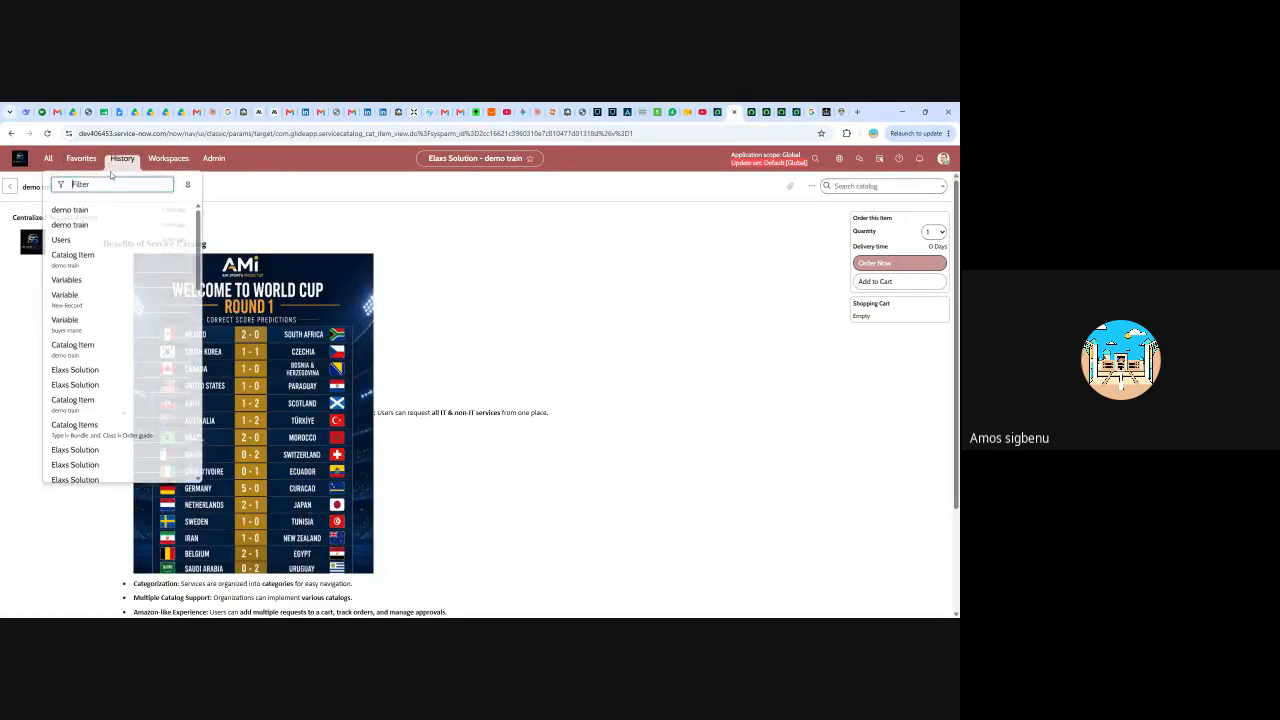
left_click(73, 254)
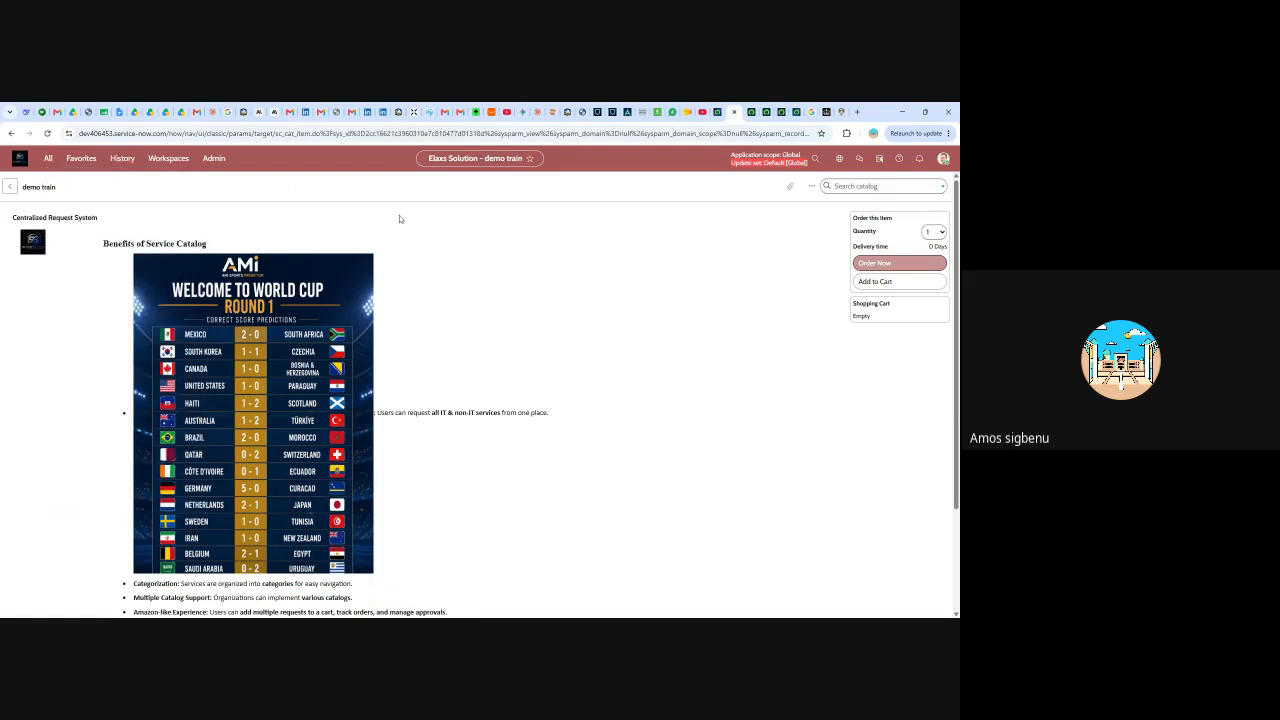
scroll(343, 357, "down", 3)
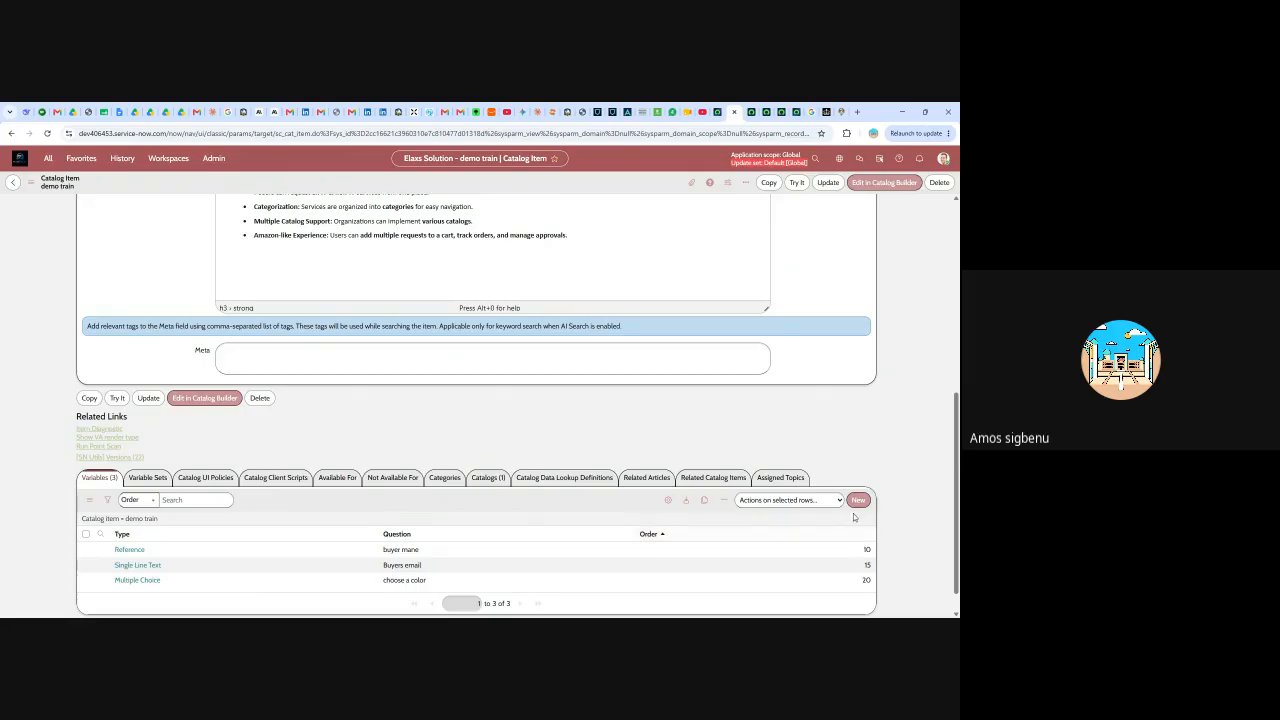
- Create a new demo train variable with order 17, question "Buyers department" and name buyers_department
left_click(857, 500)
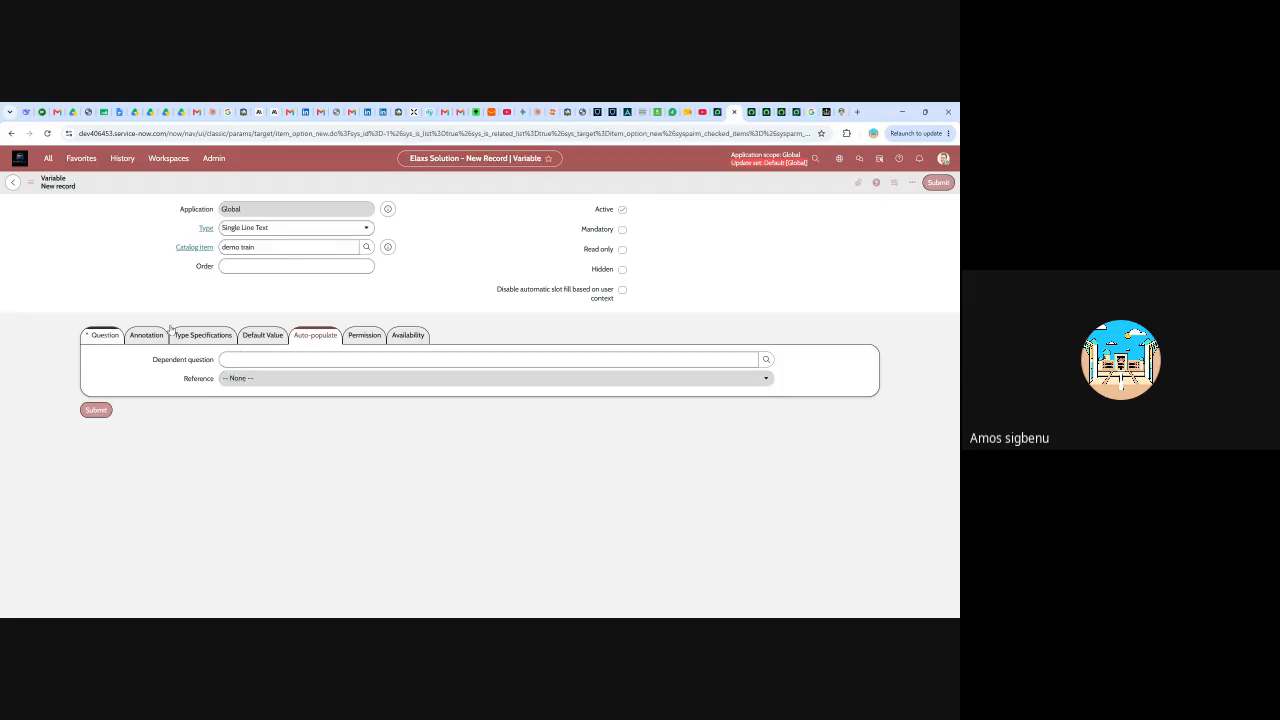
left_click(350, 263)
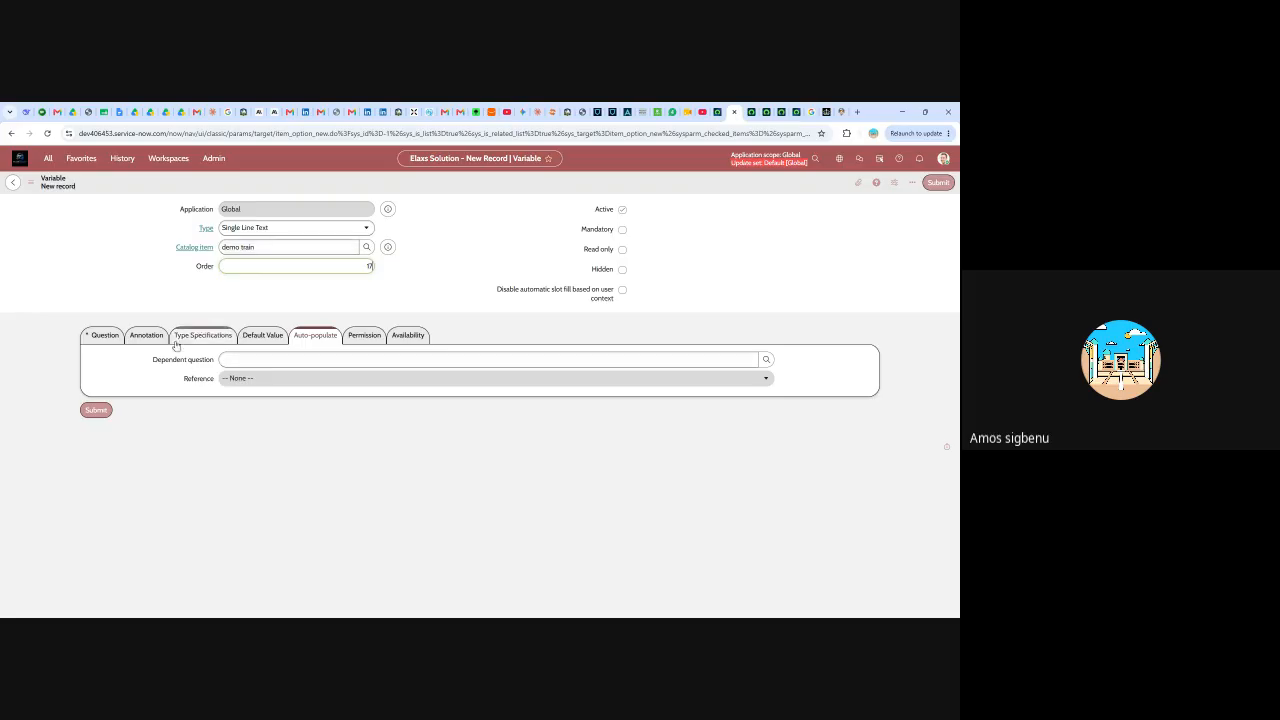
left_click(106, 336)
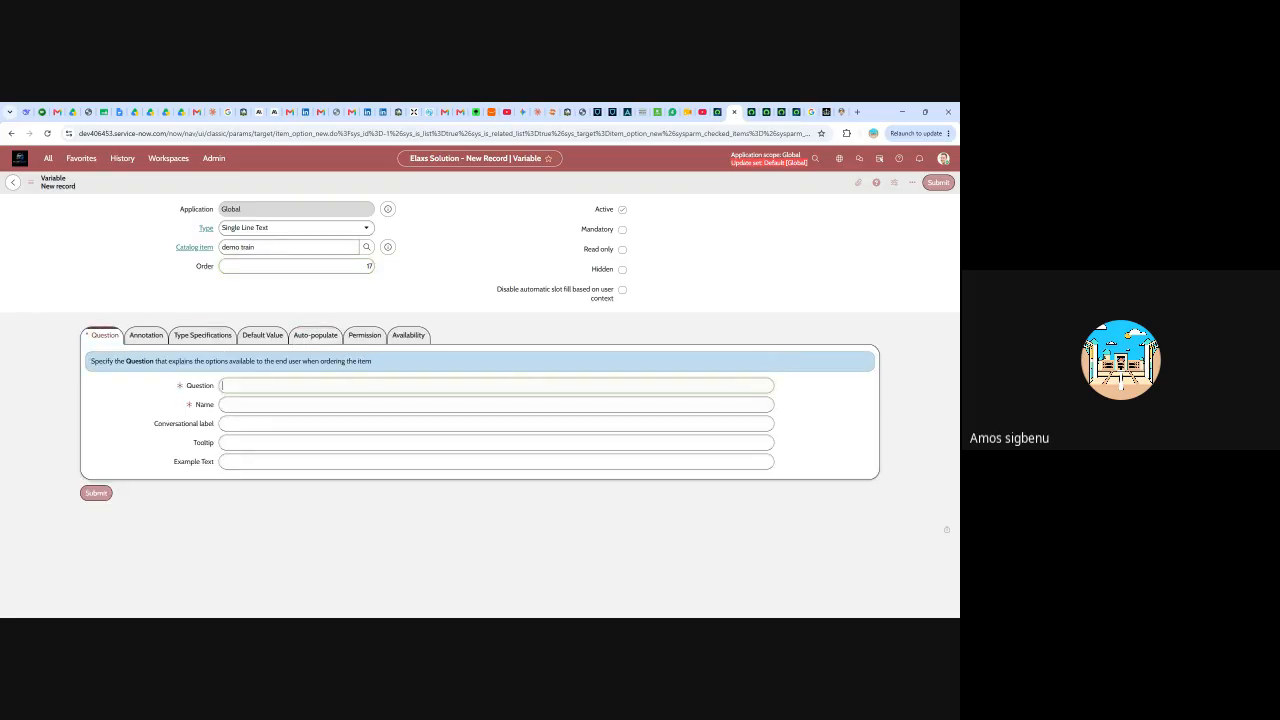
type("Buyers department")
left_click(300, 404)
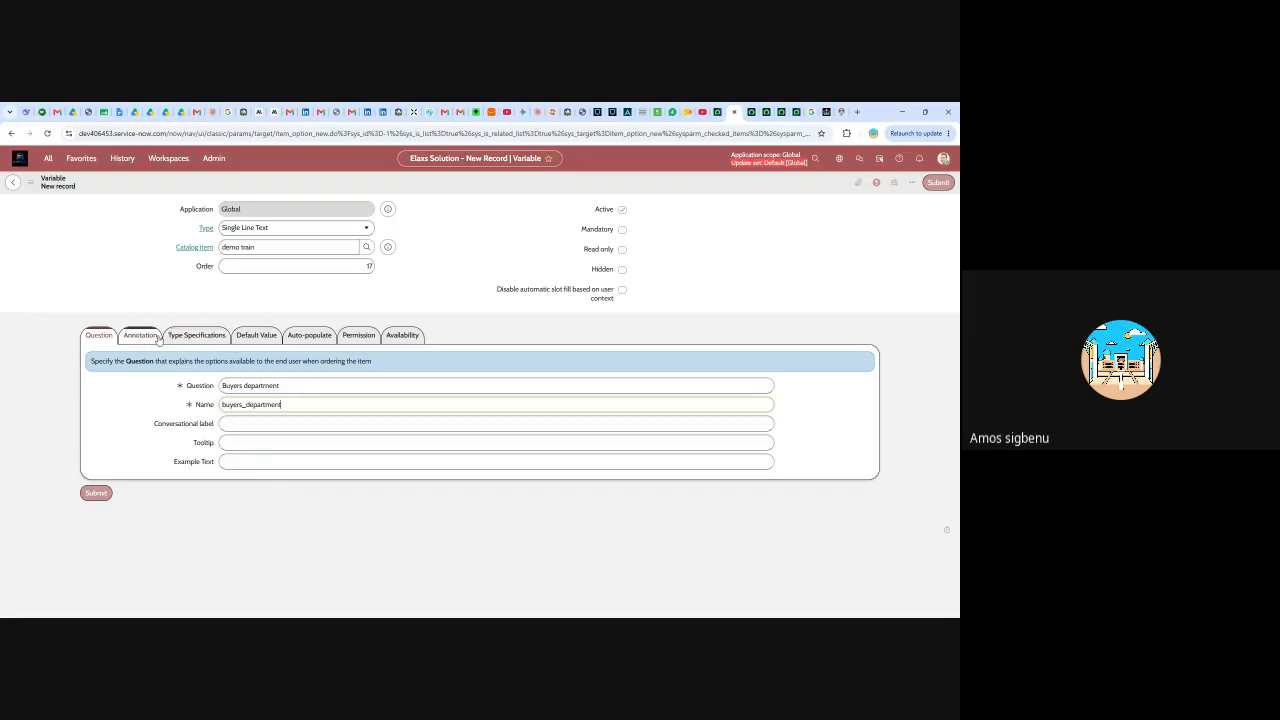
- Auto-populate the new variable from the "buyer mane" question using the User reference's Department field
left_click(312, 341)
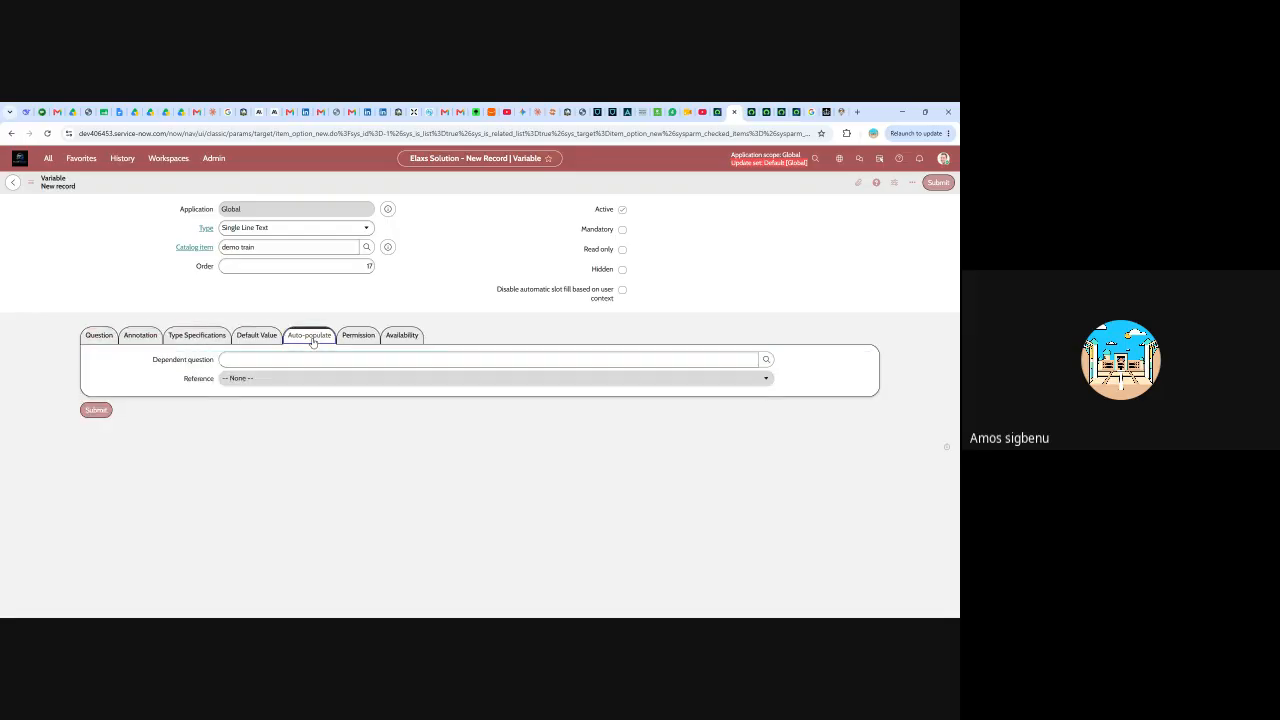
left_click(766, 359)
left_click(578, 463)
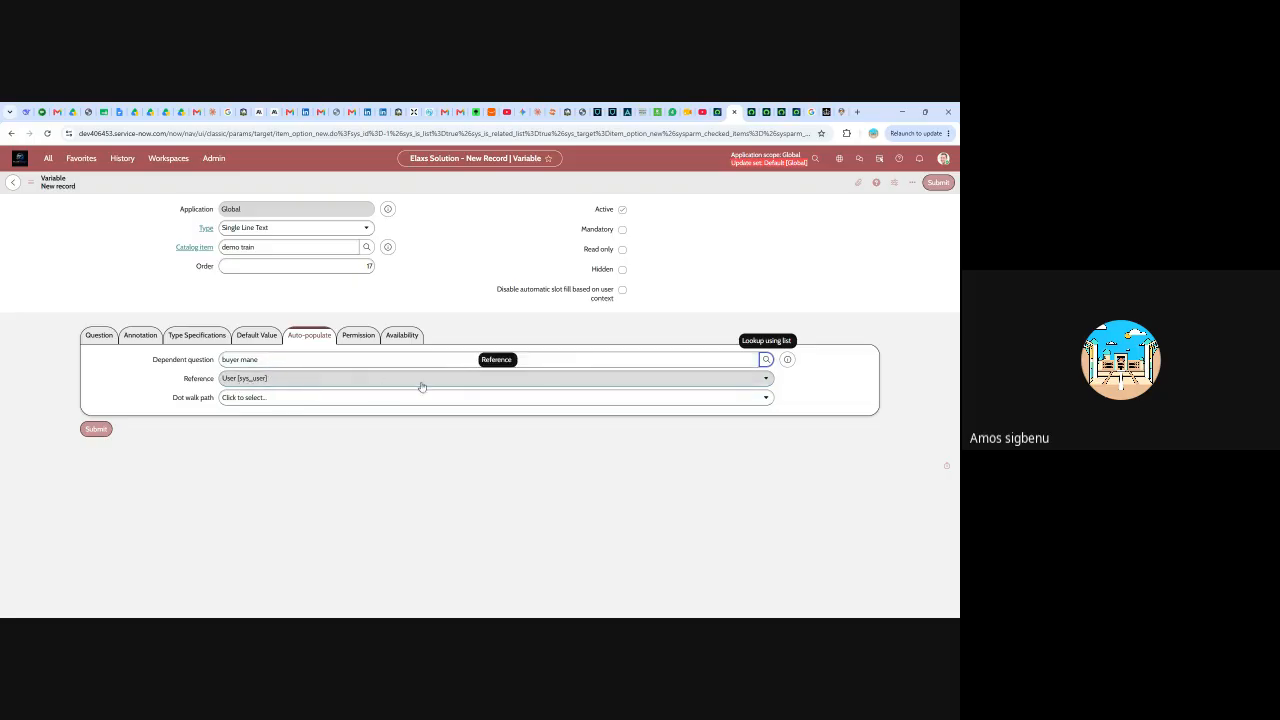
left_click(311, 399)
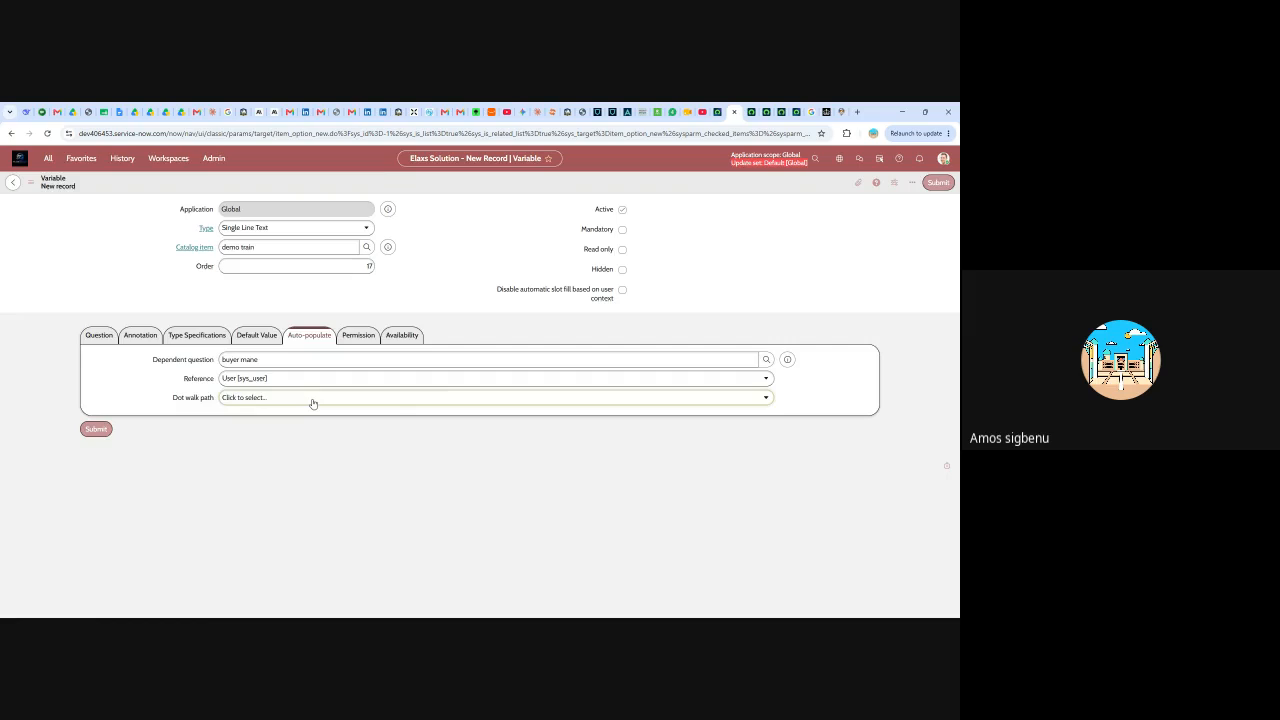
scroll(440, 275, "down", 2)
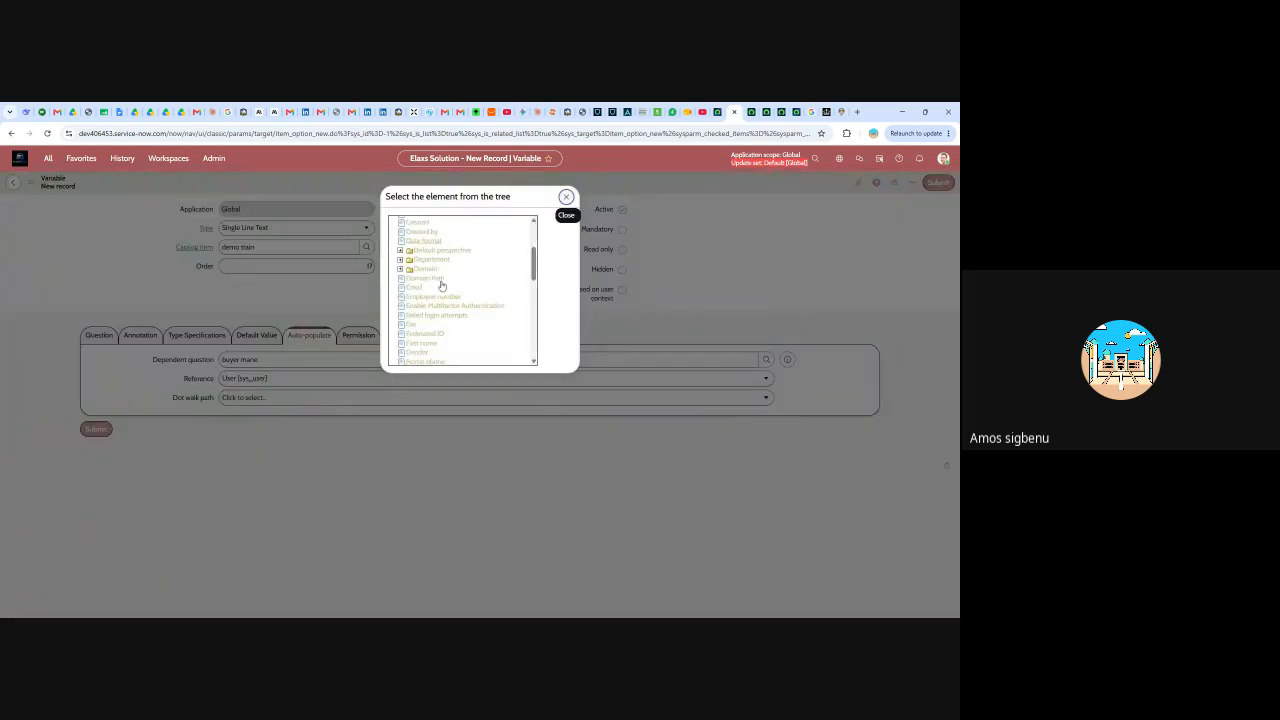
scroll(443, 288, "down", 2)
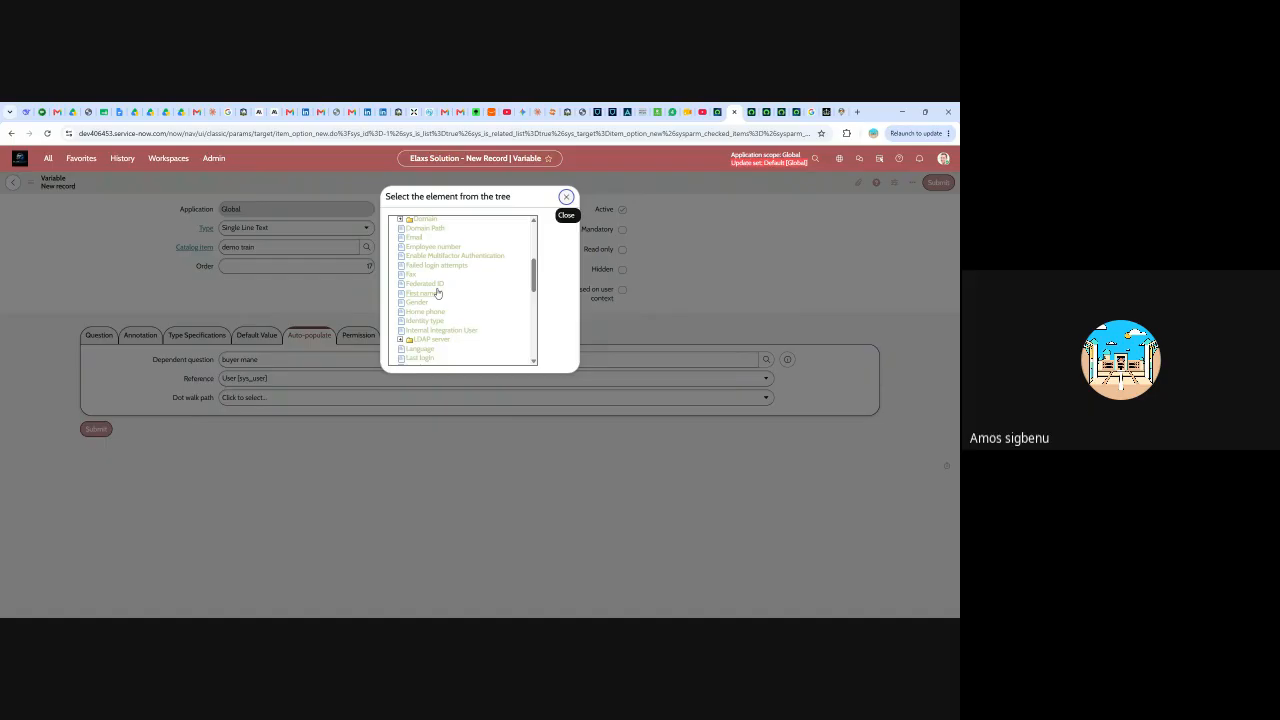
scroll(437, 292, "up", 2)
left_click(425, 260)
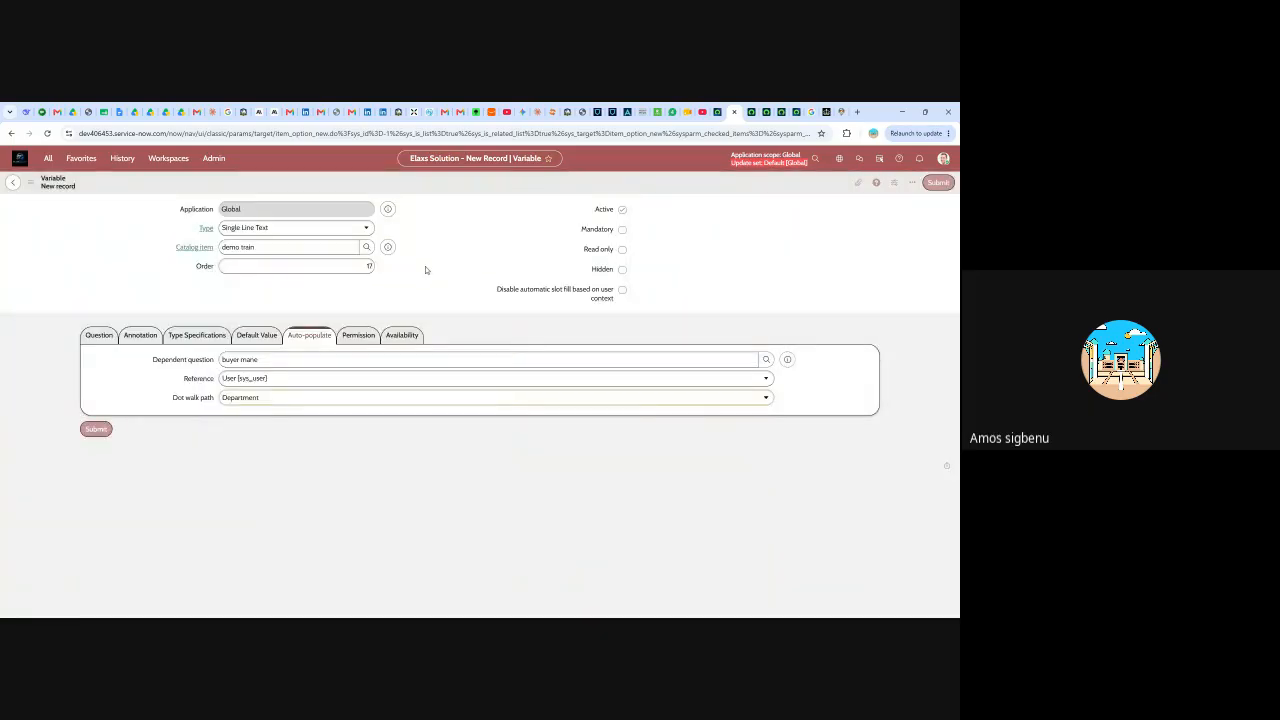
- Save the Buyers department variable and update it to return to the demo train catalog item
right_click(660, 189)
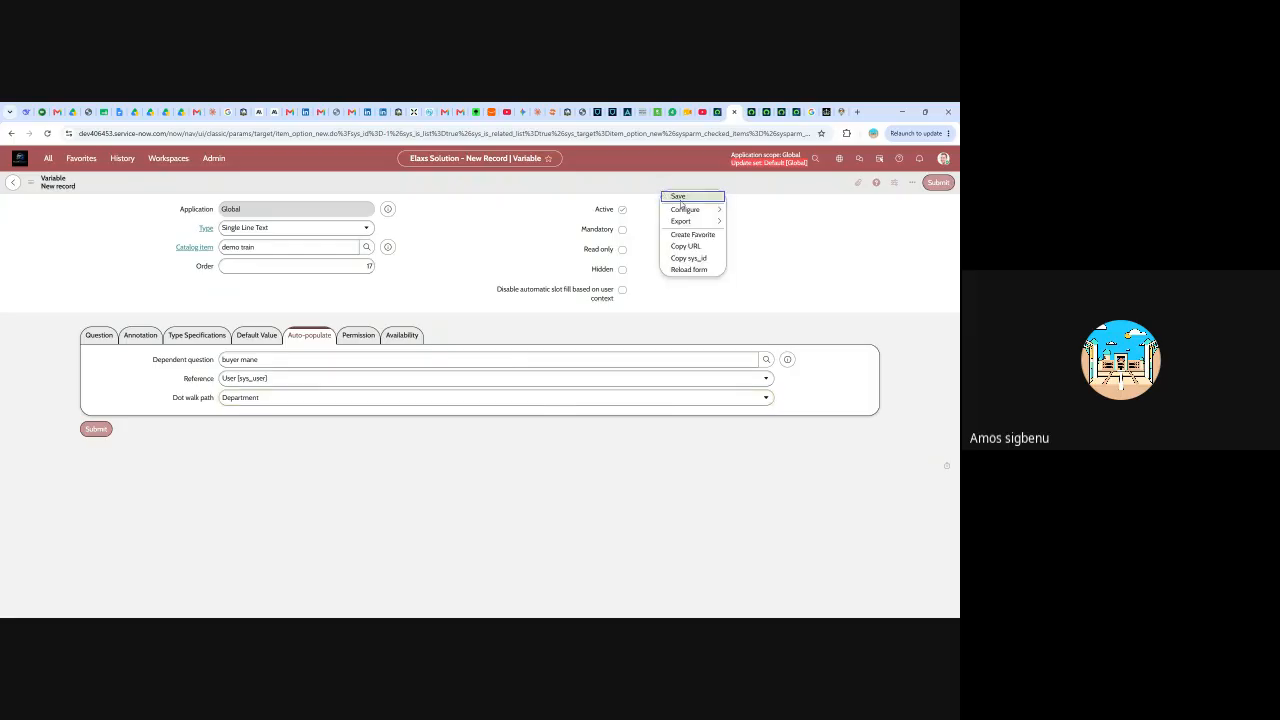
left_click(680, 199)
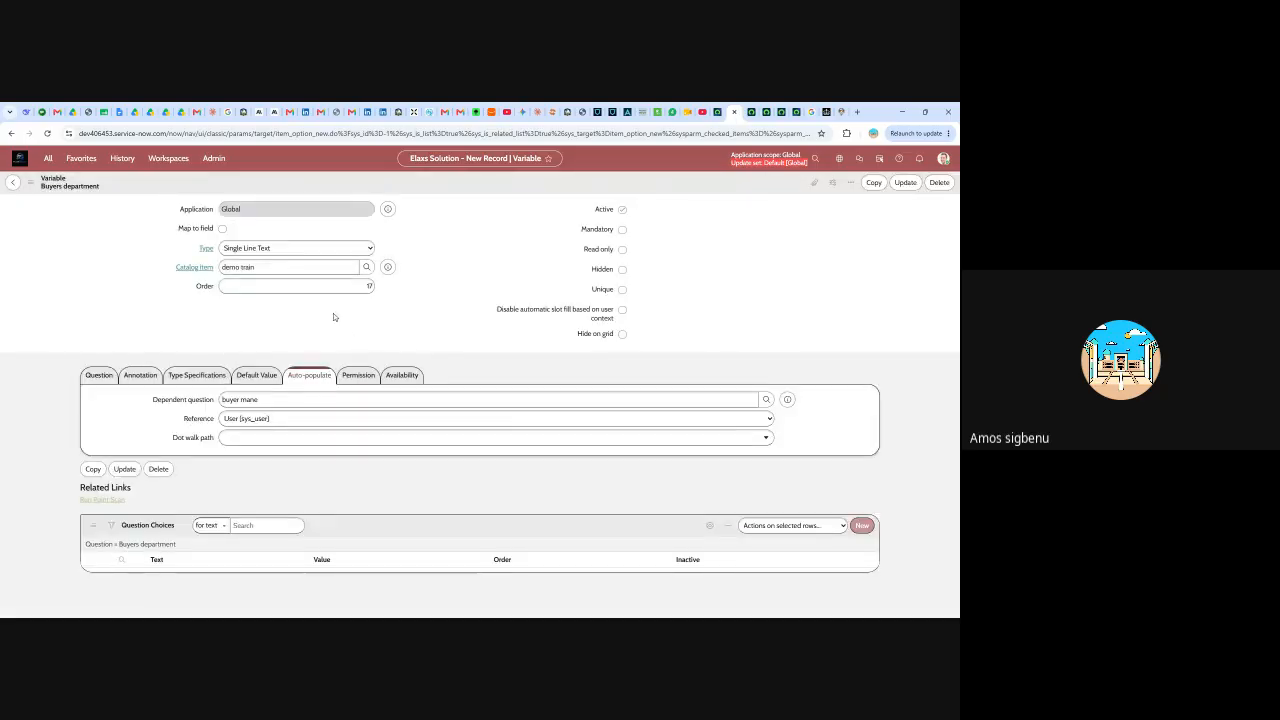
right_click(657, 181)
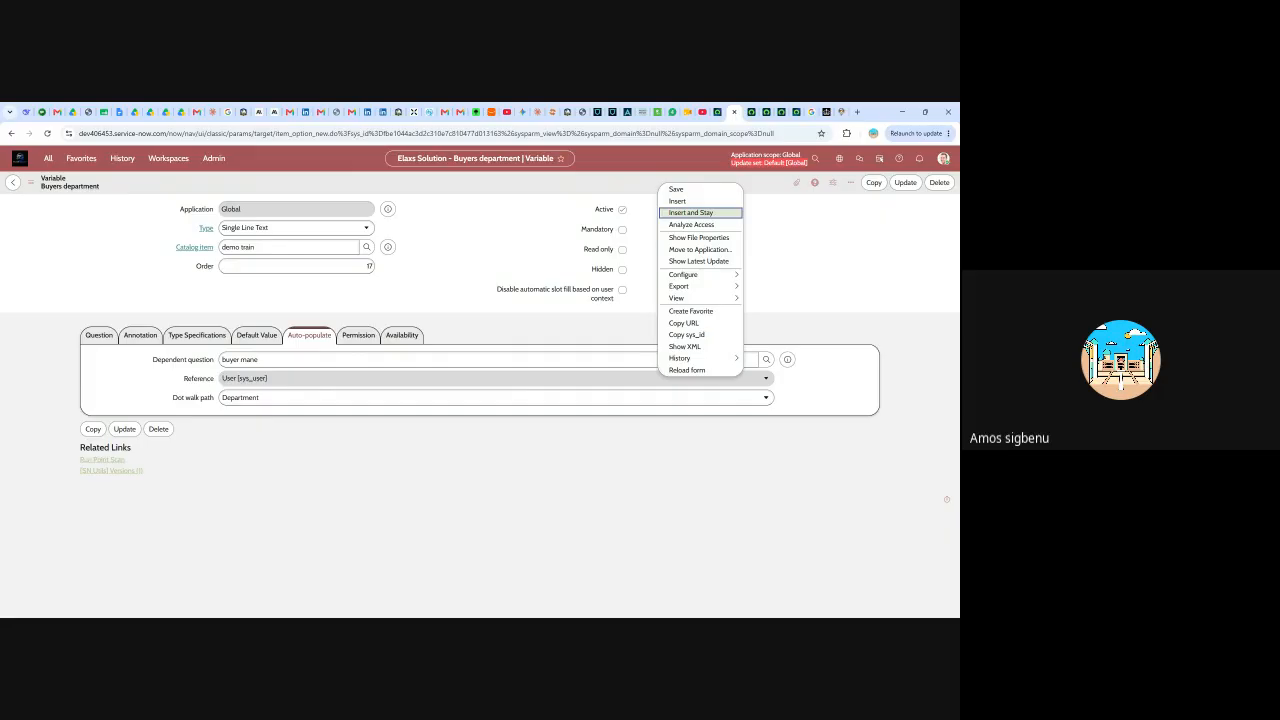
left_click(844, 258)
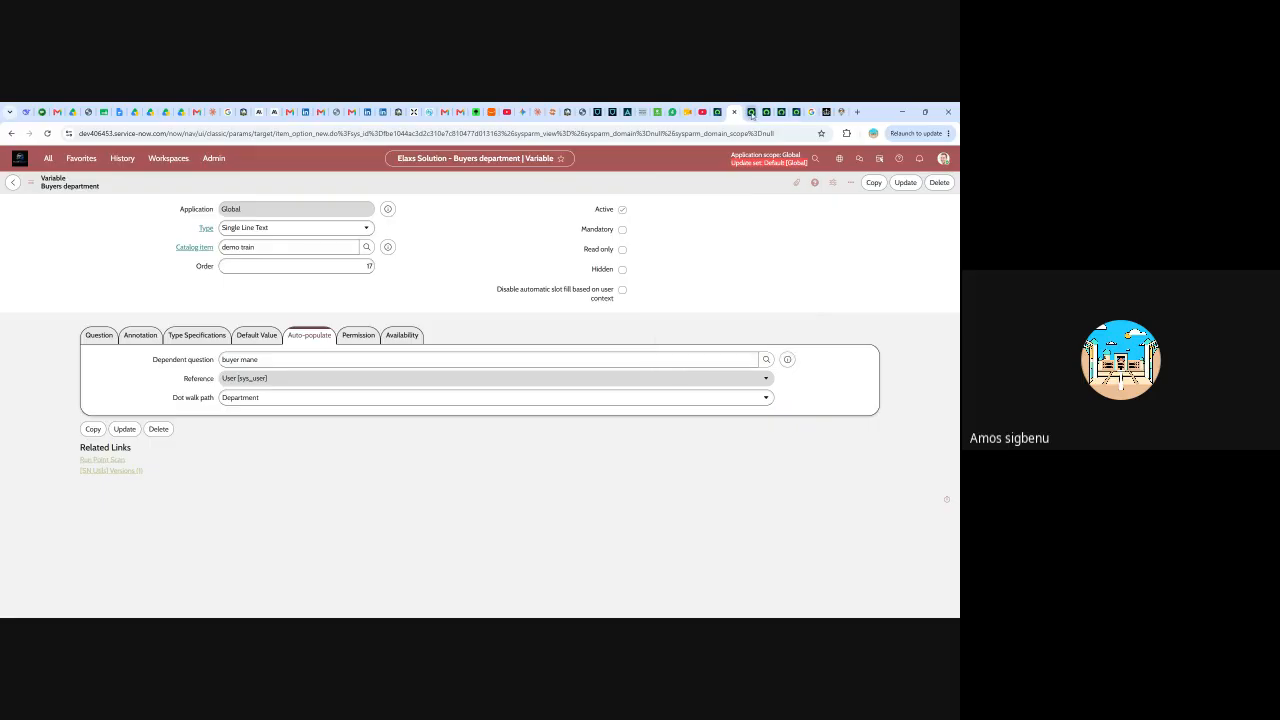
left_click(903, 184)
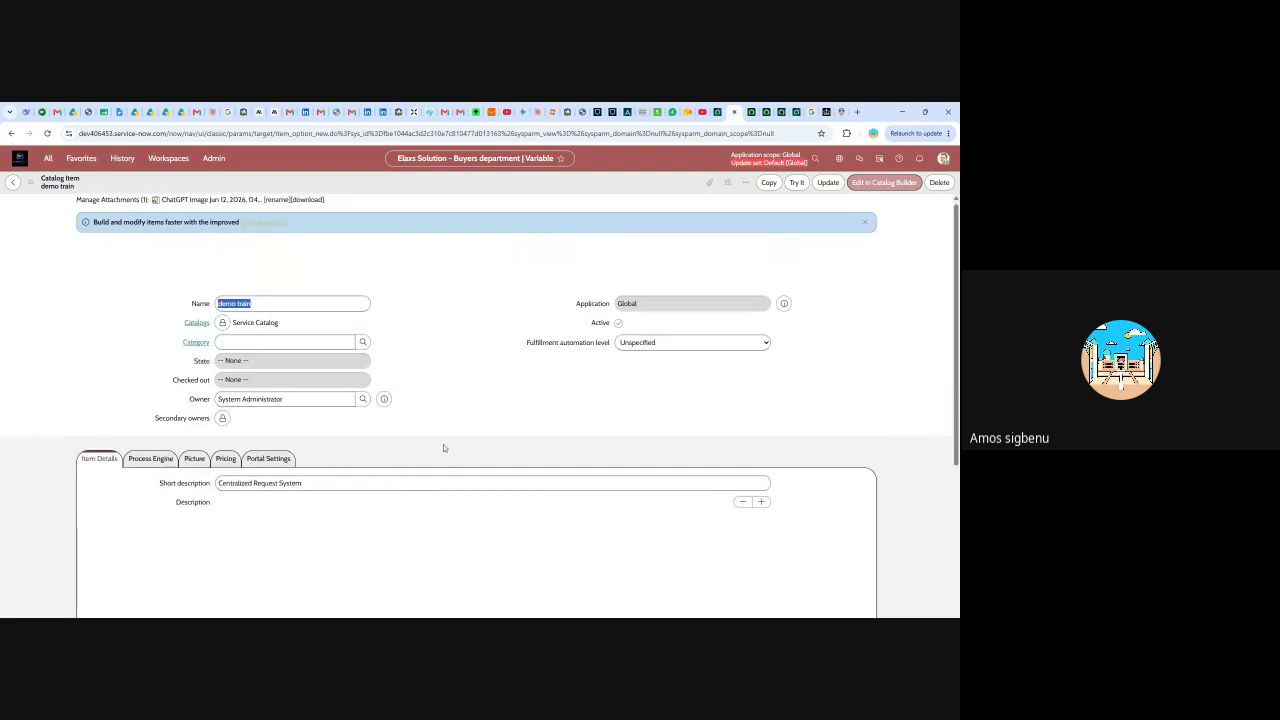
- Reload demo train's order form and choose User 1 as buyer to test the email and department auto-population
left_click(752, 114)
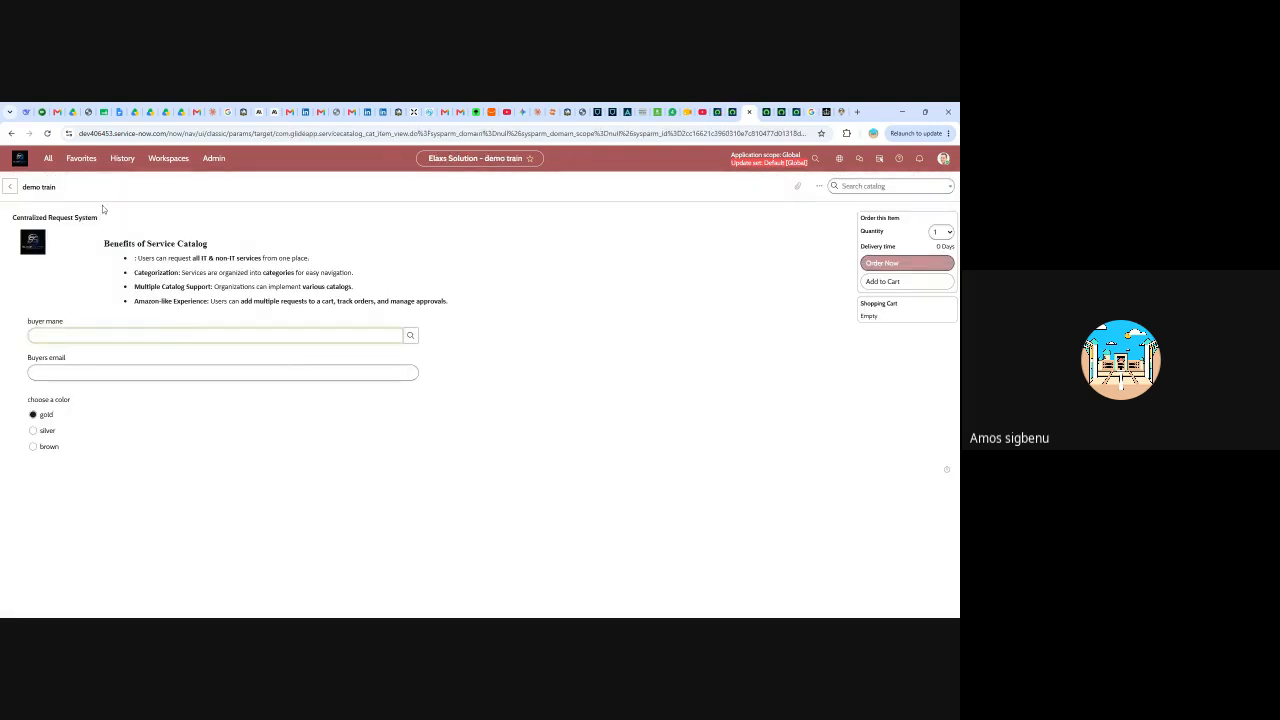
left_click(47, 133)
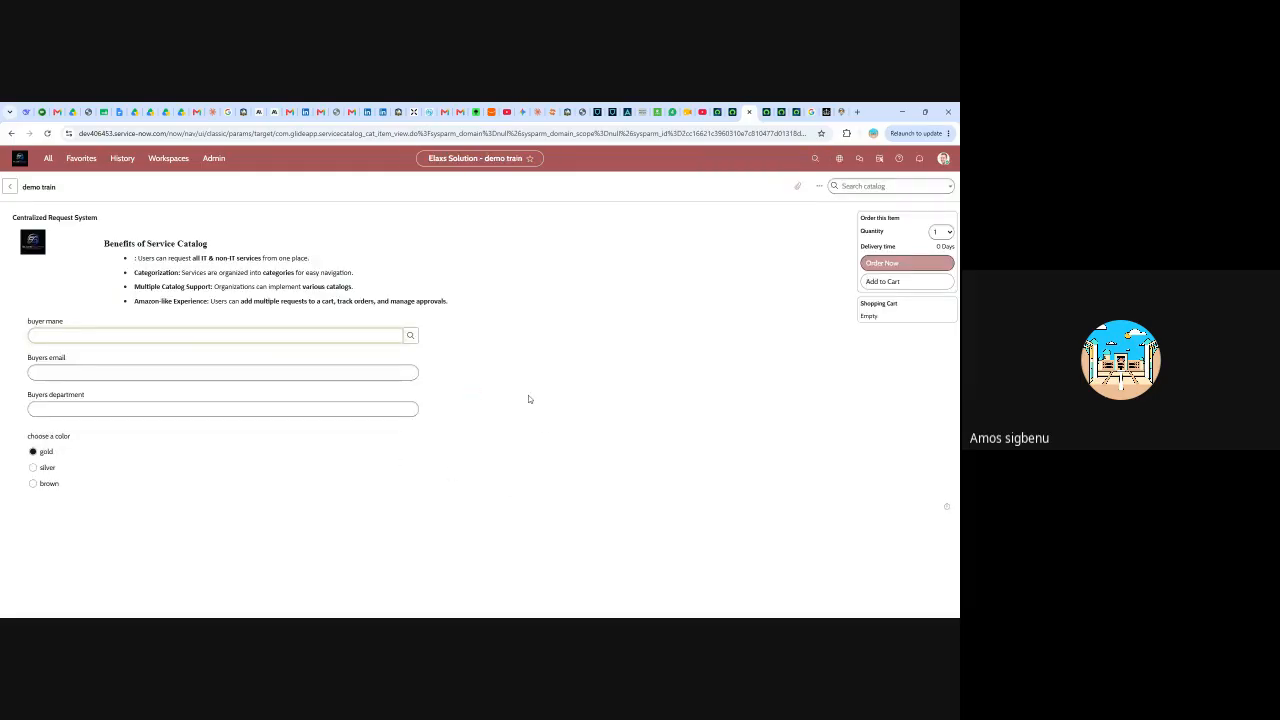
key("Tab")
key("Tab")
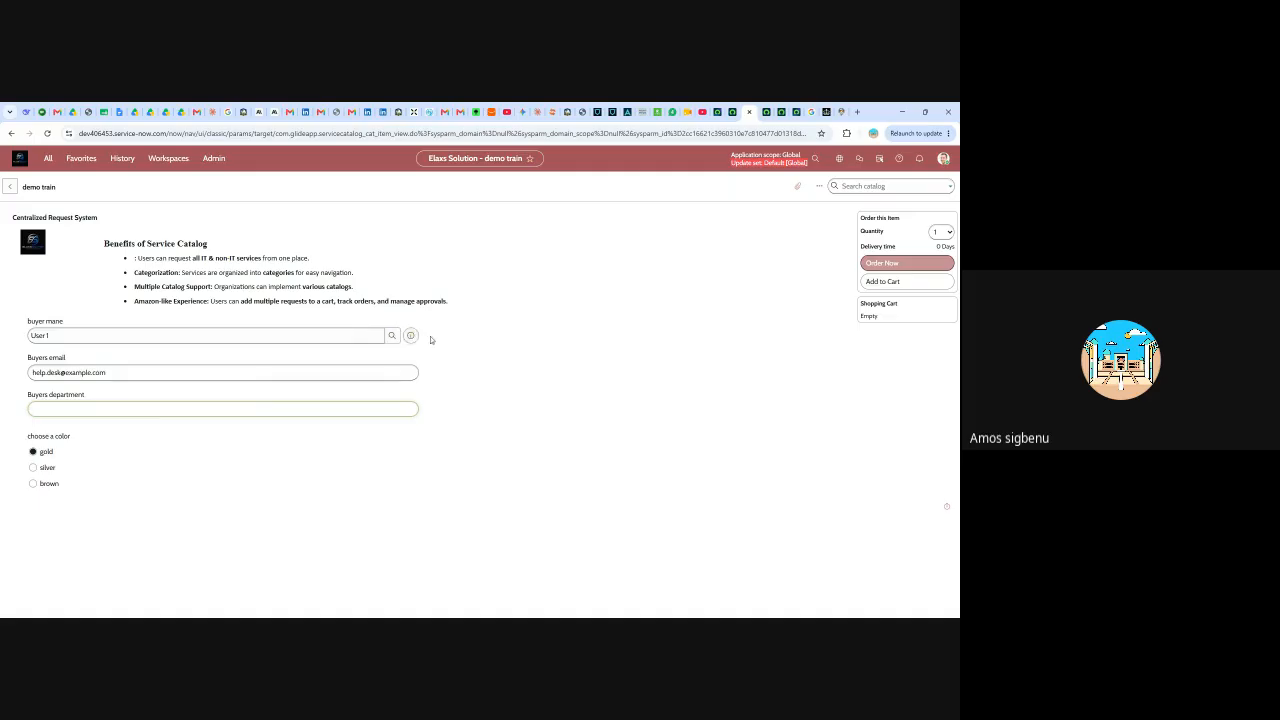
- Preview the chosen buyer's user record to check its Department field, and retest the form with a different buyer
mouse_move(411, 337)
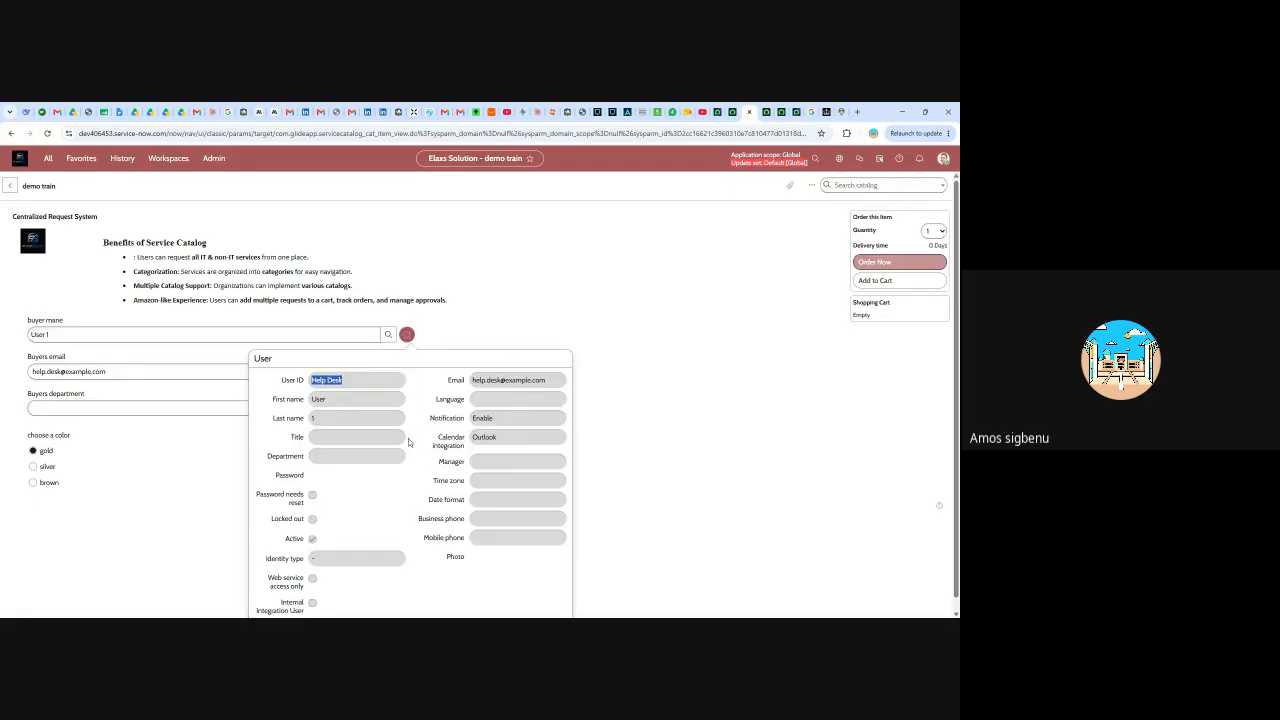
scroll(489, 507, "down", 1)
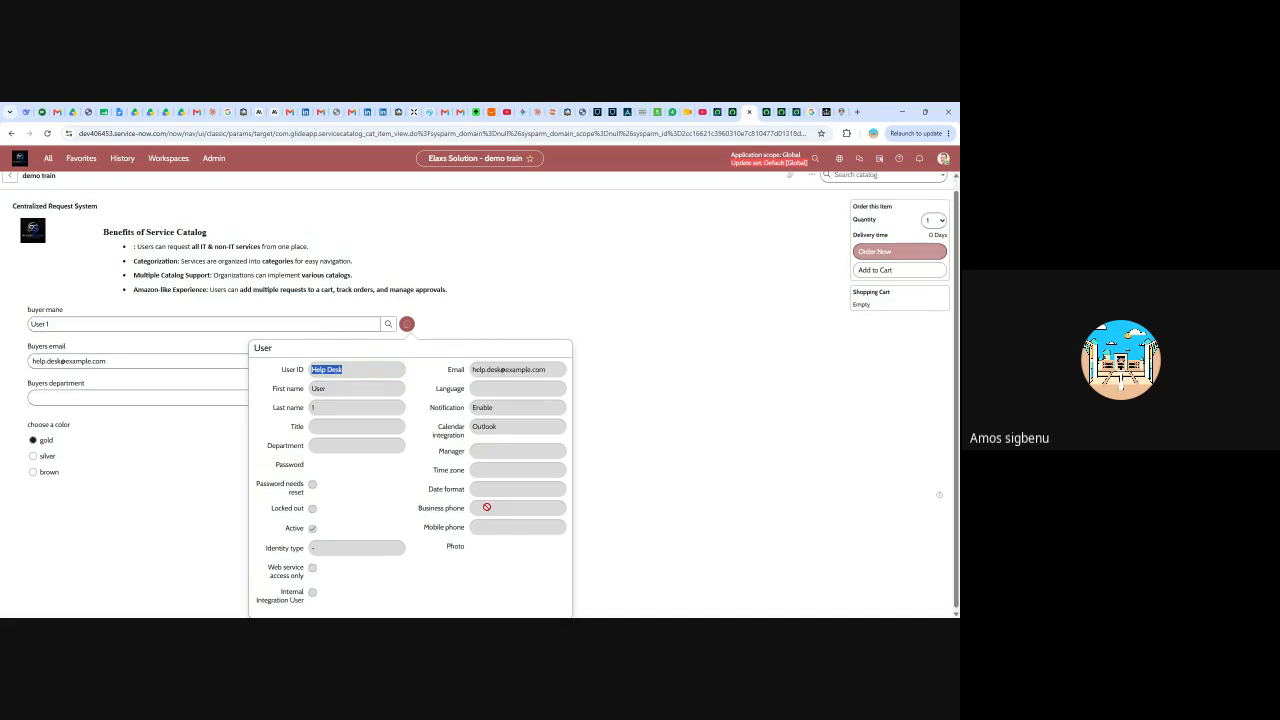
left_click(328, 443)
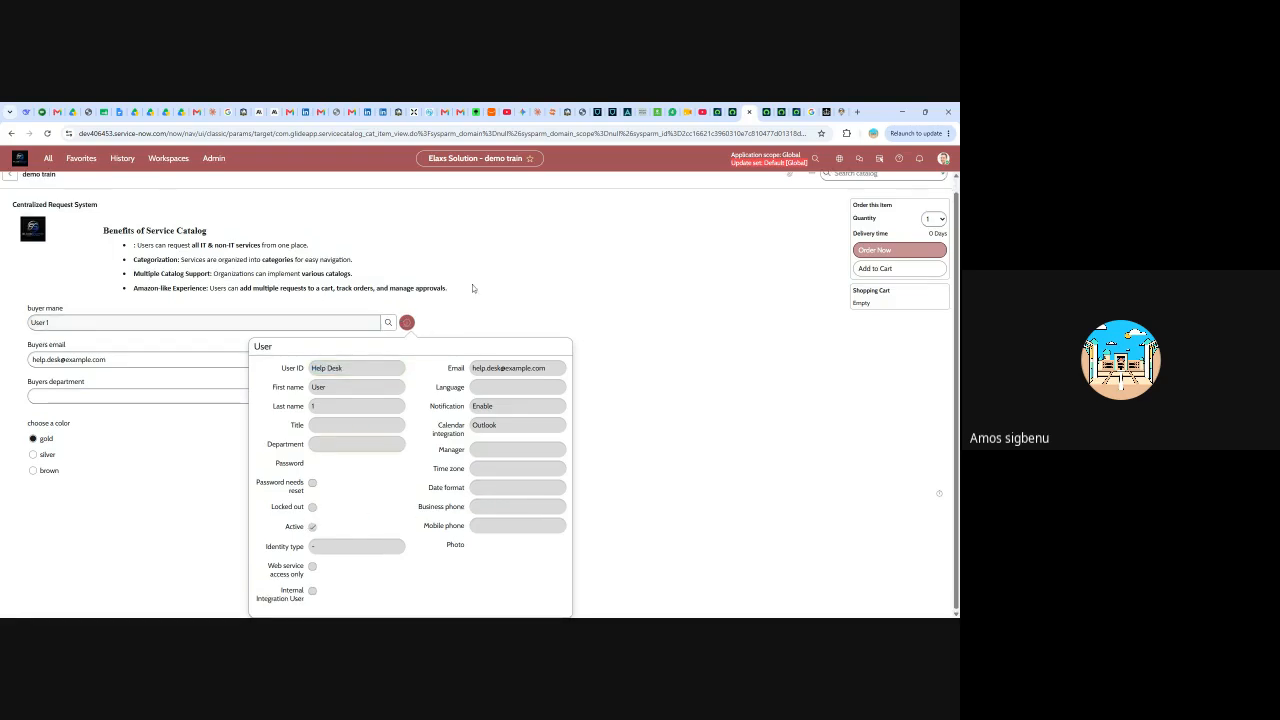
left_click(447, 293)
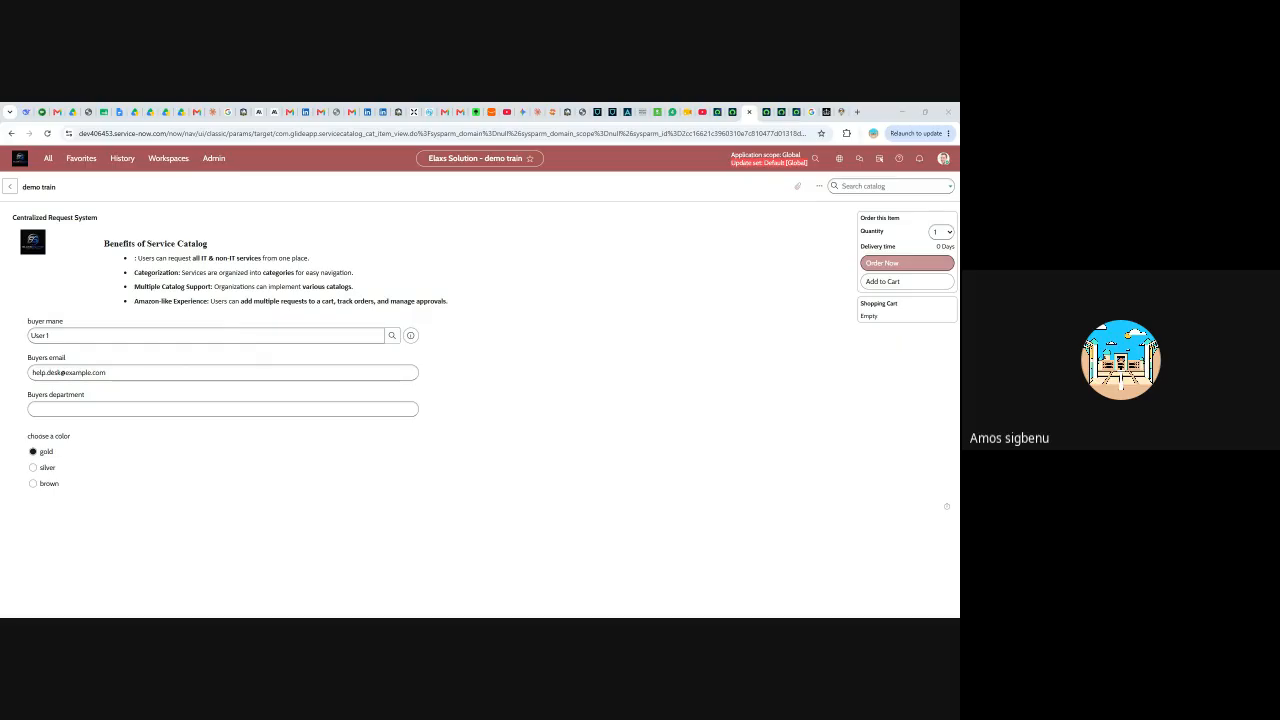
left_click(461, 435)
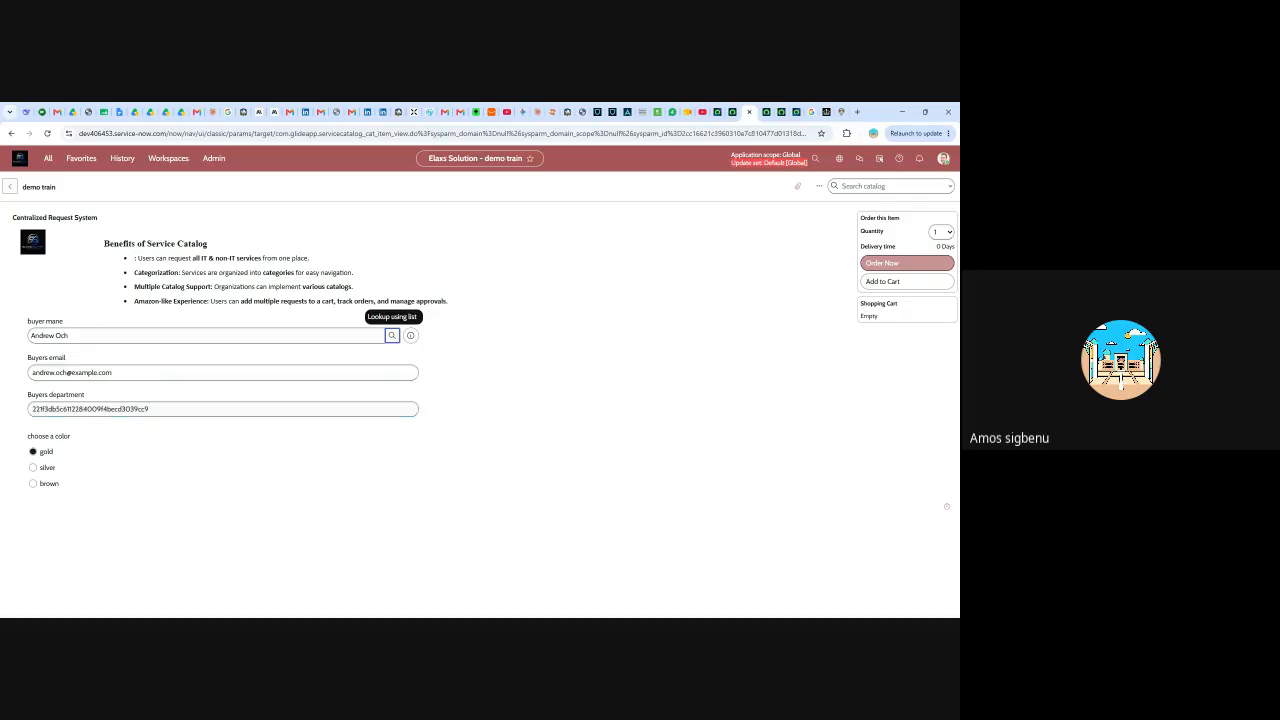
- Return to the demo train catalog item, compare its variables with the order form, and open the Buyers department variable
left_click(727, 111)
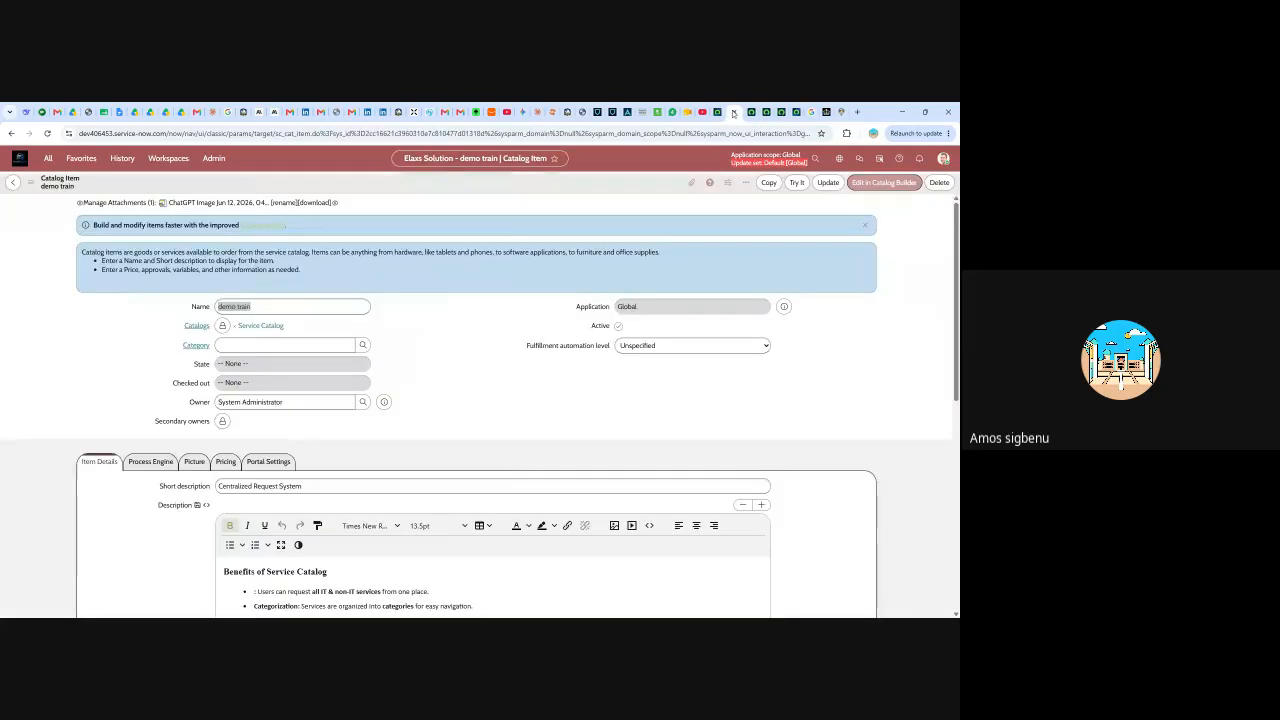
scroll(210, 393, "down", 15)
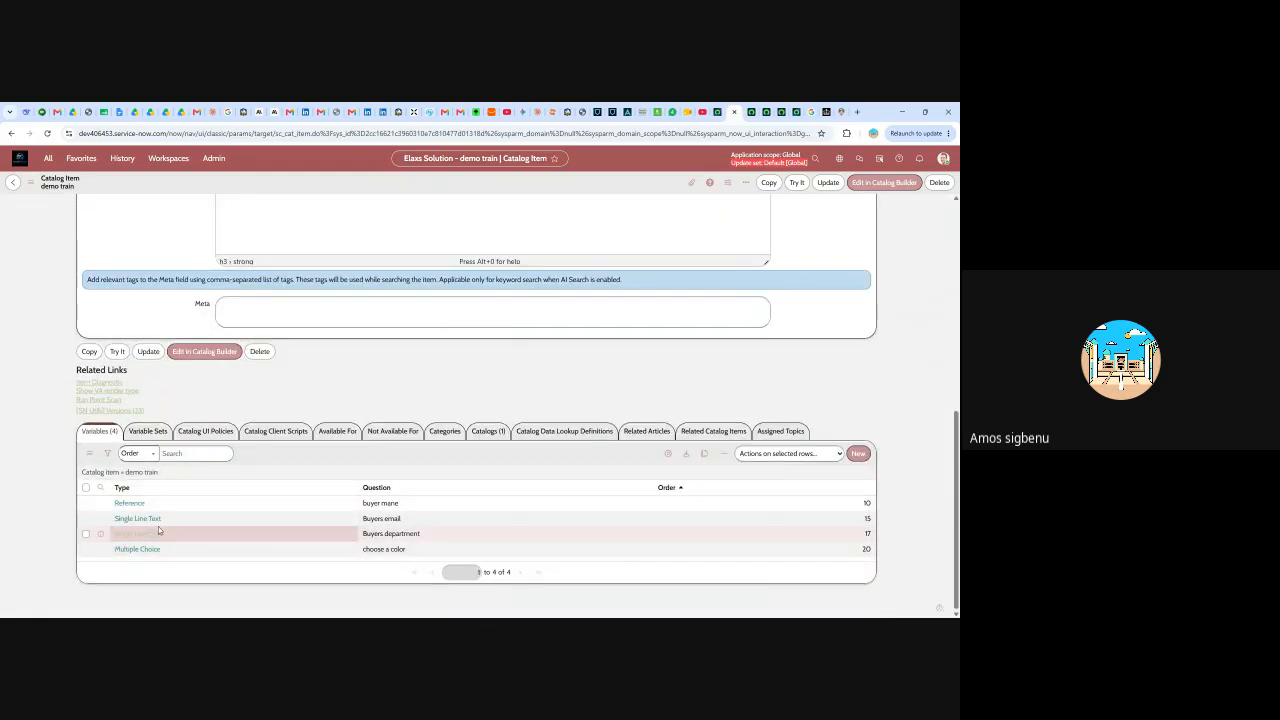
left_click(145, 539)
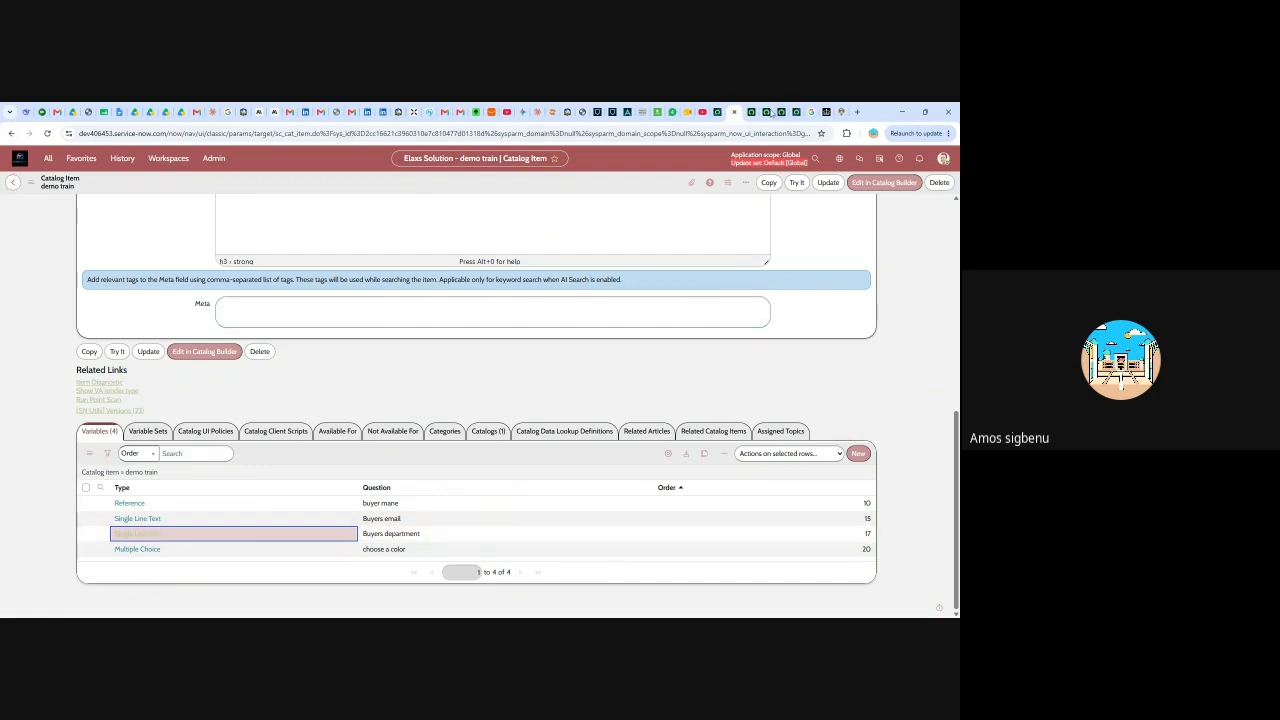
left_click(744, 112)
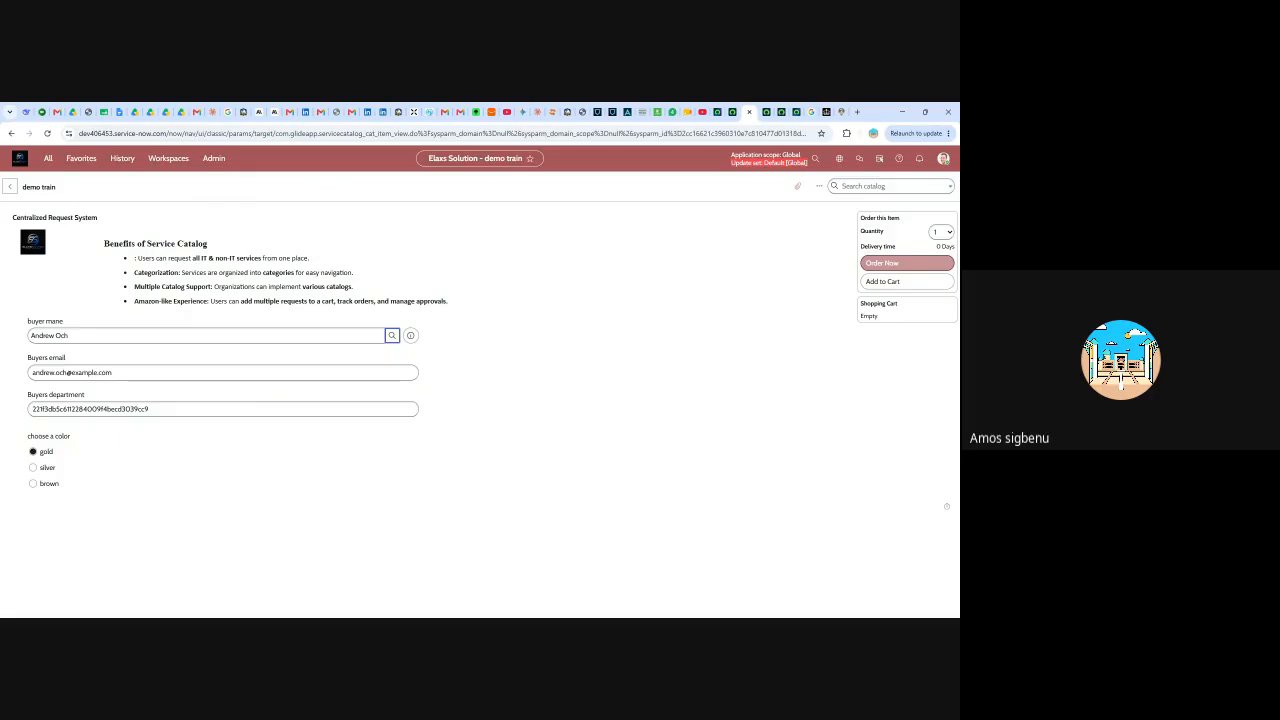
left_click(731, 112)
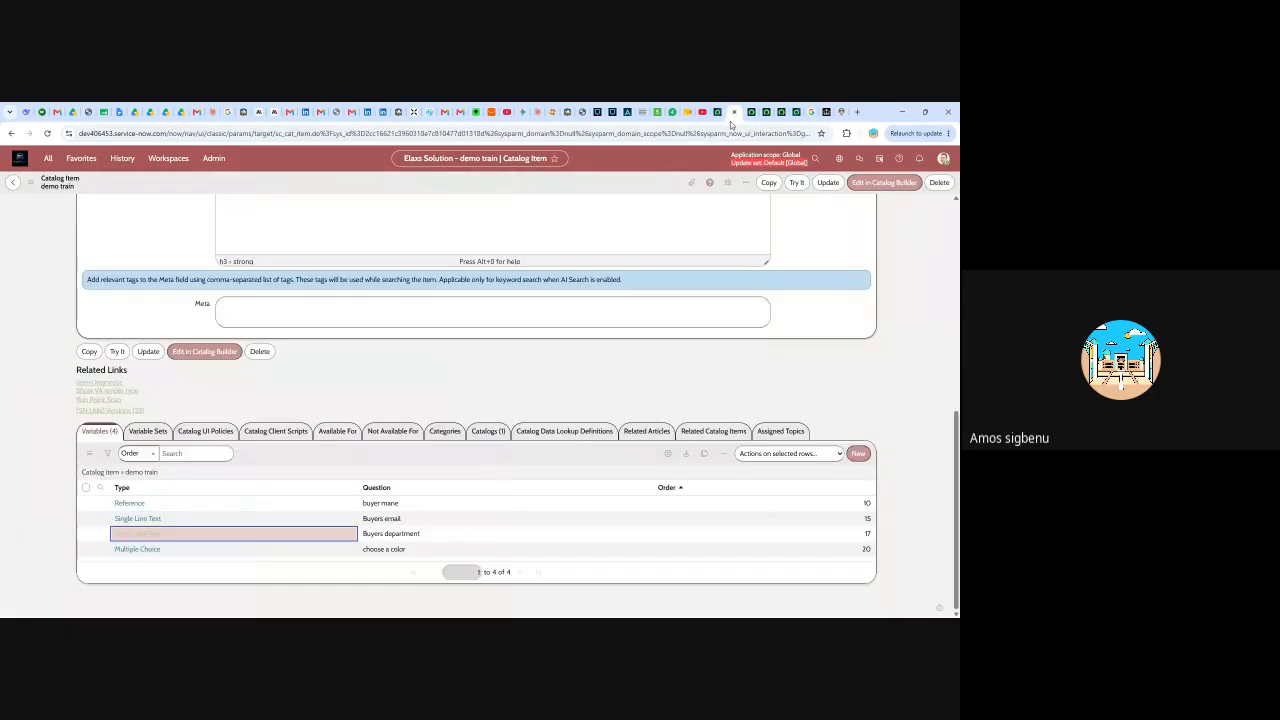
left_click(137, 537)
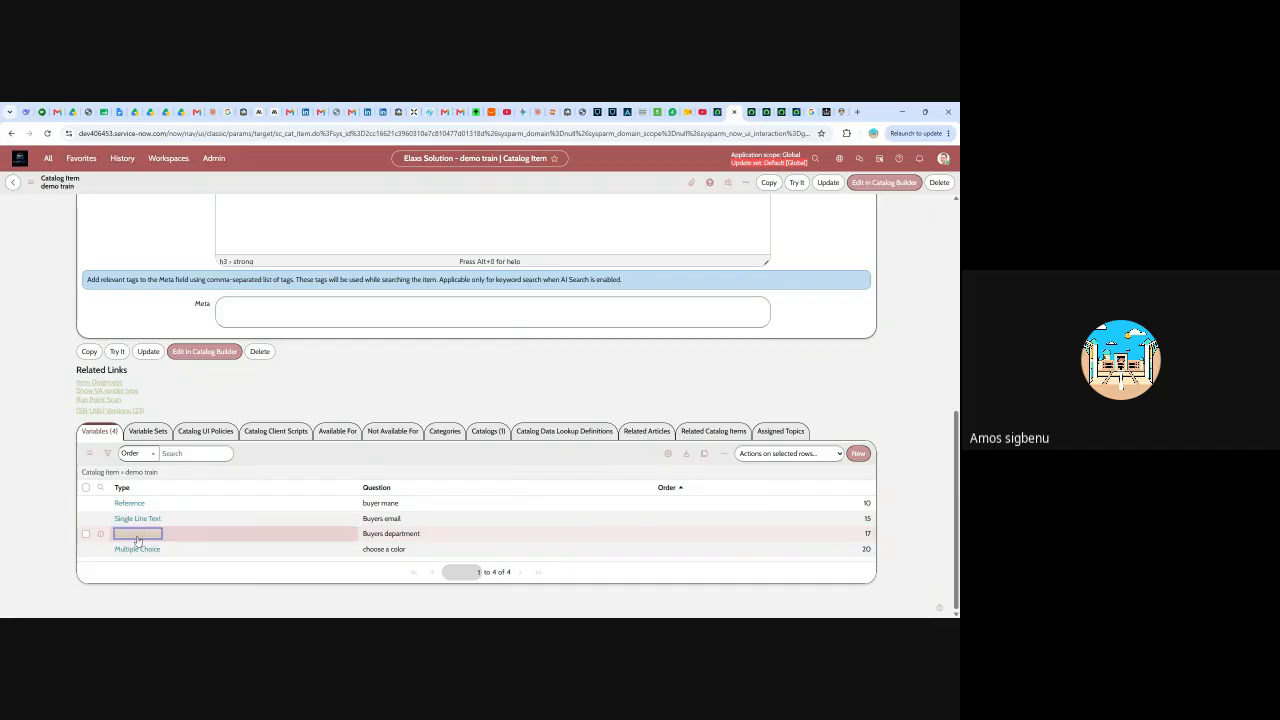
left_click(137, 535)
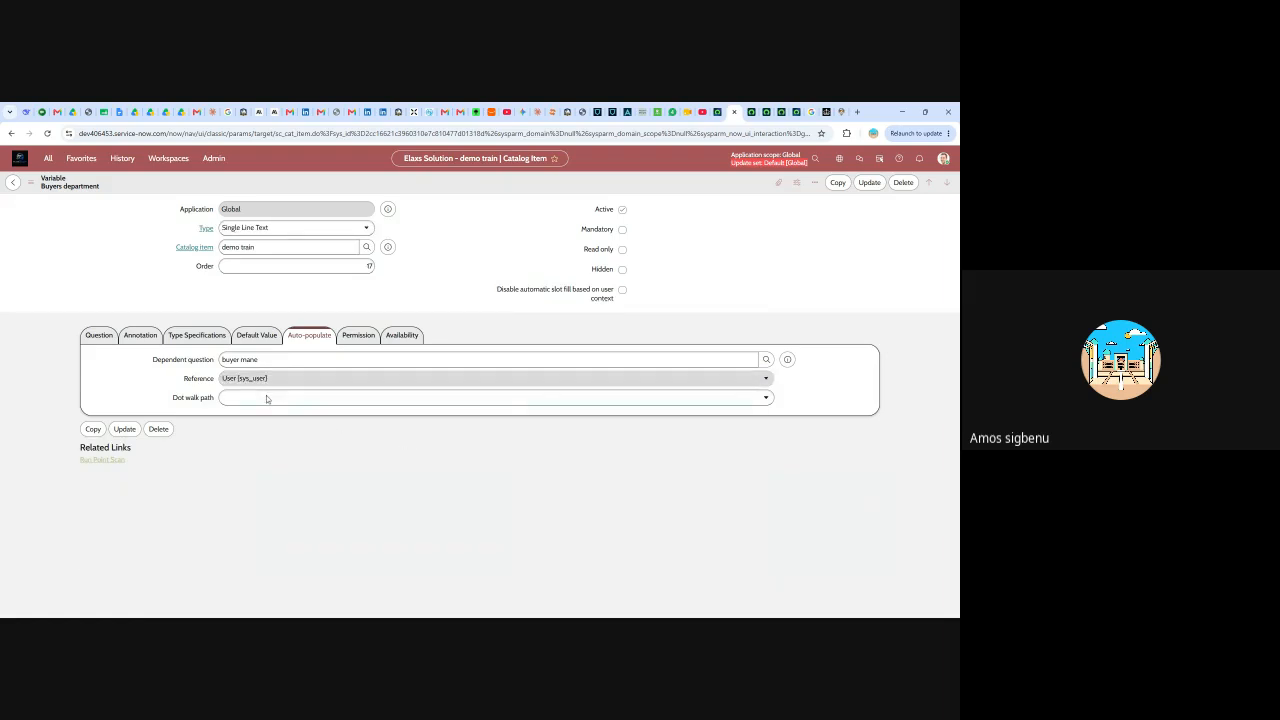
- Choose Department as the auto-populate dot walk path of the Buyers department variable
left_click(268, 400)
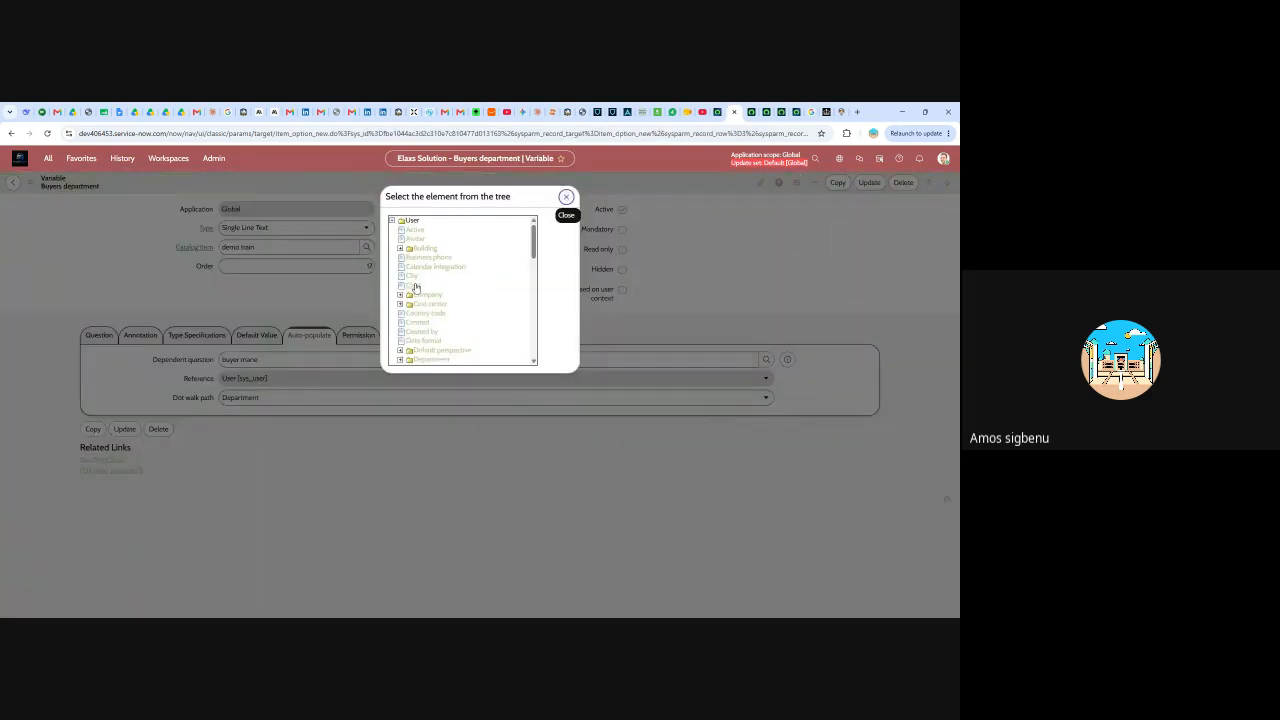
scroll(420, 298, "down", 1)
scroll(420, 298, "down", 1)
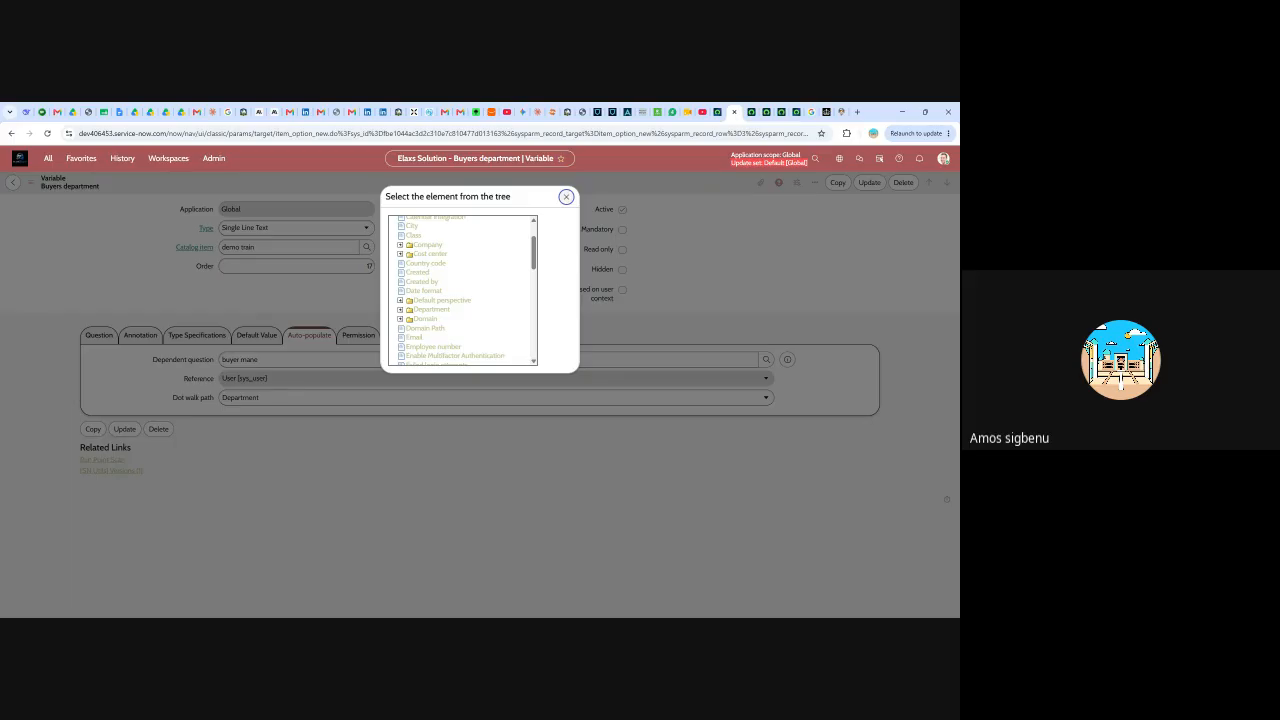
left_click(427, 311)
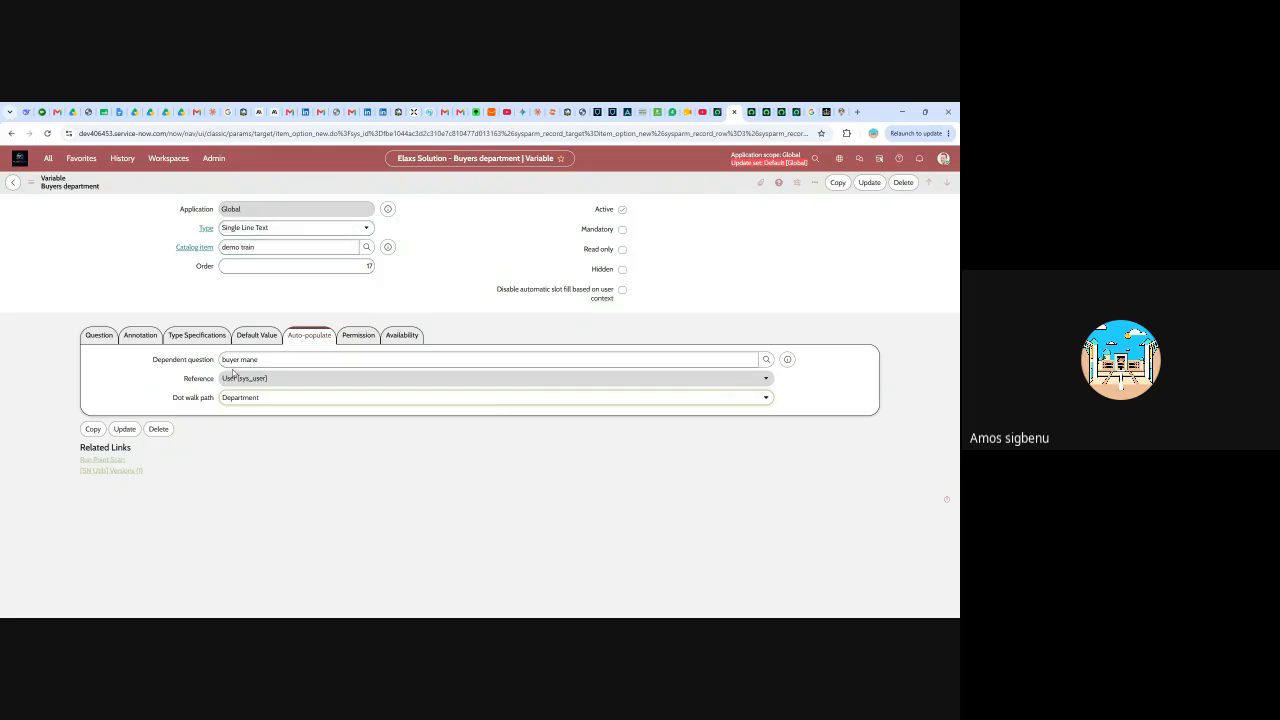
- Set the Buyers department variable's dot walk path to Name under Department and update the variable
left_click(251, 397)
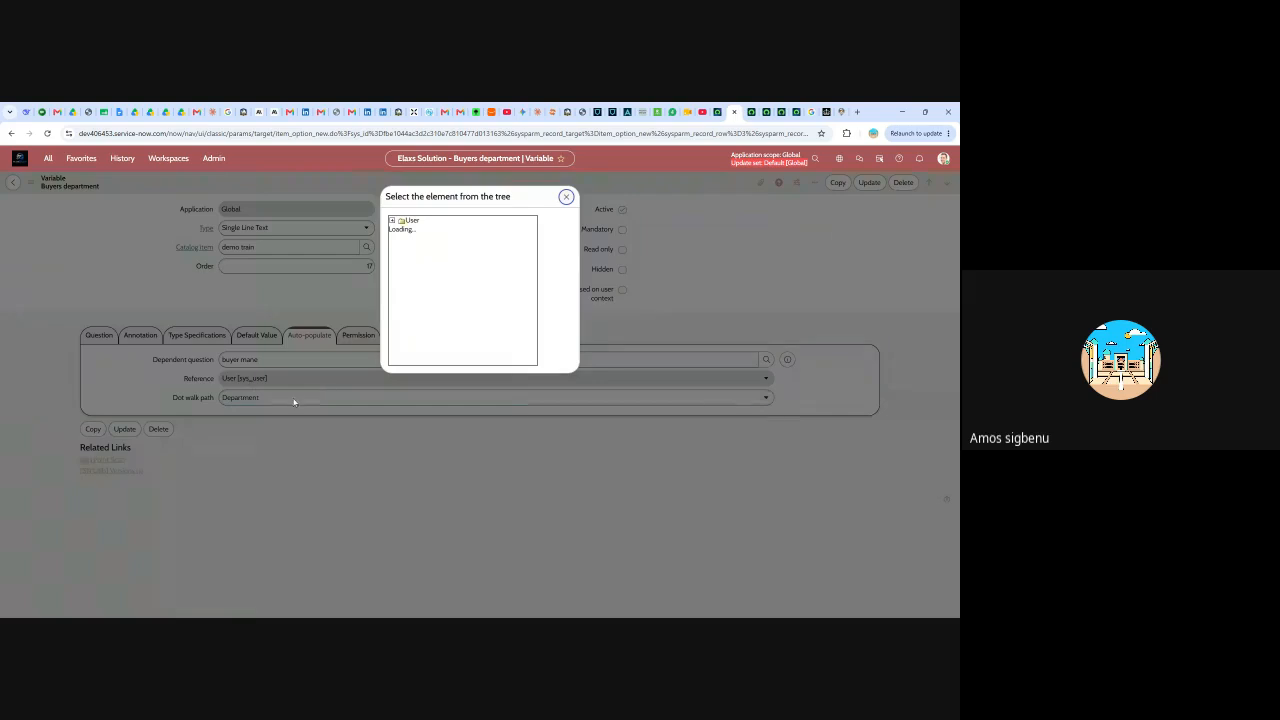
scroll(418, 302, "down", 1)
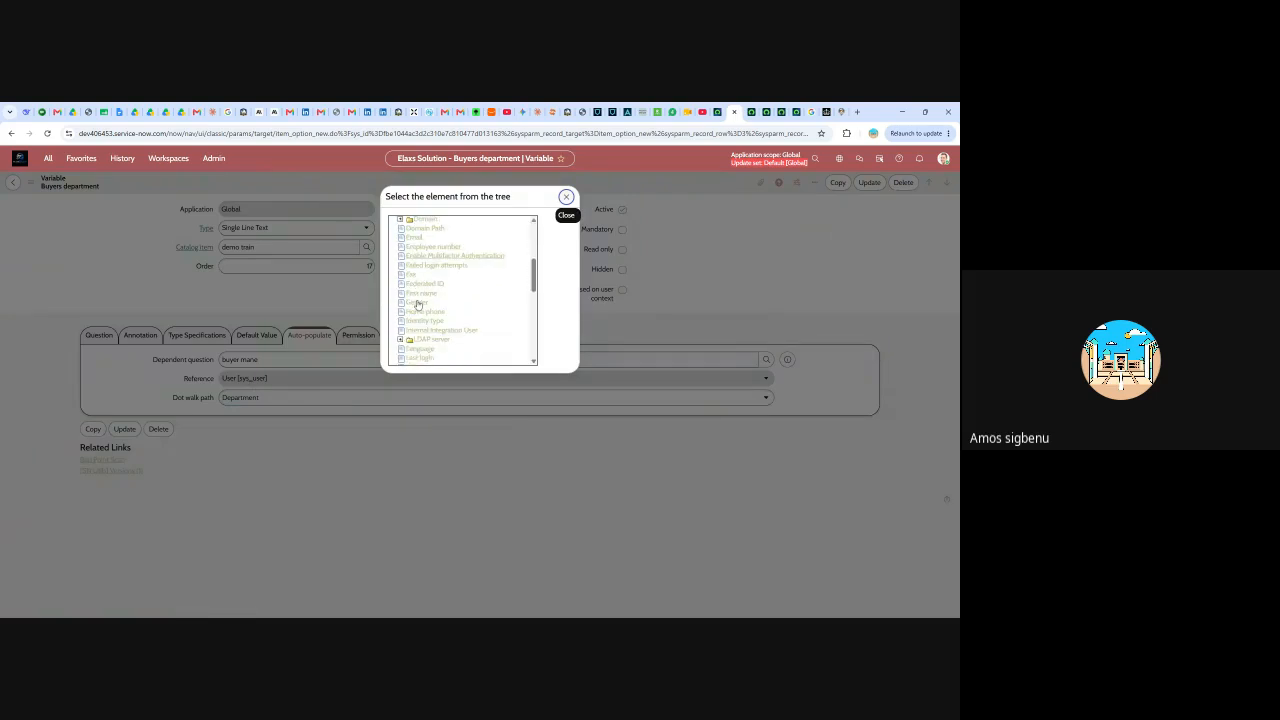
scroll(409, 272, "down", 1)
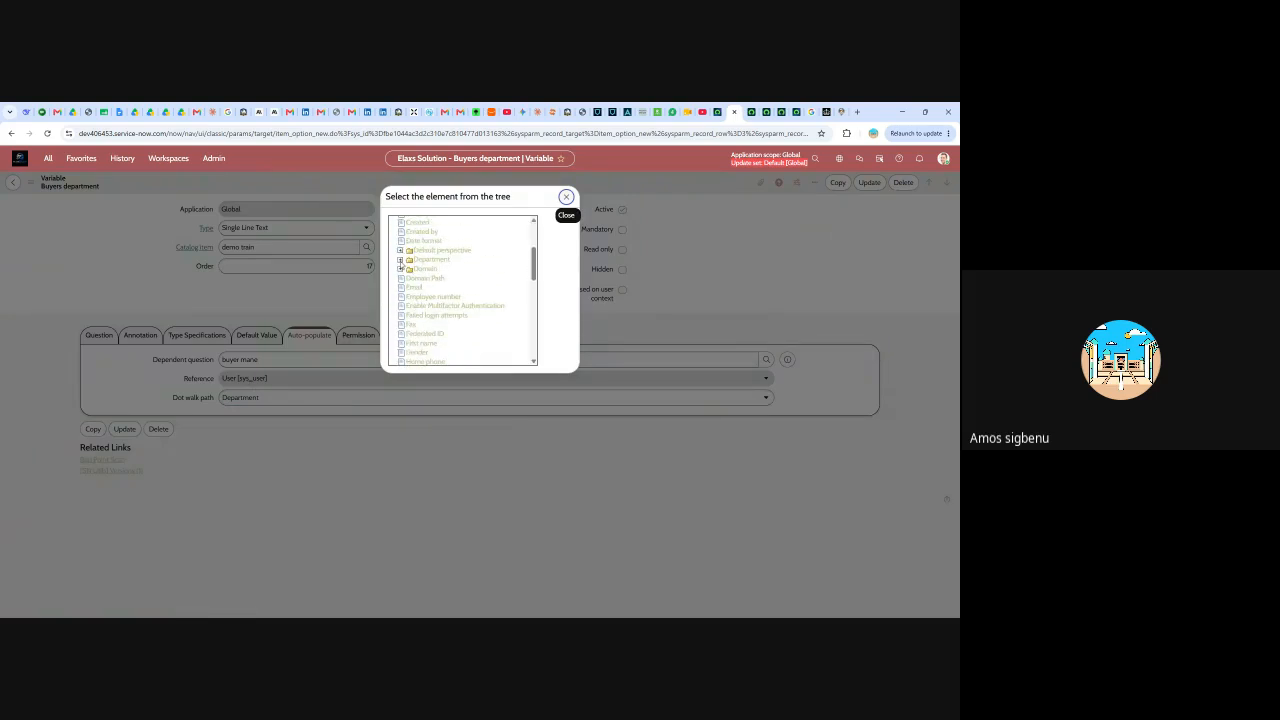
left_click(400, 260)
scroll(441, 310, "down", 1)
left_click(422, 308)
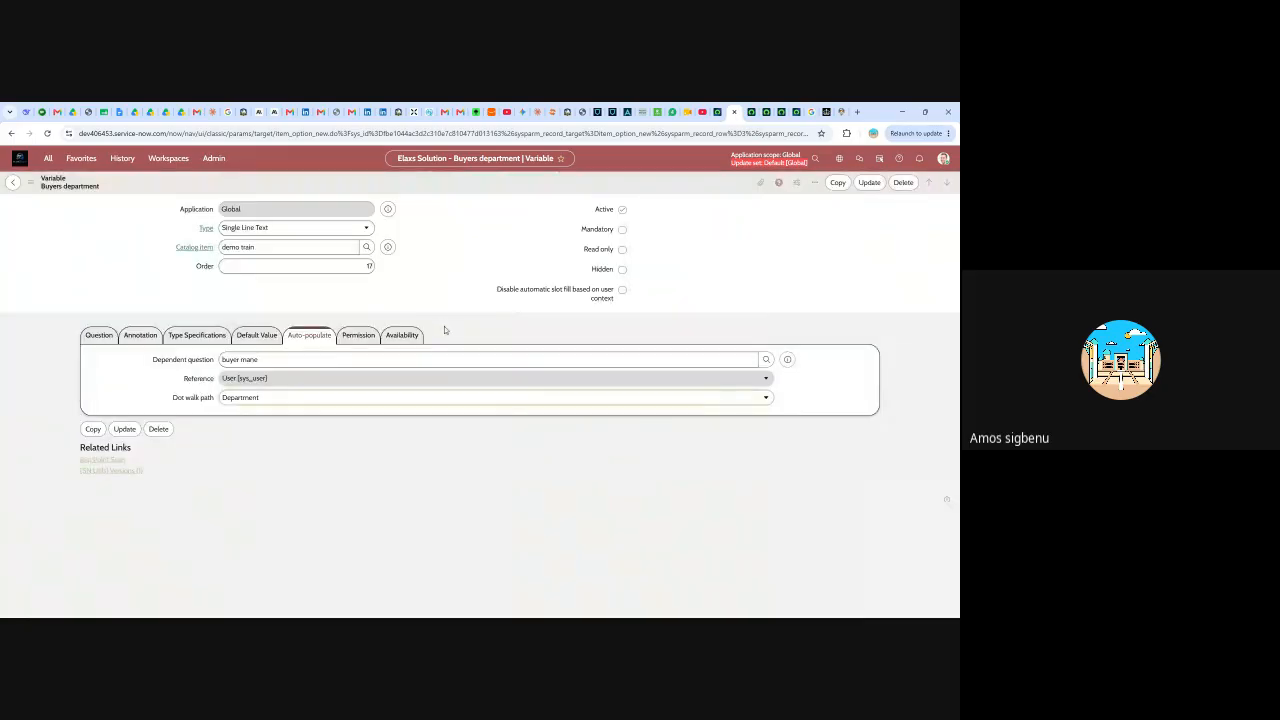
left_click(865, 189)
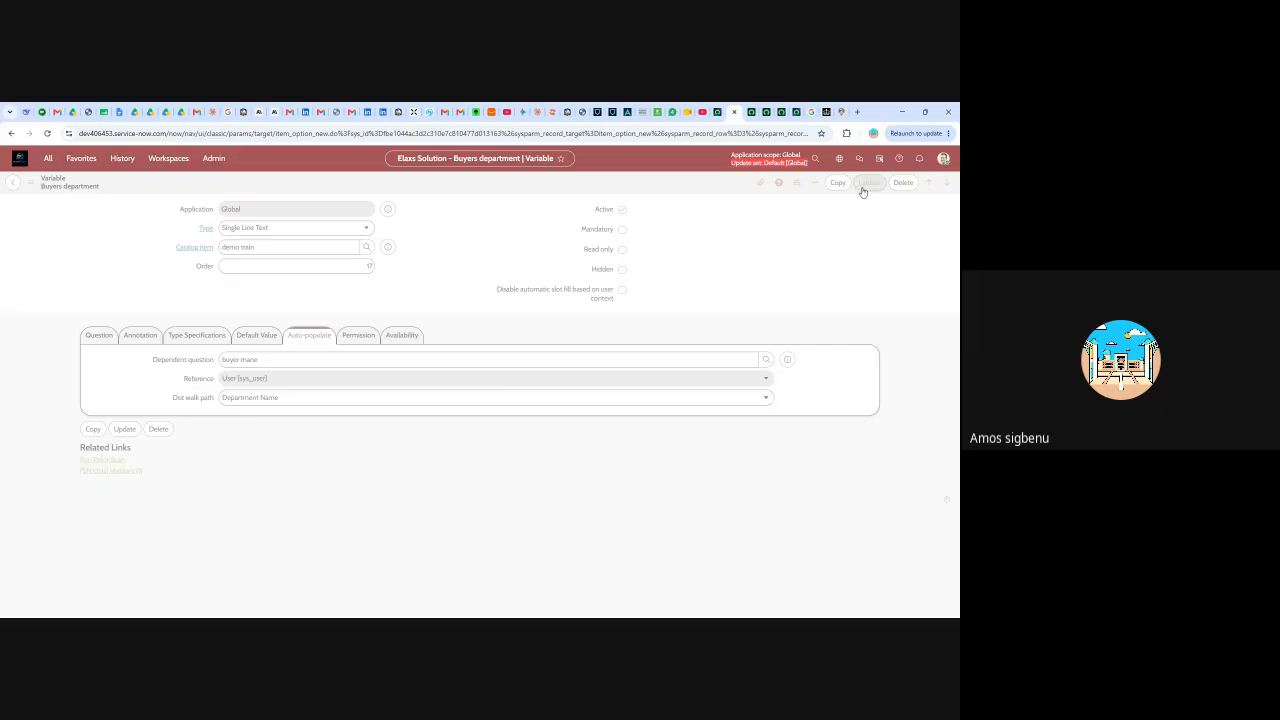
- Reload demo train's order form and choose a buyer to retest the email and department auto-population
left_click(751, 113)
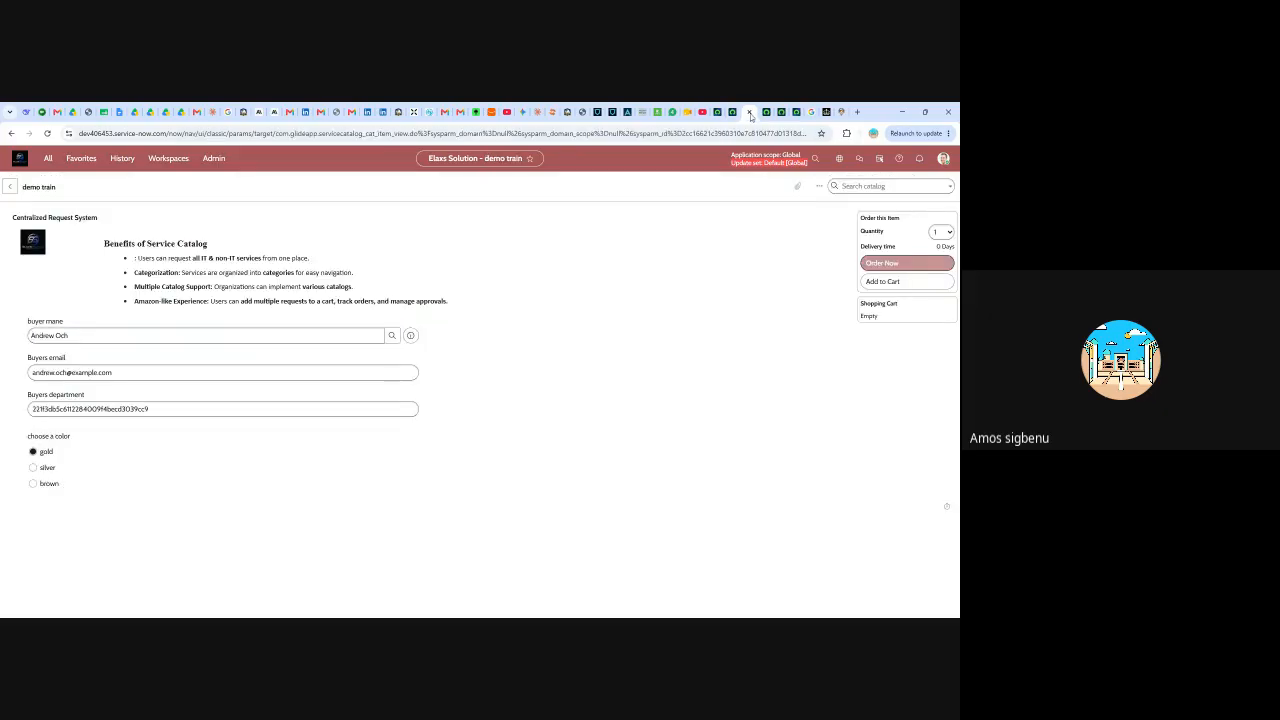
left_click(47, 133)
left_click(516, 213)
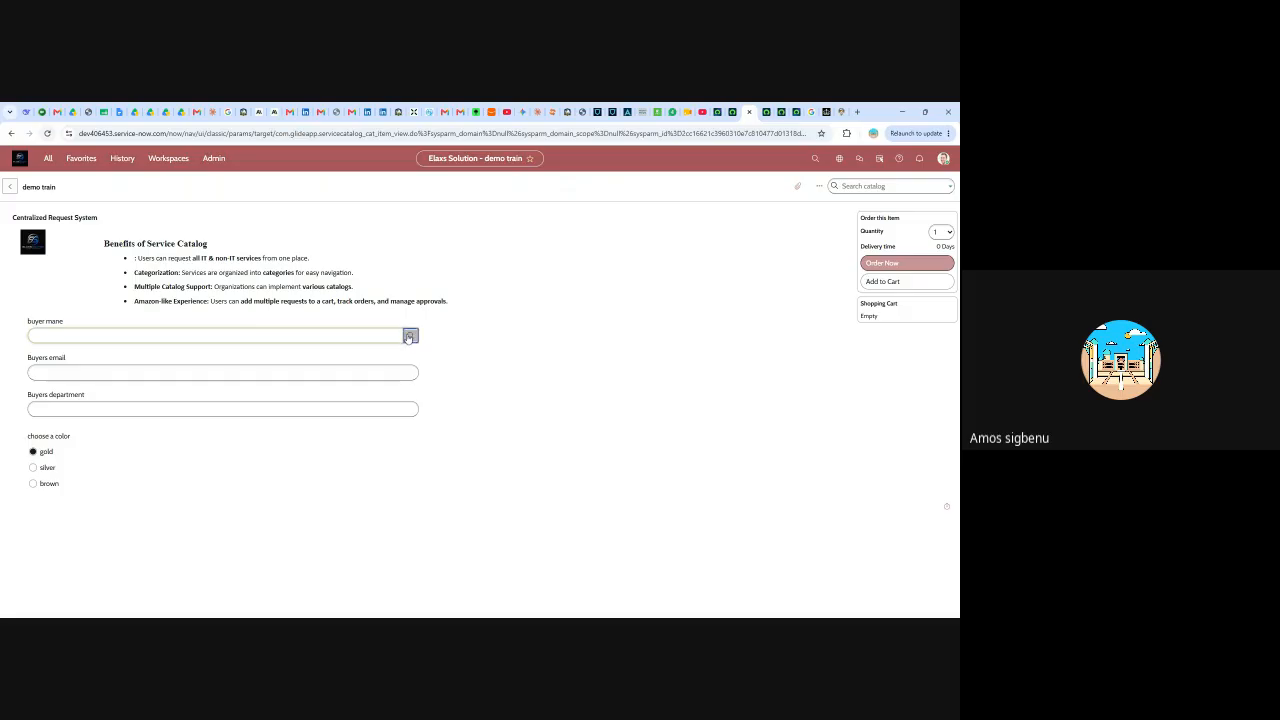
left_click(405, 372)
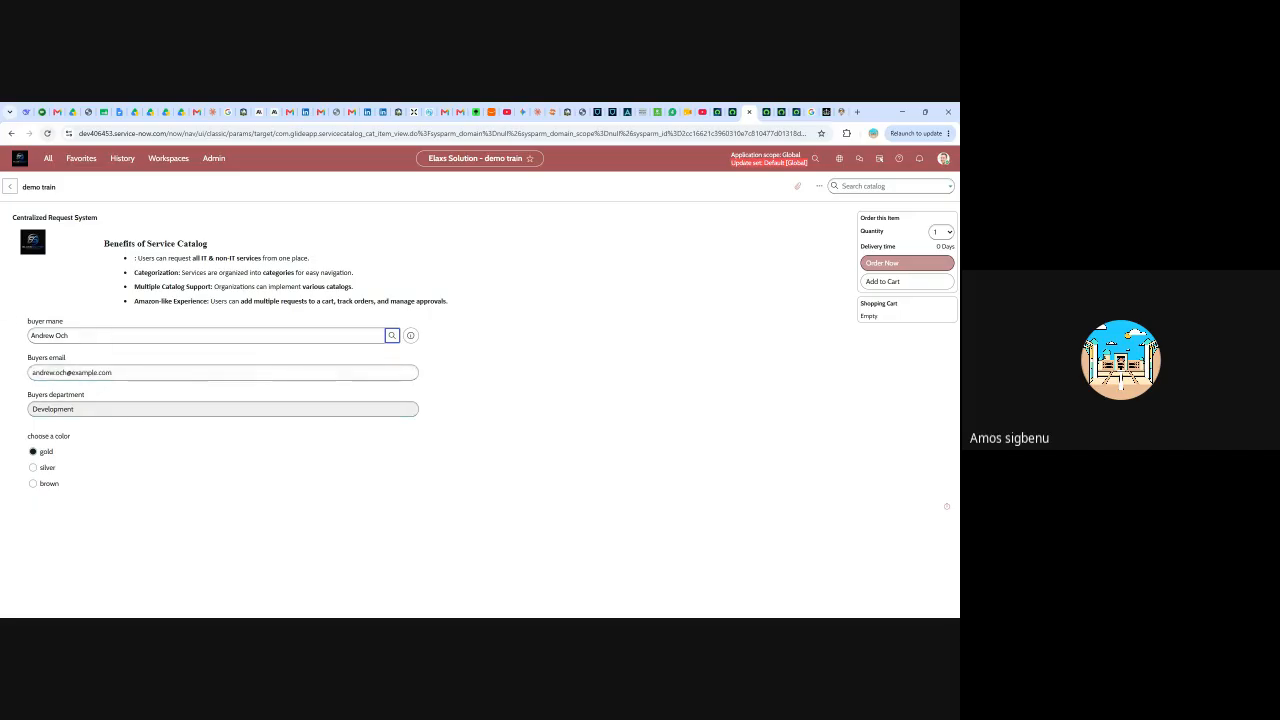
- Return to the demo train catalog item and open its choose a color variable for review
left_click(733, 113)
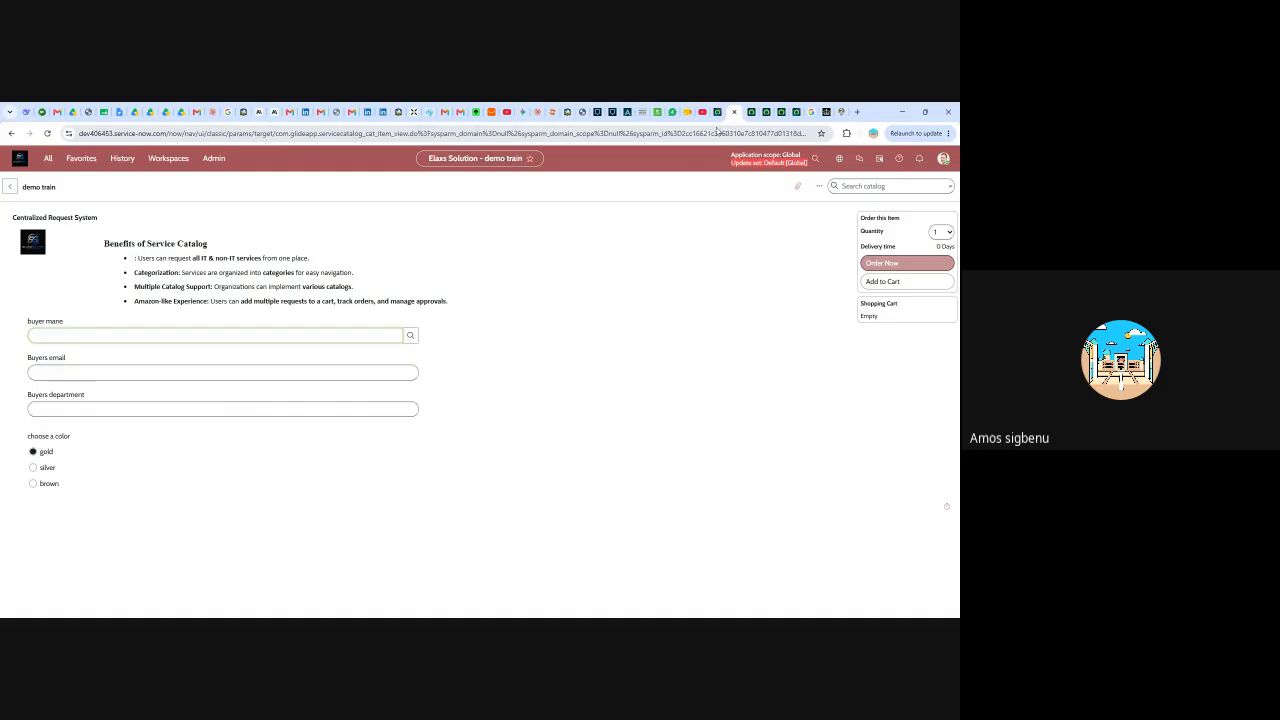
left_click(123, 160)
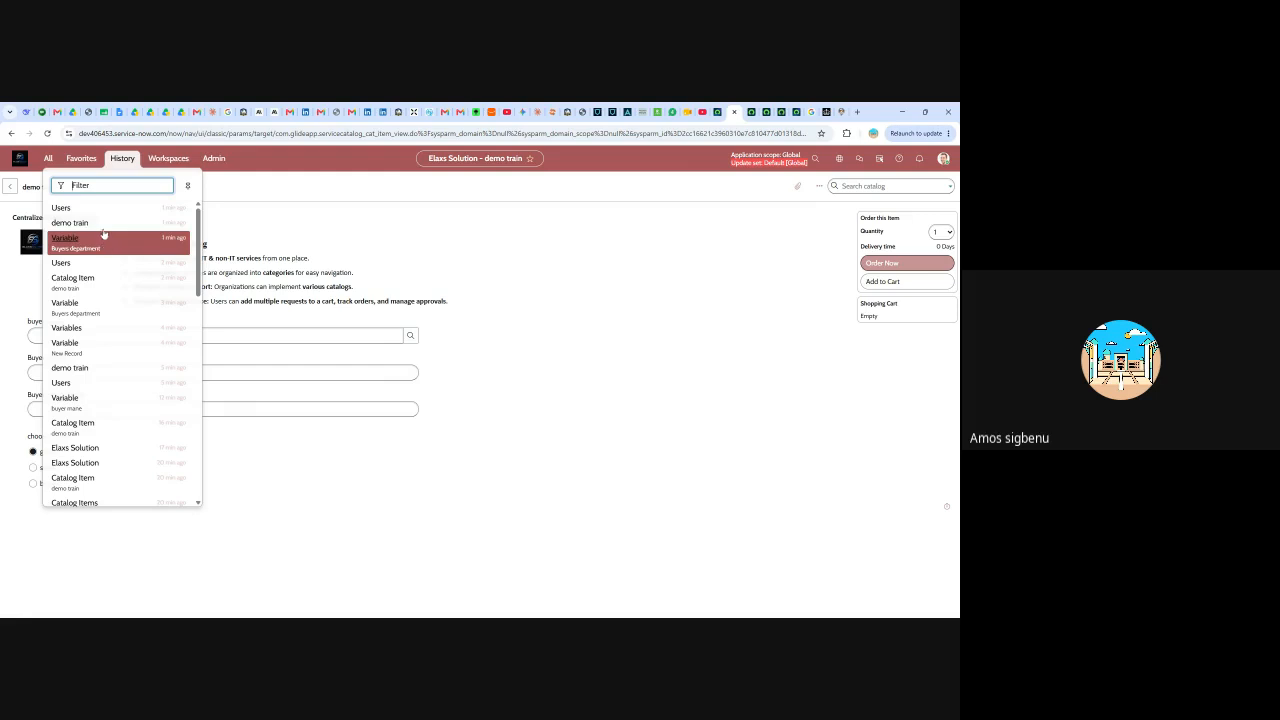
left_click(89, 280)
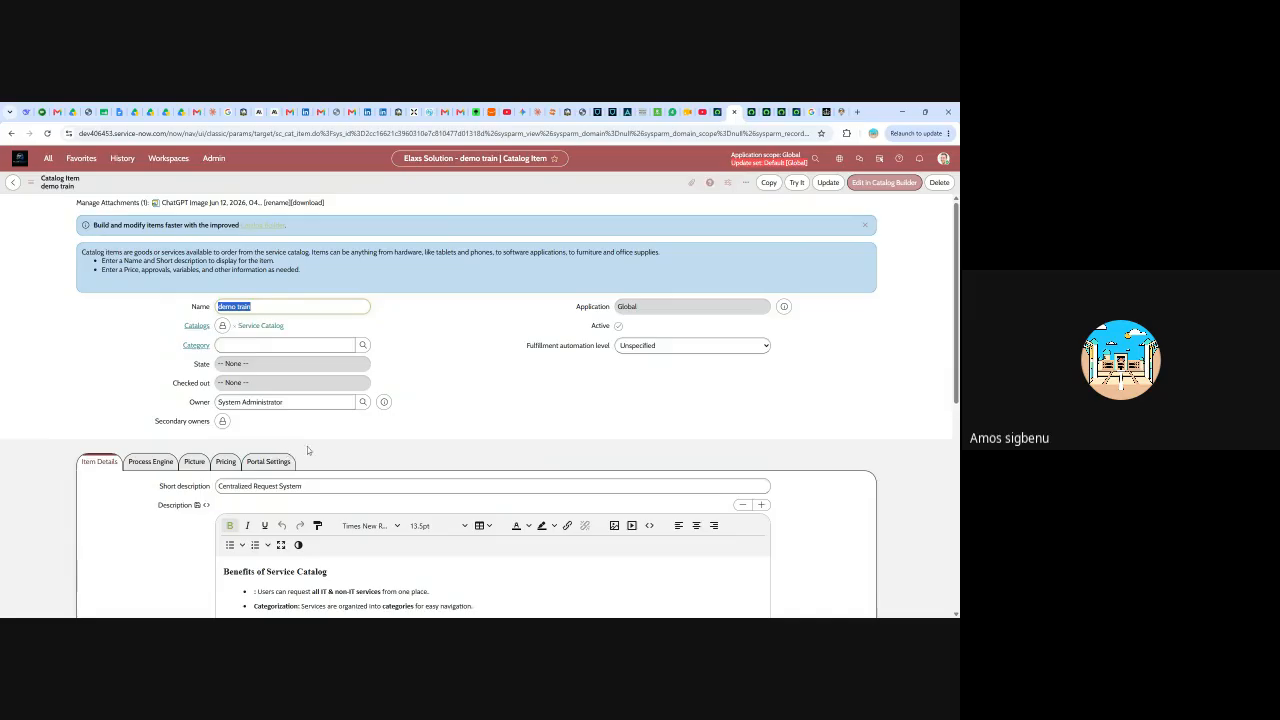
scroll(303, 447, "down", 3)
scroll(309, 489, "down", 6)
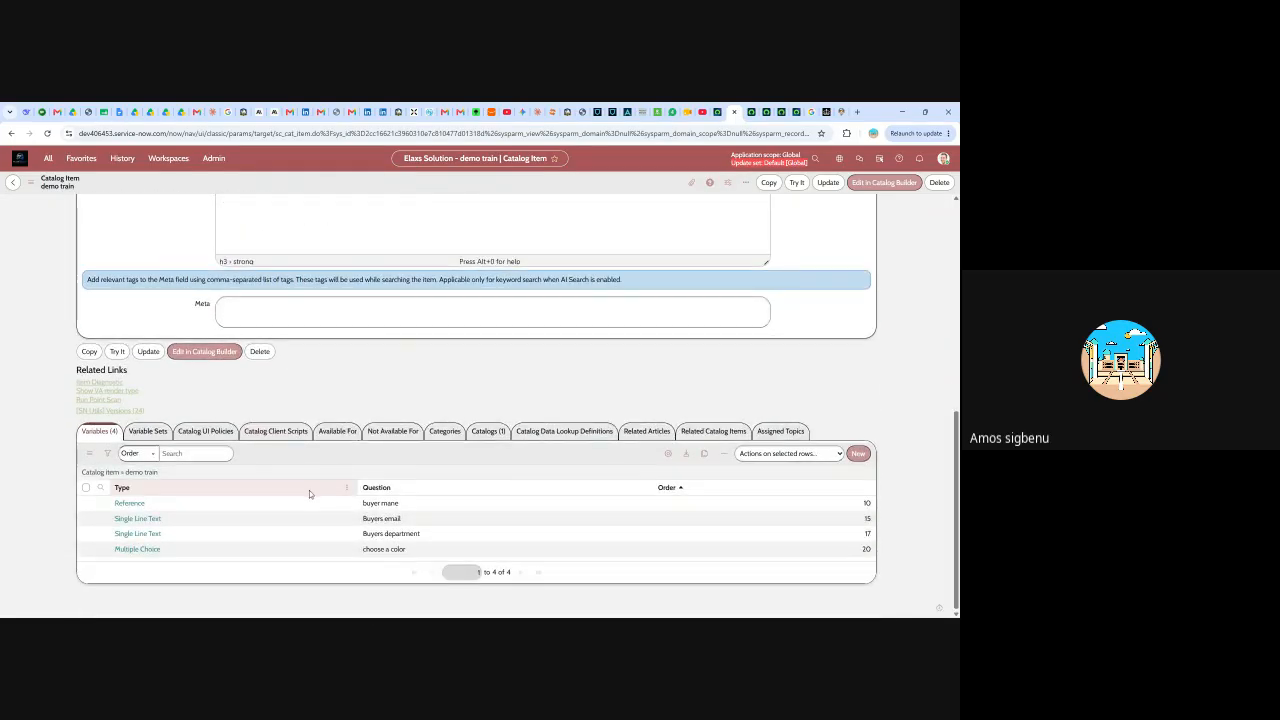
left_click(156, 550)
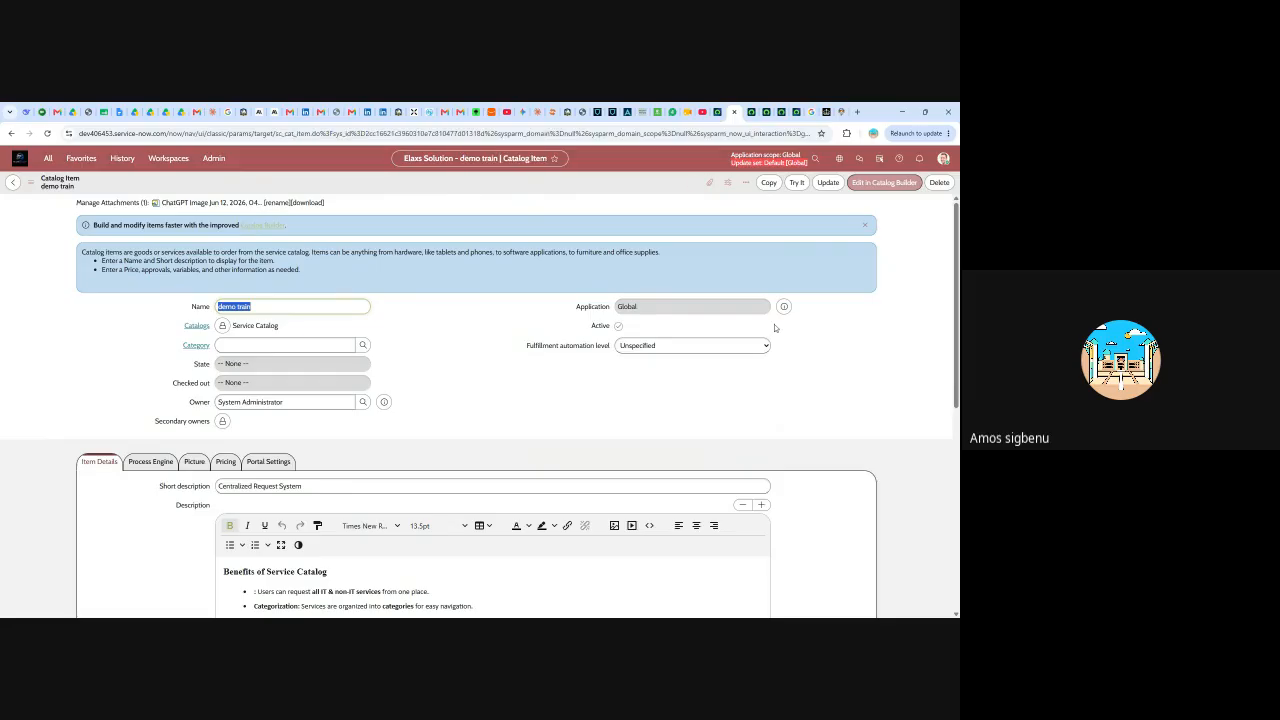
scroll(153, 420, "down", 6)
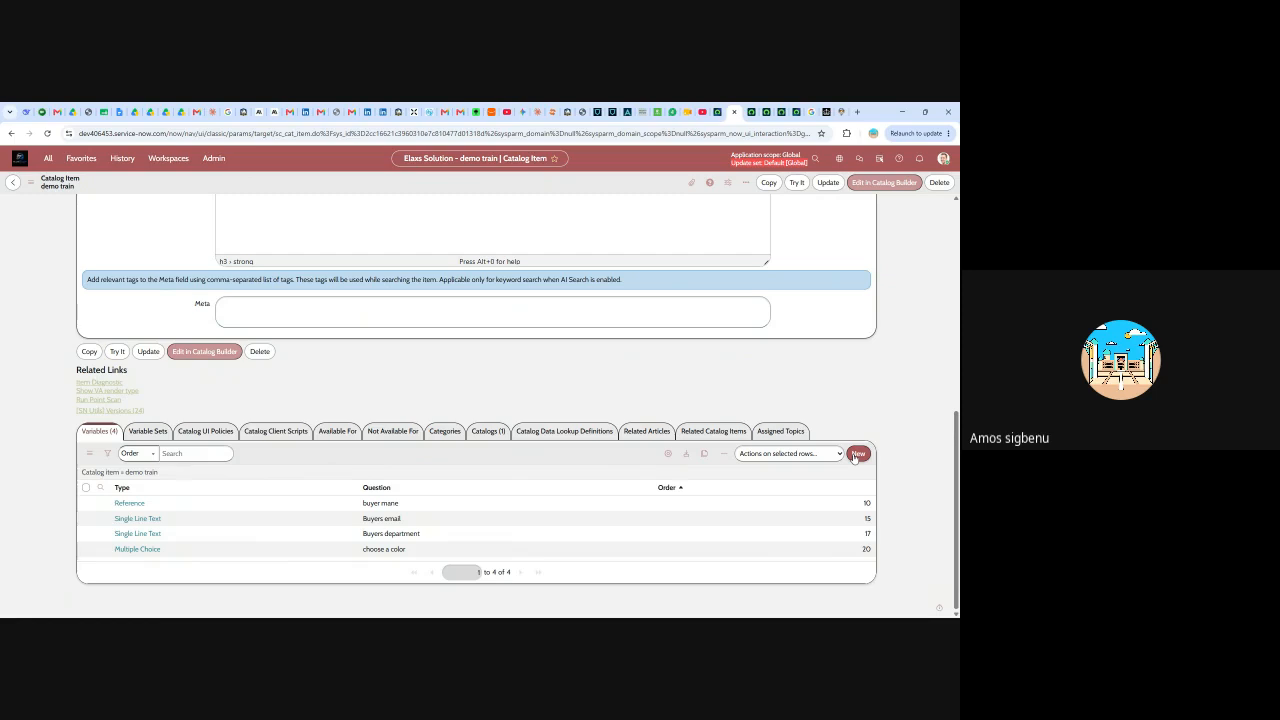
left_click(857, 454)
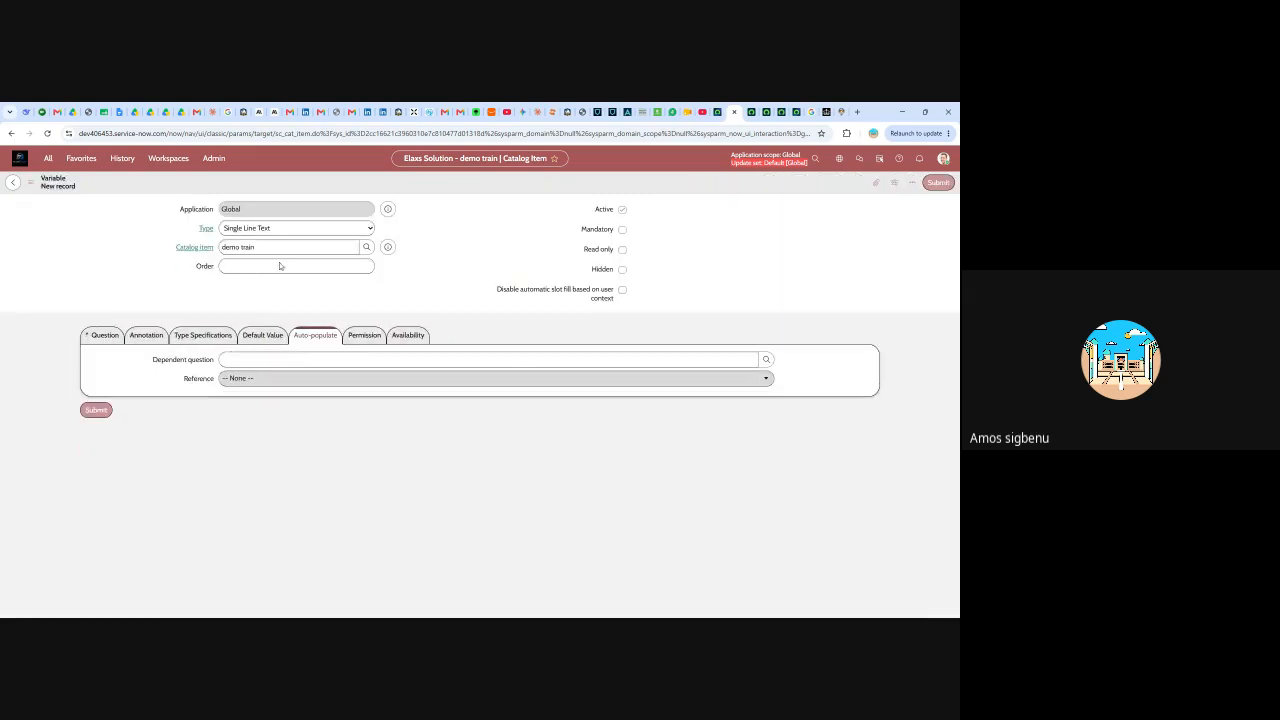
left_click(372, 266)
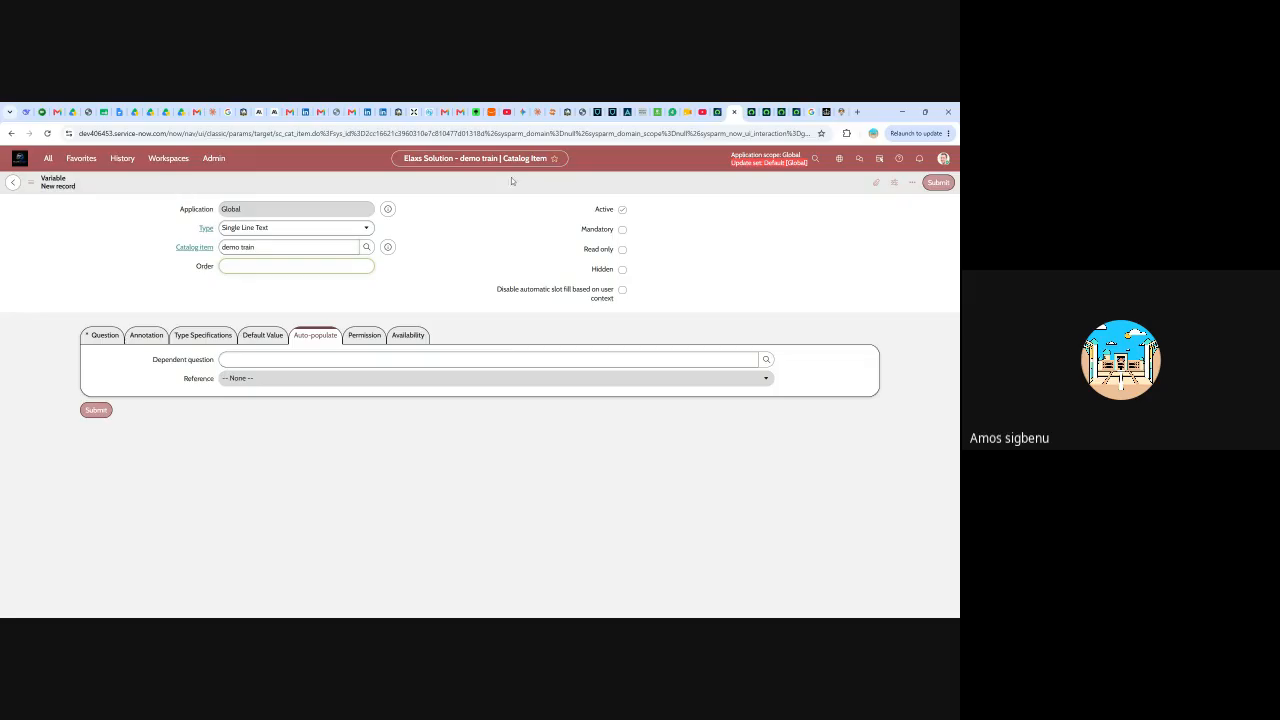
left_click(14, 184)
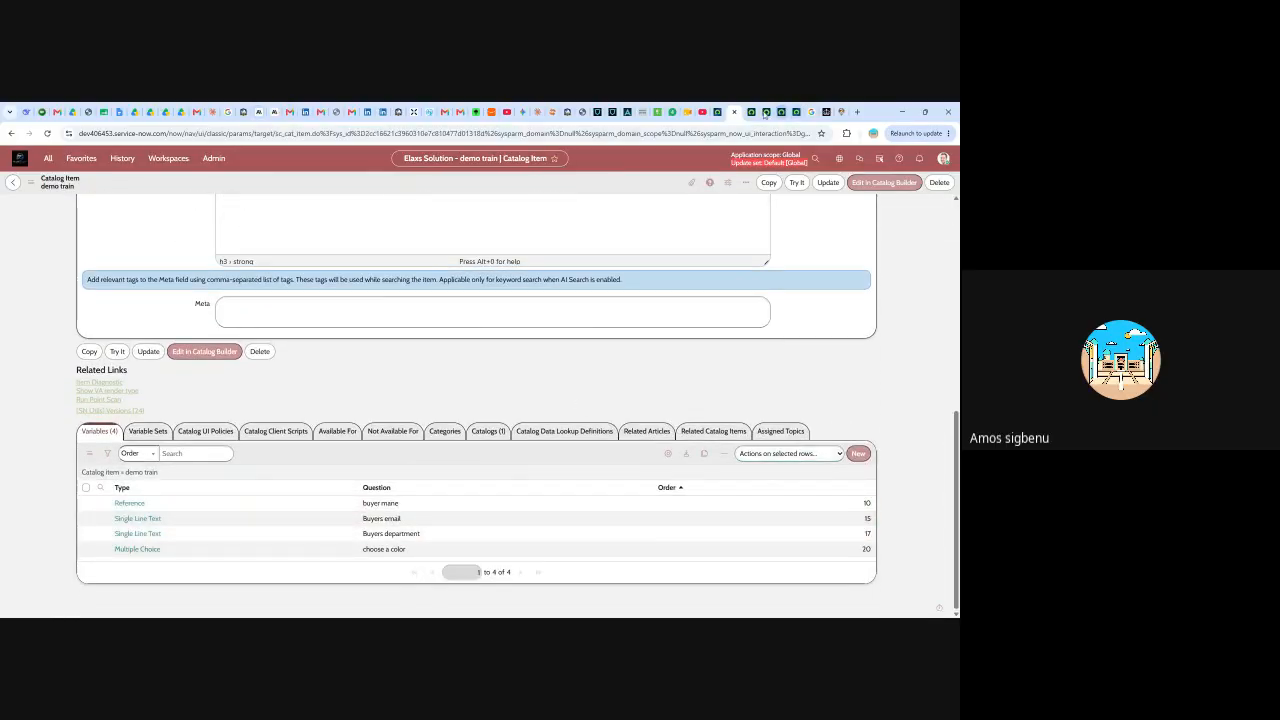
- Start a new demo train variable with order 25, question "when it gold" and name when_it_gold
scroll(271, 205, "up", 10)
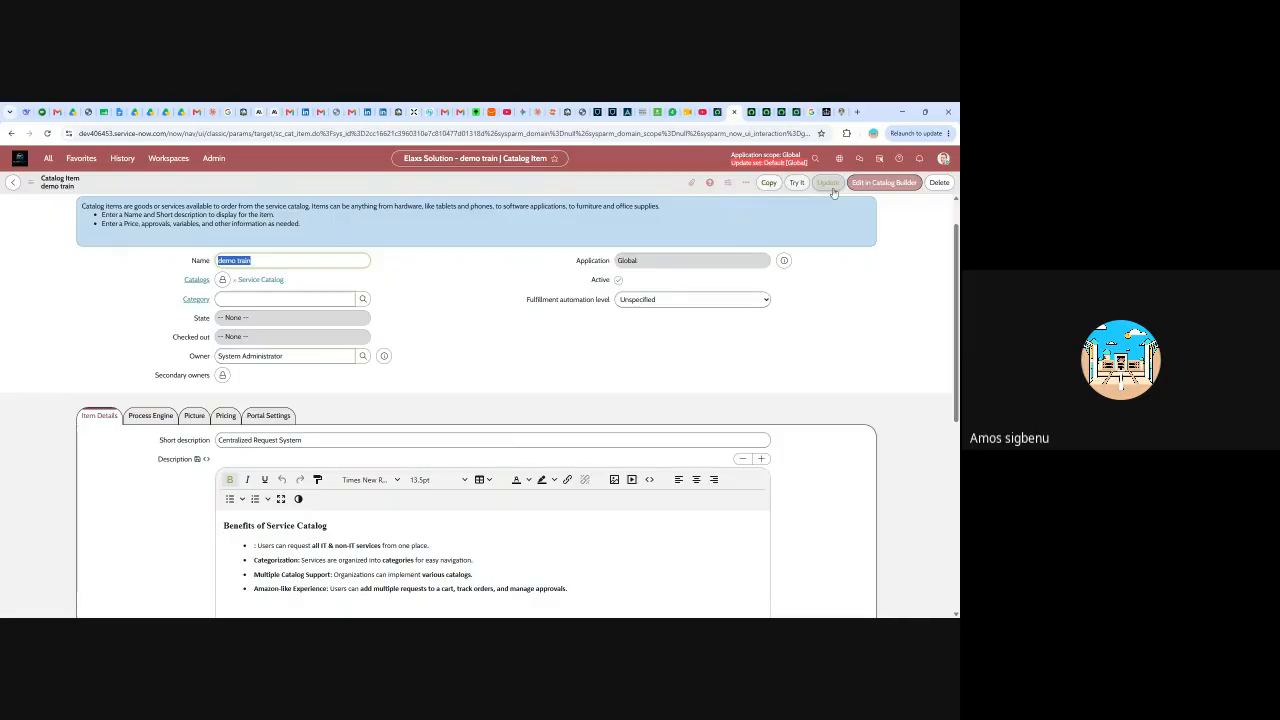
scroll(556, 344, "down", 10)
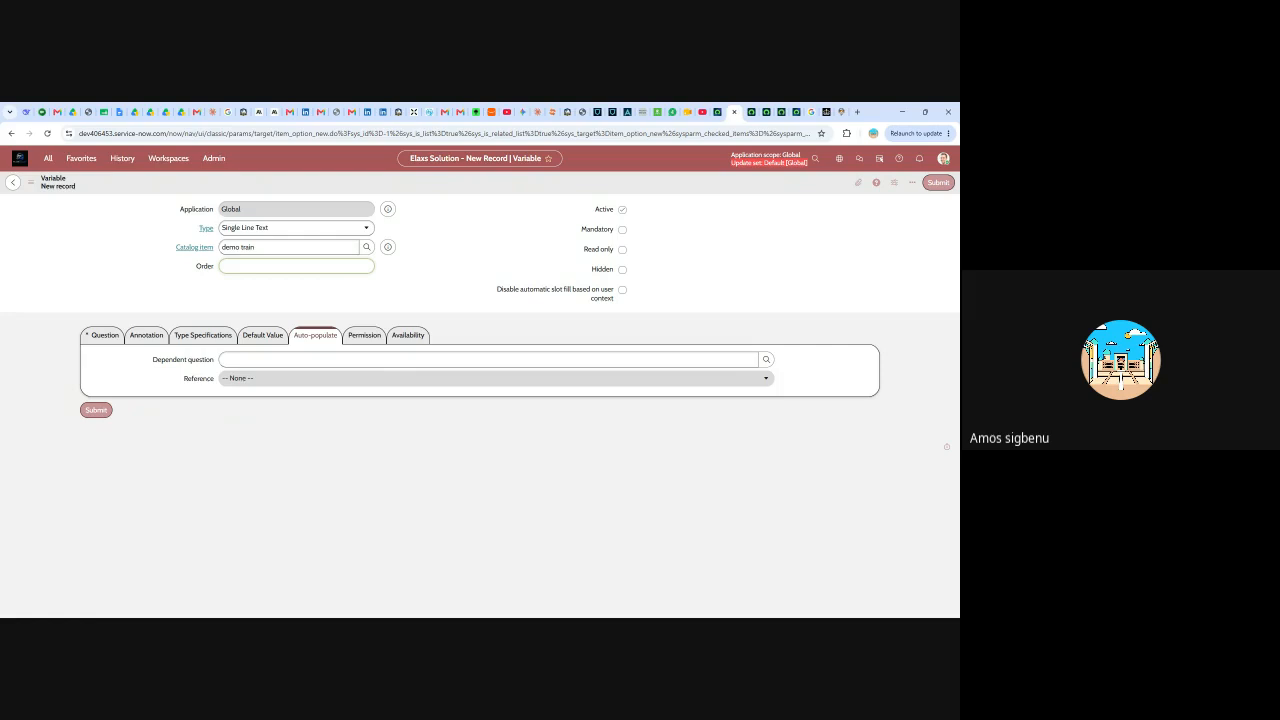
type("5")
left_click(104, 336)
left_click(224, 385)
type("when")
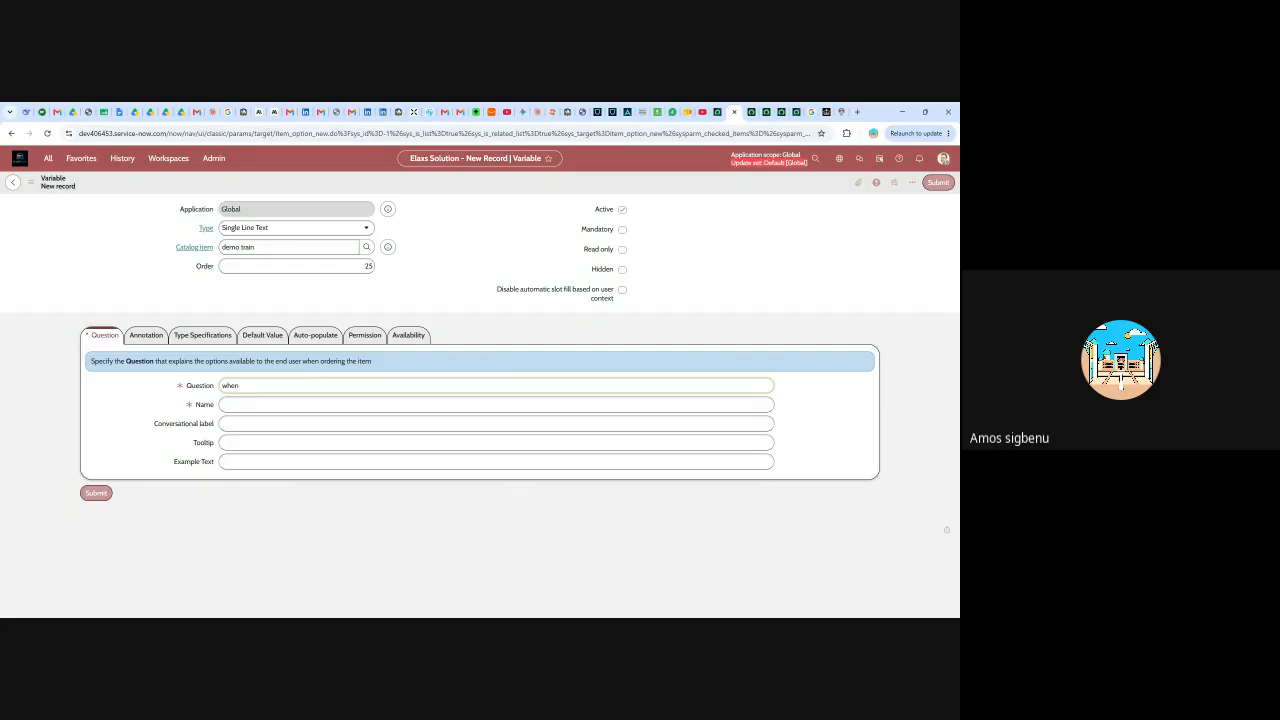
type(" it gold")
key("Tab")
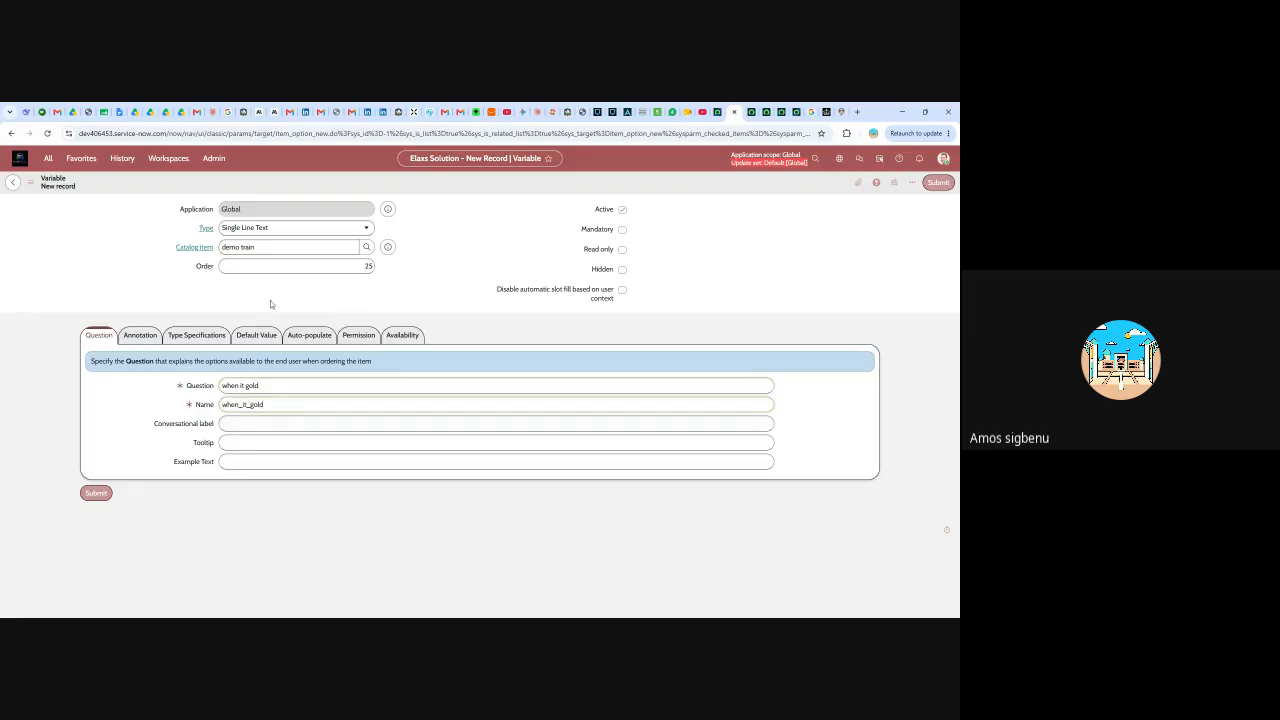
- Set the new variable's type to Multiple Choice
left_click(364, 229)
scroll(236, 323, "down", 1)
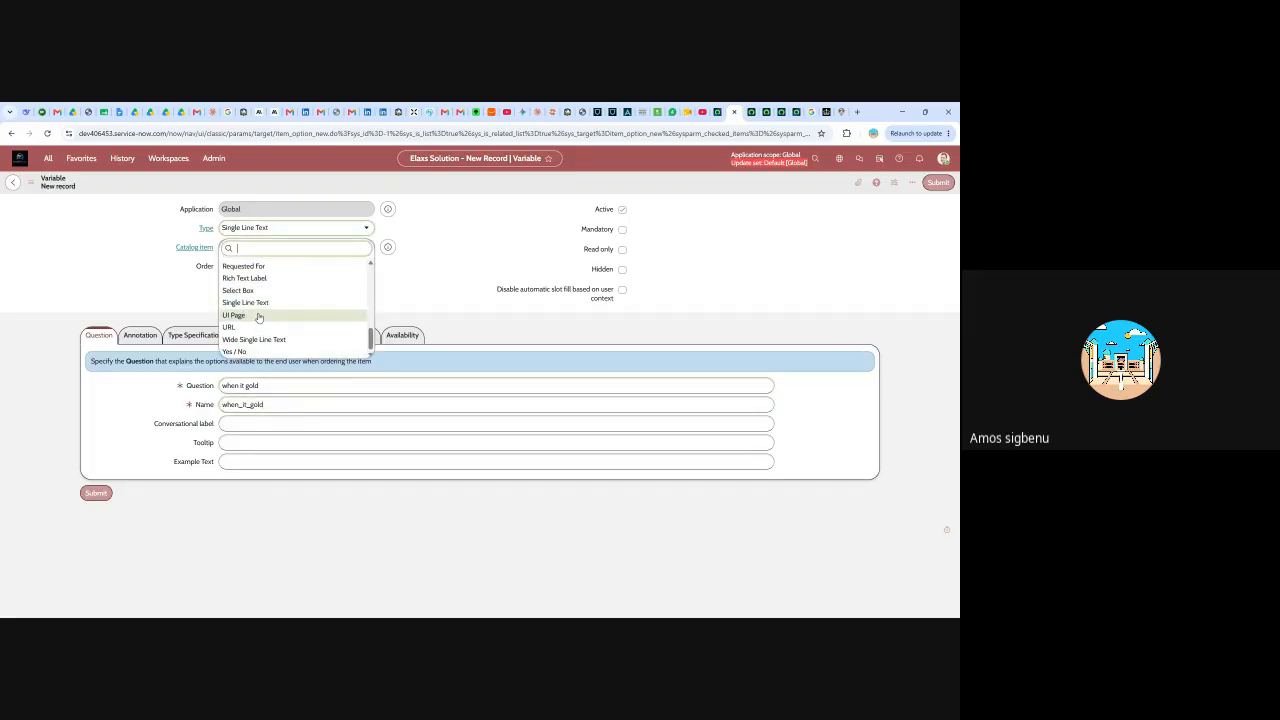
scroll(271, 323, "up", 2)
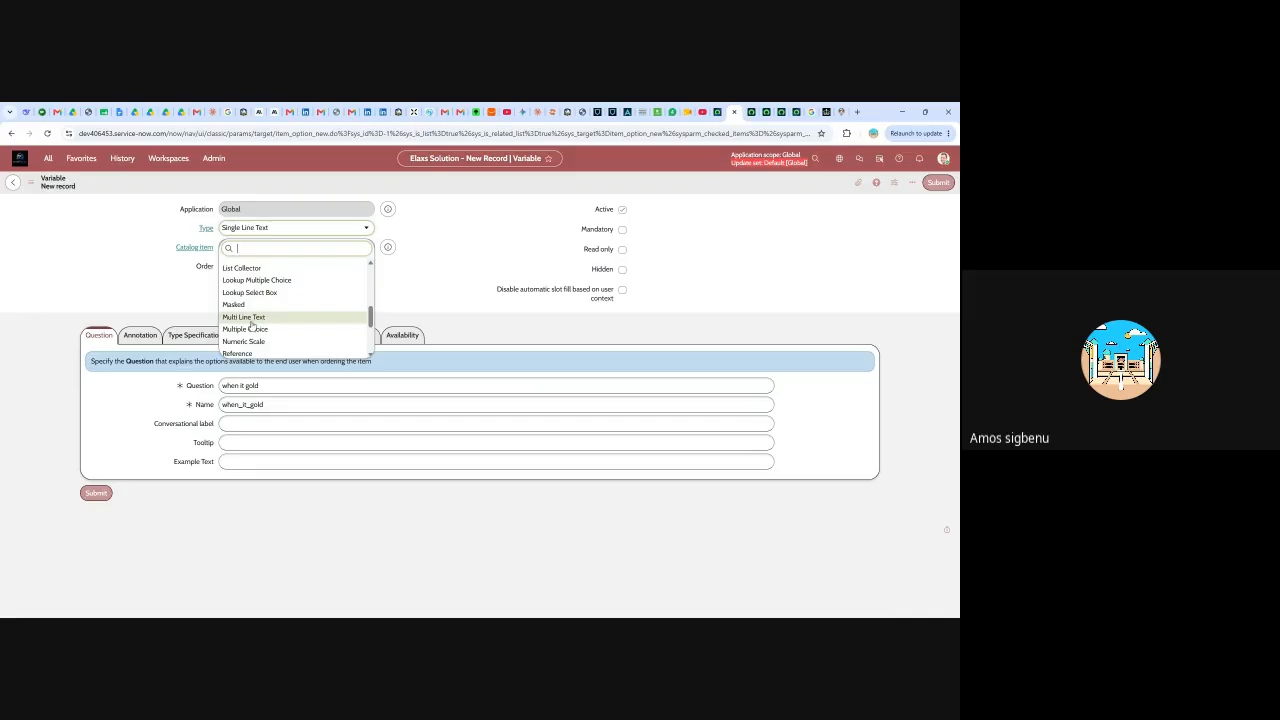
left_click(248, 327)
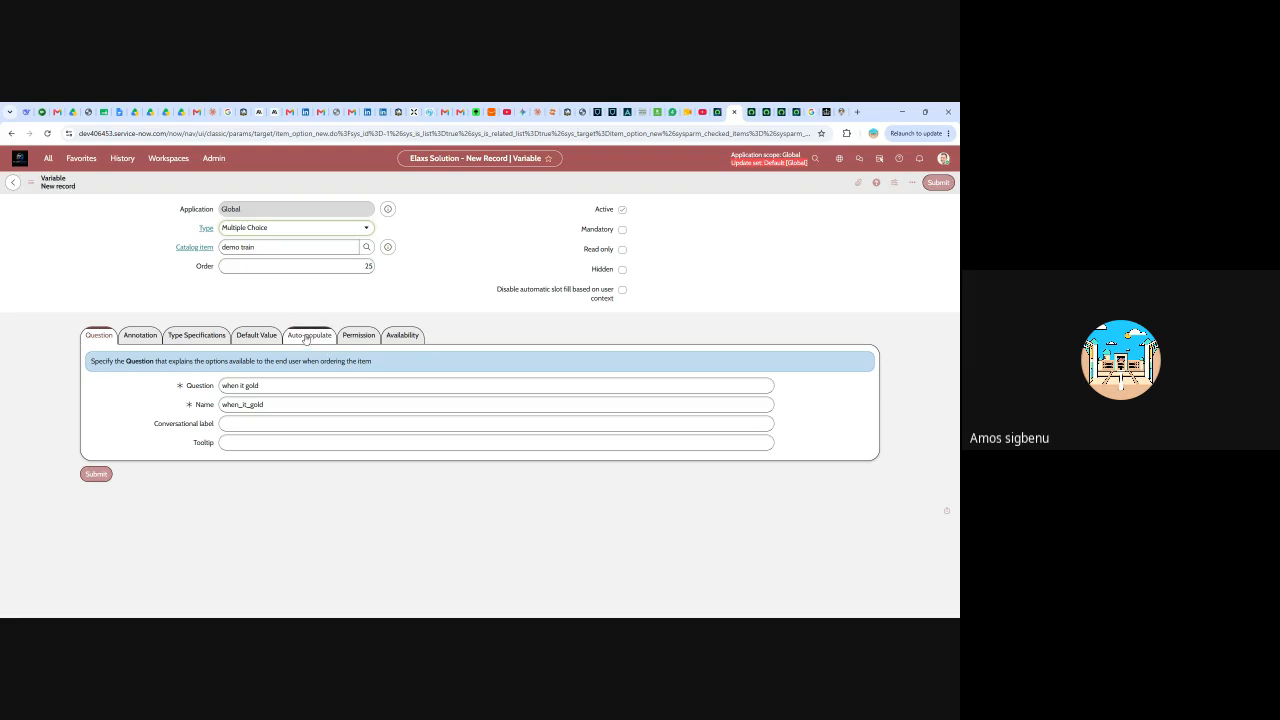
- Check the dependent question lookup for auto-population and save the new variable with its form kept open
left_click(306, 337)
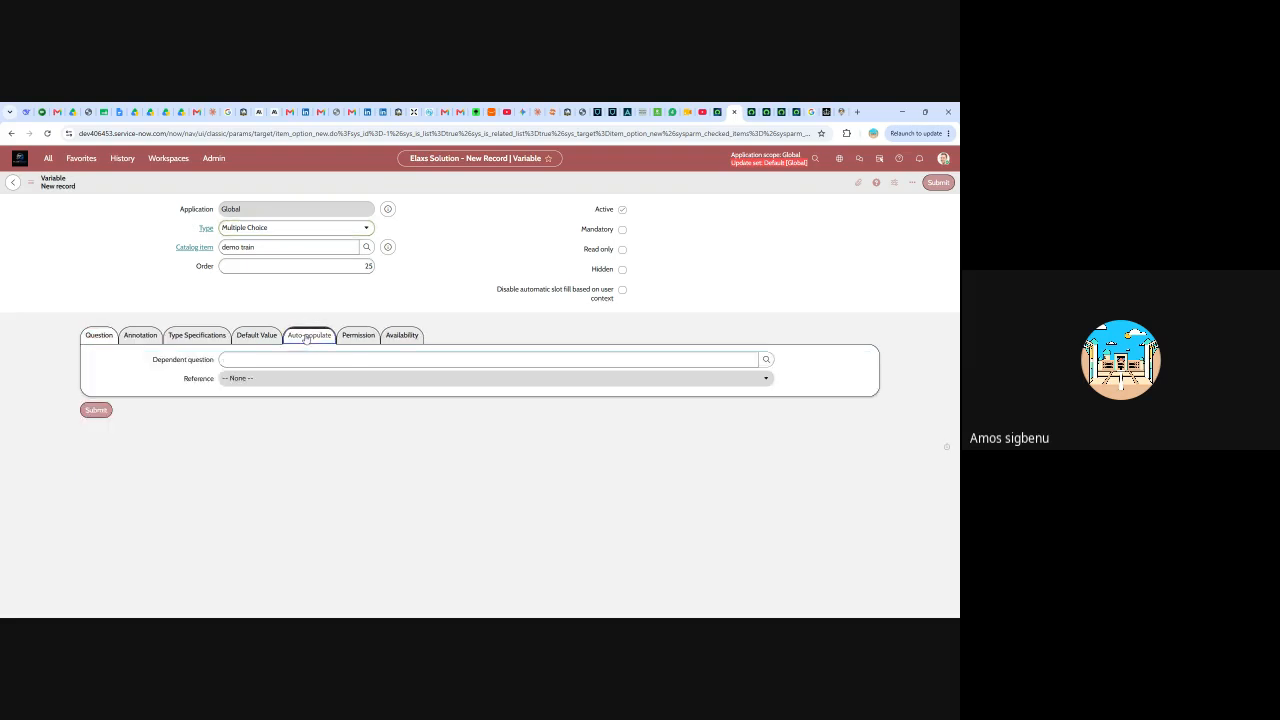
left_click(766, 360)
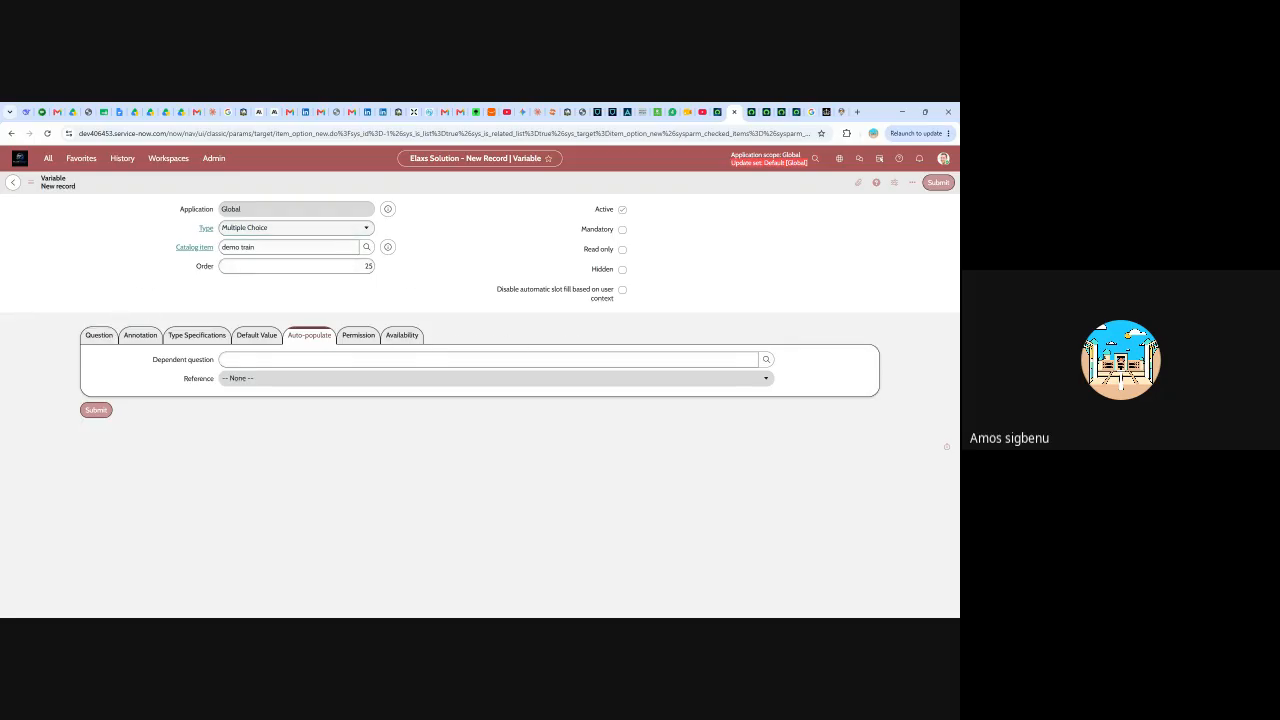
left_click(97, 335)
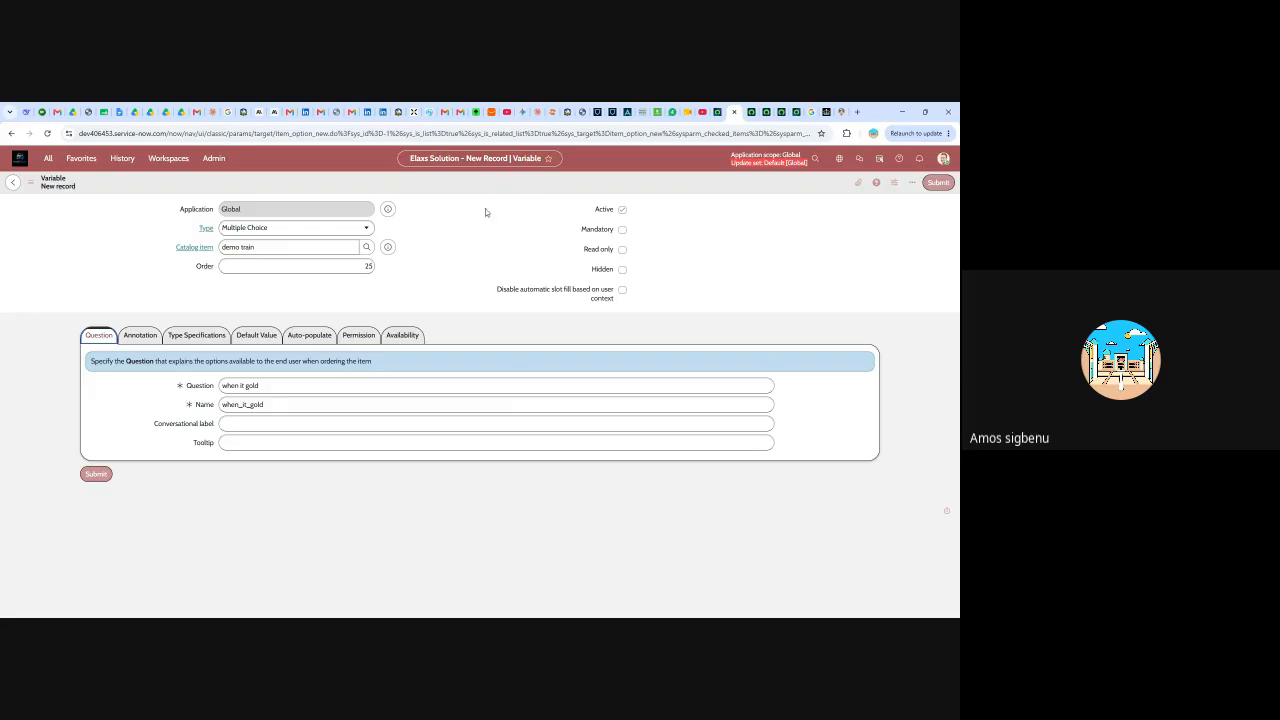
right_click(490, 185)
mouse_move(523, 215)
left_click(513, 190)
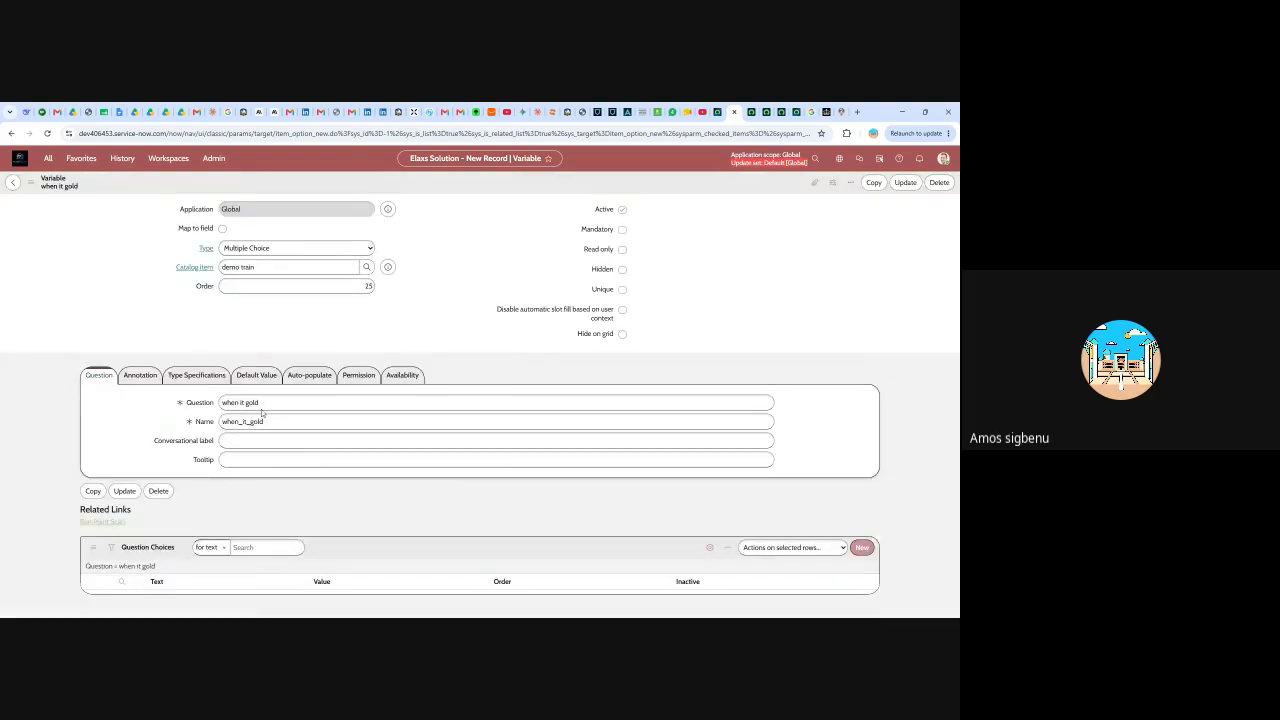
- Replace the "when it gold" question text with "process" and clear the variable's old name
left_click(265, 410)
key("shift+Tab")
left_click_drag(224, 386, 217, 388)
key("BackSpace")
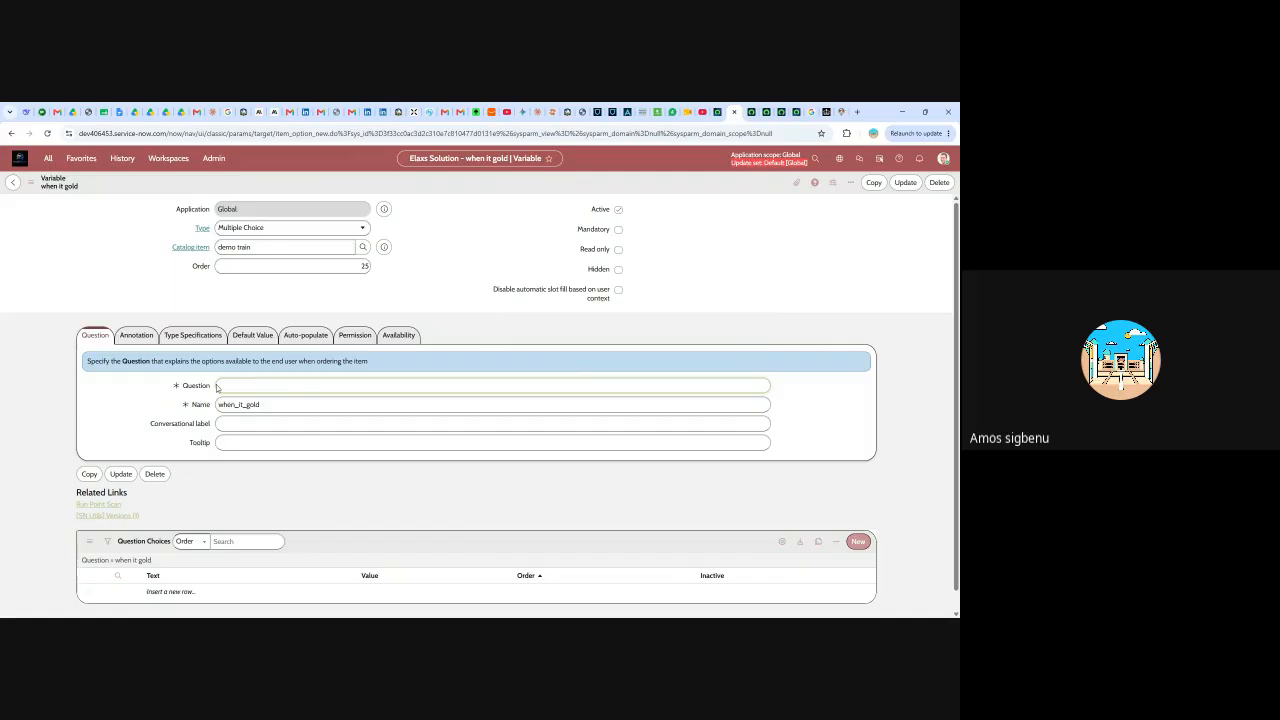
type("proce")
key("Tab")
key("BackSpace")
key("Tab")
key("shift+Tab")
key("shift+Tab")
type("process")
- Copy the question text "process" into the variable's Name field and save the record
key("shift+Left")
key("shift+Left")
key("shift+Left")
key("shift+Left")
key("shift+Left")
key("shift+Left")
key("shift+Left")
key("ctrl+c")
key("Tab")
key("ctrl+v")
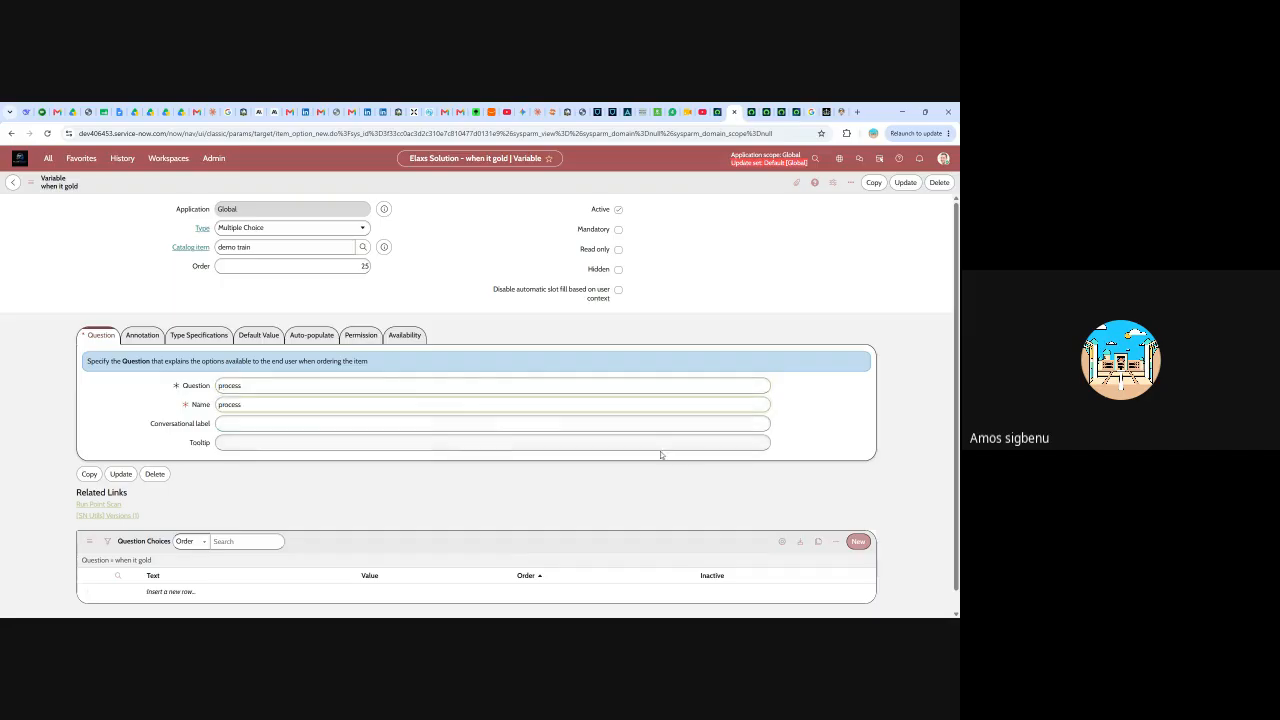
left_click(843, 405)
scroll(285, 350, "down", 1)
scroll(416, 226, "up", 1)
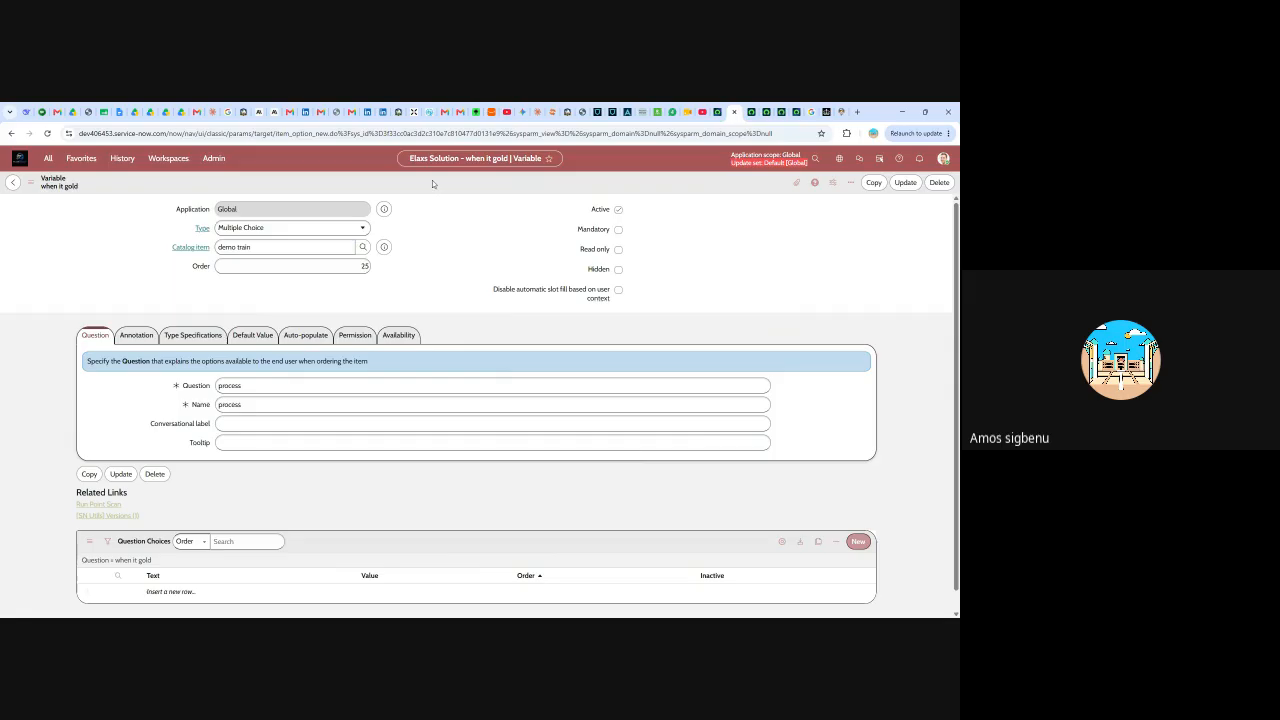
right_click(432, 180)
left_click(458, 194)
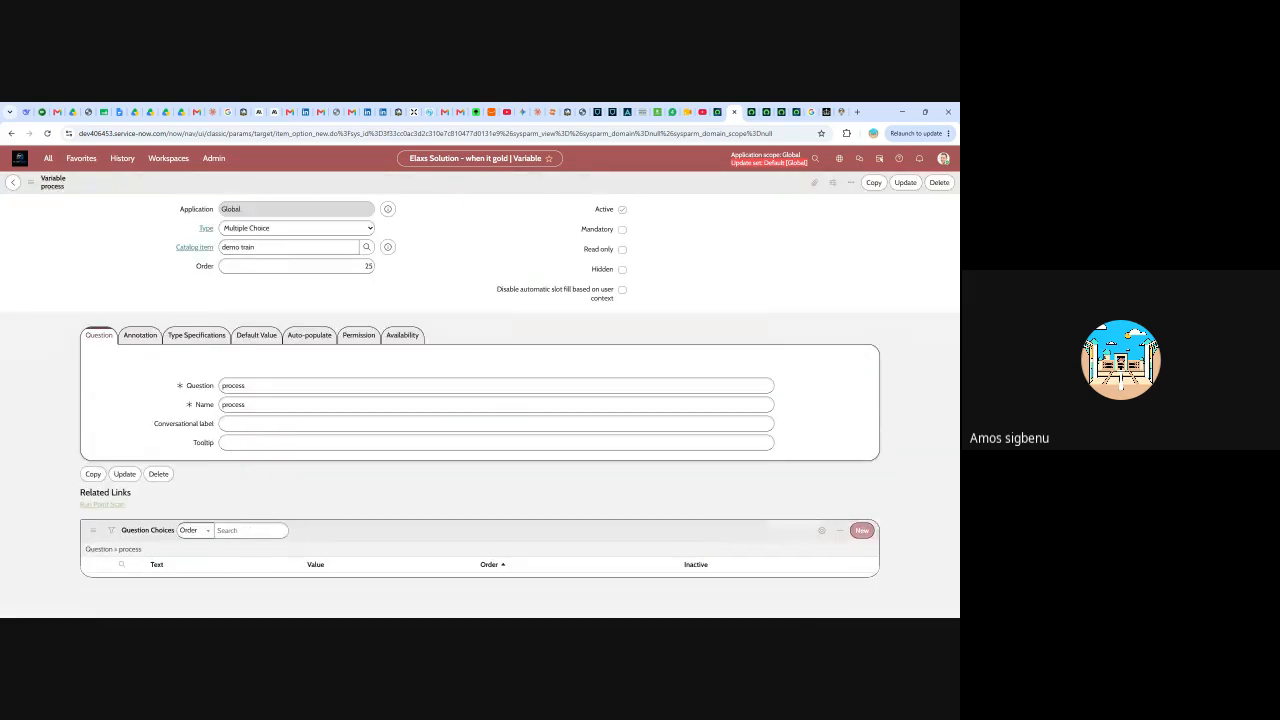
- Start a new question choice for the process variable, switch to WhatsApp, and find the Smart Inspection Tablet user story in the Elaxstraining chat
left_click(862, 531)
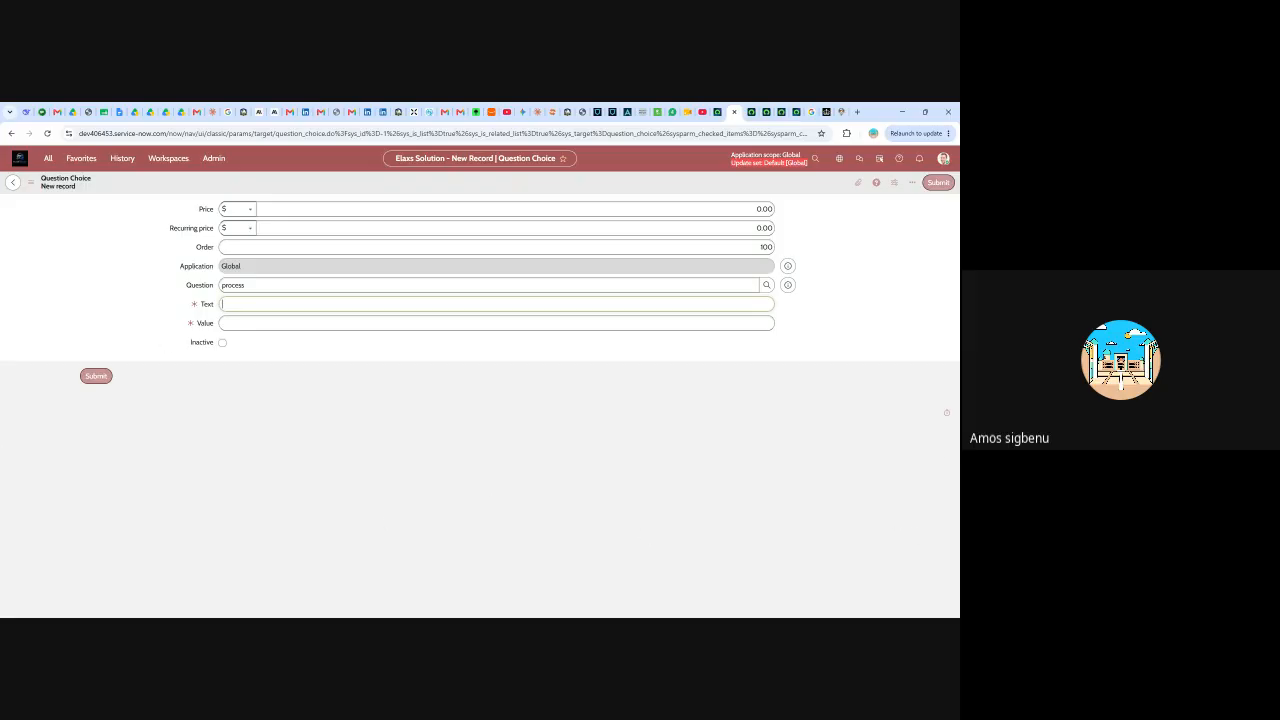
left_click(671, 112)
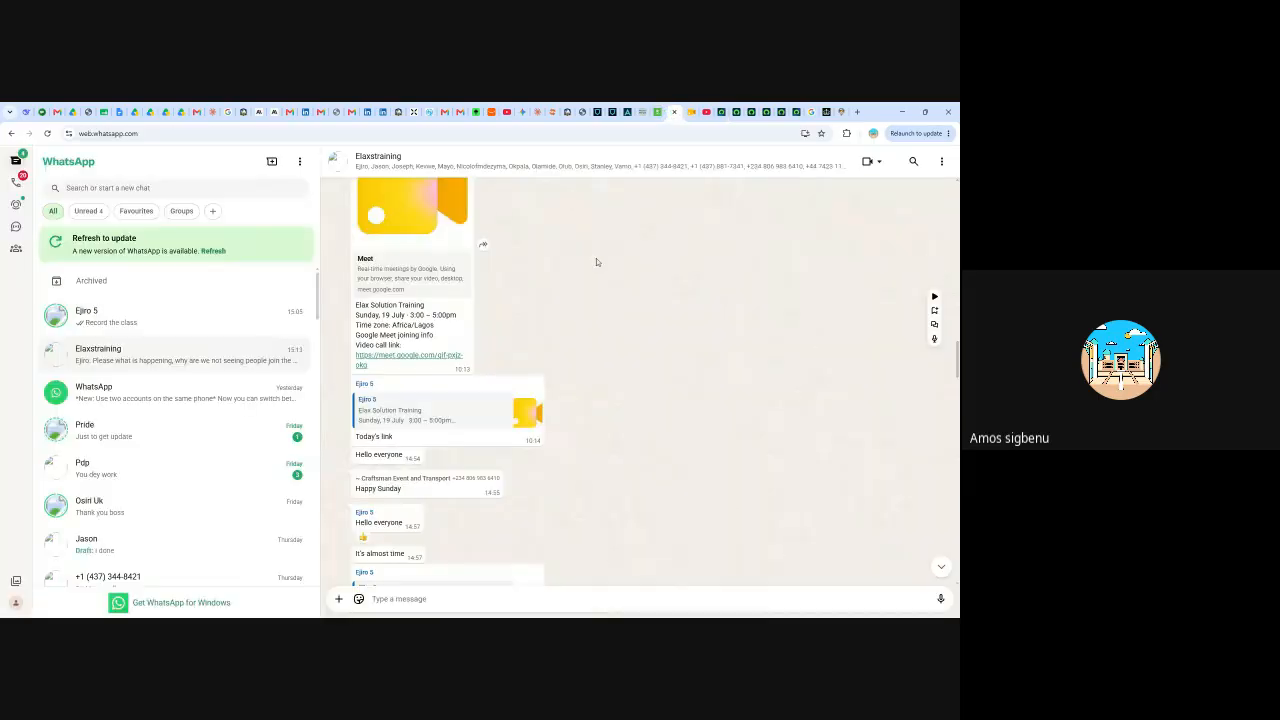
scroll(639, 399, "up", 20)
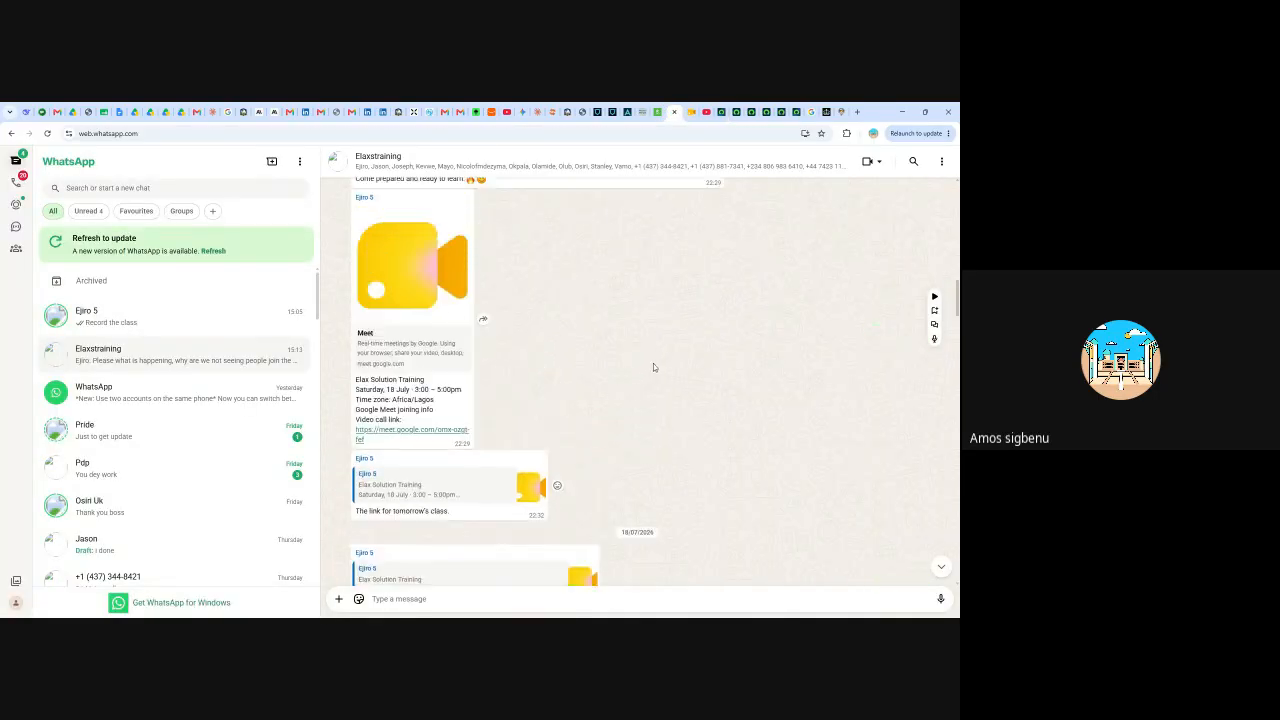
scroll(668, 356, "up", 20)
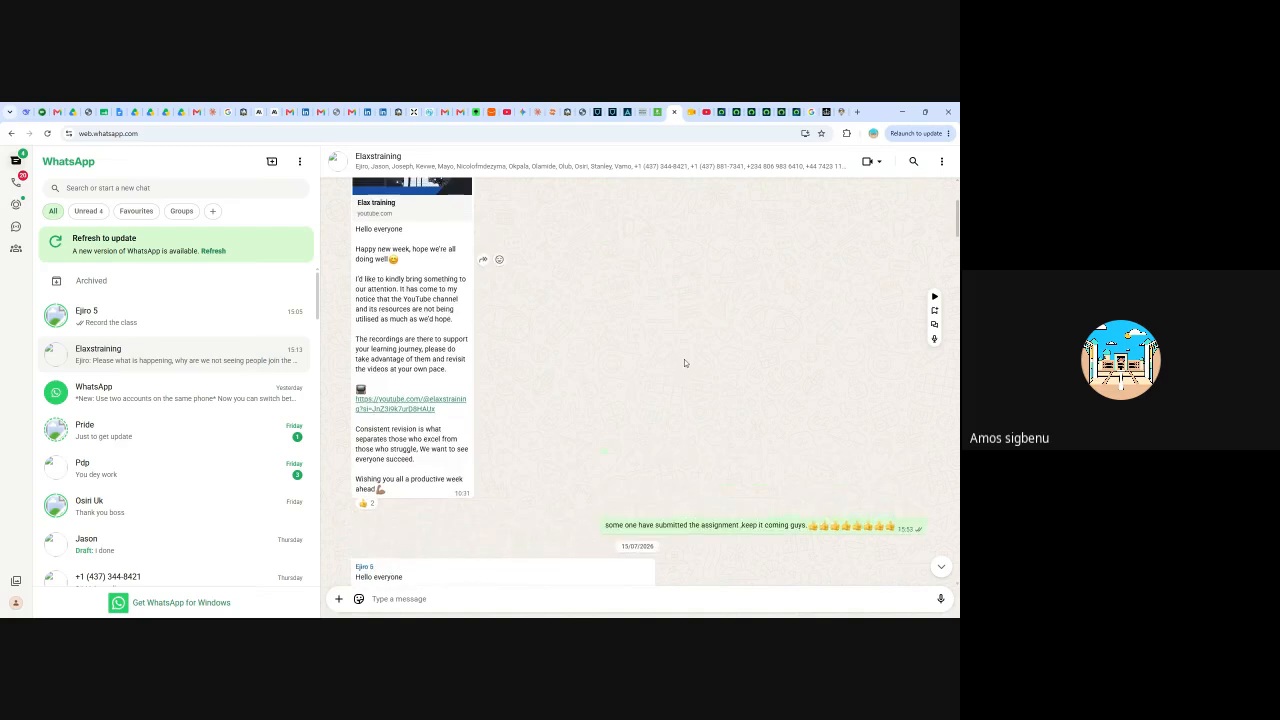
scroll(683, 359, "up", 20)
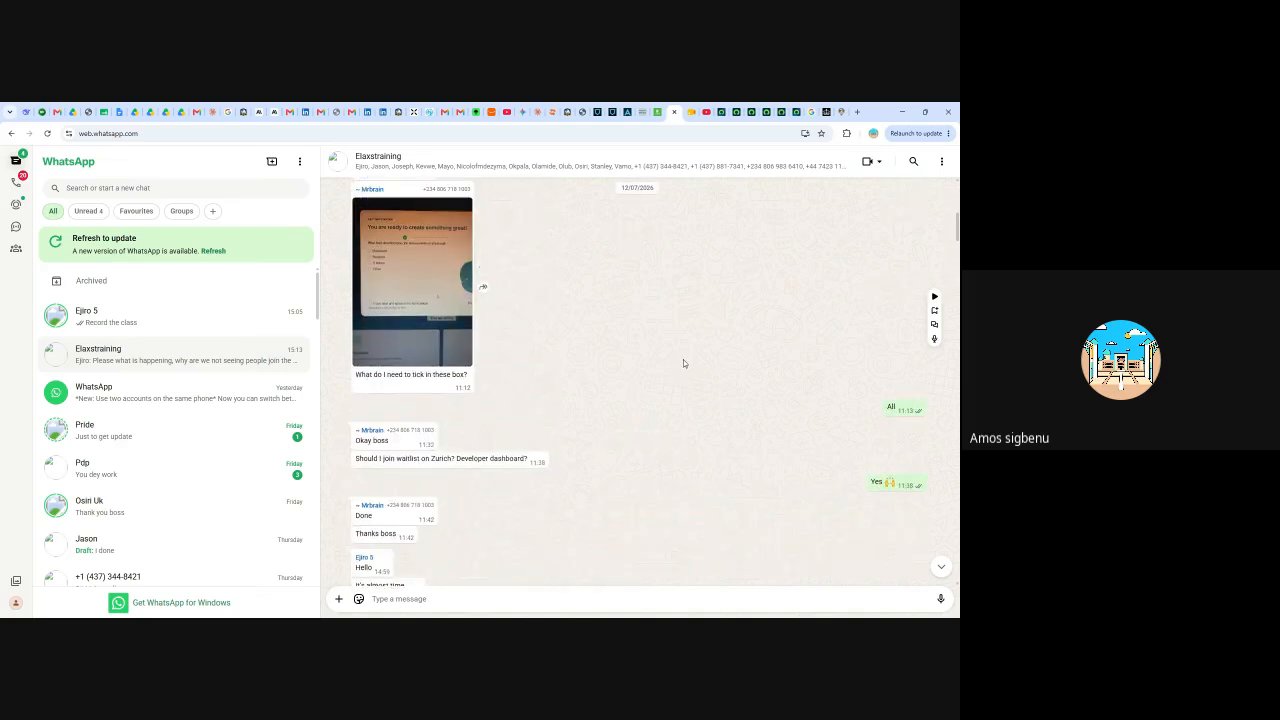
scroll(688, 358, "up", 20)
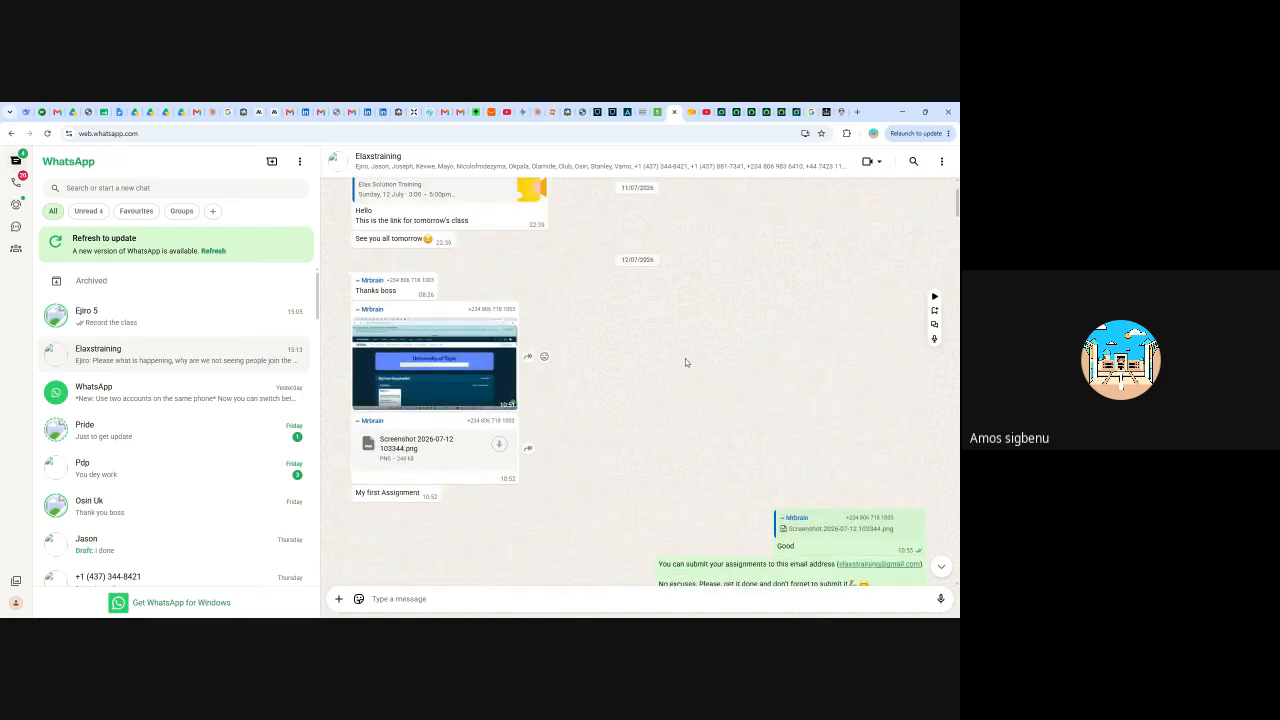
scroll(693, 353, "up", 20)
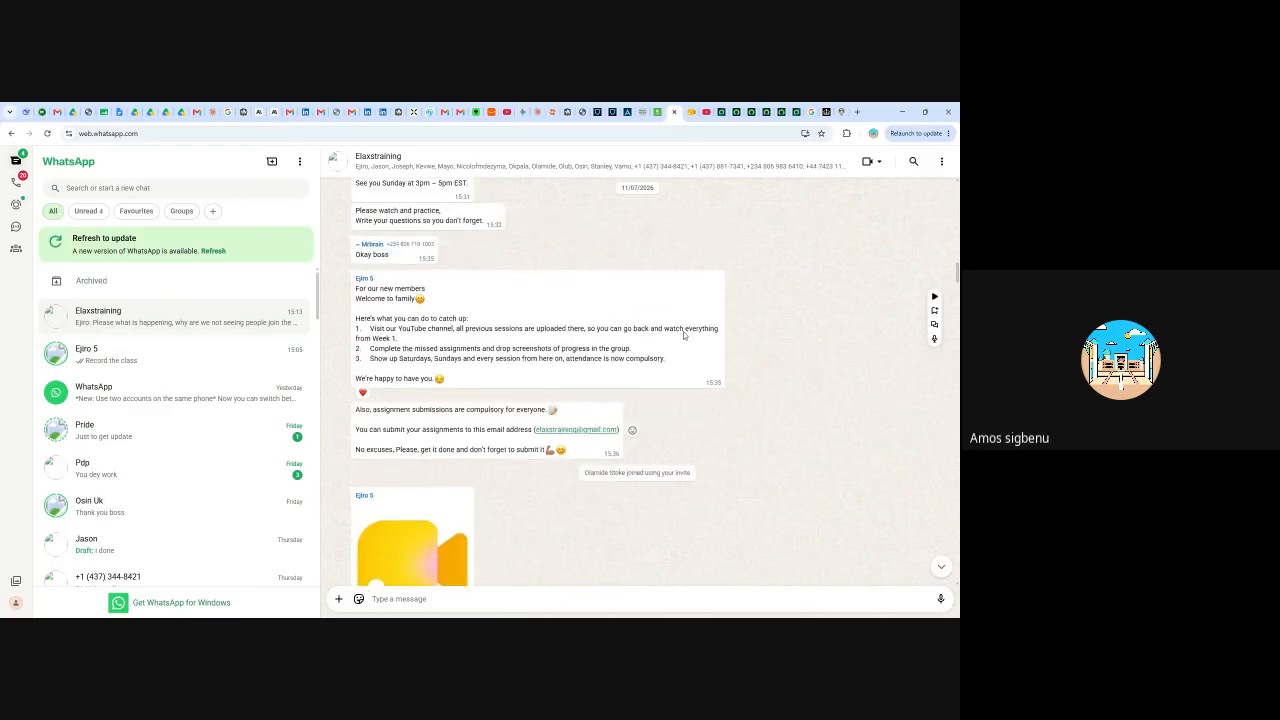
scroll(683, 330, "up", 20)
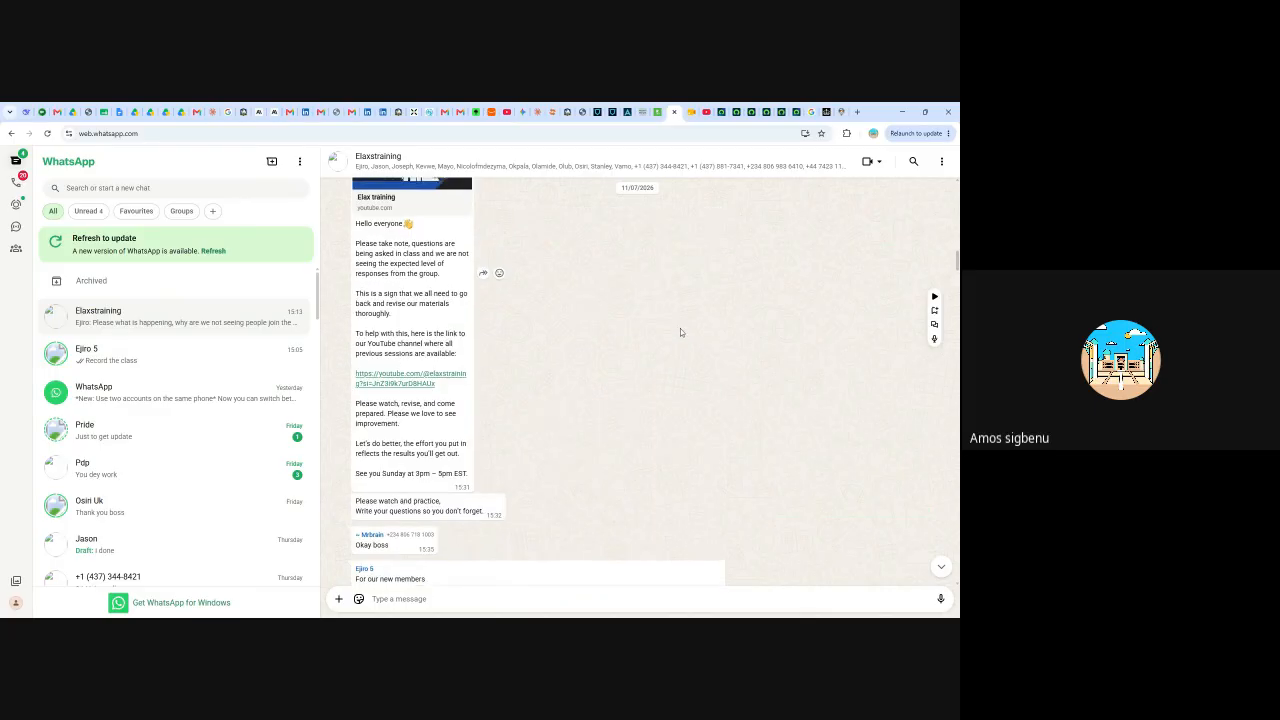
scroll(688, 330, "up", 20)
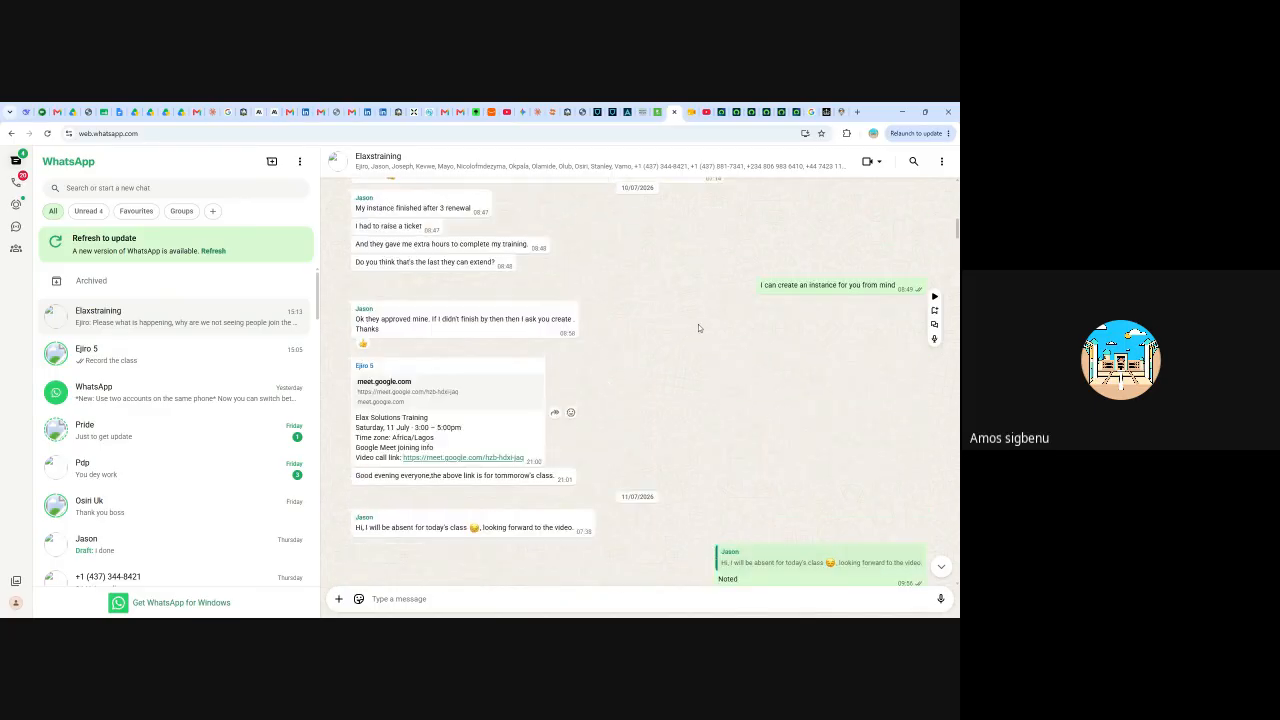
scroll(702, 328, "up", 20)
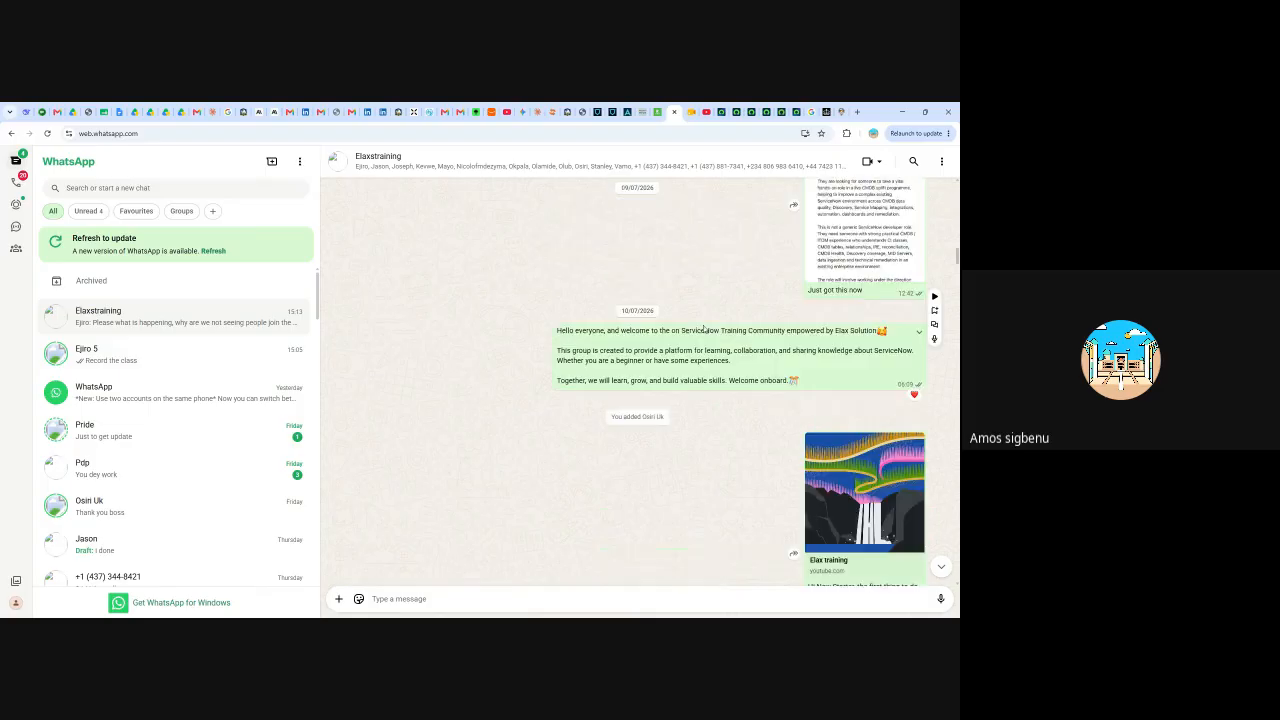
scroll(730, 333, "up", 20)
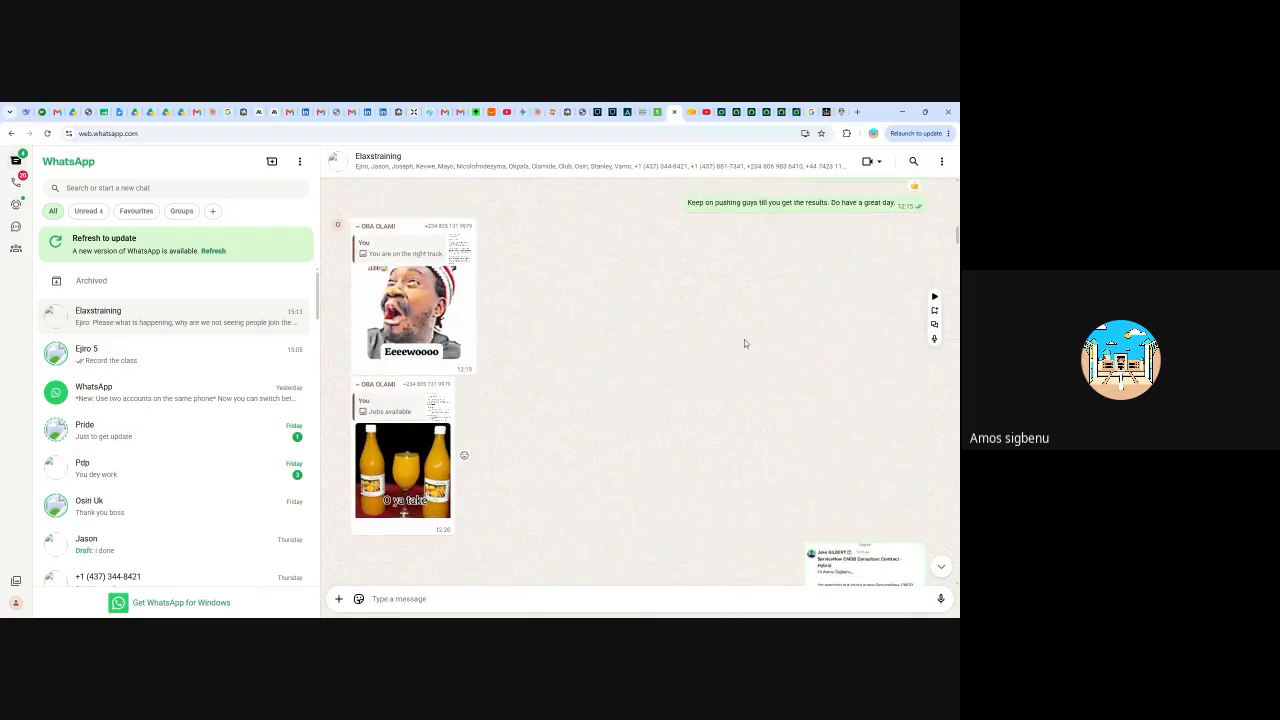
scroll(743, 339, "up", 5)
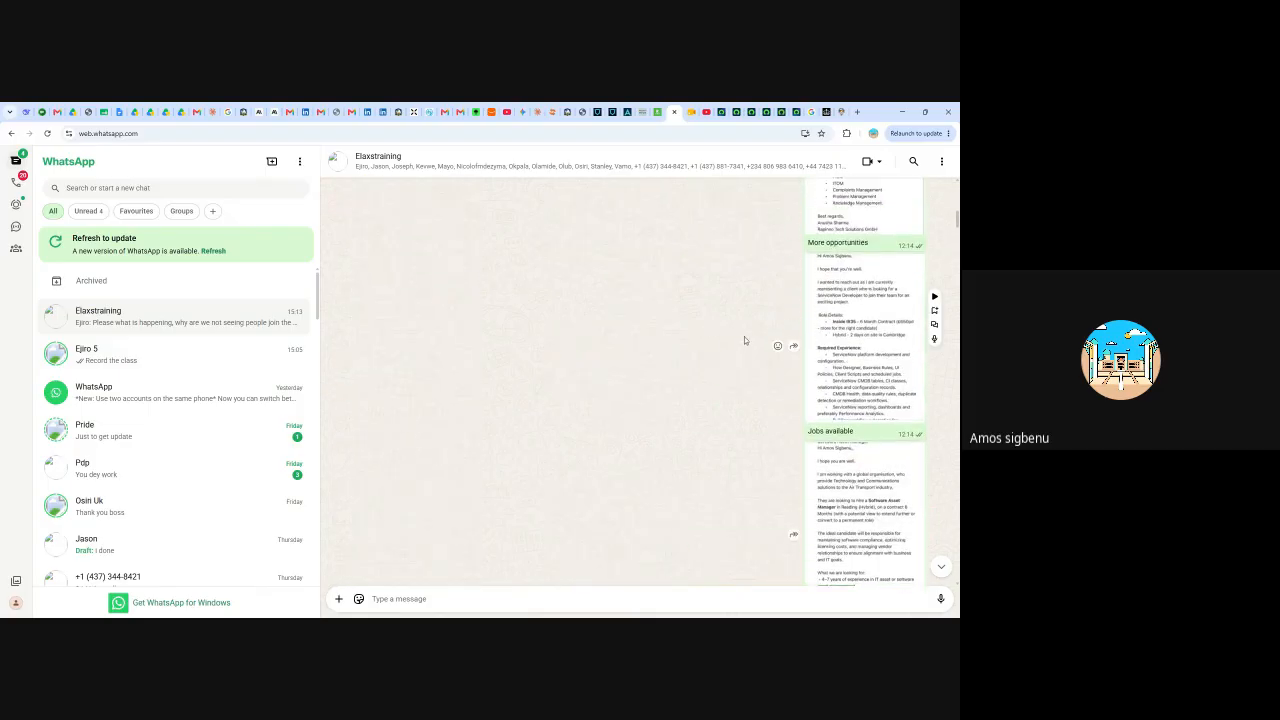
scroll(748, 337, "up", 20)
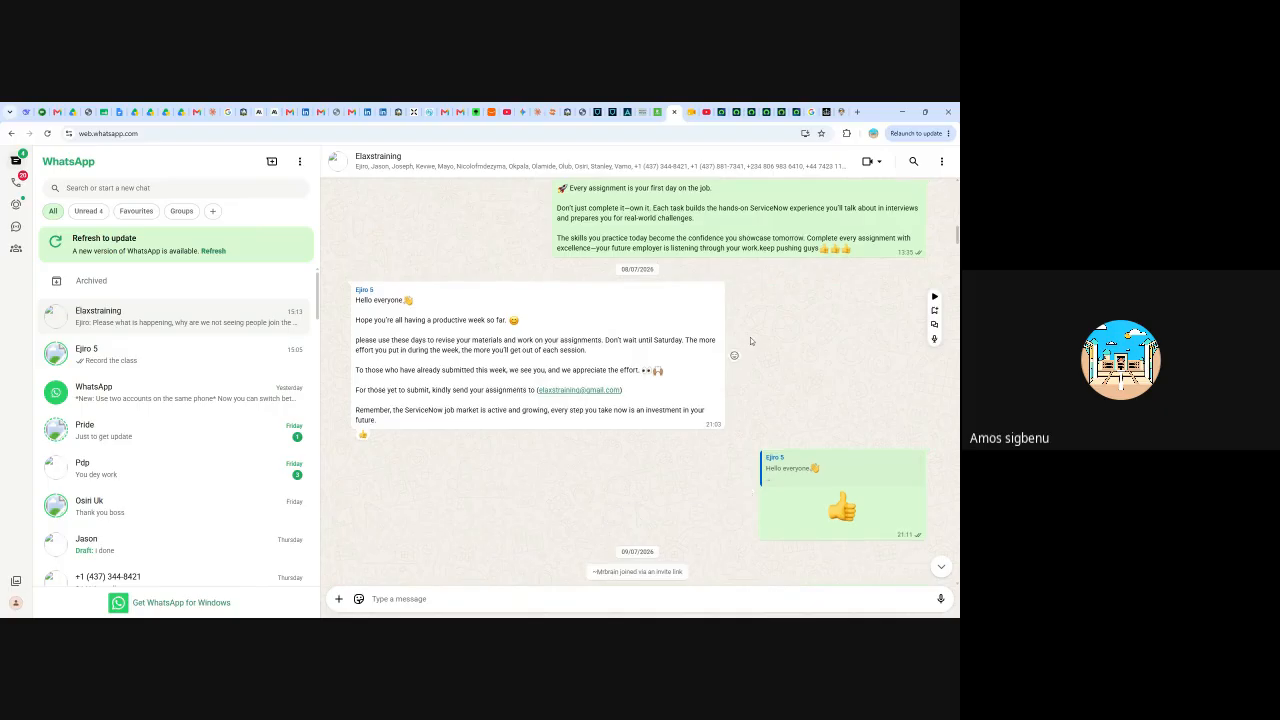
scroll(749, 338, "up", 15)
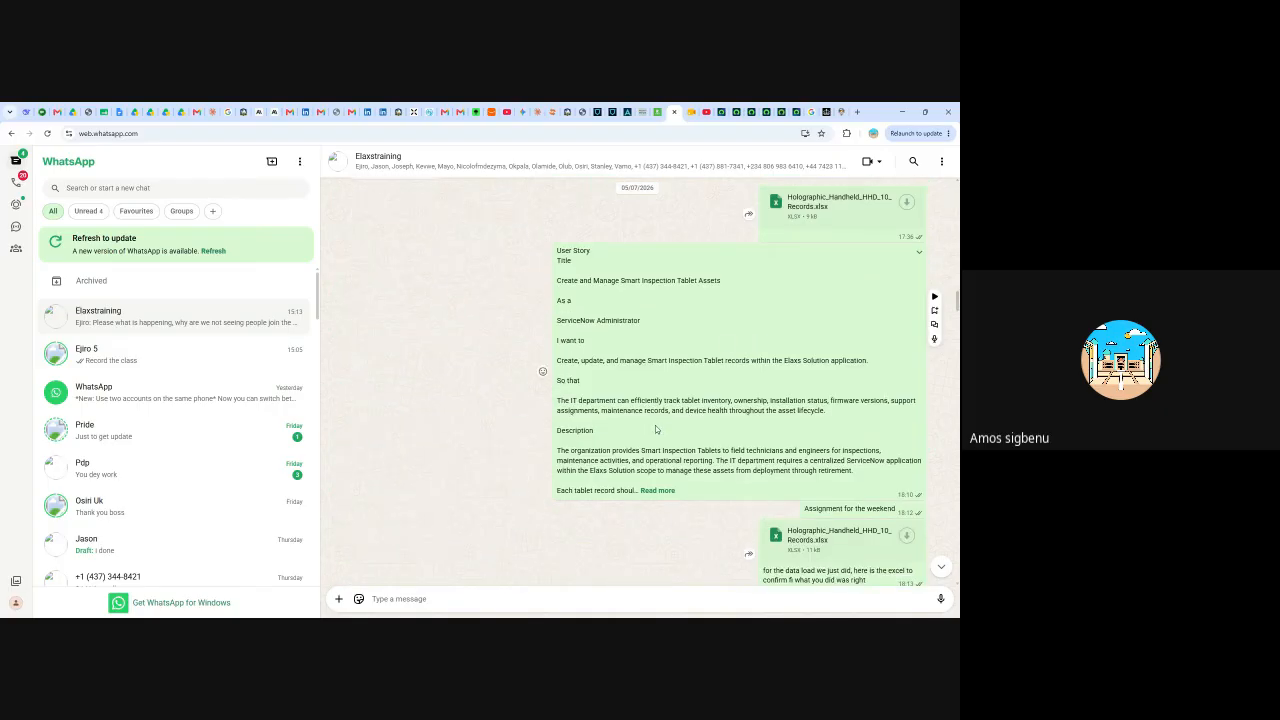
- Expand the Smart Inspection Tablet user story and select the Installation Status choices from Installed through Lost for copying
left_click(657, 492)
scroll(657, 492, "down", 2)
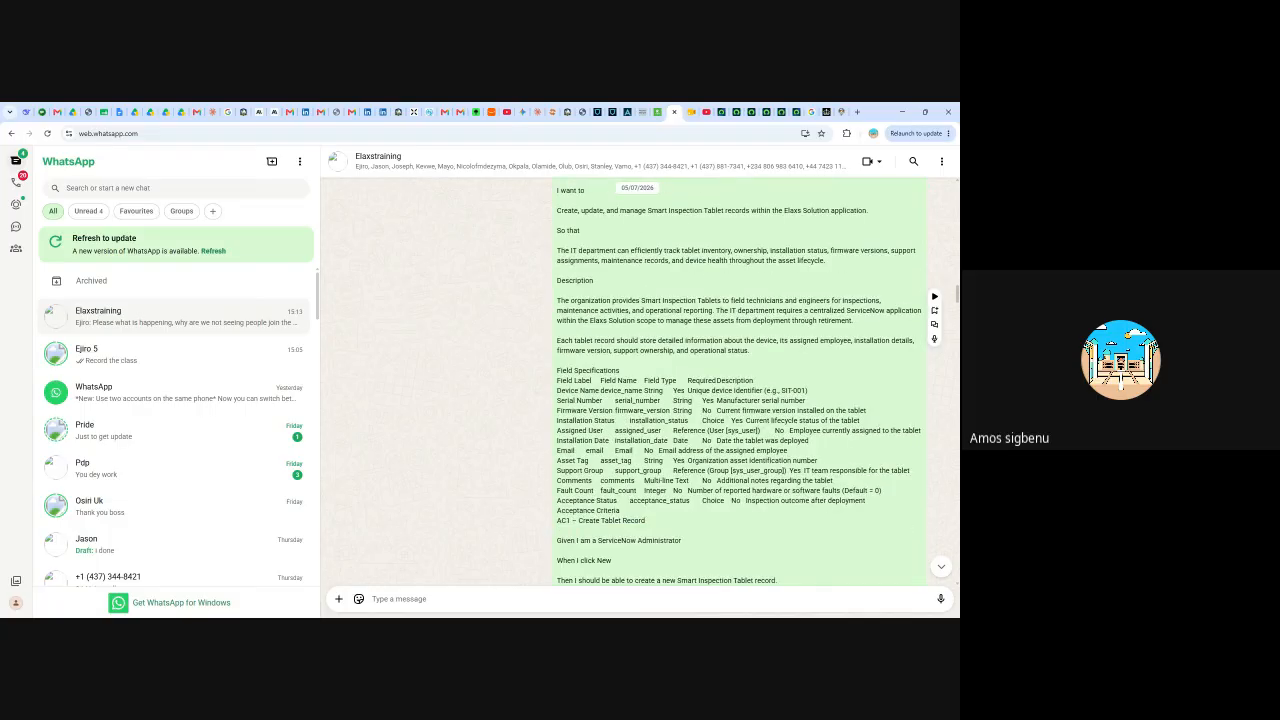
scroll(660, 470, "down", 5)
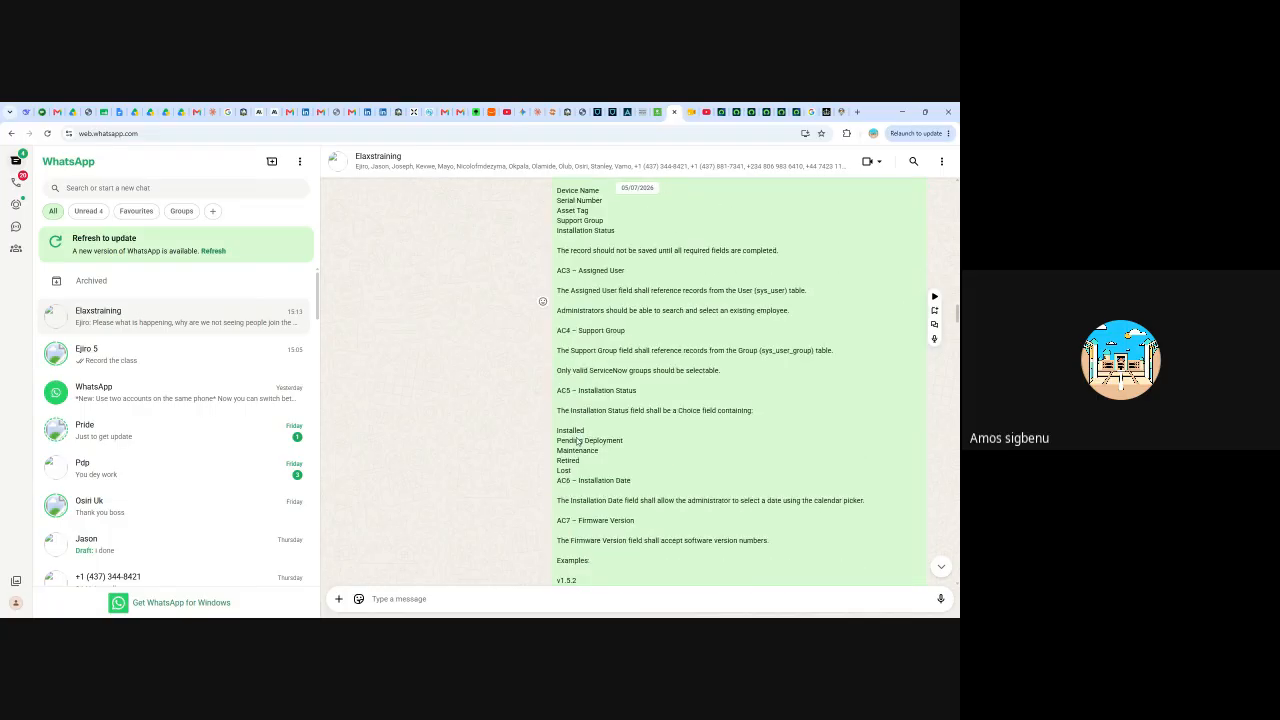
mouse_move(557, 430)
left_mouse_down()
mouse_move(586, 468)
mouse_move(558, 432)
left_mouse_up()
left_click(575, 476)
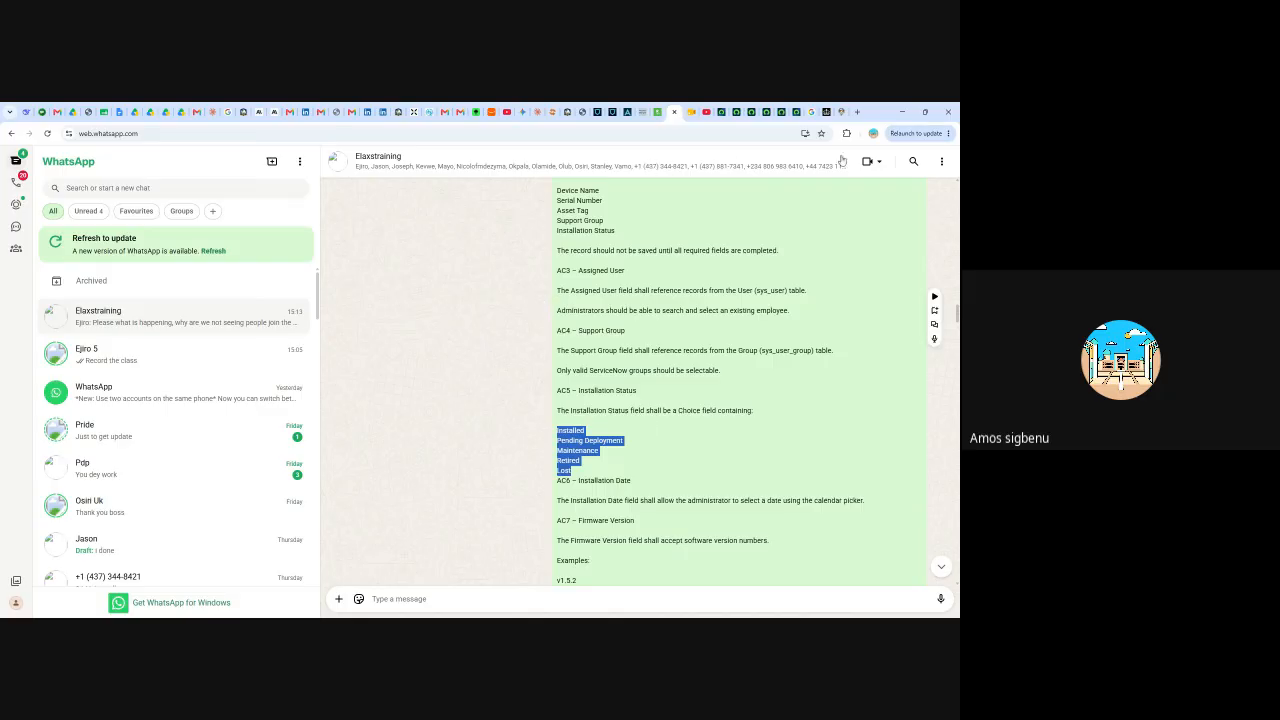
- Return to the new question choice in ServiceNow and fill Text and Value with "Installed Pending Deployment Maintenance Retired Lost"
left_click(732, 114)
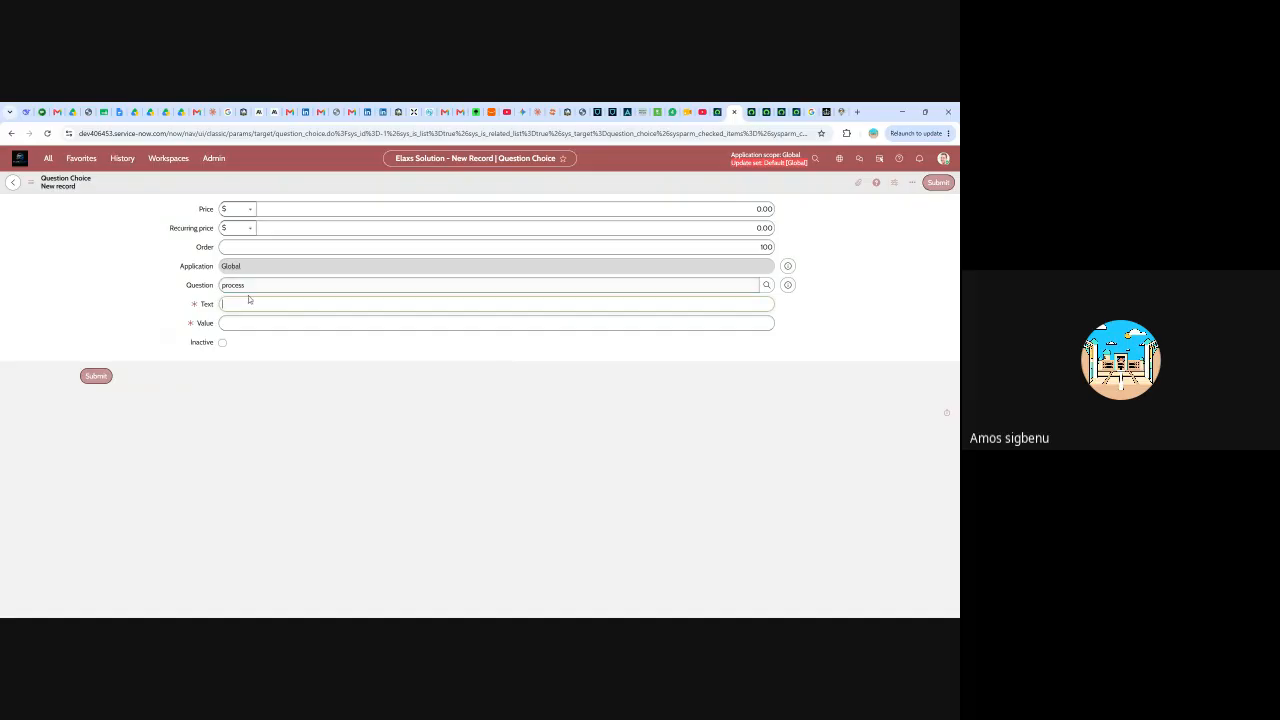
key("ctrl+v")
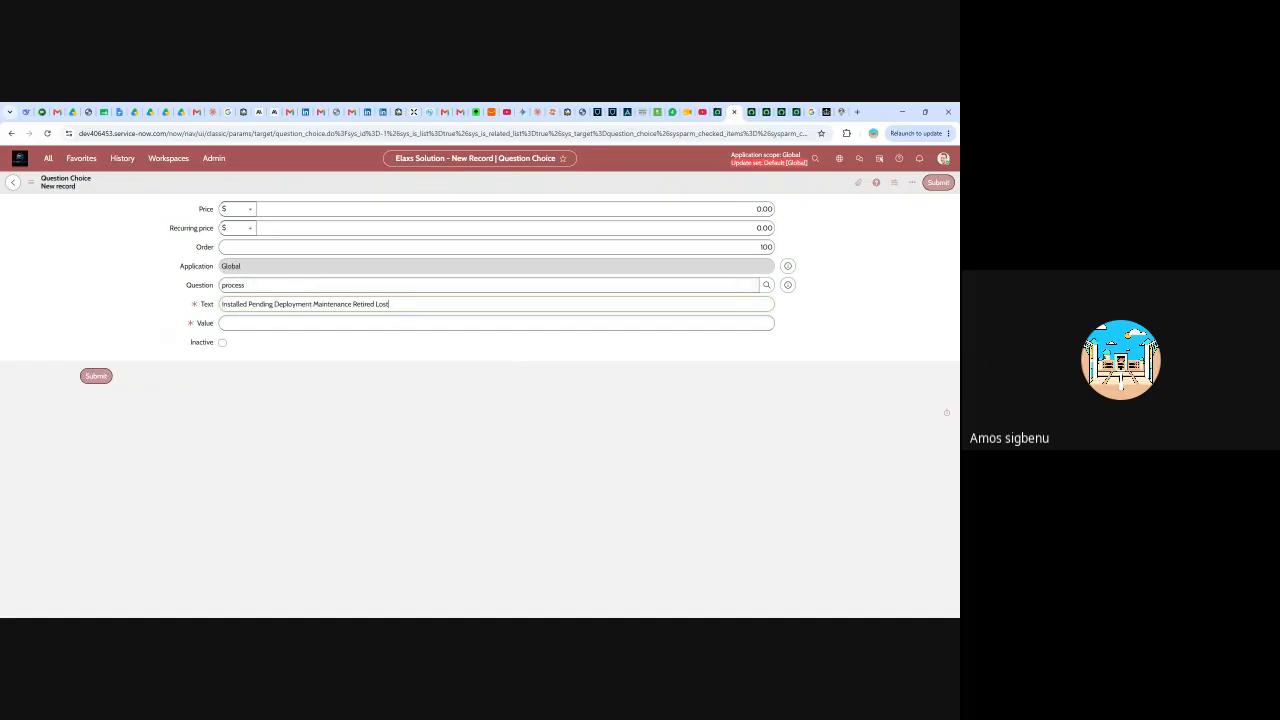
key("ctrl+shift+Left")
key("ctrl+shift+Left")
key("ctrl+shift+Left")
key("ctrl+shift+Left")
key("ctrl+shift+Left")
key("ctrl+shift+Left")
key("ctrl+c")
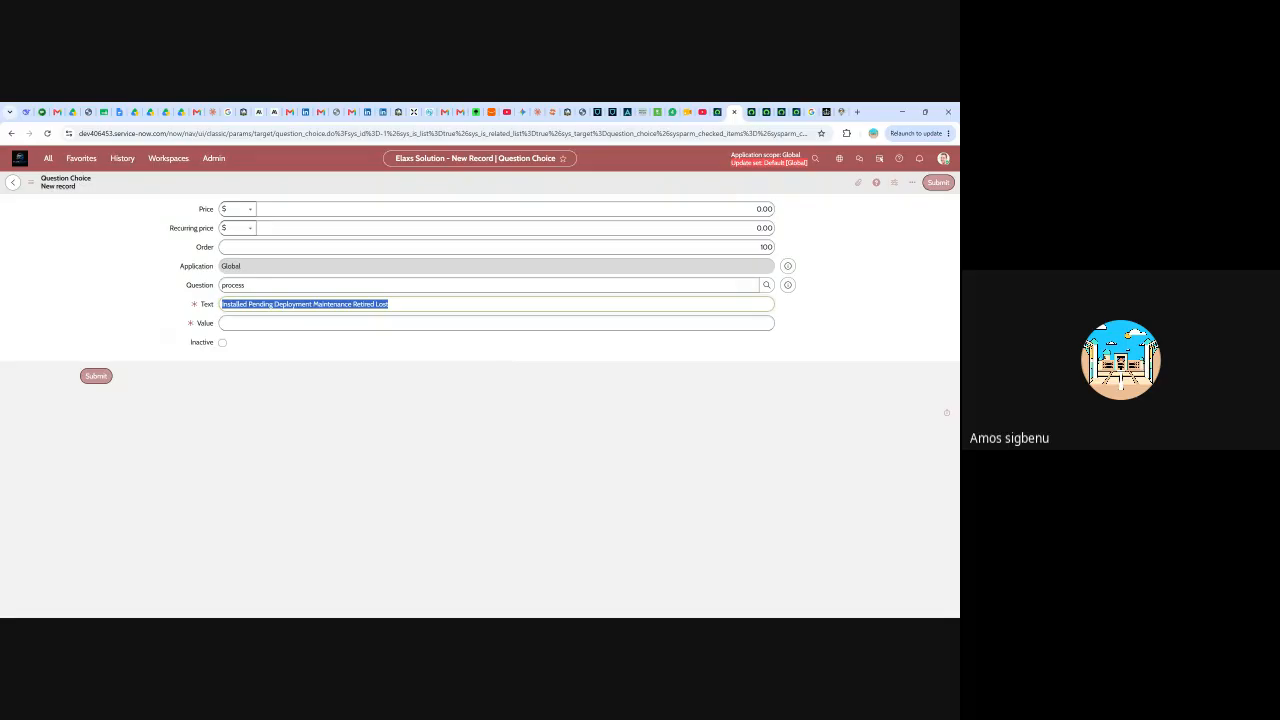
left_click(400, 323)
key("ctrl+v")
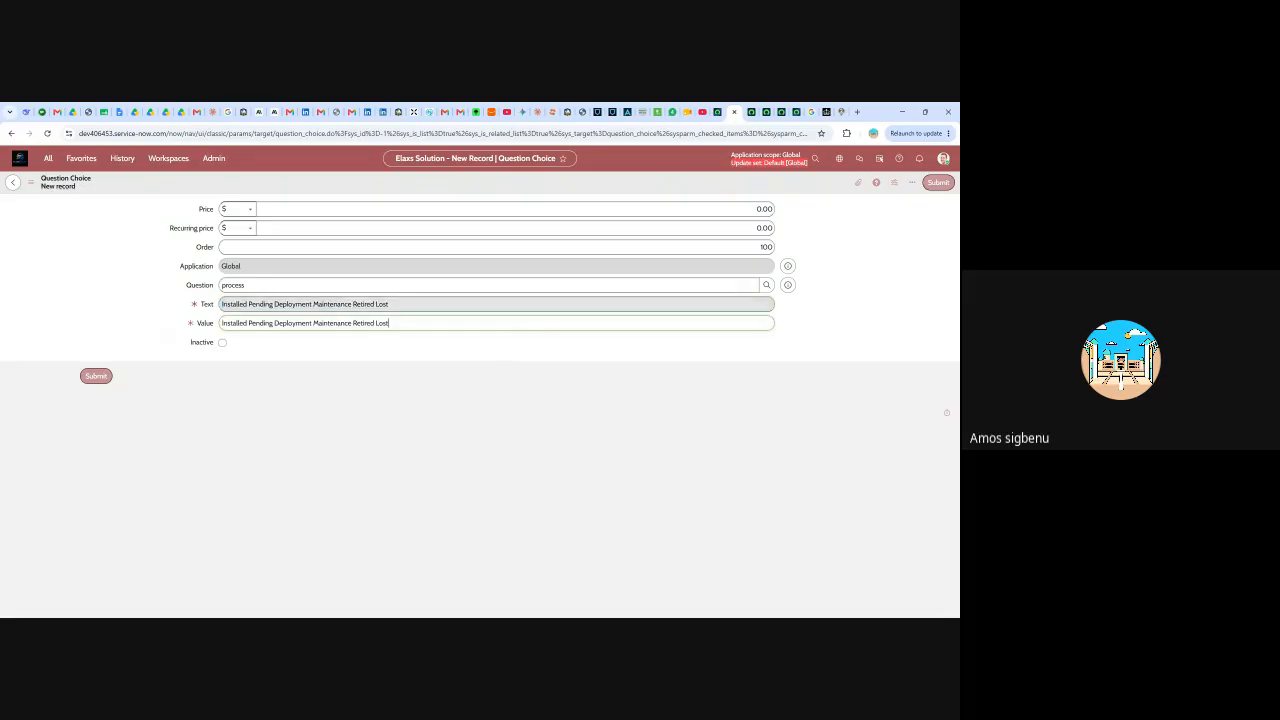
- Trim Text and Value to "Installed", copying the remaining status words, and save the question choice with its form kept open
left_click_drag(389, 304, 248, 304)
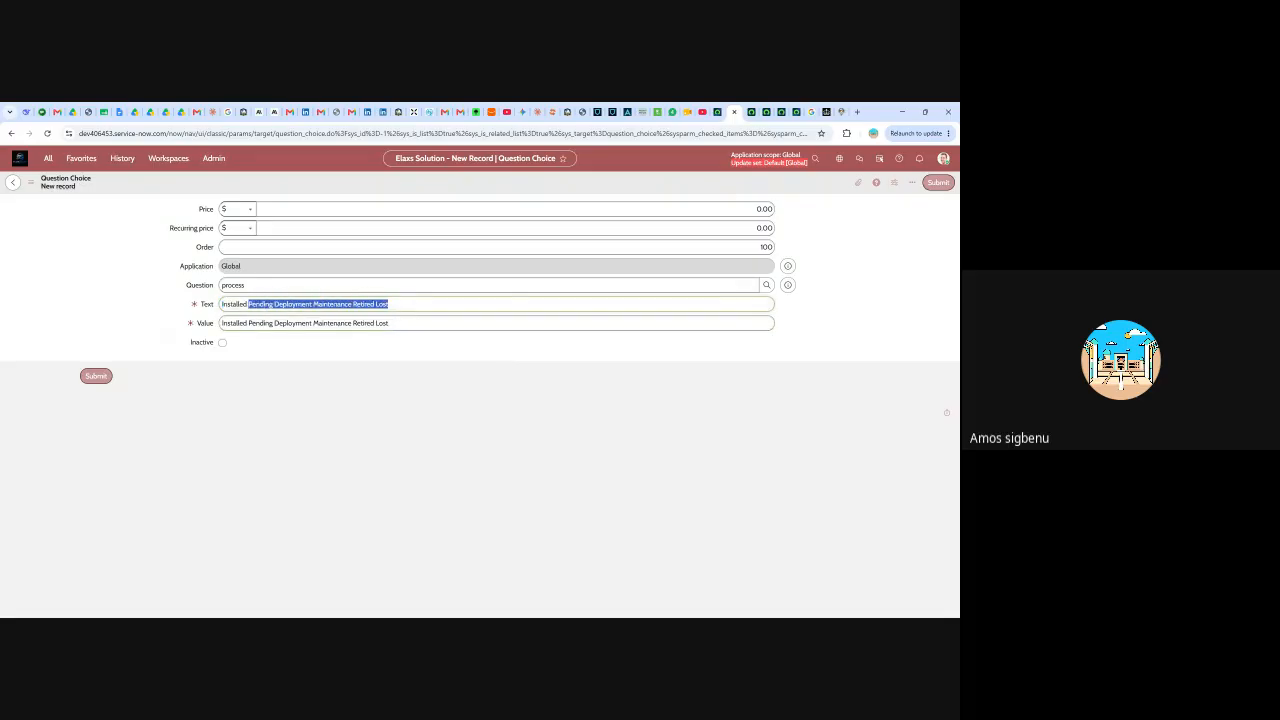
key("BackSpace")
left_click_drag(389, 323, 248, 323)
key("ctrl+c")
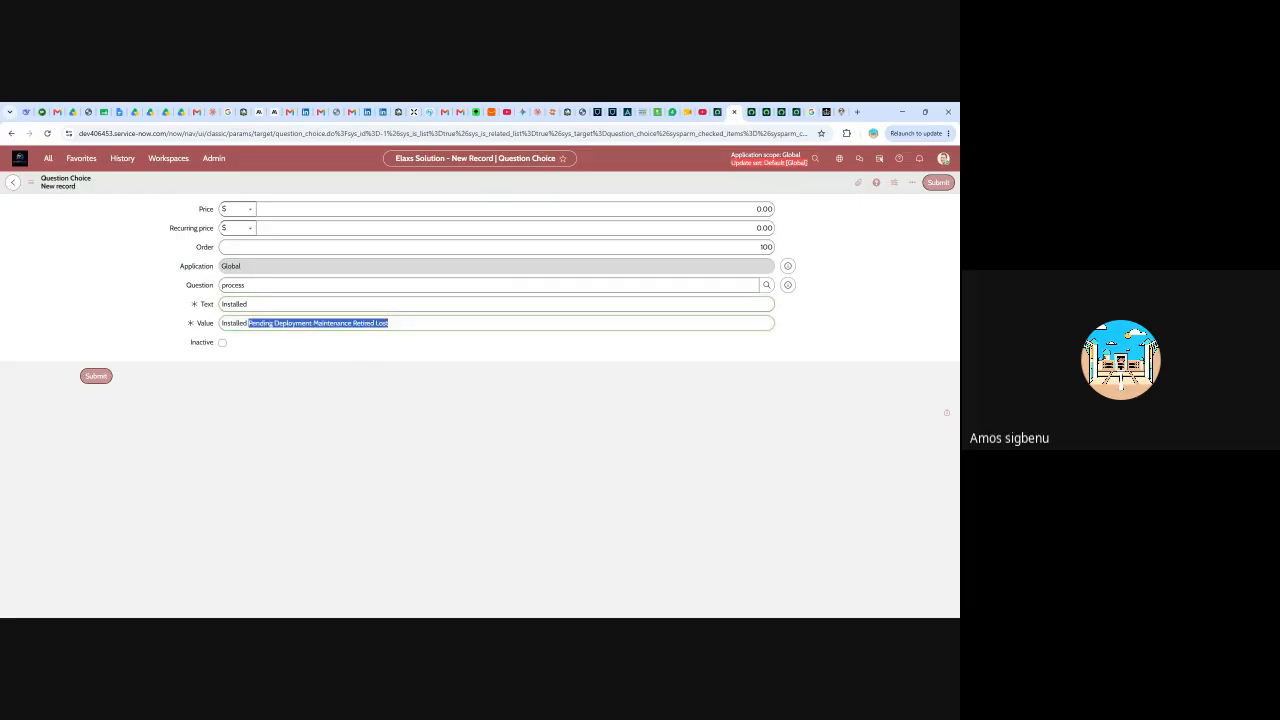
key("BackSpace")
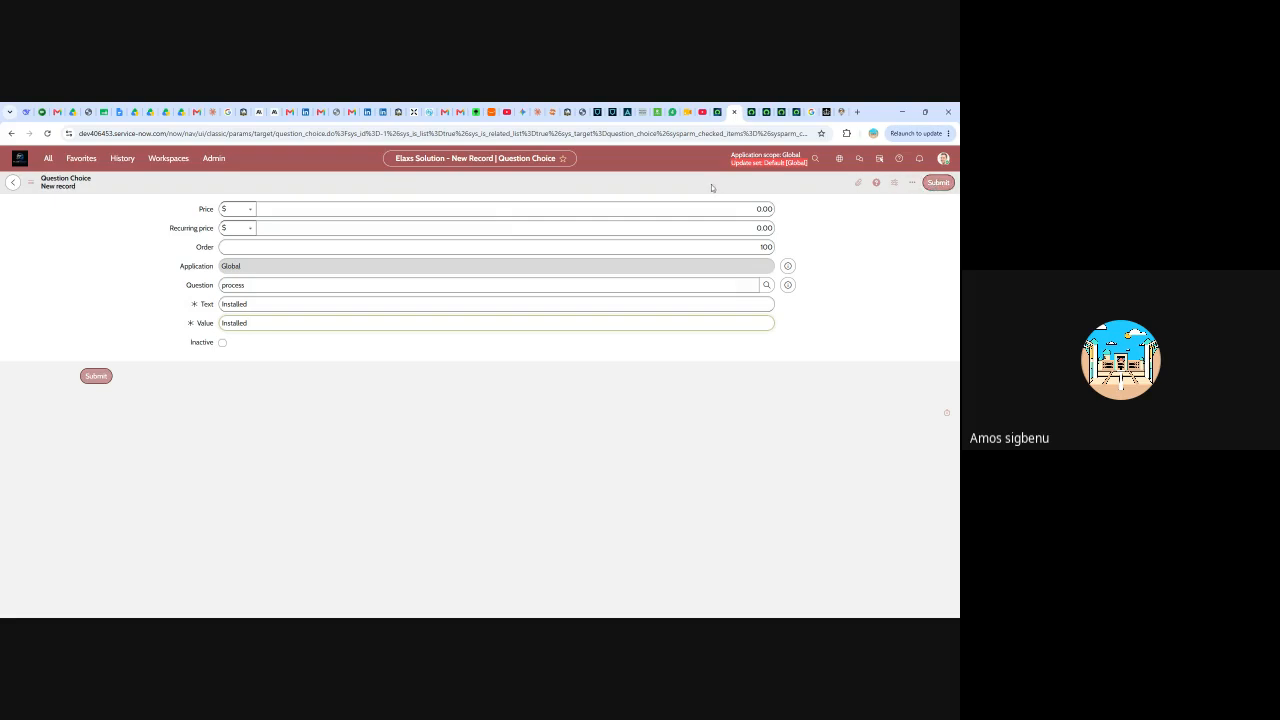
right_click(715, 187)
left_click(726, 192)
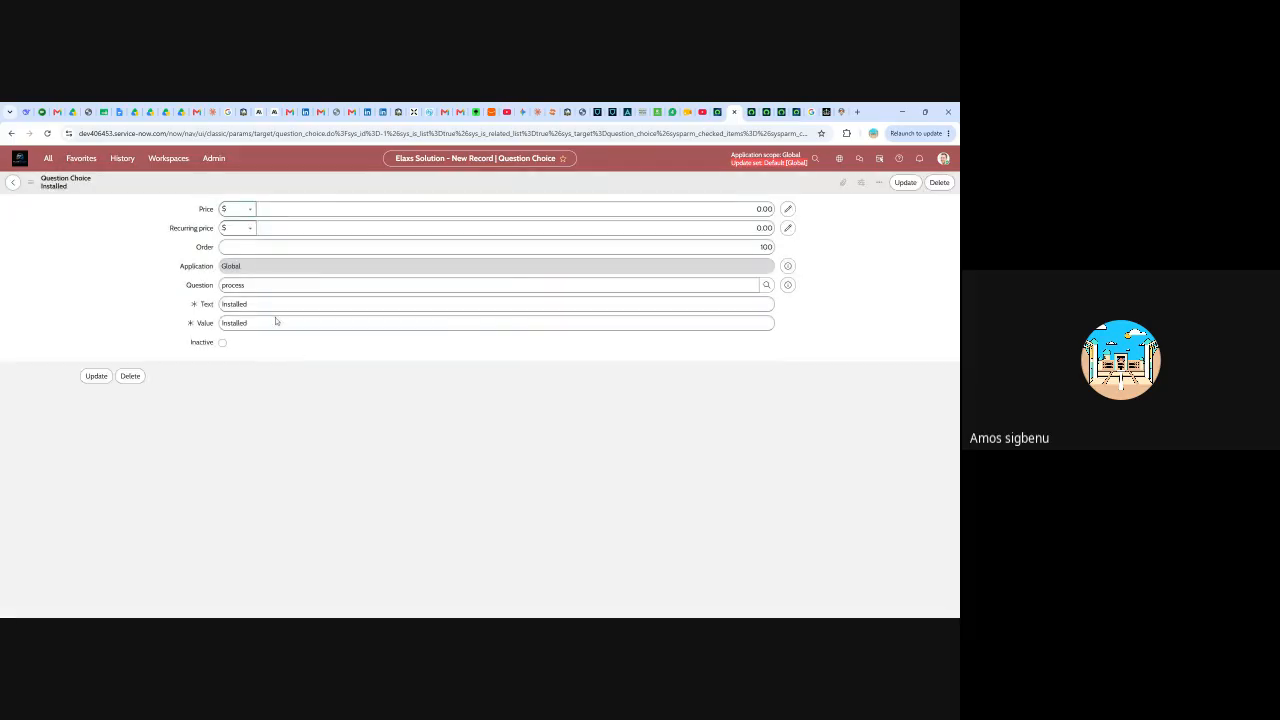
- Replace "Installed" in both Text and Value with the copied words "Pending Deployment Maintenance Retired Lost"
double_click(234, 304)
key("ctrl+v")
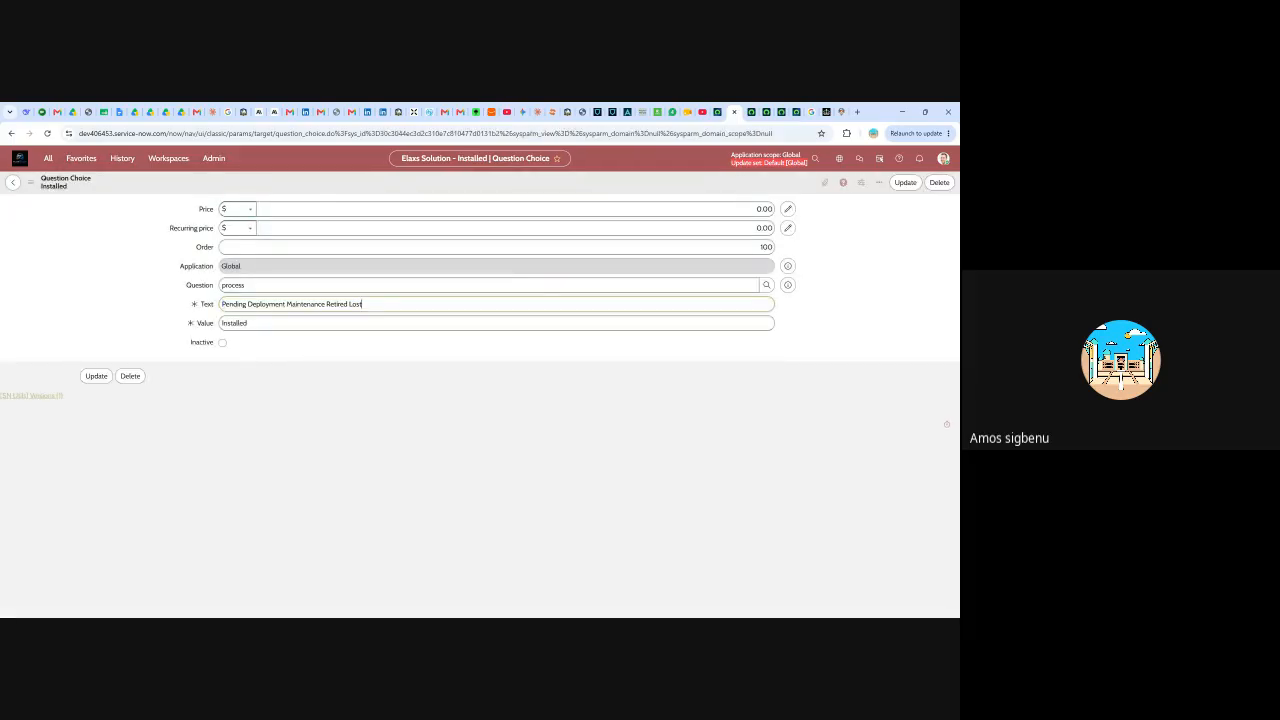
left_click_drag(363, 304, 213, 305)
key("ctrl+c")
double_click(234, 323)
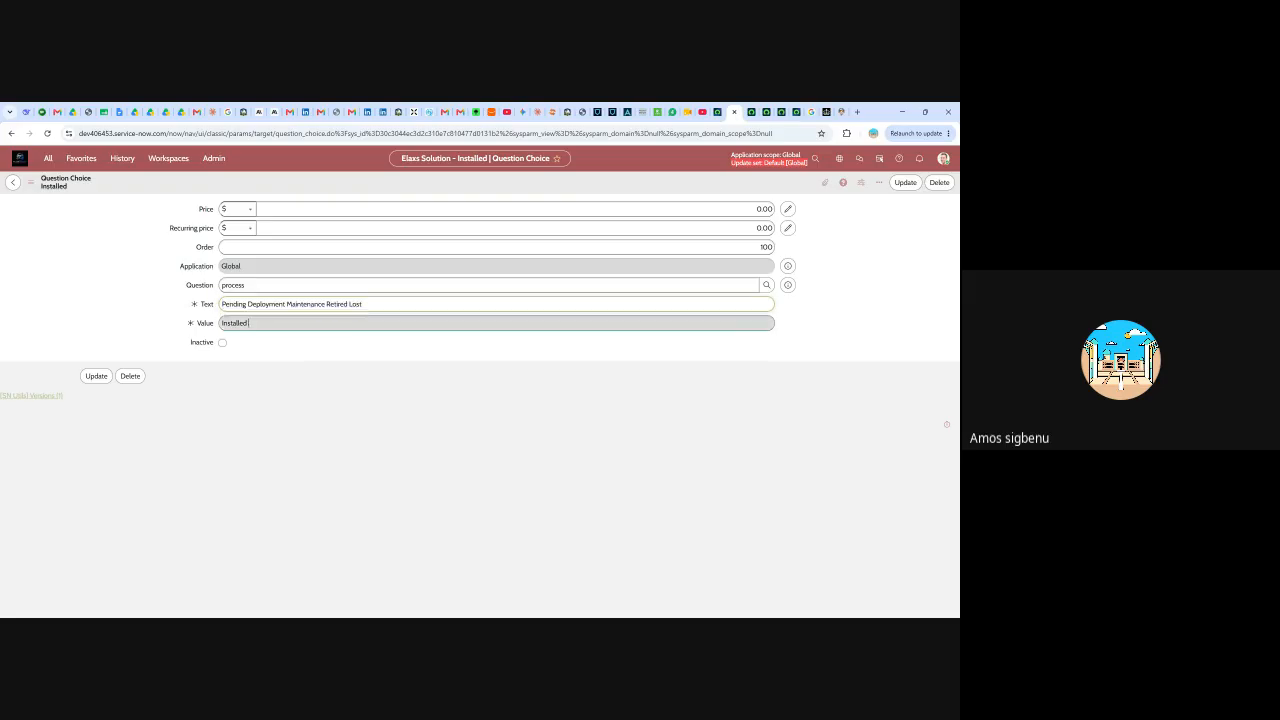
key("ctrl+v")
- Cut Text and Value down to "Pending" and insert it as a separate question choice, staying on the new record
left_click_drag(362, 304, 247, 304)
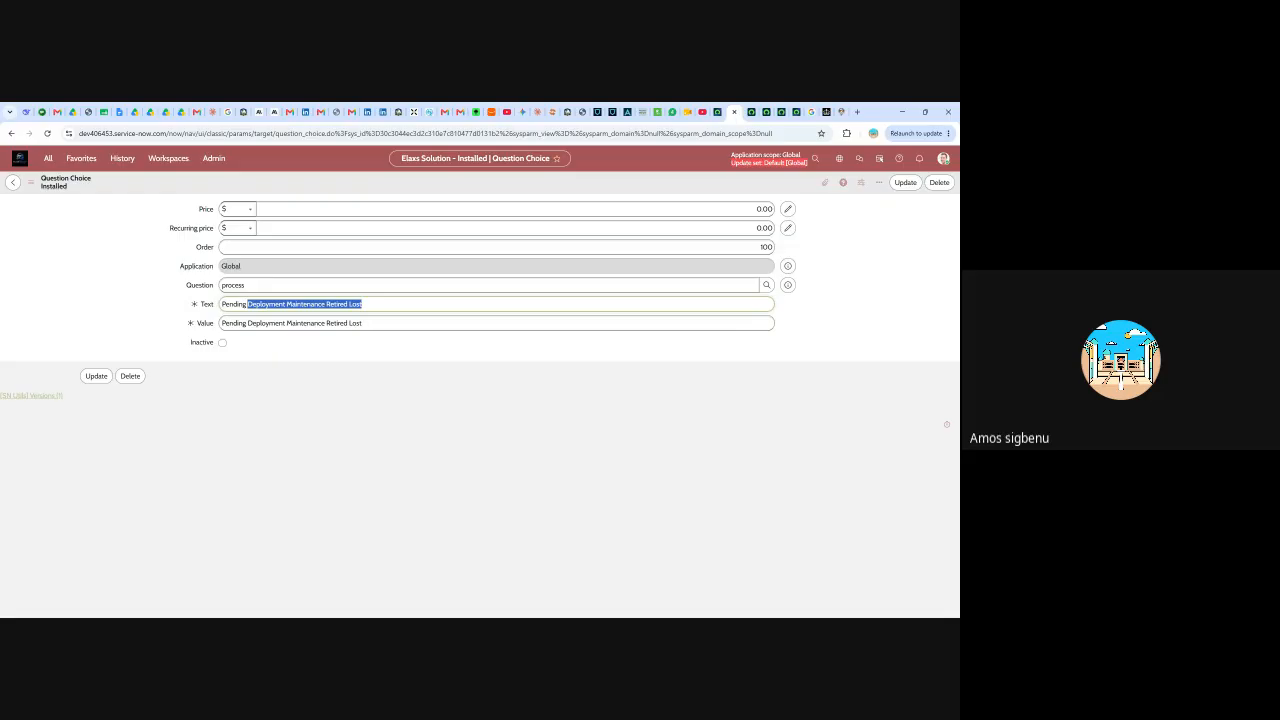
key("ctrl+x")
left_click_drag(362, 323, 247, 323)
key("ctrl+x")
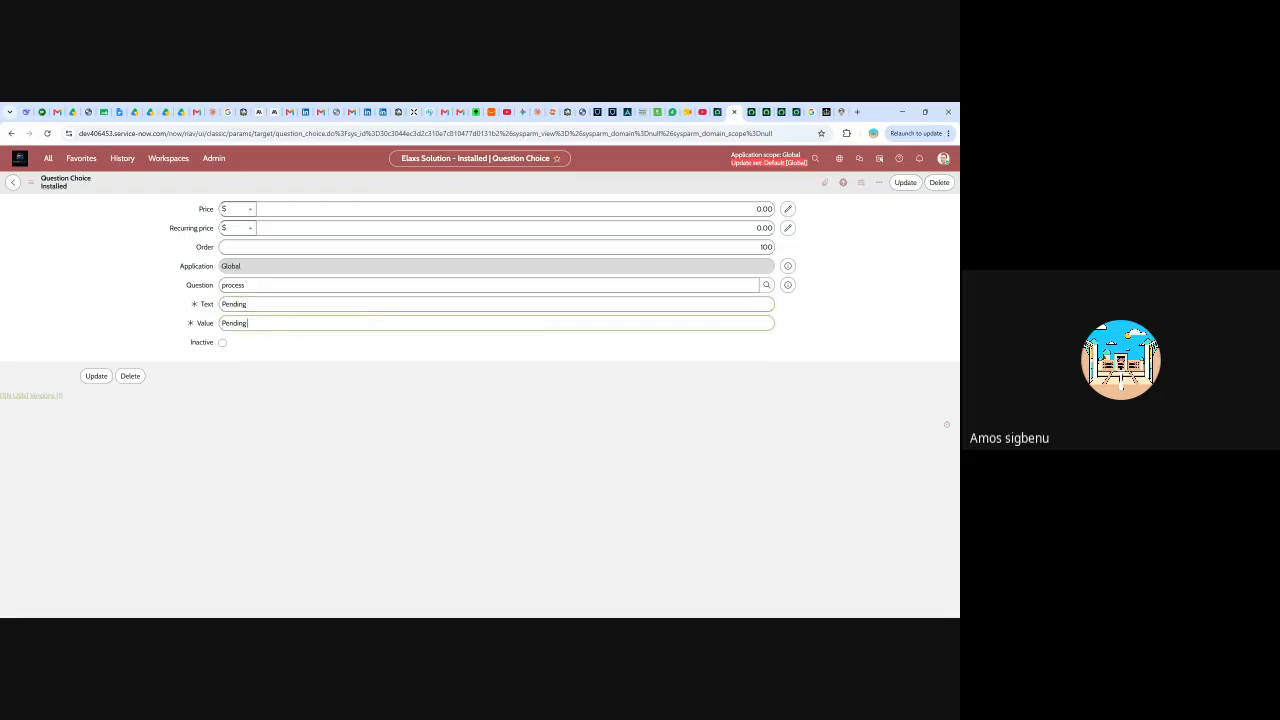
right_click(521, 186)
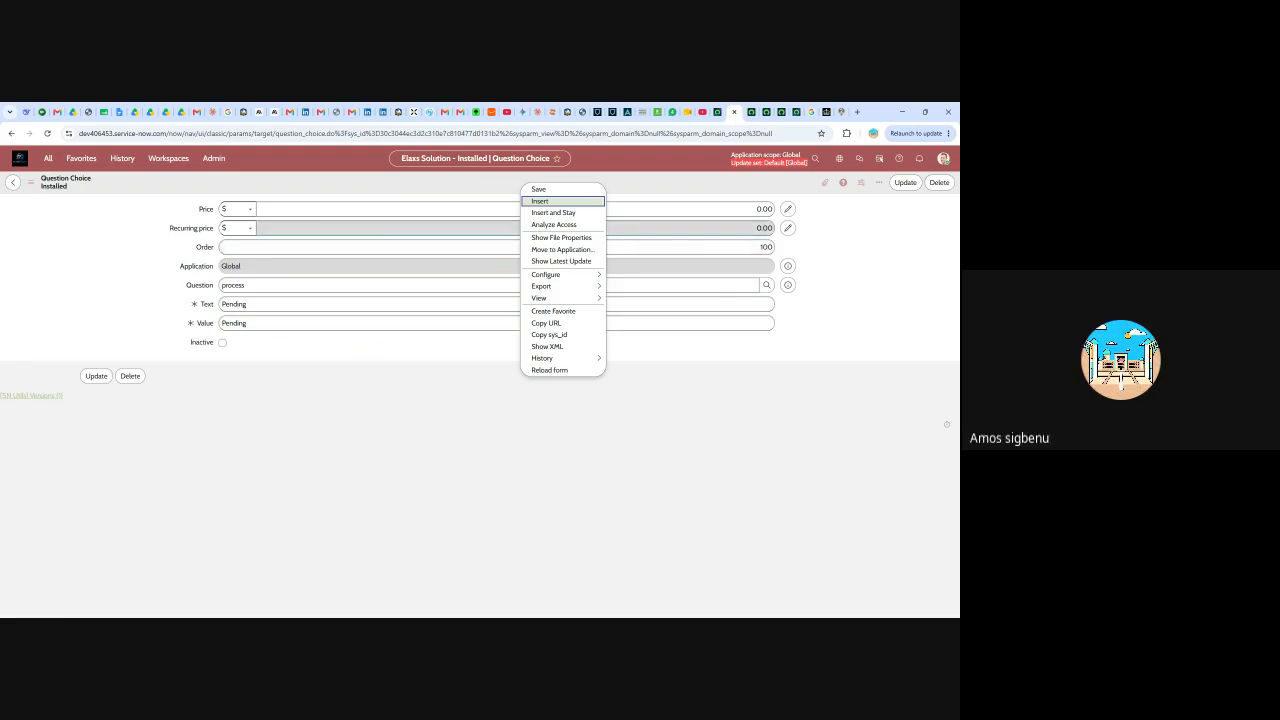
left_click(565, 213)
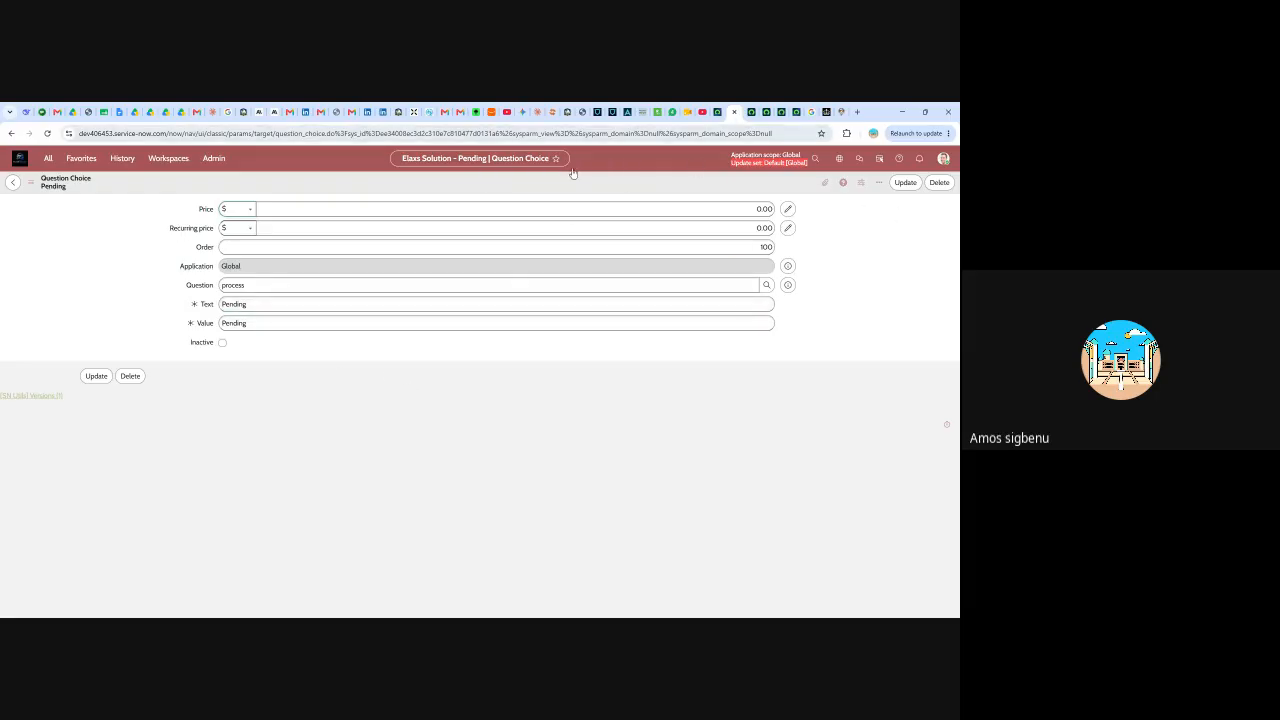
- Insert another copy of the Pending question choice and replace its Text with "Deployment Maintenance Retired Lost"
right_click(608, 182)
left_click(633, 215)
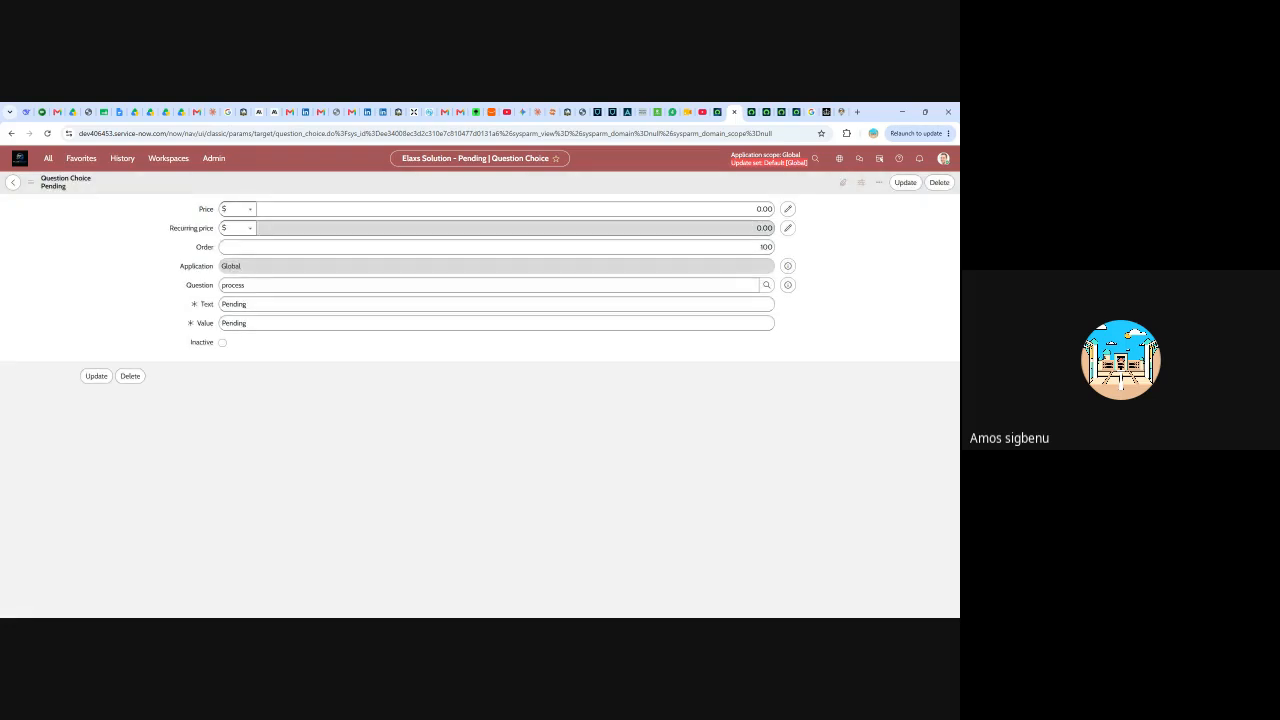
left_click_drag(249, 304, 219, 309)
key("ctrl+v")
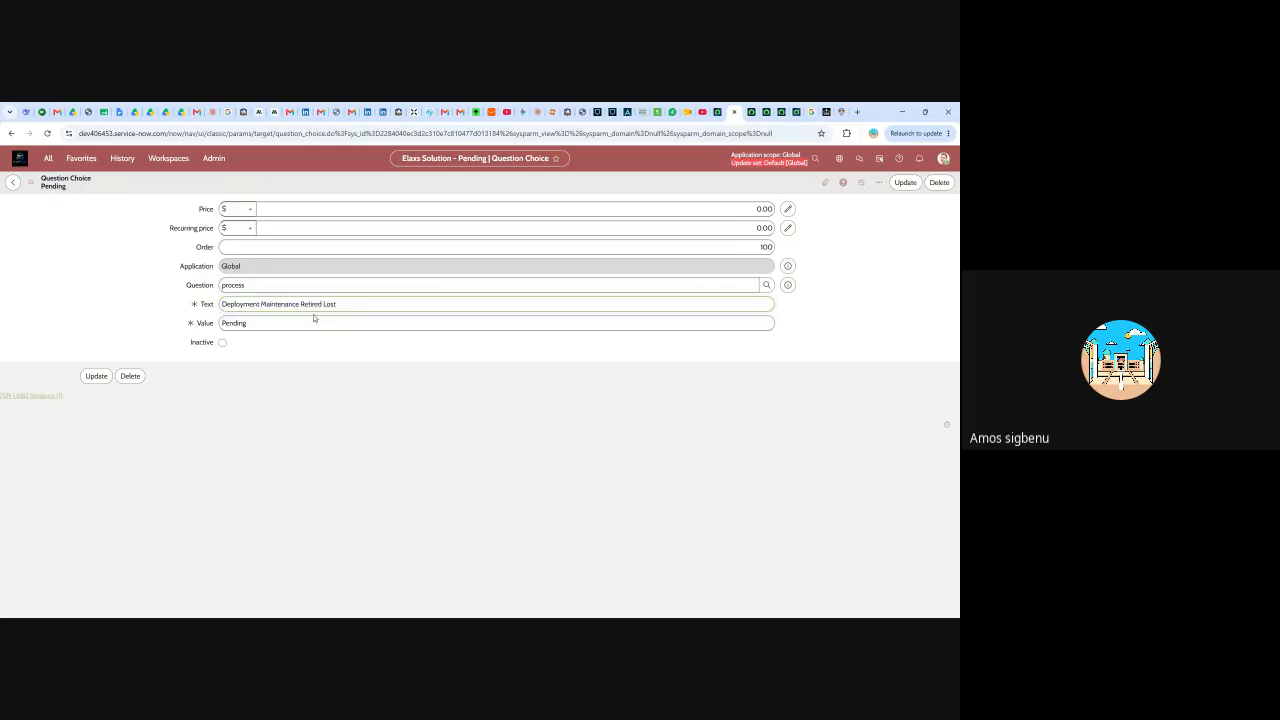
key("ctrl+shift+Left")
key("ctrl+shift+Left")
key("ctrl+shift+Left")
key("BackSpace")
key("ctrl+z")
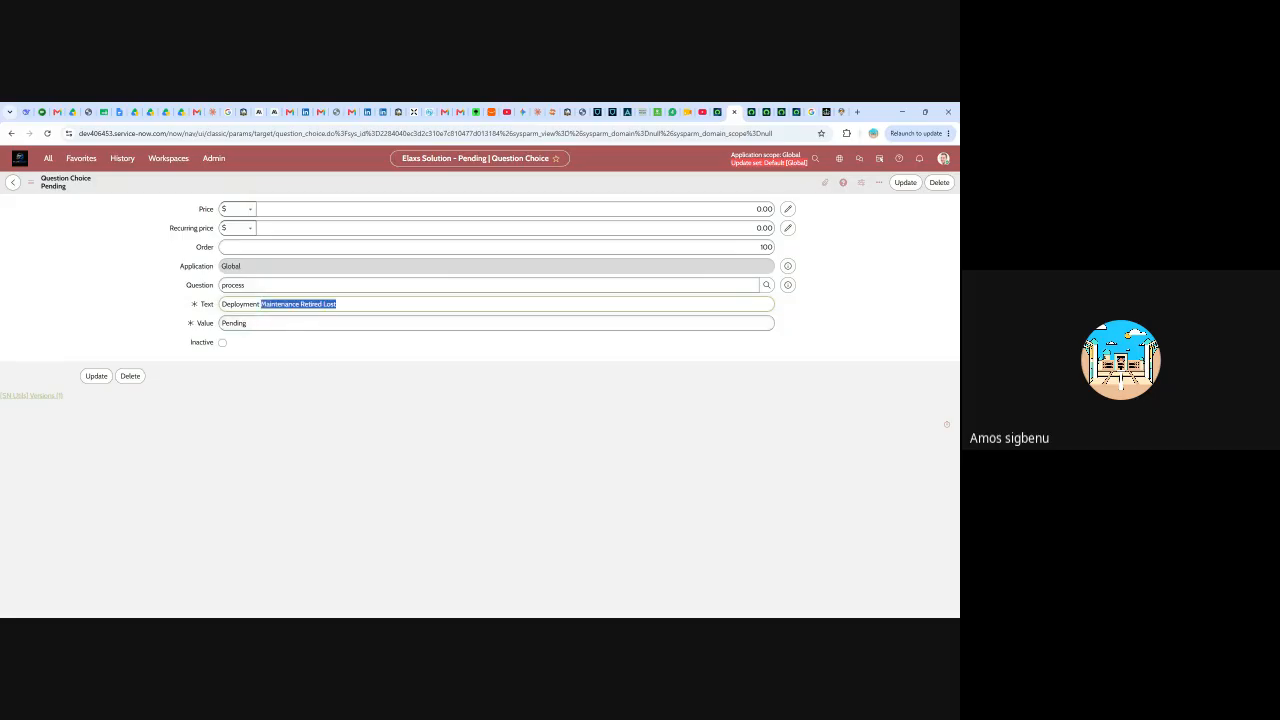
- Replace the question choice's Value with "Deployment Maintenance Retired Lost"
left_click(338, 304)
left_click_drag(338, 304, 215, 322)
key("ctrl+v")
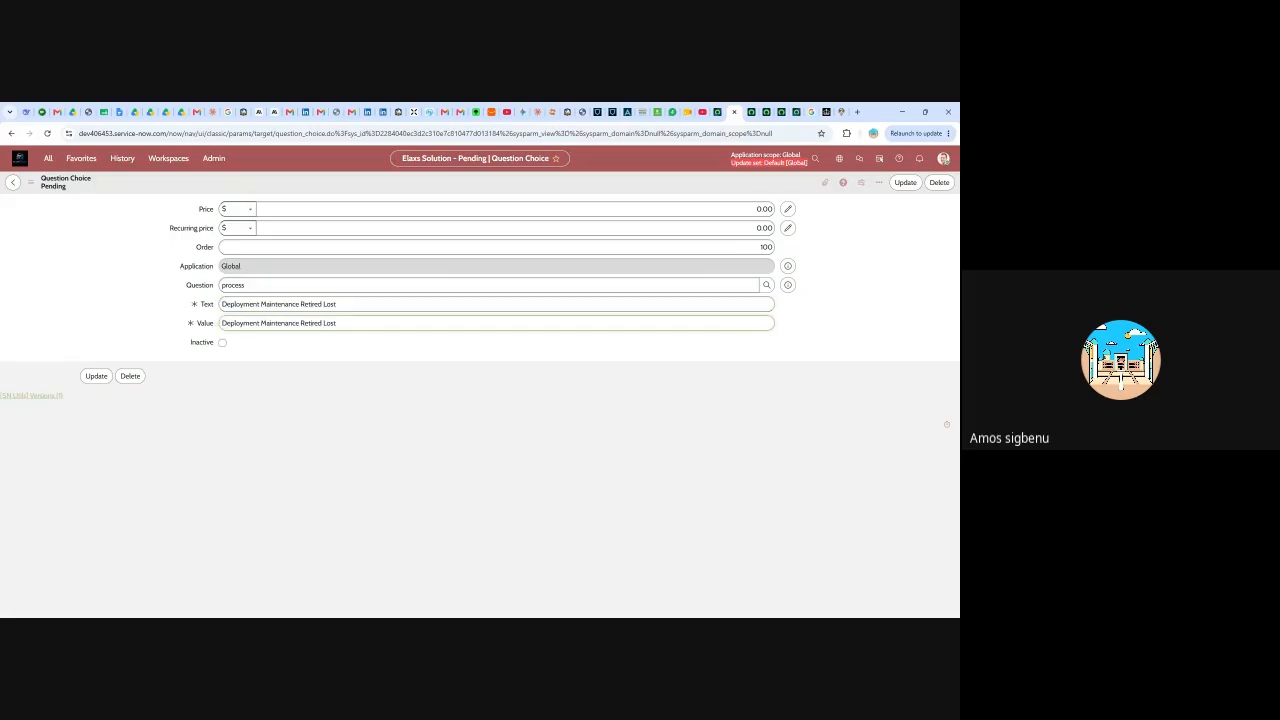
- Cut Value and Text down to "Deployment" and insert it as a separate question choice, staying on the new record
left_click_drag(337, 323, 261, 323)
key("BackSpace")
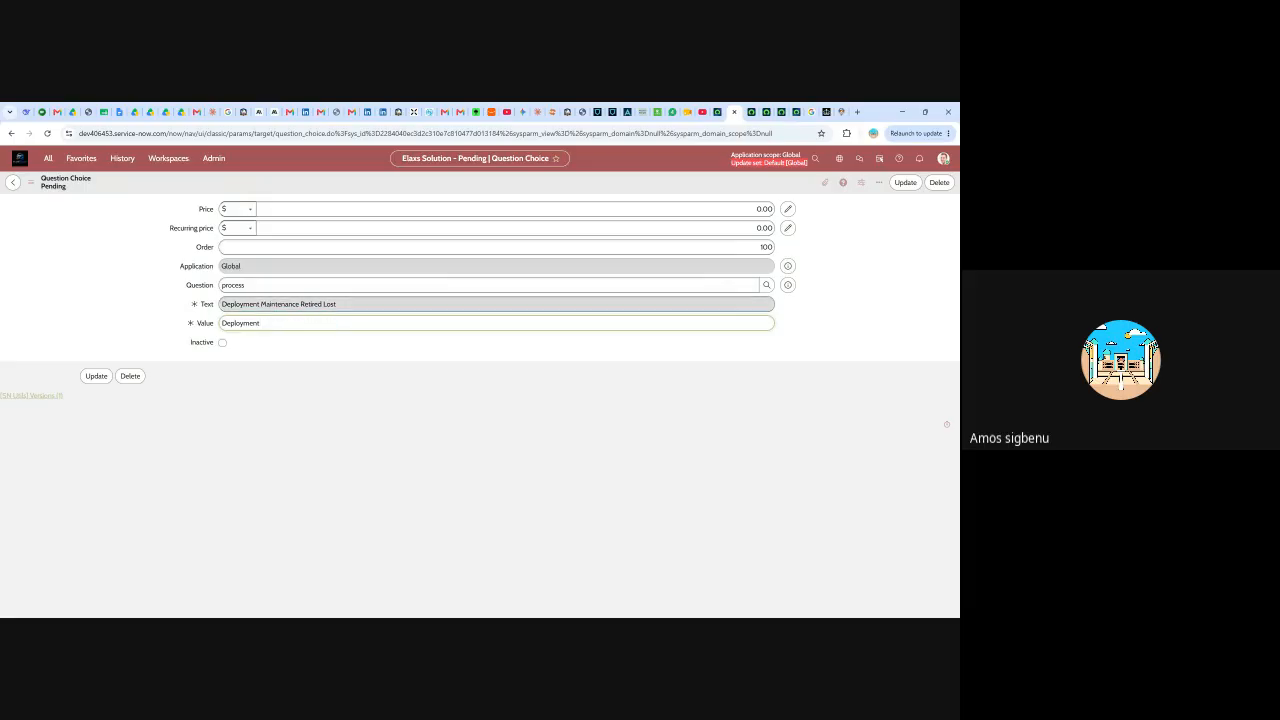
left_click_drag(337, 304, 261, 304)
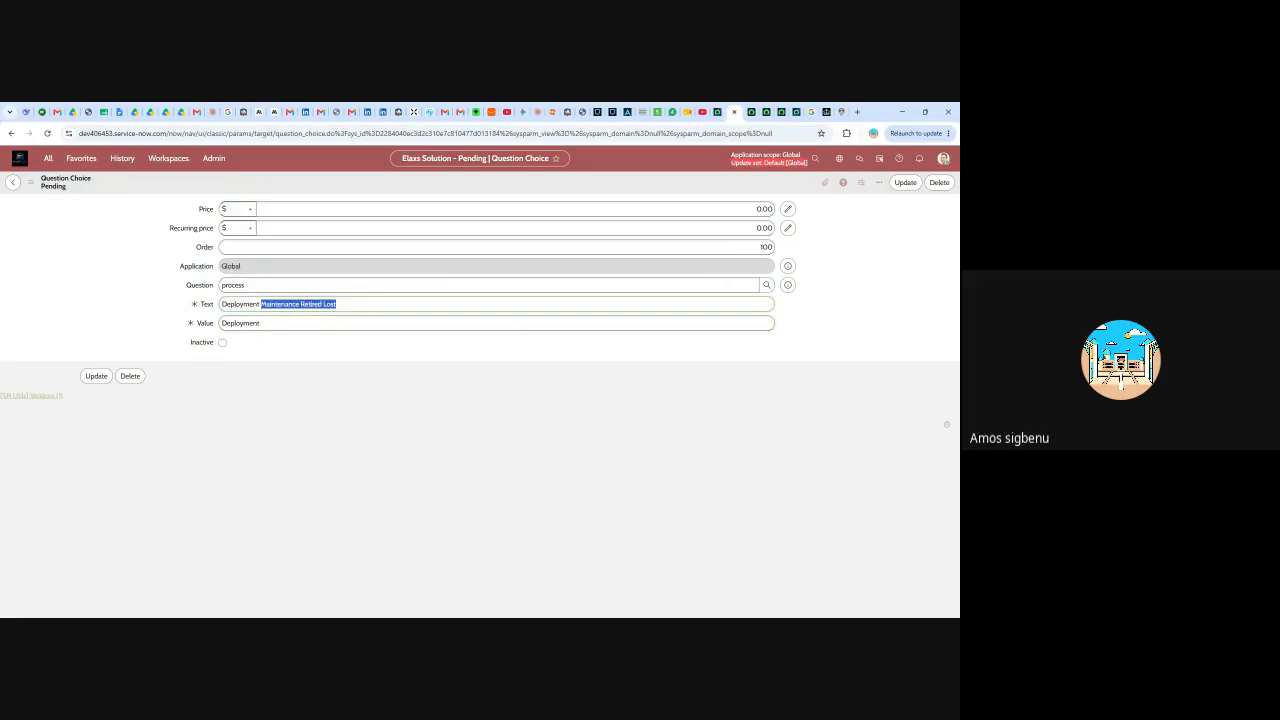
key("BackSpace")
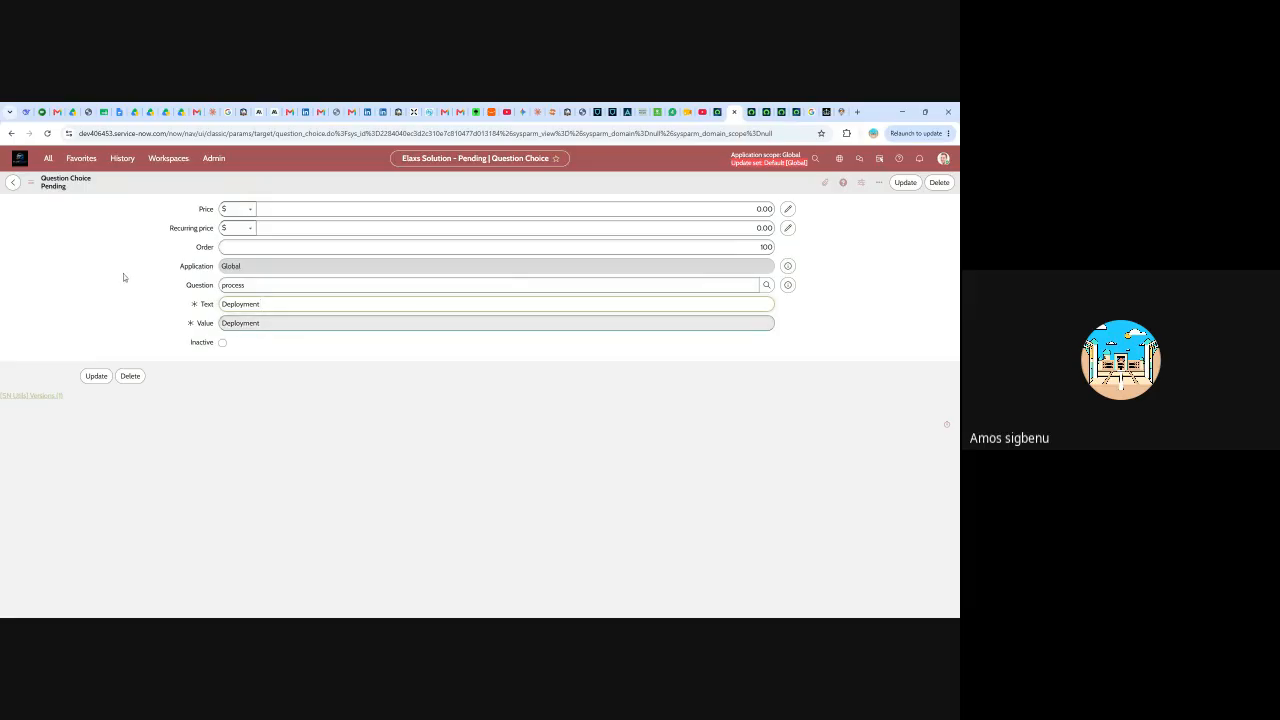
right_click(649, 185)
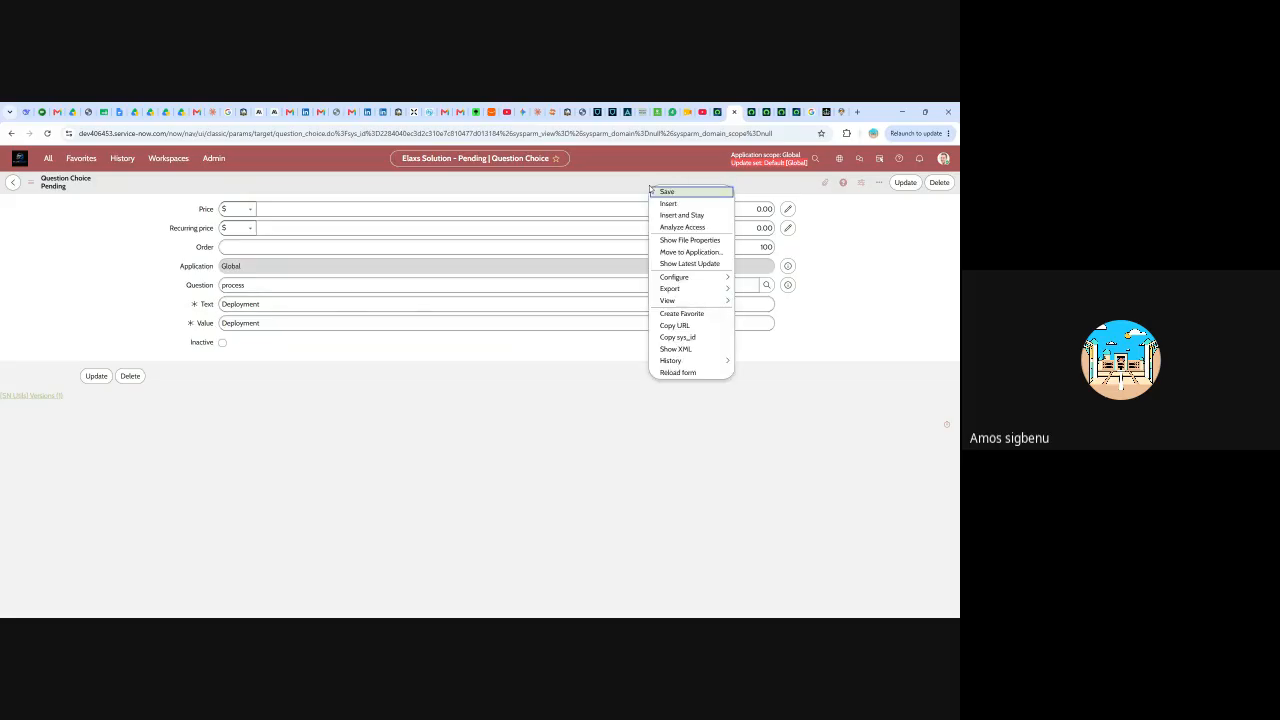
left_click(680, 217)
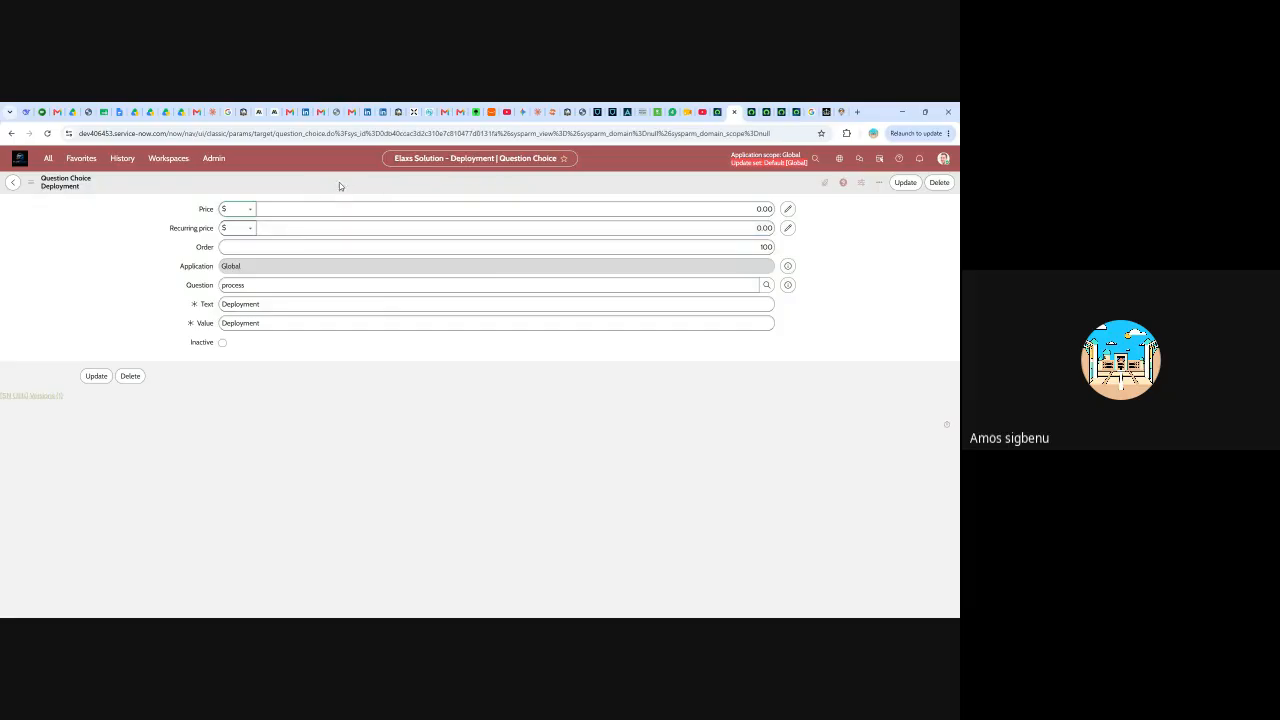
- Set the question choice's Order to 200 and replace both Text and Value with "Maintenance Retired Lost"
left_click(766, 247)
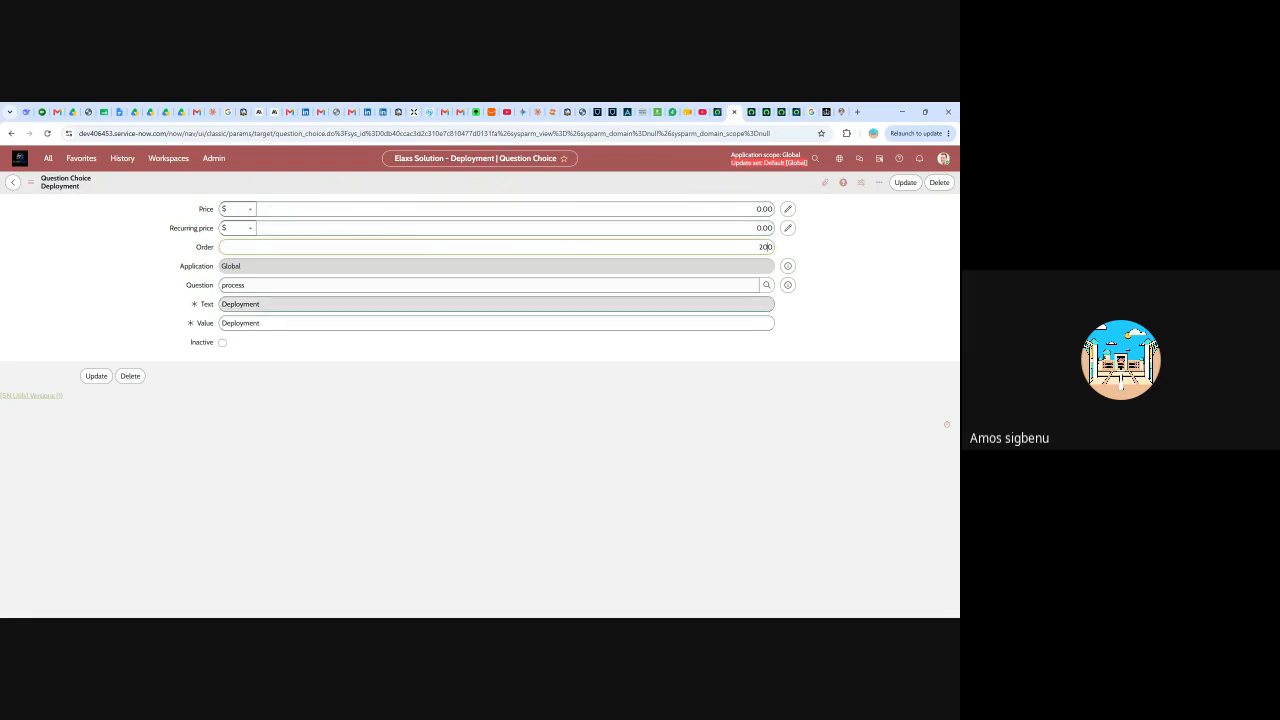
left_click_drag(264, 304, 184, 309)
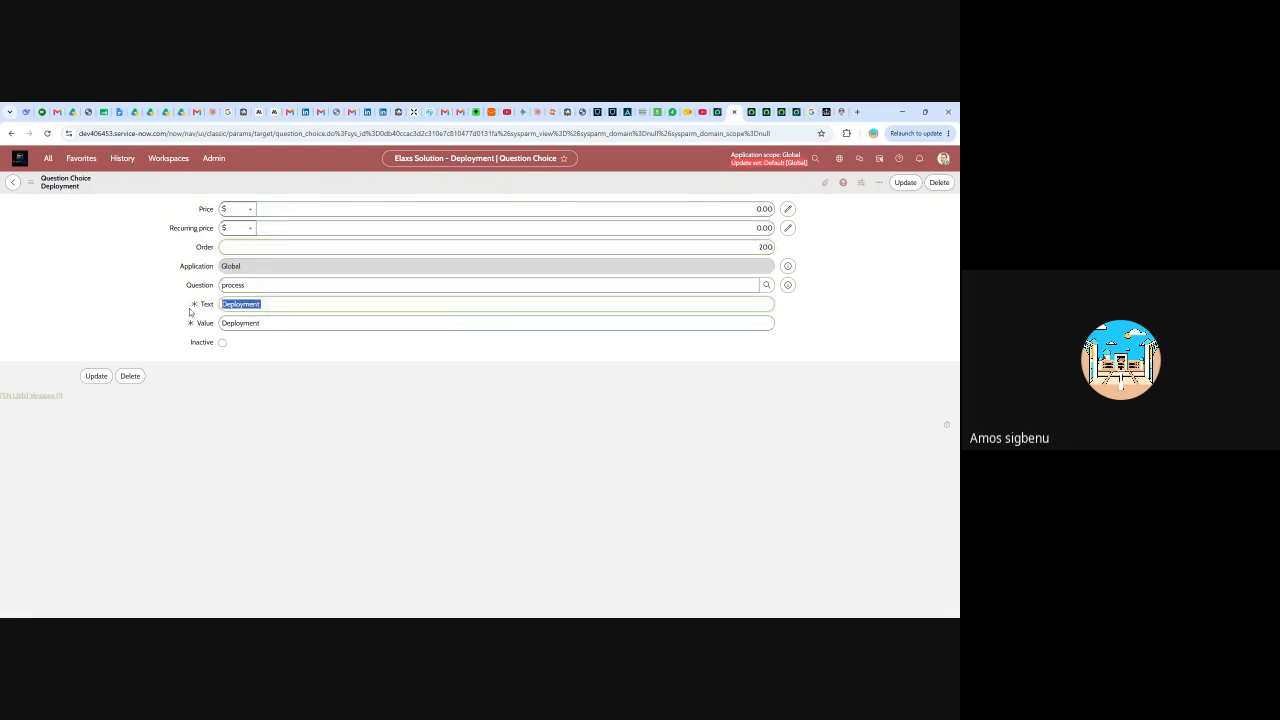
key("ctrl+v")
key("Tab")
key("ctrl+v")
- Cut Value and Text down to "Maintenance" and insert it as a separate question choice, staying on the new record
key("ctrl+shift+Left")
key("ctrl+shift+Left")
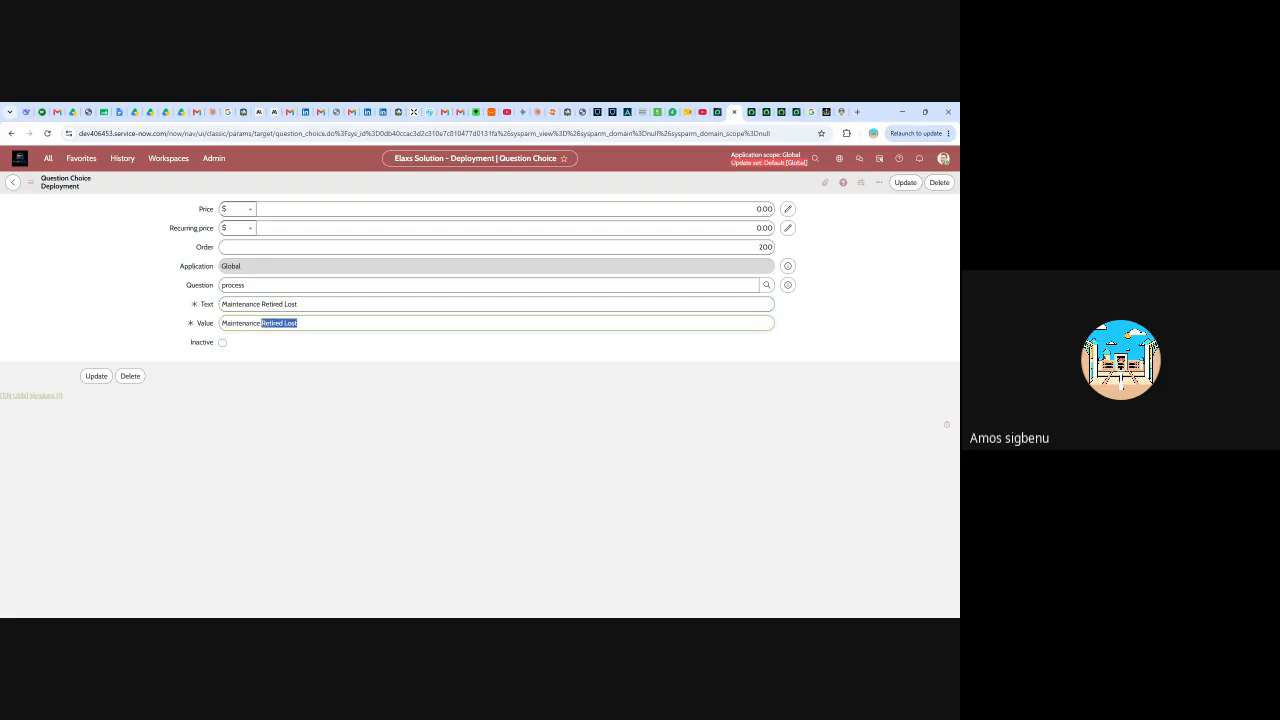
key("shift+Right")
key("shift+Left")
key("BackSpace")
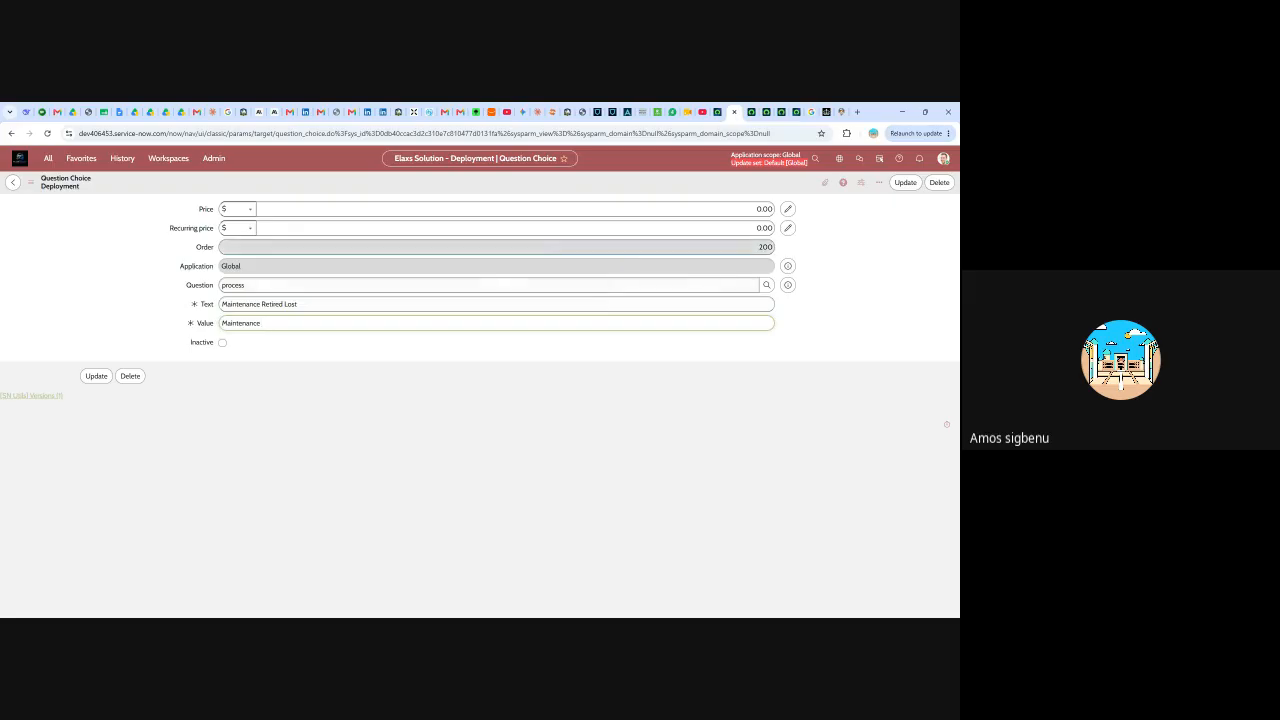
left_click_drag(297, 304, 261, 304)
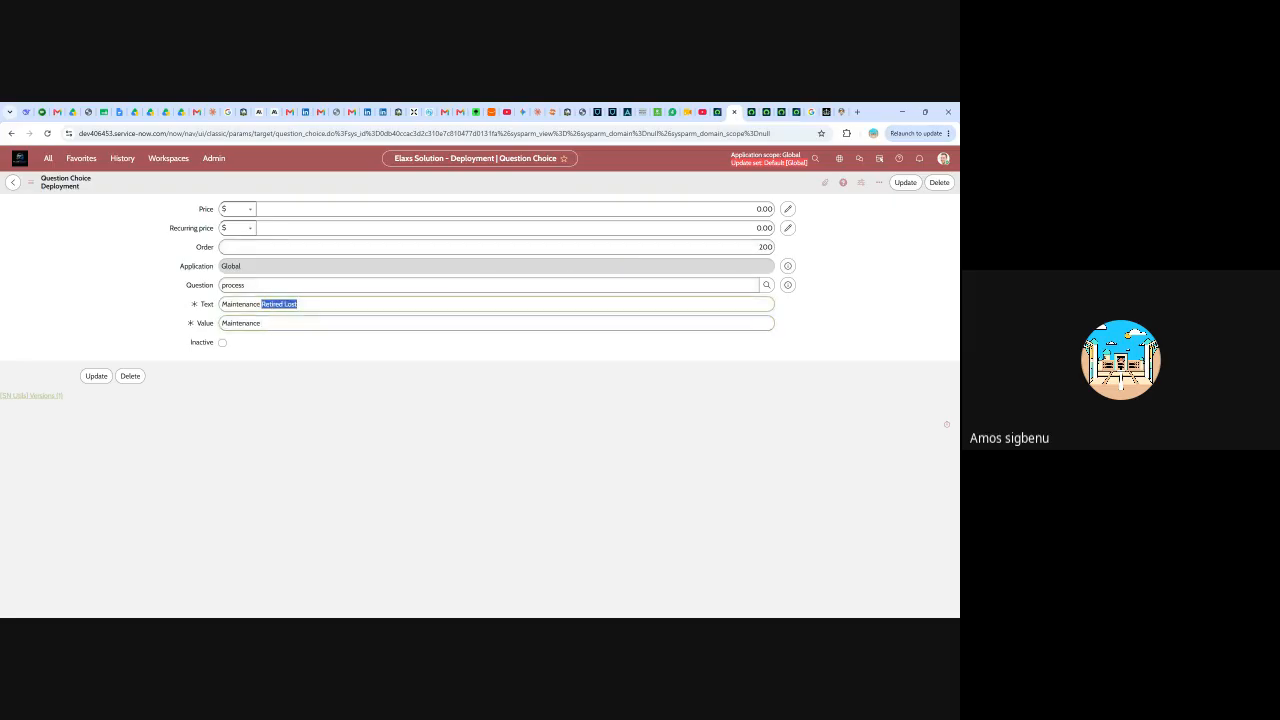
key("BackSpace")
right_click(618, 183)
left_click(646, 211)
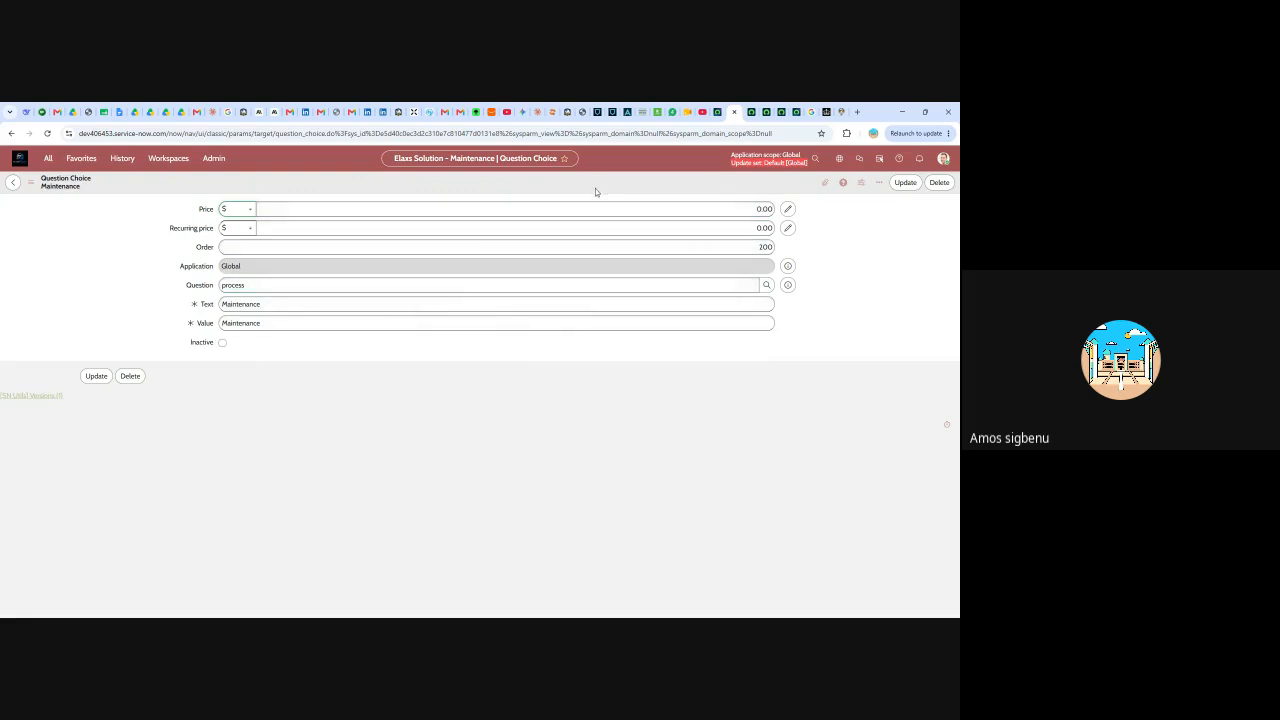
- Change Text and Value to "Retired" and insert it as a separate question choice, staying on the new record
left_click(197, 303)
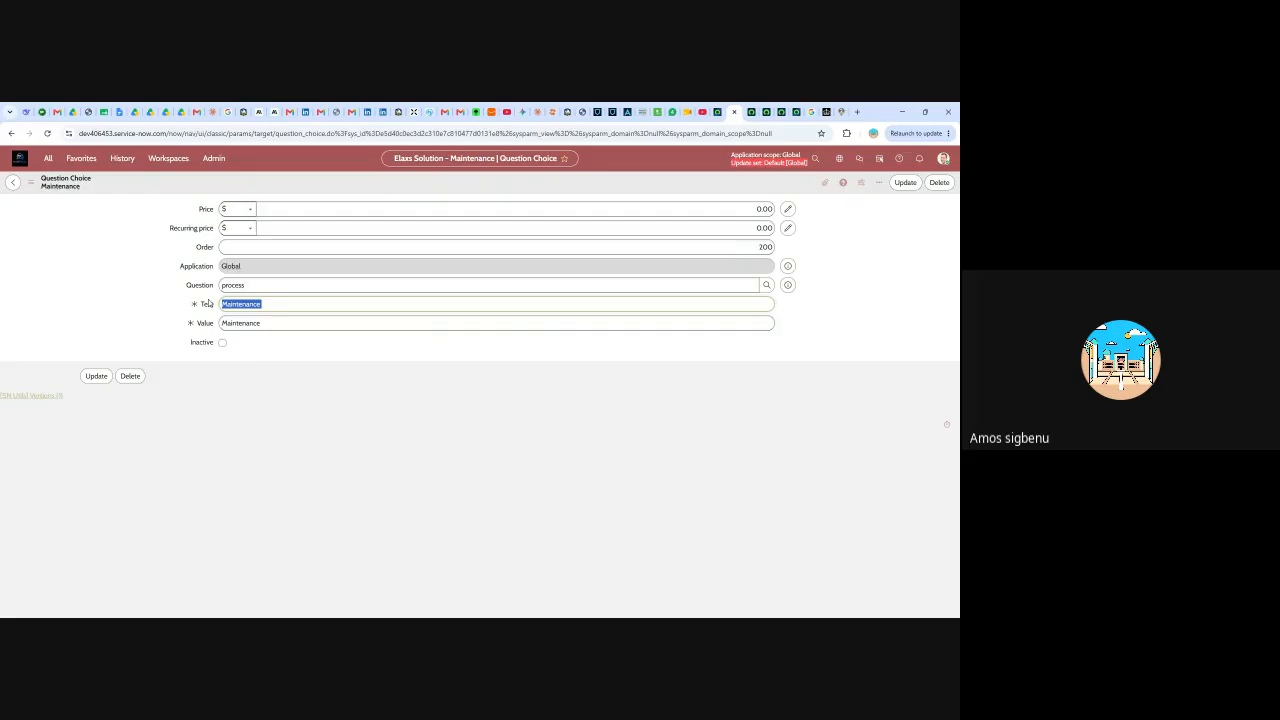
type("Retired Lost")
left_click_drag(264, 304, 221, 323)
key("ctrl+v")
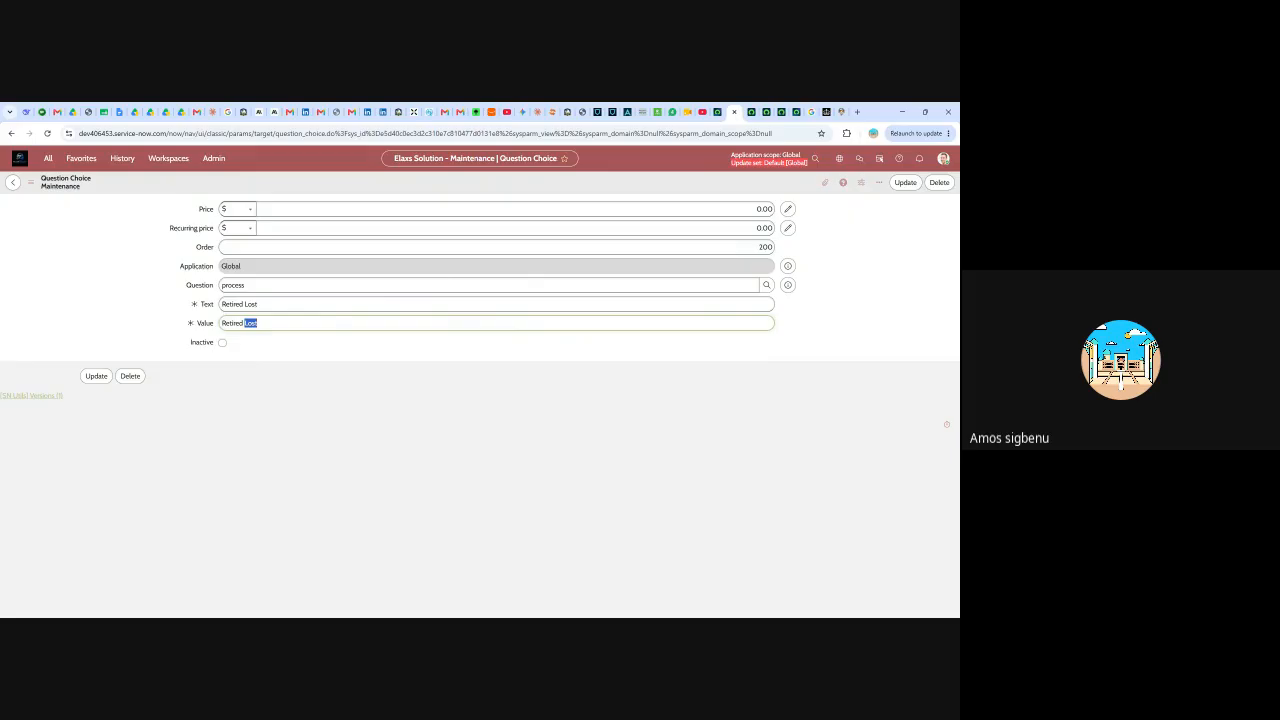
key("BackSpace")
left_click_drag(261, 304, 248, 304)
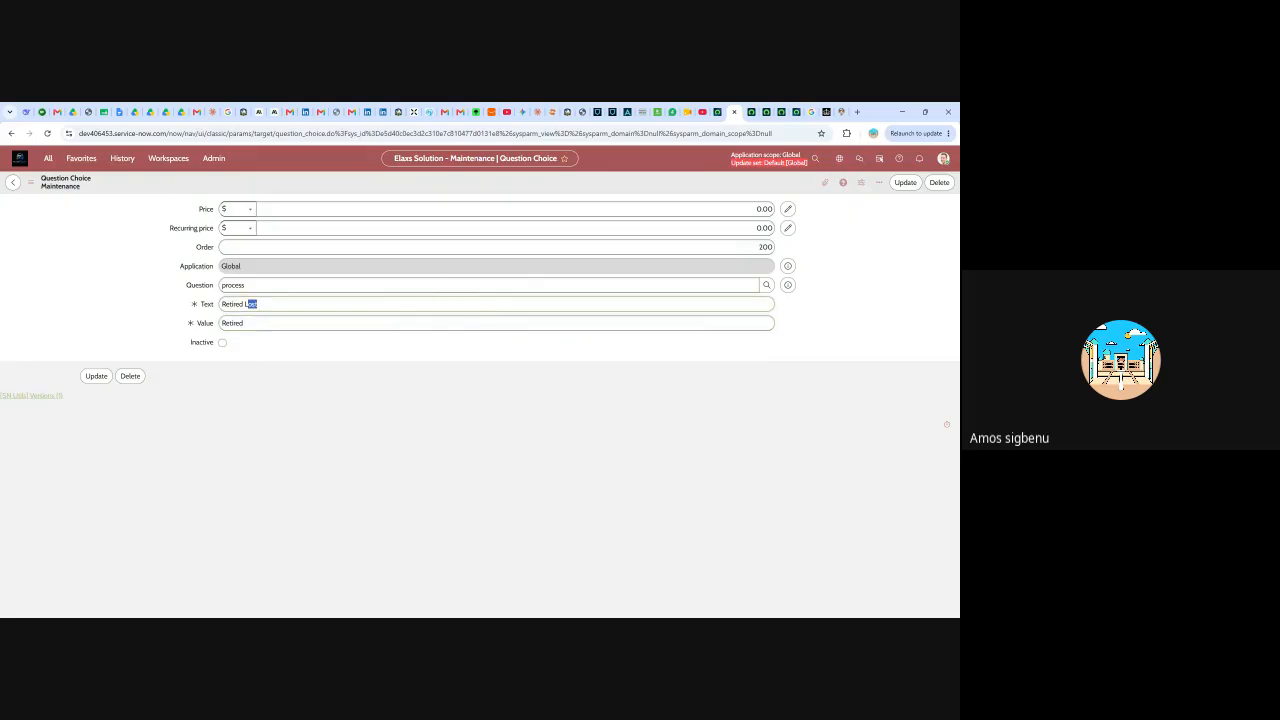
key("BackSpace")
right_click(671, 182)
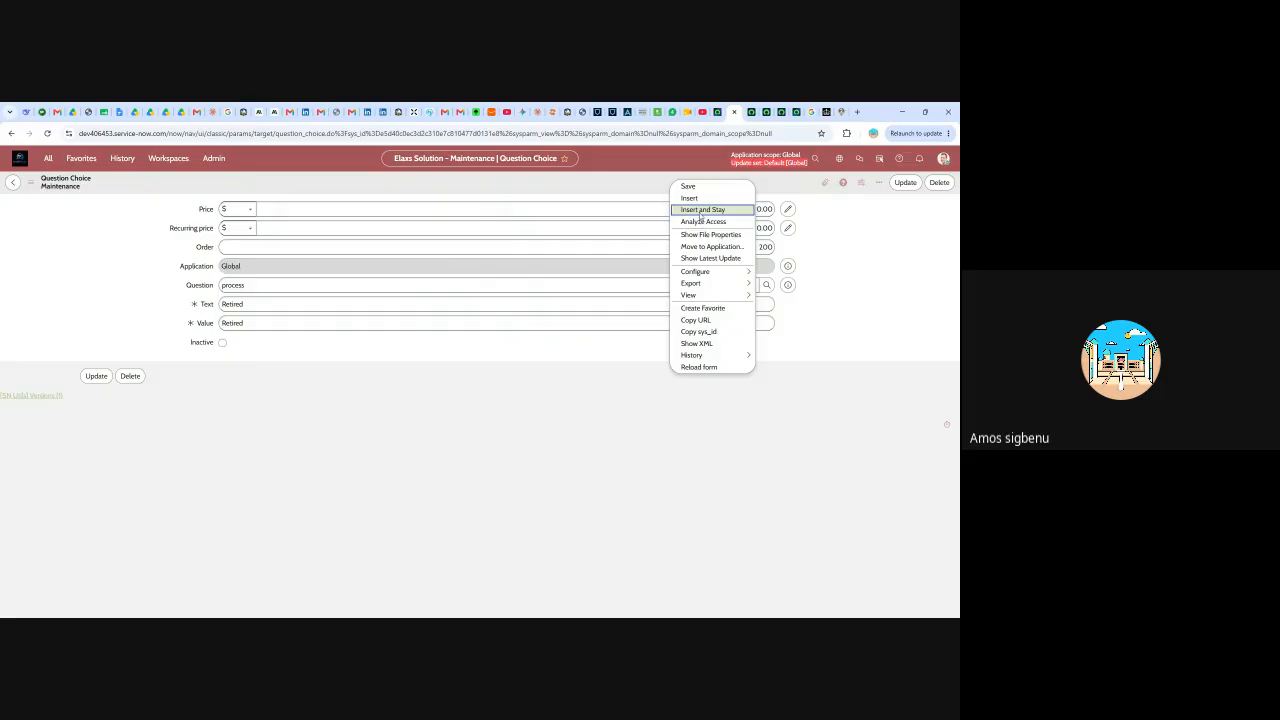
left_click(699, 211)
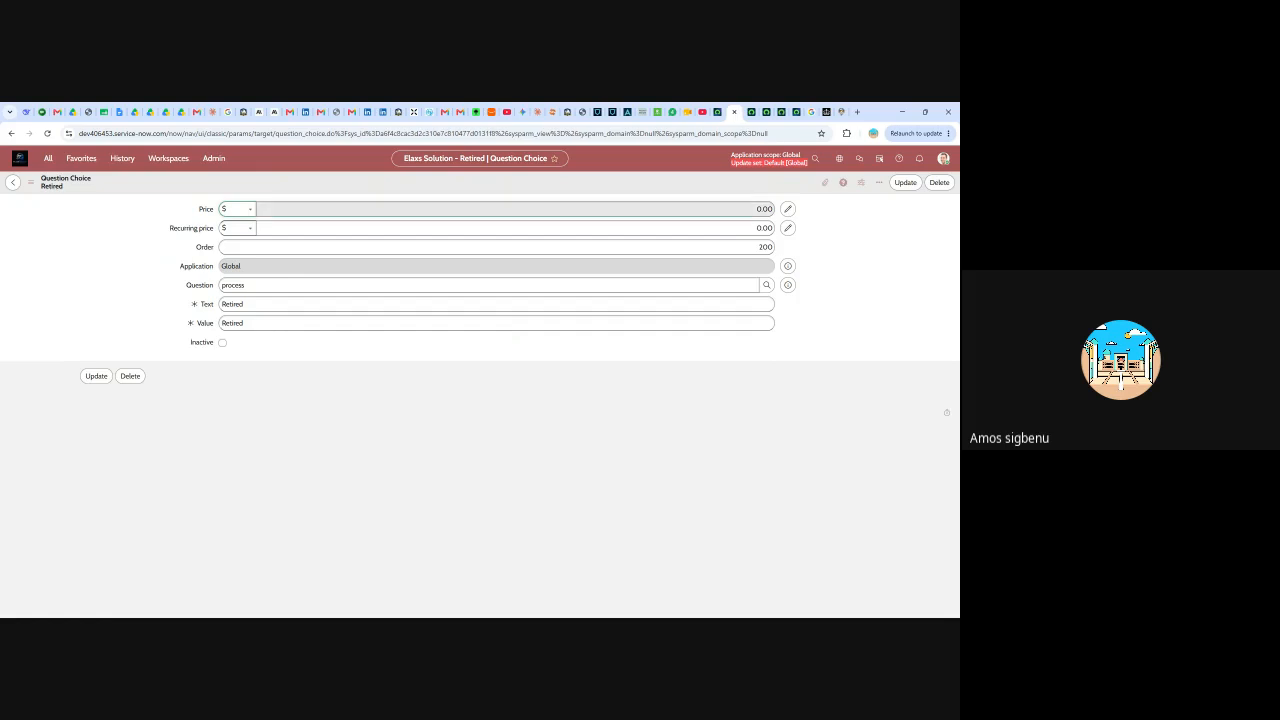
- Replace Text and Value with "Lost", insert it as a separate question choice, and update it to return to the process variable
double_click(234, 304)
type("Lost")
key("Tab")
type("Lost")
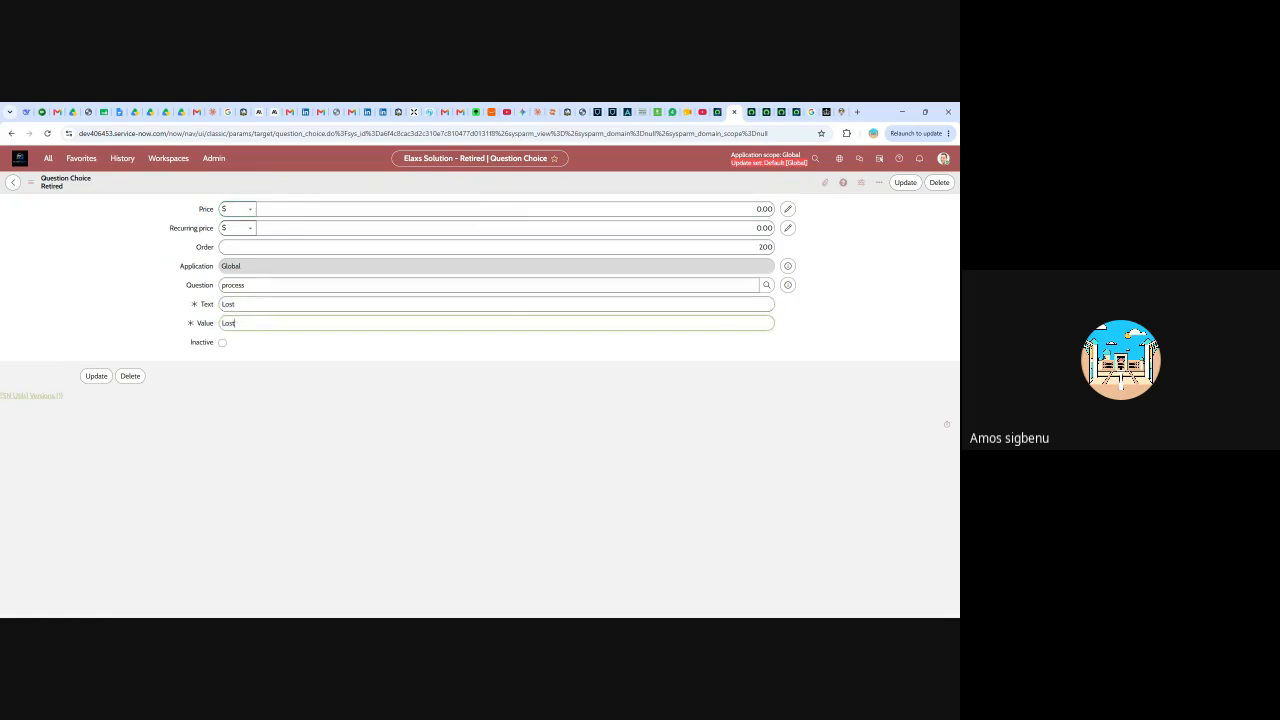
right_click(474, 186)
left_click(520, 218)
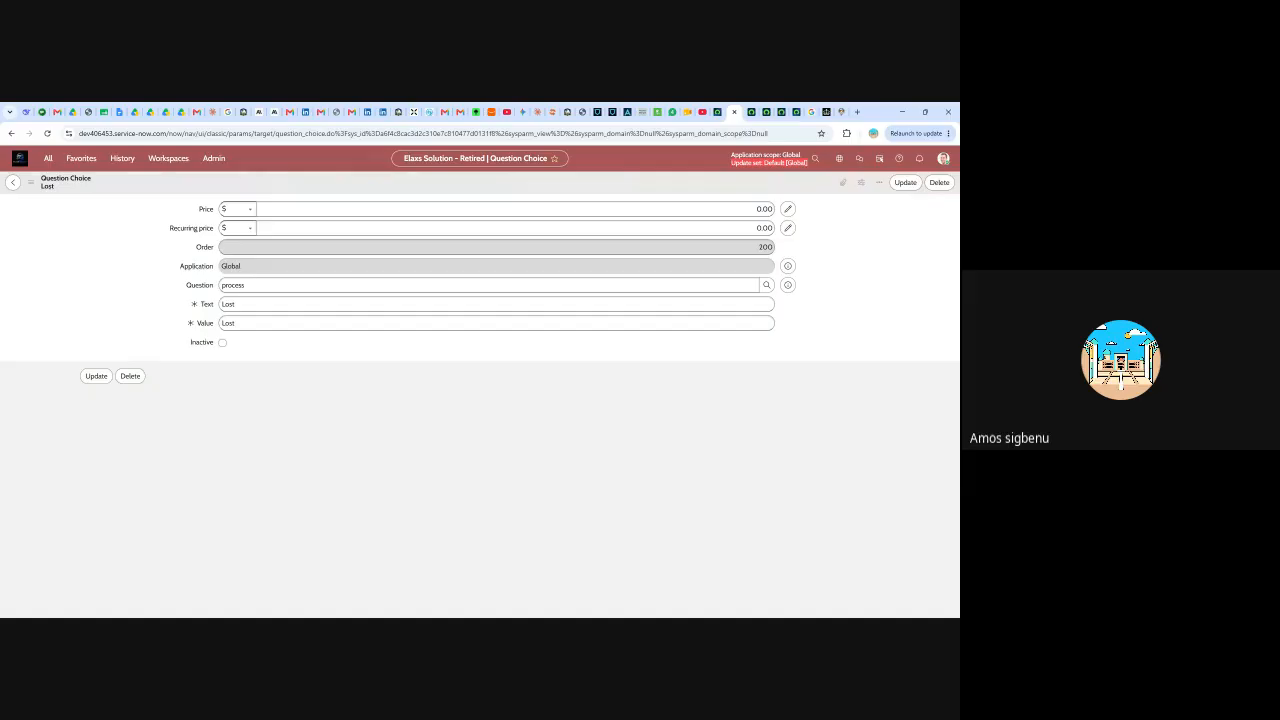
left_click(906, 186)
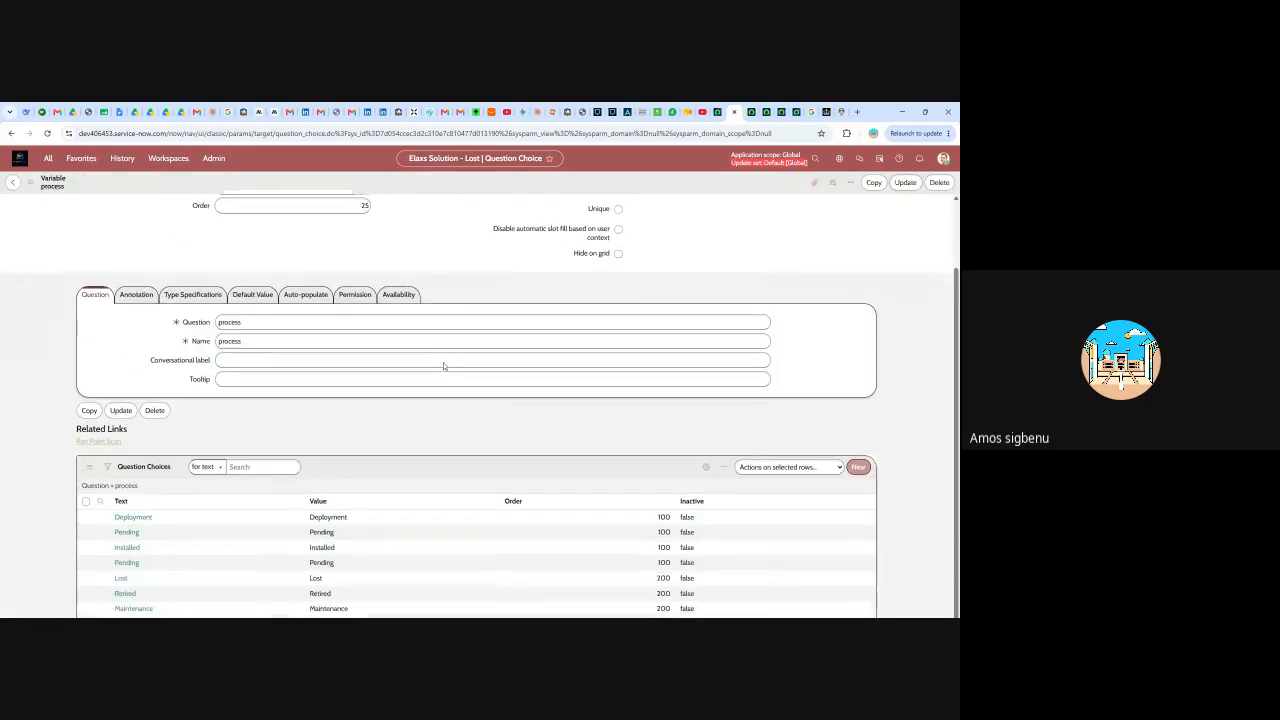
- Delete the duplicate Pending record below Installed from the process variable's question choices
scroll(307, 497, "down", 1)
scroll(300, 492, "up", 1)
scroll(207, 534, "down", 1)
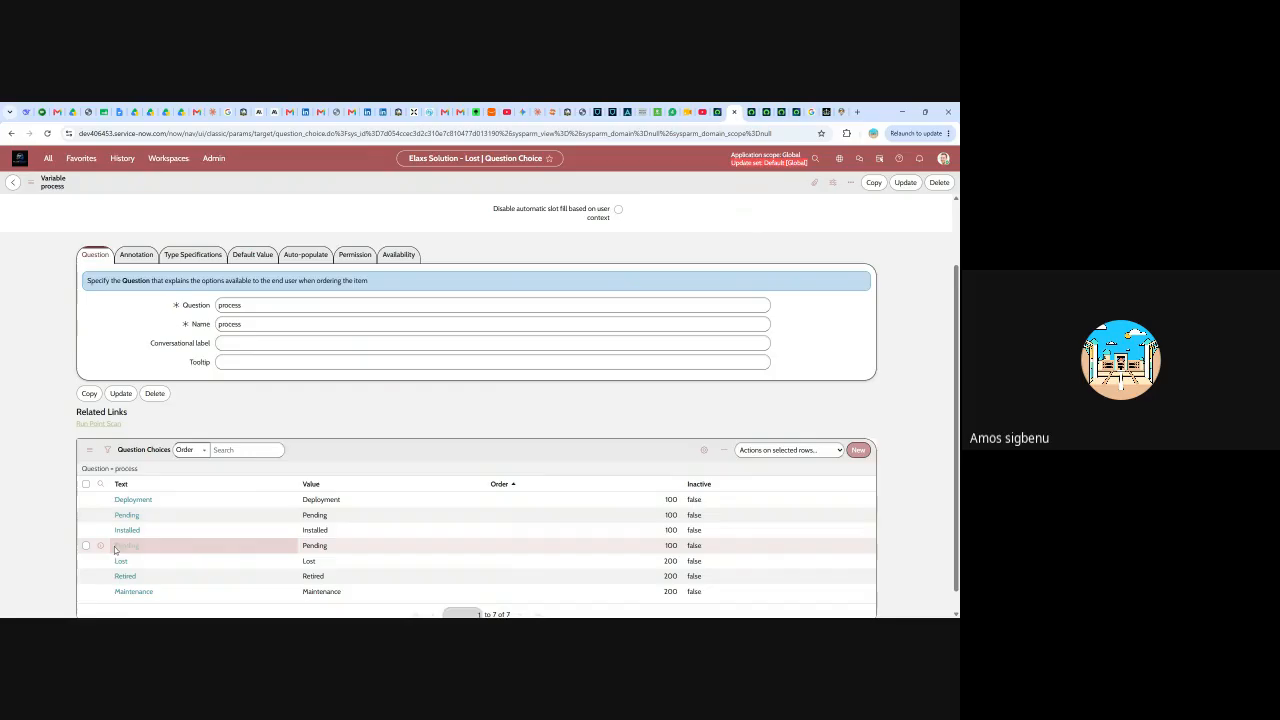
scroll(128, 545, "down", 1)
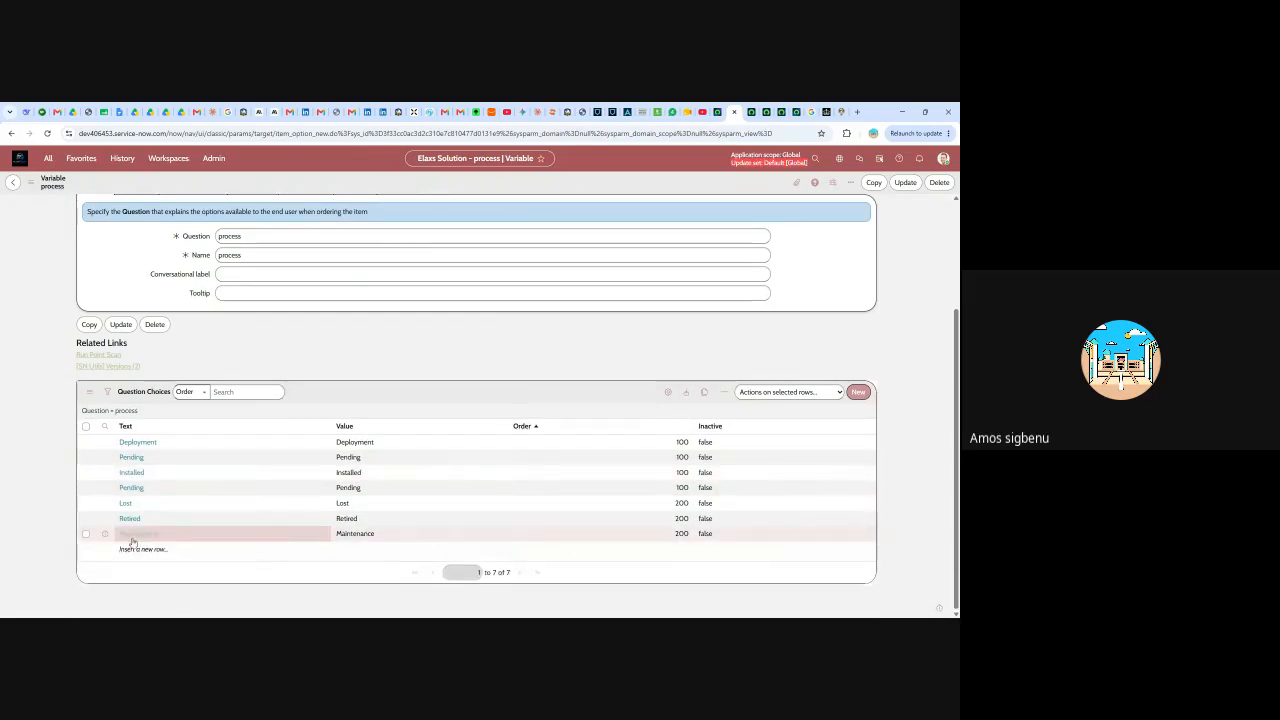
left_click(87, 489)
left_click(144, 494)
left_click(131, 489)
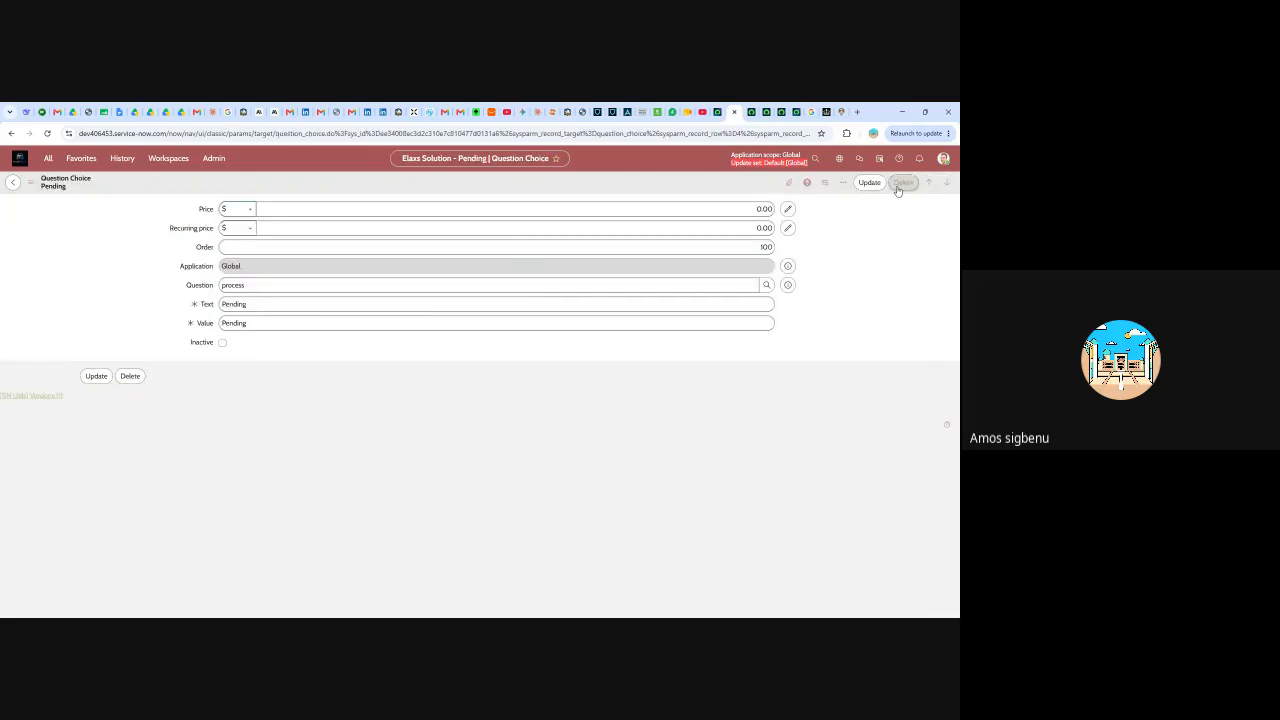
left_click(904, 187)
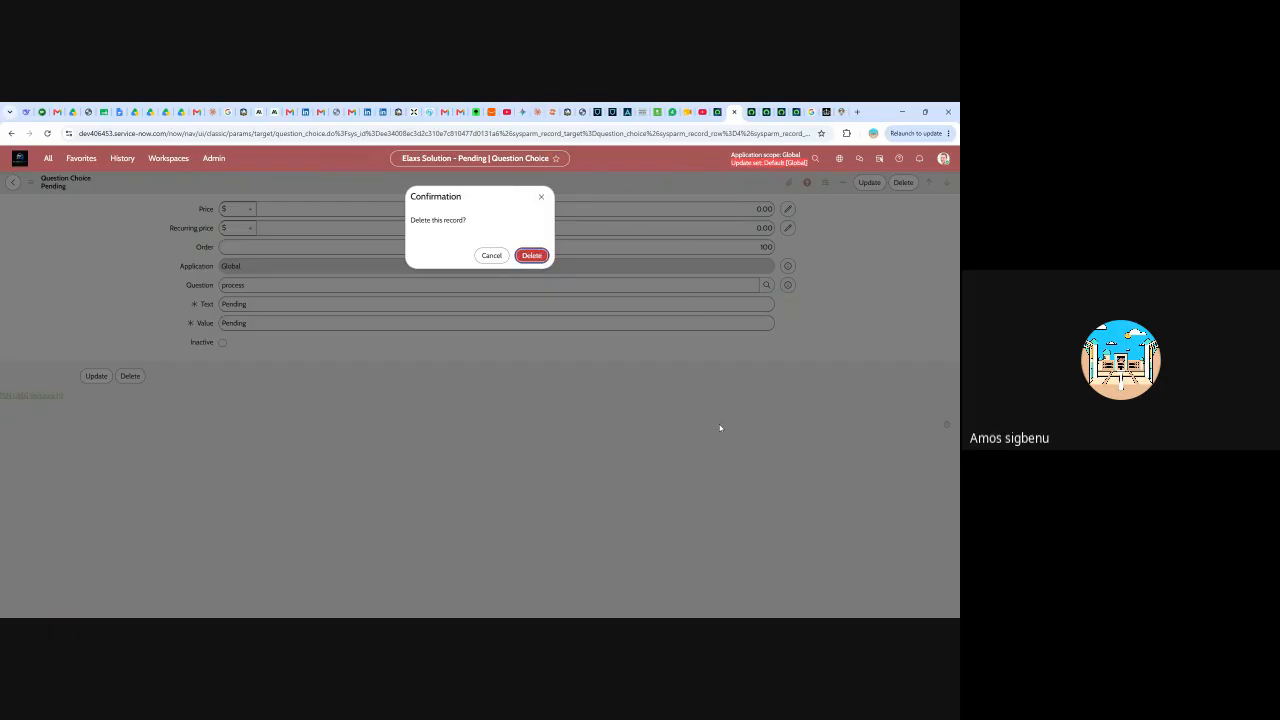
key("Escape")
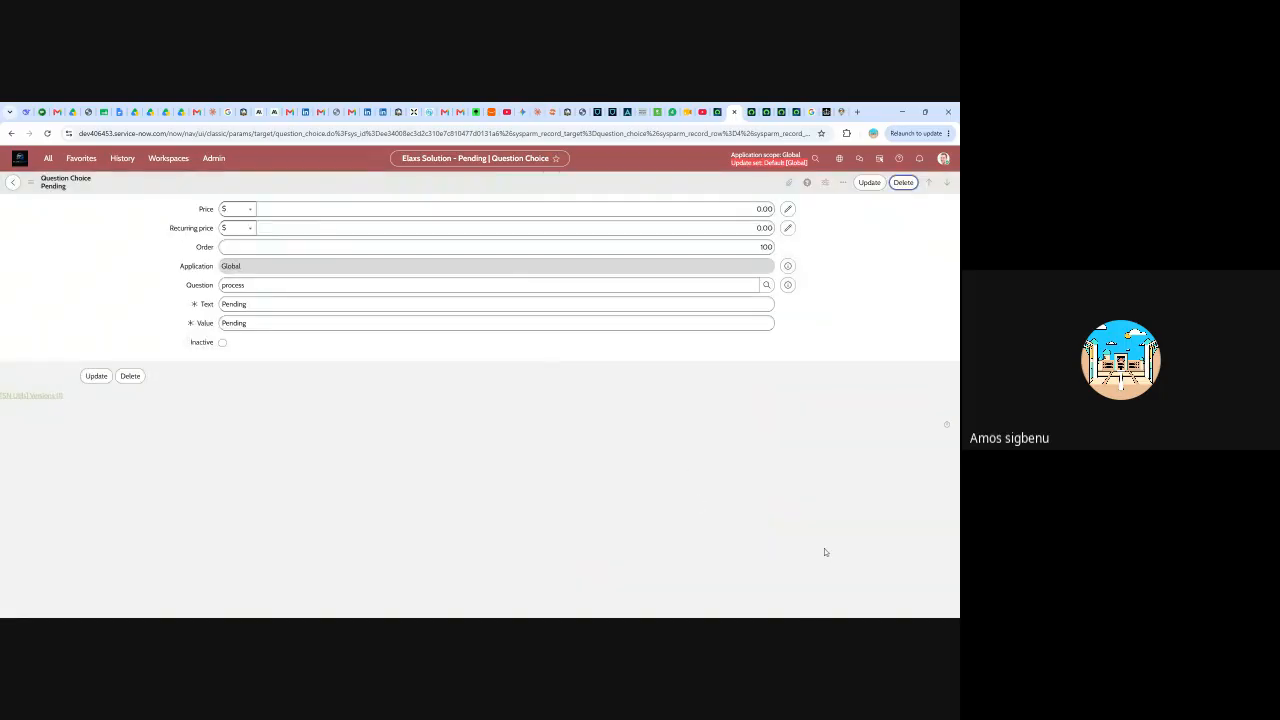
left_click(96, 376)
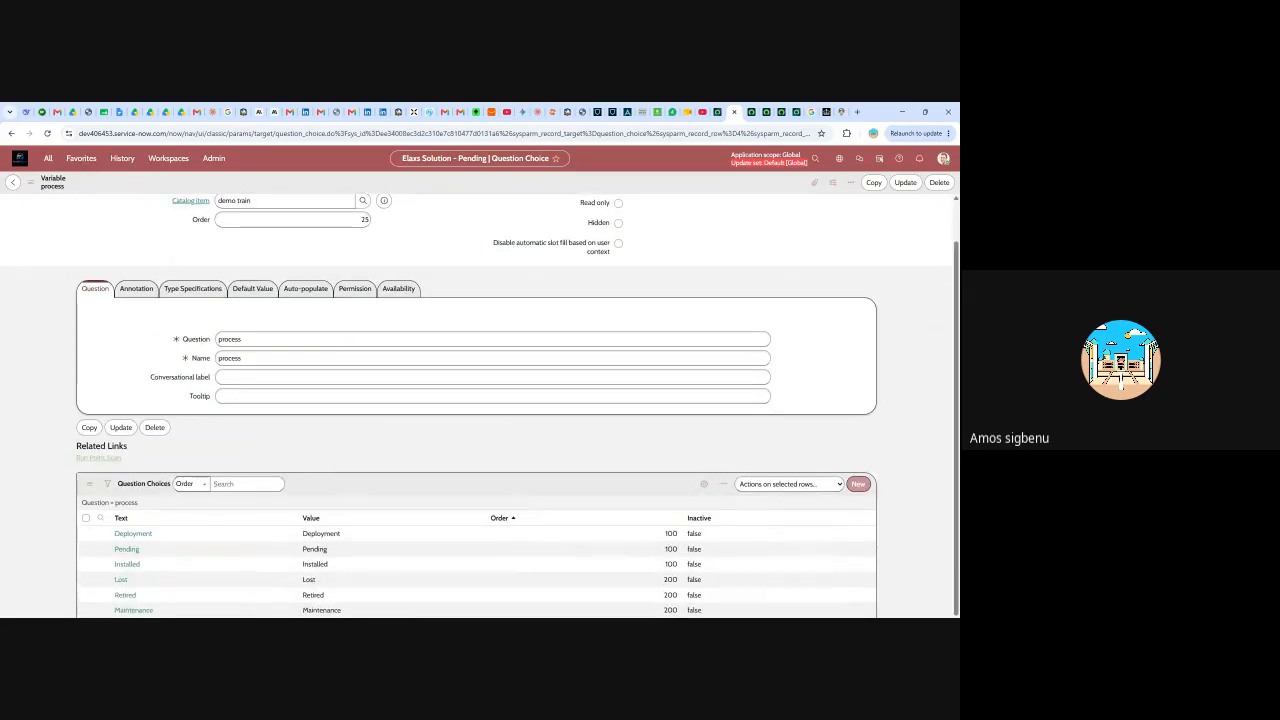
left_click(243, 386)
scroll(243, 386, "down", 1)
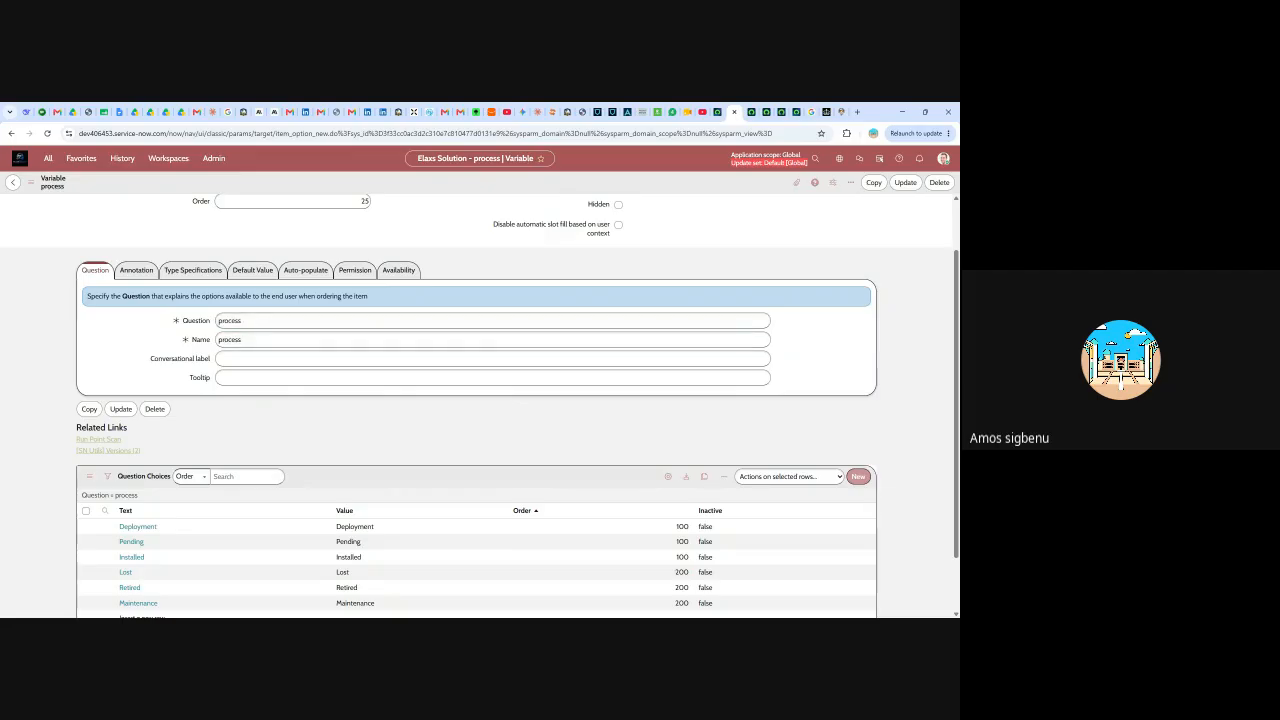
- Switch to the Elaxstraining chat in WhatsApp and copy "The Installation Status" from the AC5 requirement
left_click(672, 112)
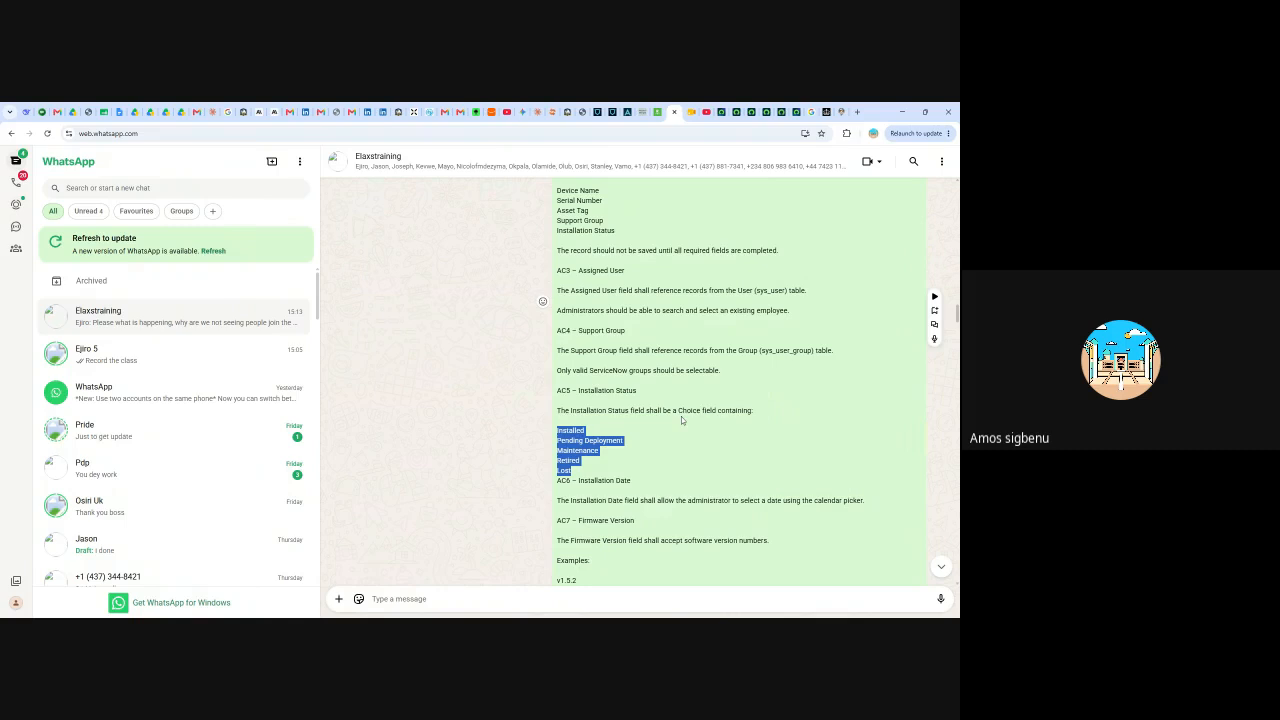
left_click_drag(630, 411, 556, 411)
key("ctrl+c")
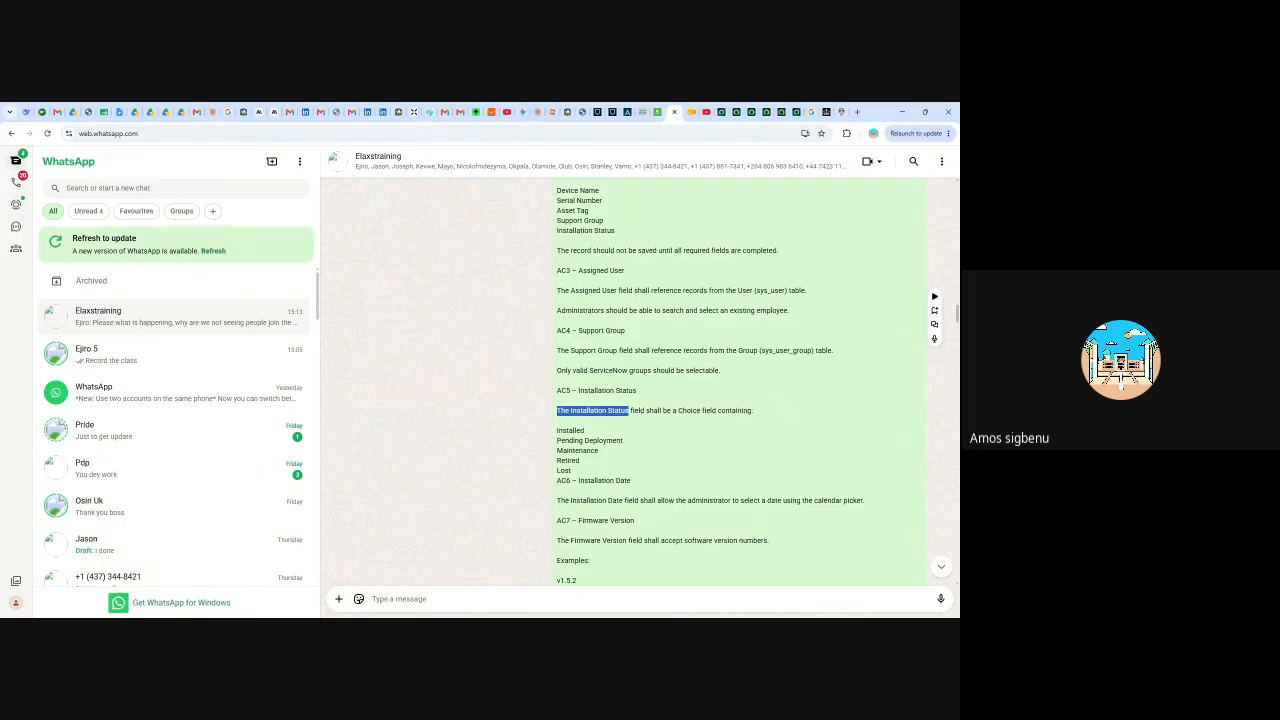
- Back in ServiceNow, set the process variable's Question to "The Installation Status" and Name to "The_Installation_Status", and save it
left_click(732, 113)
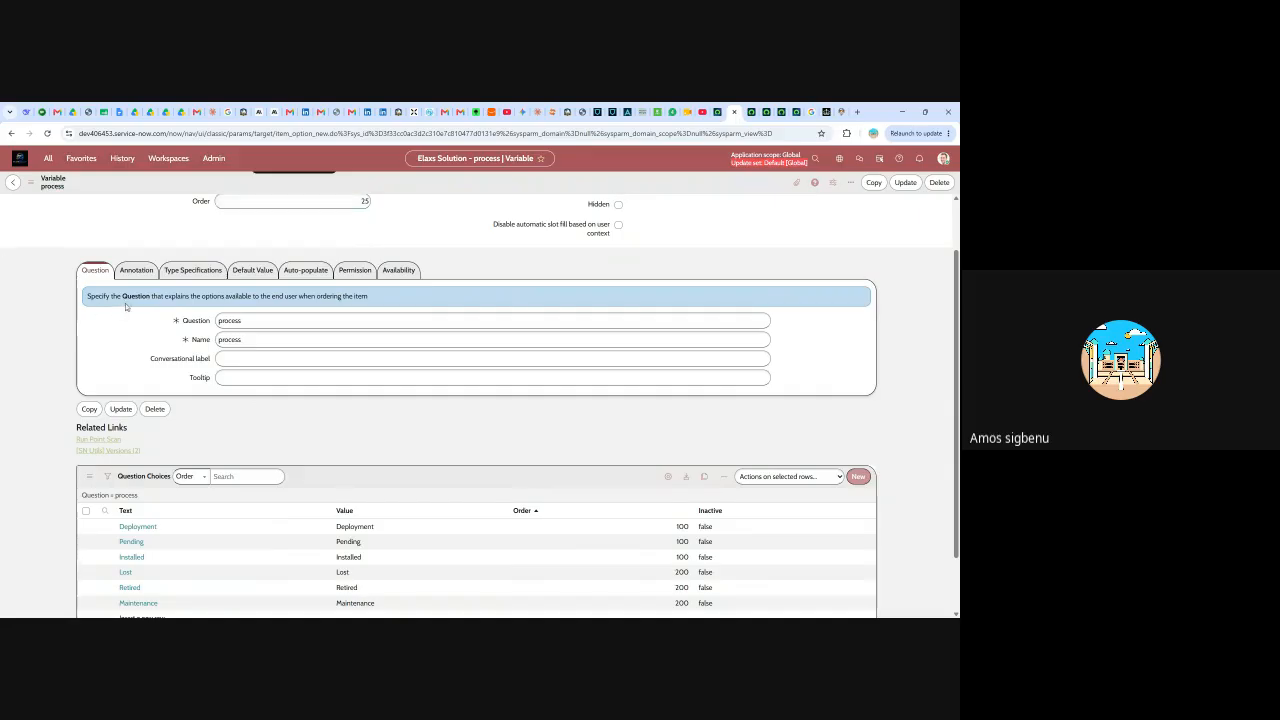
left_click_drag(247, 318, 204, 342)
key("ctrl+v")
key("ctrl+v")
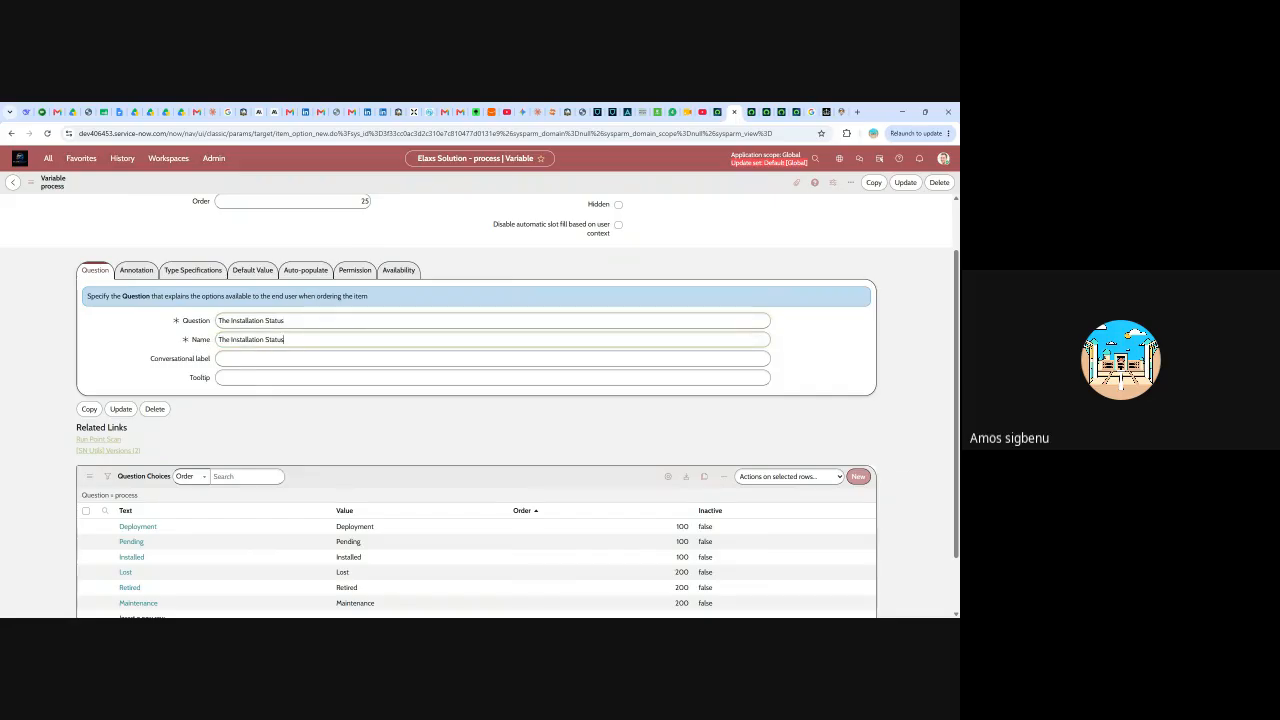
key("BackSpace")
type("_")
type("_")
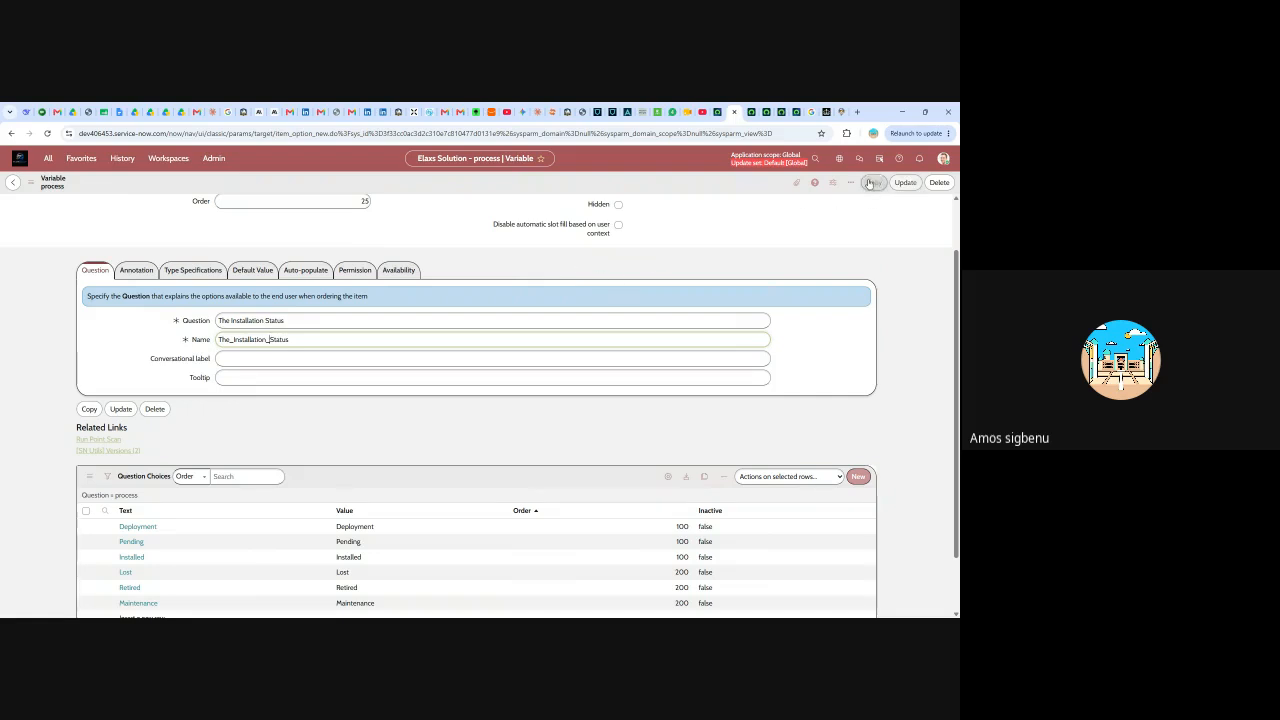
left_click(905, 183)
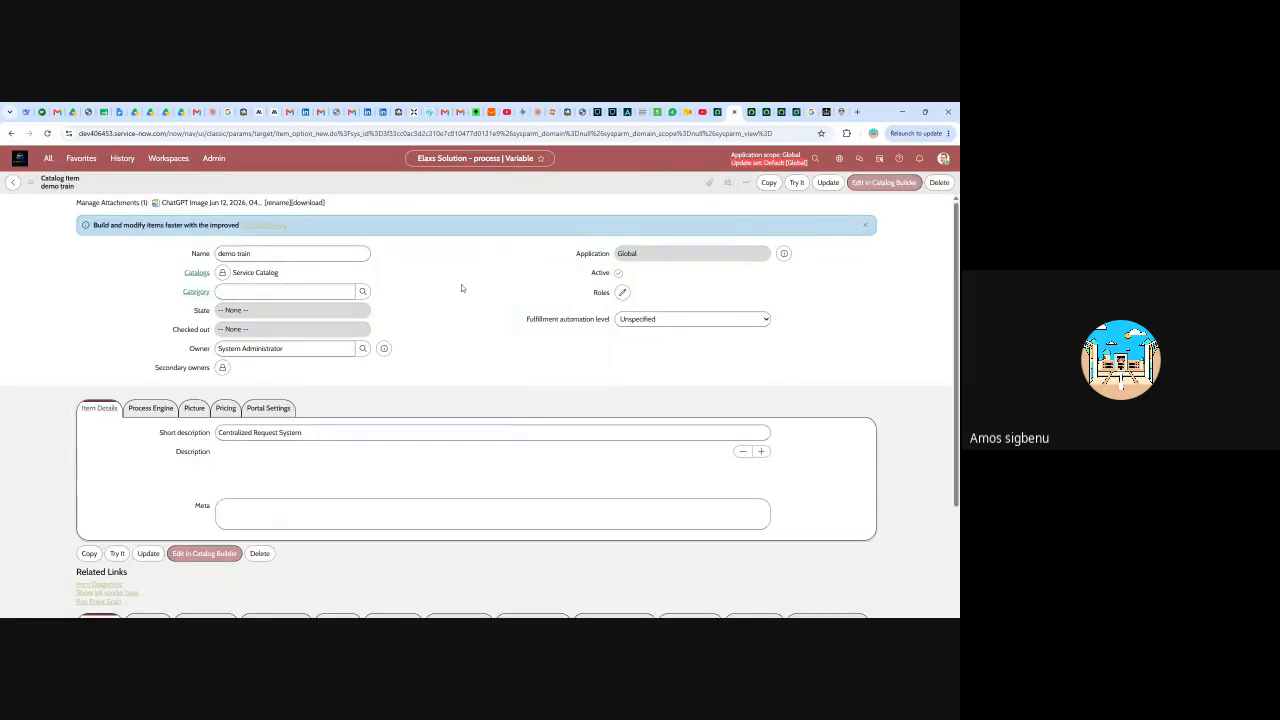
- Check the Variables list of the demo train catalog item and switch to the item's order form preview
scroll(431, 377, "down", 3)
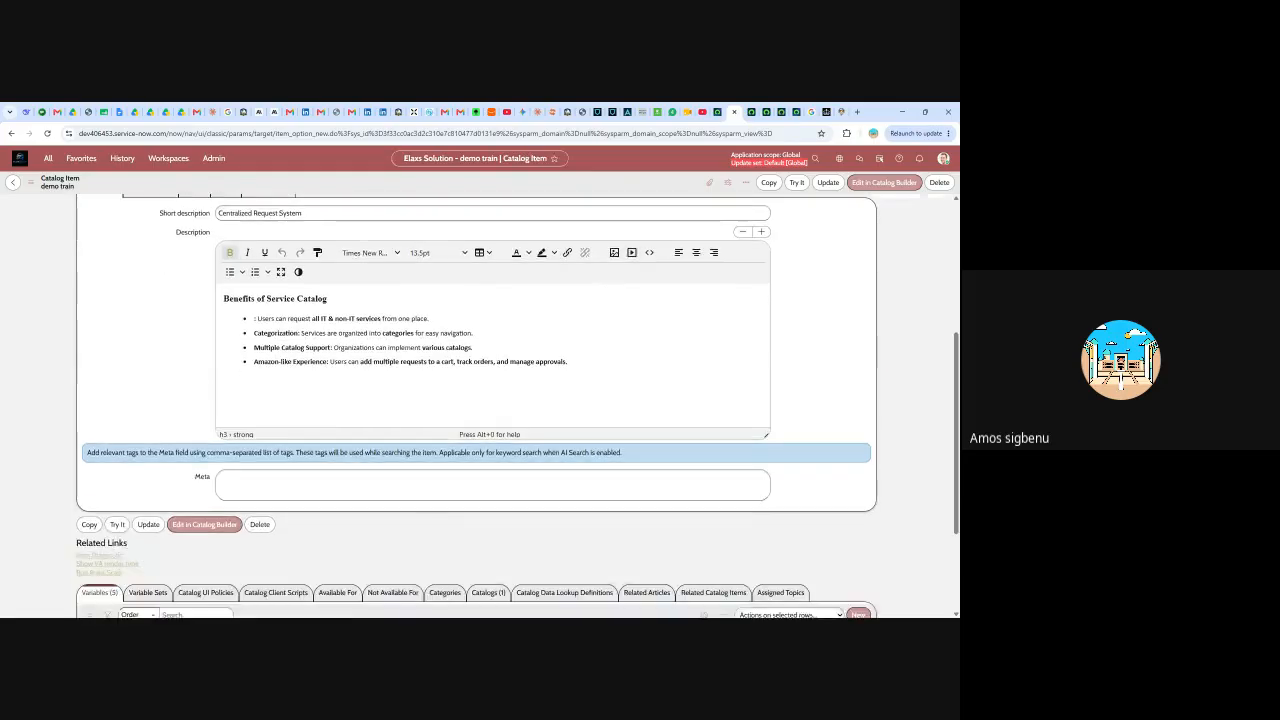
scroll(568, 355, "down", 2)
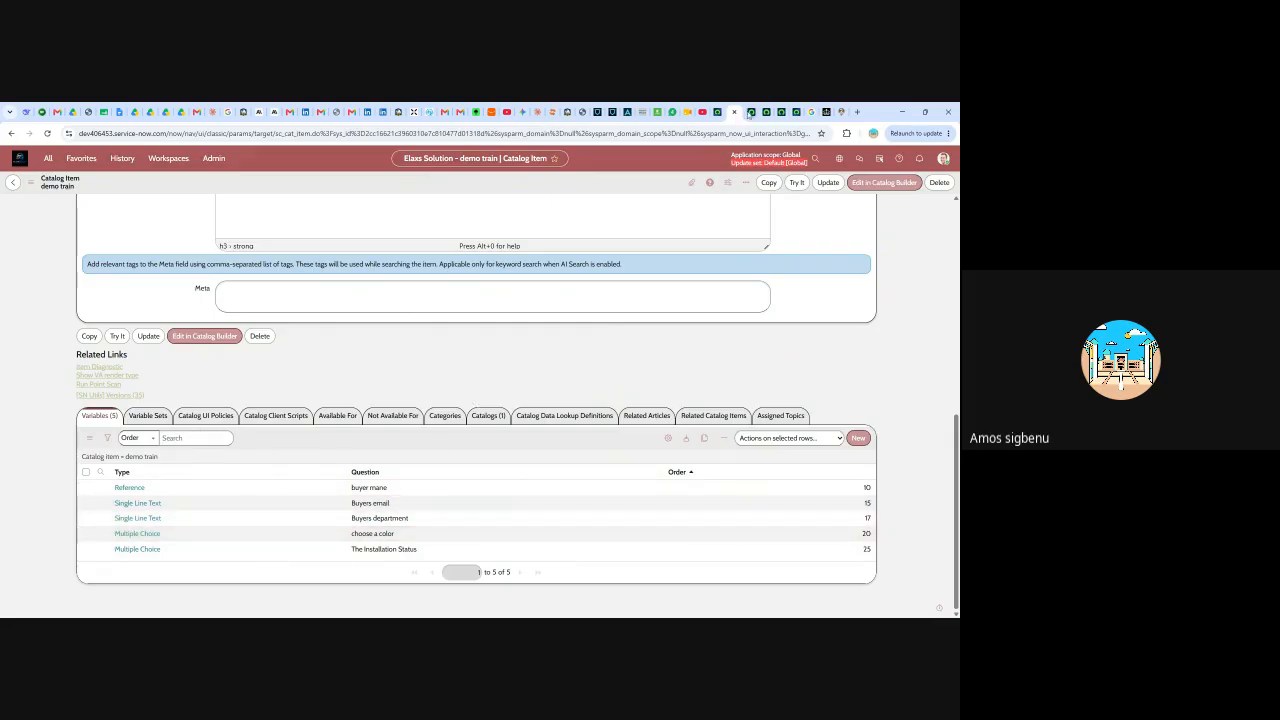
left_click(751, 112)
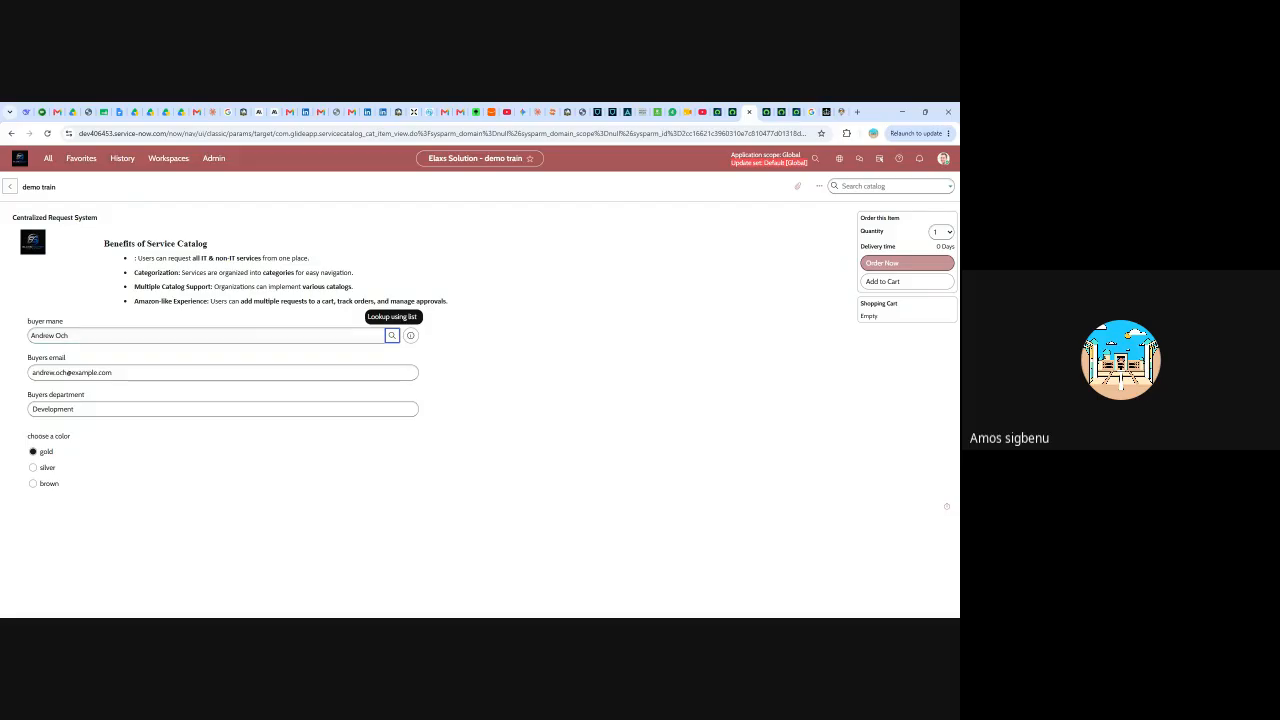
- Reload the demo train order form preview and check The Installation Status question with its choices
left_click(48, 158)
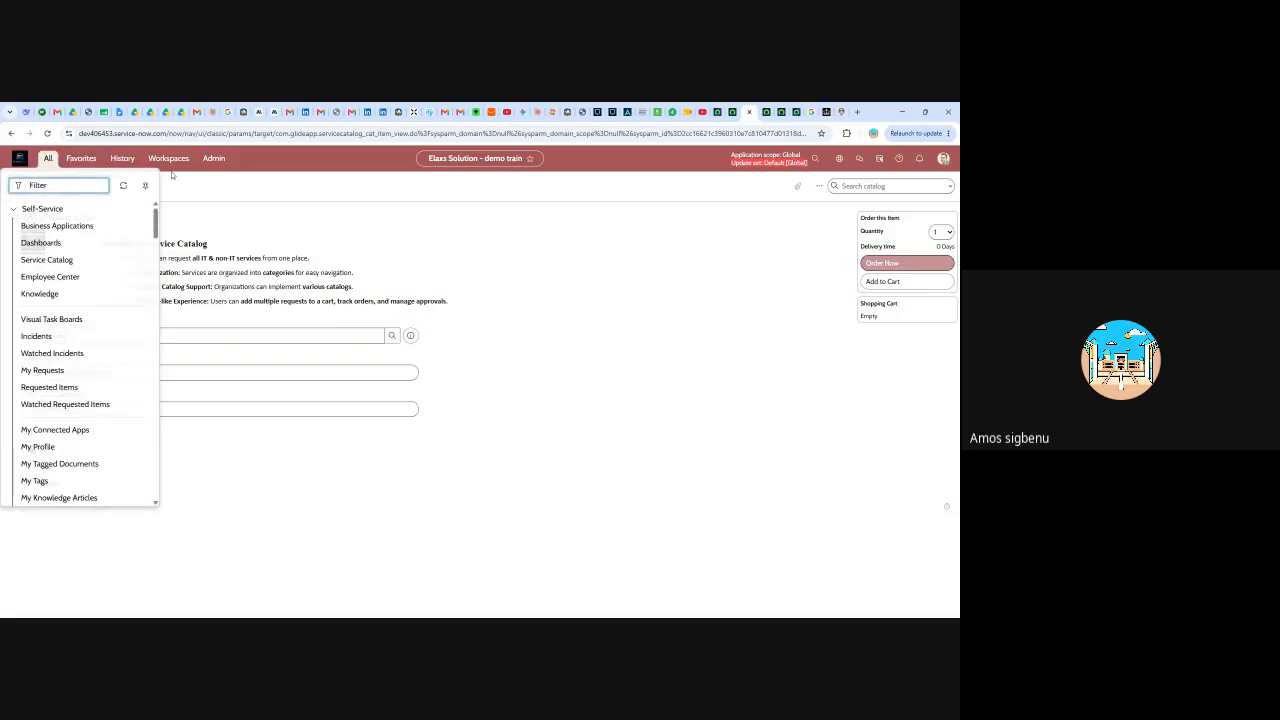
left_click(48, 135)
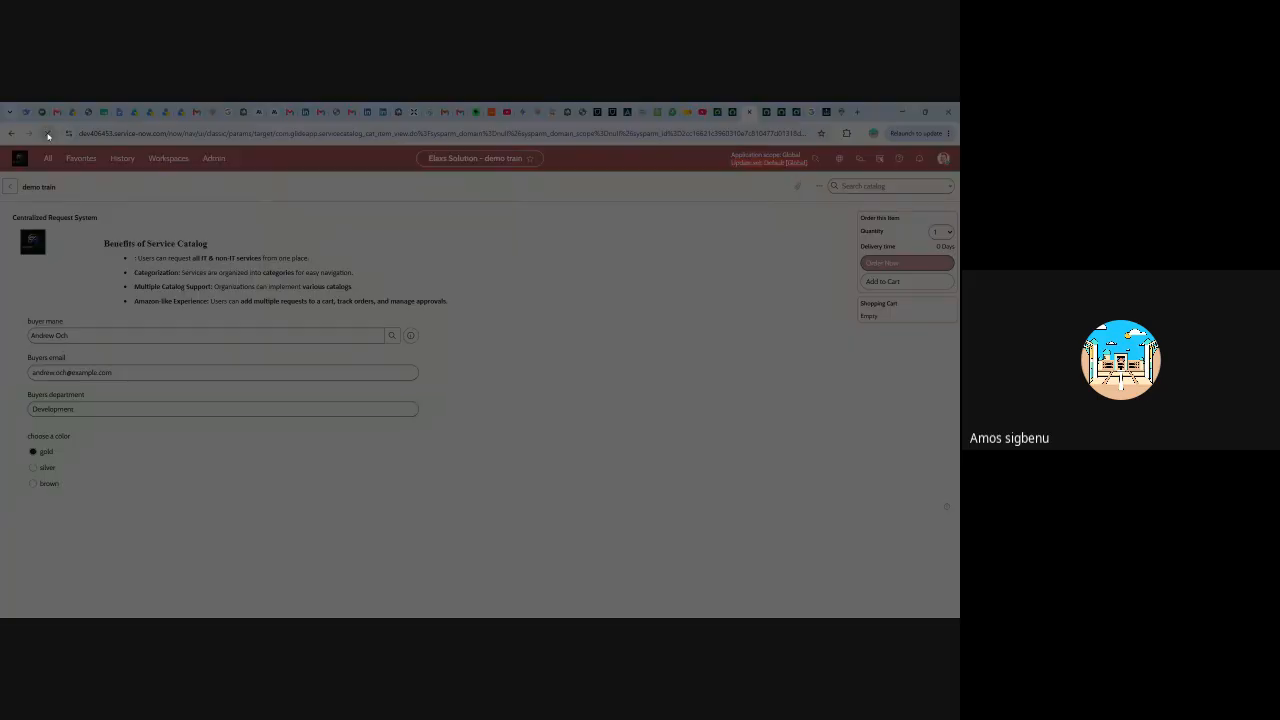
left_click(519, 201)
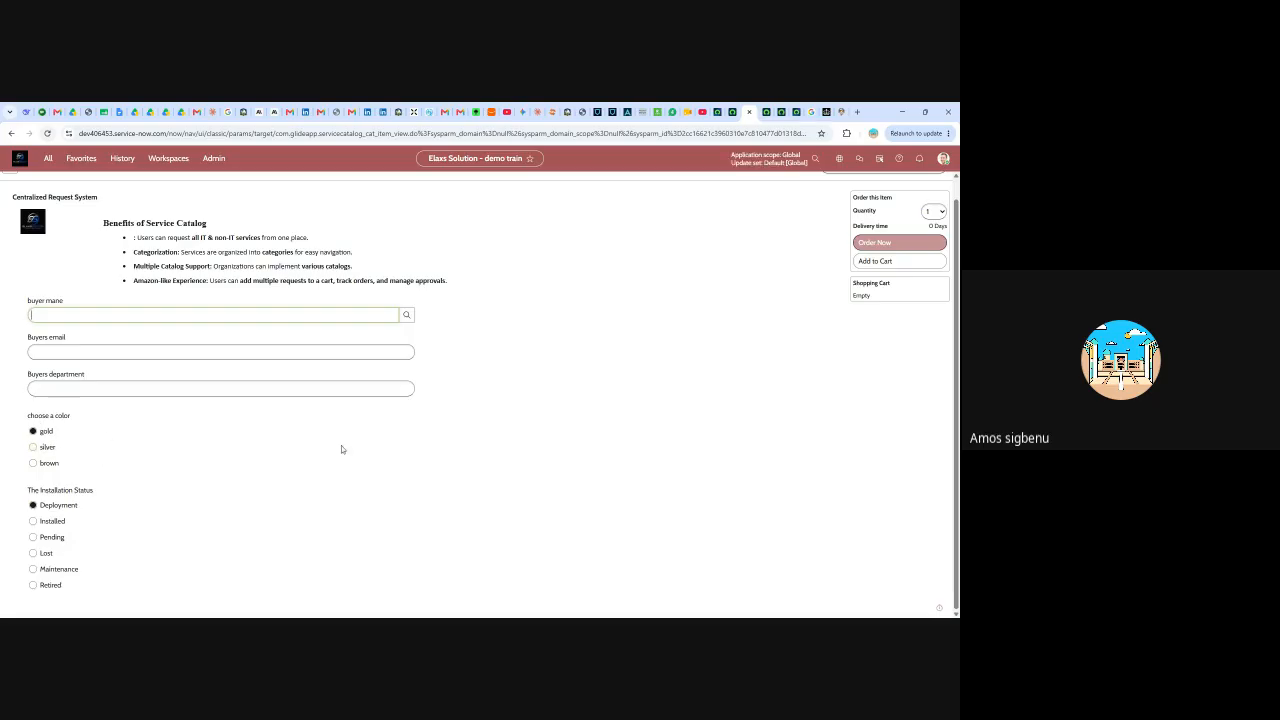
- Enable "Do not select the first choice" for demo train's choose a color variable, save it, and reload the order form preview
left_click(735, 111)
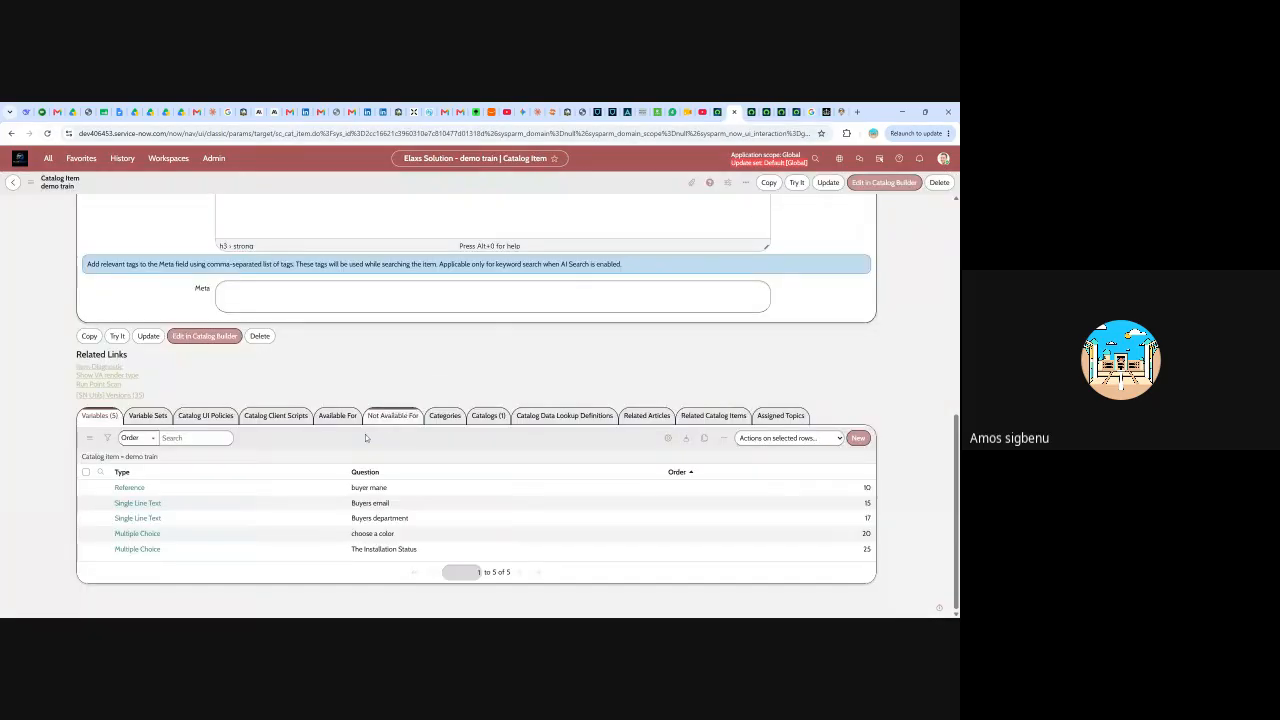
double_click(130, 538)
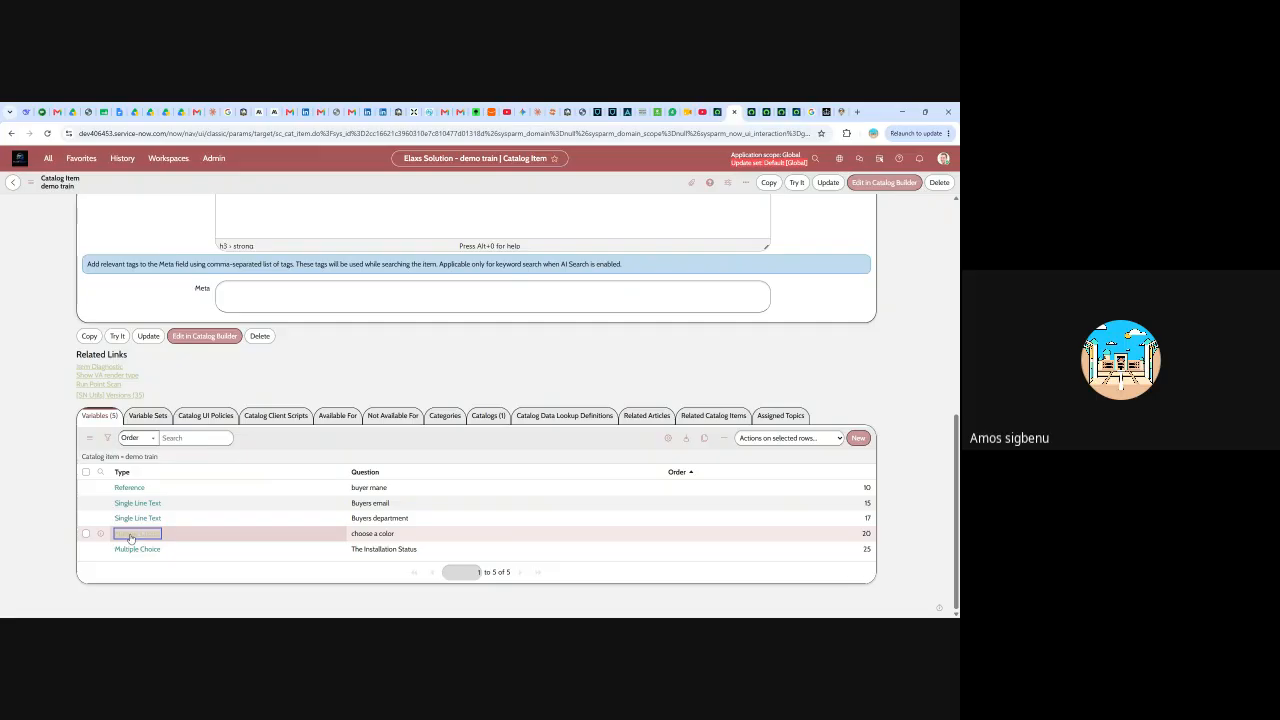
left_click(158, 533)
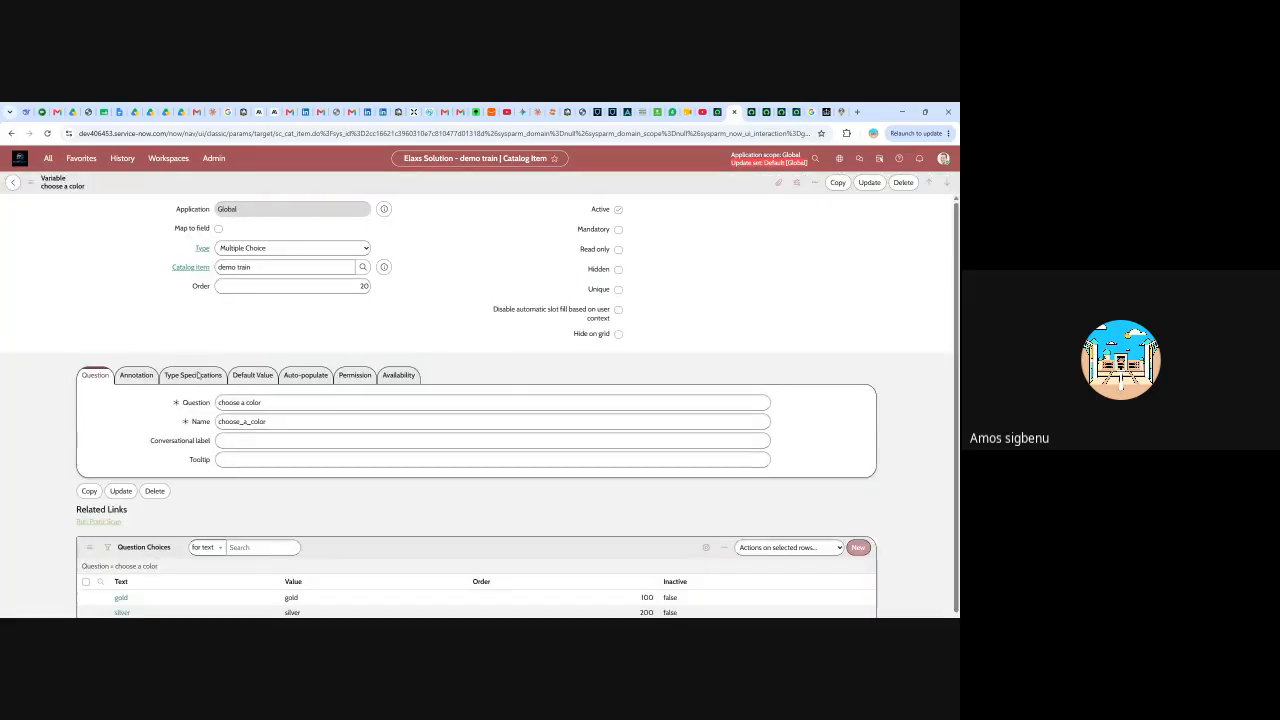
scroll(190, 382, "down", 1)
scroll(177, 450, "up", 1)
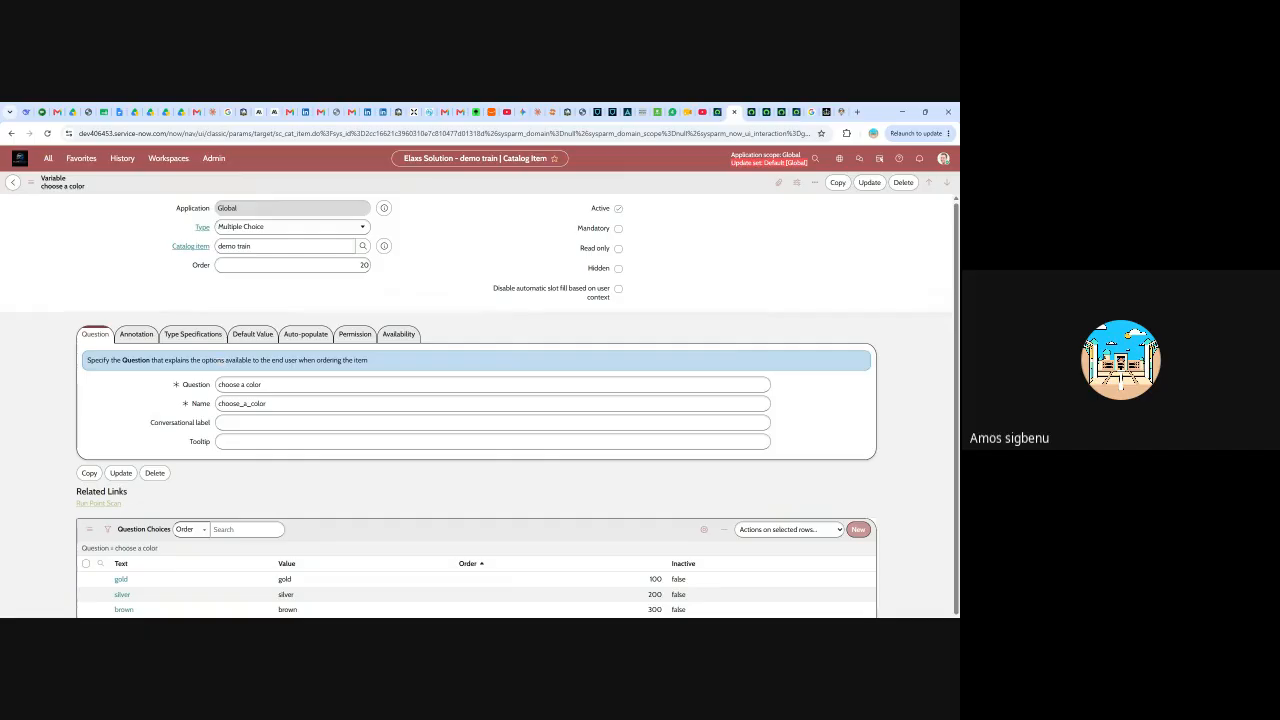
left_click(190, 334)
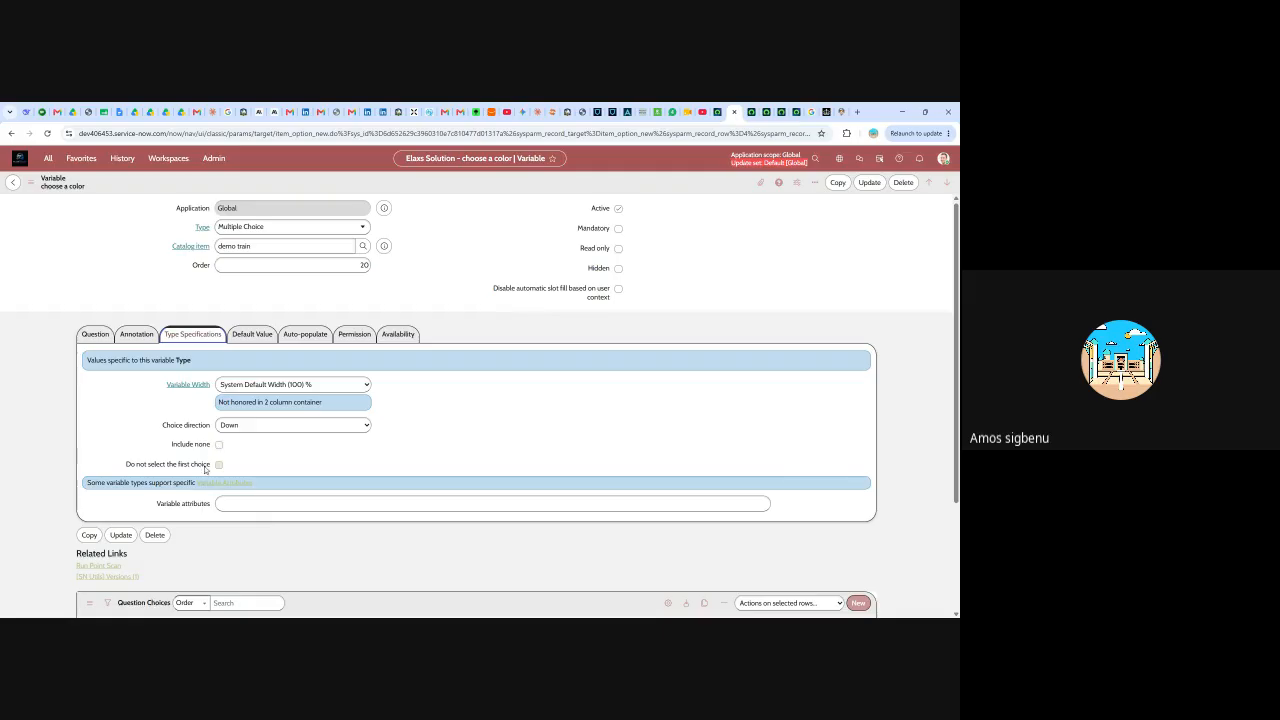
left_click(223, 466)
left_click(868, 184)
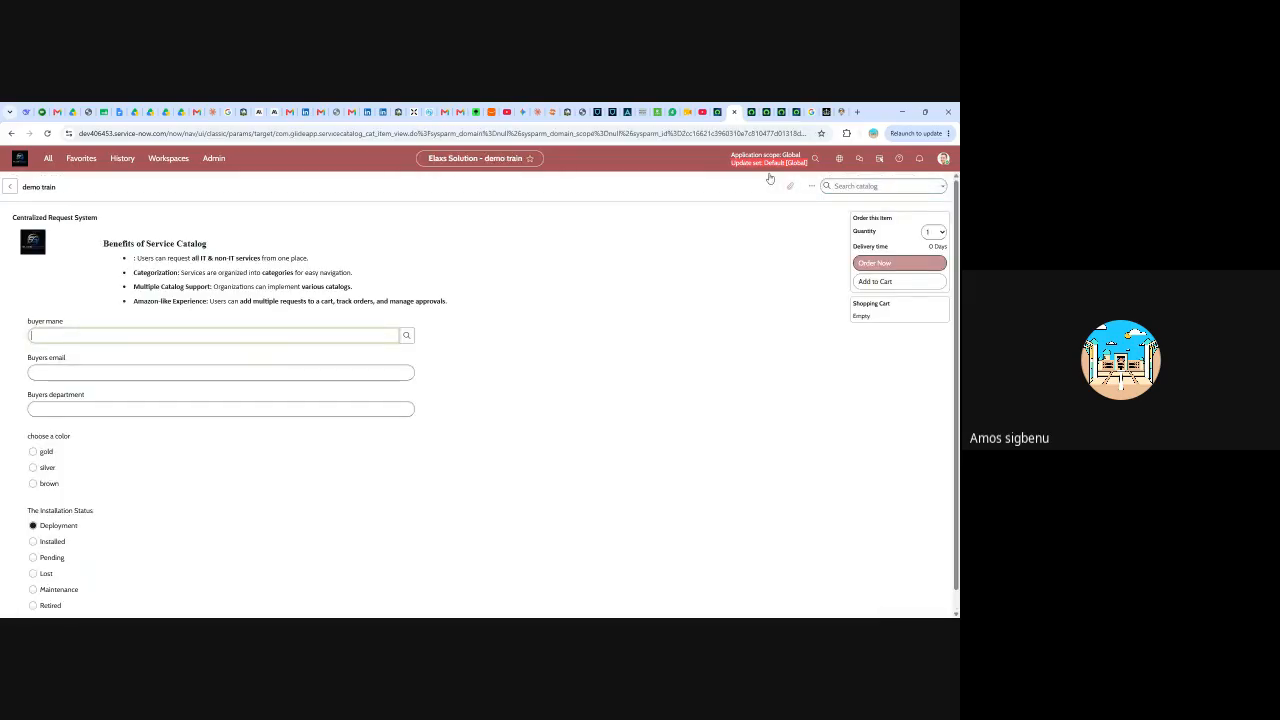
left_click(46, 134)
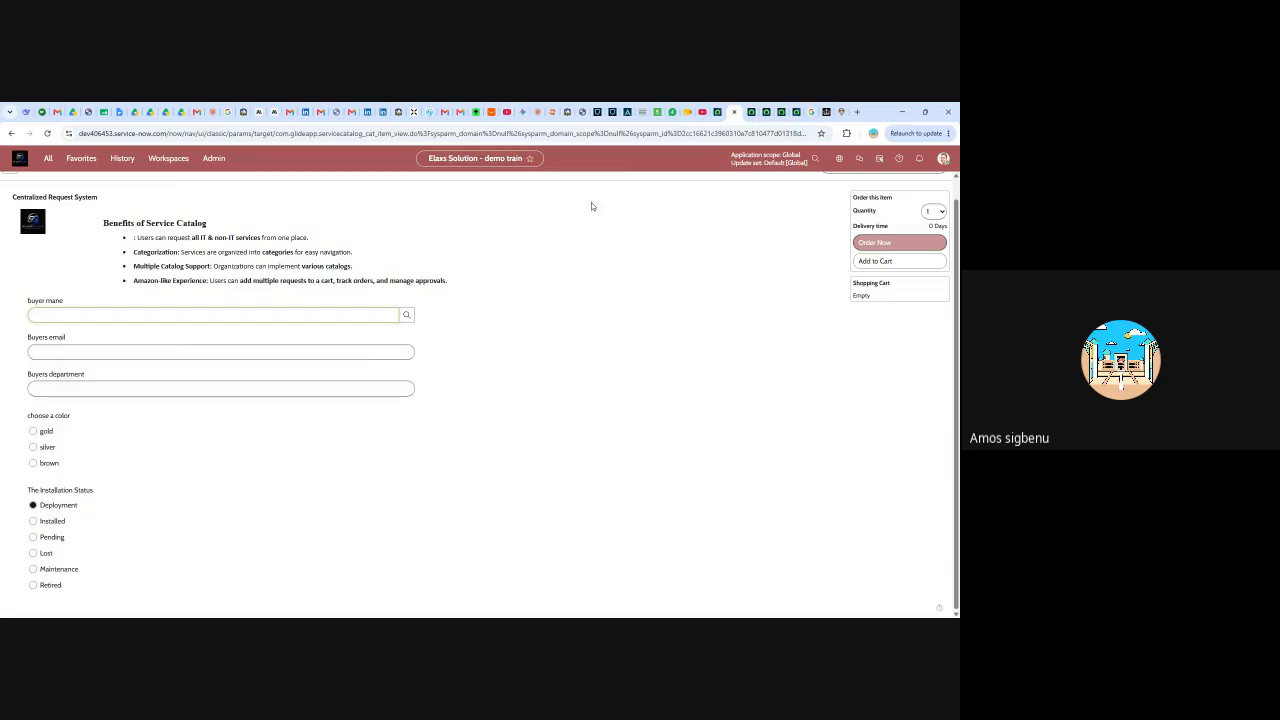
- Reopen the choose a color variable from the demo train catalog item and review its type specifications and question choices
left_click(120, 159)
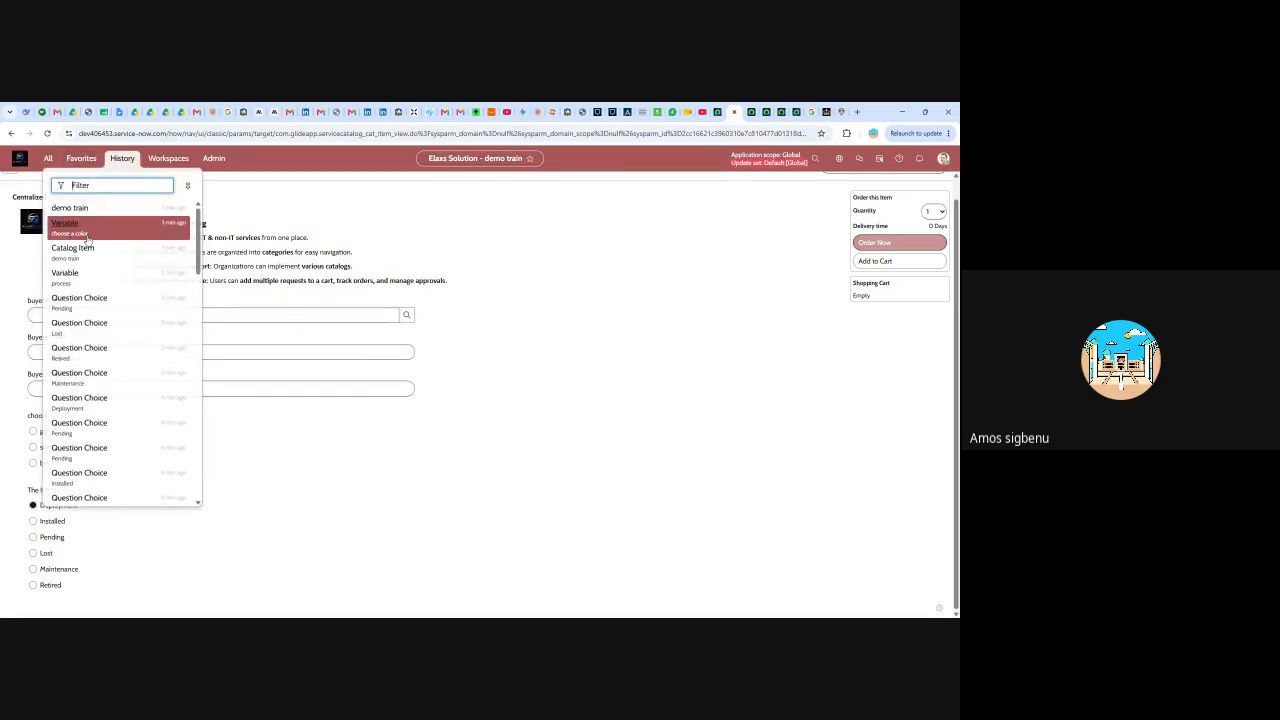
left_click(74, 253)
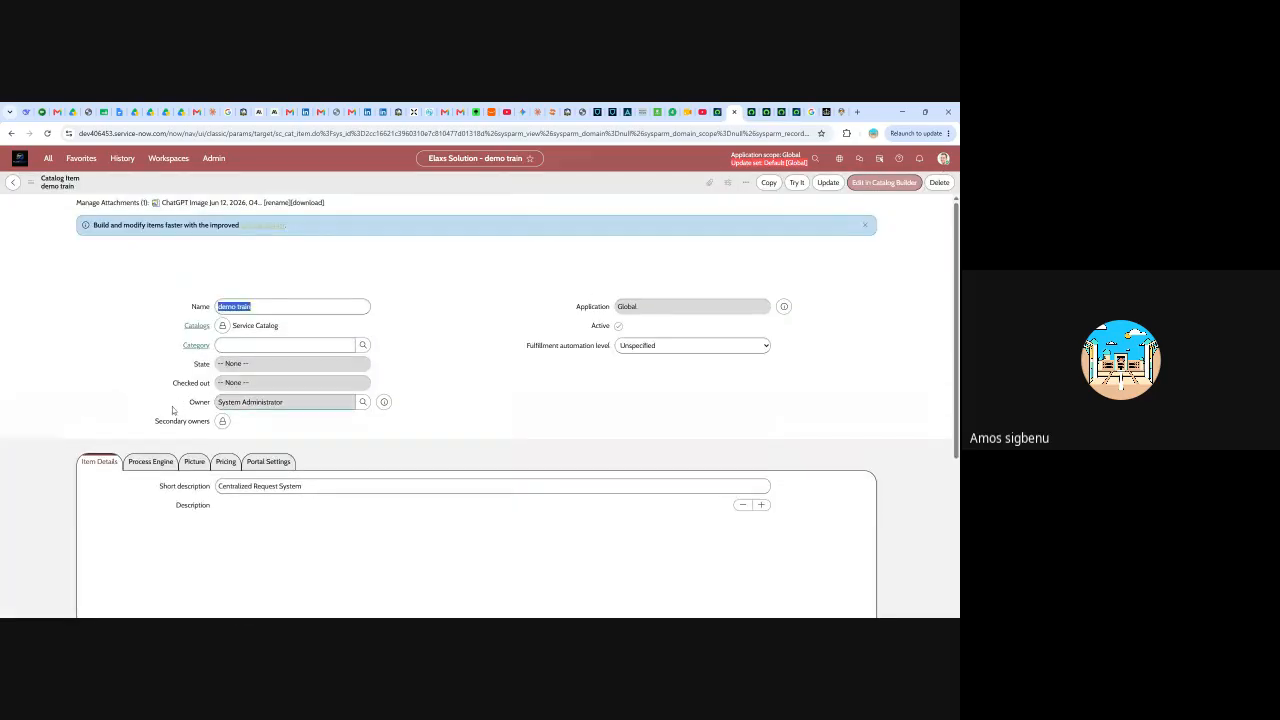
scroll(203, 414, "down", 15)
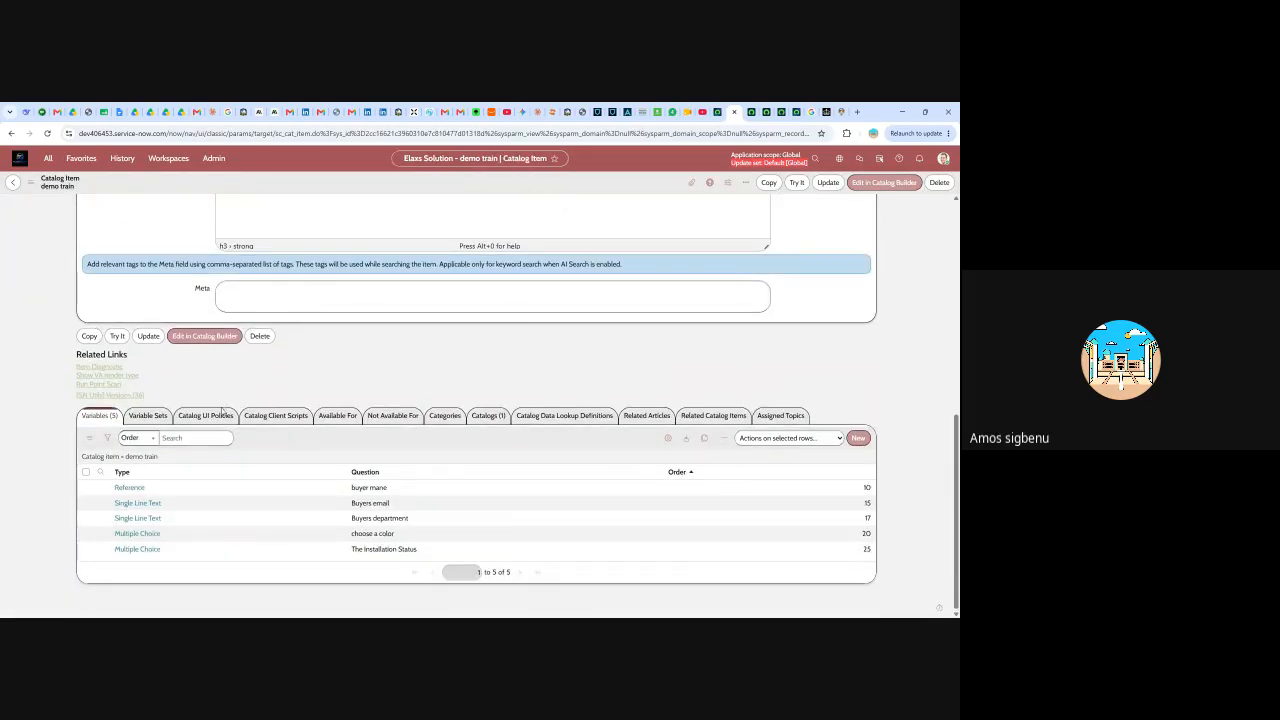
left_click(143, 535)
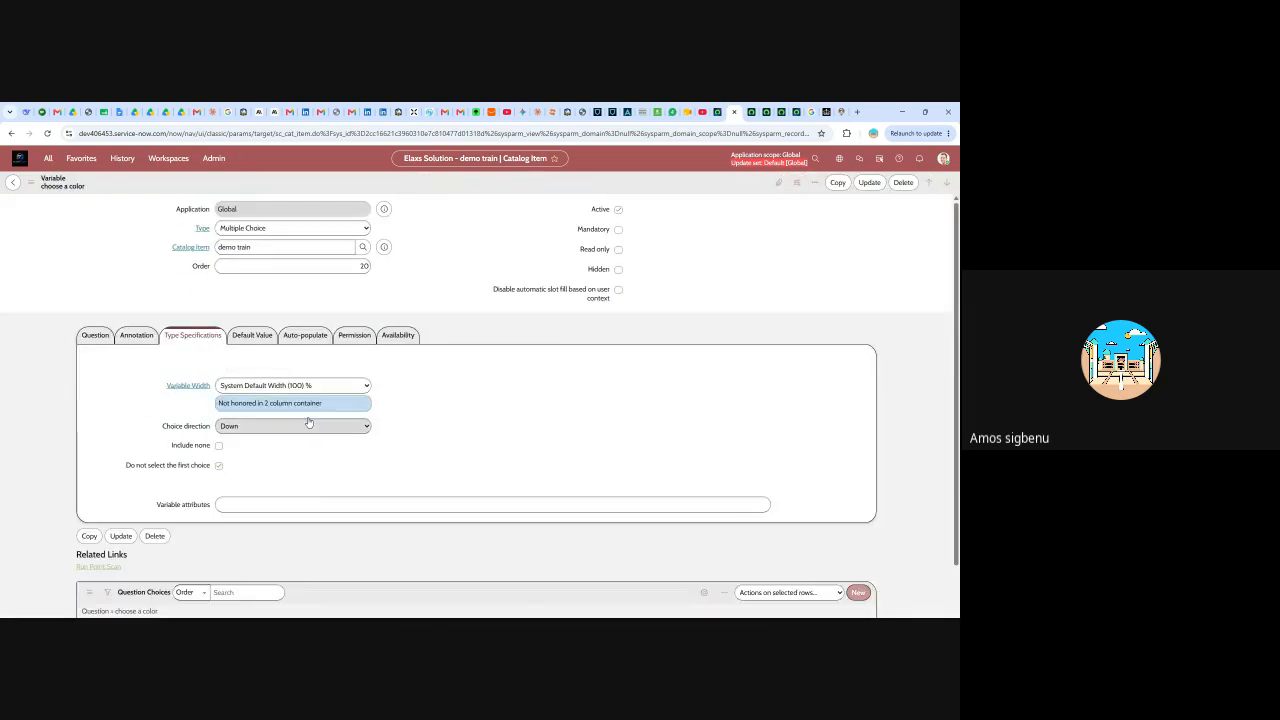
scroll(324, 413, "down", 1)
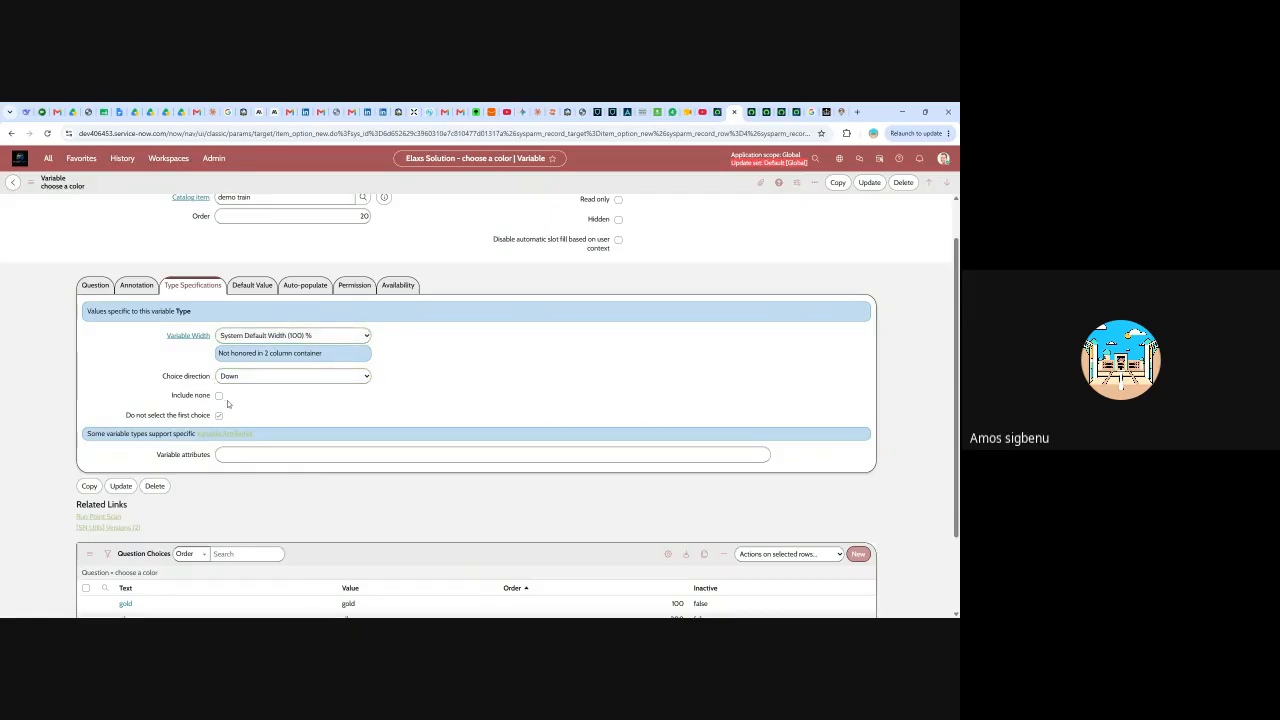
scroll(229, 410, "down", 2)
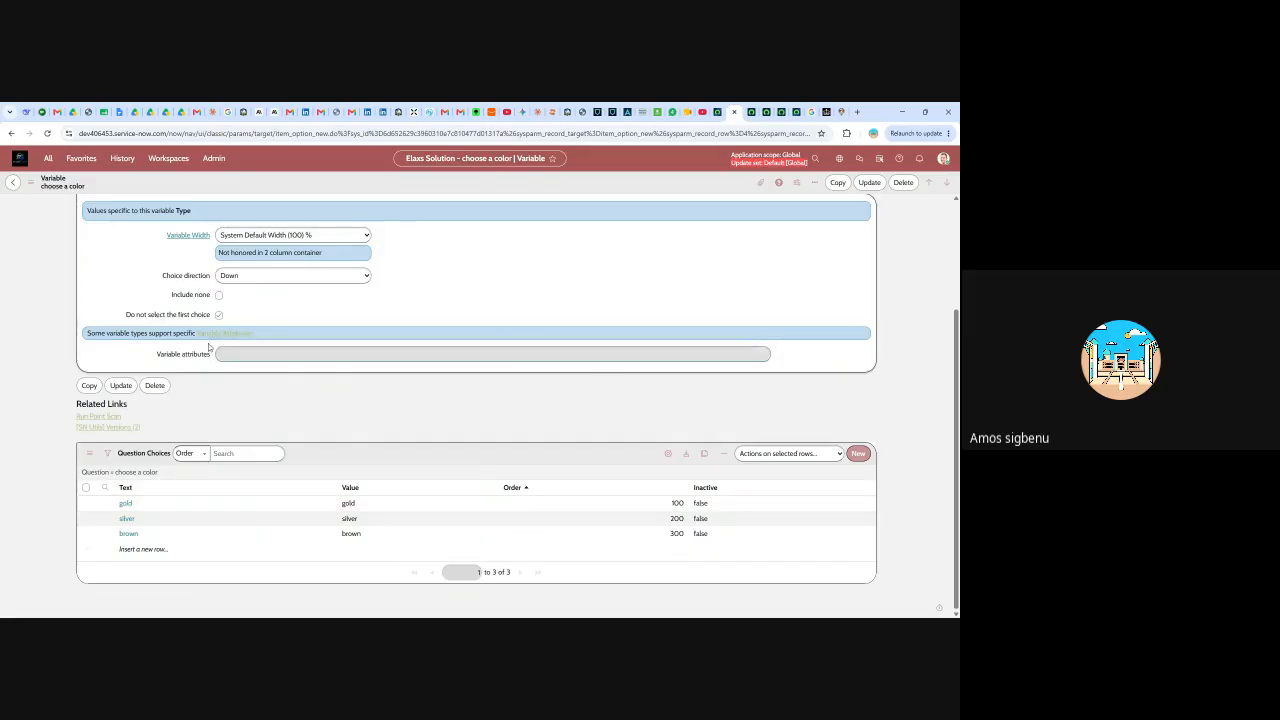
scroll(322, 316, "up", 2)
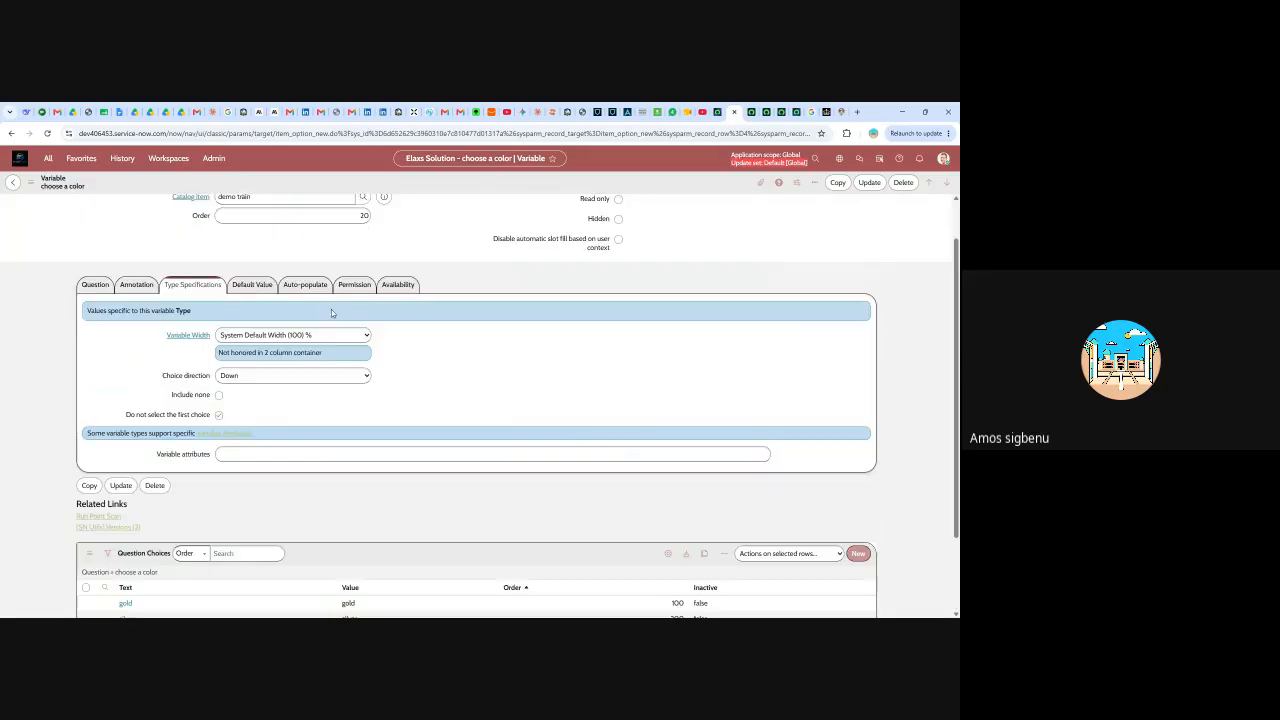
left_click(137, 285)
left_click(193, 285)
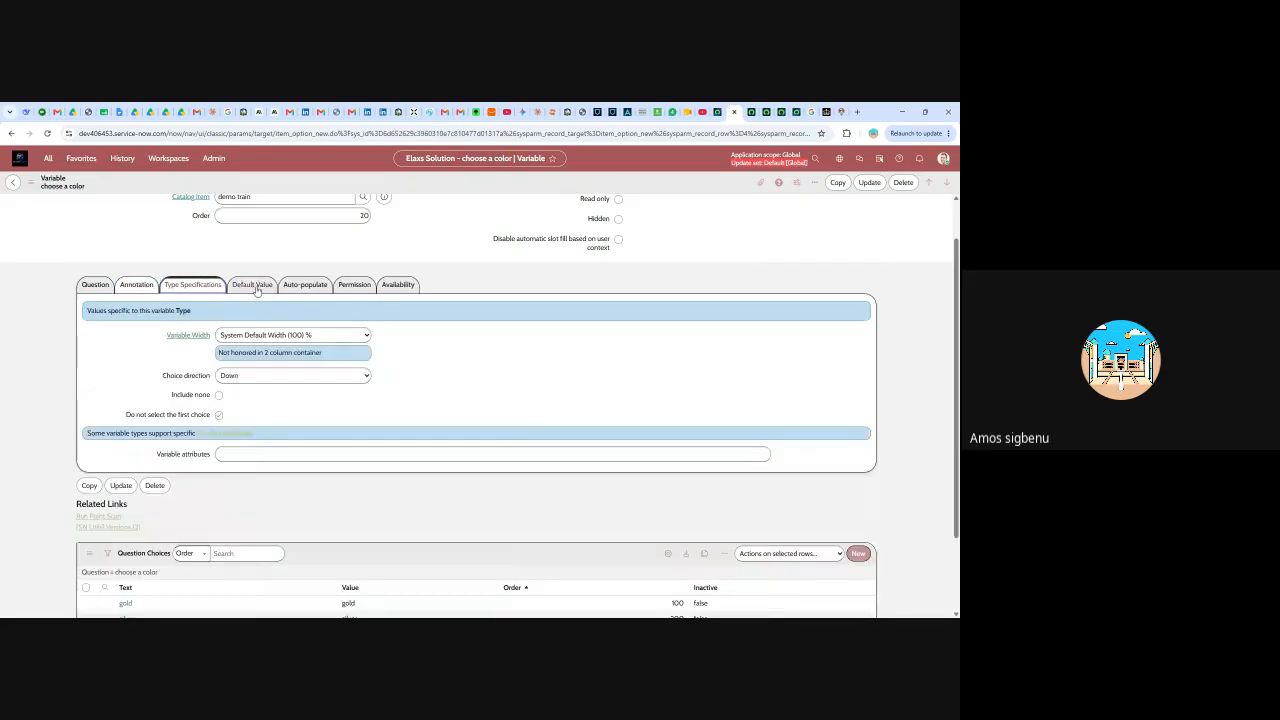
scroll(316, 295, "up", 1)
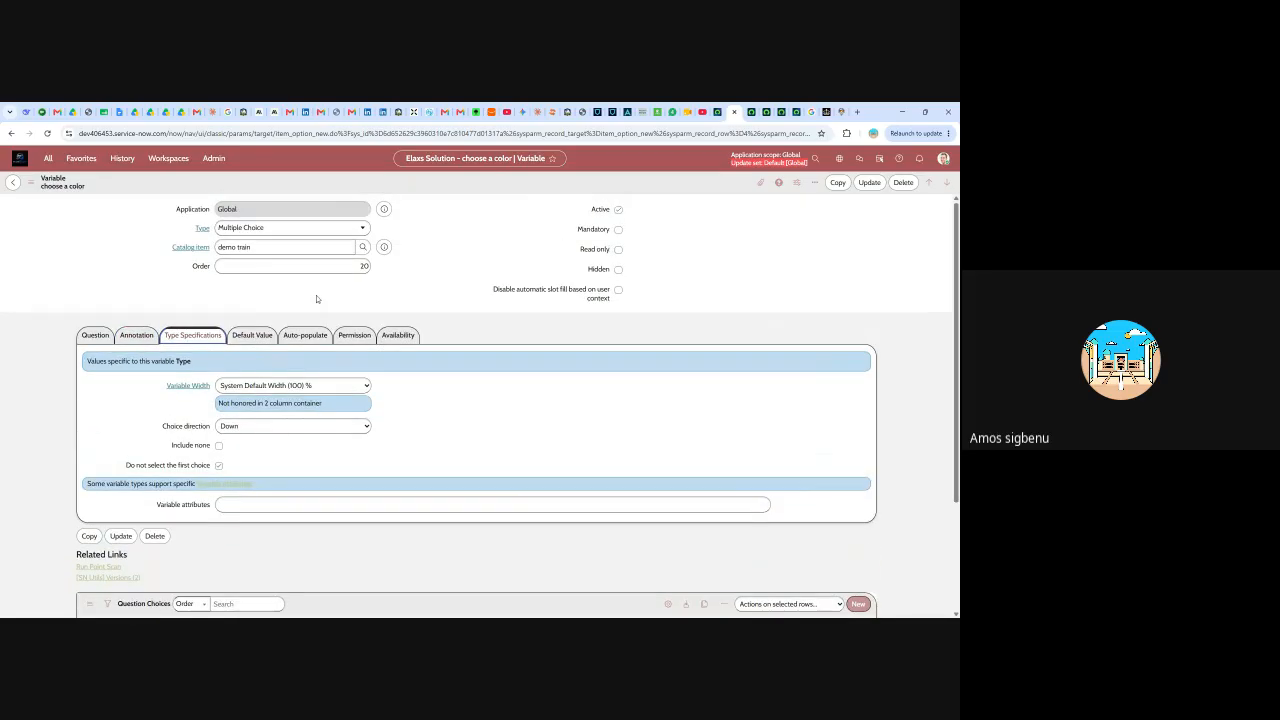
- Change the choose a color variable's Type to Lookup Multiple Choice and try to save it
left_click(350, 229)
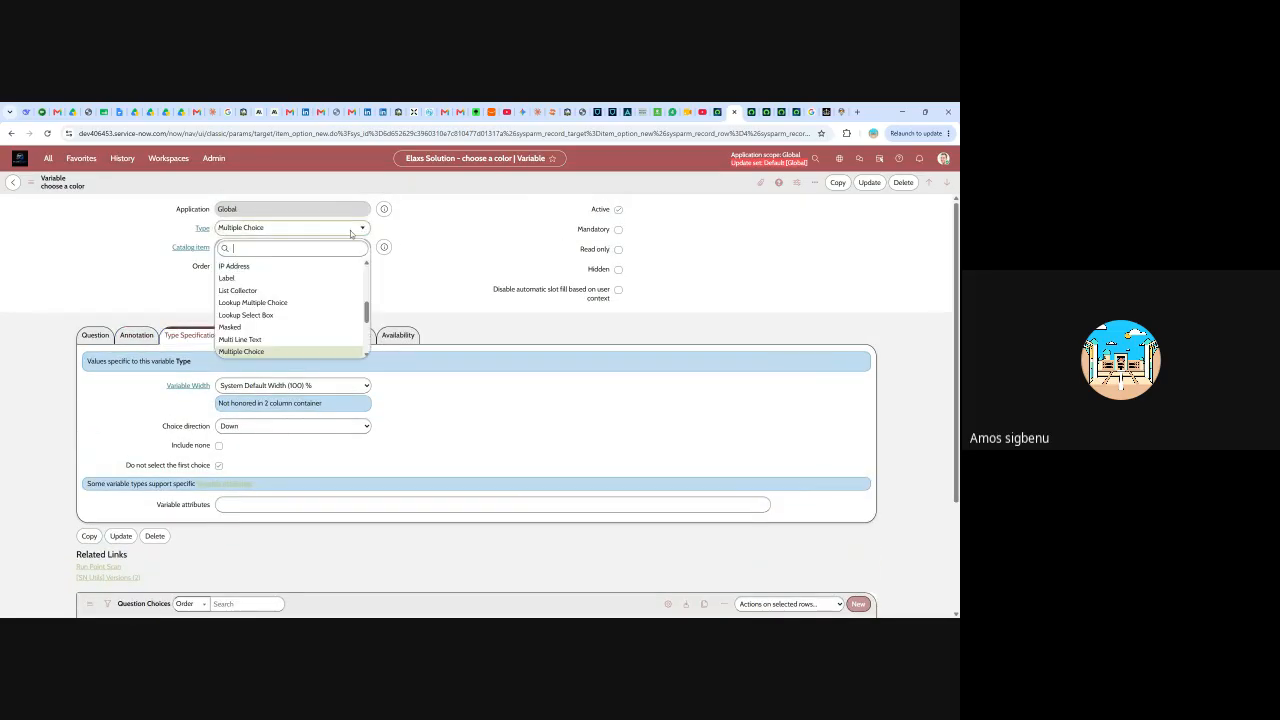
left_click(266, 304)
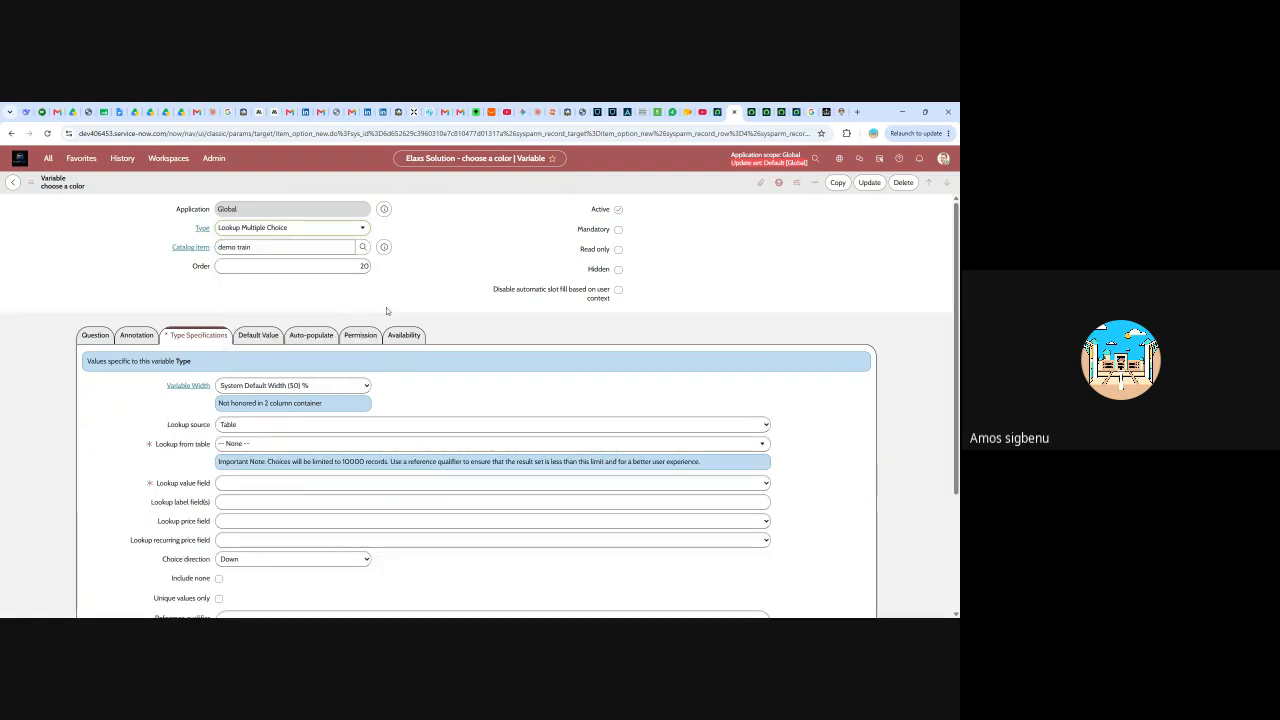
left_click(870, 183)
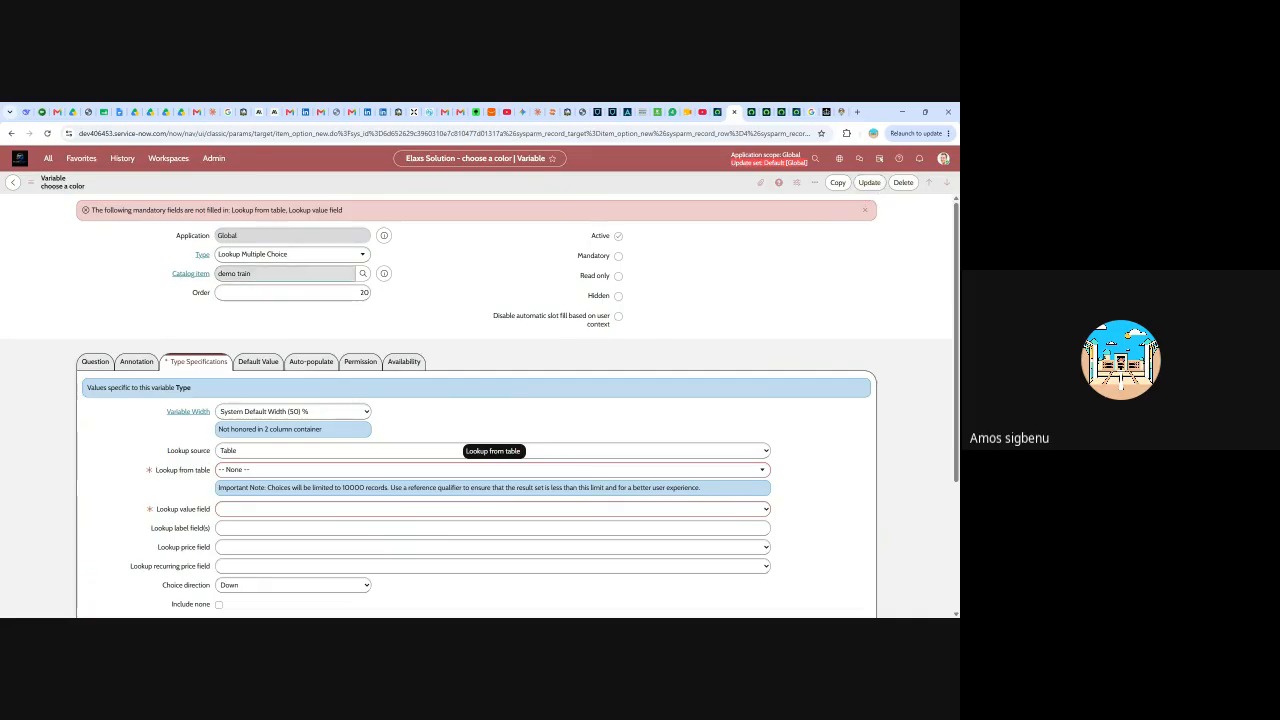
- Look through the available variable types and change the choose a color variable's type to Multiple Choice
left_click(361, 256)
scroll(257, 328, "down", 2)
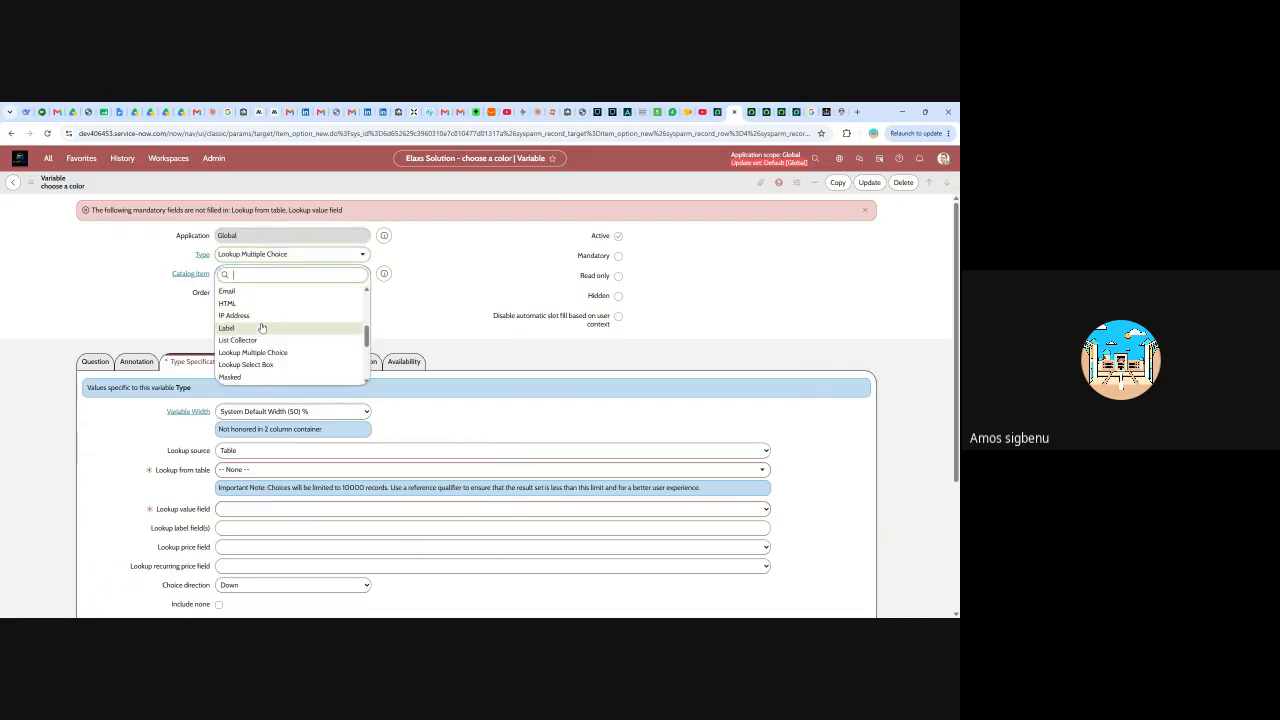
scroll(263, 327, "down", 2)
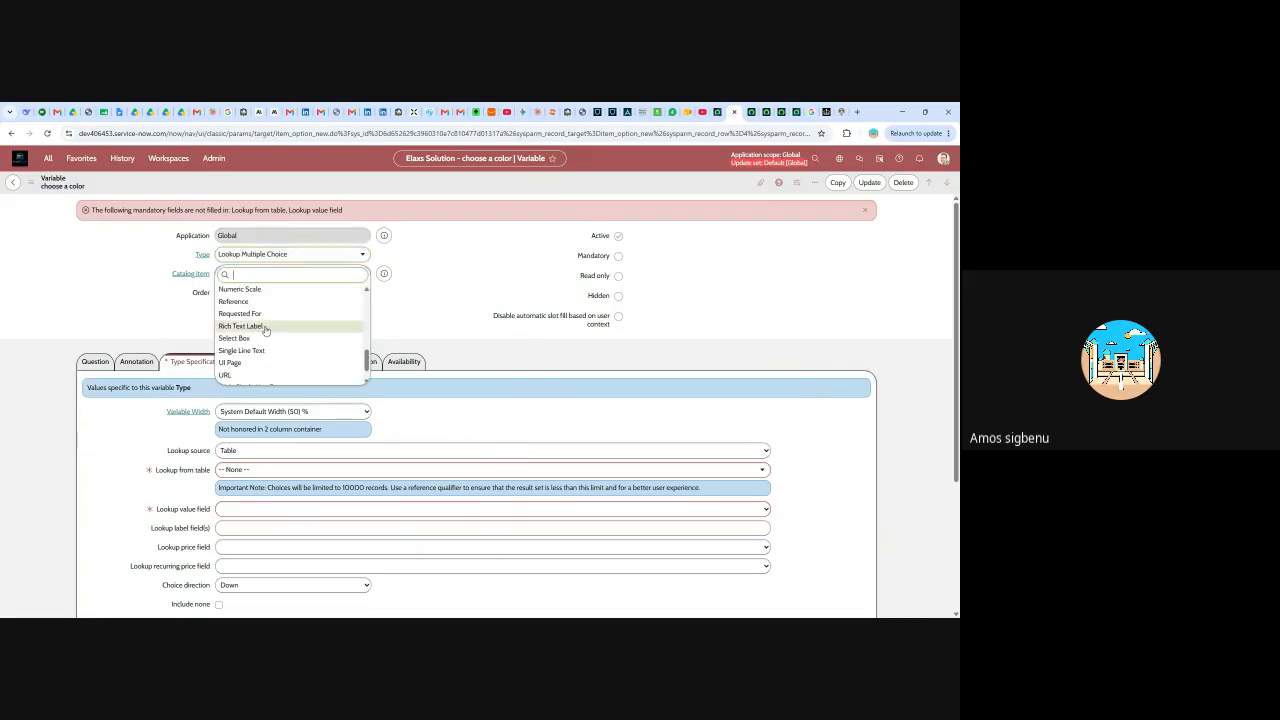
scroll(266, 340, "down", 1)
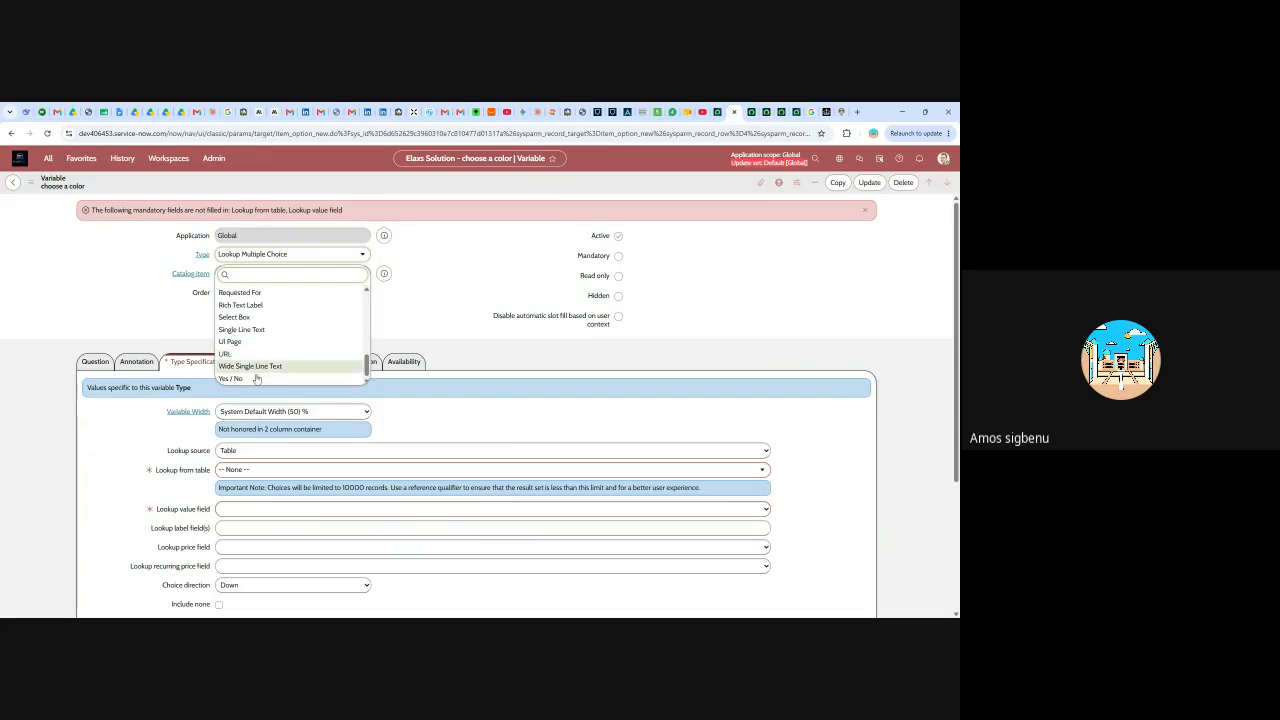
scroll(255, 380, "up", 2)
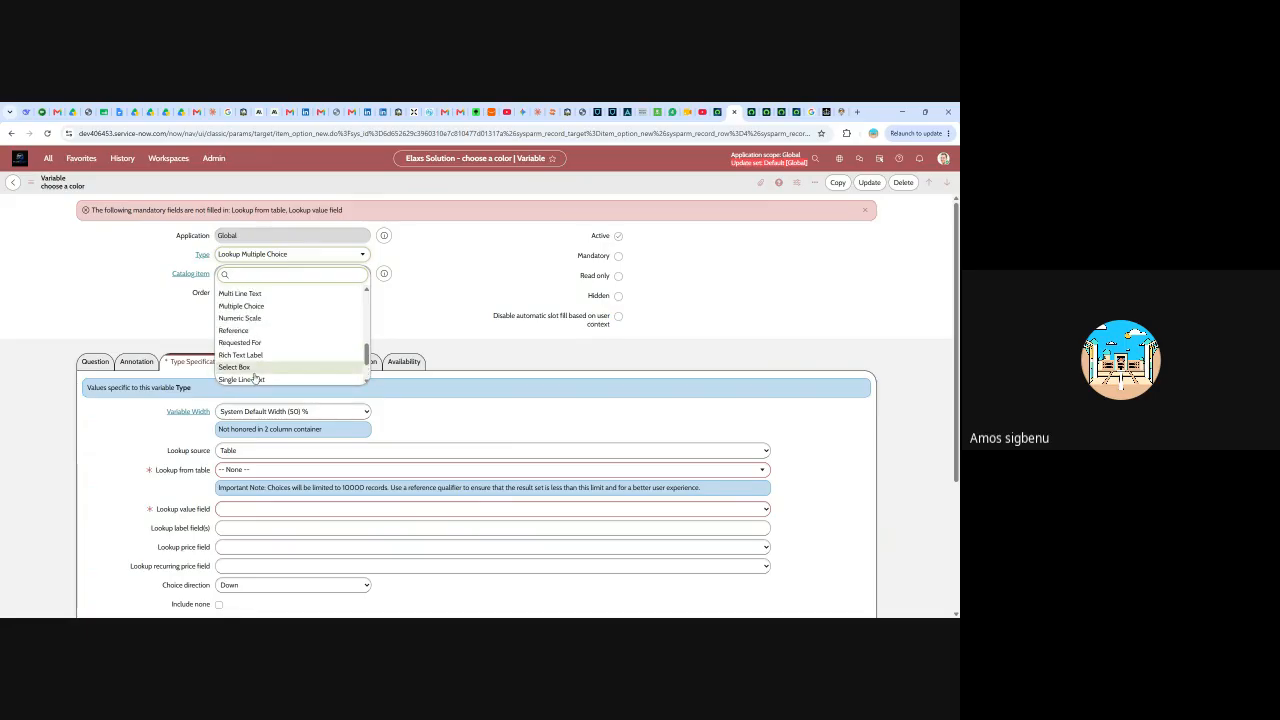
scroll(255, 380, "up", 2)
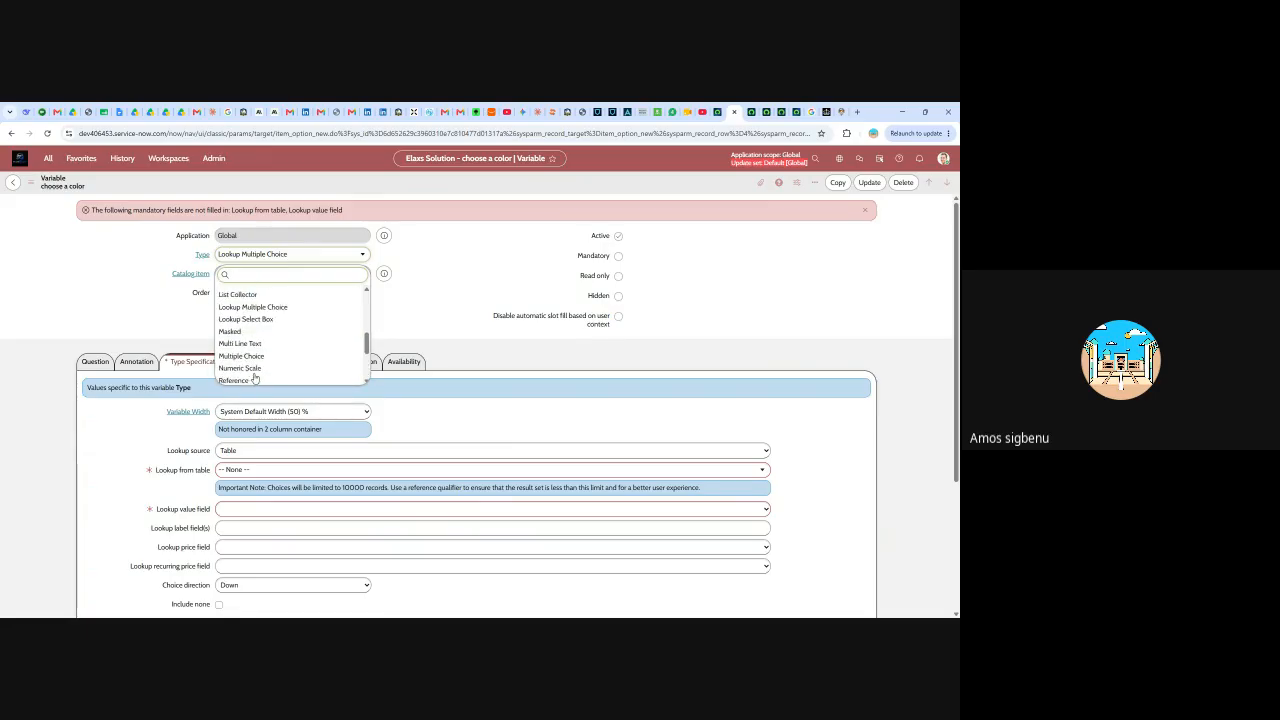
scroll(253, 340, "up", 2)
scroll(255, 340, "up", 4)
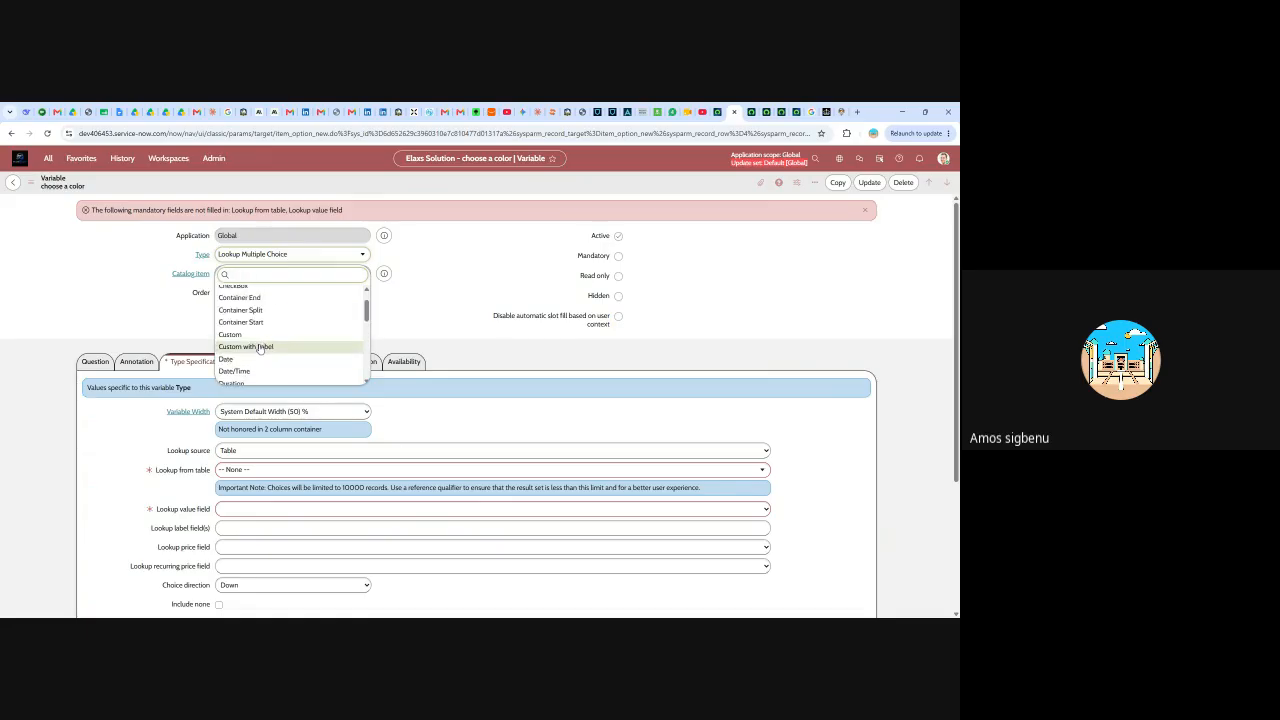
scroll(262, 352, "up", 1)
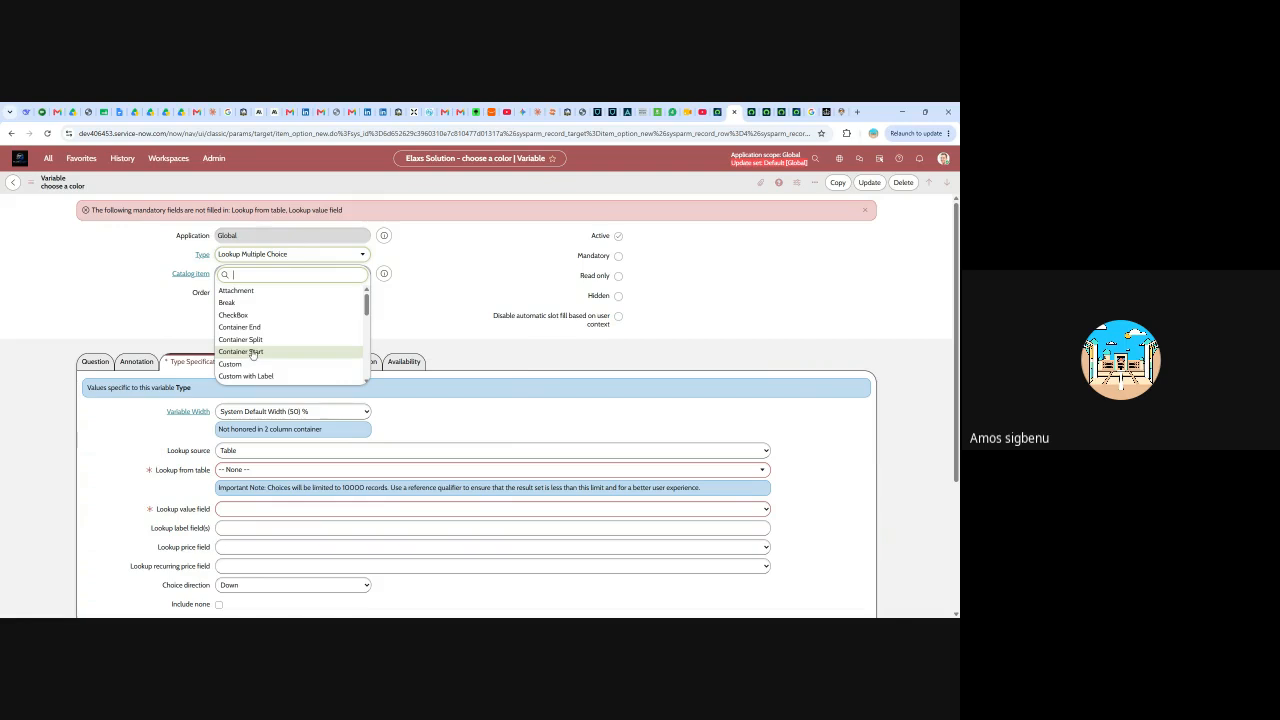
scroll(254, 349, "down", 3)
scroll(254, 349, "down", 3)
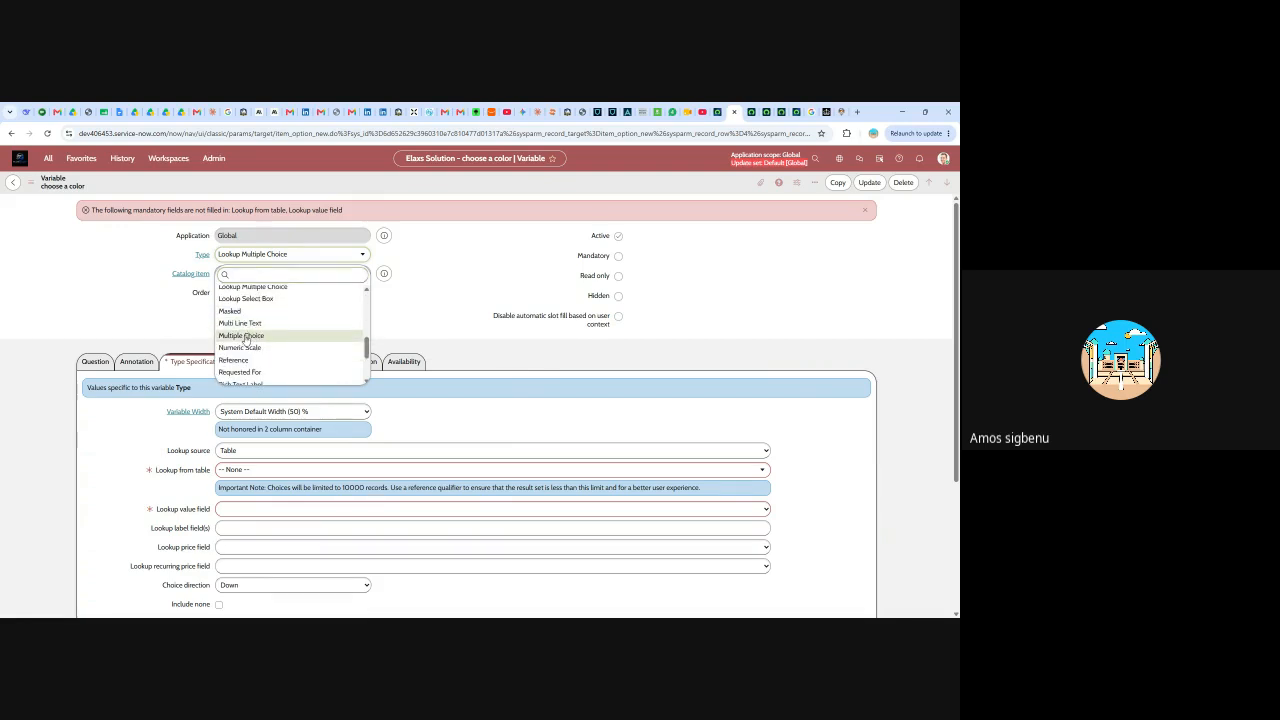
left_click(247, 336)
- Enable the Include none option in the choose a color variable's type specifications and save the variable
scroll(467, 336, "down", 2)
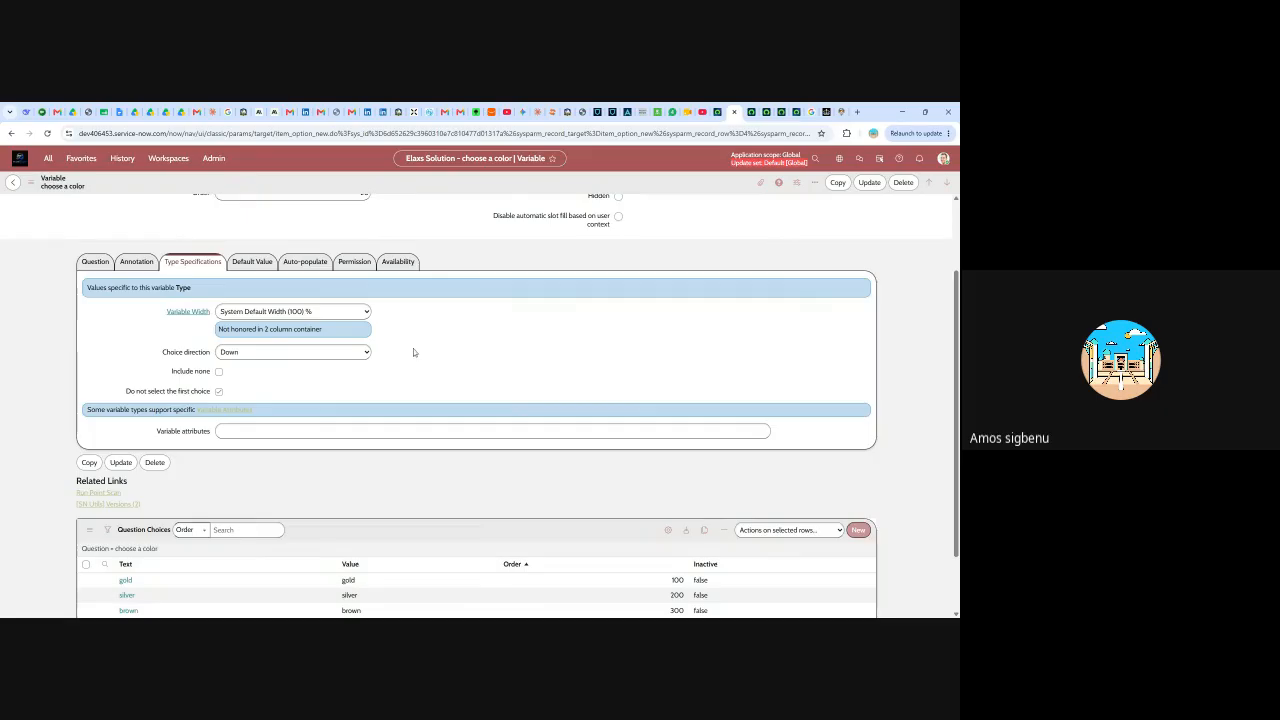
left_click(219, 372)
left_click(866, 187)
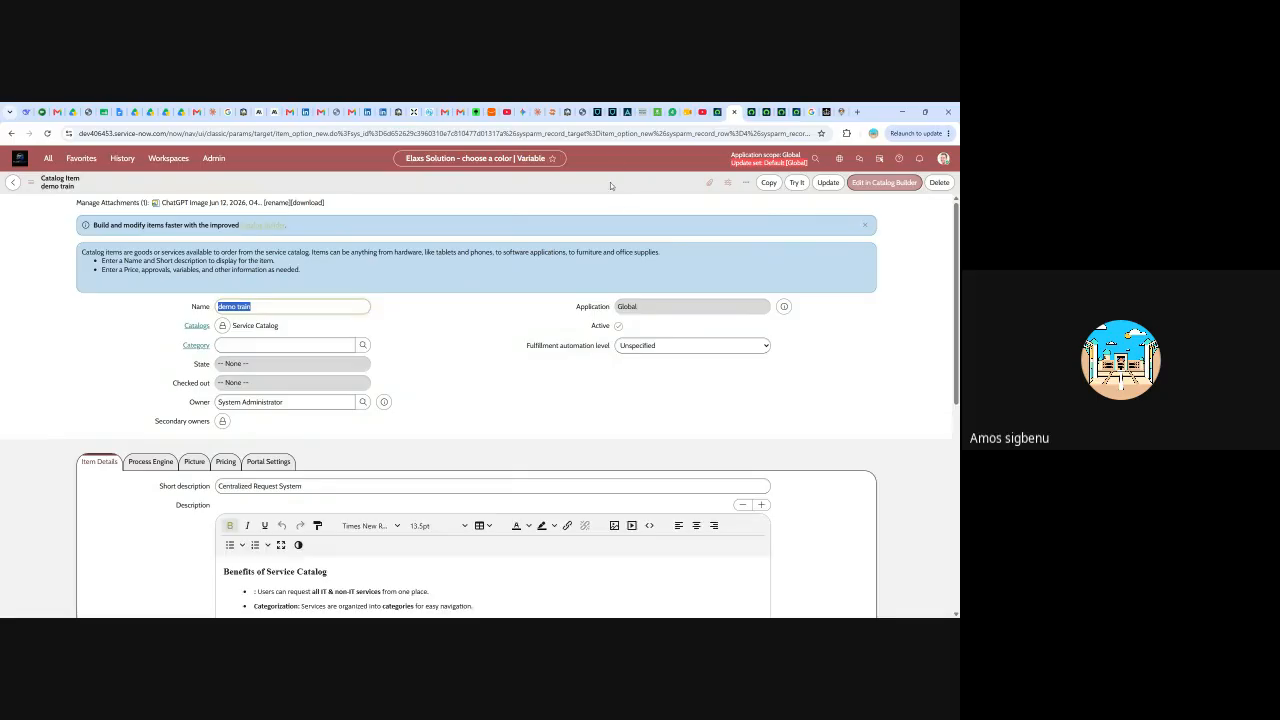
- Try out the demo train catalog item on a refreshed order form and choose gold as the color
left_click(797, 182)
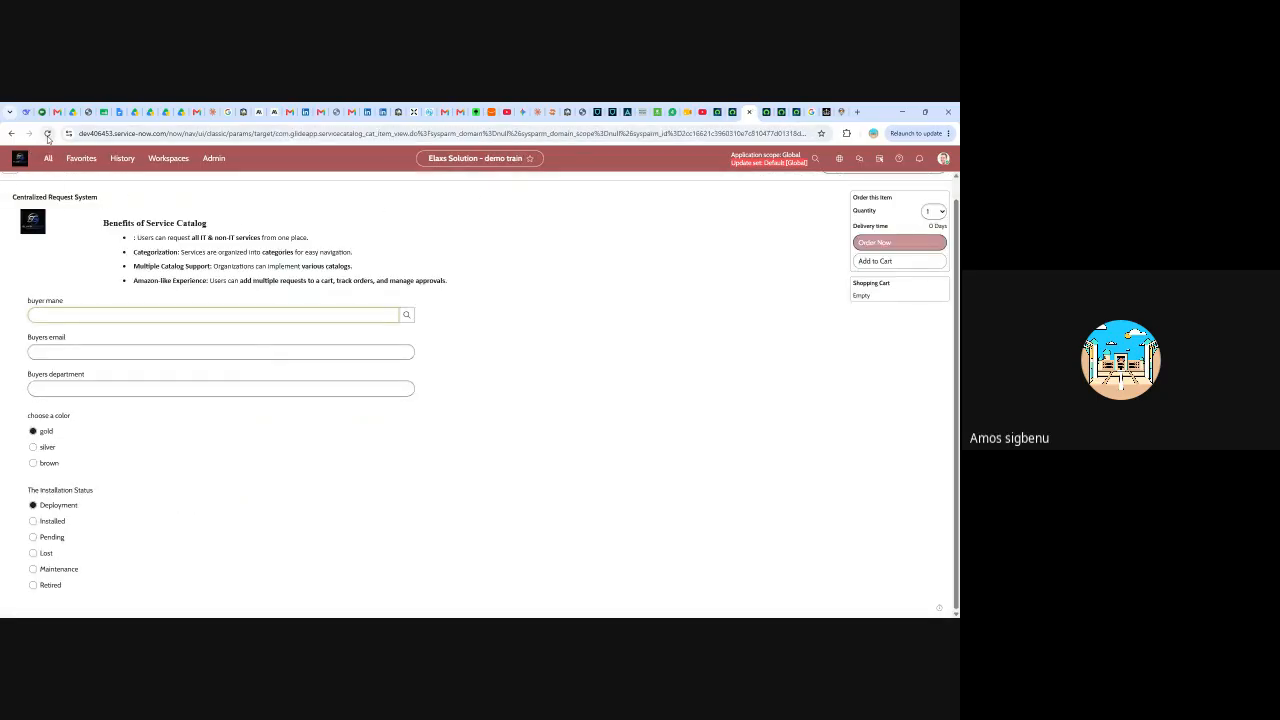
left_click(47, 134)
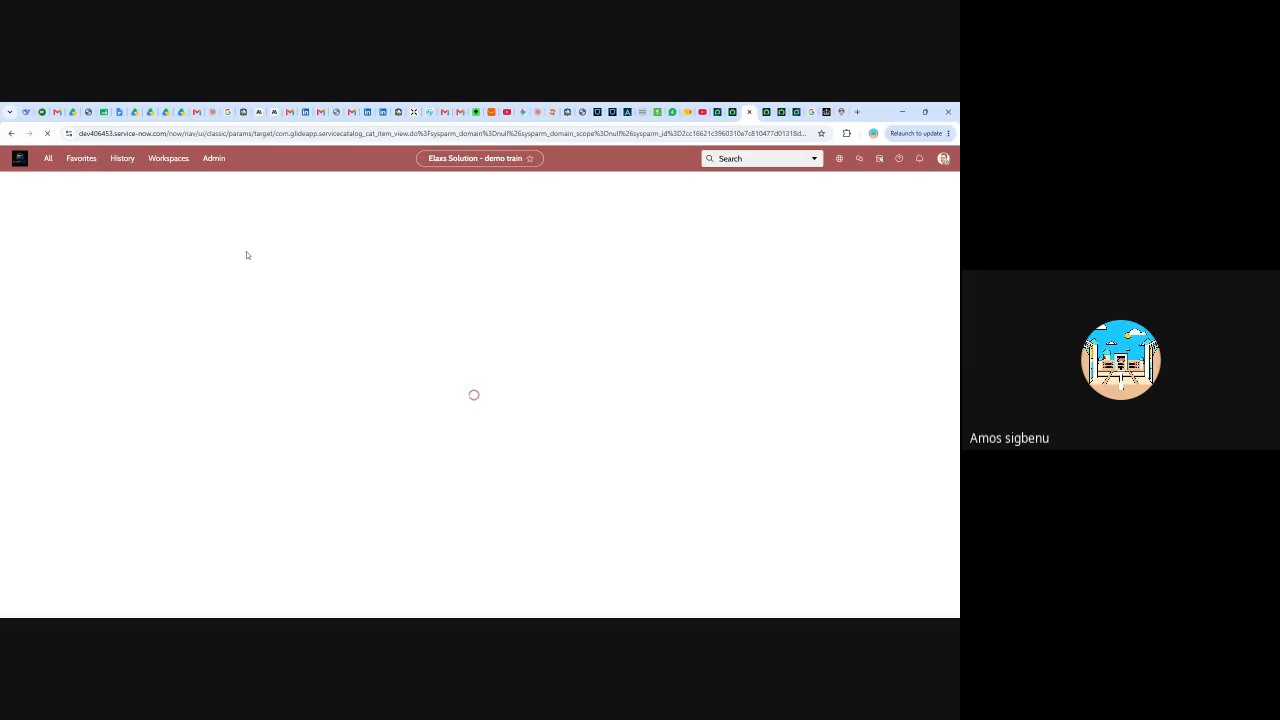
scroll(206, 407, "down", 2)
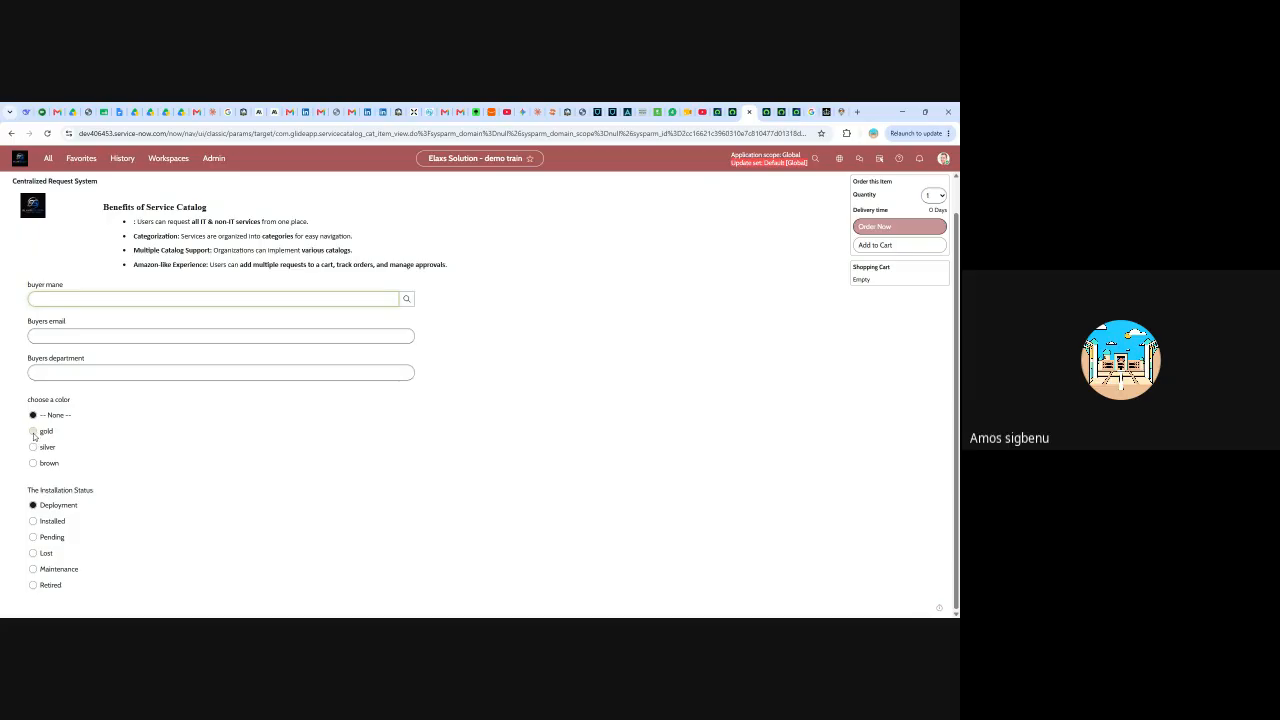
left_click(33, 431)
- Switch to Google Drive, reload the June Day 14(Service Catalog -Part -3).mp4 recording and start playing it
key("alt+Tab")
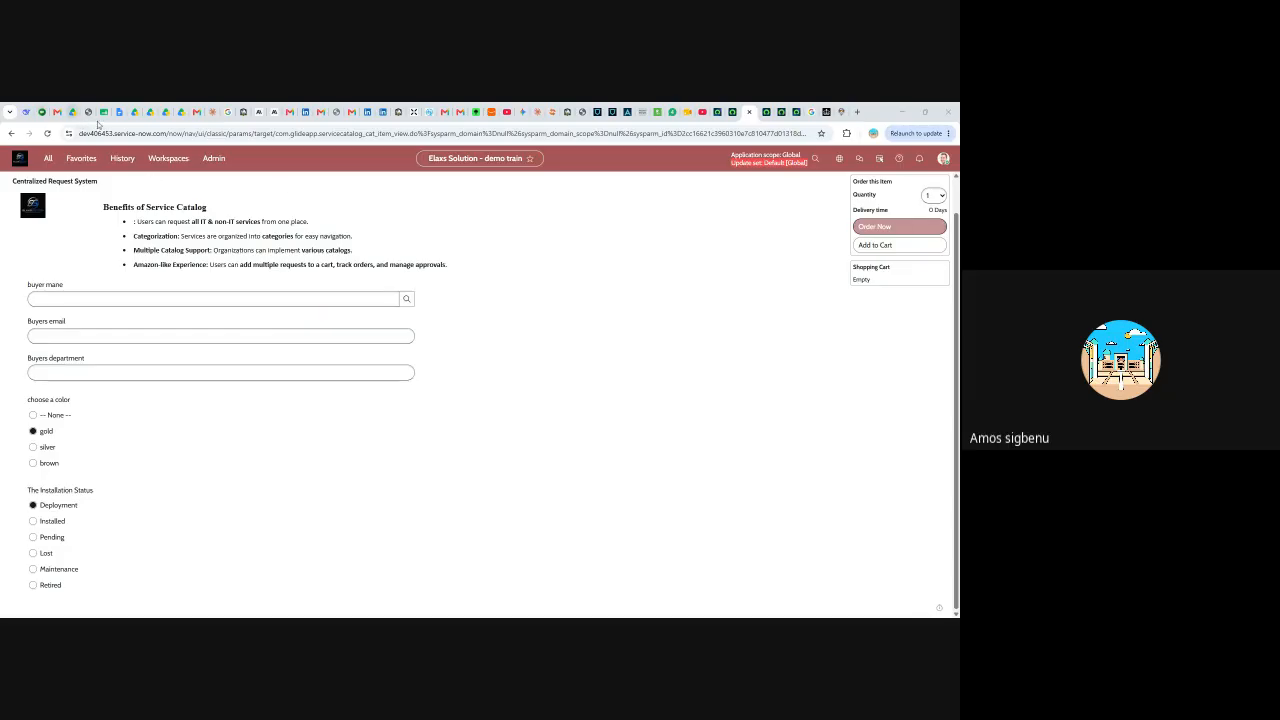
left_click(137, 113)
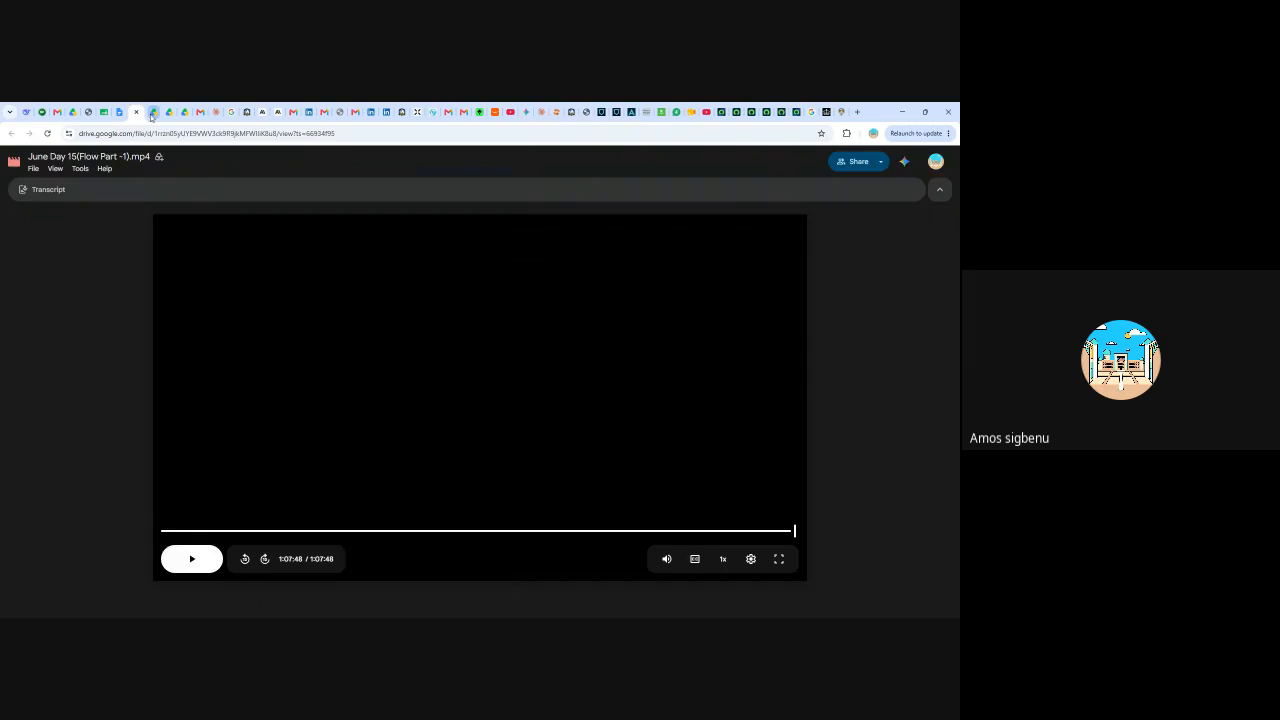
left_click(152, 113)
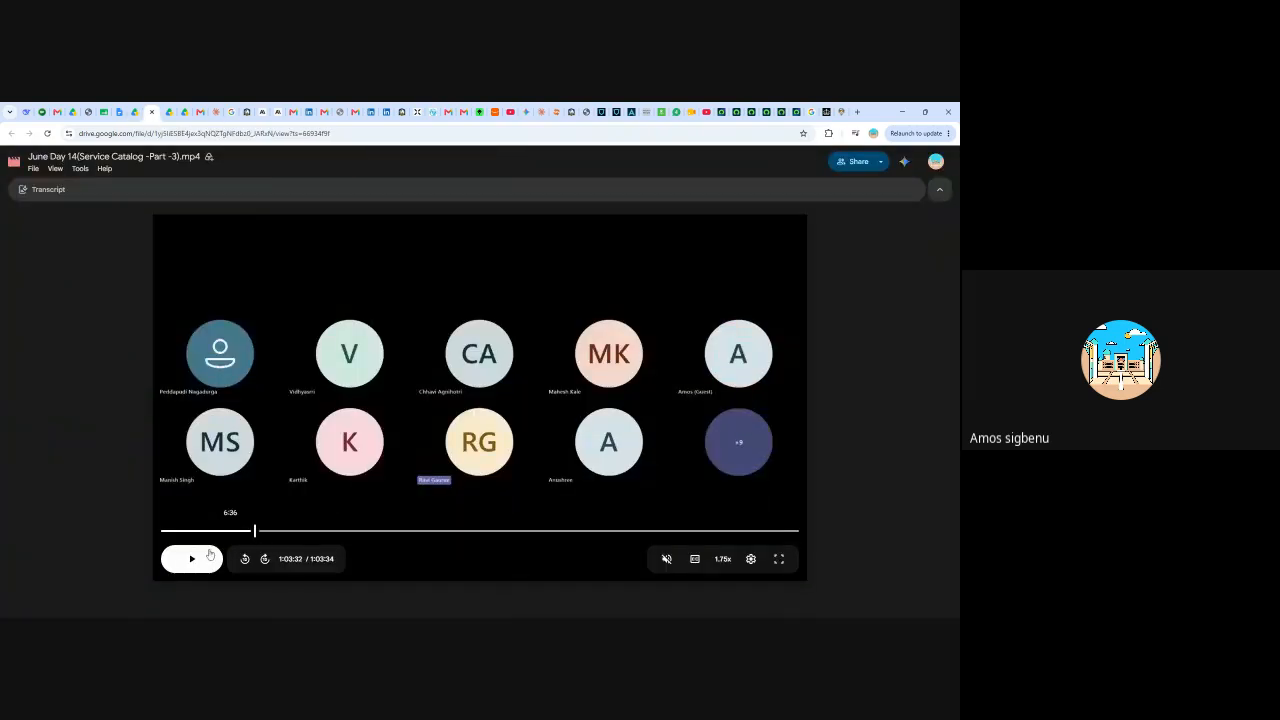
left_click(198, 559)
left_click(47, 133)
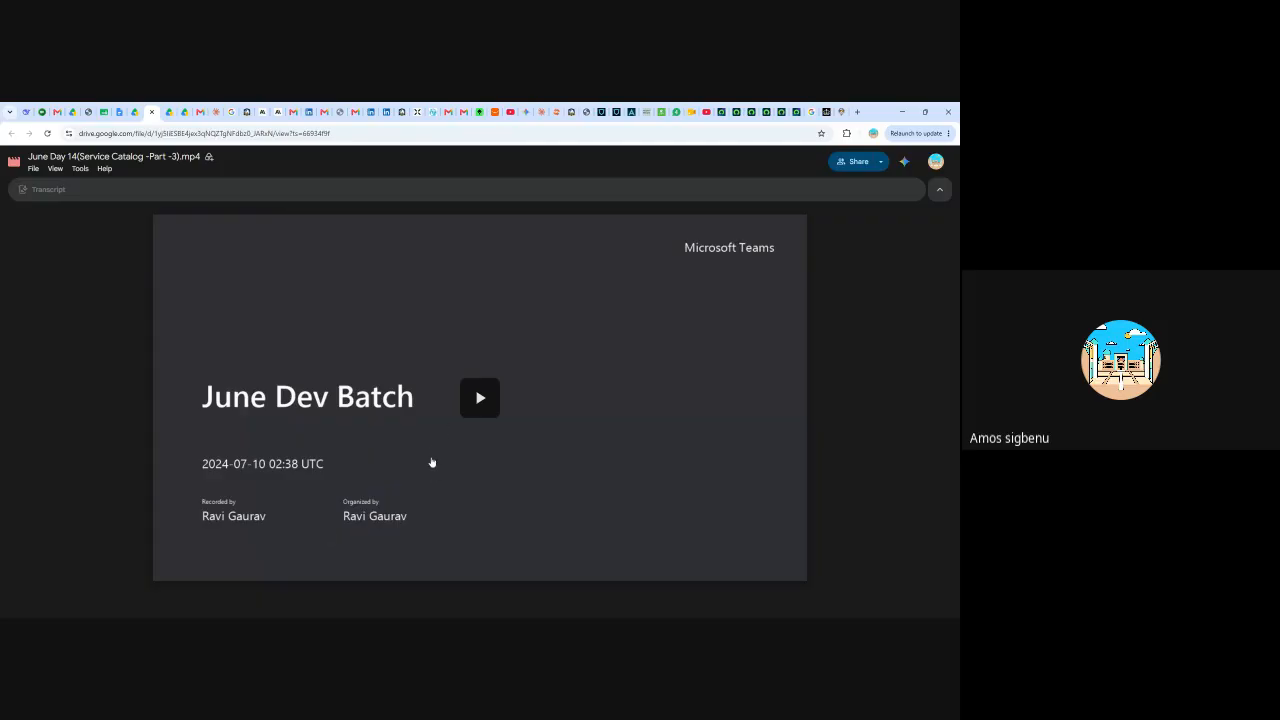
left_click(480, 397)
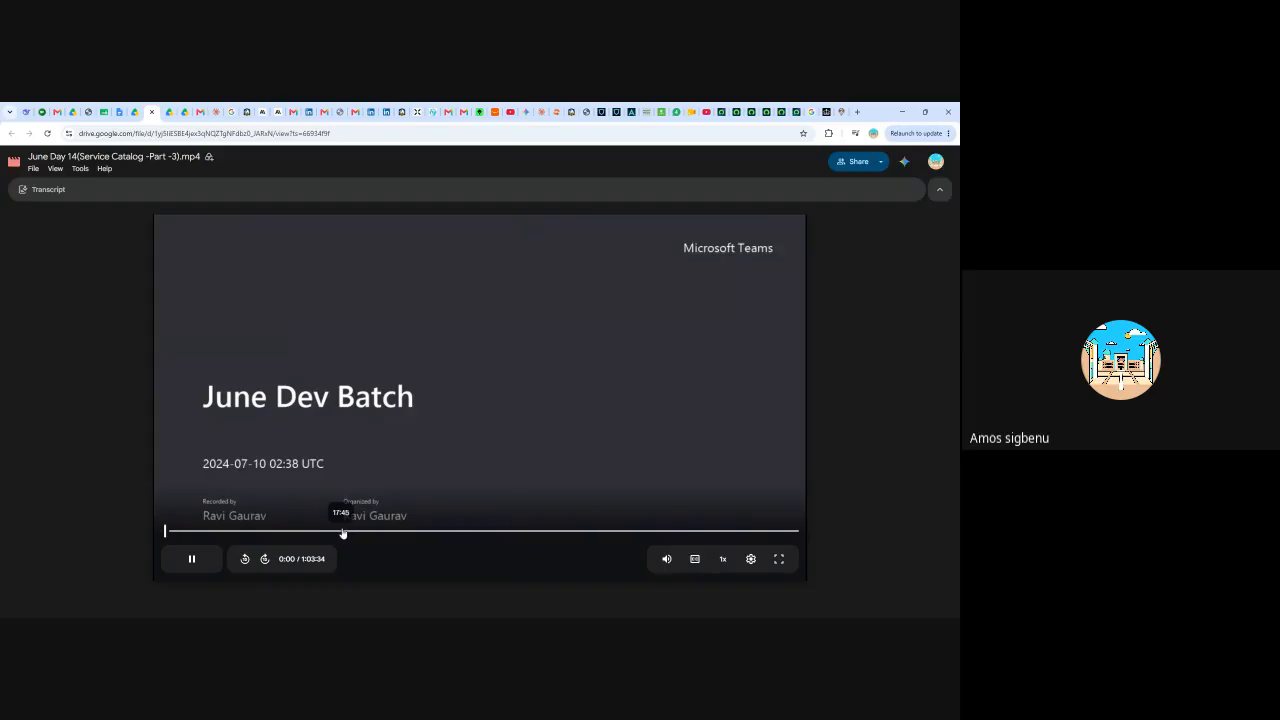
- Skim forward through the Service Catalog recording in jumps from about 17:15 to 50:47
left_click(336, 536)
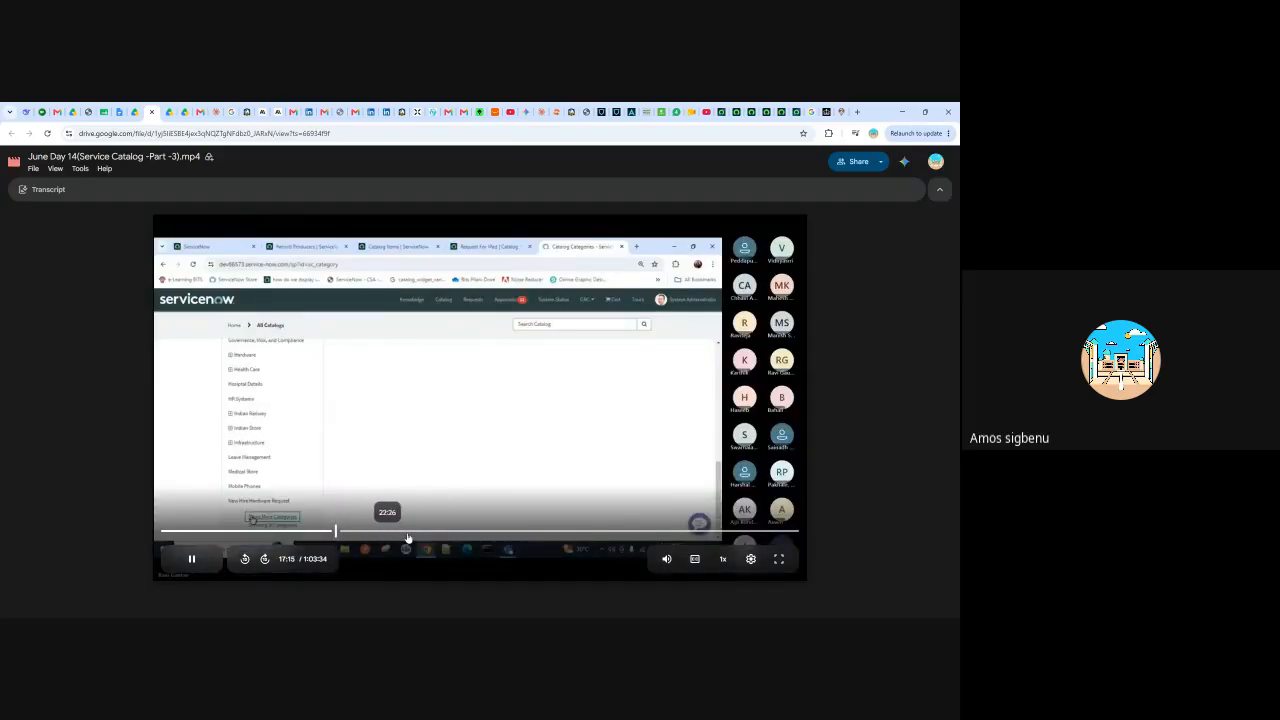
left_click(448, 536)
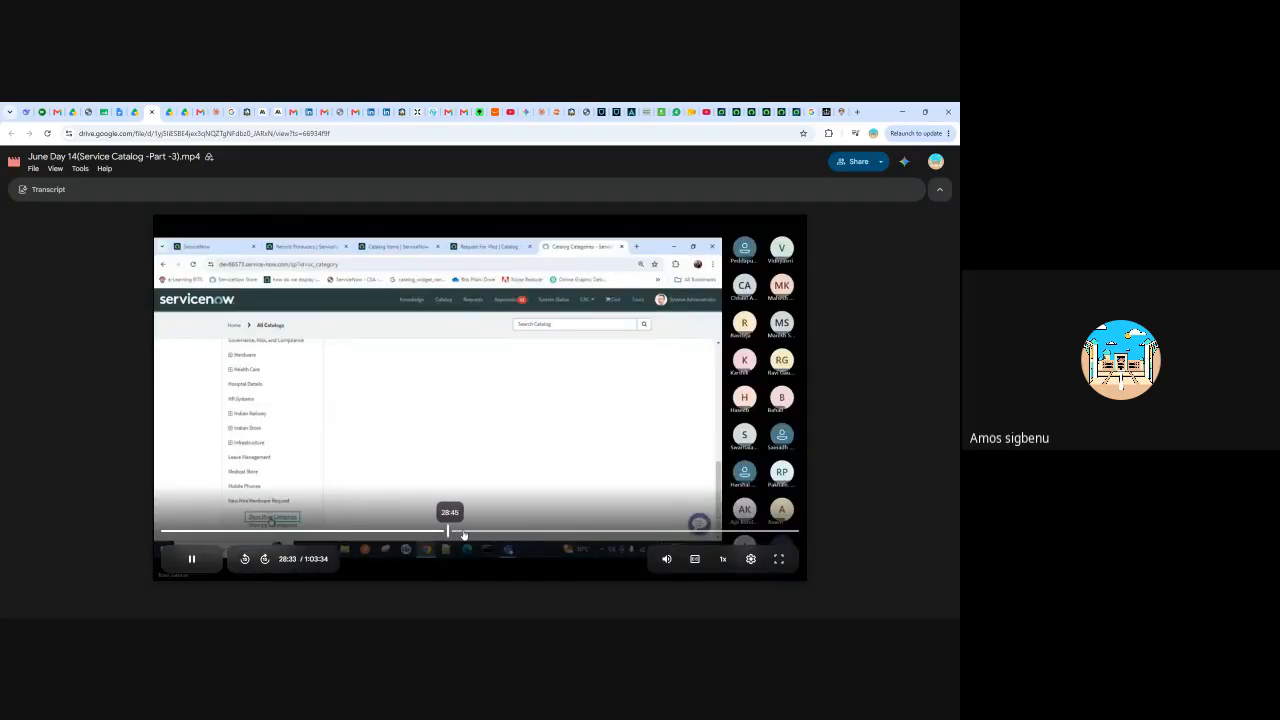
left_click(514, 537)
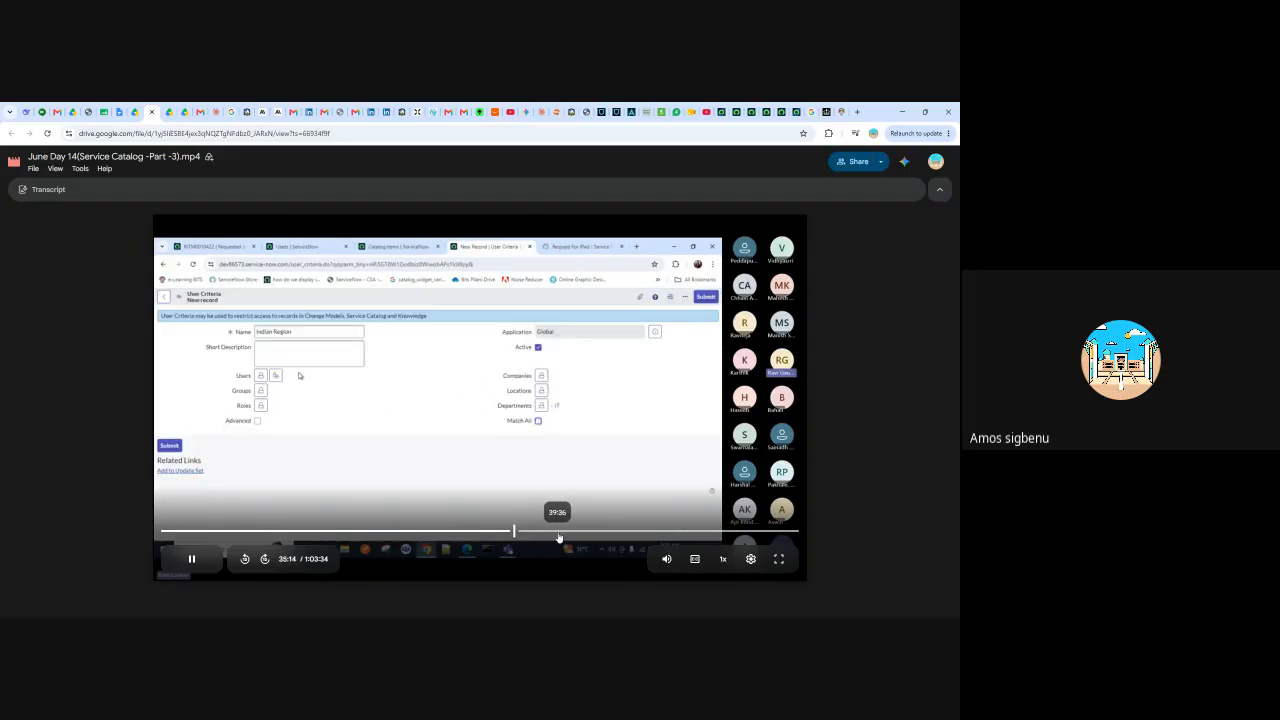
left_click(558, 537)
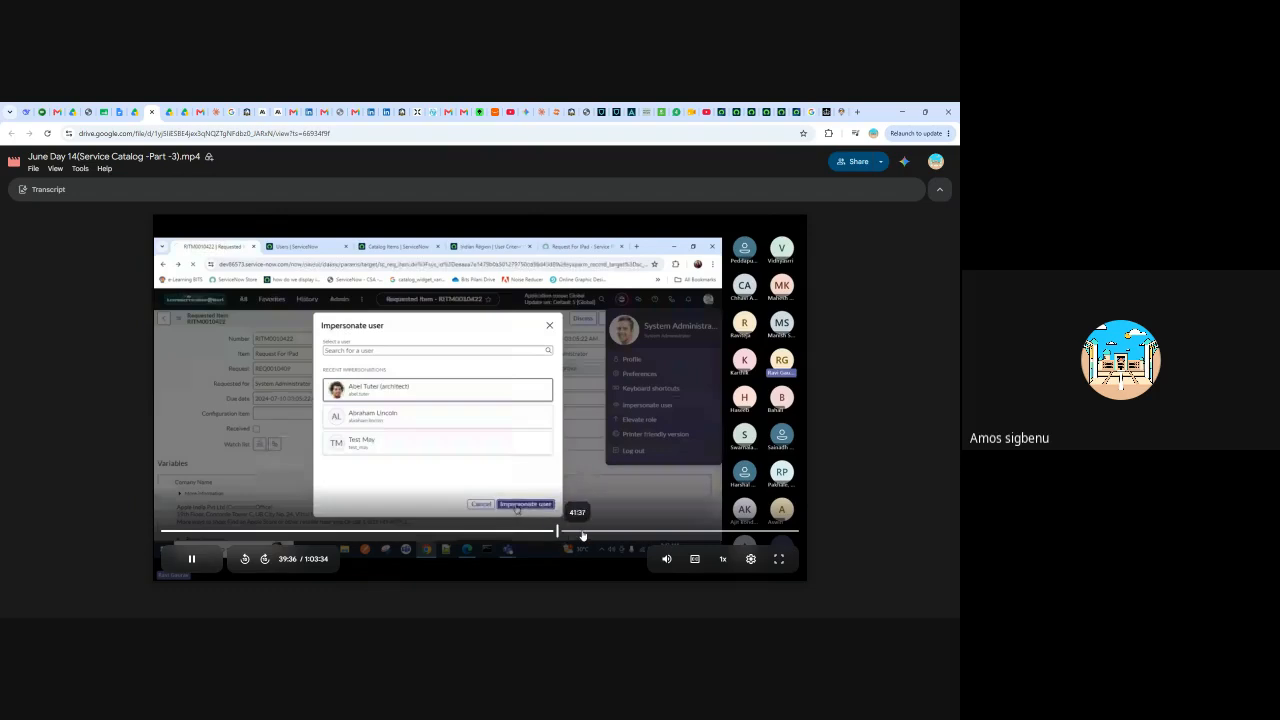
left_click(584, 537)
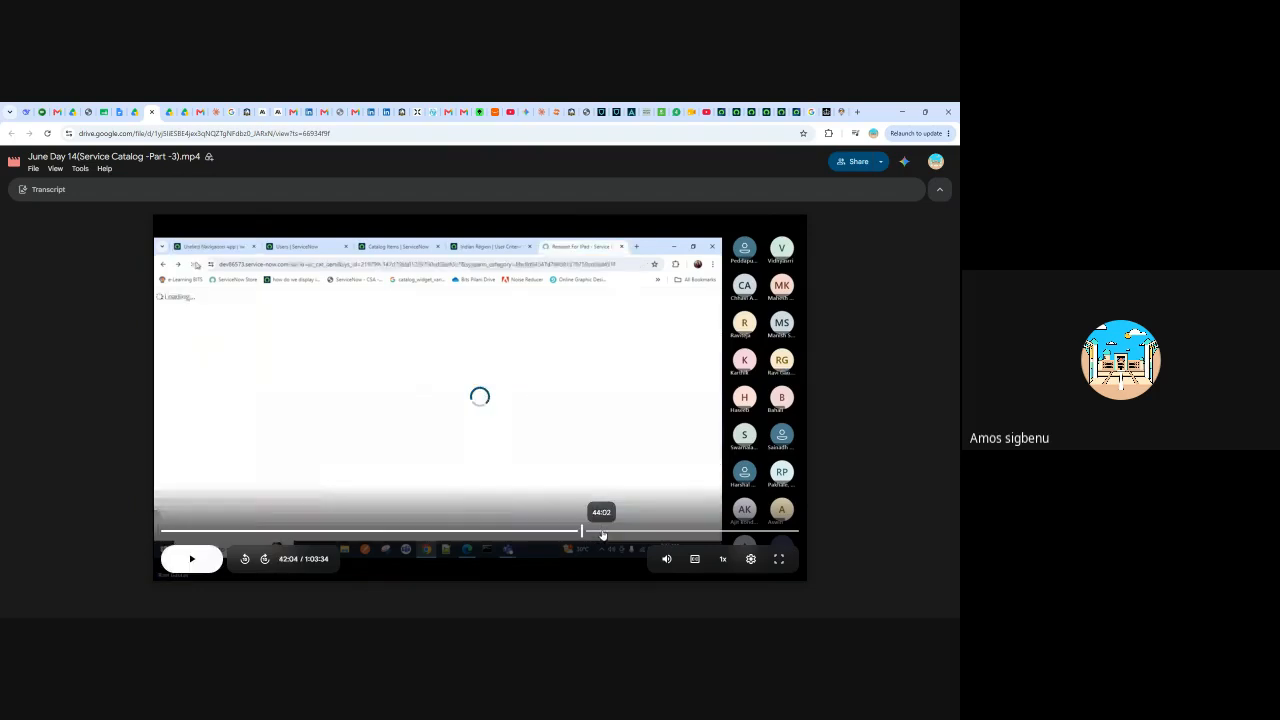
left_click(612, 537)
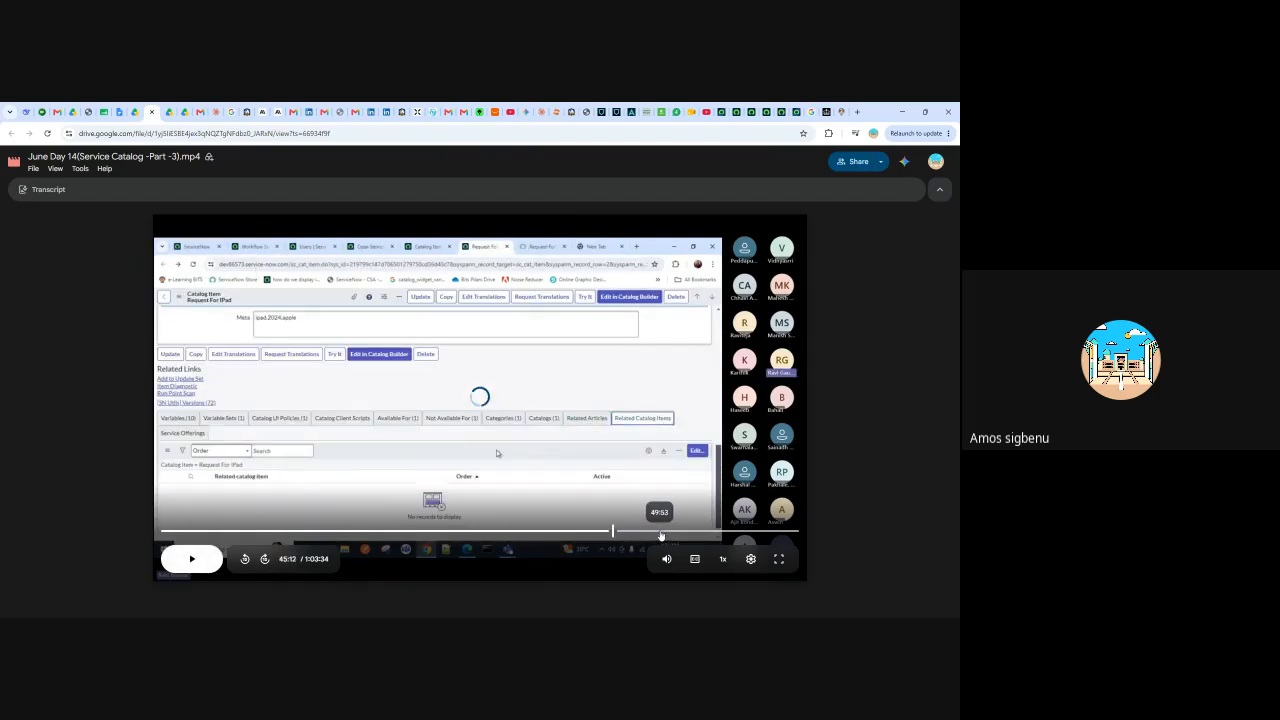
left_click(660, 537)
left_click(669, 535)
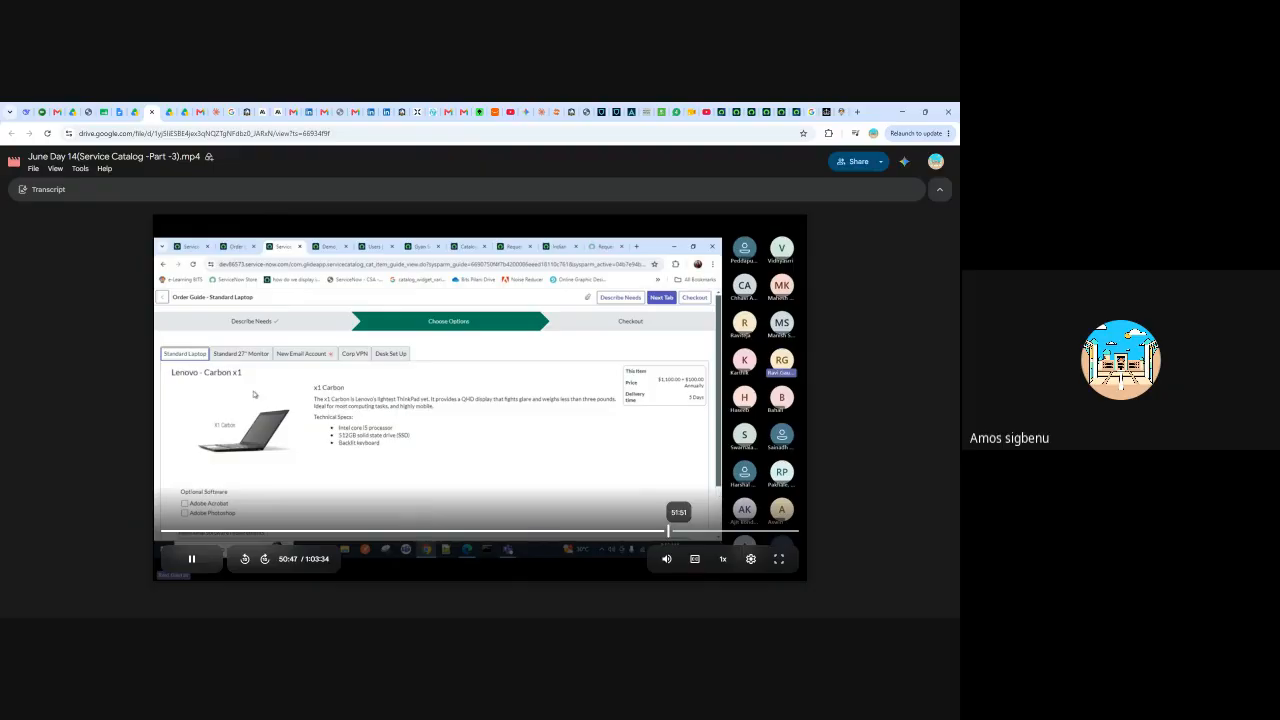
- Examine the order guide and flow sections of the recording in short forward jumps from 51:52 to 57:19
left_click(668, 531)
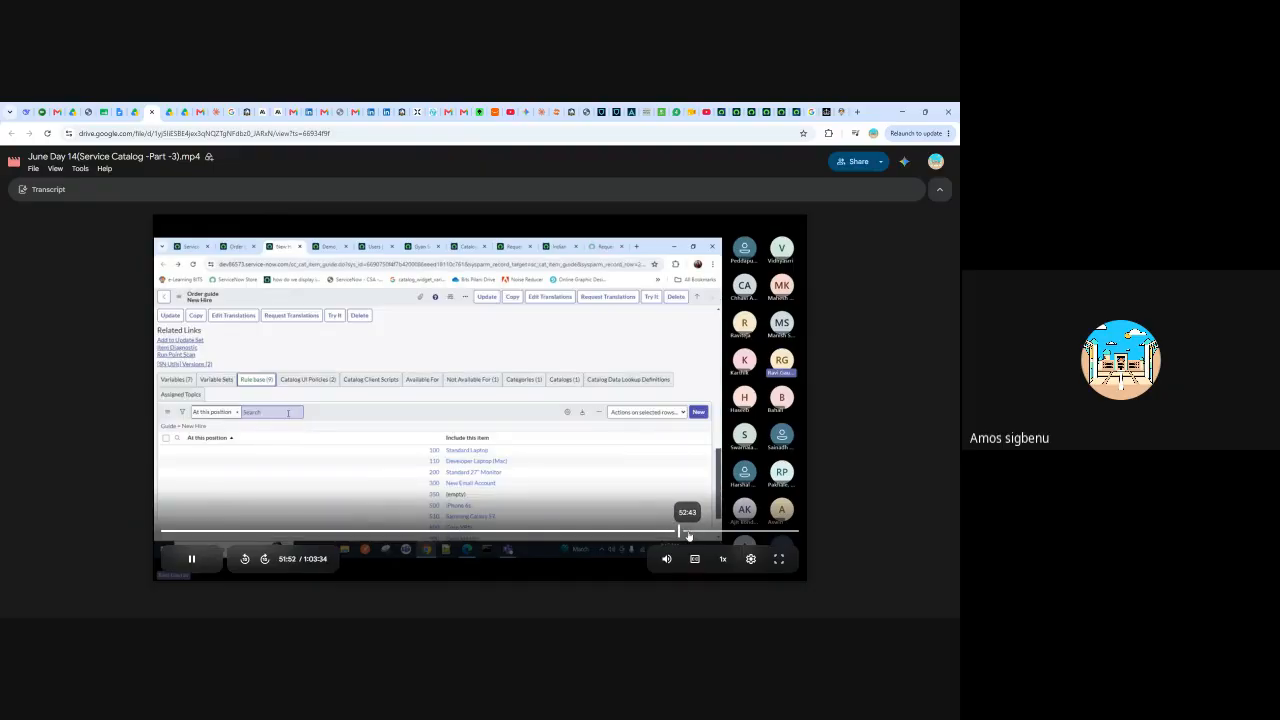
left_click(688, 534)
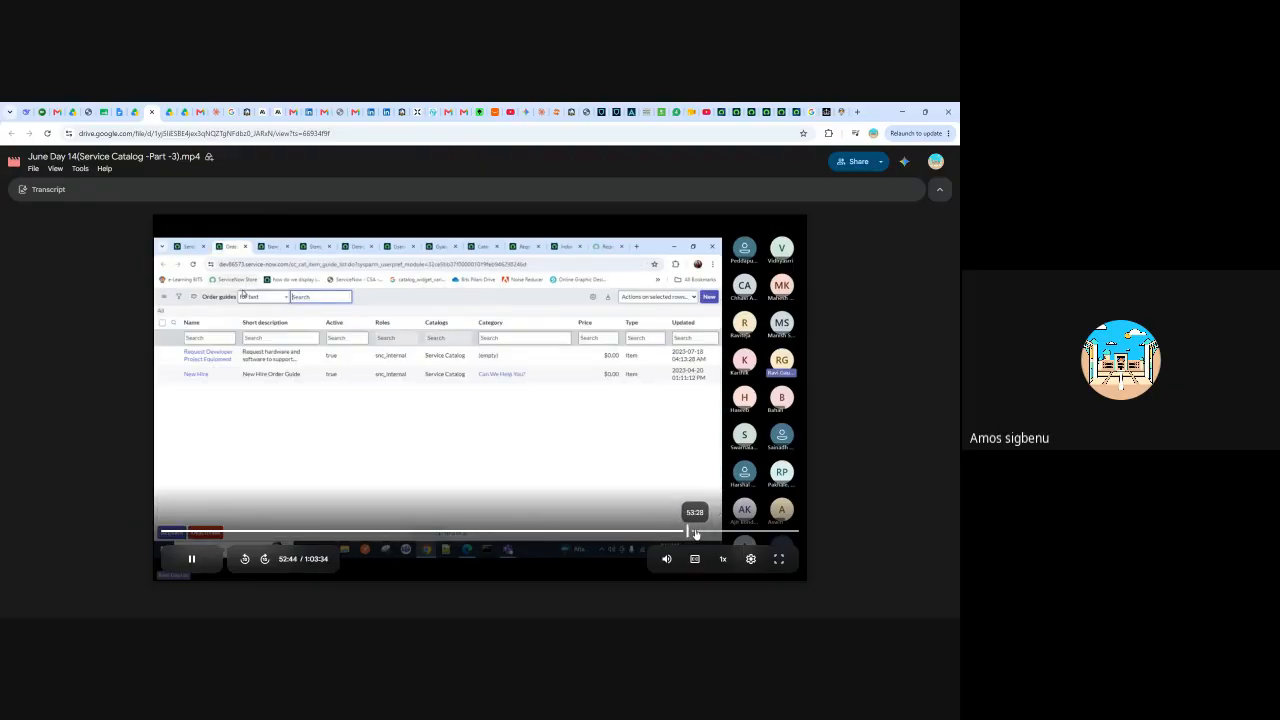
left_click(696, 534)
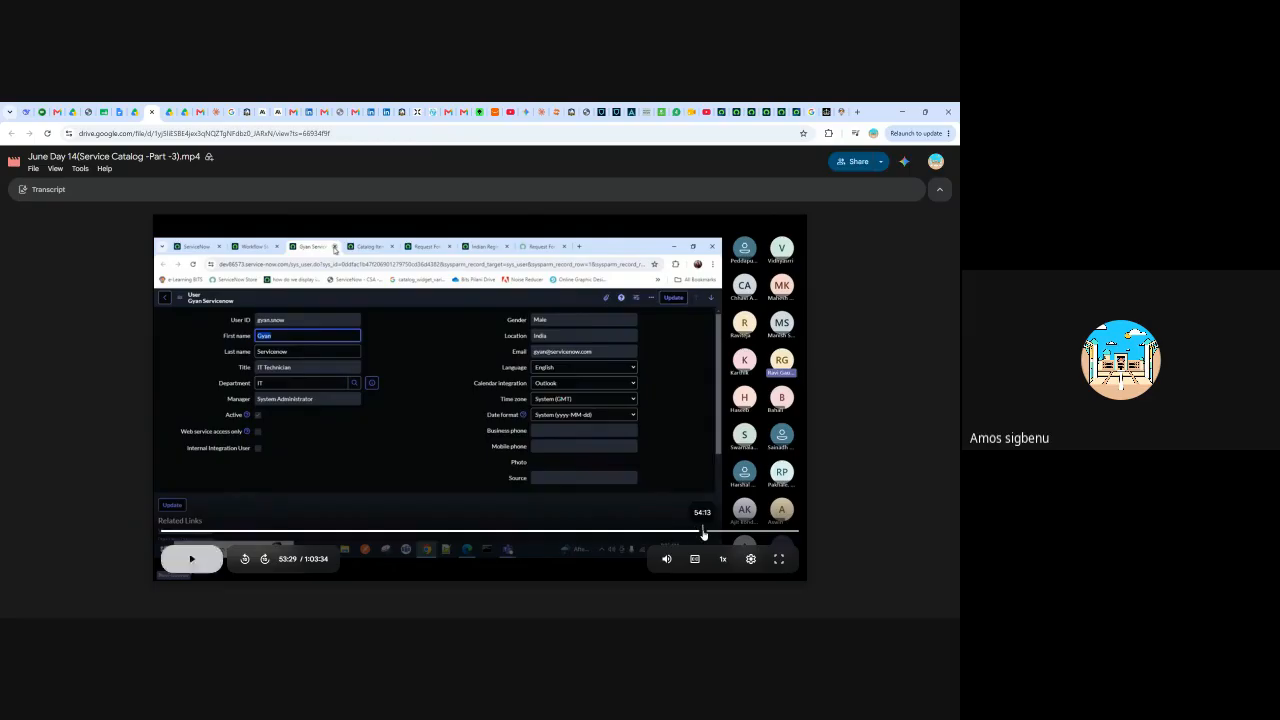
left_click(704, 534)
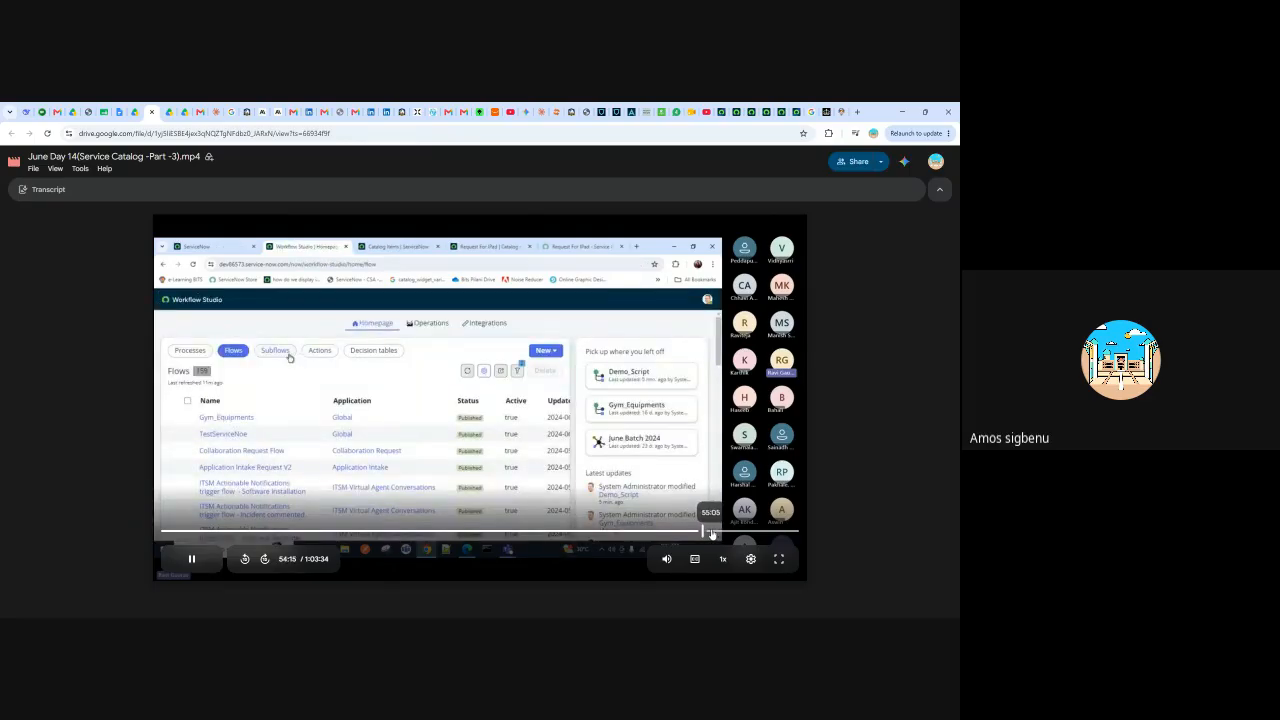
left_click(711, 534)
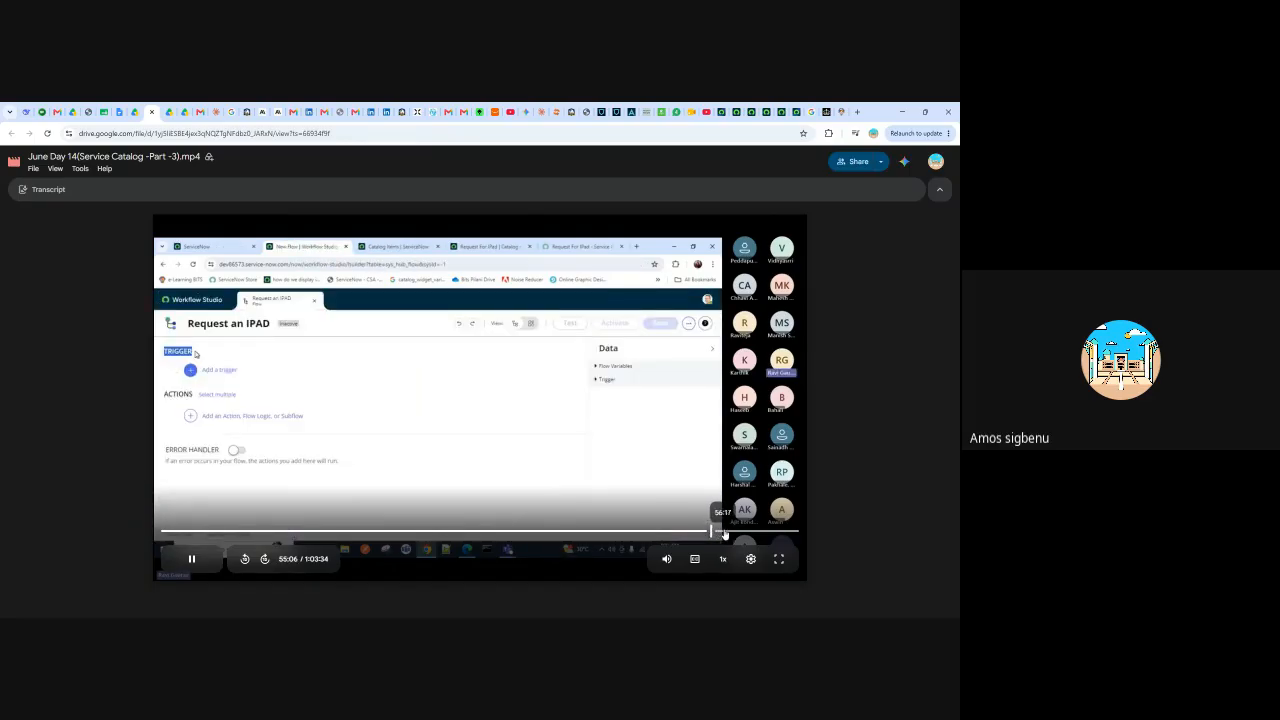
left_click(733, 534)
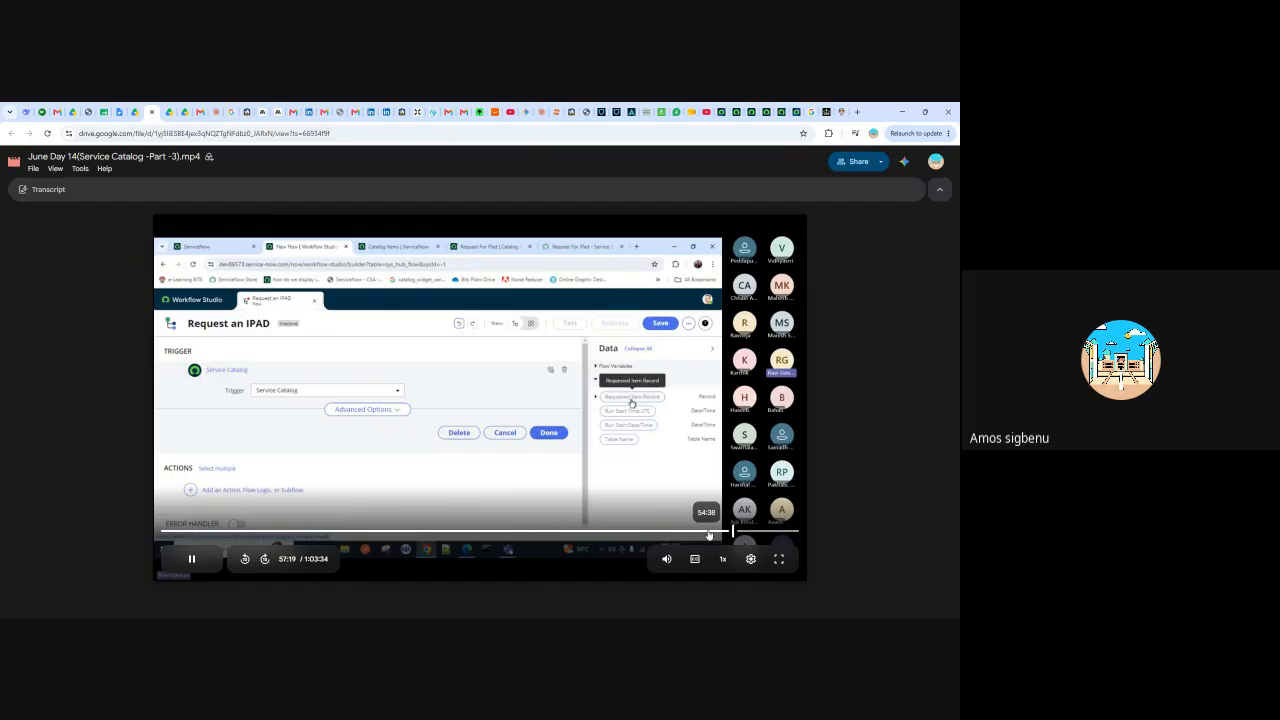
- Step back through the flow and order guide sections of the recording from about 54:44 to 51:13
left_click(709, 534)
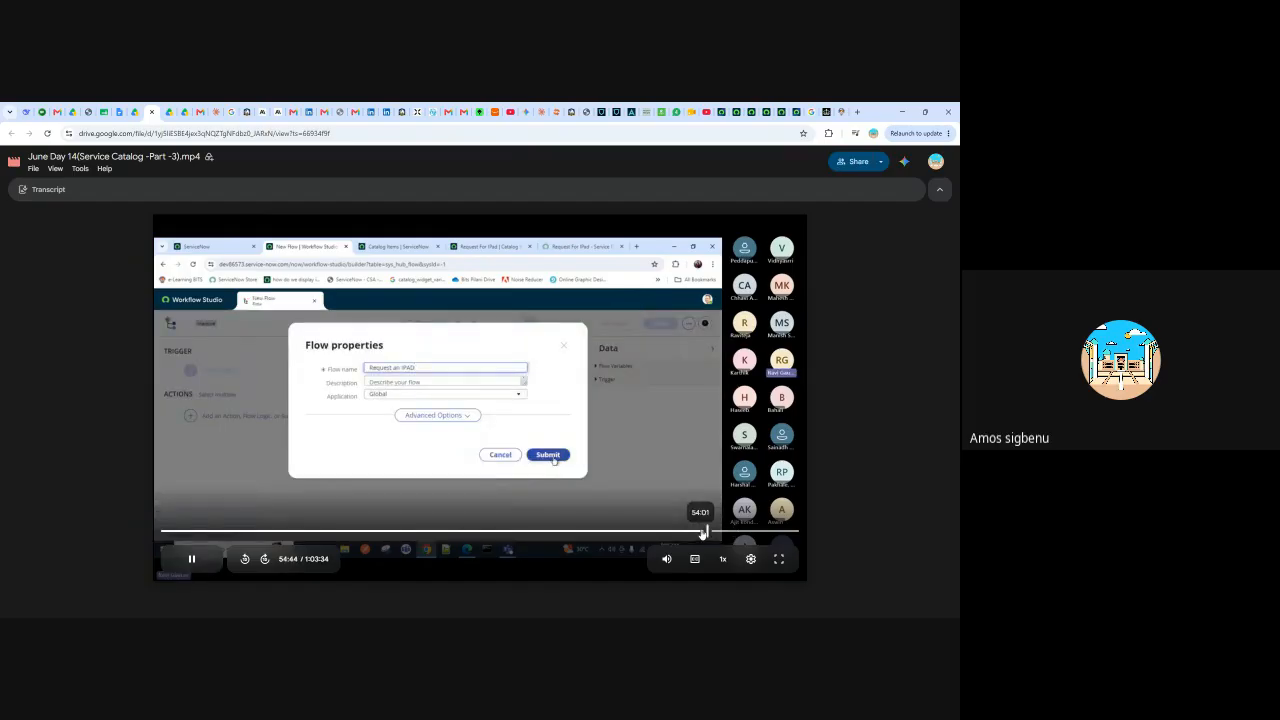
left_click(699, 532)
left_click(695, 533)
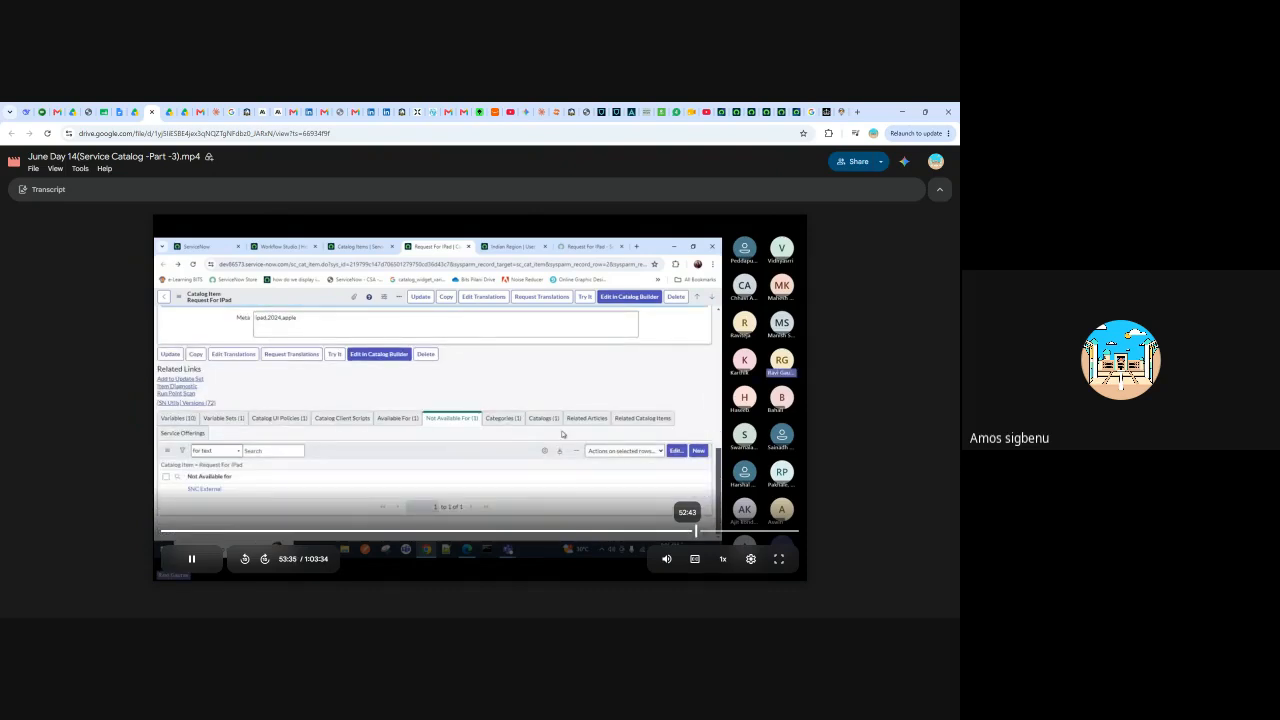
left_click(689, 533)
left_click(688, 533)
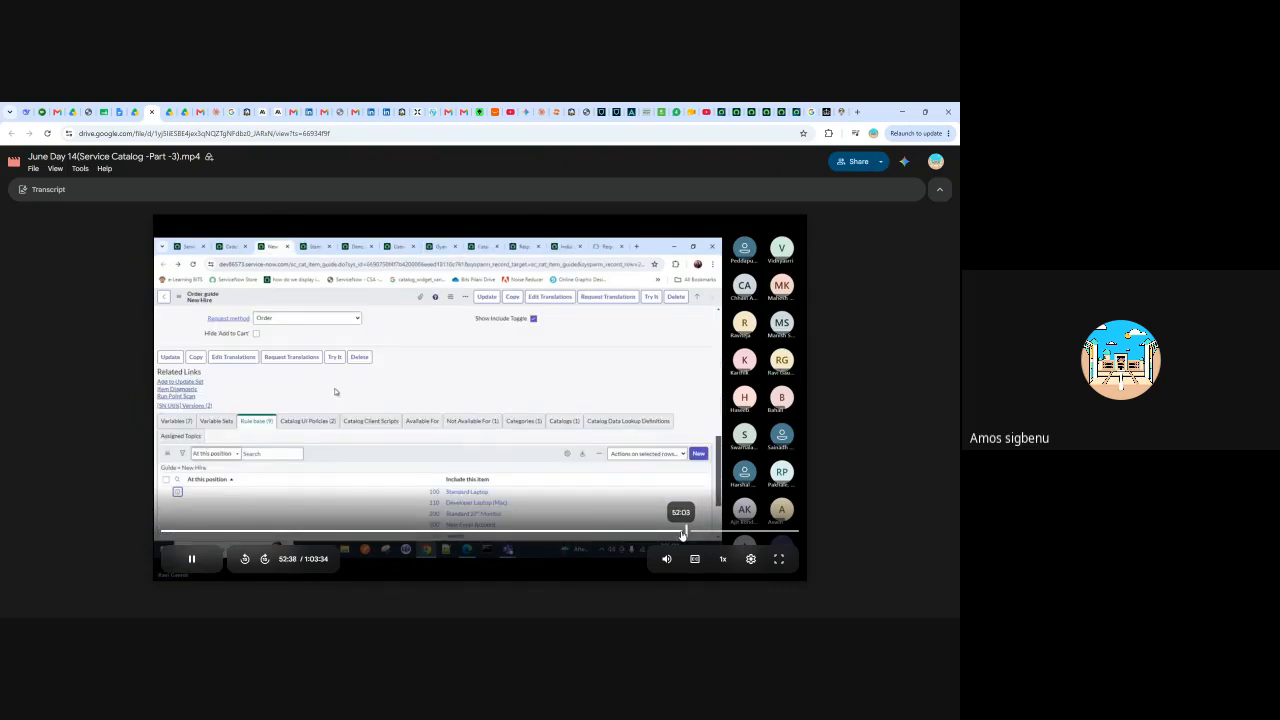
left_click(682, 533)
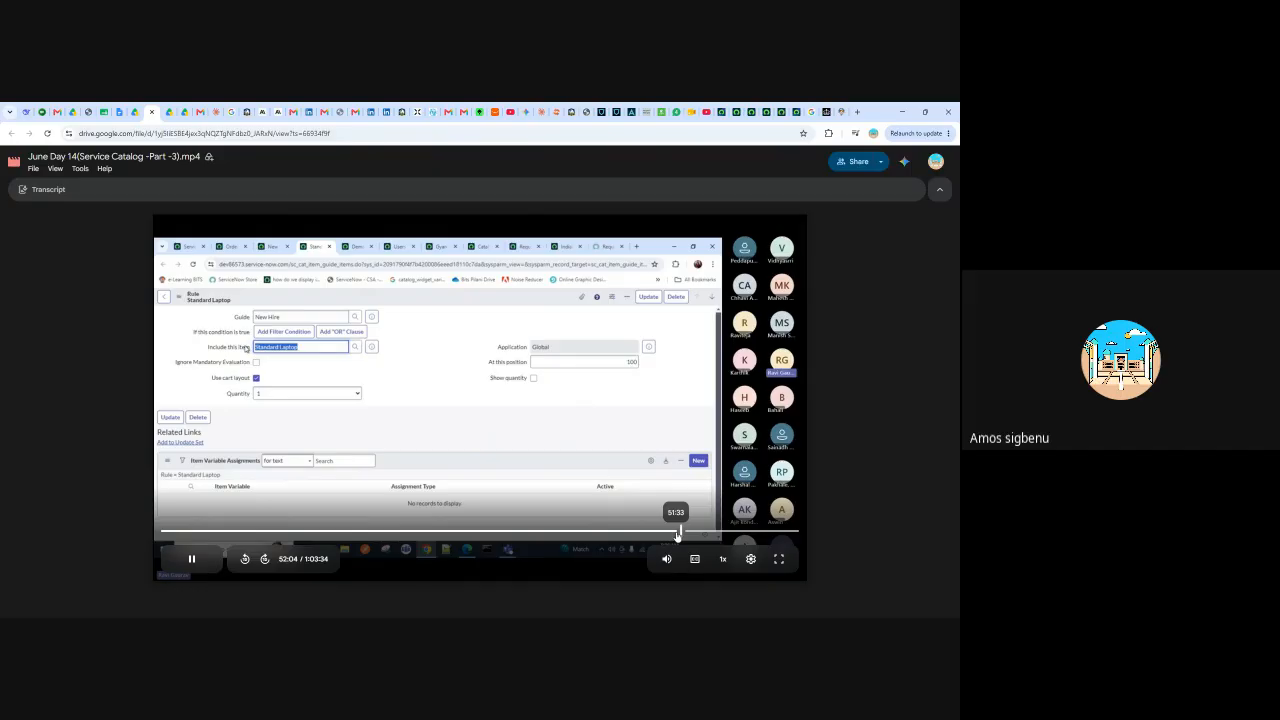
left_click(672, 533)
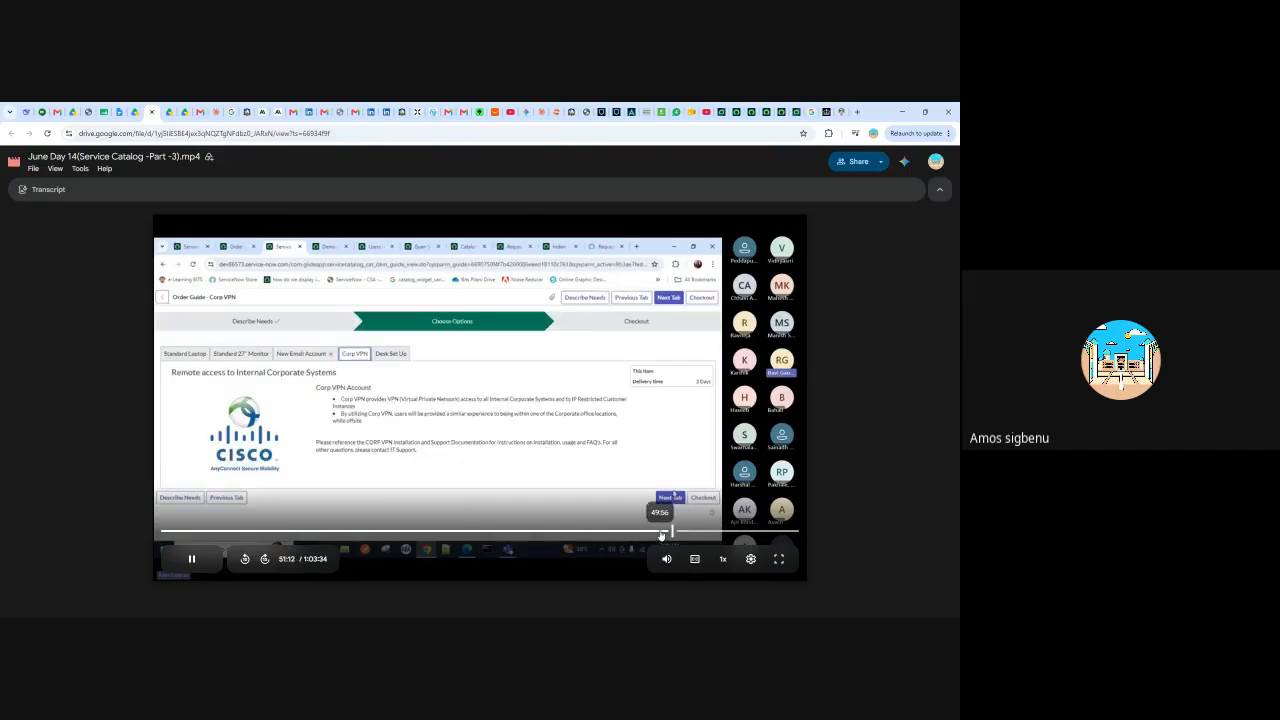
- Skim backward through the workflow, user criteria and iPad request sections of the recording from about 49:50 to 33:45
left_click(660, 533)
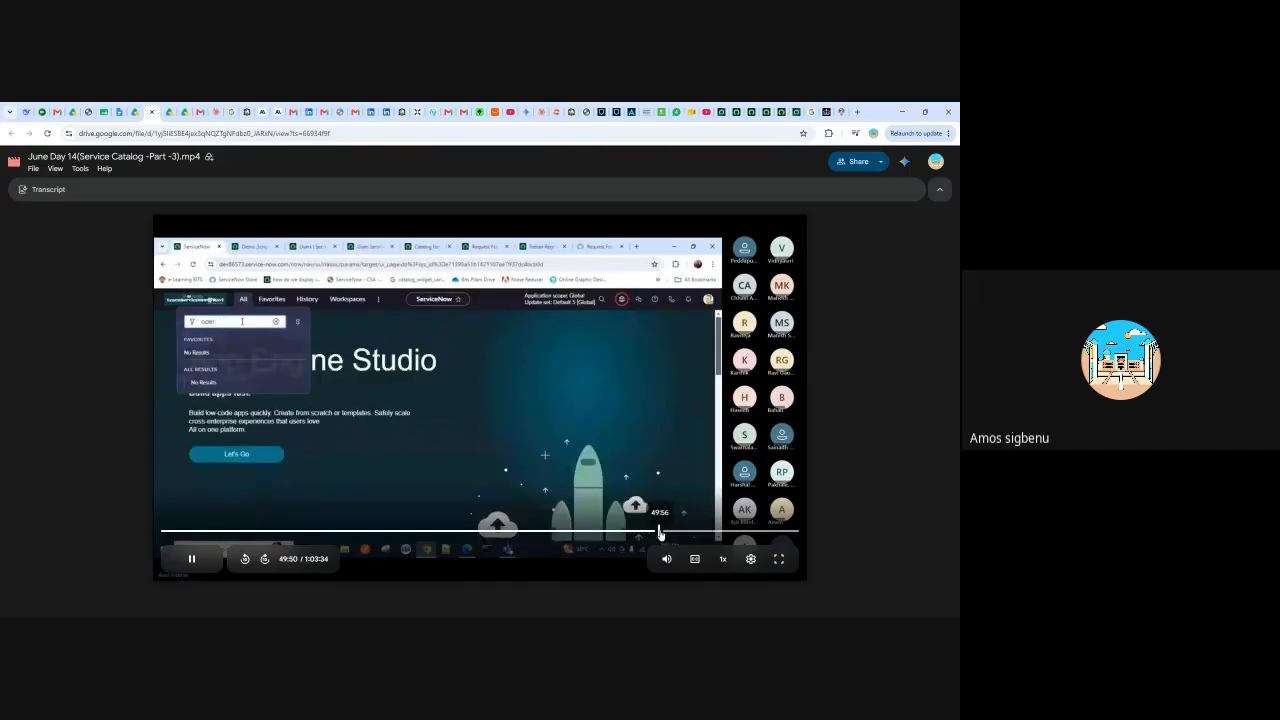
left_click(652, 533)
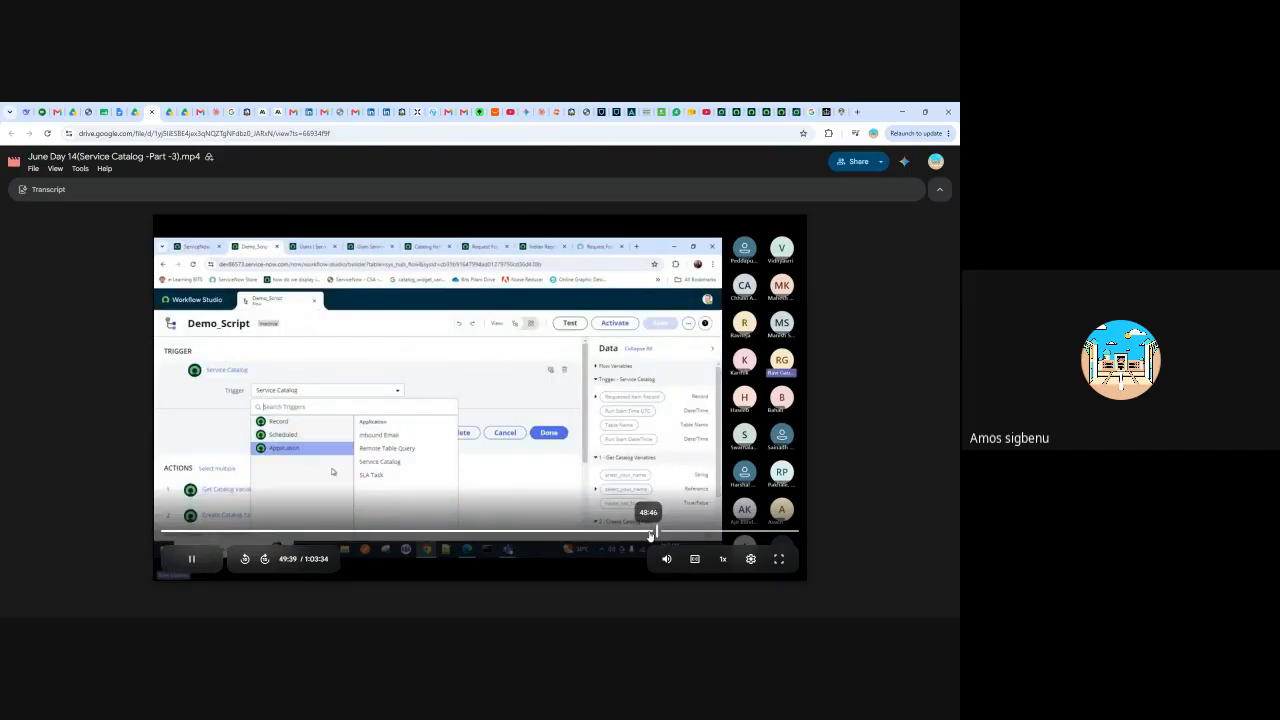
left_click(649, 533)
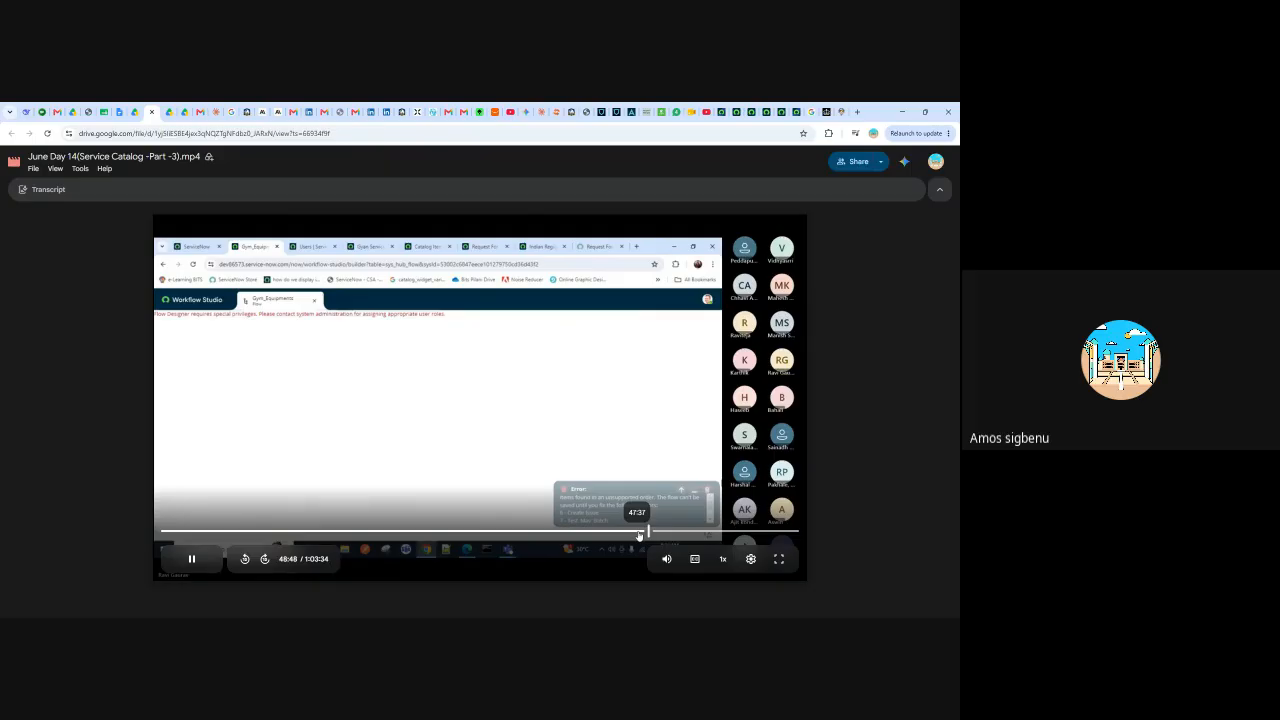
left_click(639, 533)
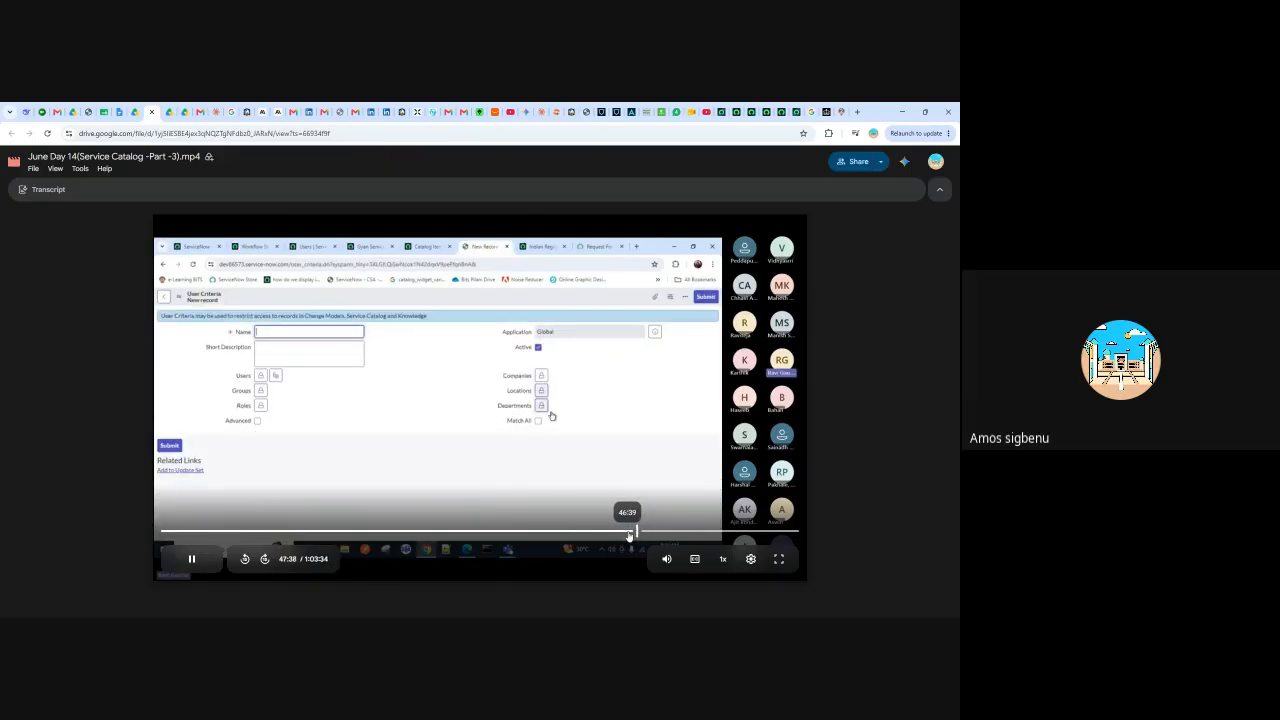
left_click(618, 533)
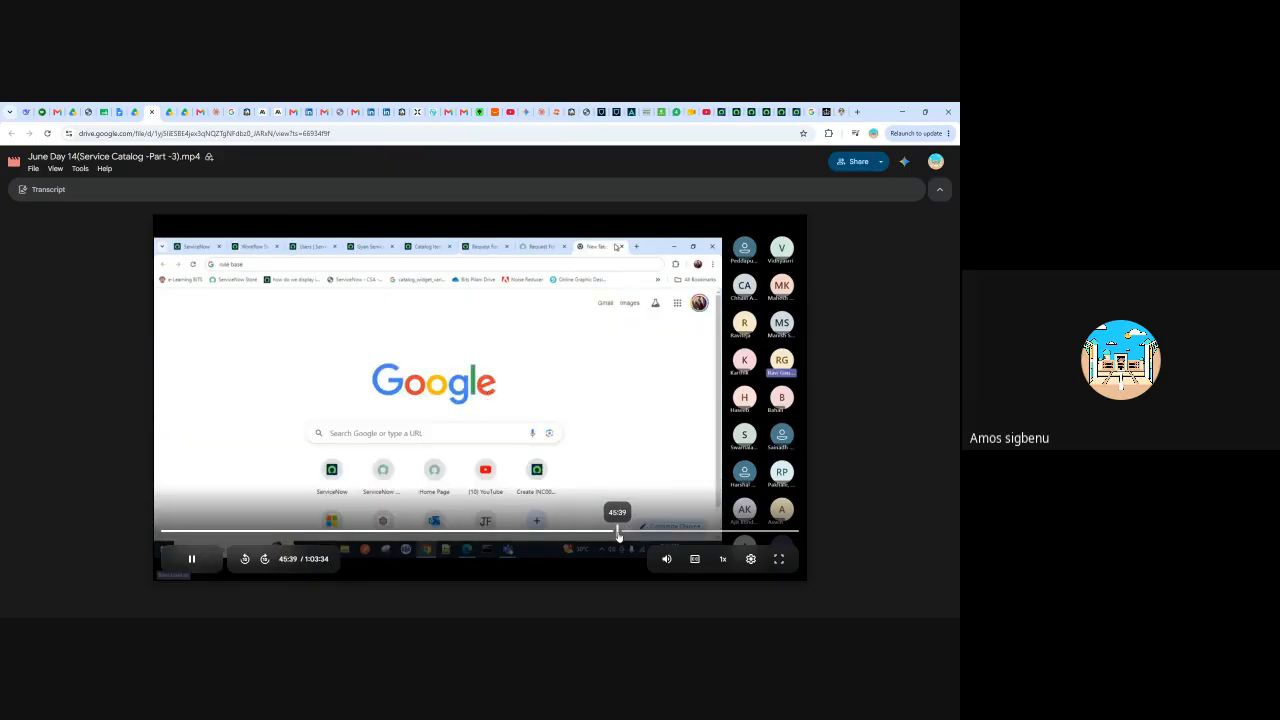
left_click(608, 533)
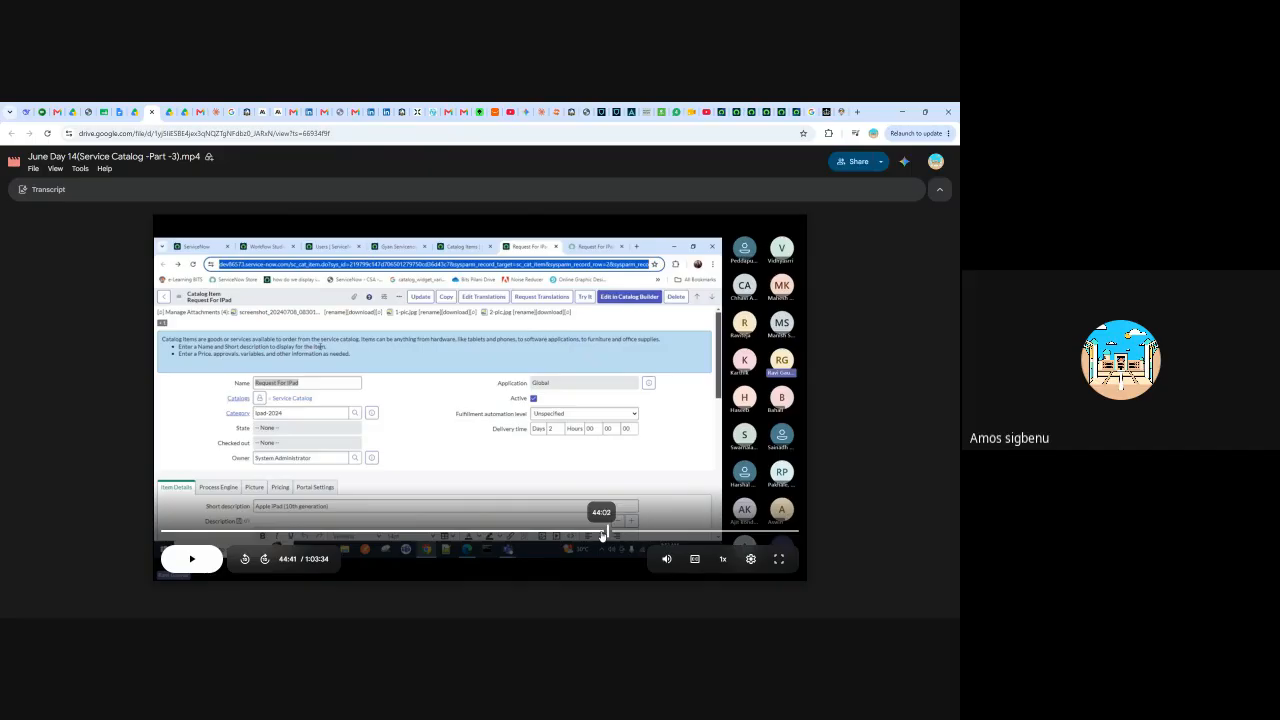
left_click(592, 533)
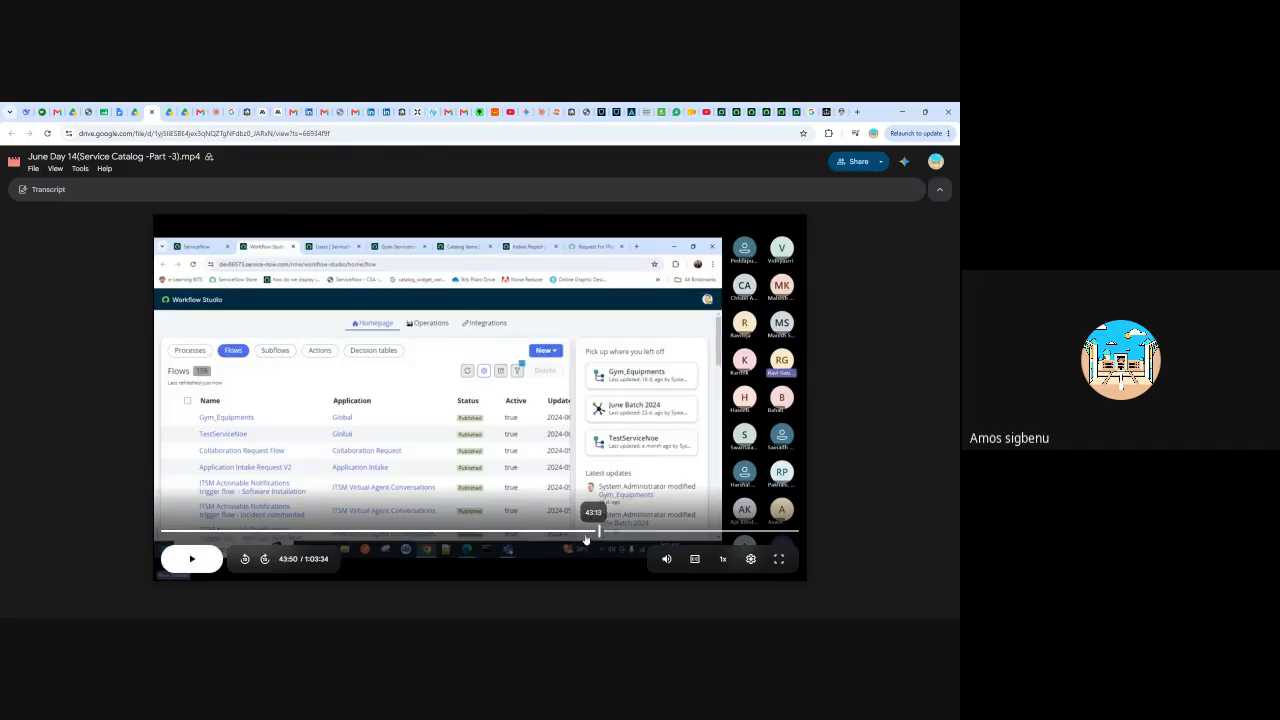
left_click(578, 533)
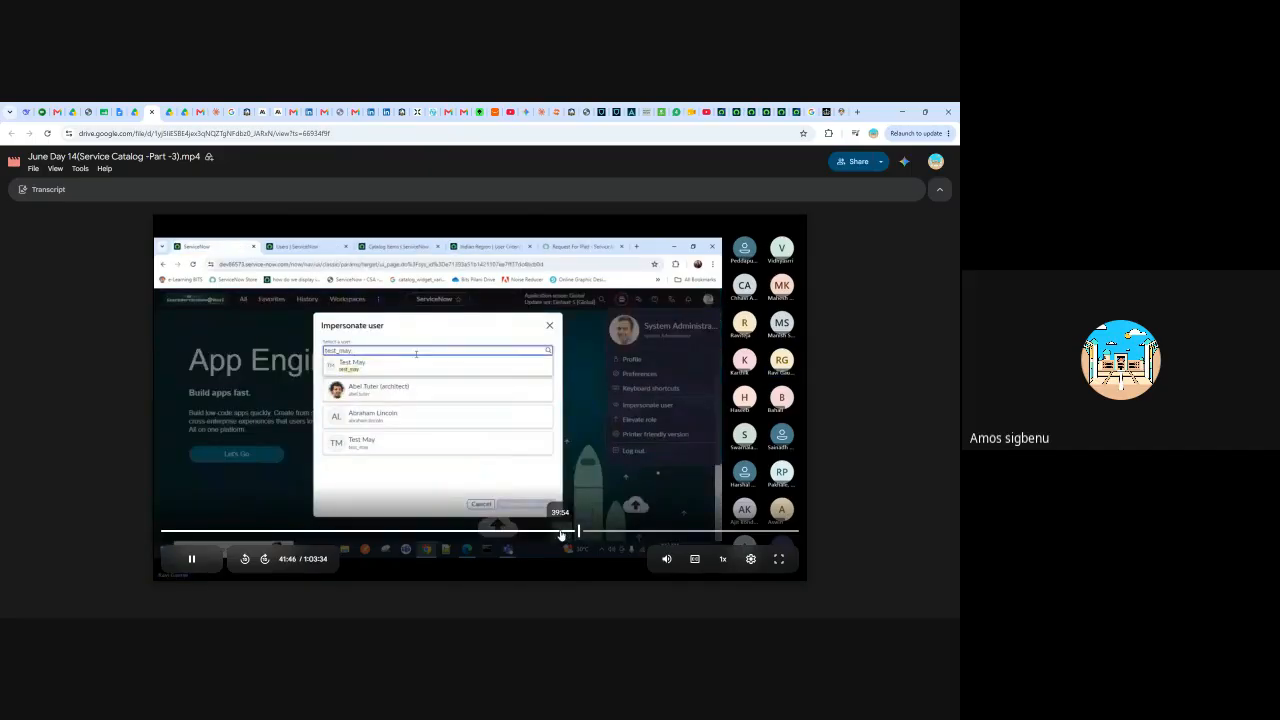
left_click(560, 533)
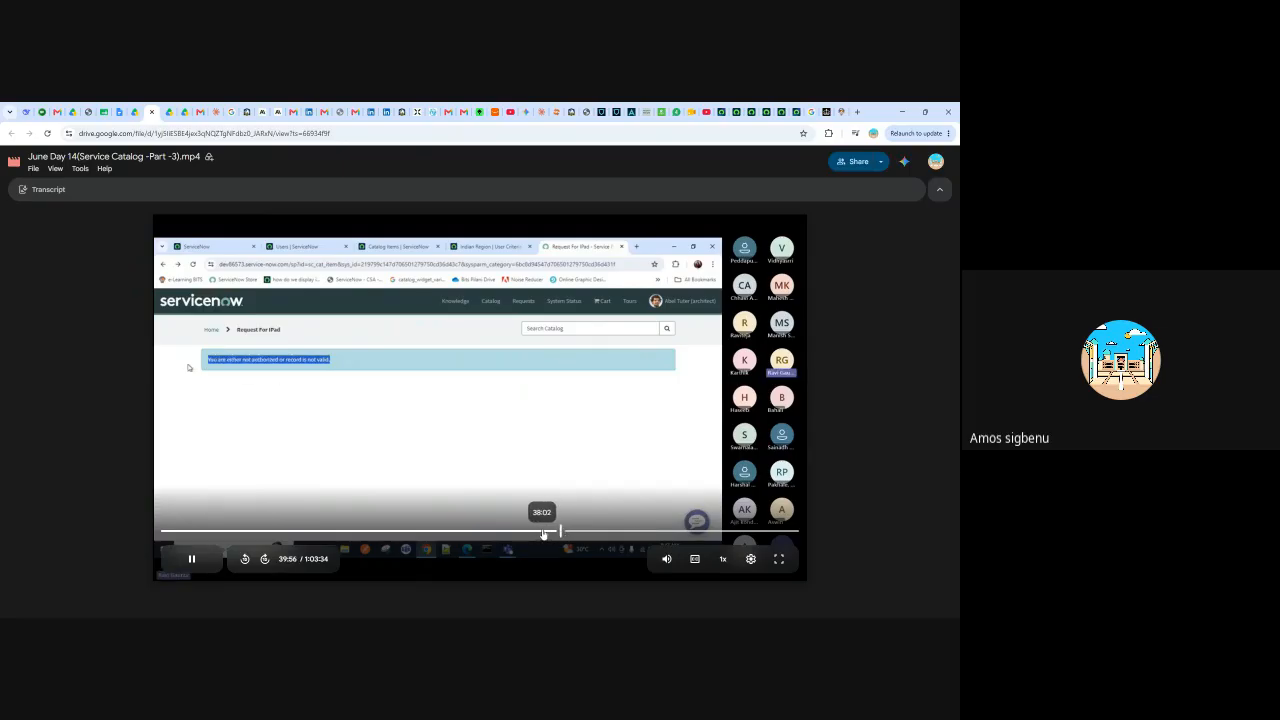
left_click(542, 533)
key("space")
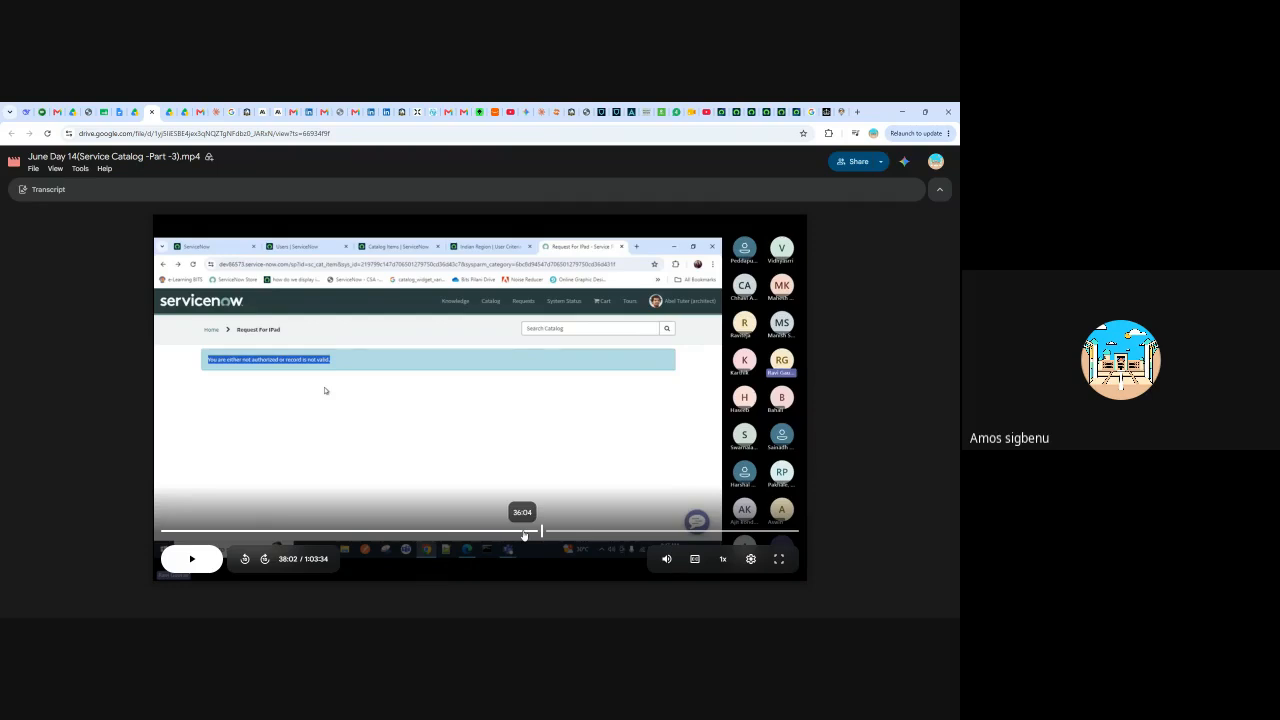
left_click(524, 534)
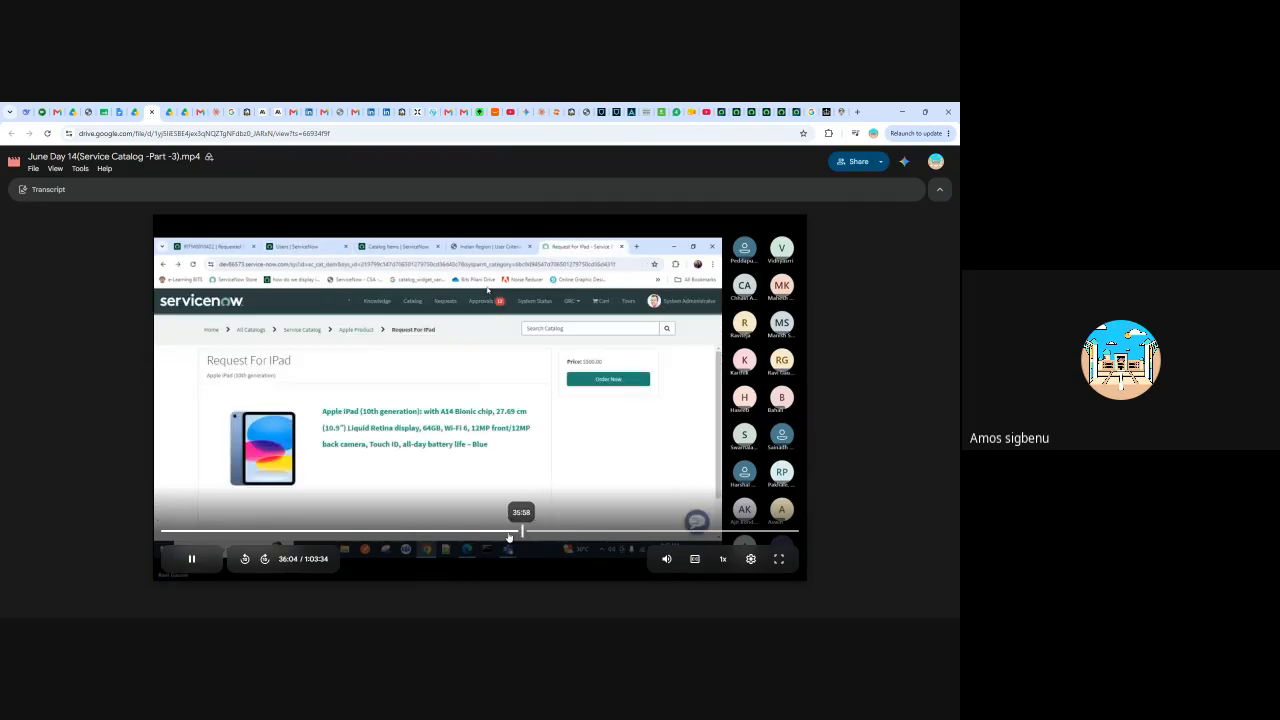
left_click(500, 534)
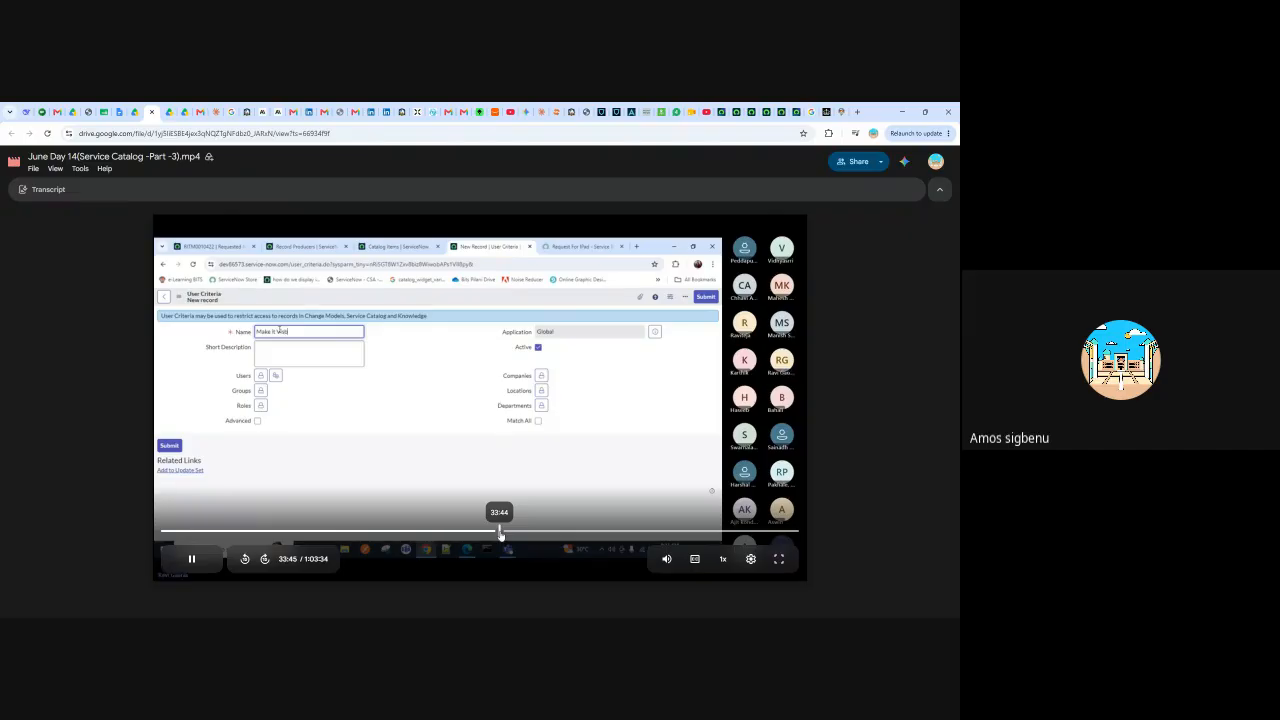
- Check the recording's flow section around 59:58 and 58:55, and review the earlier part in backward jumps from 15:46 to 8:02
left_click(766, 532)
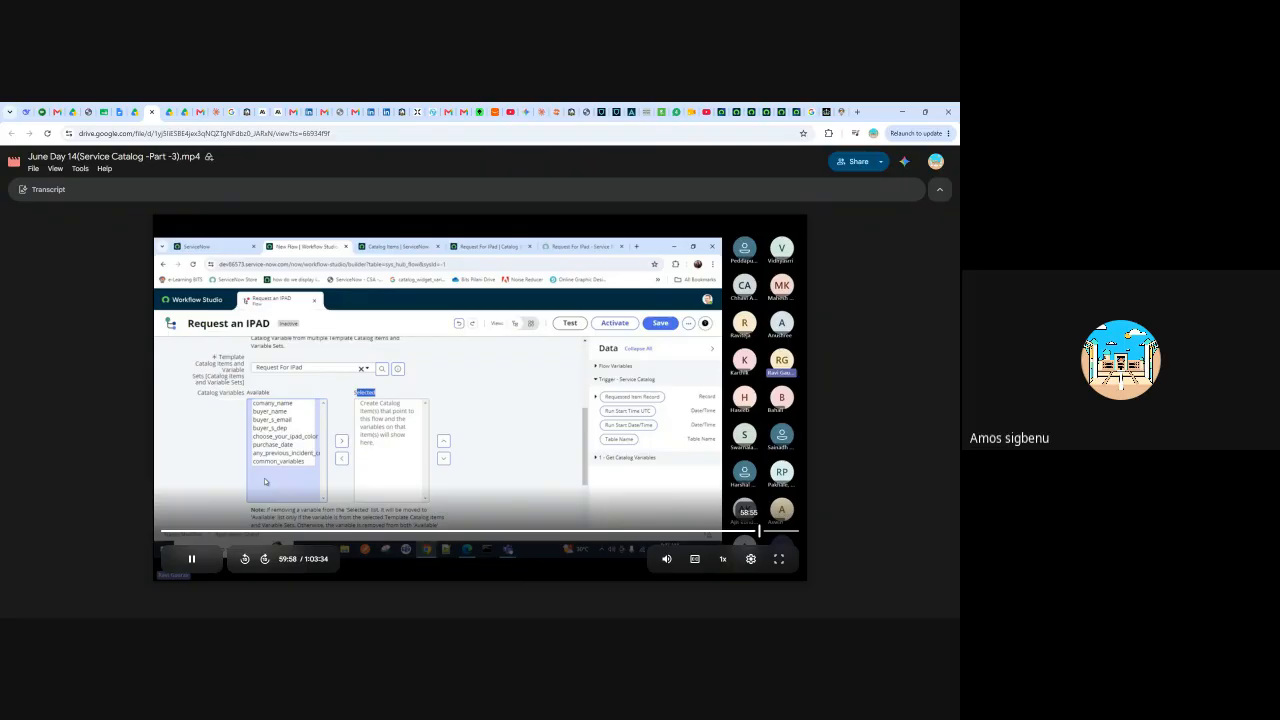
left_click(757, 533)
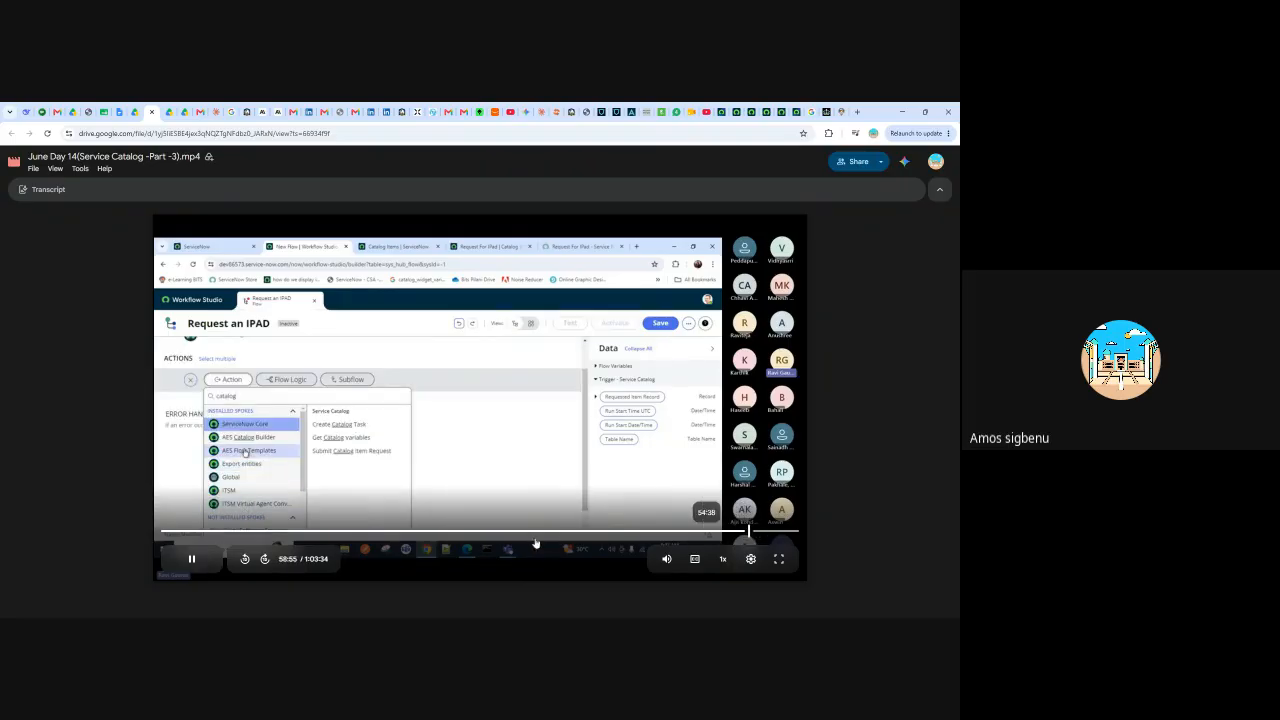
left_click(321, 532)
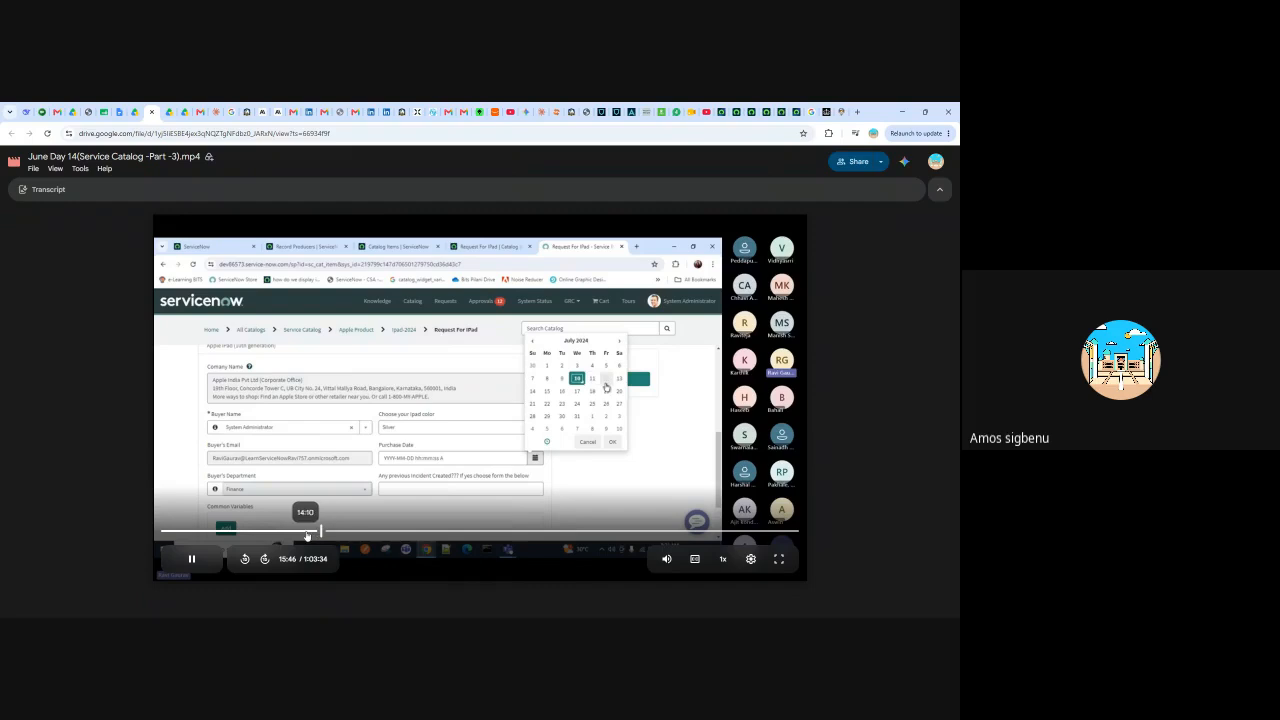
left_click(305, 533)
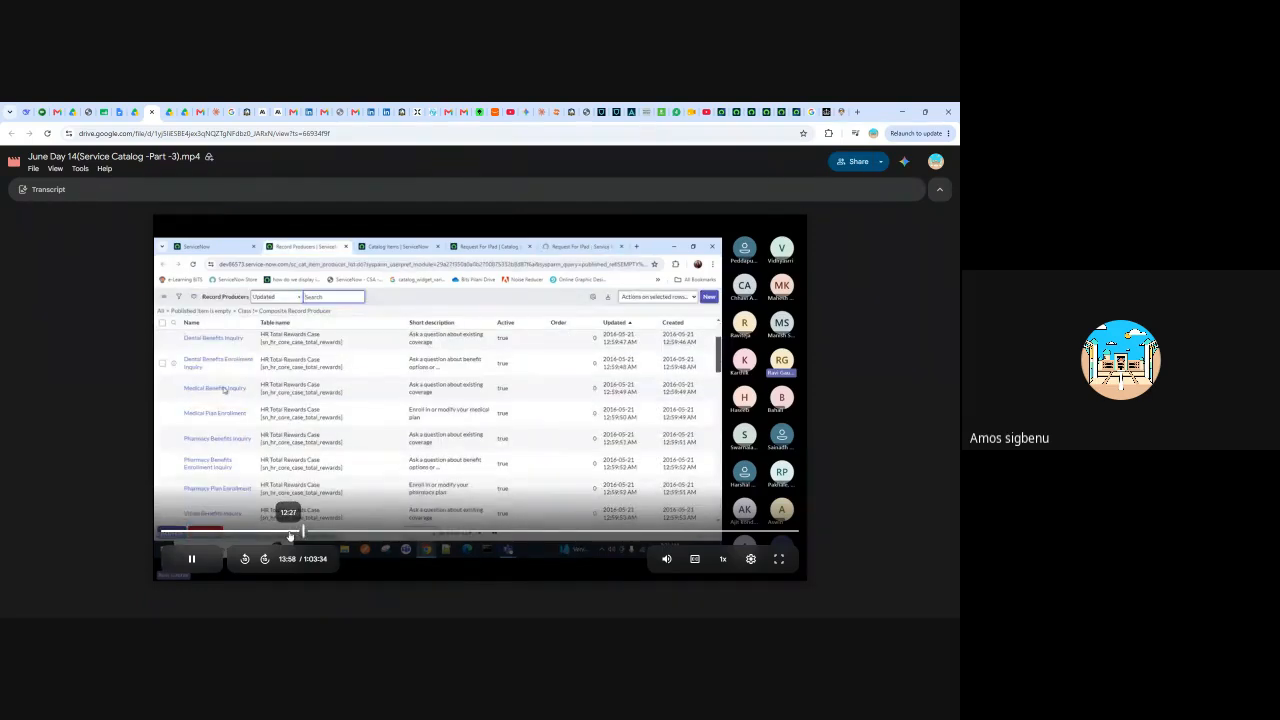
left_click(286, 536)
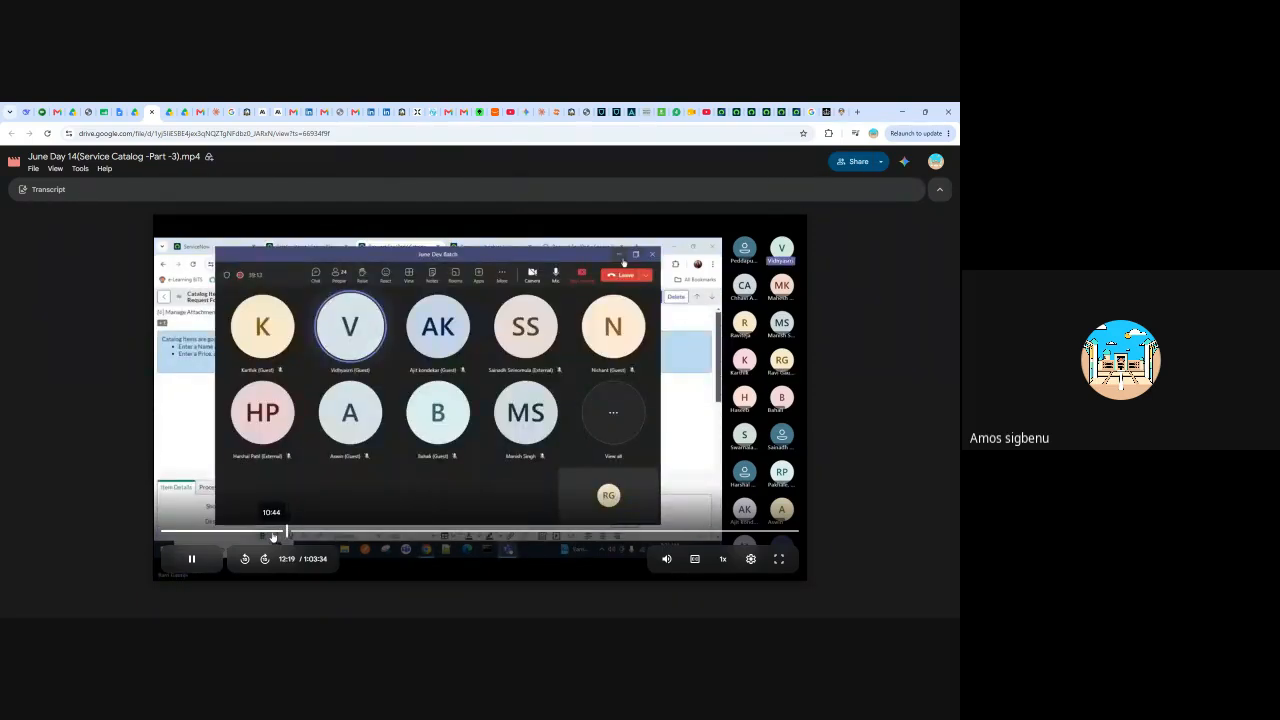
left_click(272, 536)
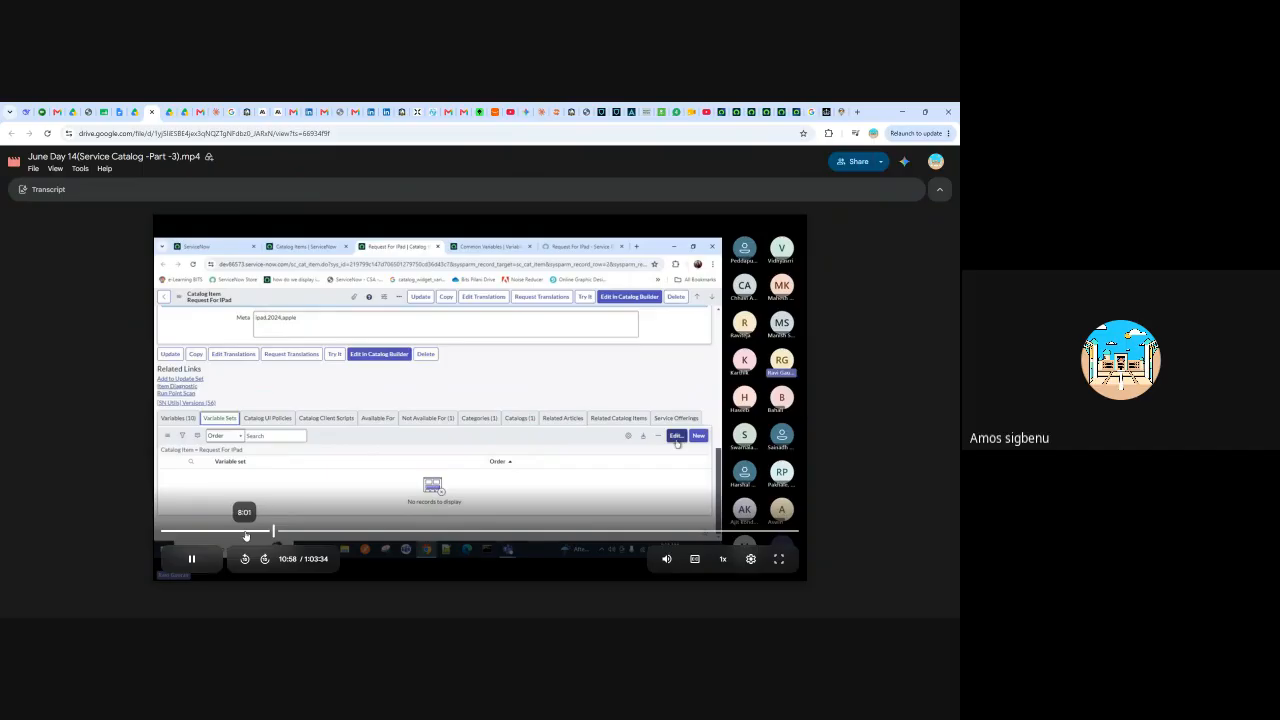
left_click(241, 536)
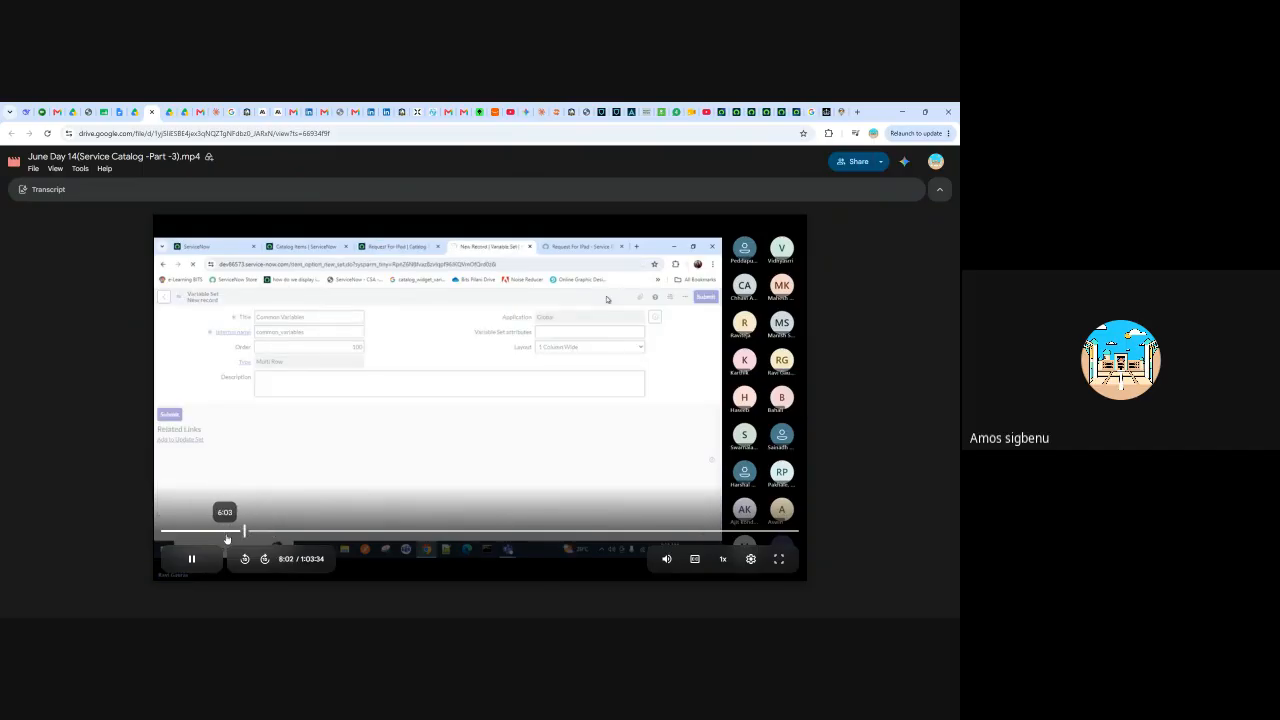
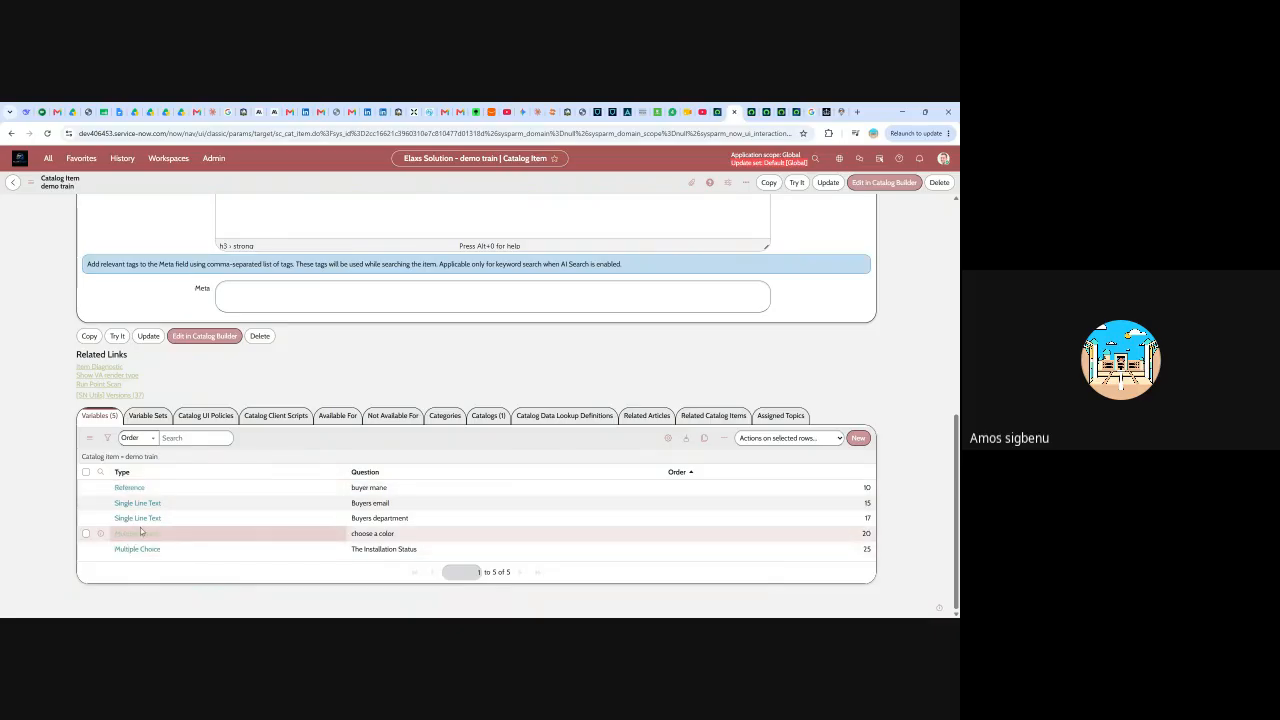
- Change the choose a color variable of the demo train catalog item to type Select Box and save the update
double_click(140, 535)
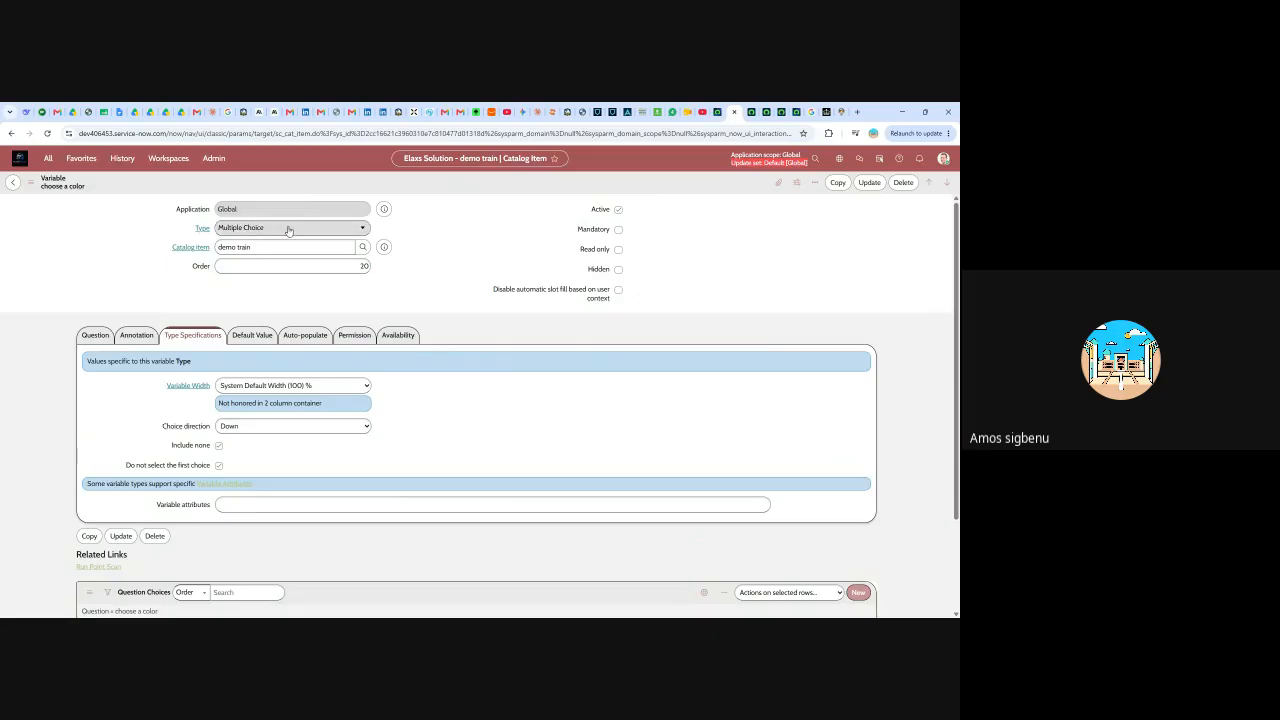
left_click(314, 228)
scroll(256, 331, "down", 3)
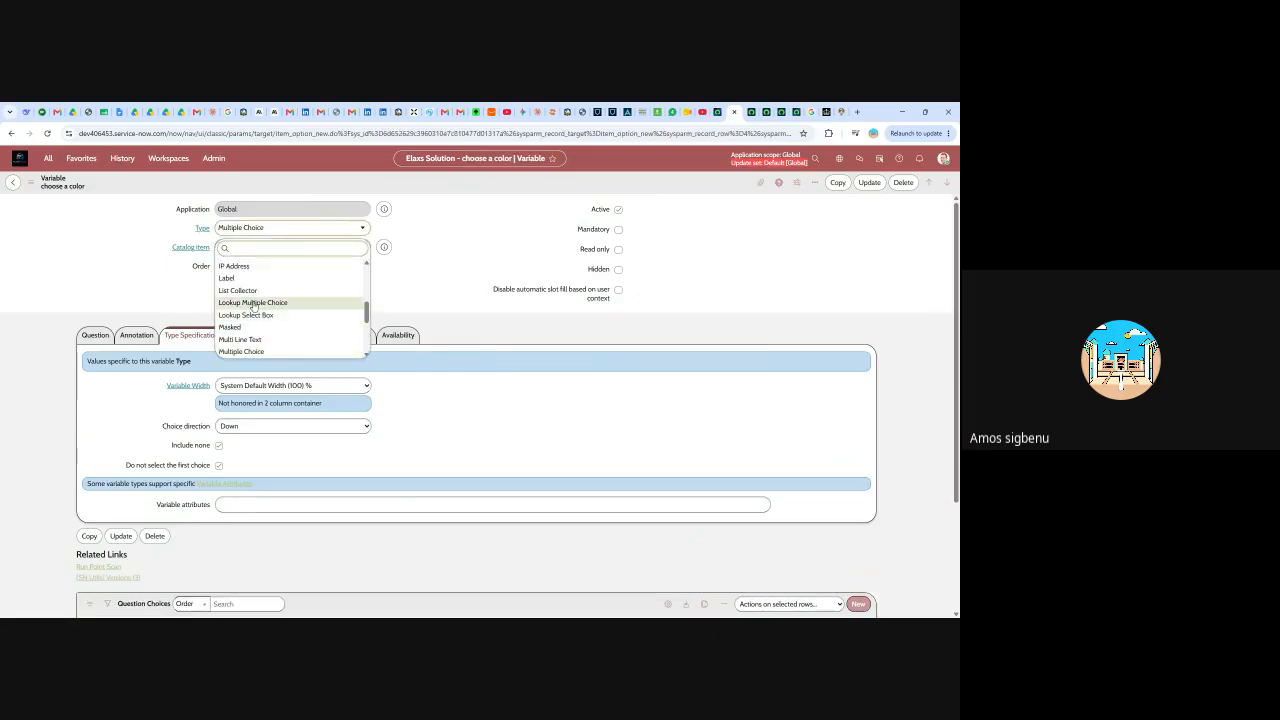
scroll(259, 316, "down", 3)
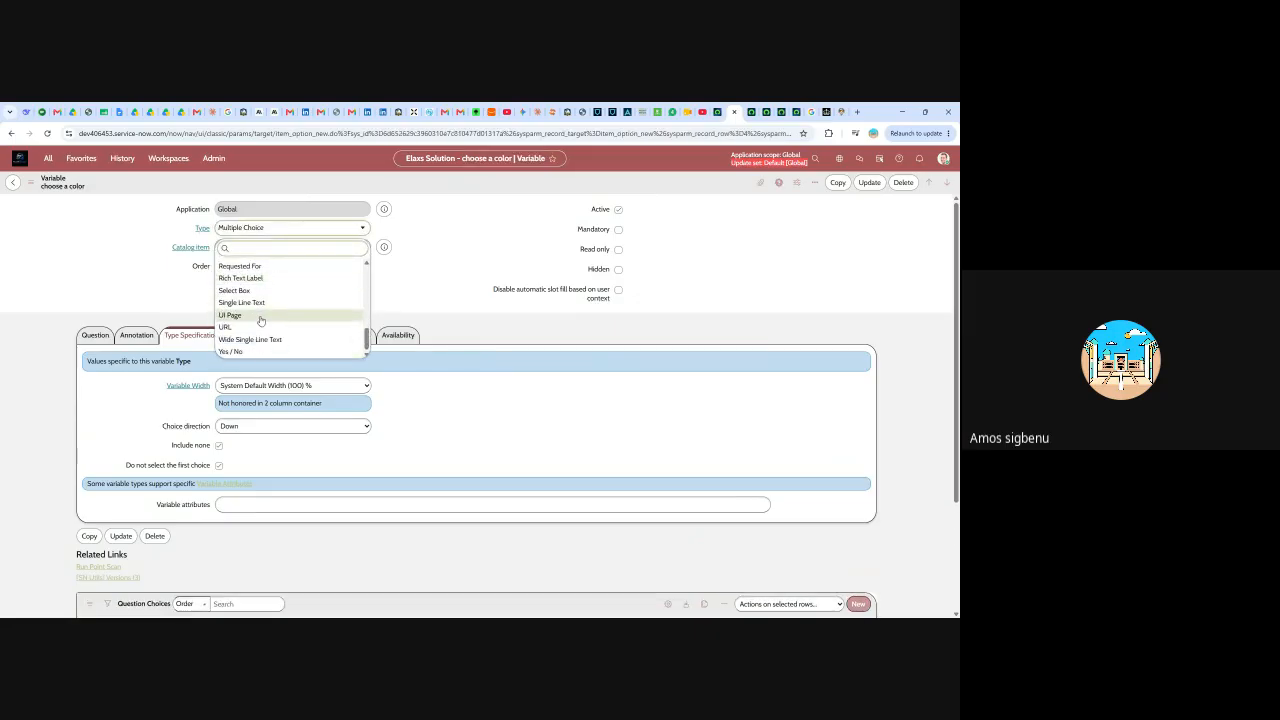
left_click(255, 289)
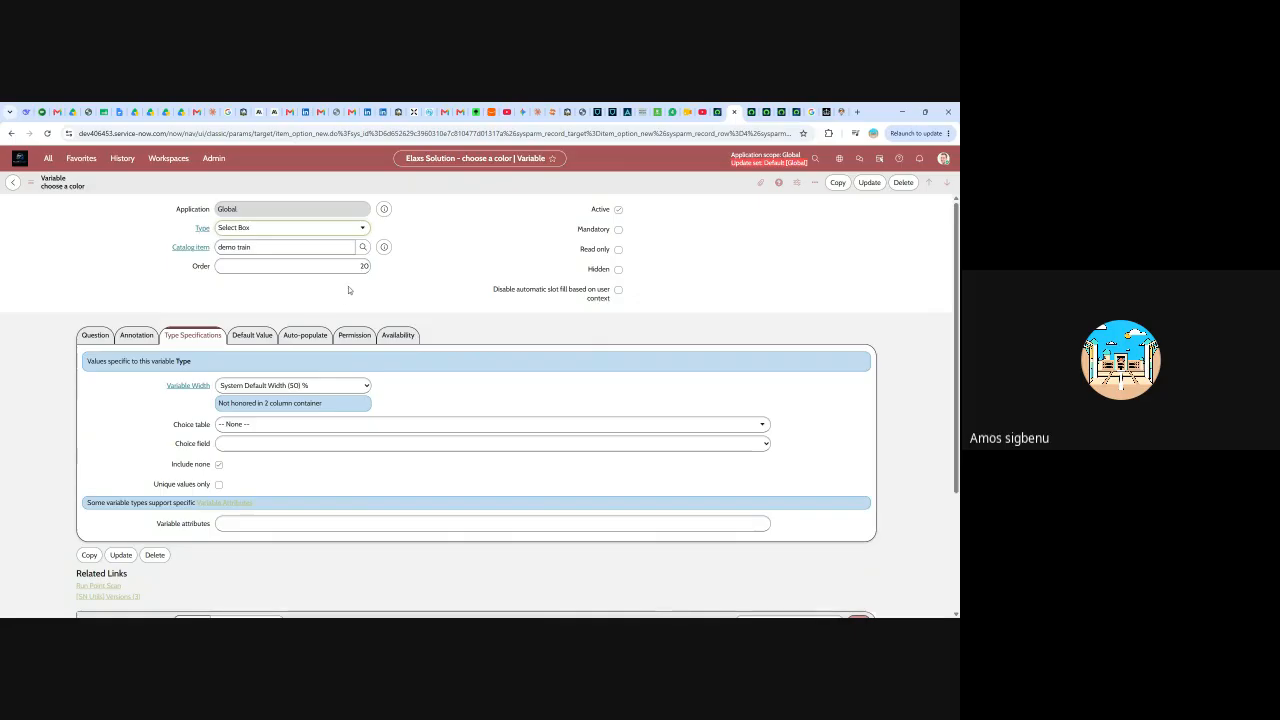
left_click(868, 184)
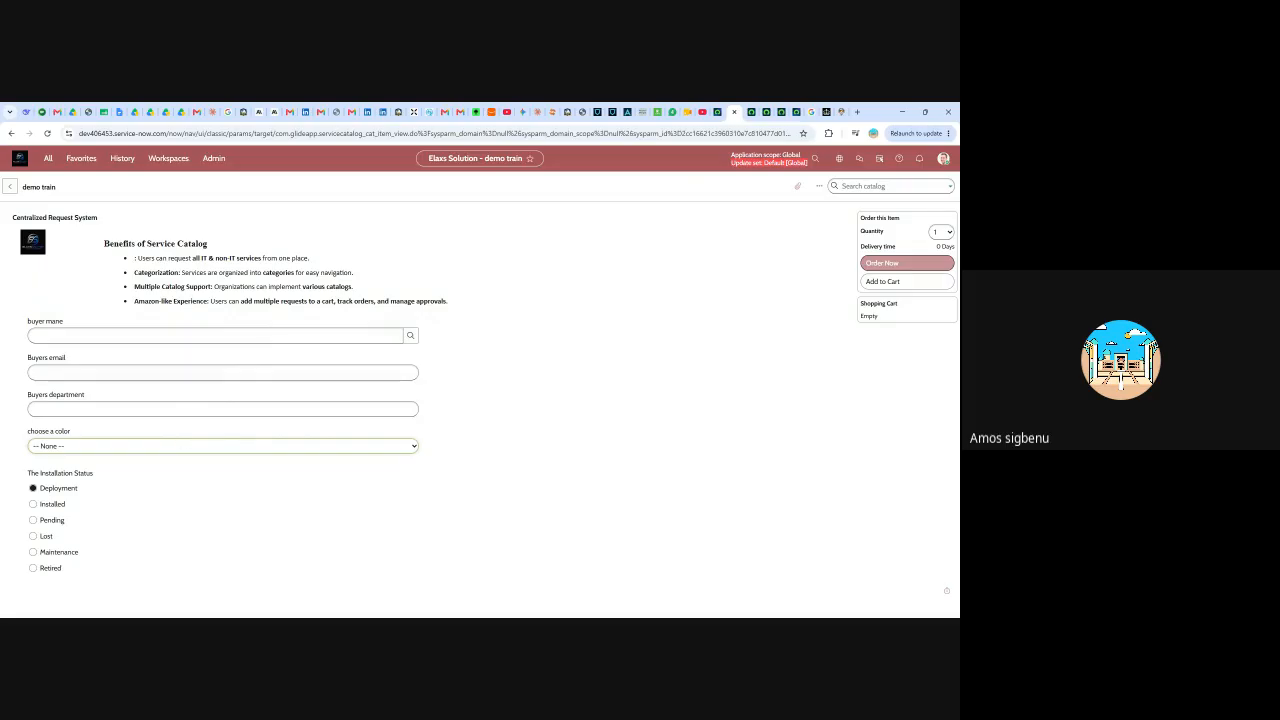
- Compare the two demo train order forms and reopen the demo train catalog item record from history at its variables list
left_click(751, 112)
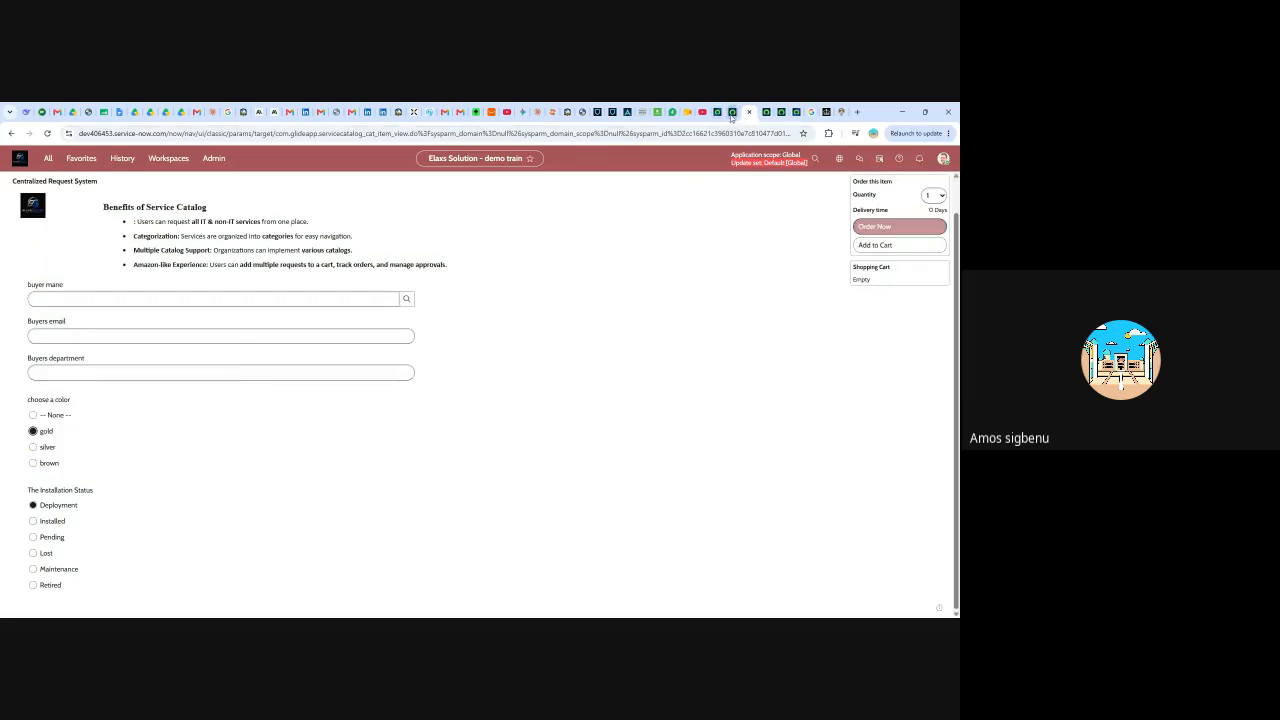
left_click(733, 113)
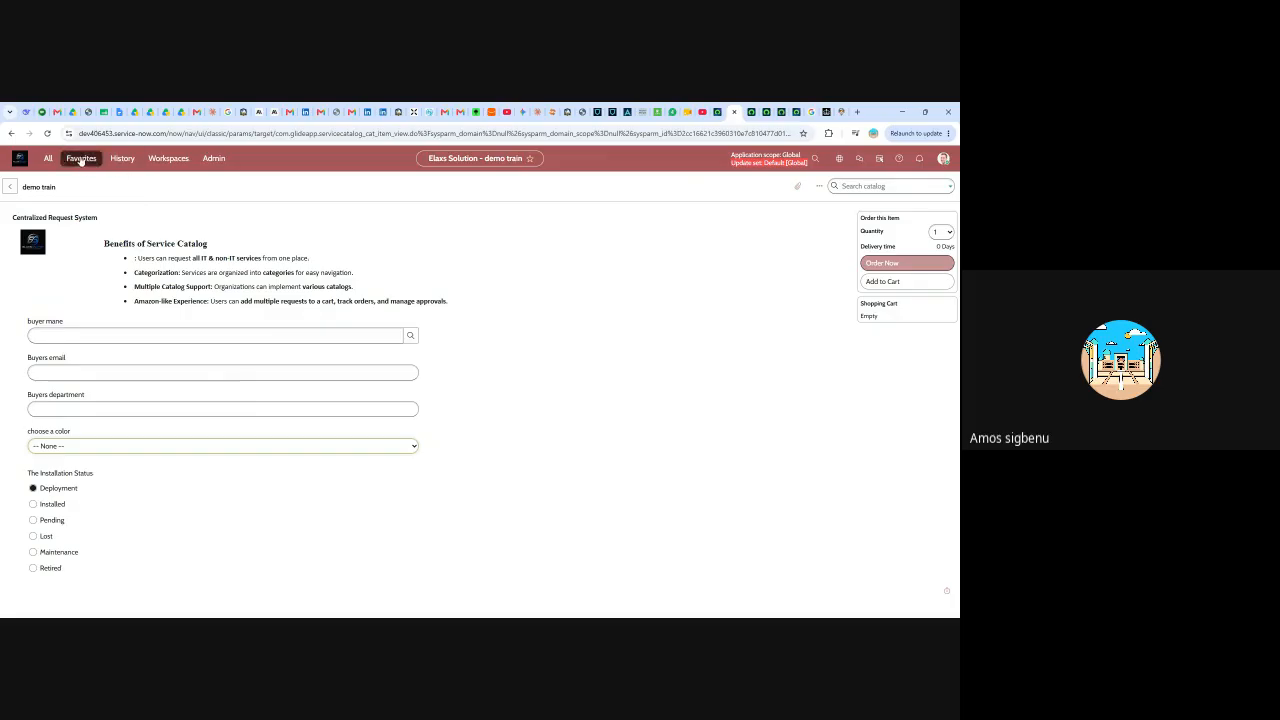
left_click(122, 158)
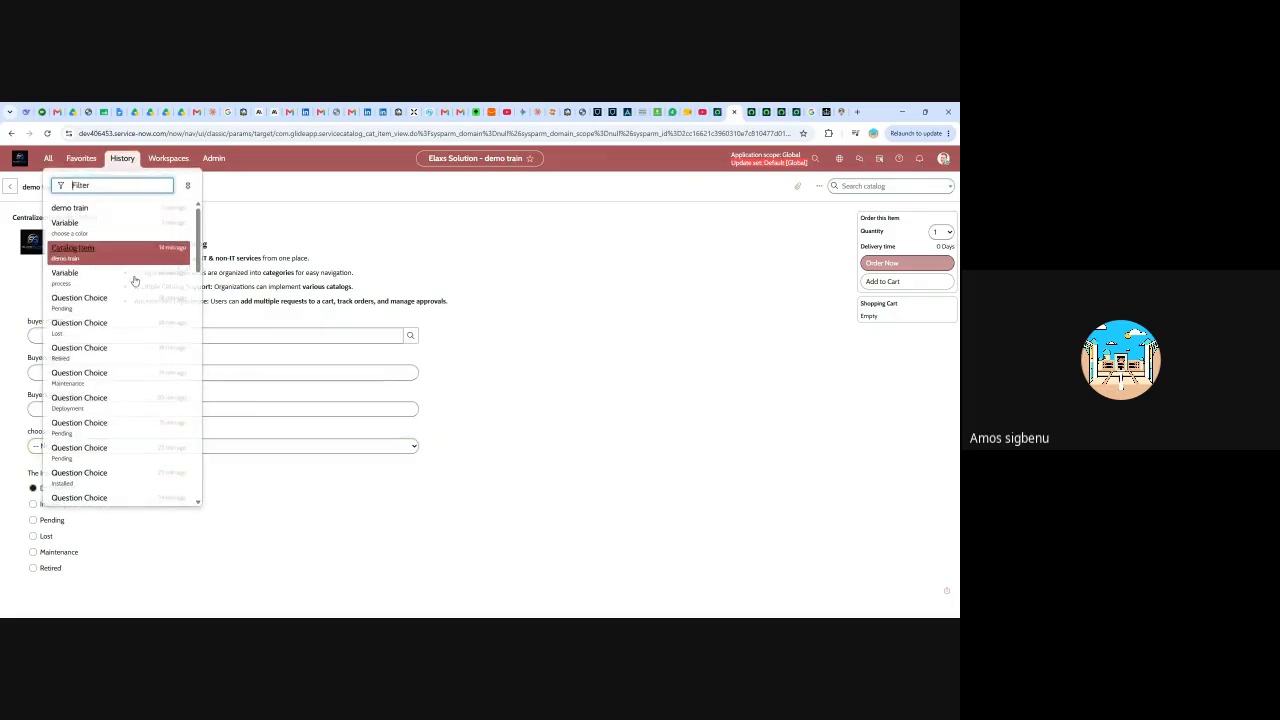
left_click(85, 253)
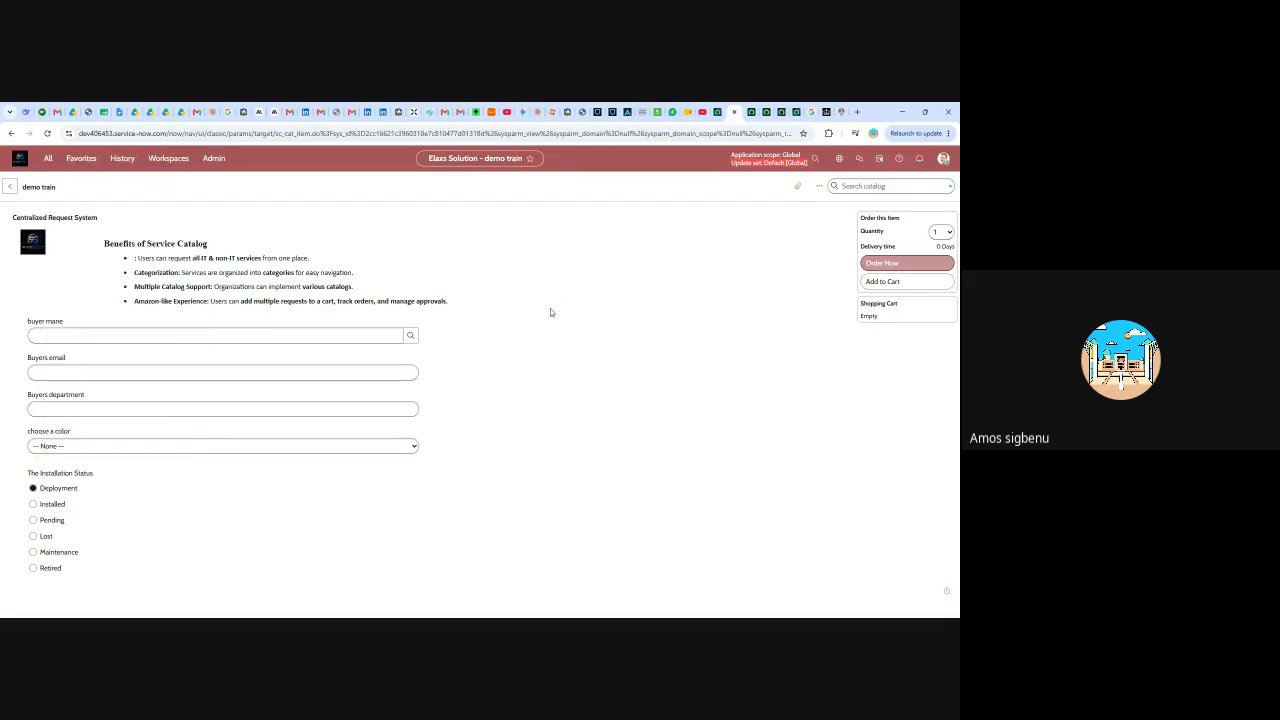
scroll(276, 388, "down", 5)
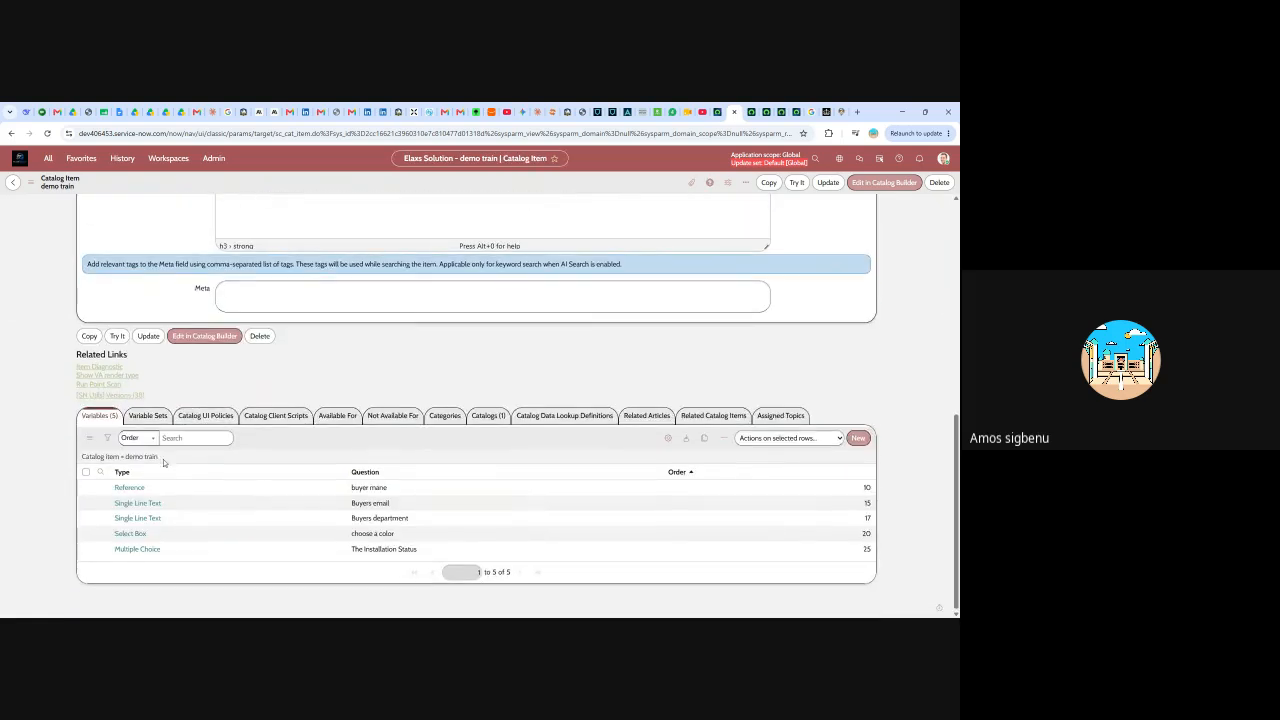
- Set The Installation Status variable to not select the first choice and save the update
left_click(130, 549)
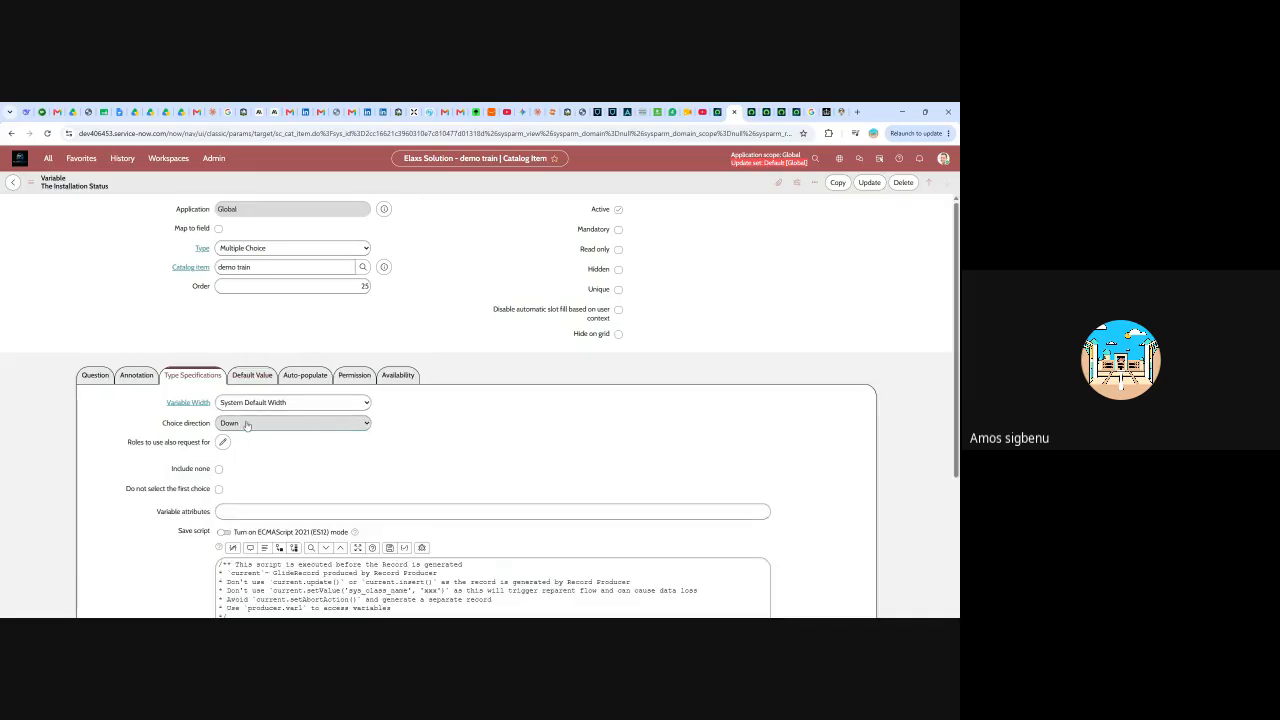
scroll(224, 415, "down", 3)
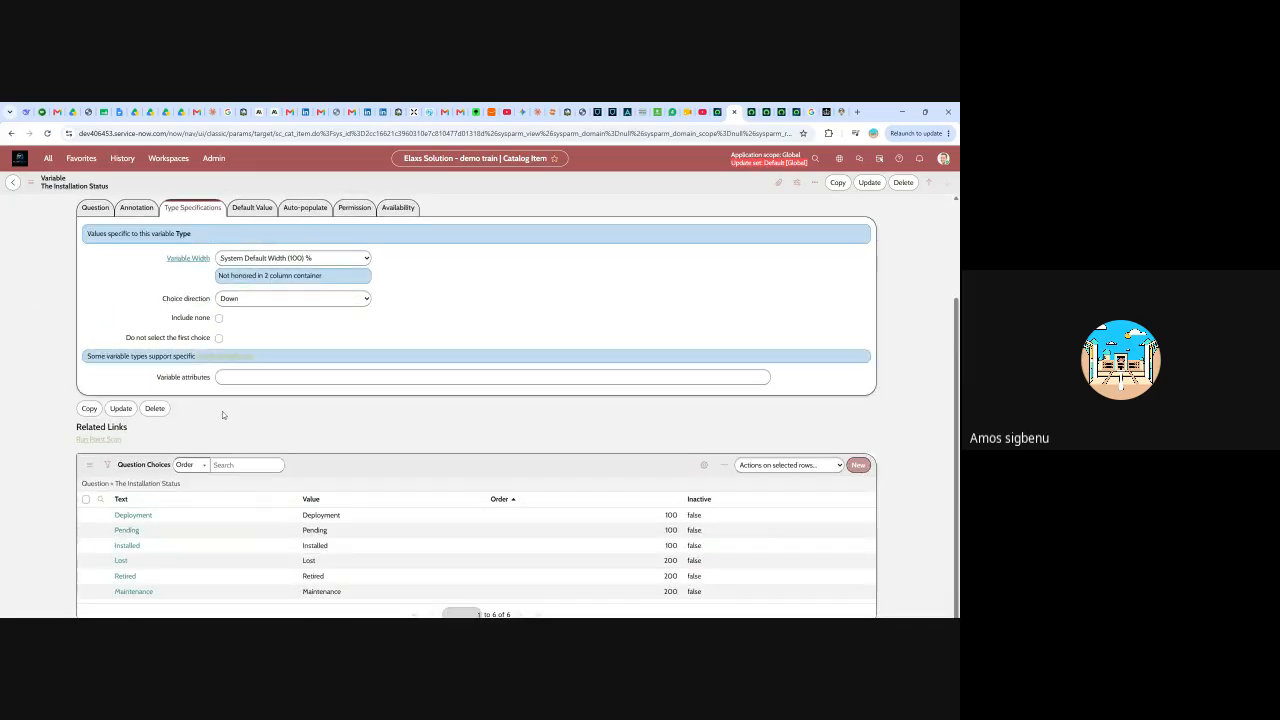
left_click(219, 339)
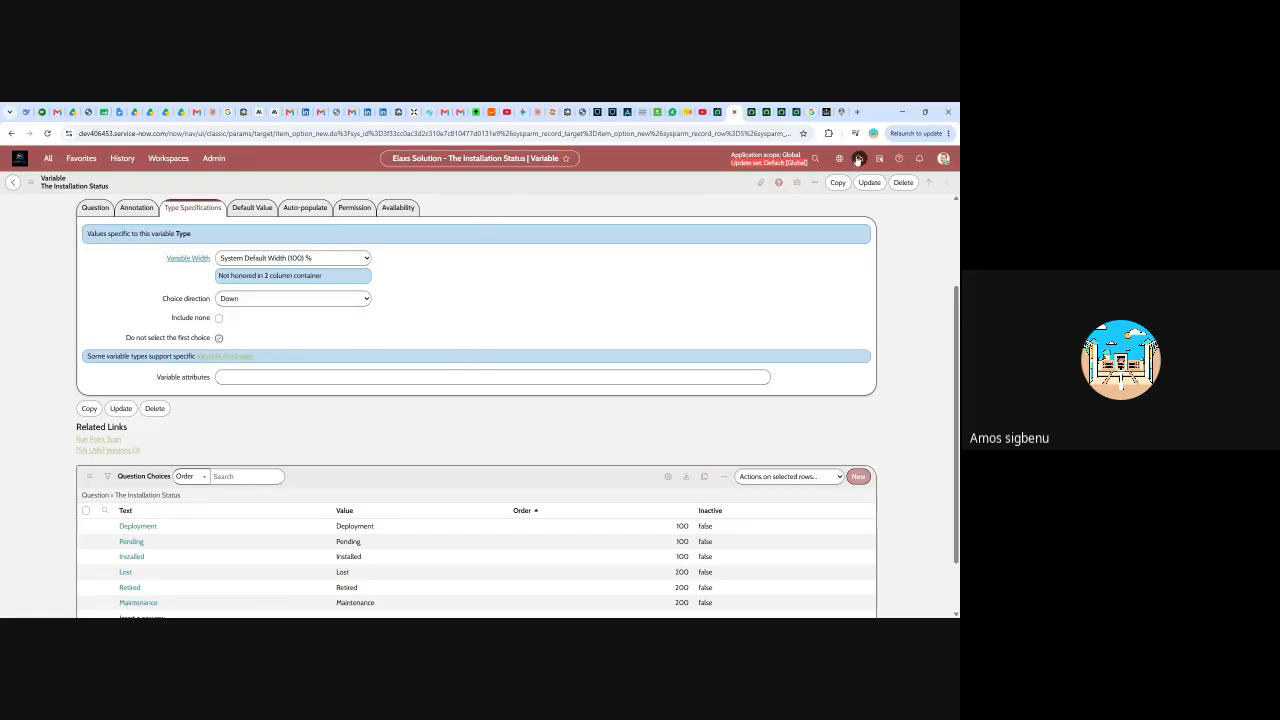
left_click(872, 184)
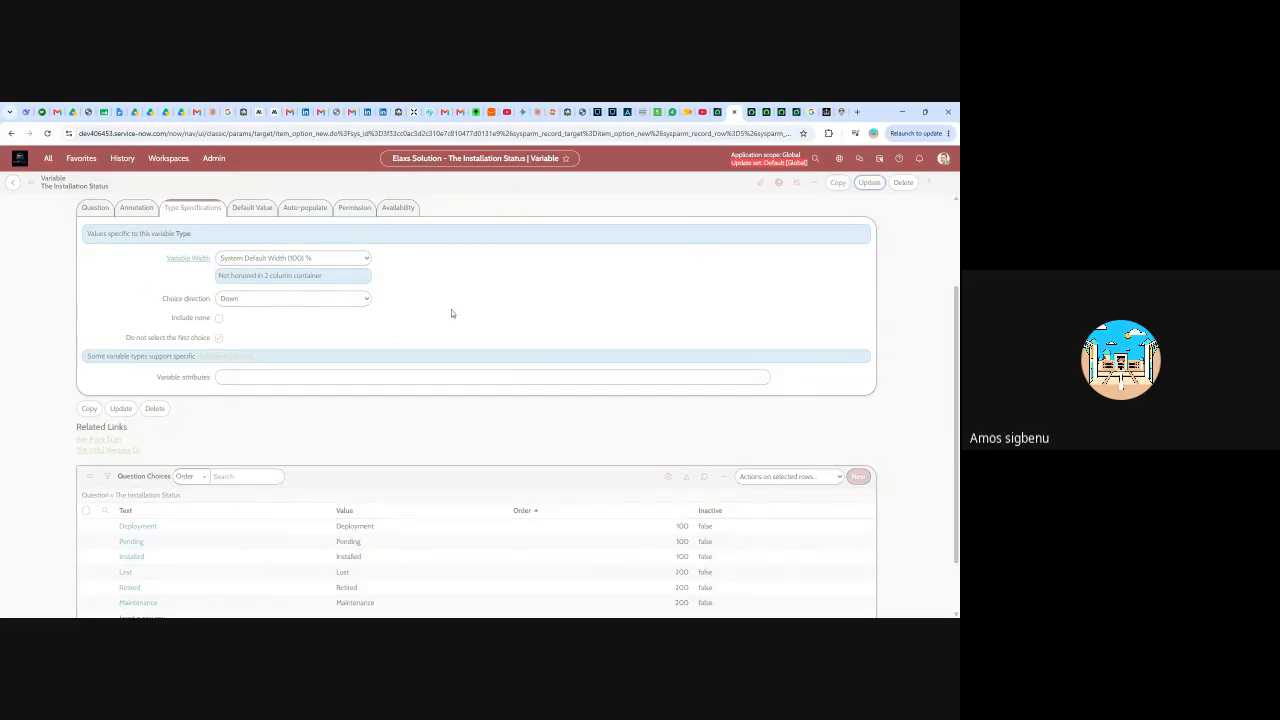
- Create a multi-row variable set for the demo train catalog item titled multi row, with the description demo
scroll(434, 307, "down", 5)
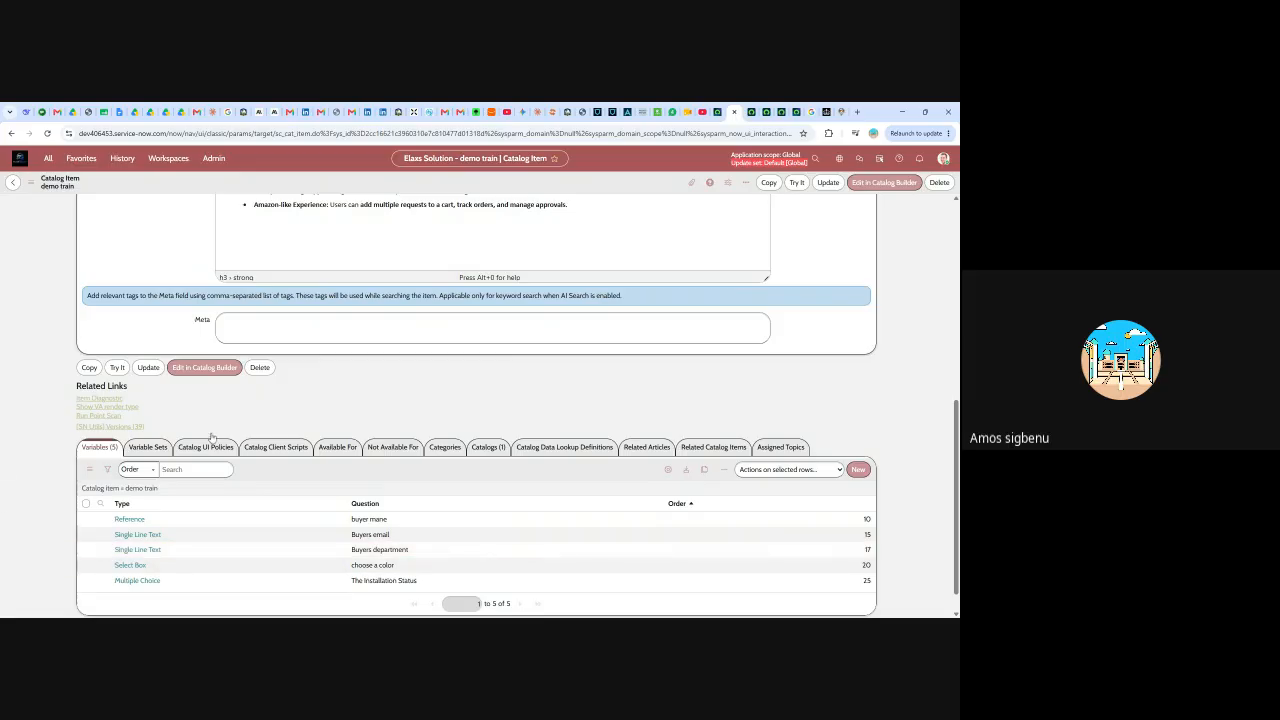
scroll(235, 481, "down", 1)
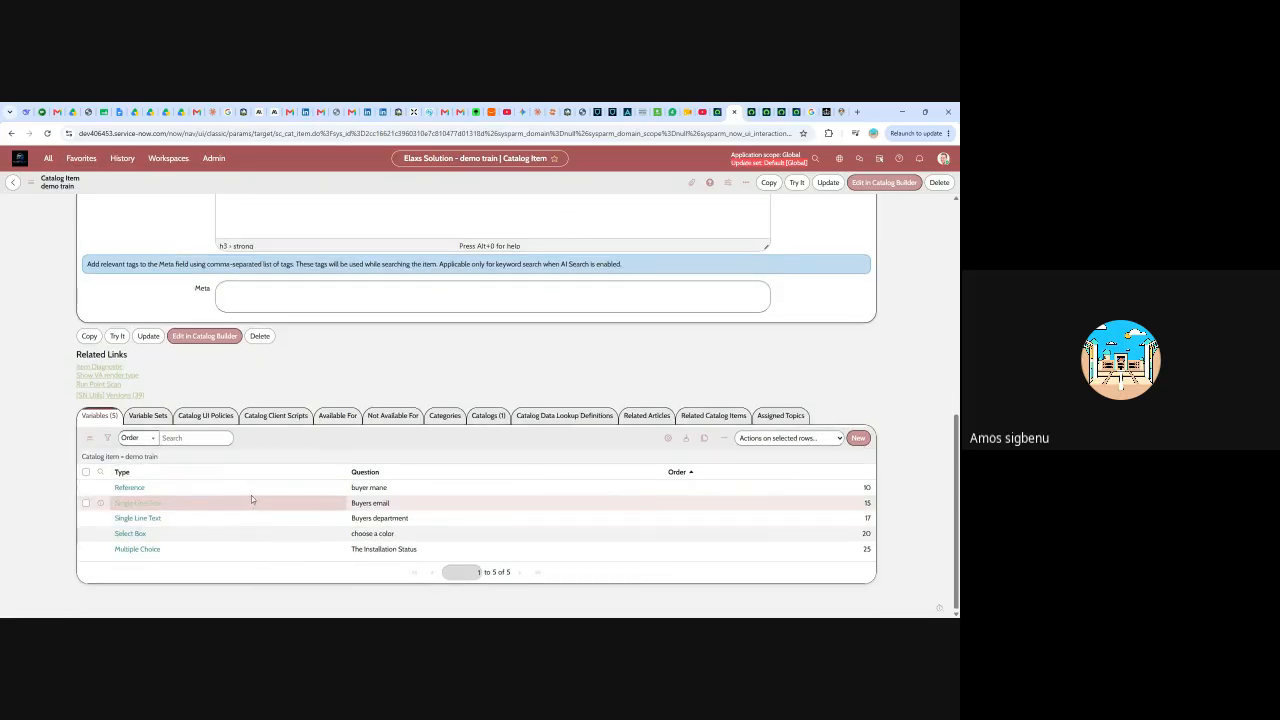
left_click(150, 415)
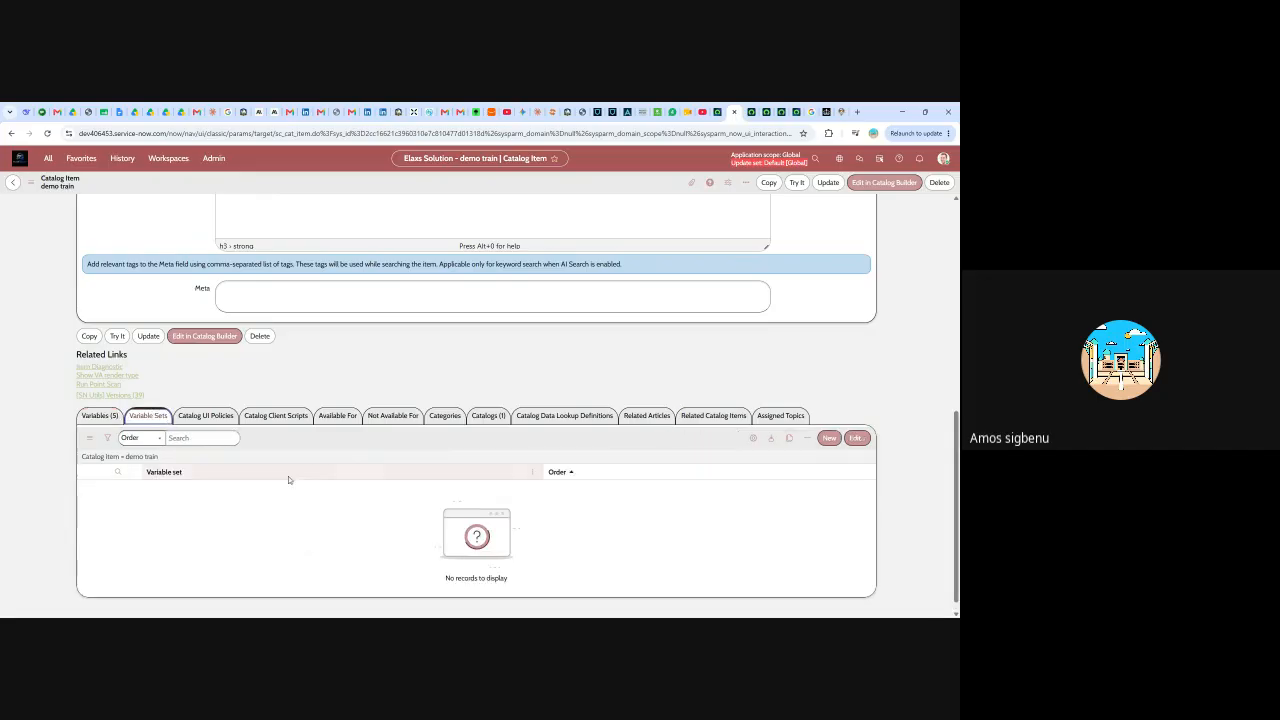
left_click(830, 439)
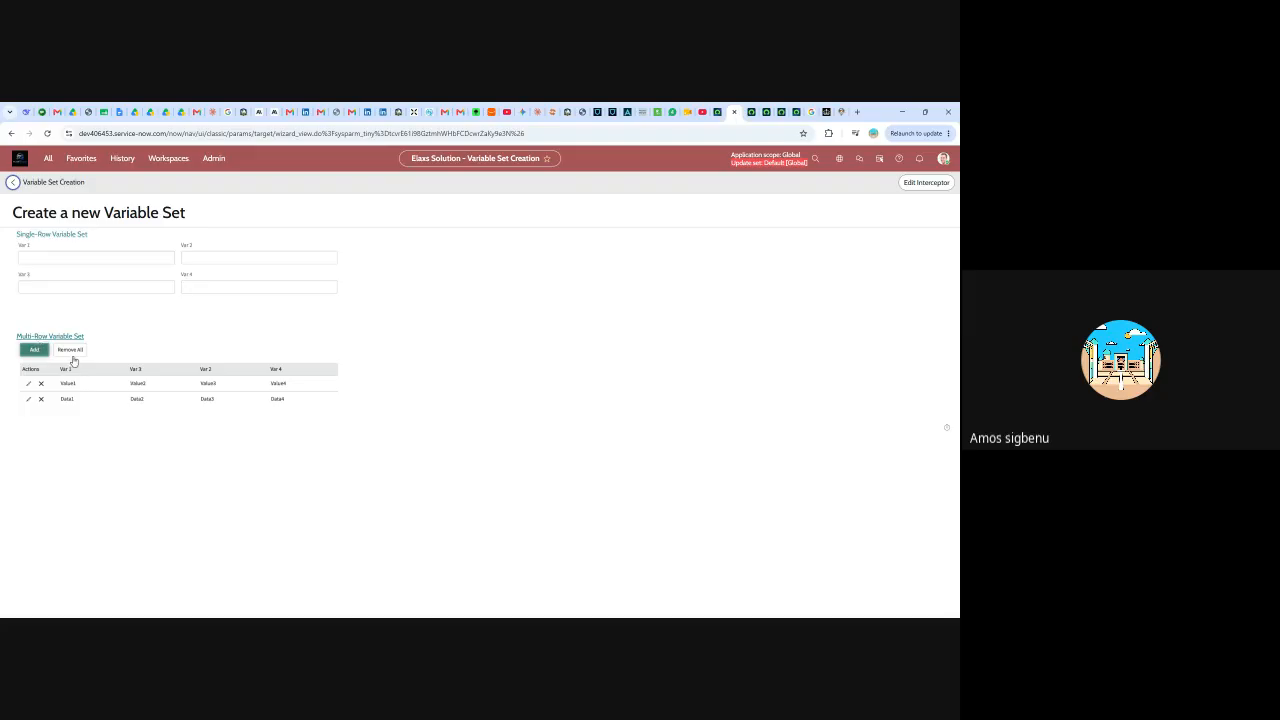
left_click(31, 351)
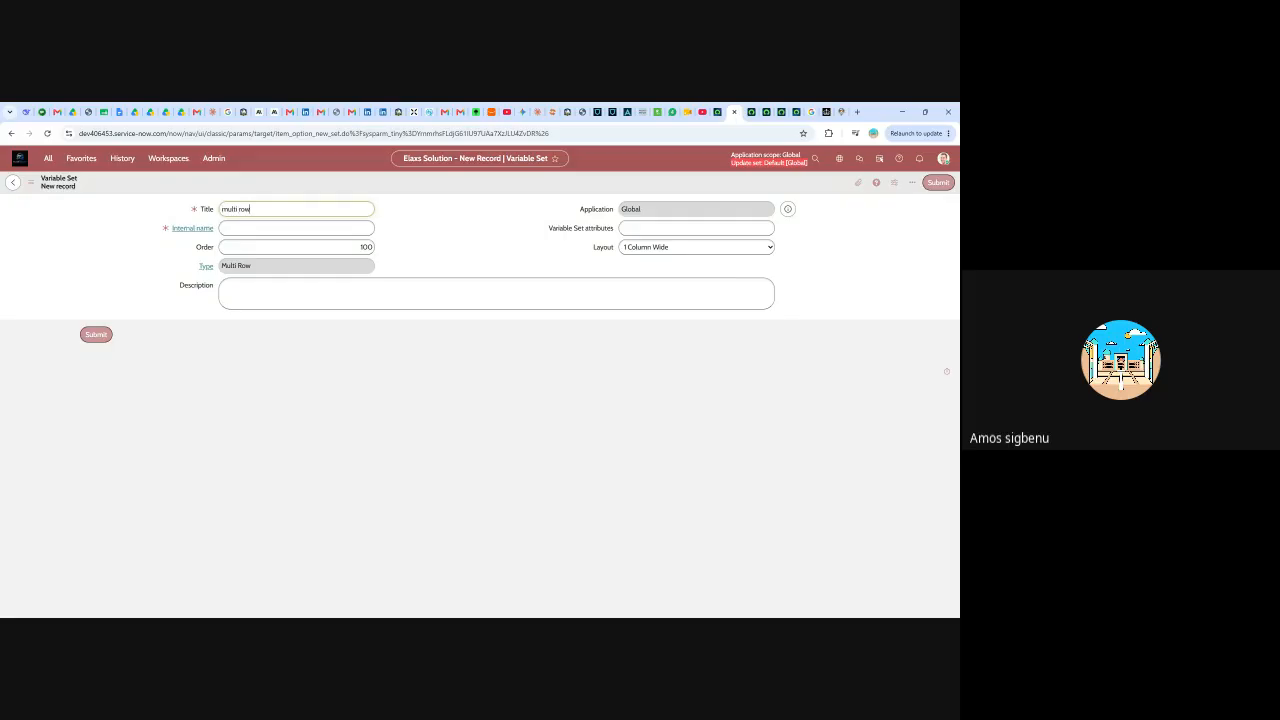
left_click(412, 225)
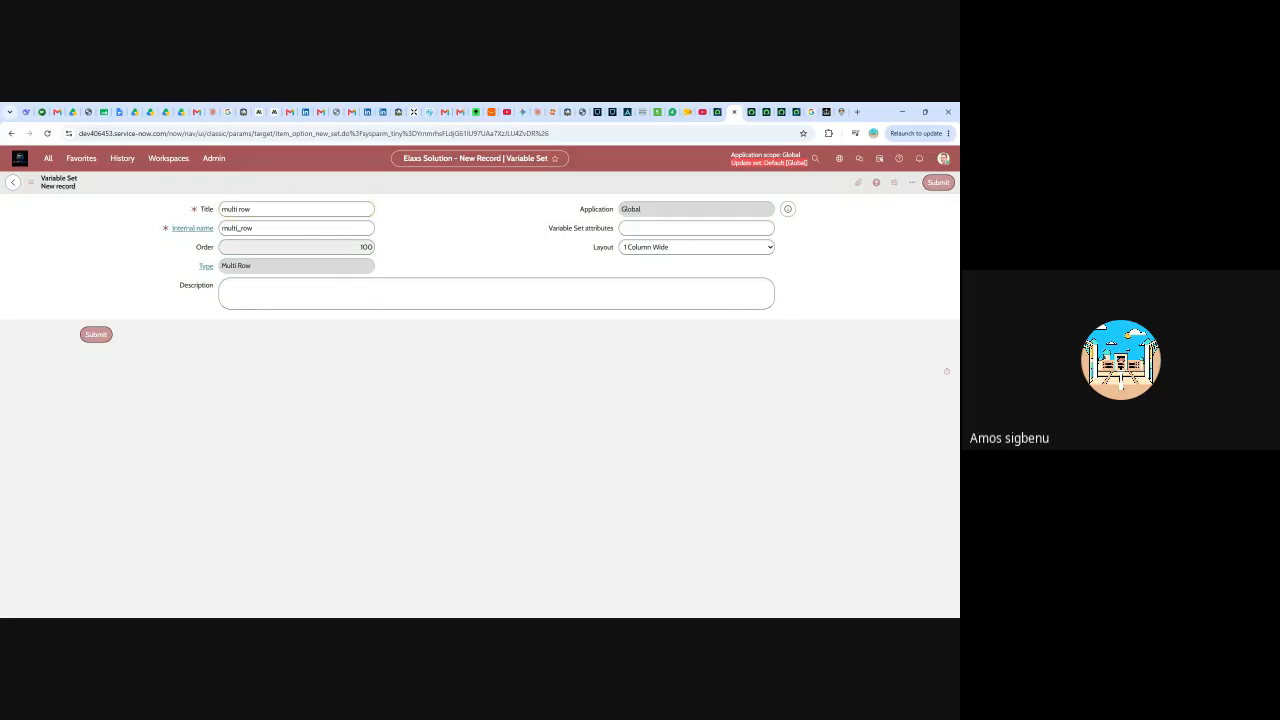
left_click(224, 287)
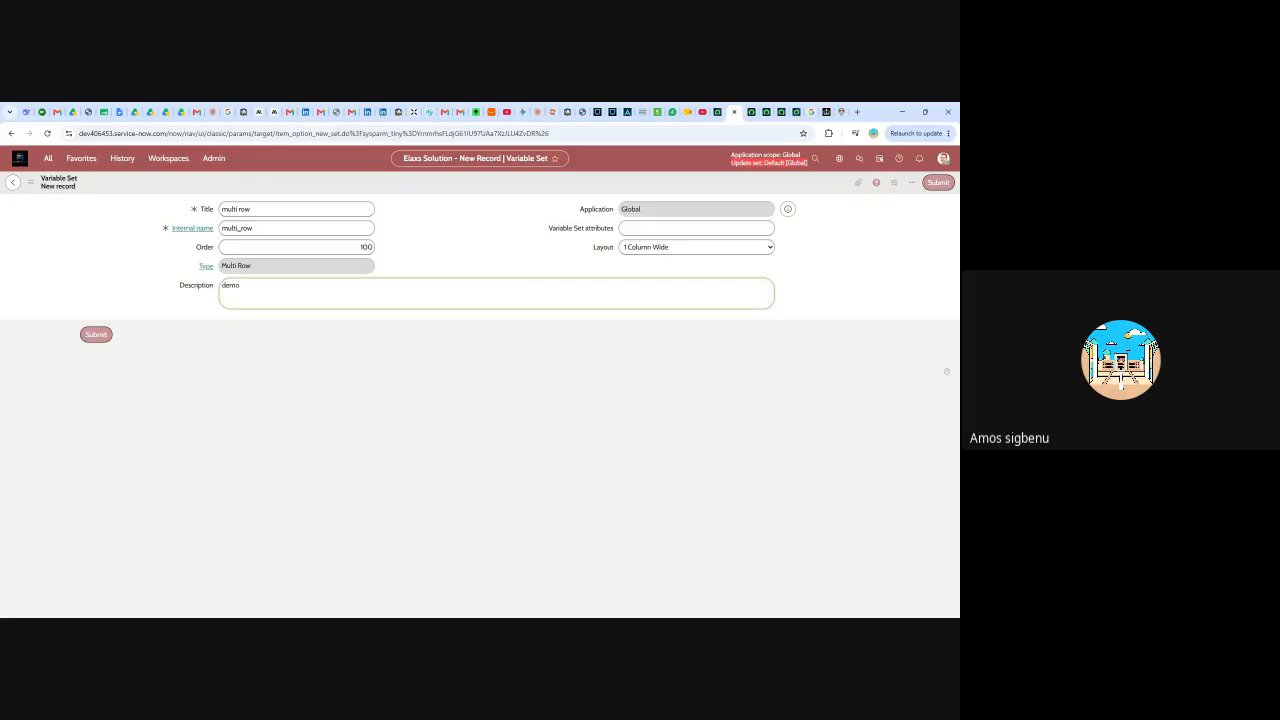
left_click(96, 336)
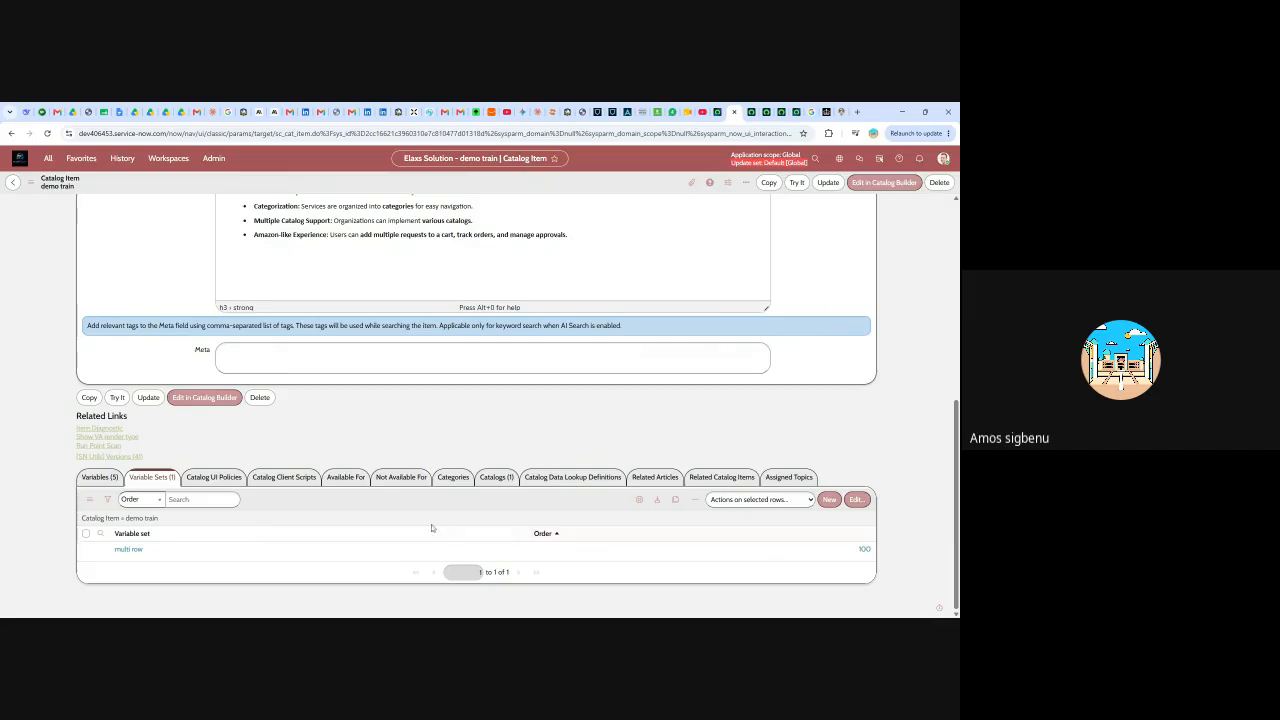
- Start a new variable in the multi row variable set with the question incident ID and type Reference
left_click(130, 550)
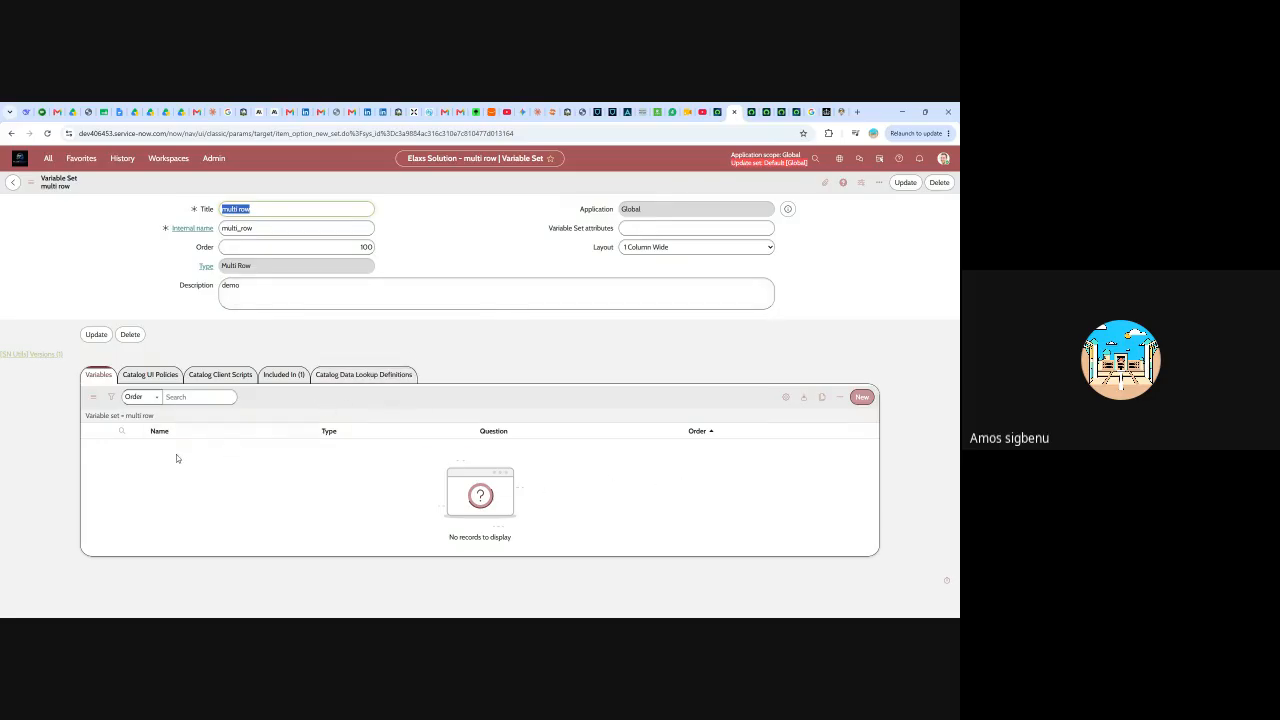
left_click(862, 398)
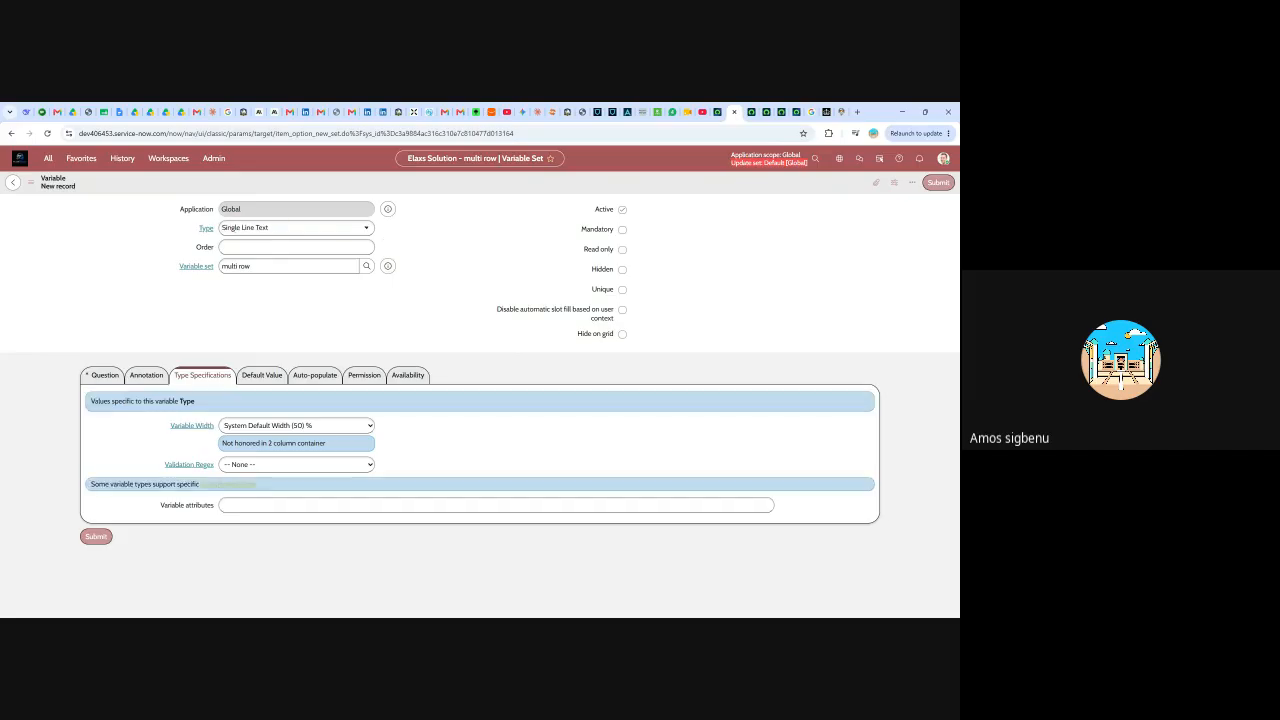
left_click(118, 376)
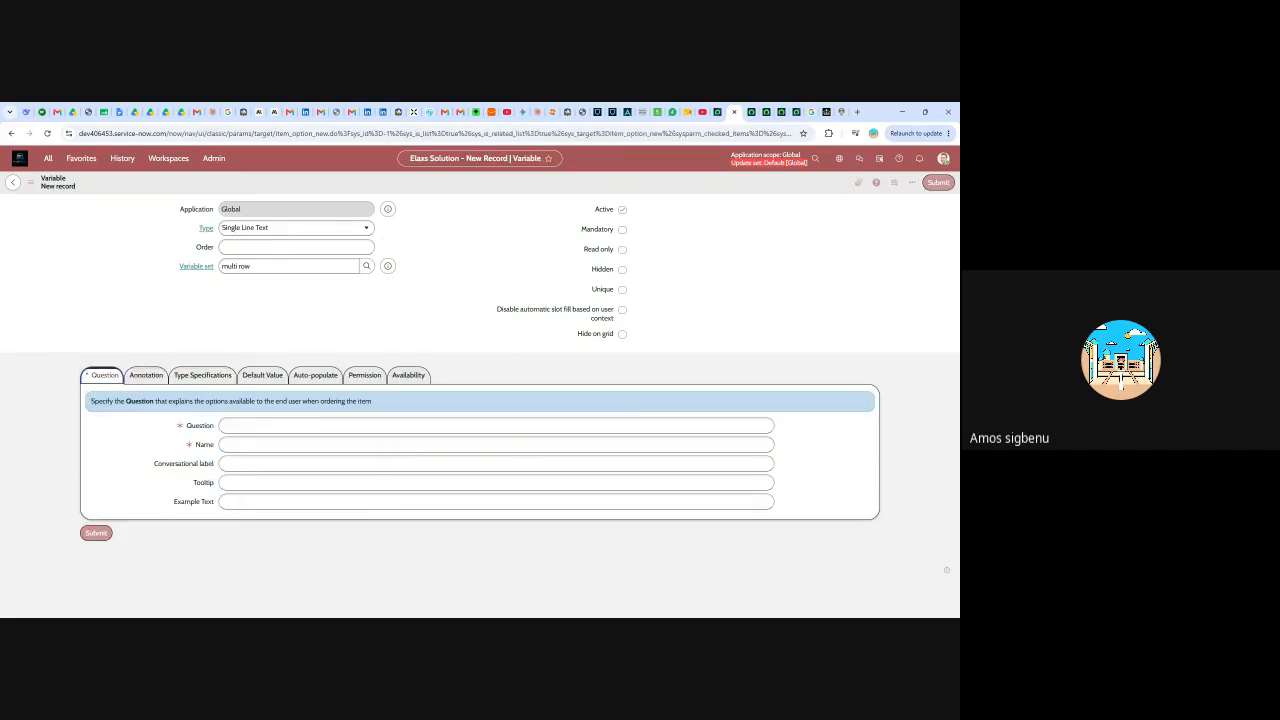
left_click(300, 425)
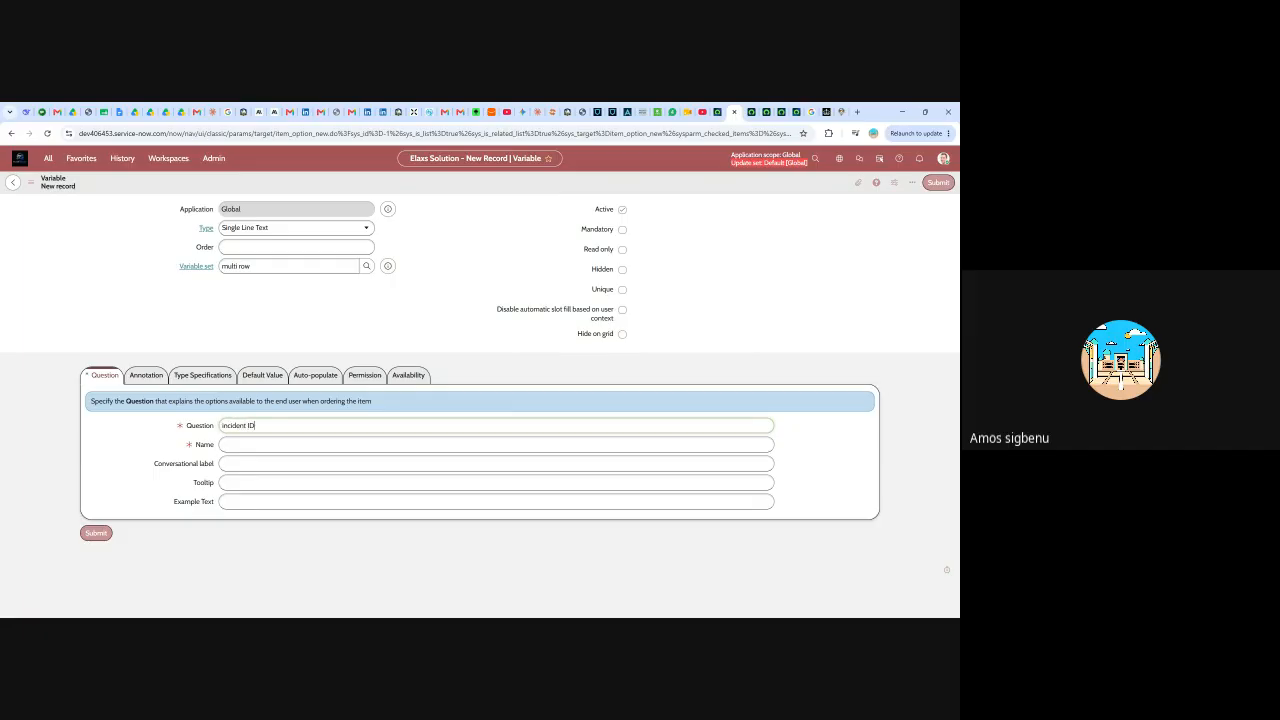
key("Tab")
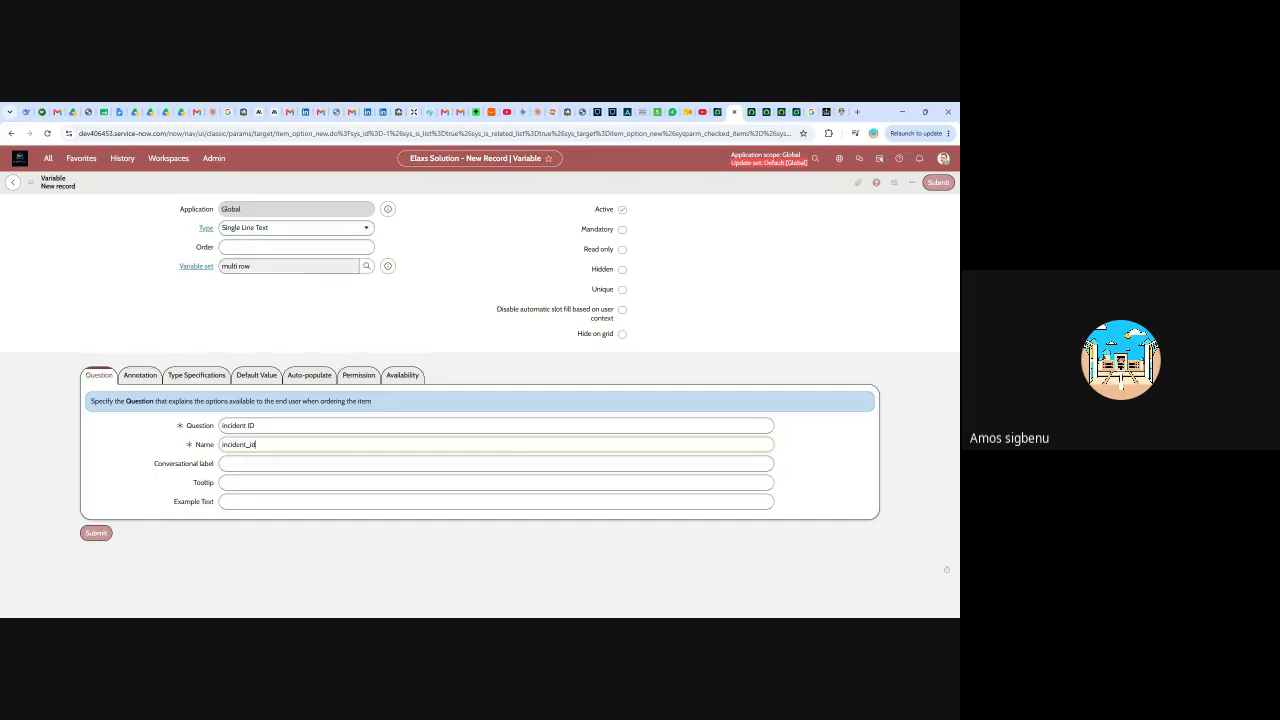
left_click(366, 228)
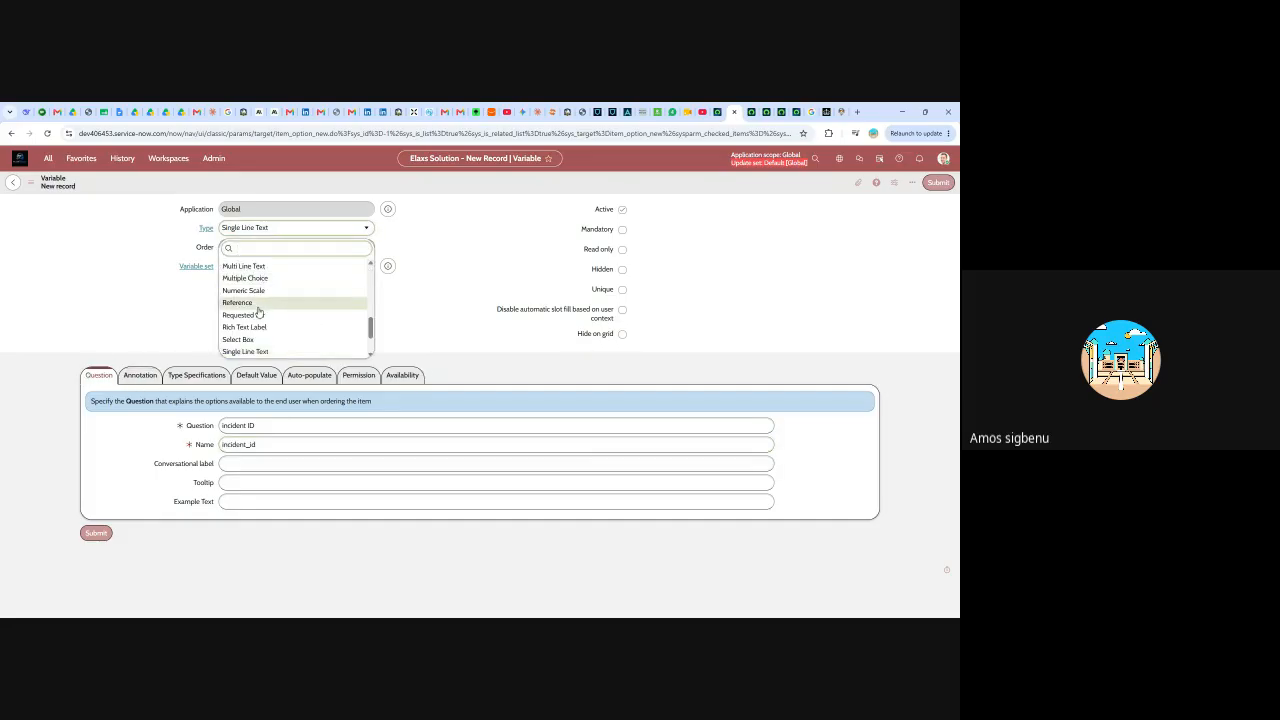
left_click(240, 304)
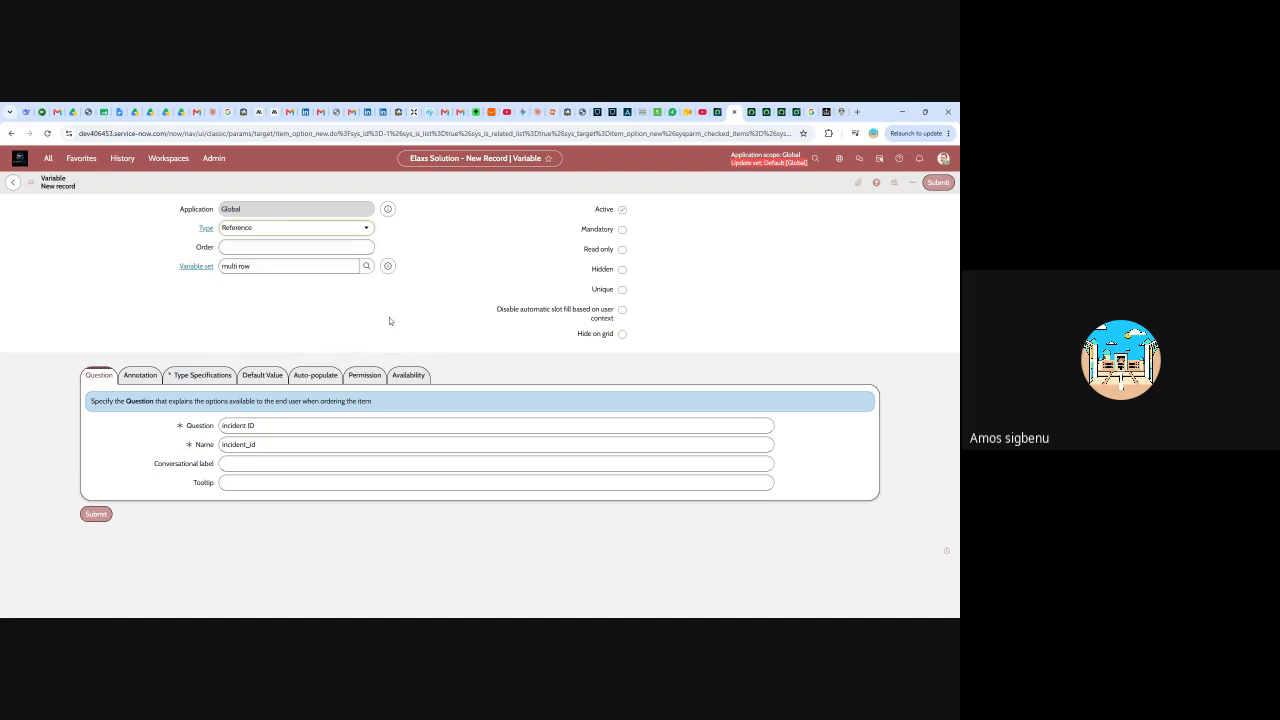
- Set the incident ID variable's reference to the Incident [incident] table and submit the variable
left_click(199, 376)
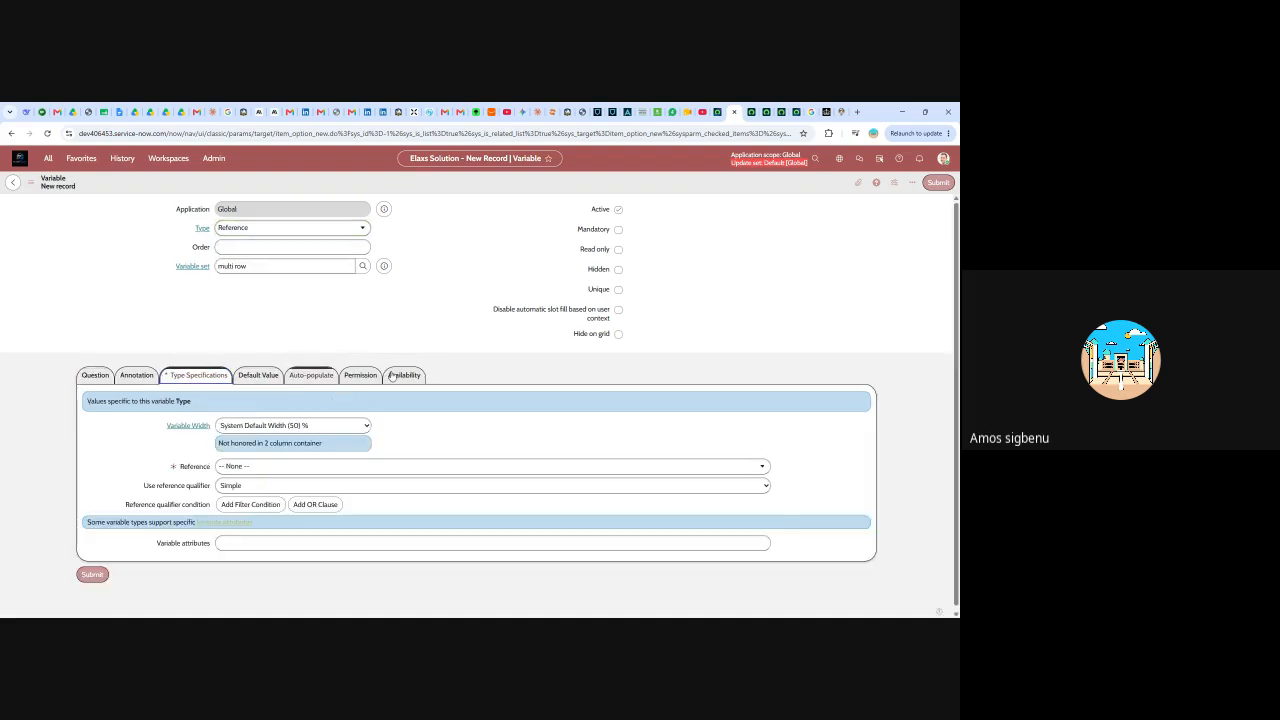
left_click(286, 464)
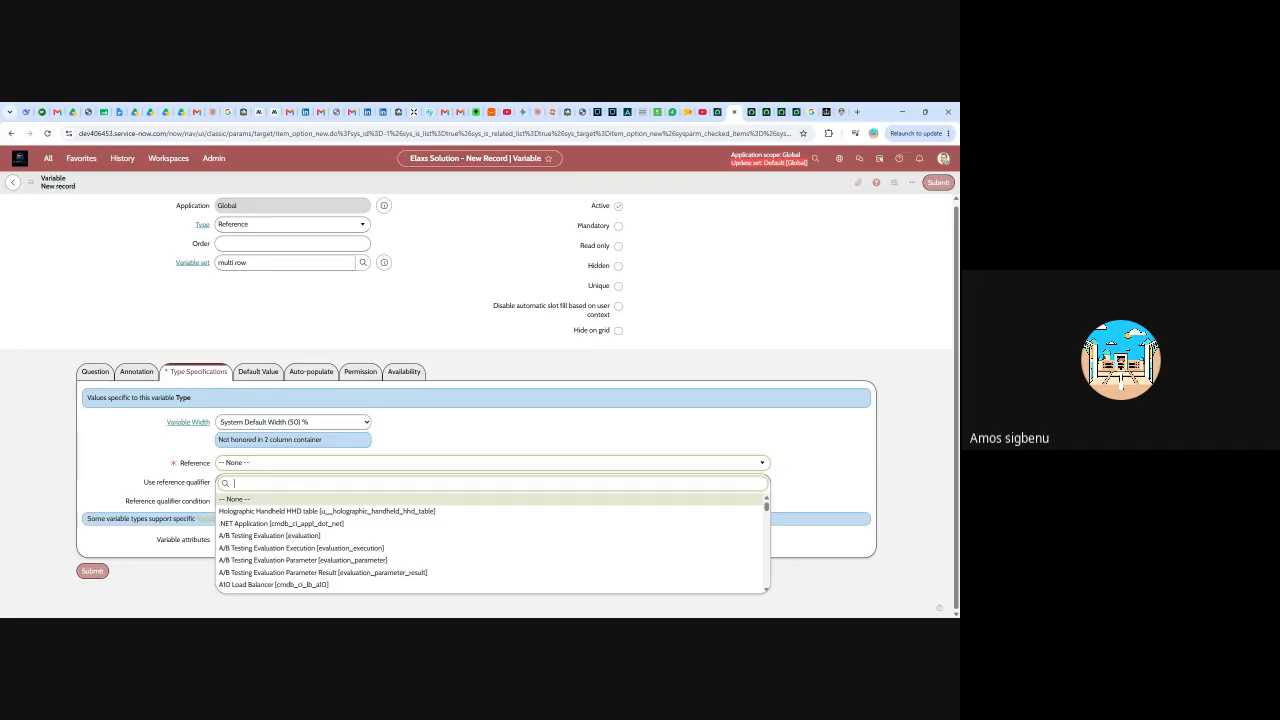
type("incied")
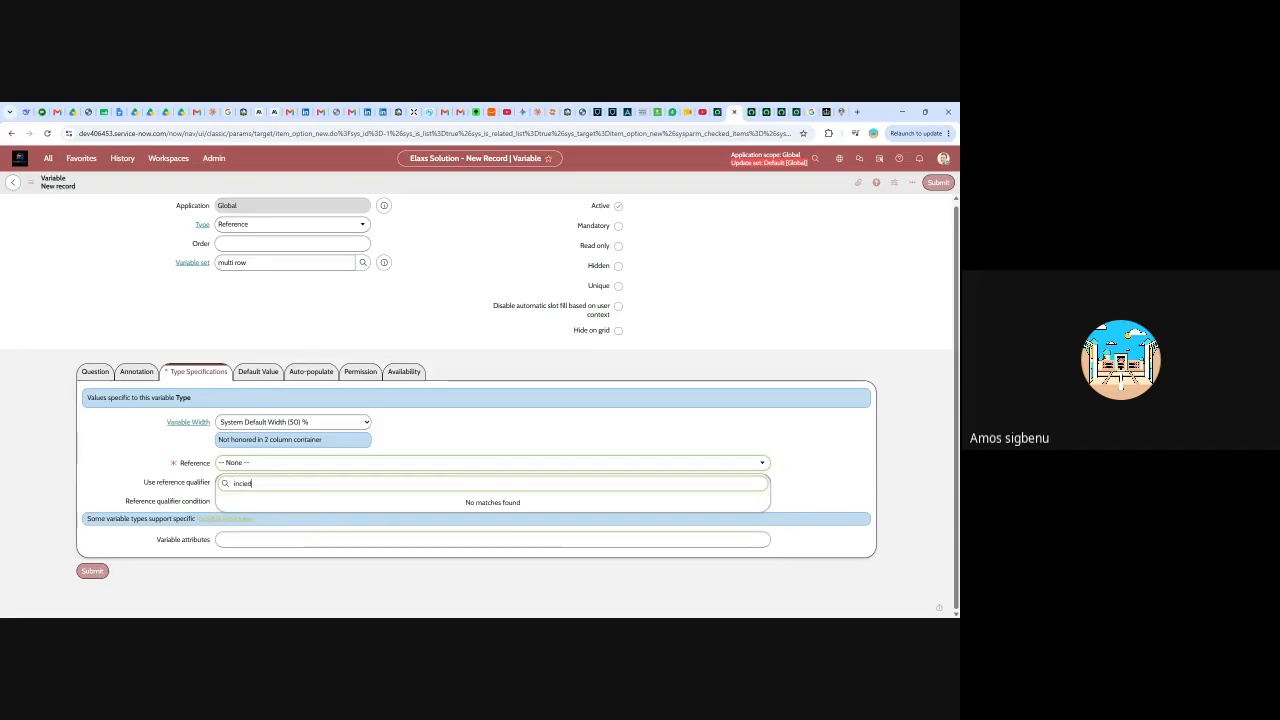
type("ant")
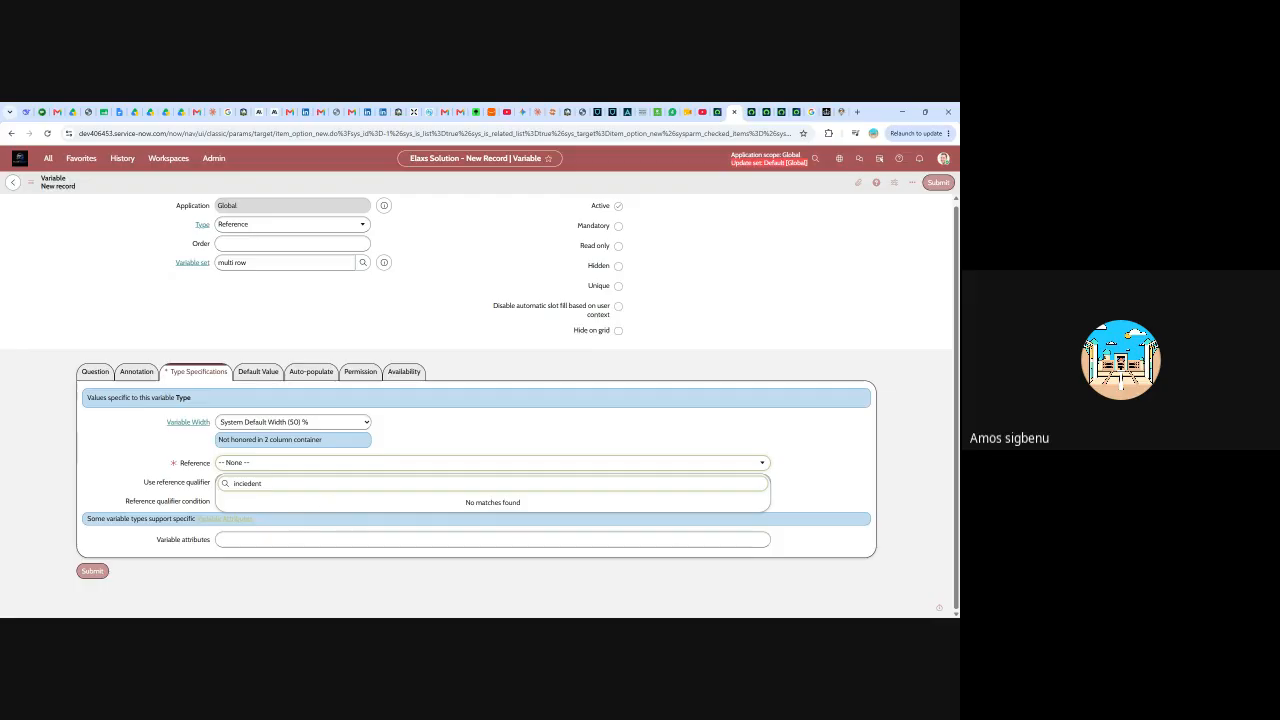
left_click(251, 464)
left_click(260, 467)
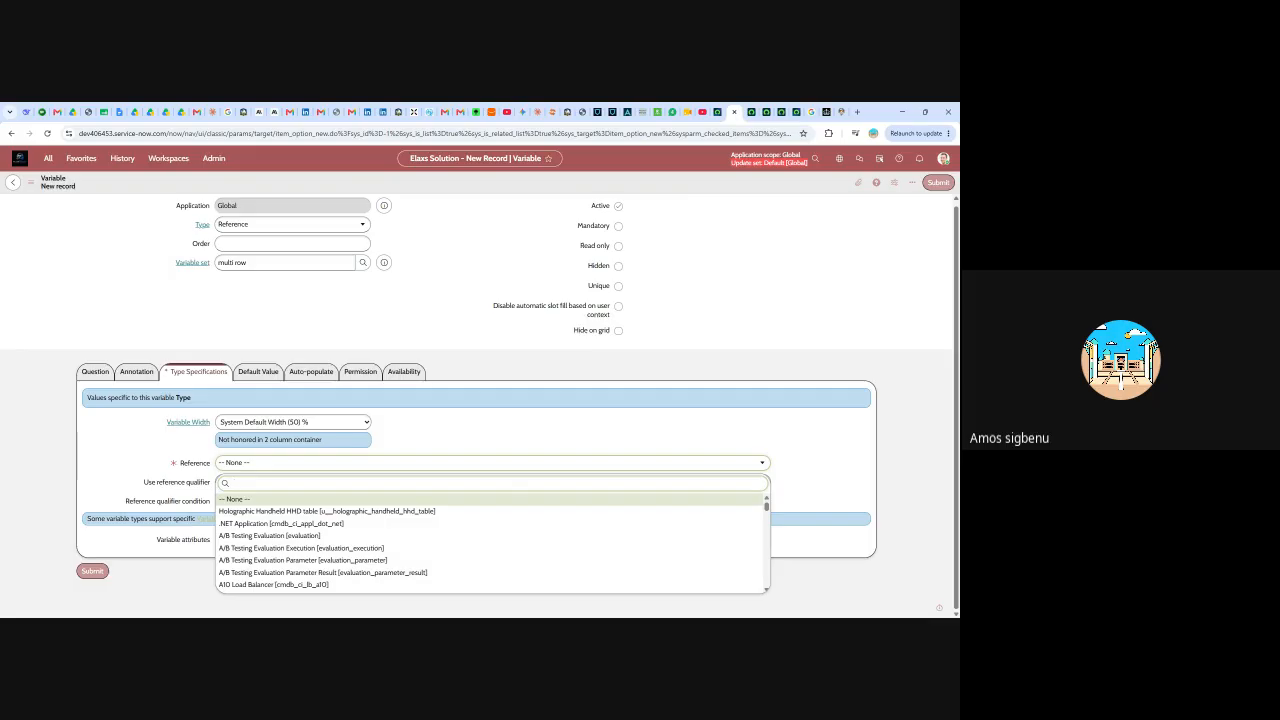
type("inciden")
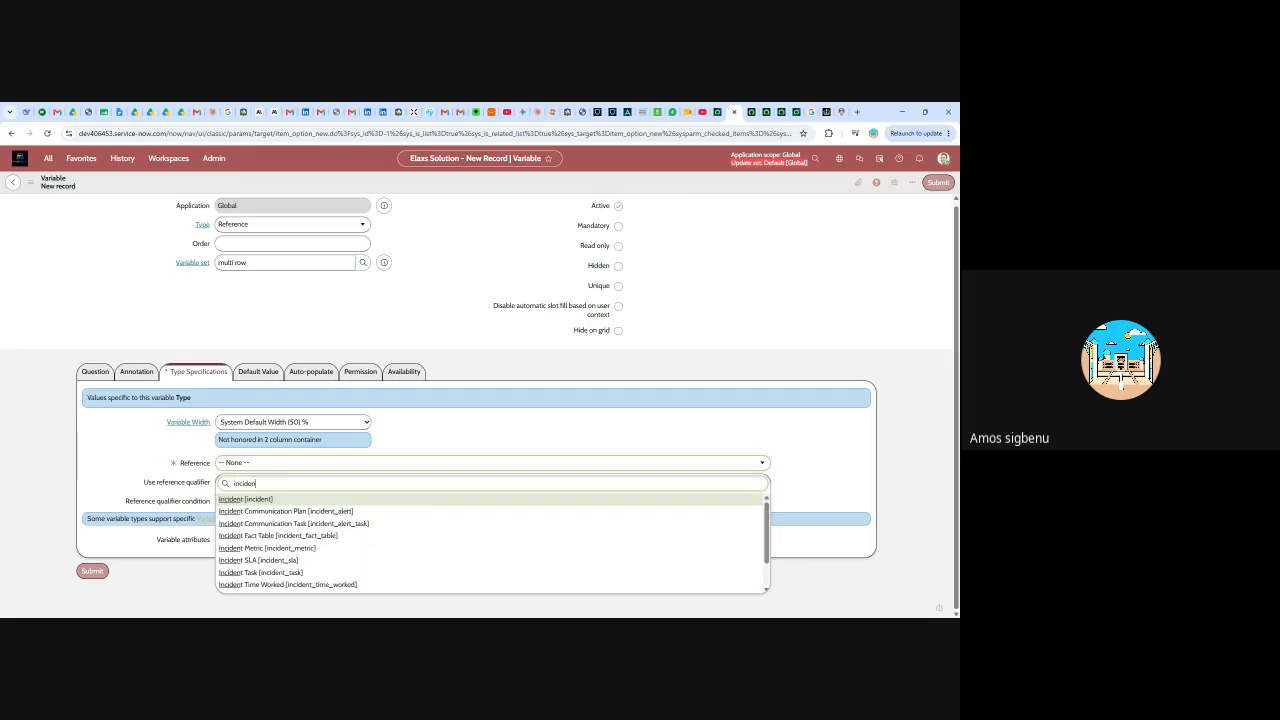
key("Return")
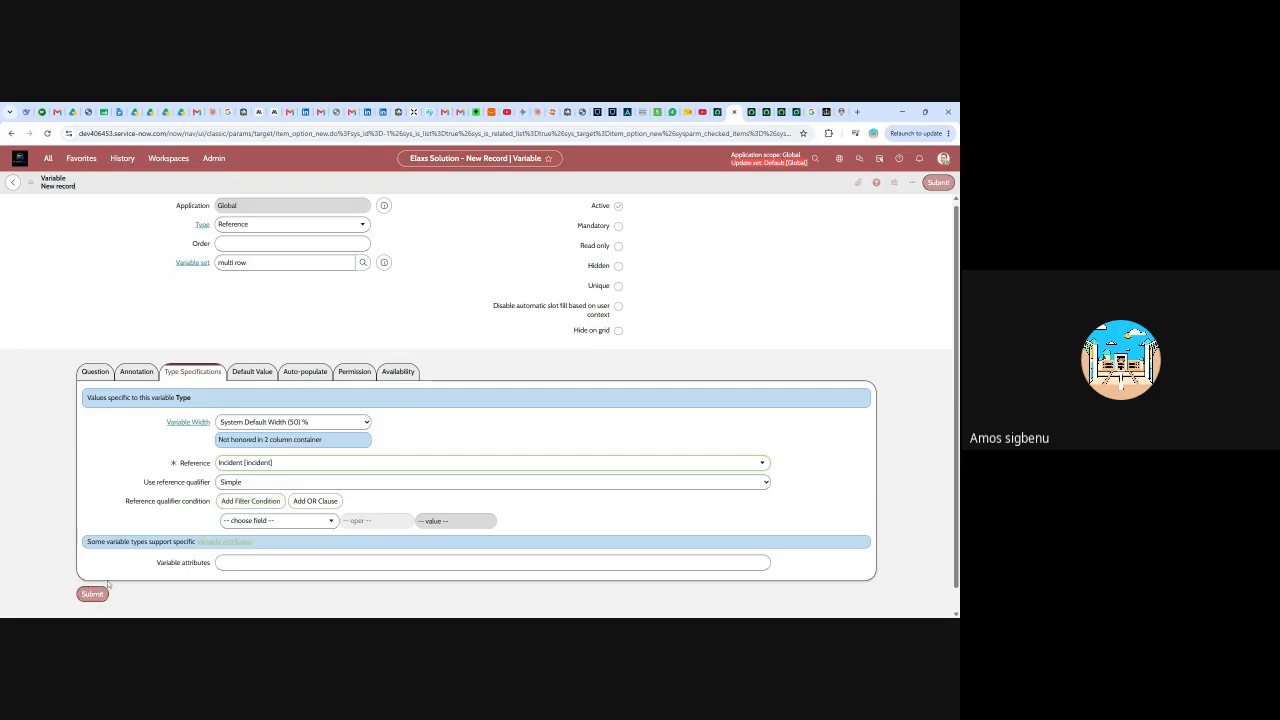
left_click(90, 595)
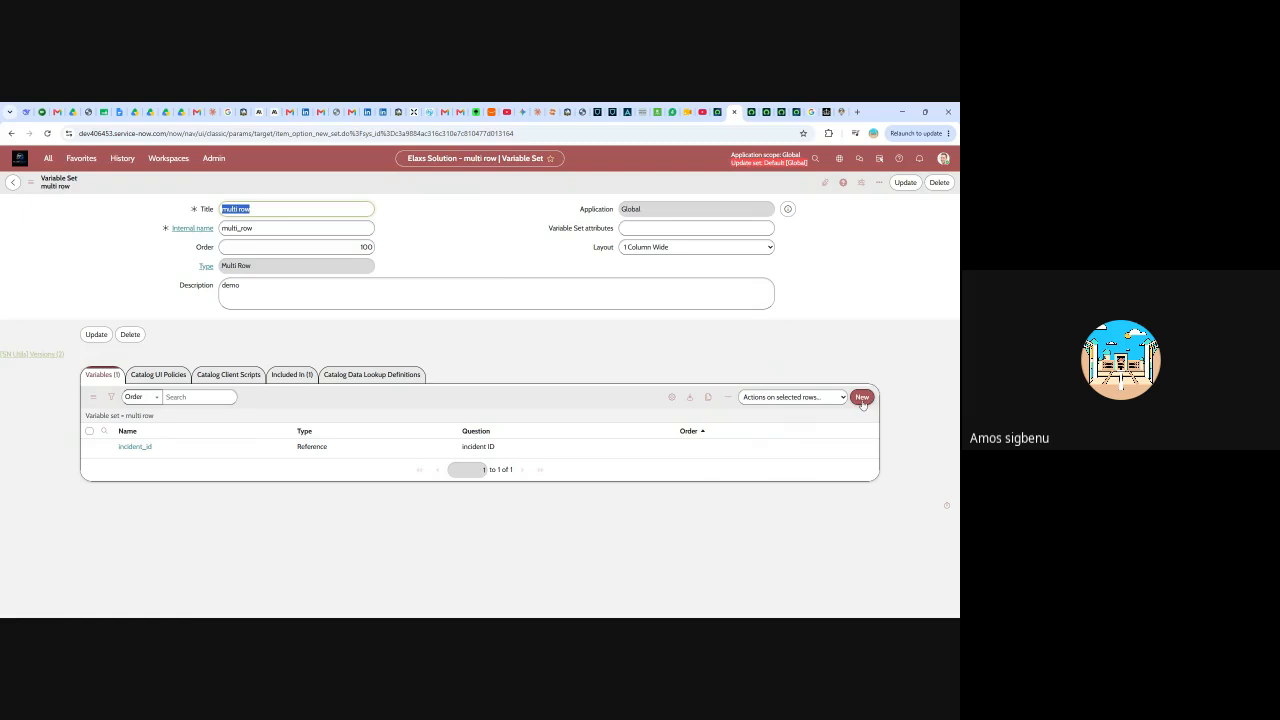
- Add a Select Box variable with the question for active user to the multi row set and save the variable set
left_click(863, 400)
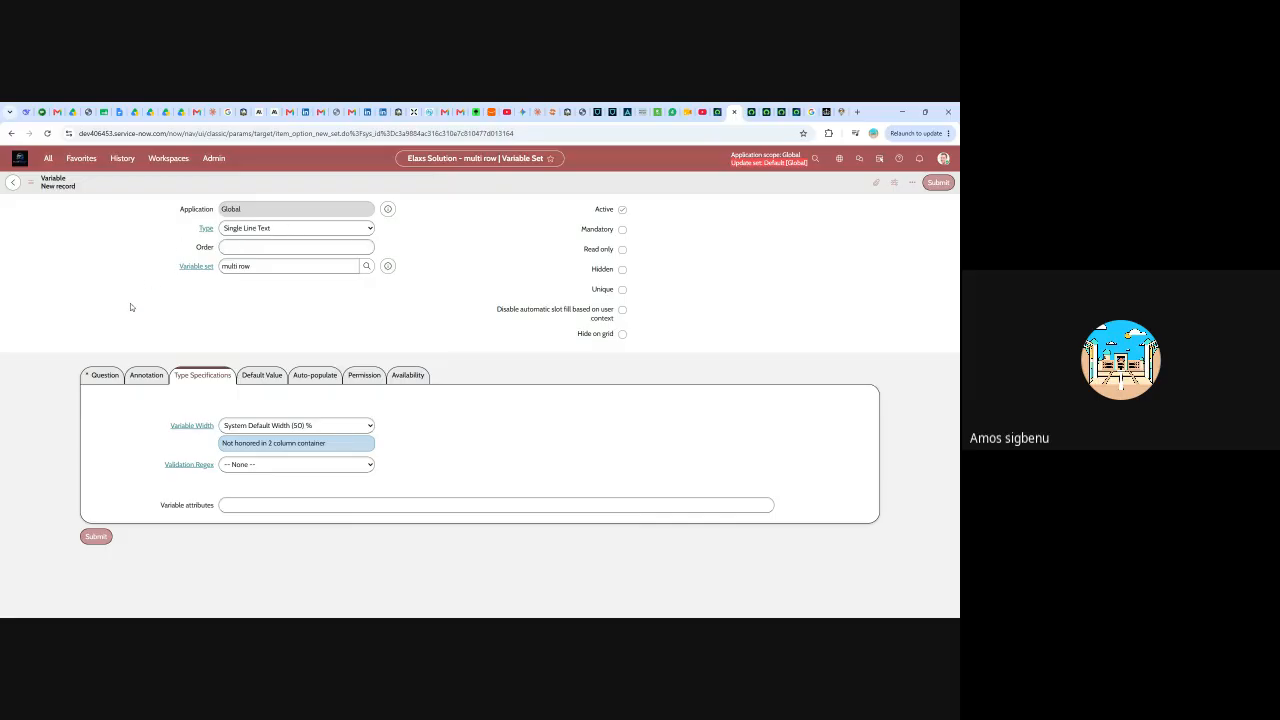
left_click(104, 377)
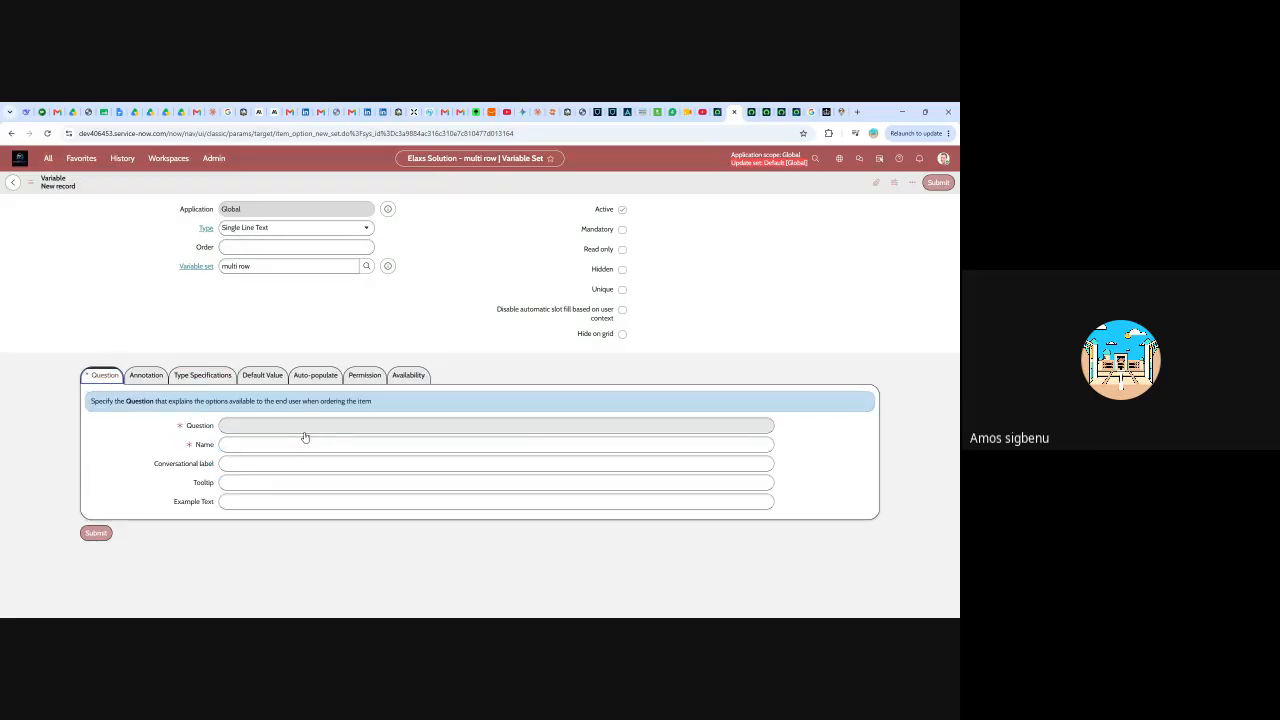
left_click(365, 233)
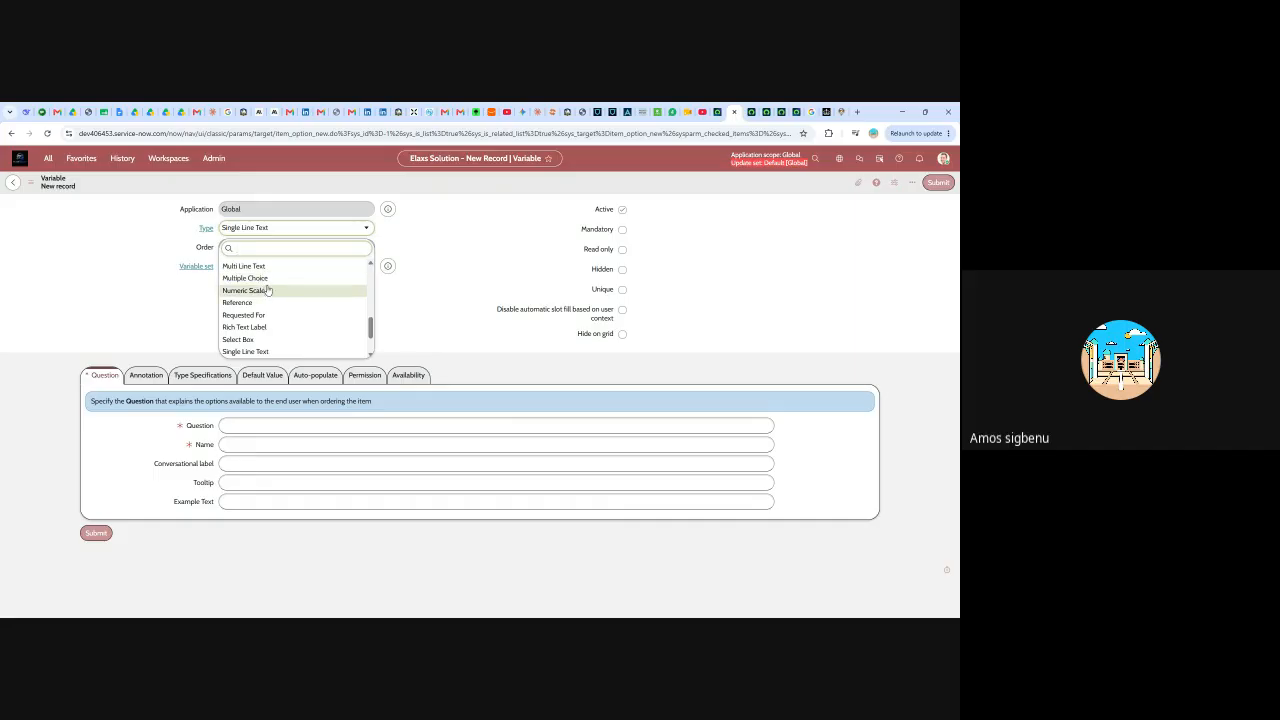
left_click(243, 341)
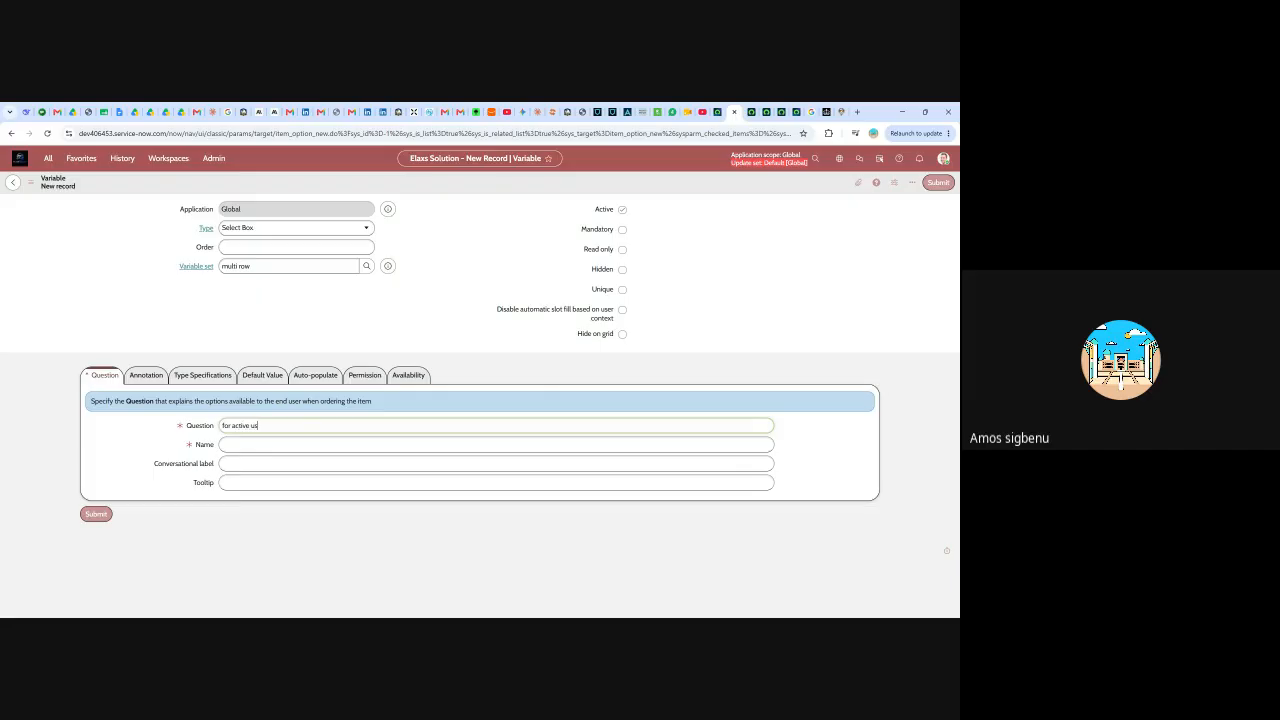
key("Tab")
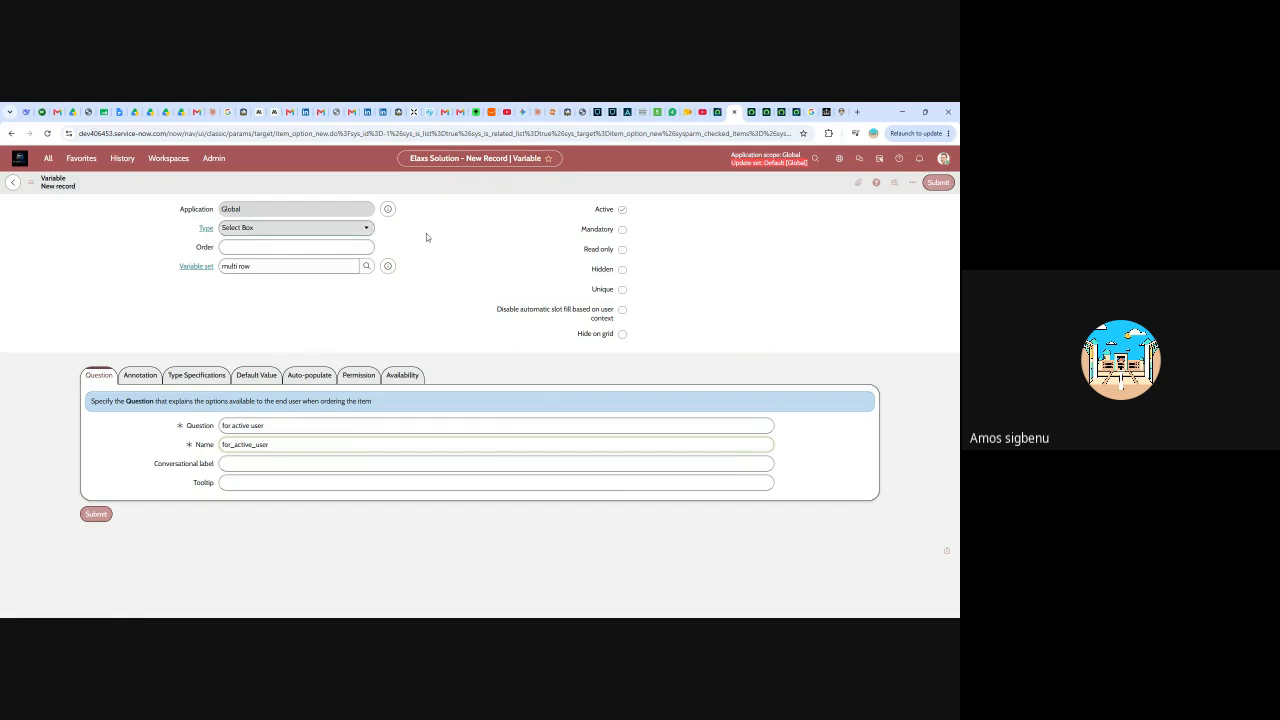
left_click(937, 183)
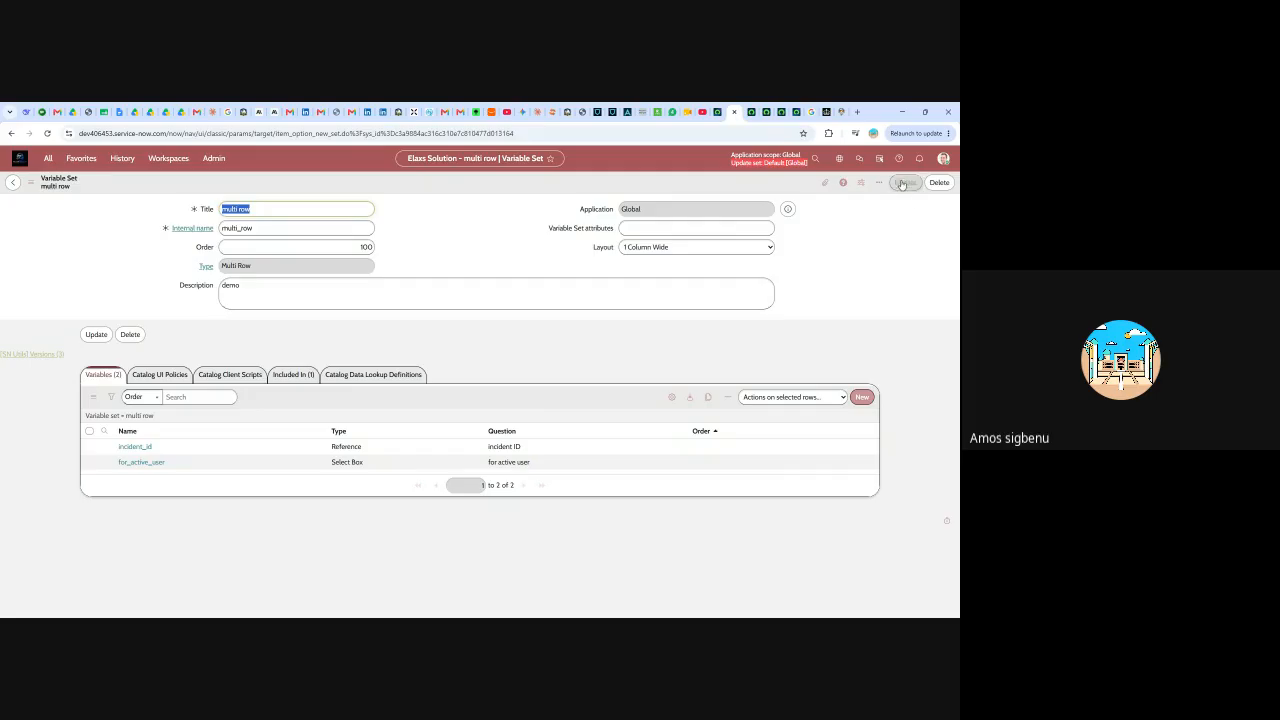
left_click(903, 183)
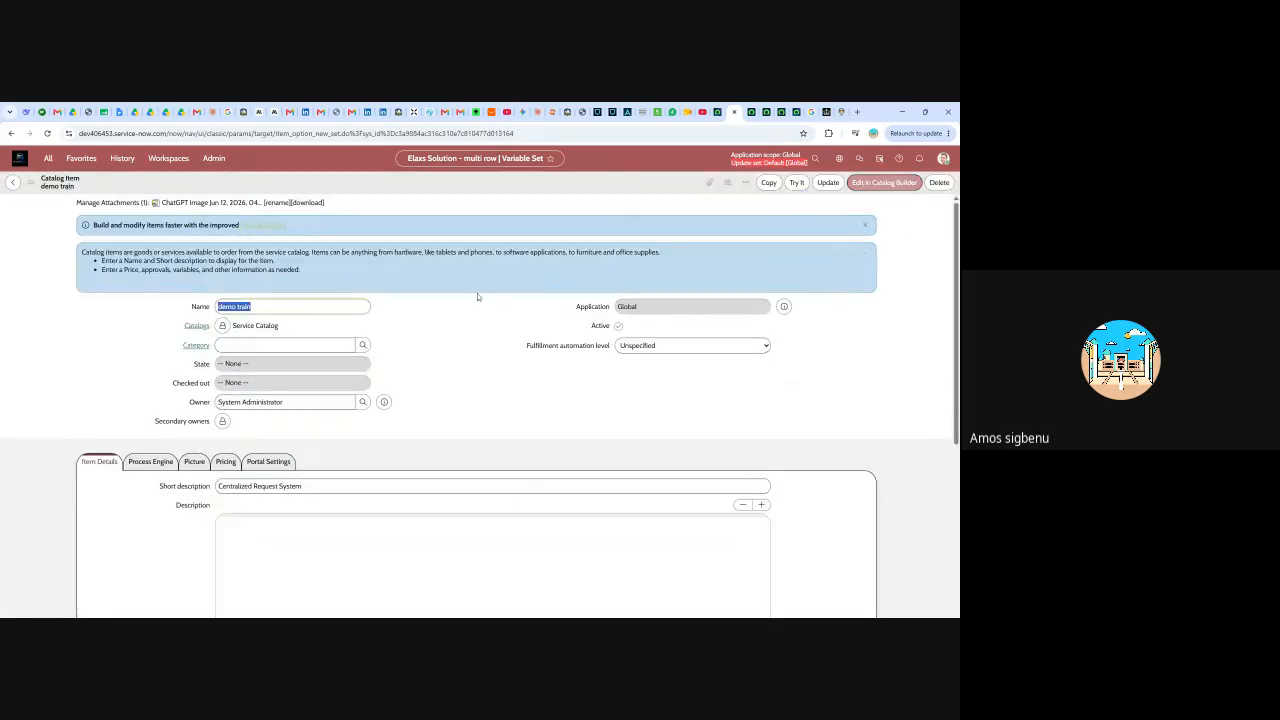
scroll(371, 410, "down", 5)
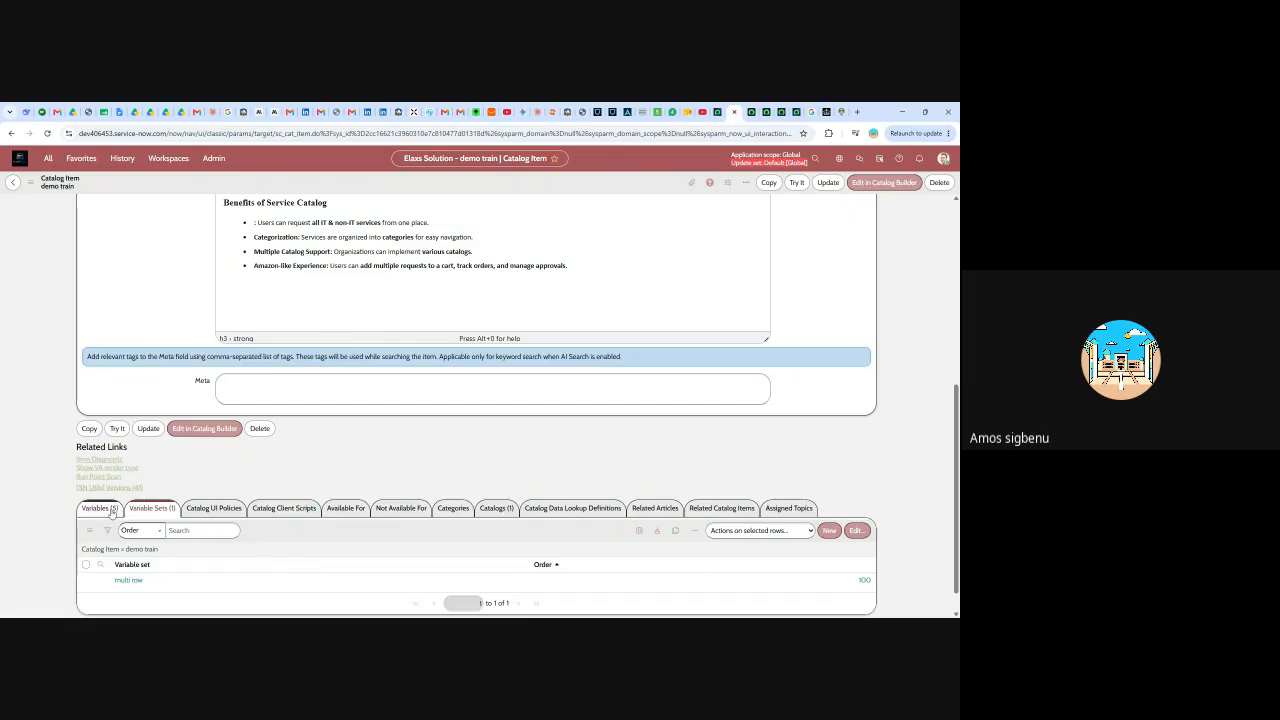
- Update the demo train catalog item from its variables list and open its order form for testing
left_click(100, 509)
scroll(205, 448, "down", 2)
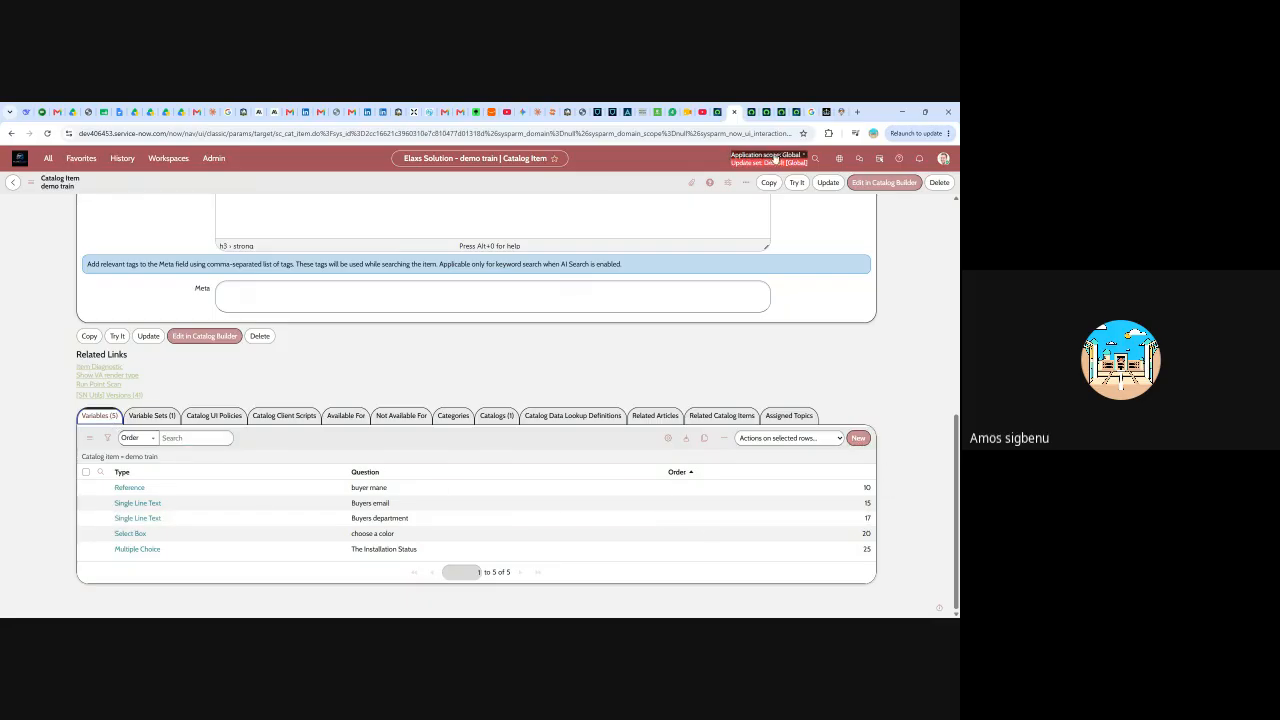
left_click(822, 186)
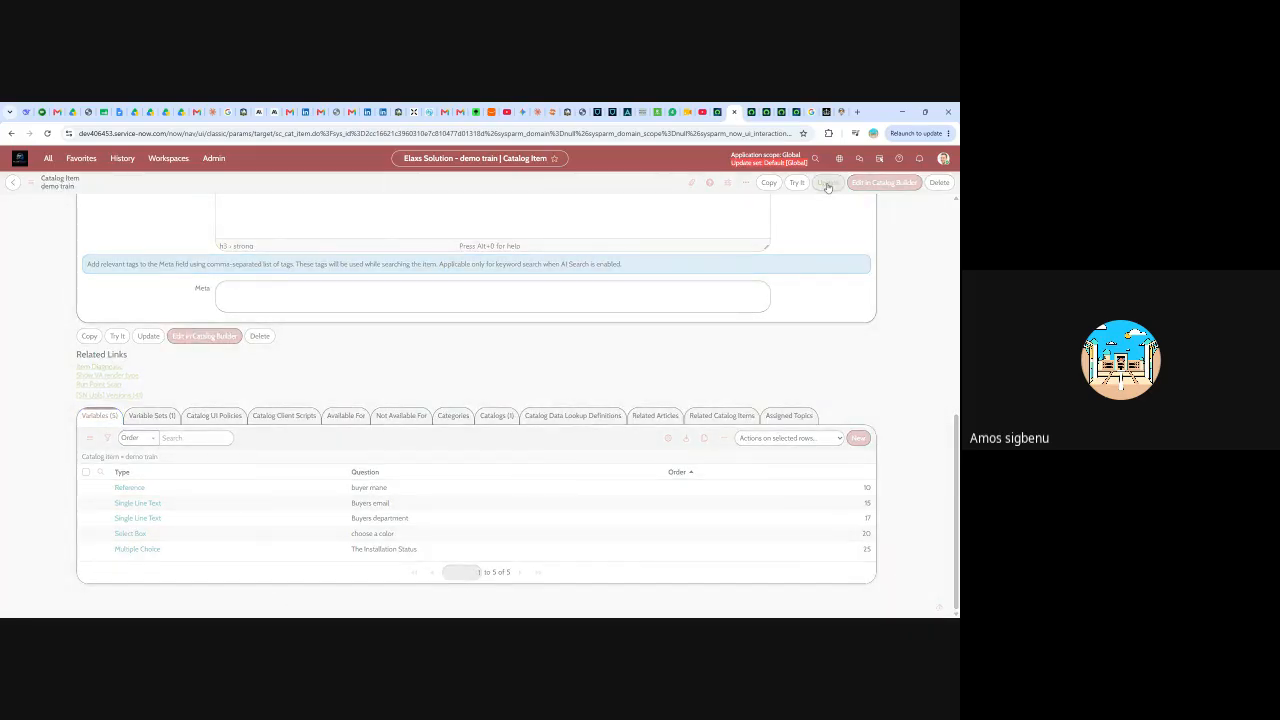
scroll(222, 376, "down", 1)
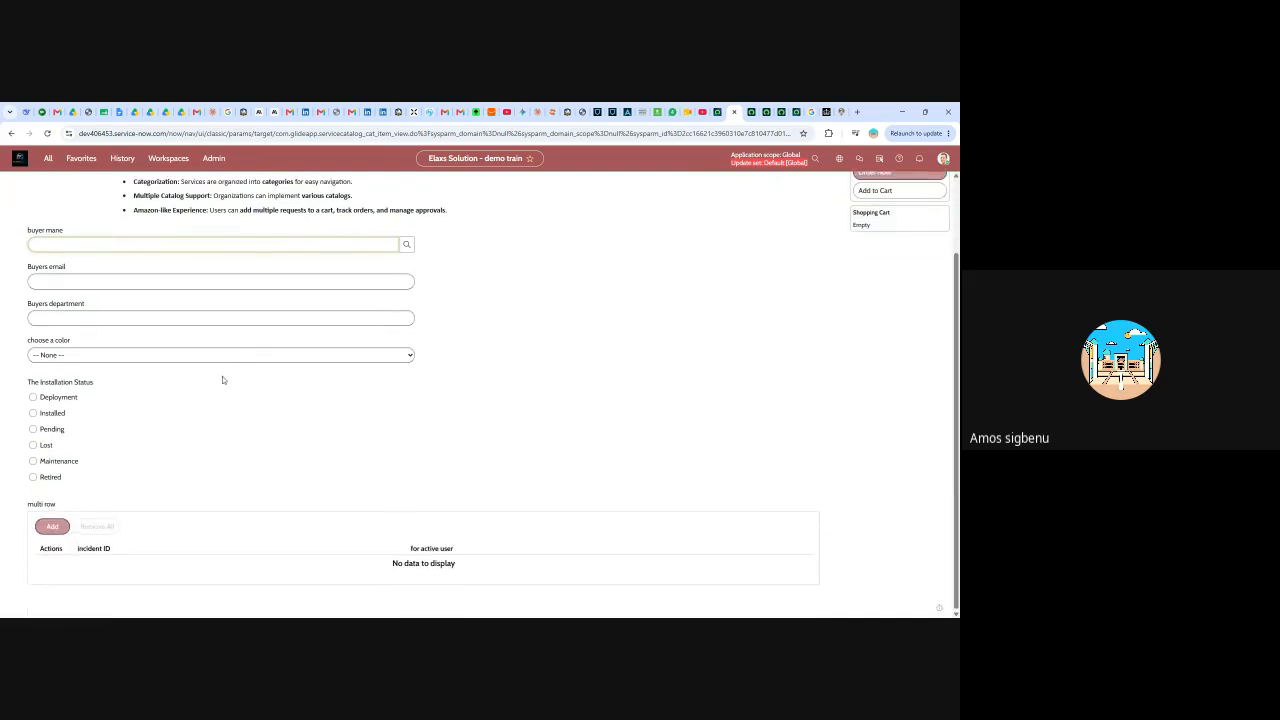
left_click(54, 531)
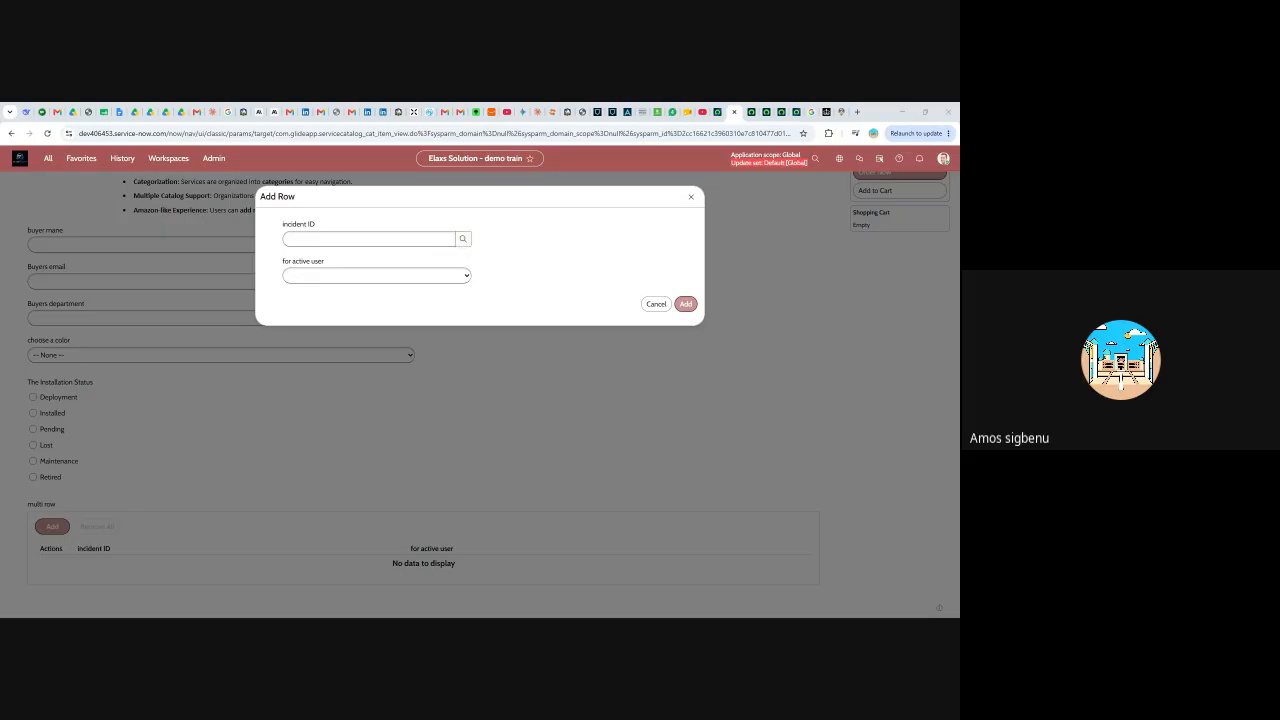
type("INC0009009")
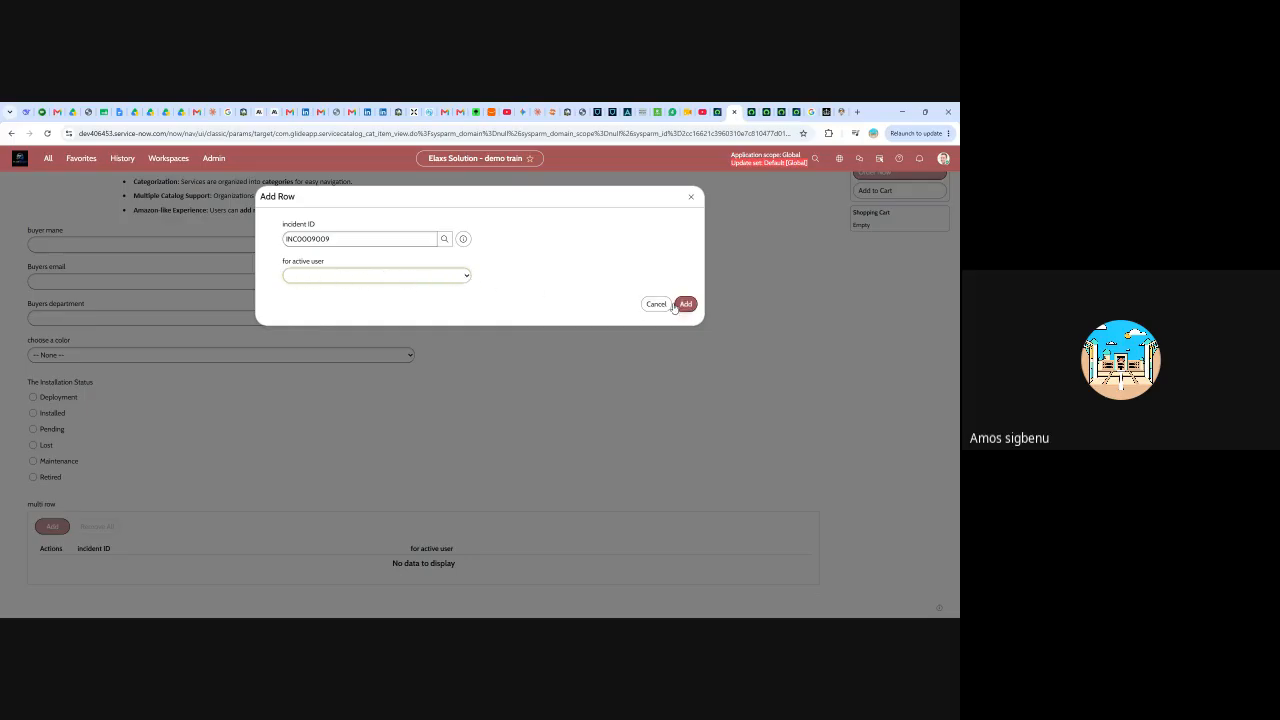
left_click(656, 303)
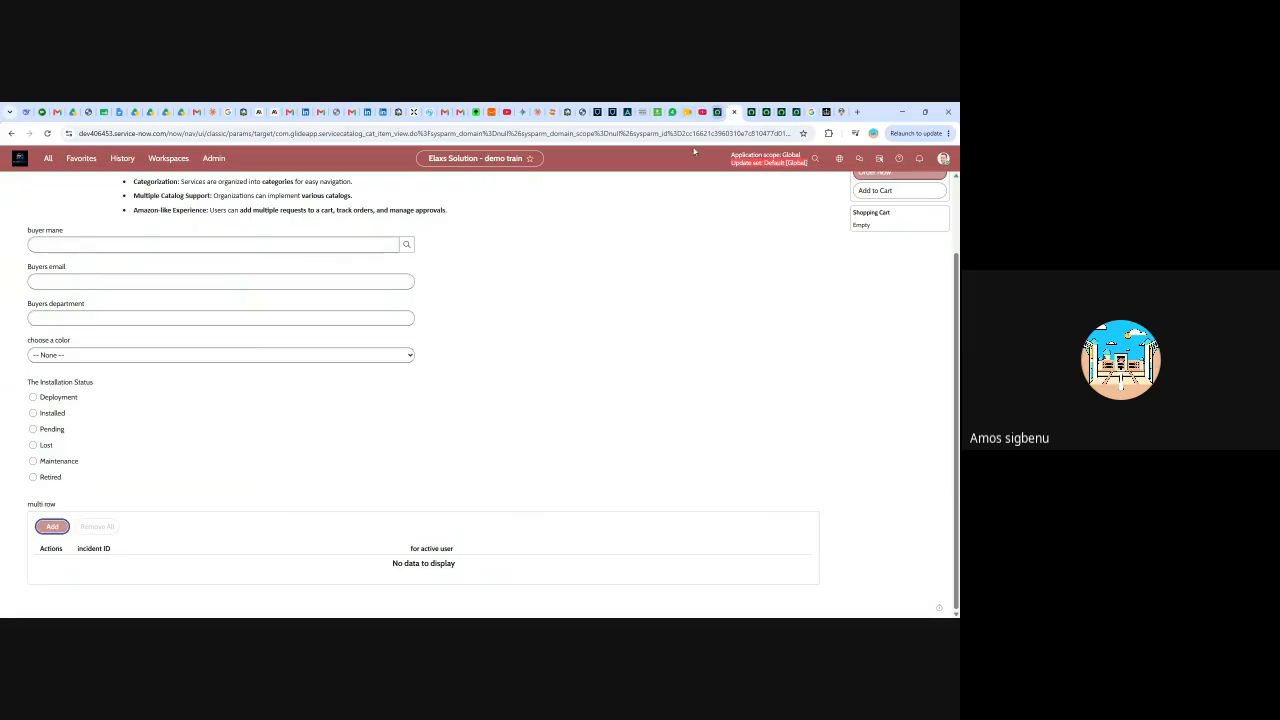
- Return to the demo train catalog item record and open its multi row variable set
scroll(177, 354, "up", 2)
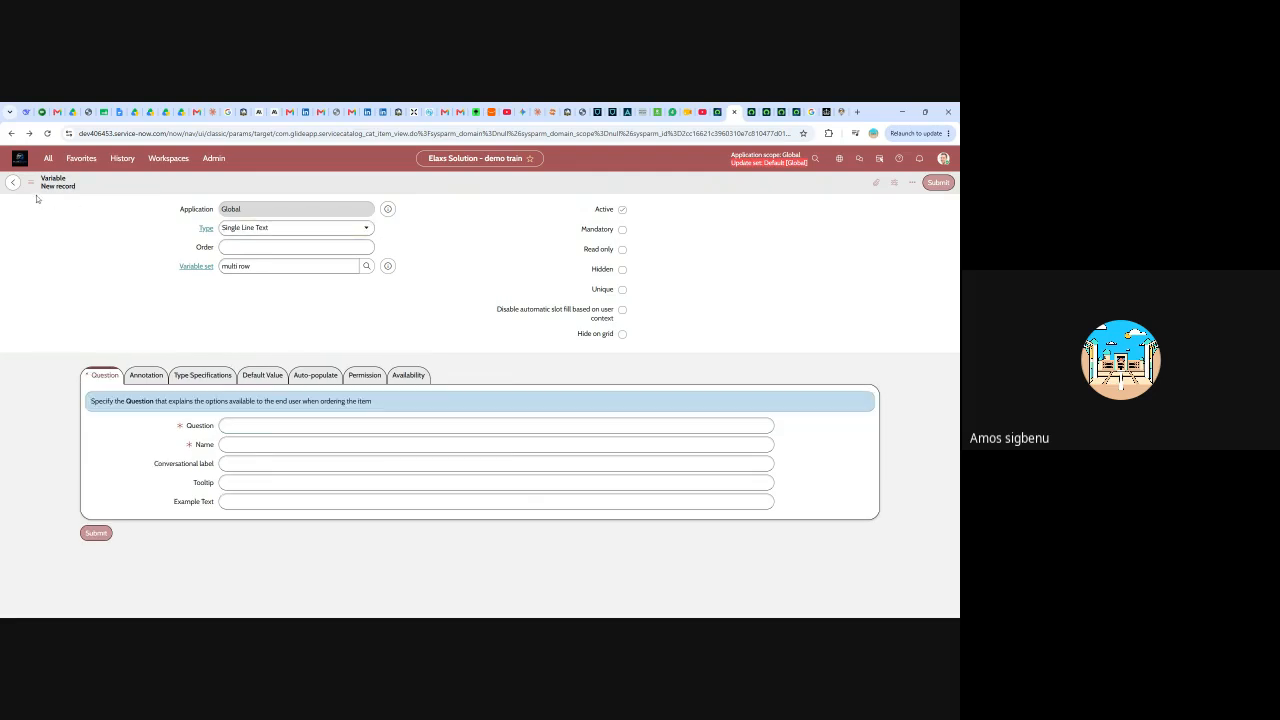
left_click(122, 159)
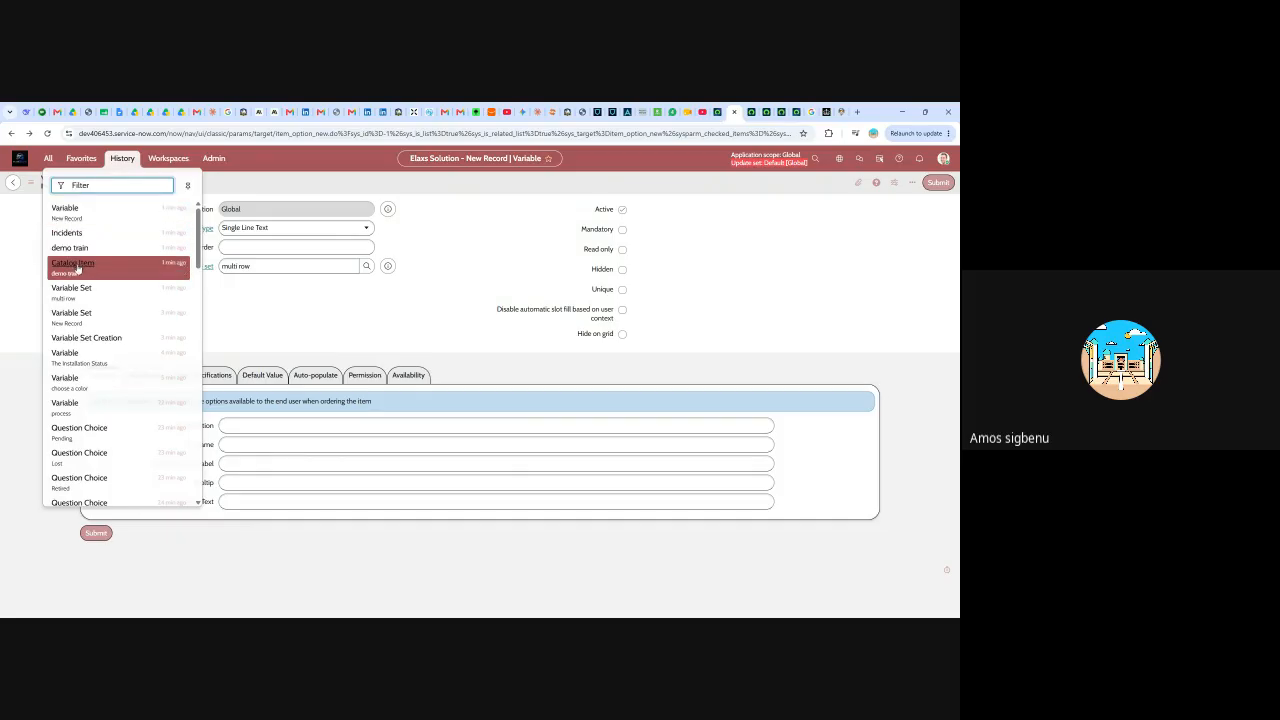
left_click(77, 266)
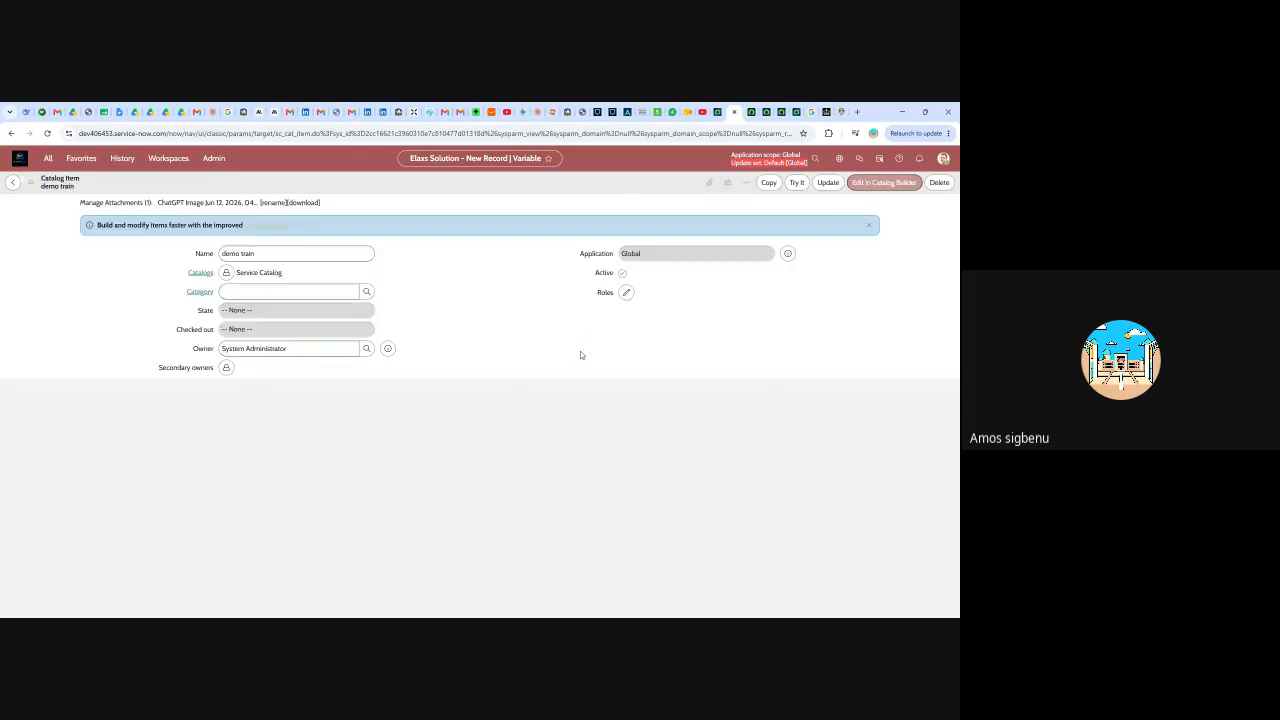
scroll(333, 404, "down", 4)
scroll(150, 450, "down", 3)
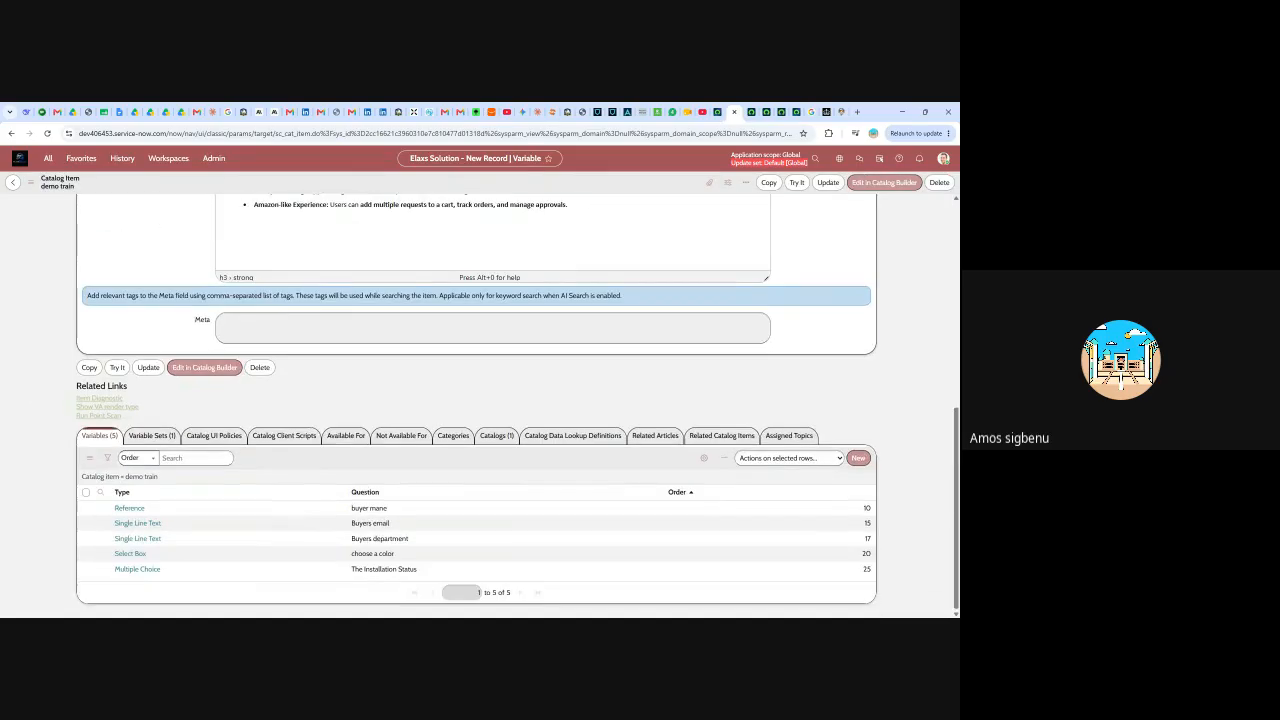
left_click(150, 447)
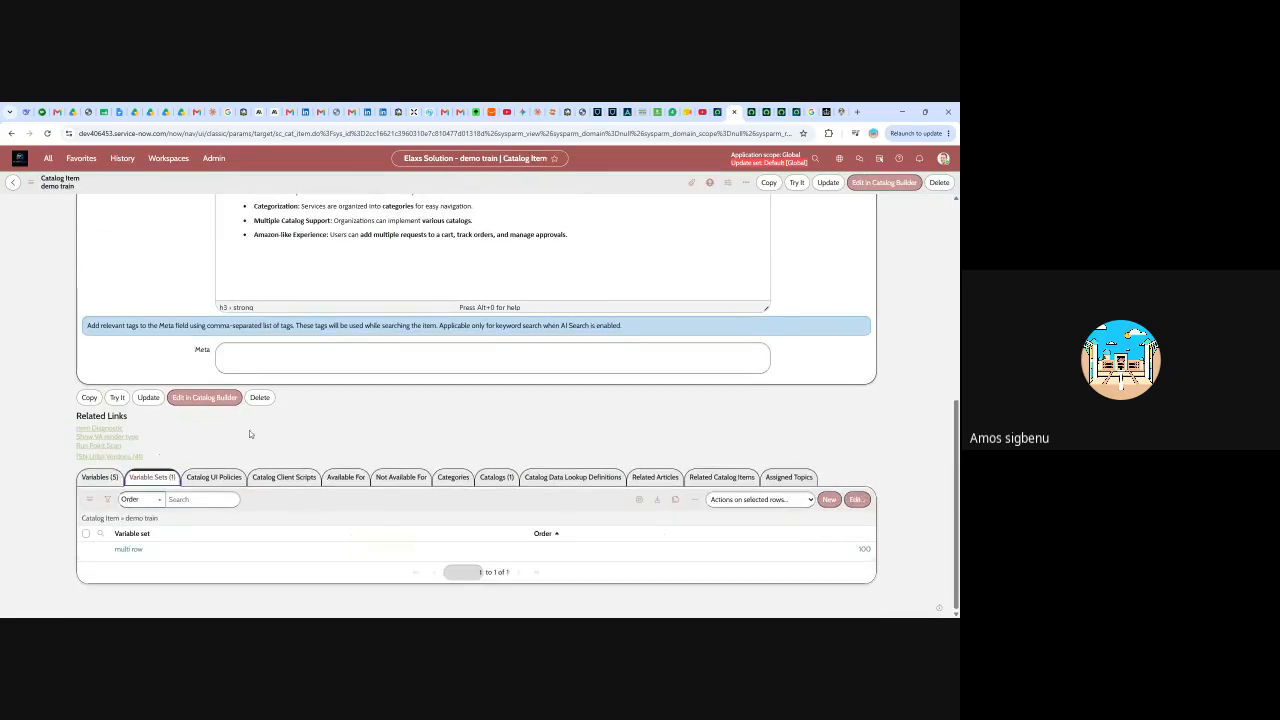
left_click(131, 550)
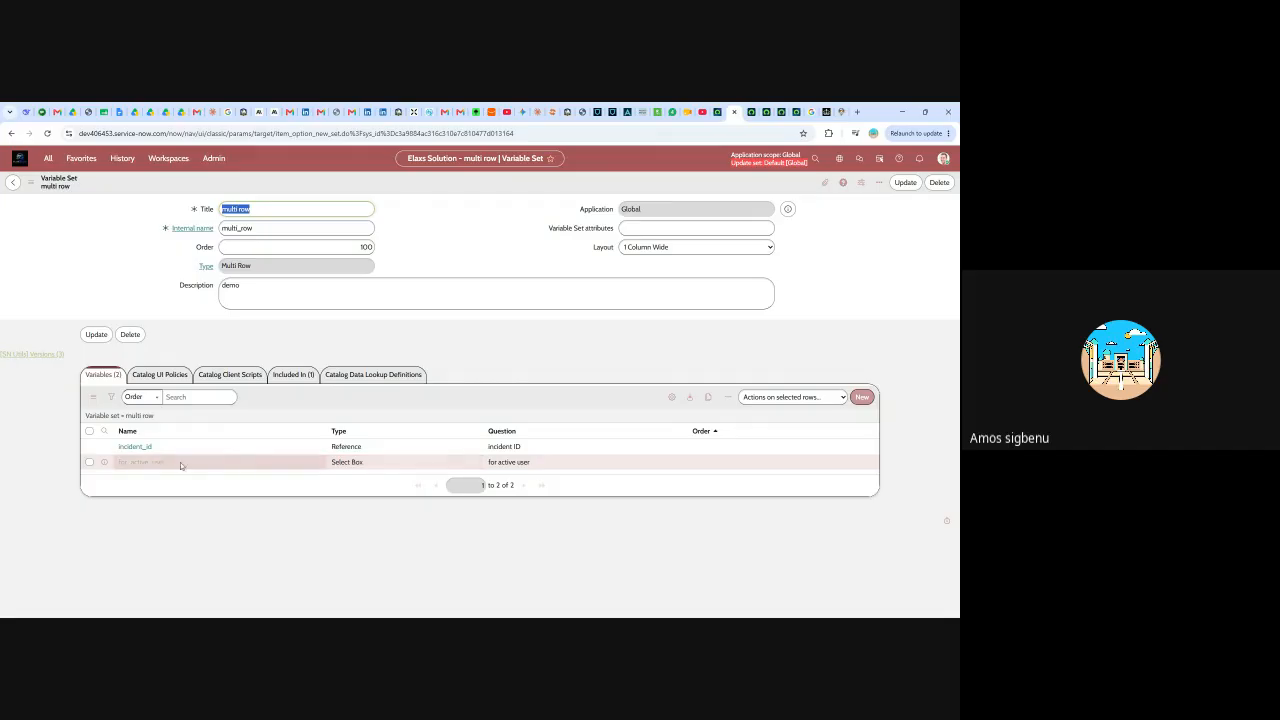
- Change the for active user variable's type to CheckBox and update the variable
left_click(143, 466)
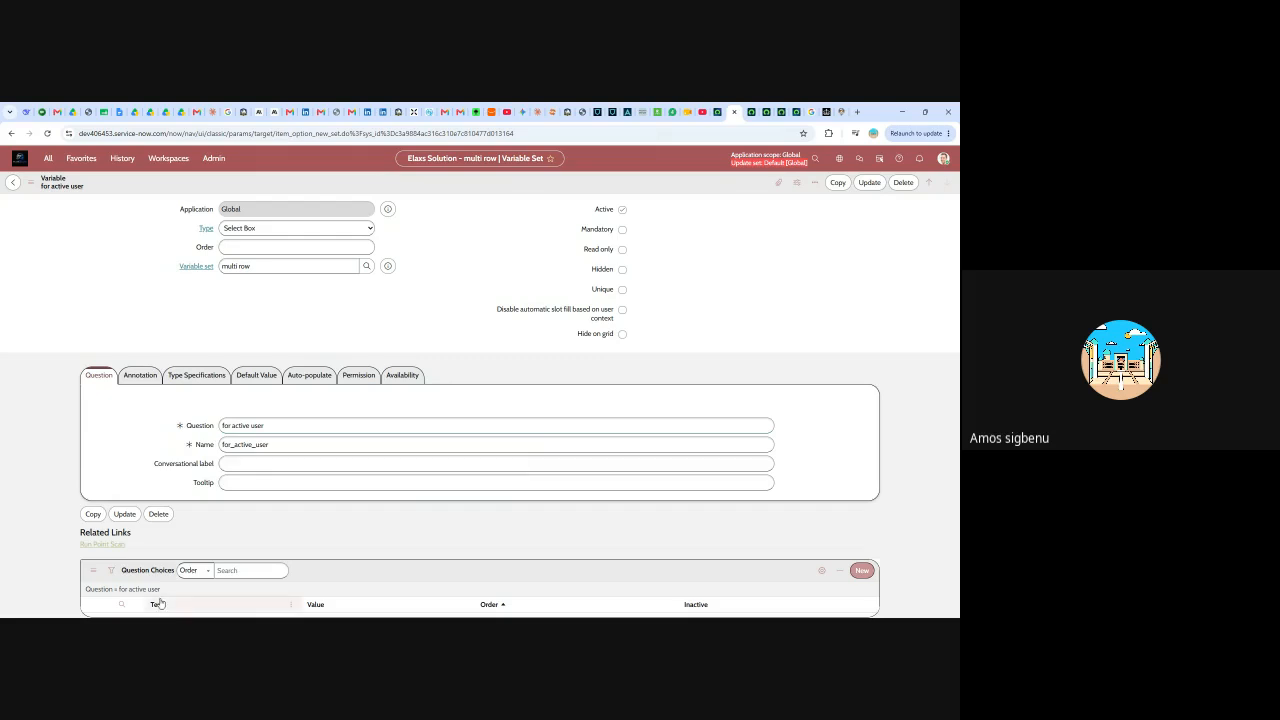
left_click(361, 229)
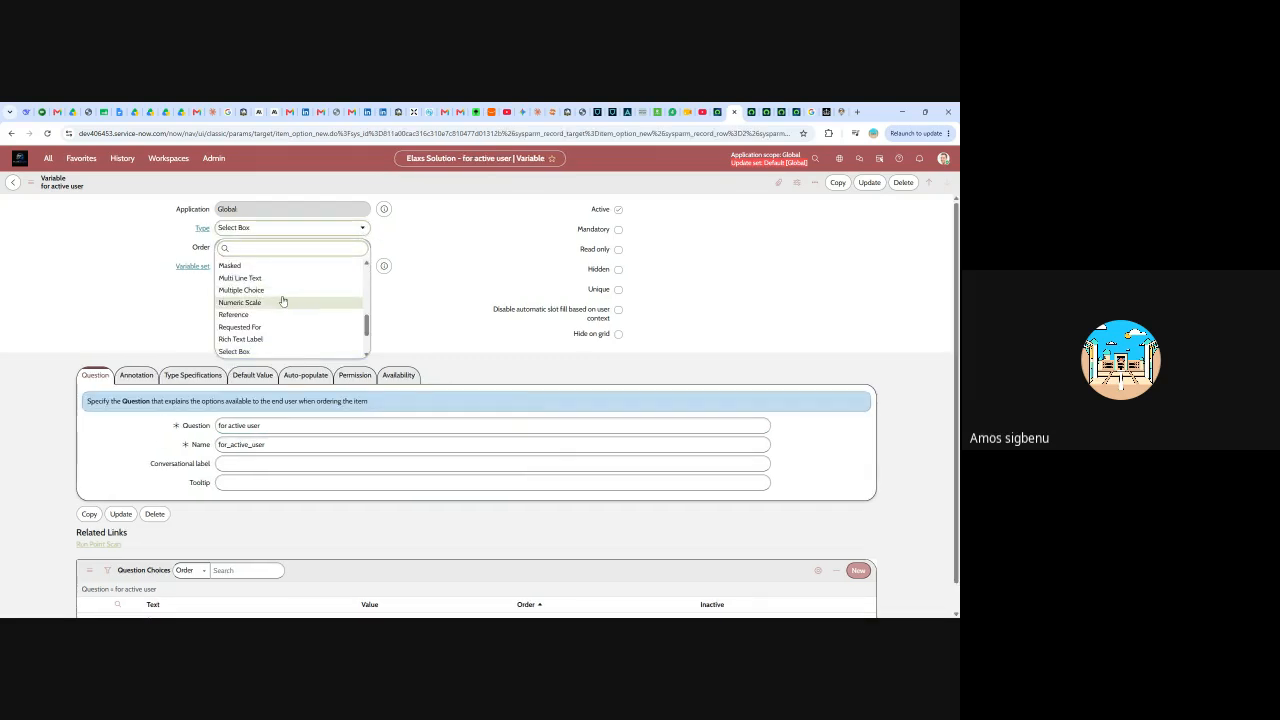
scroll(273, 295, "up", 2)
scroll(277, 295, "up", 3)
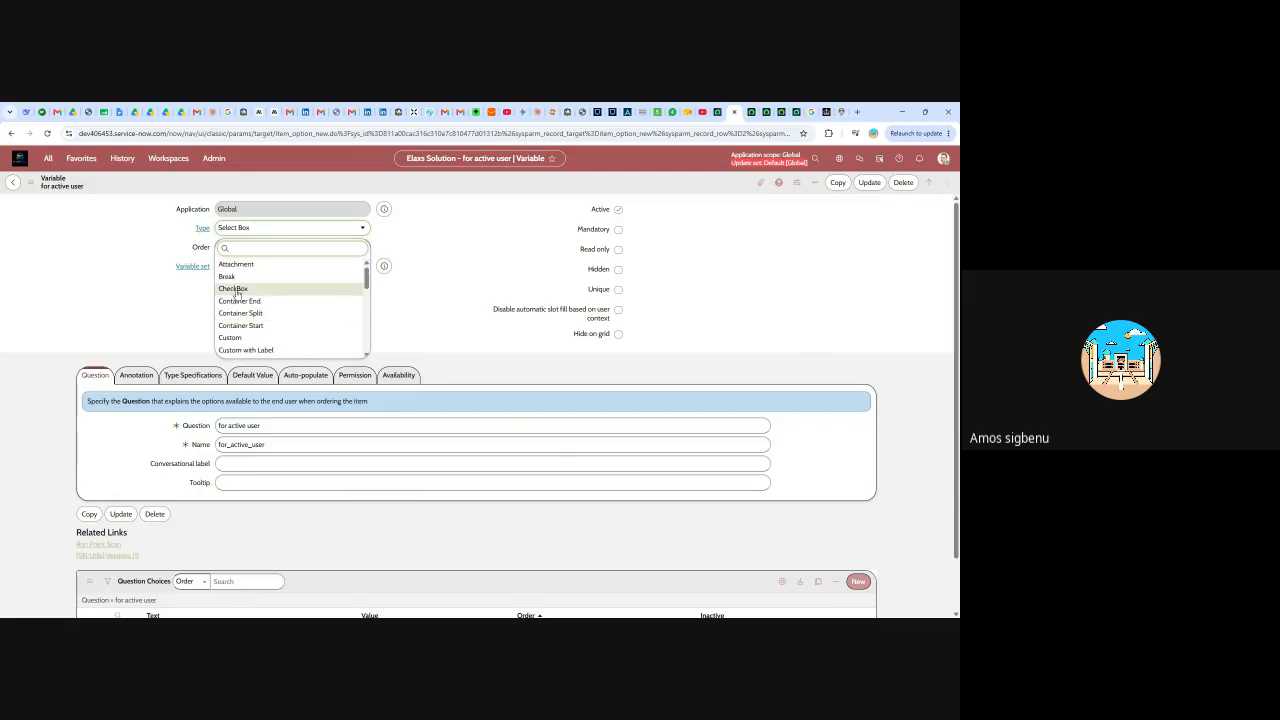
left_click(251, 289)
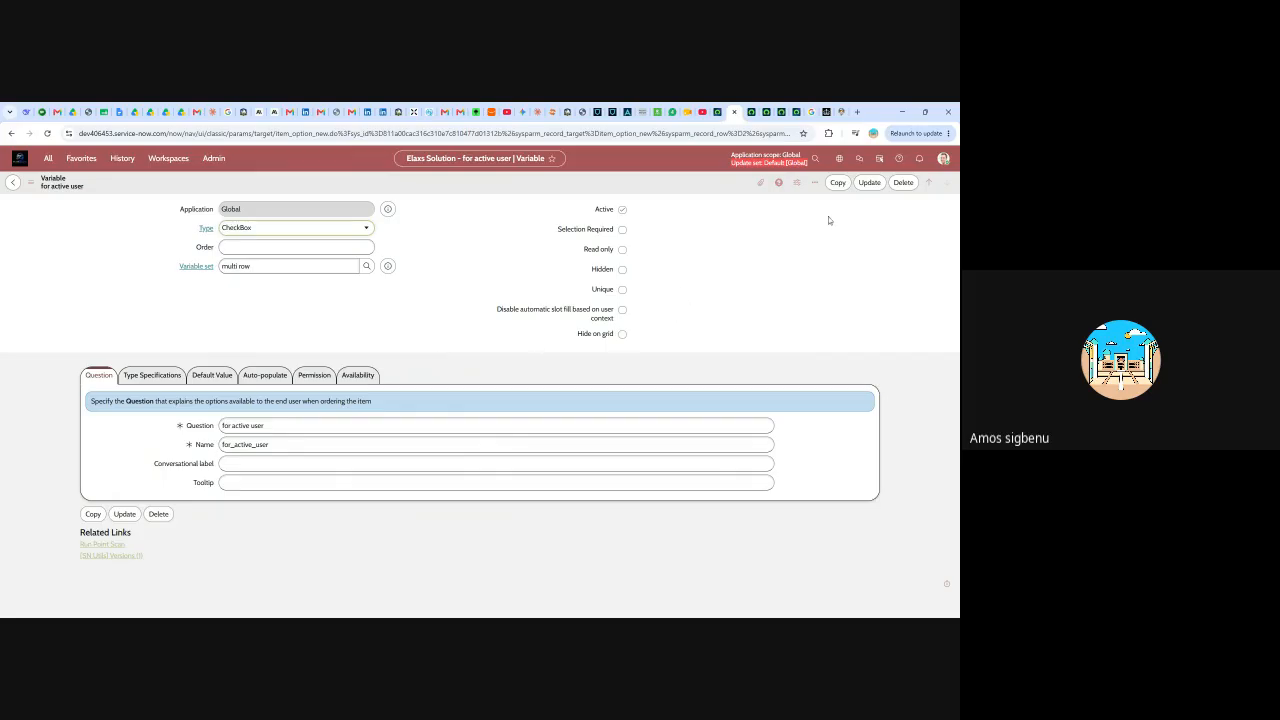
left_click(867, 183)
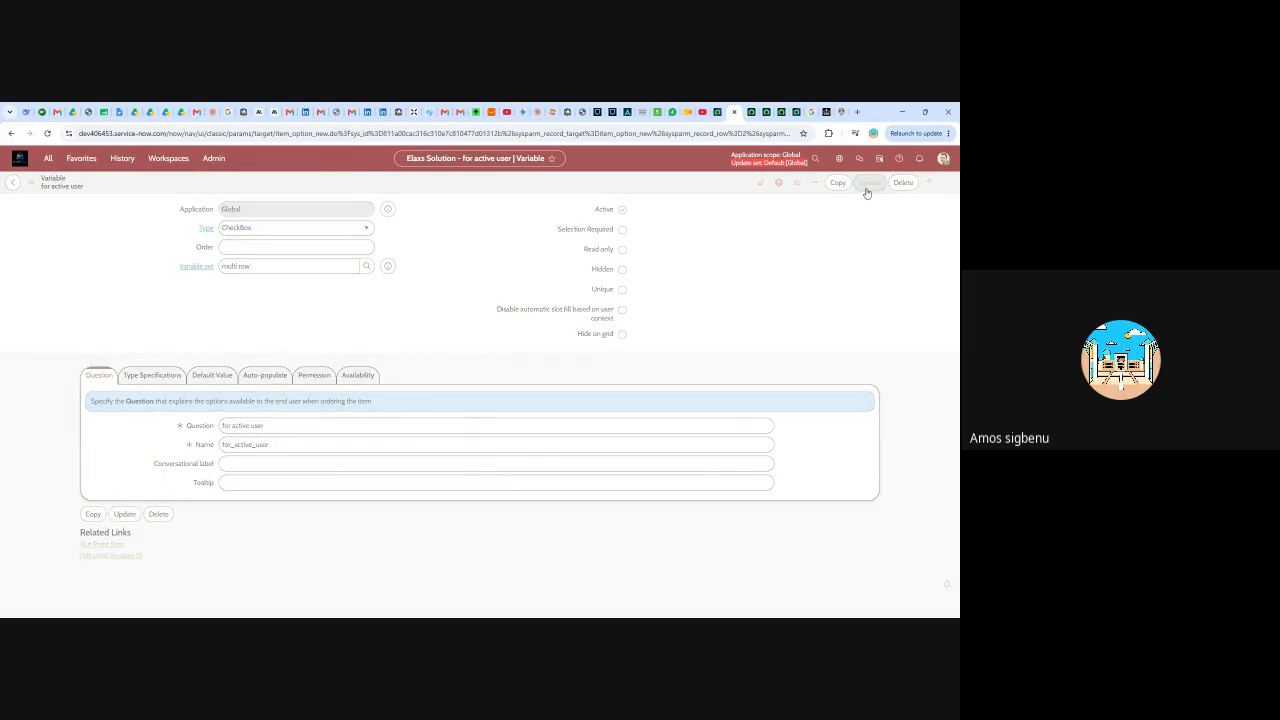
- Switch to the already open demo train order form and reload it to load the current variables
left_click(751, 114)
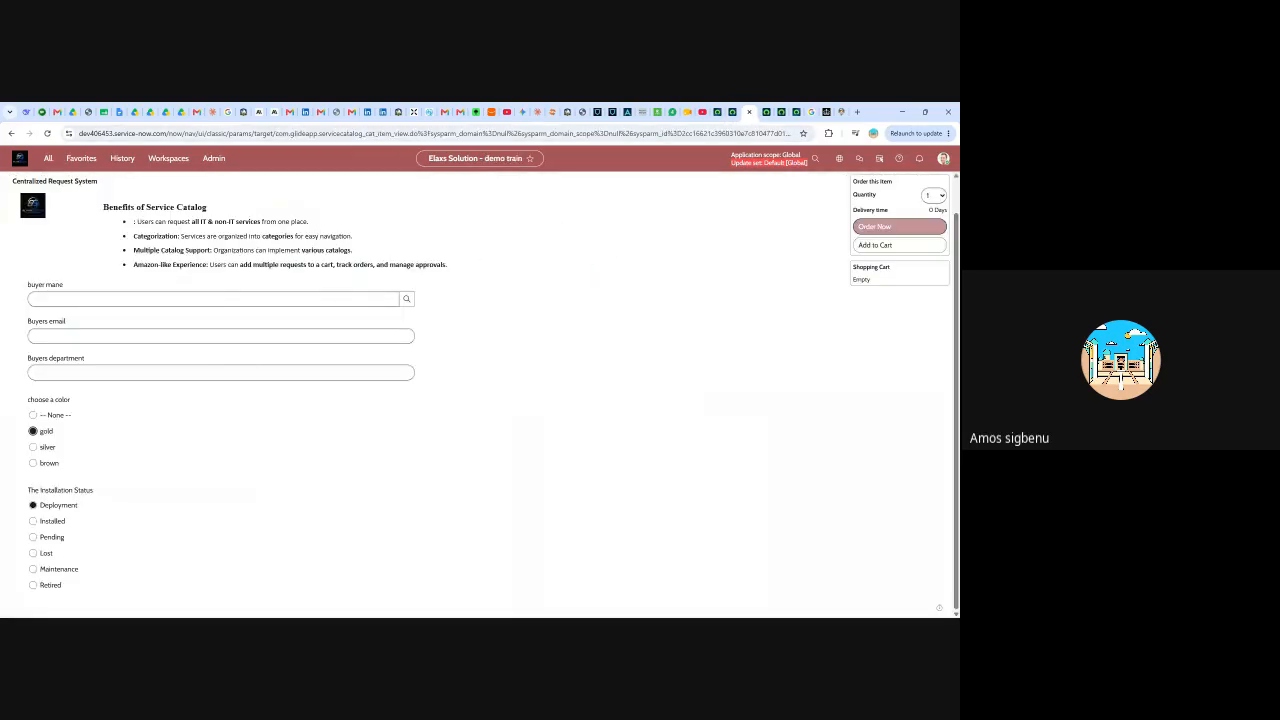
left_click(47, 160)
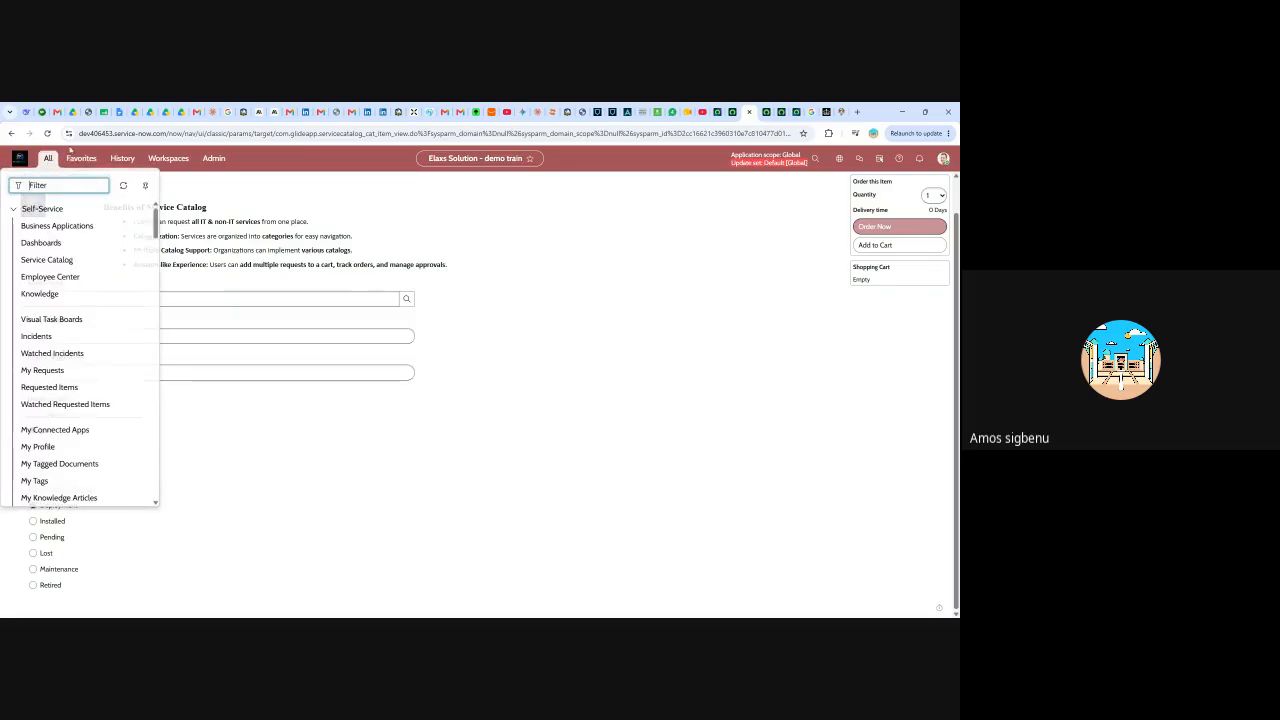
left_click(47, 158)
left_click(47, 134)
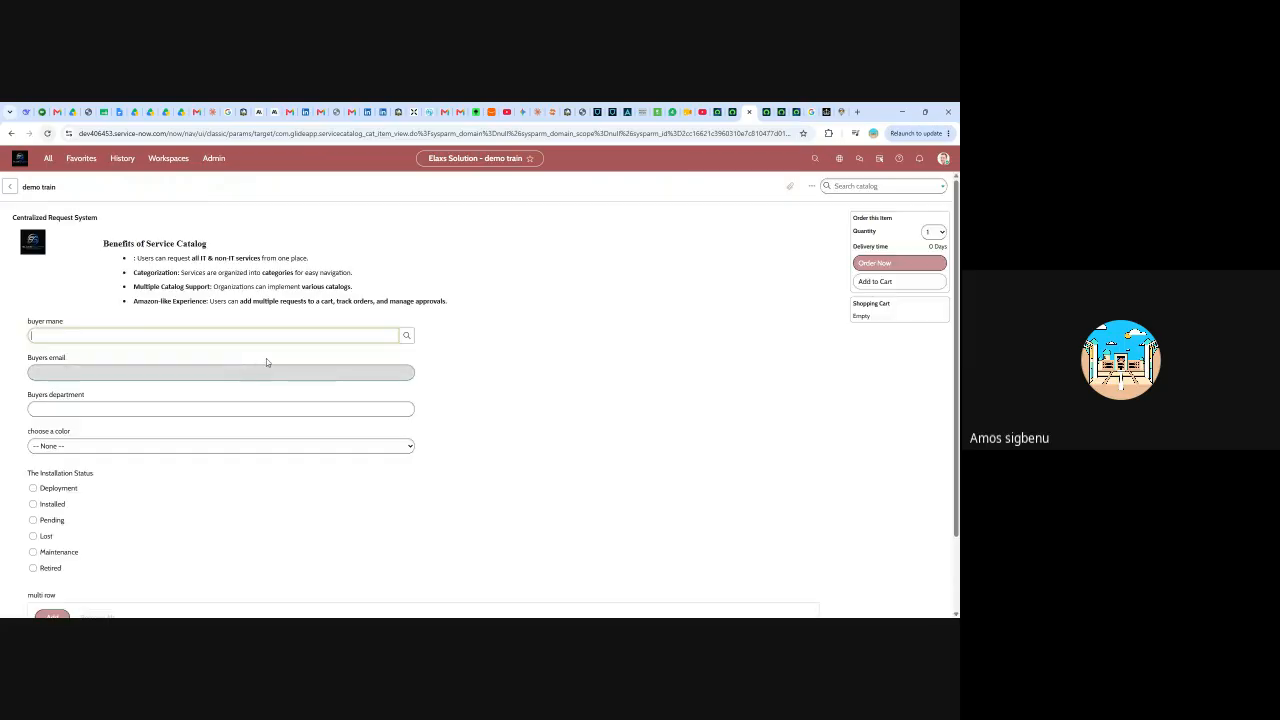
scroll(250, 385, "down", 1)
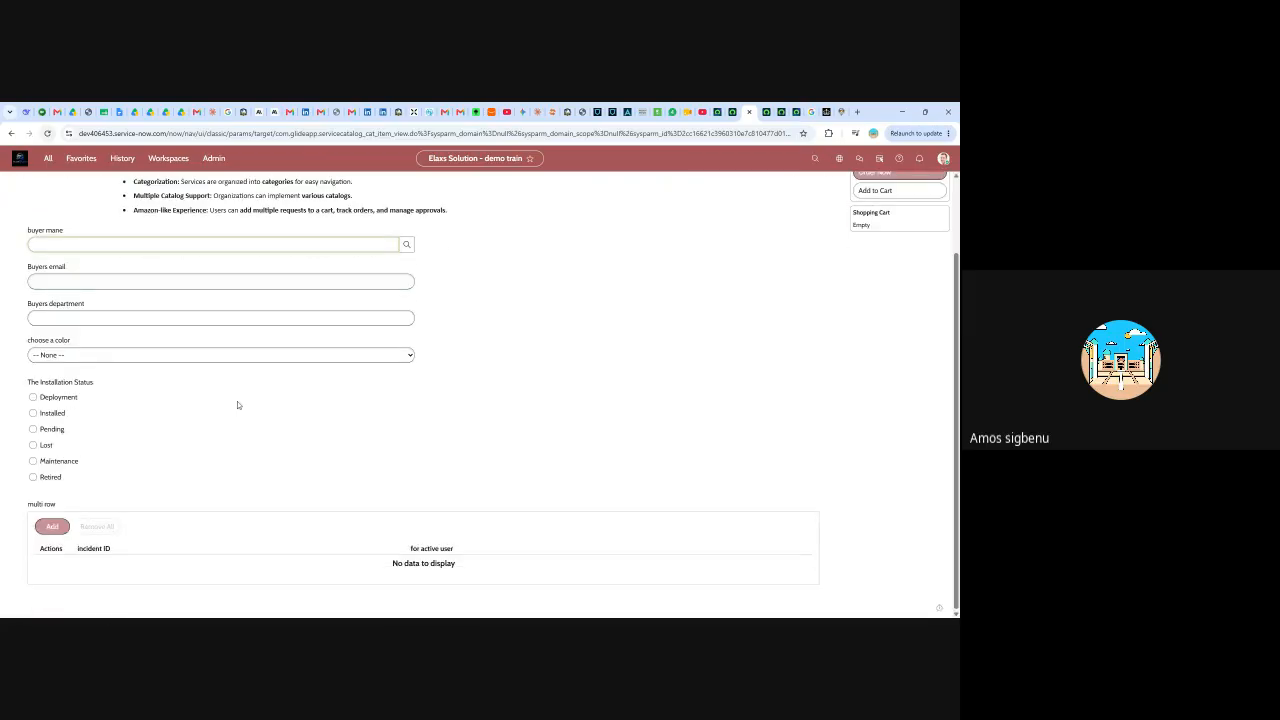
- Add a row to the multi row table with incident ID INC0009009 and for active user checked
left_click(46, 532)
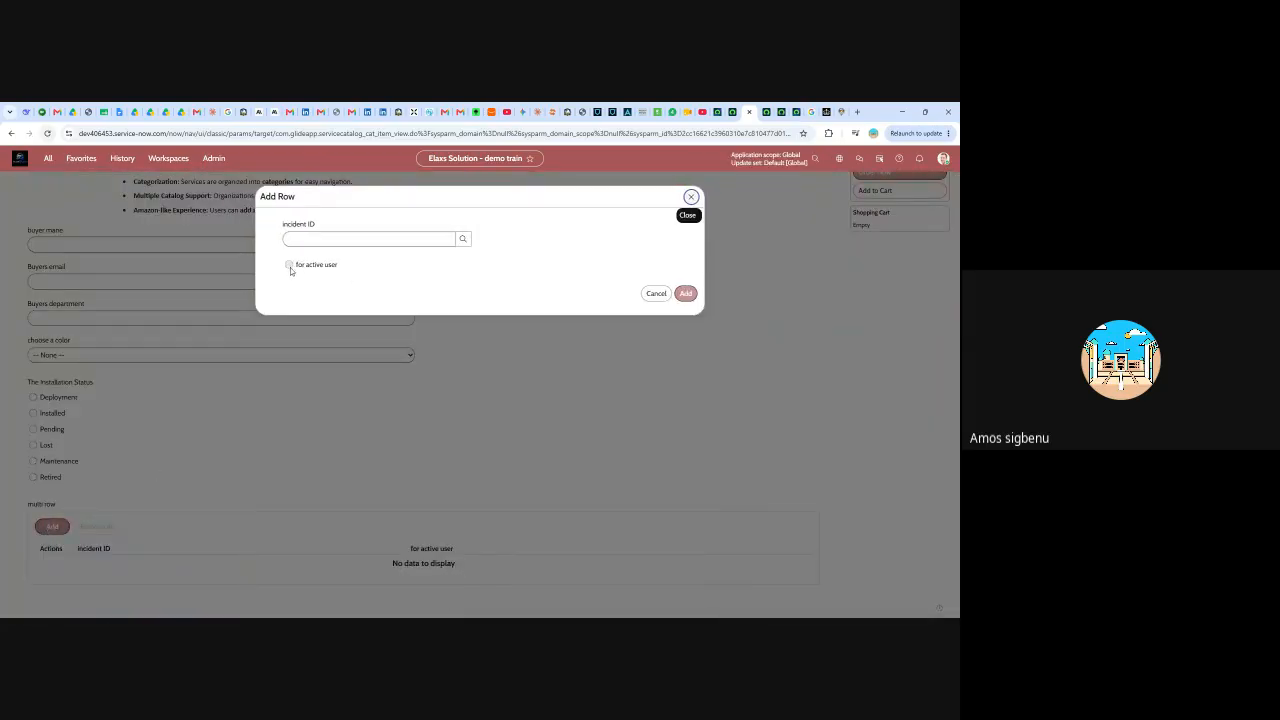
left_click(289, 266)
type("INC0009009")
left_click(686, 294)
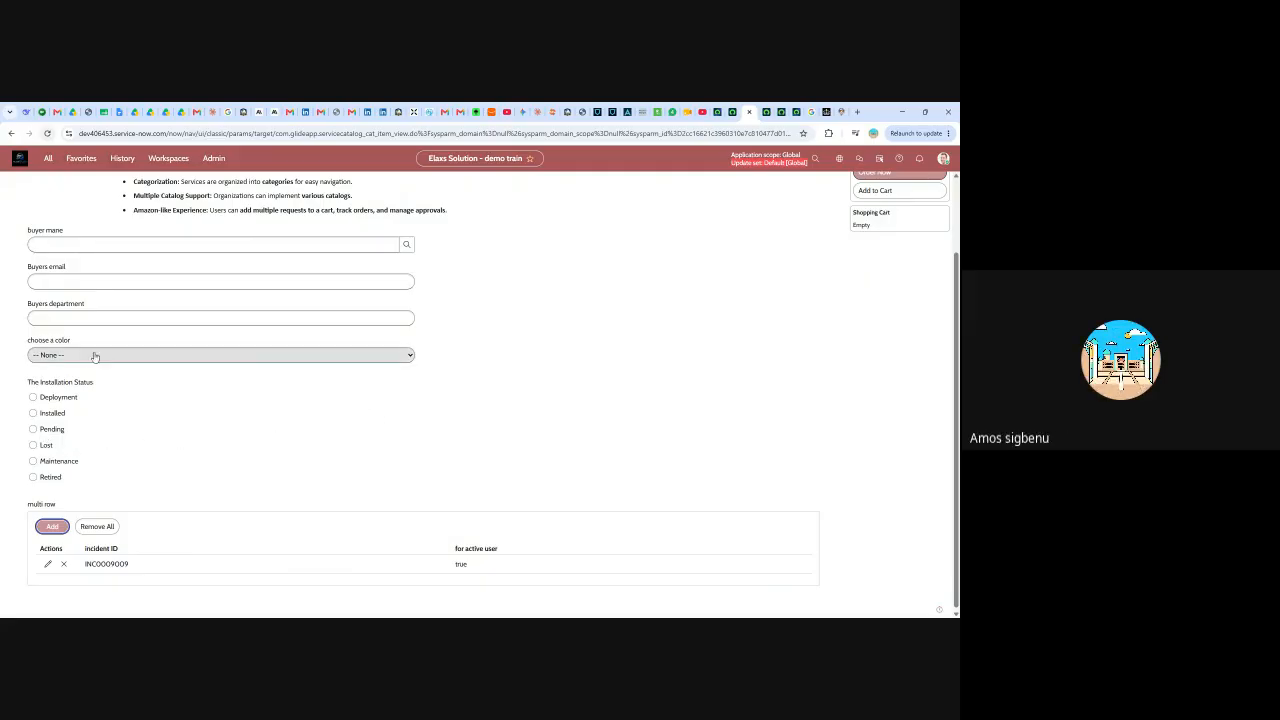
scroll(378, 427, "down", 1)
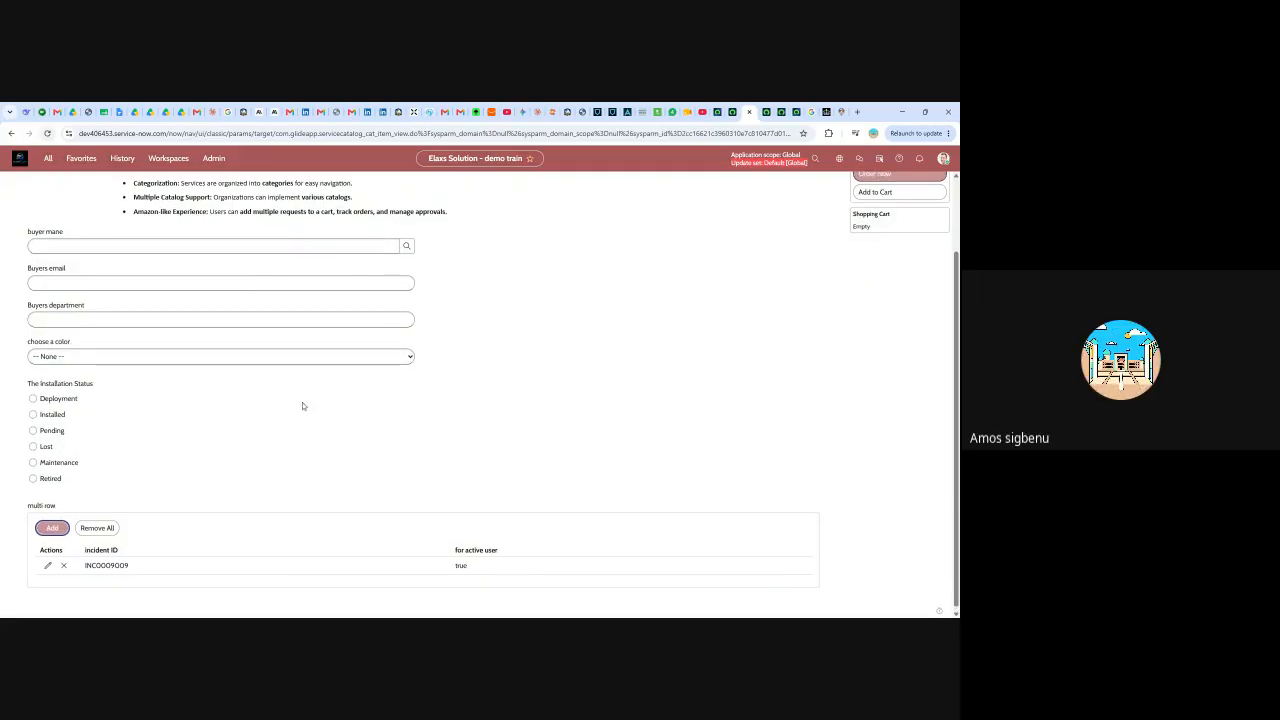
scroll(302, 400, "up", 2)
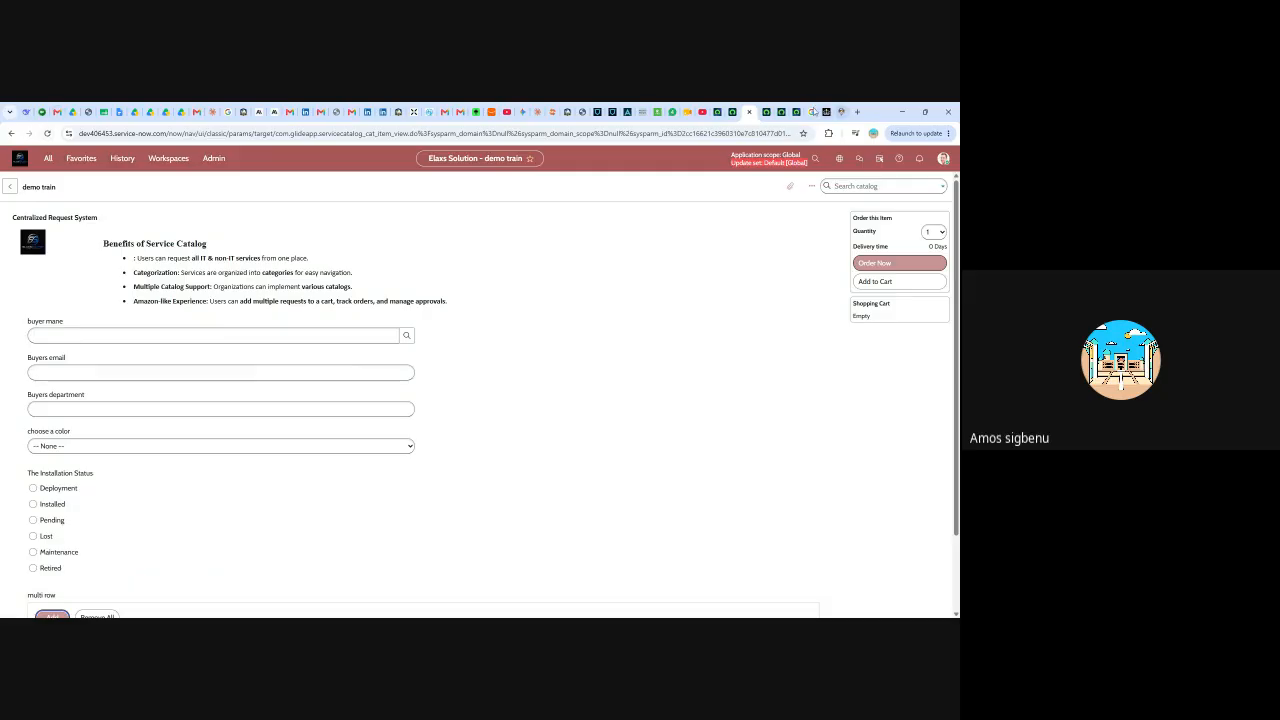
- Go back to the demo train catalog item record and review its list of variables
left_click(742, 113)
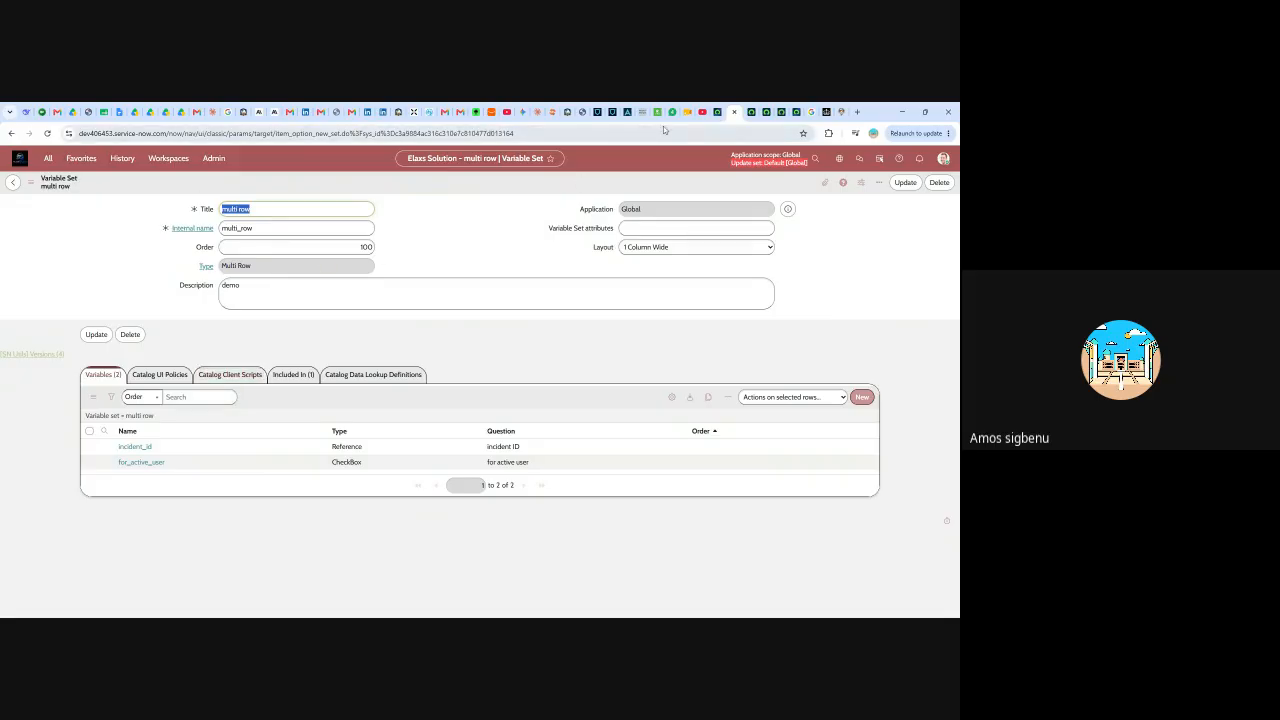
left_click(122, 158)
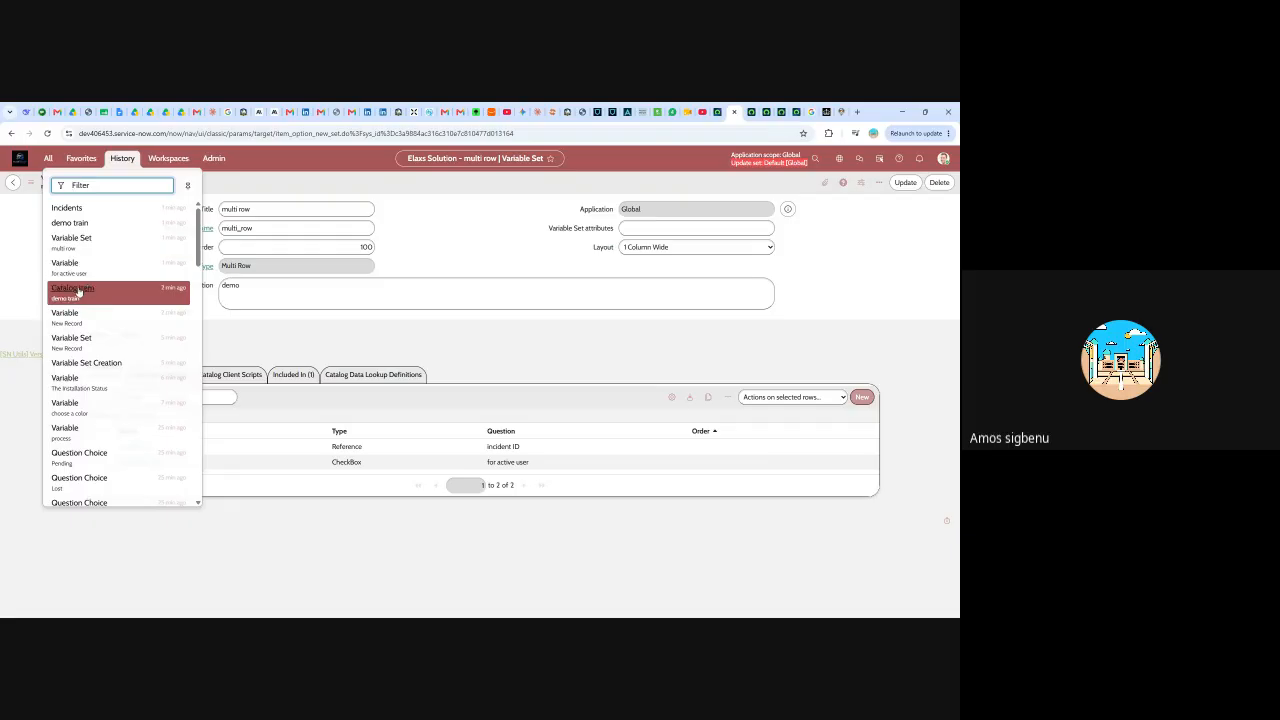
left_click(76, 293)
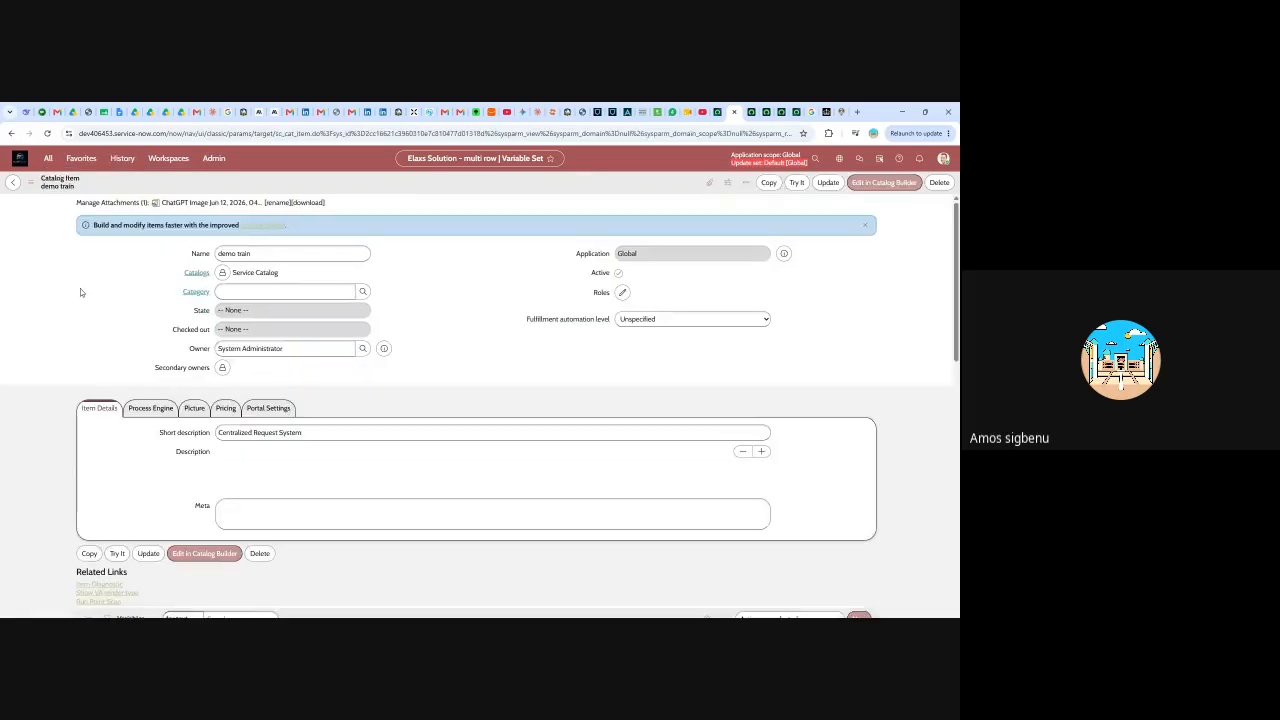
scroll(191, 406, "down", 5)
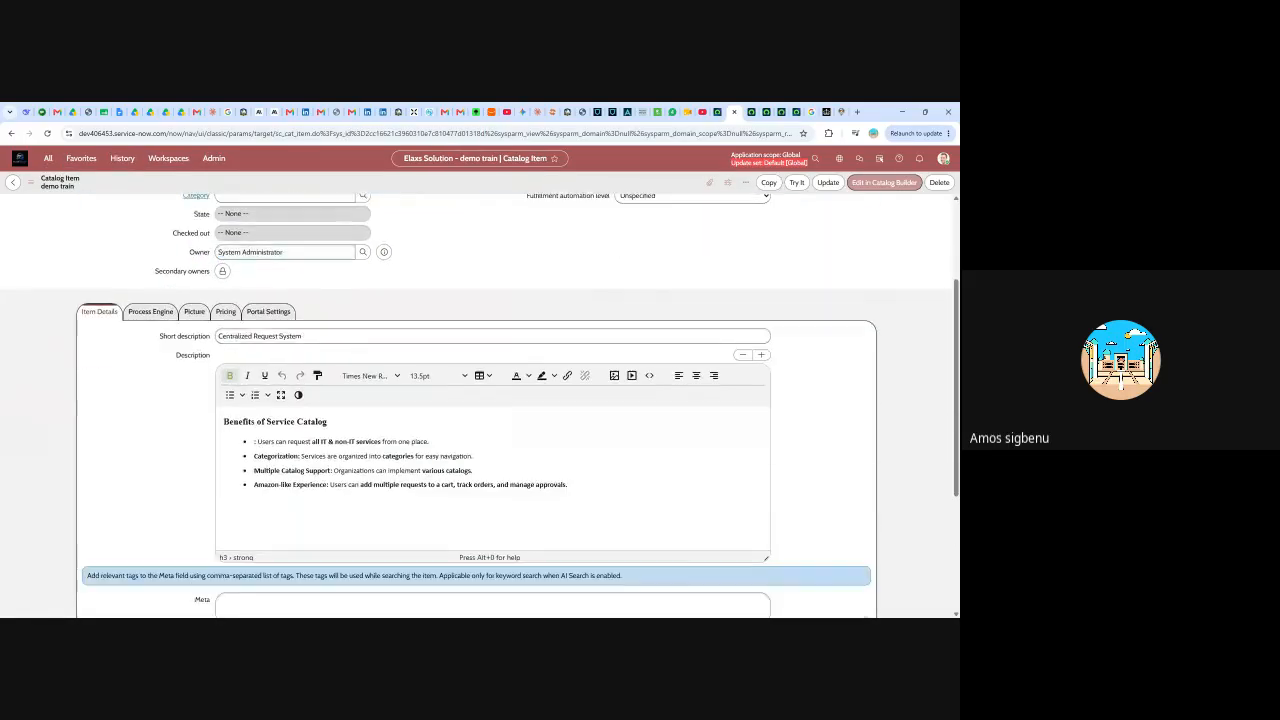
scroll(153, 481, "down", 1)
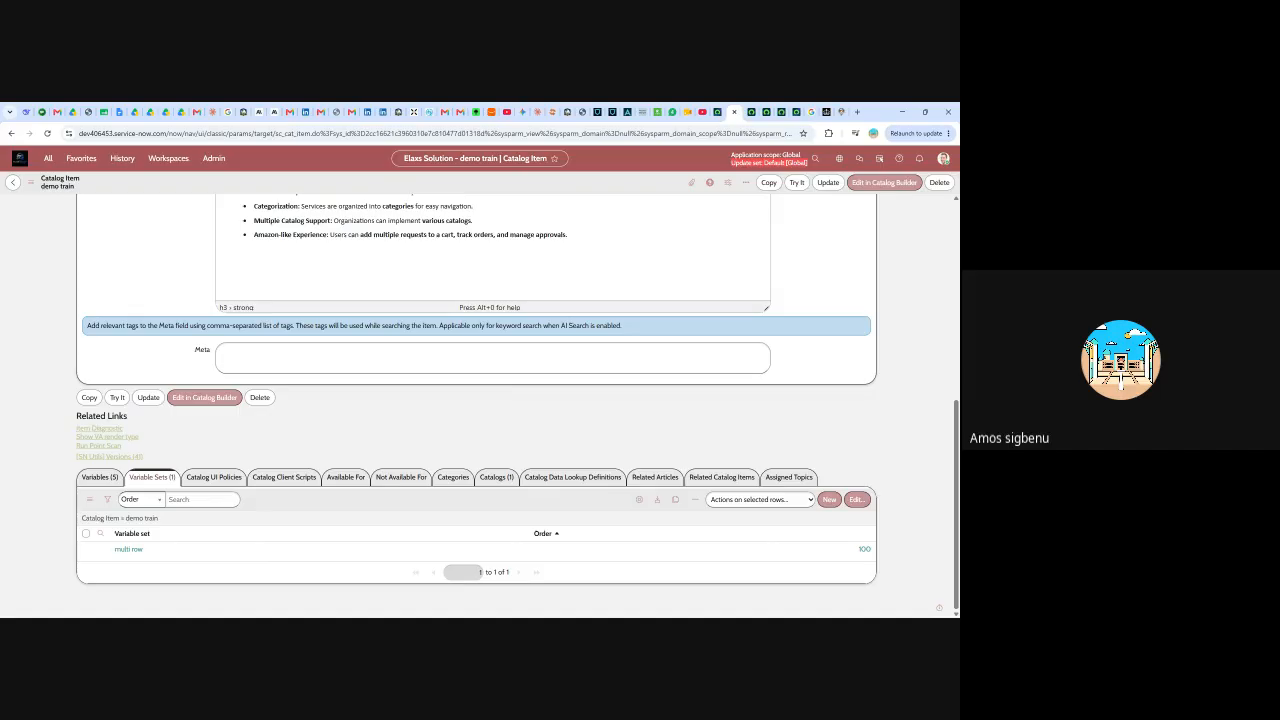
left_click(99, 477)
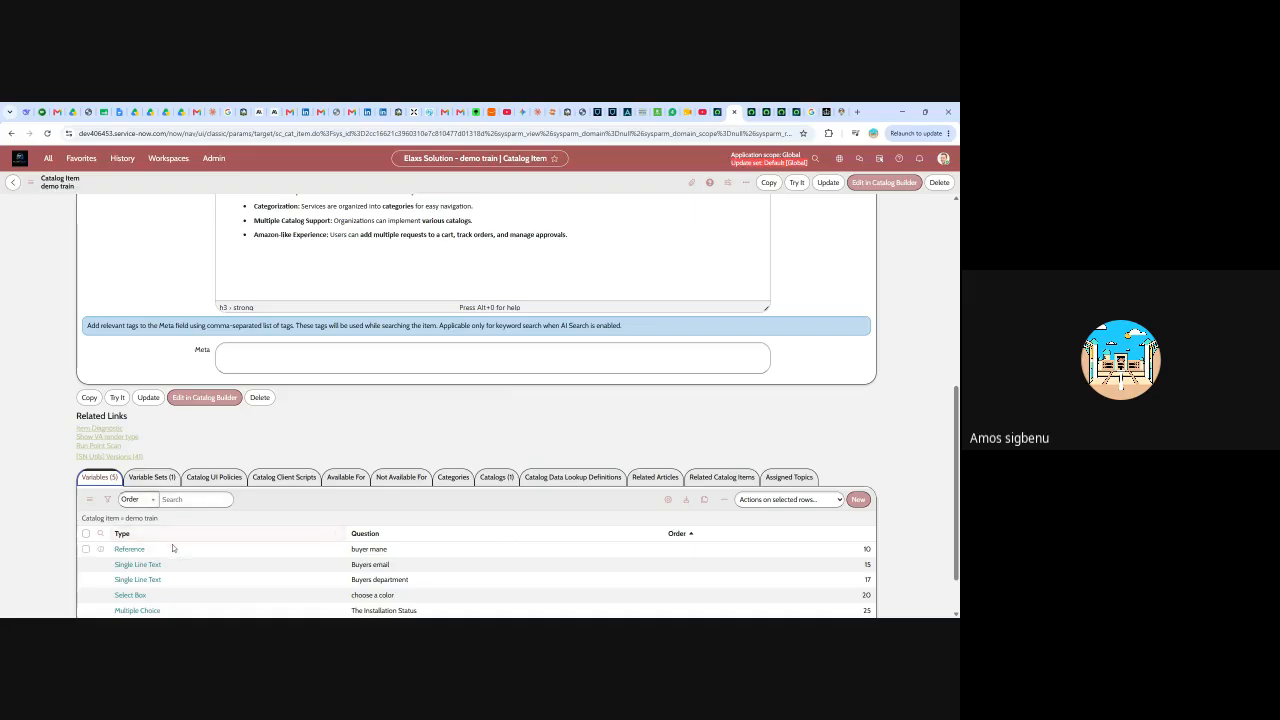
scroll(172, 548, "down", 1)
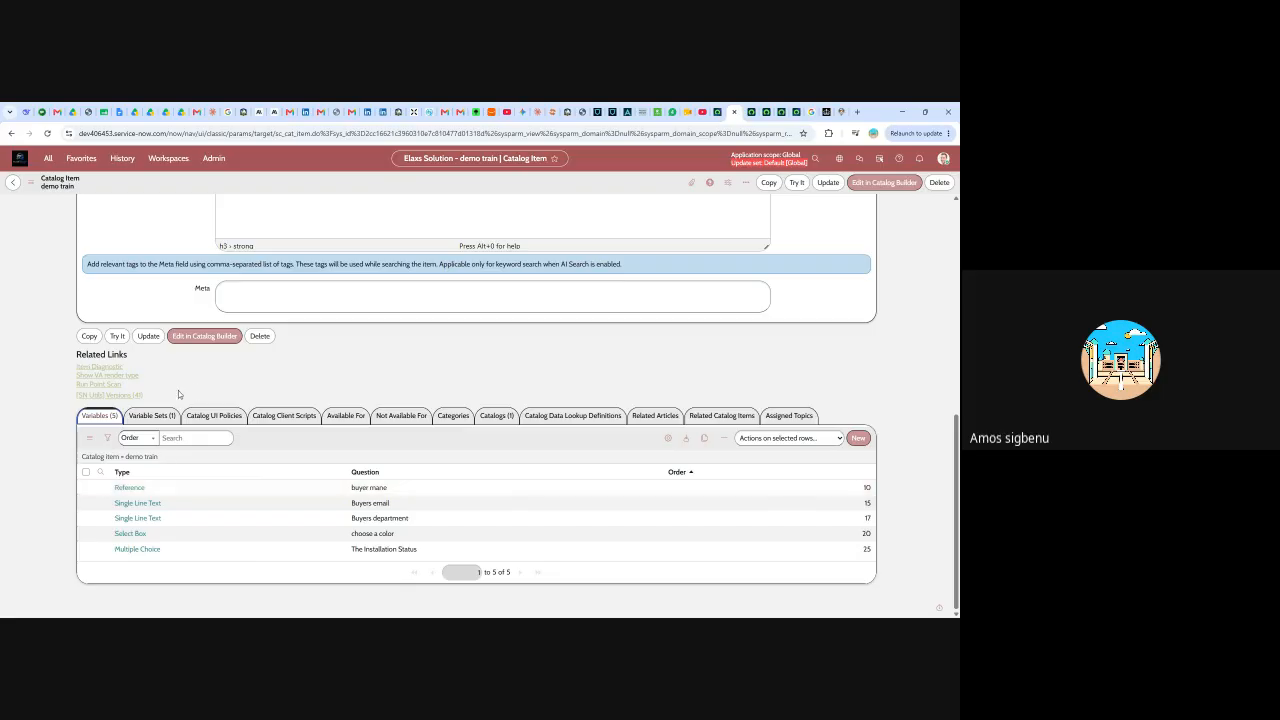
- Look through the existing variable sets available to attach to the demo train item, and cancel without changing its members
left_click(151, 415)
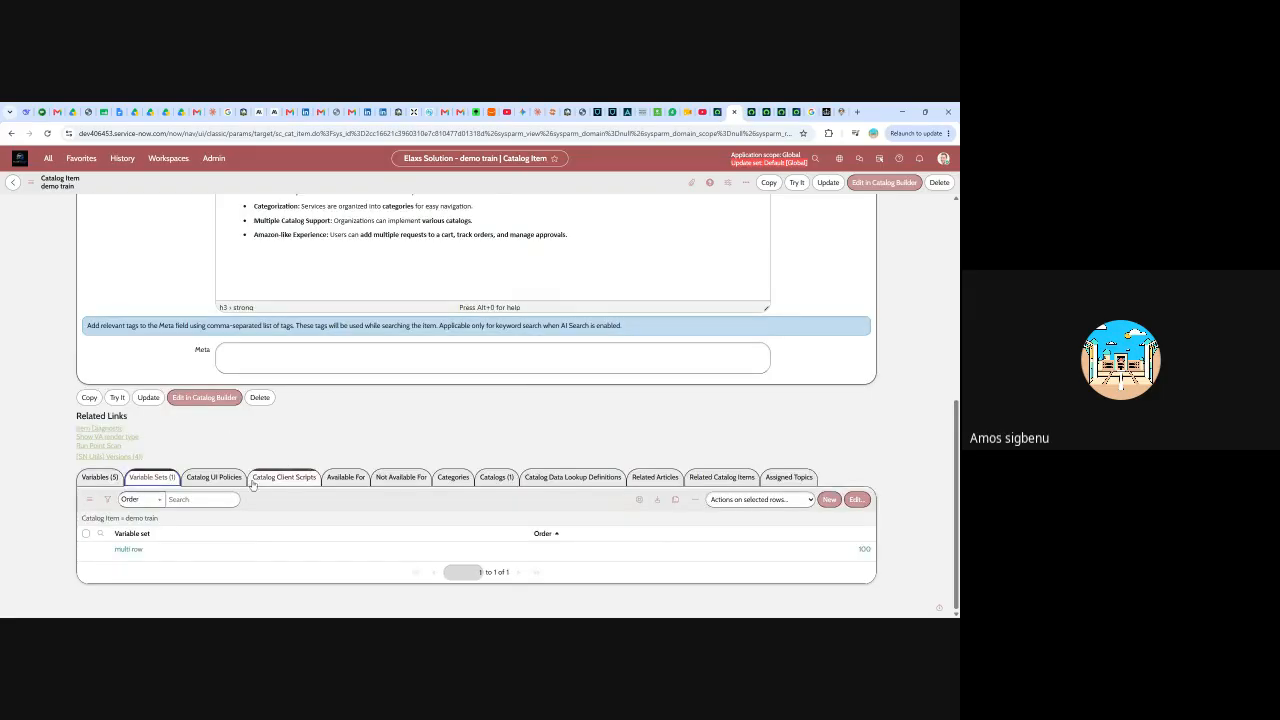
left_click(856, 501)
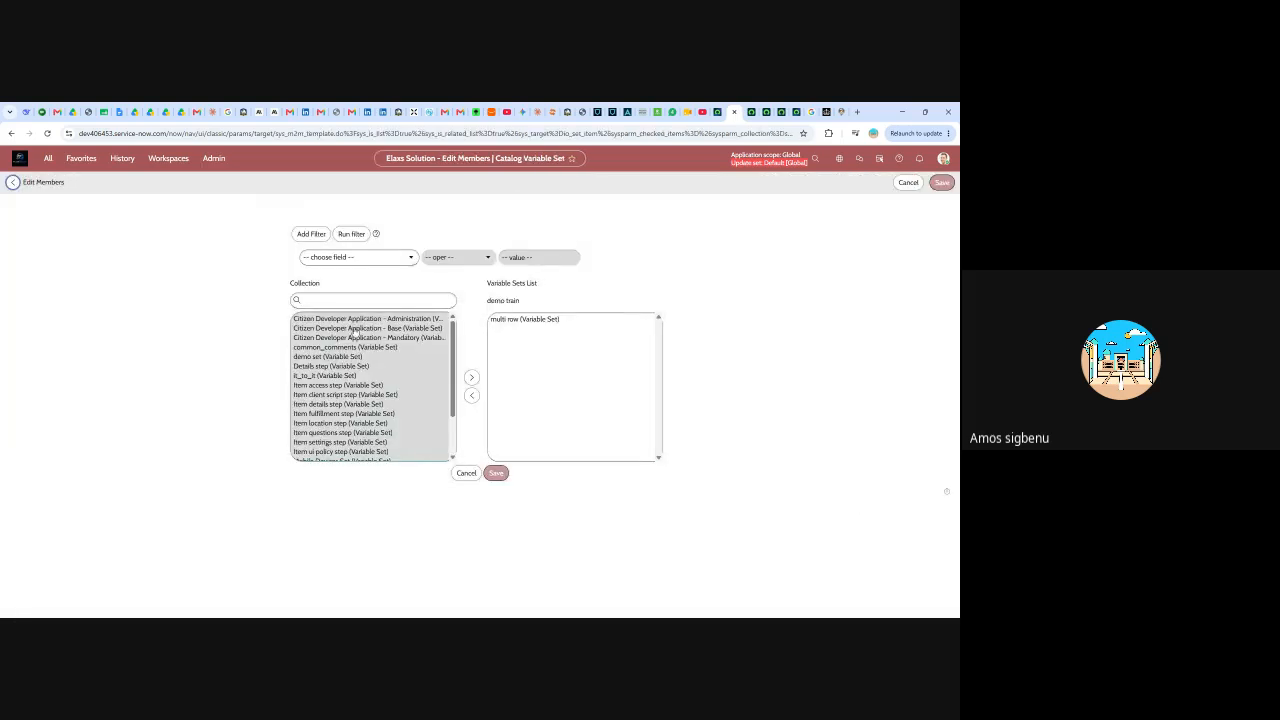
scroll(347, 330, "down", 2)
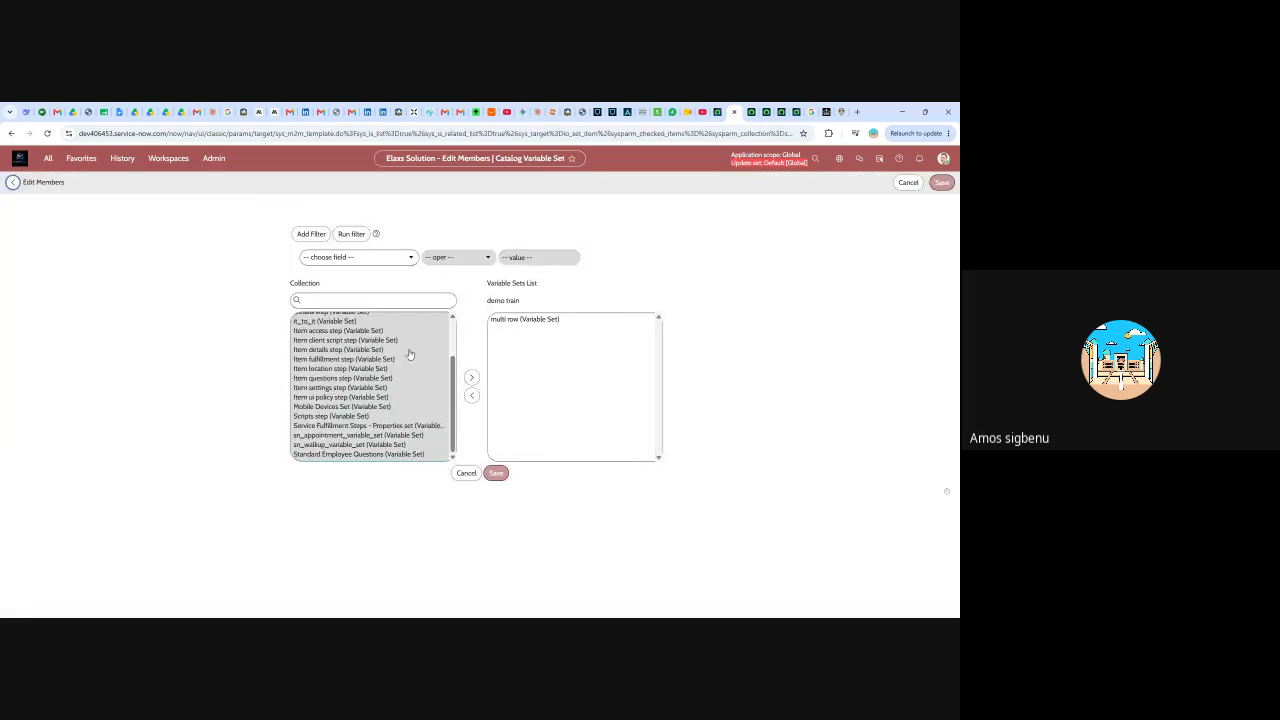
left_click(906, 185)
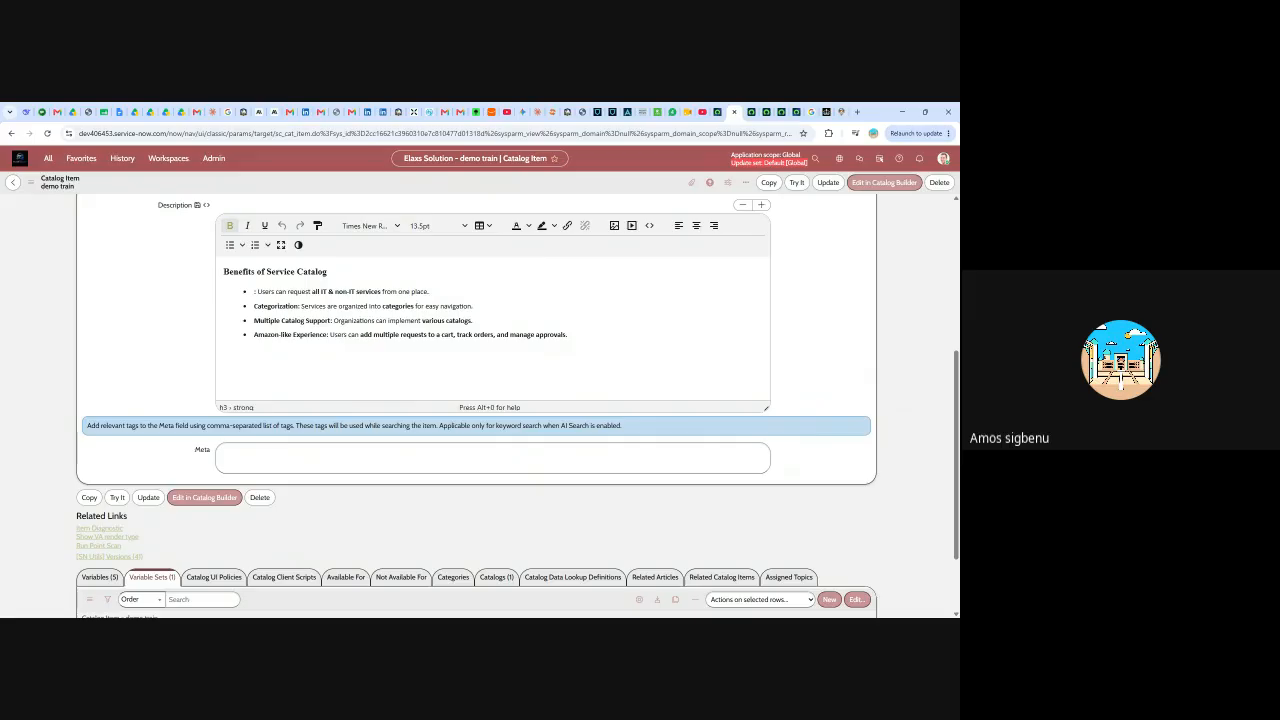
scroll(320, 470, "down", 1)
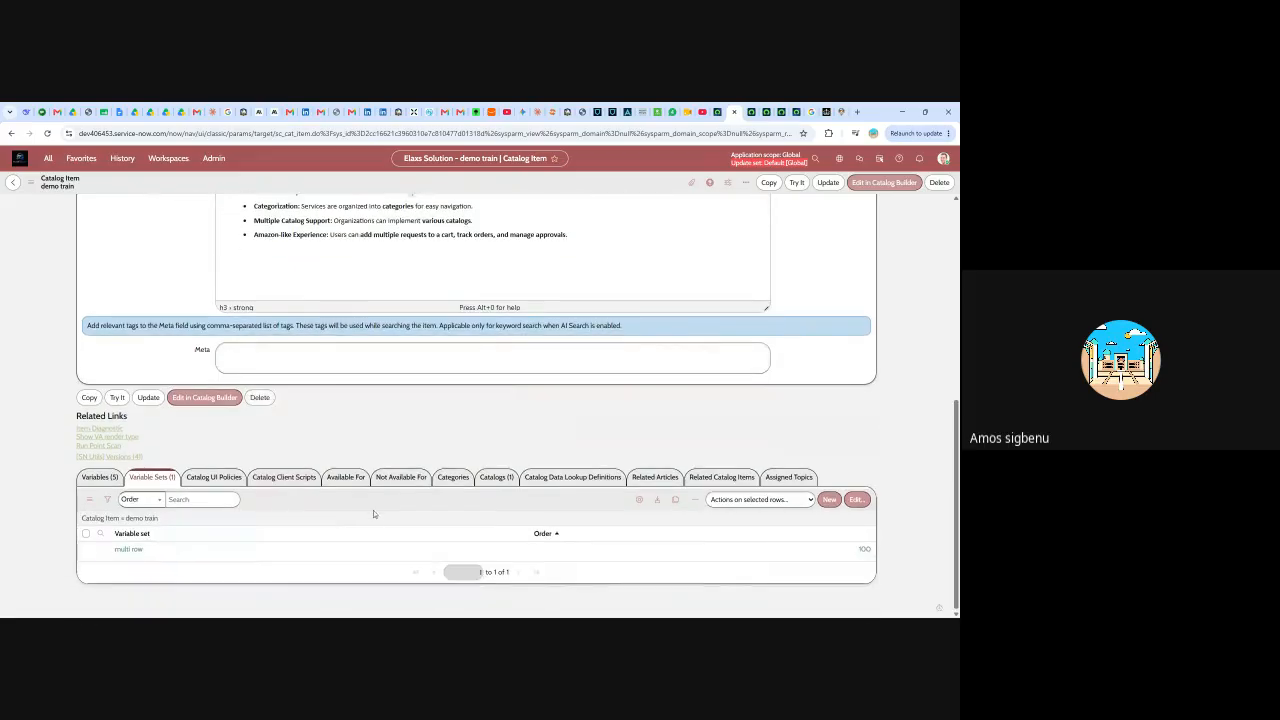
- Start a new catalog UI policy for the demo train item with the short description "demo for gold"
left_click(218, 481)
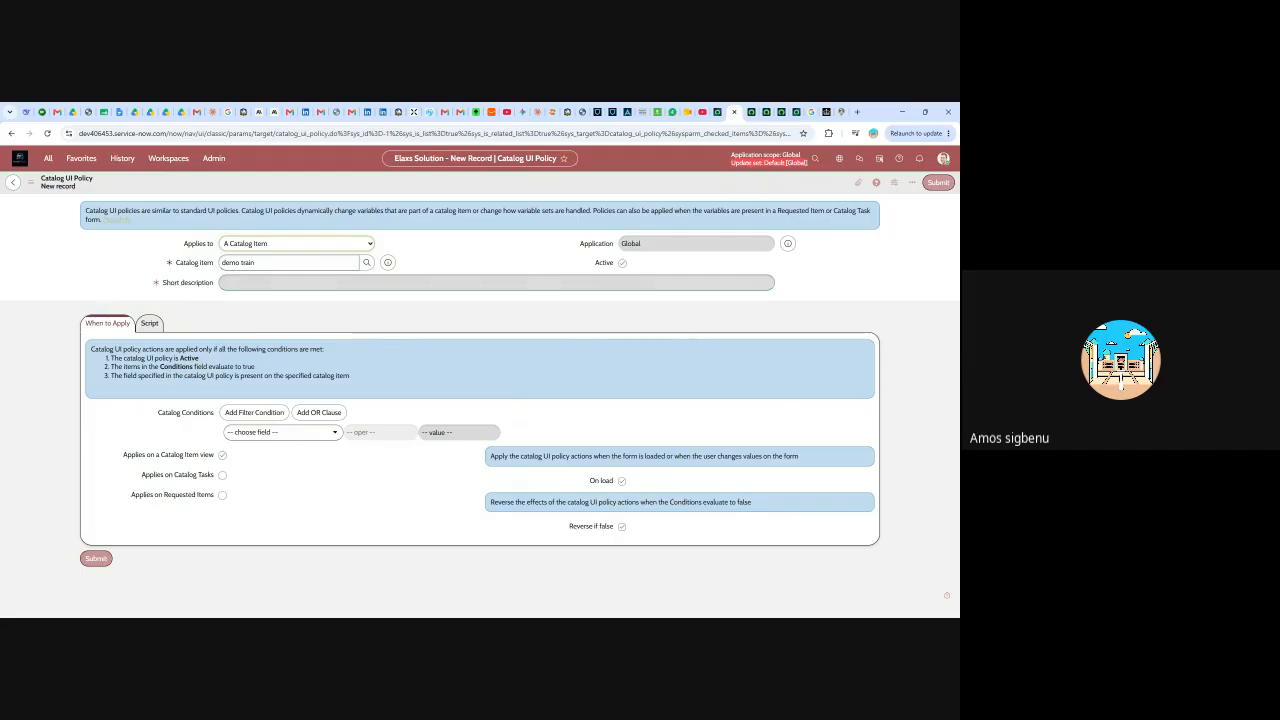
left_click(222, 282)
type("demo")
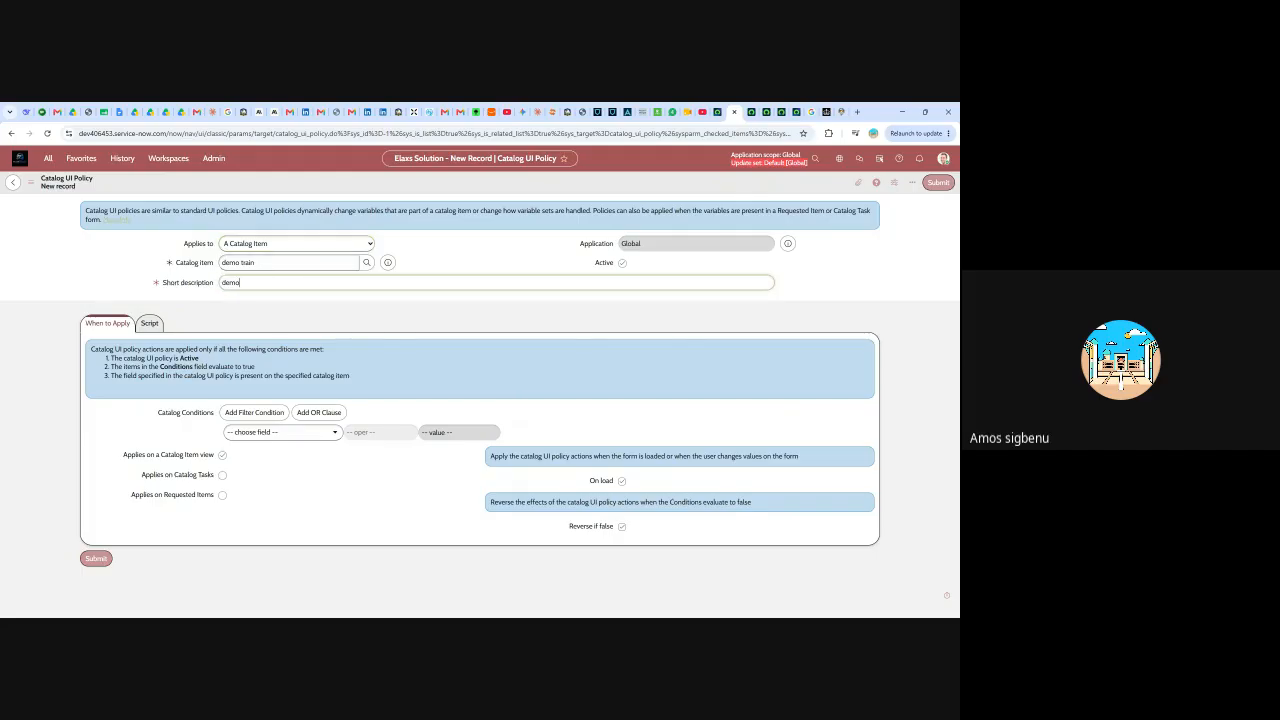
type(" for gold")
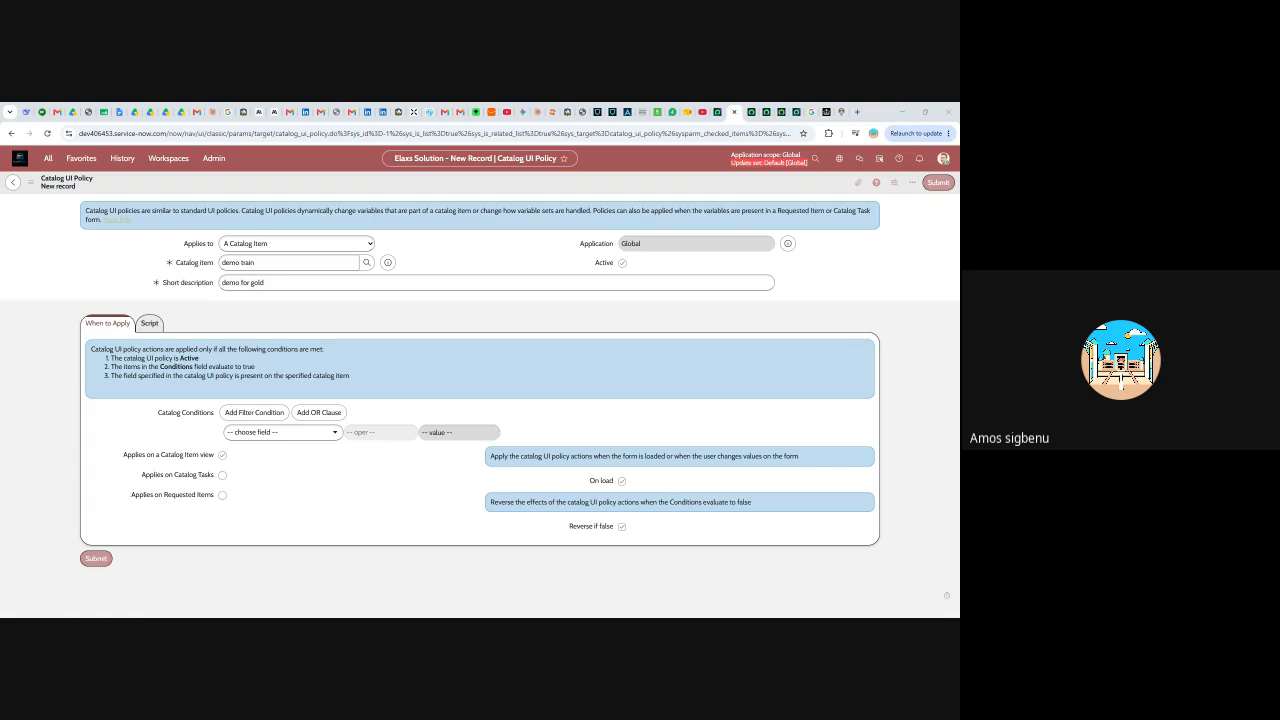
- Set the policy condition to choose_a_color is gold, apply it on catalog tasks and requested items too, and submit it
left_click(334, 435)
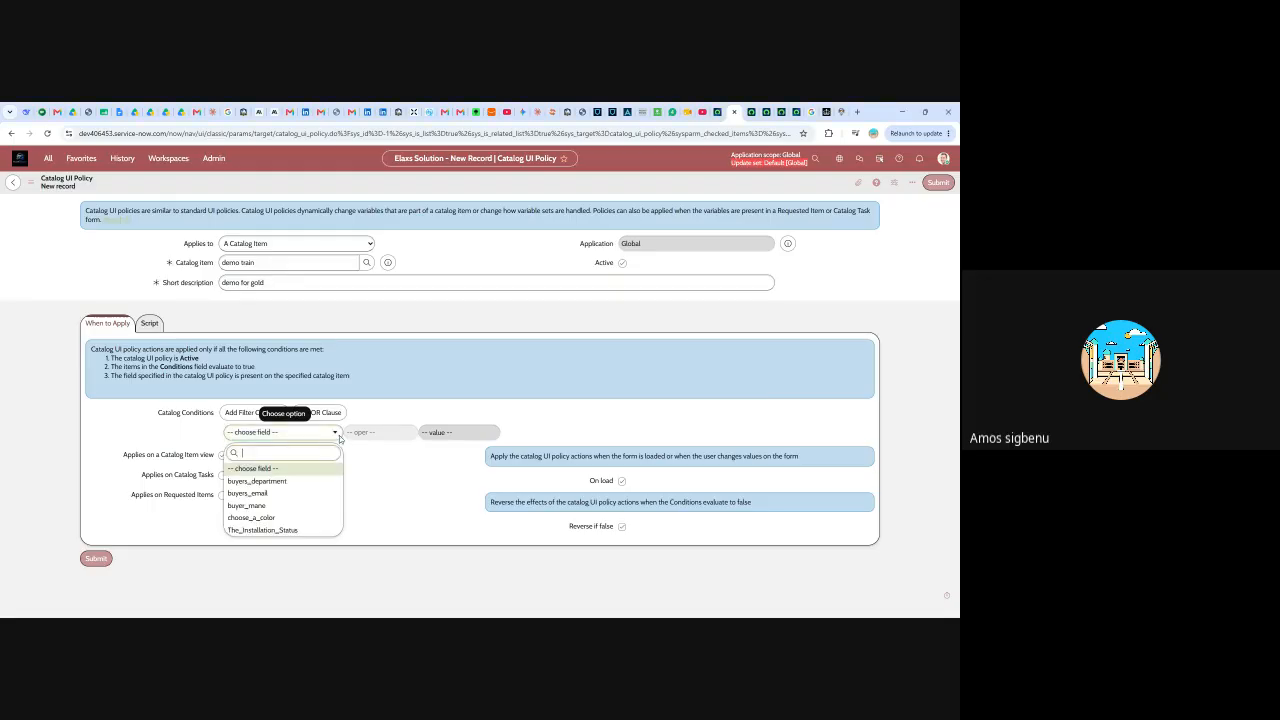
left_click(257, 516)
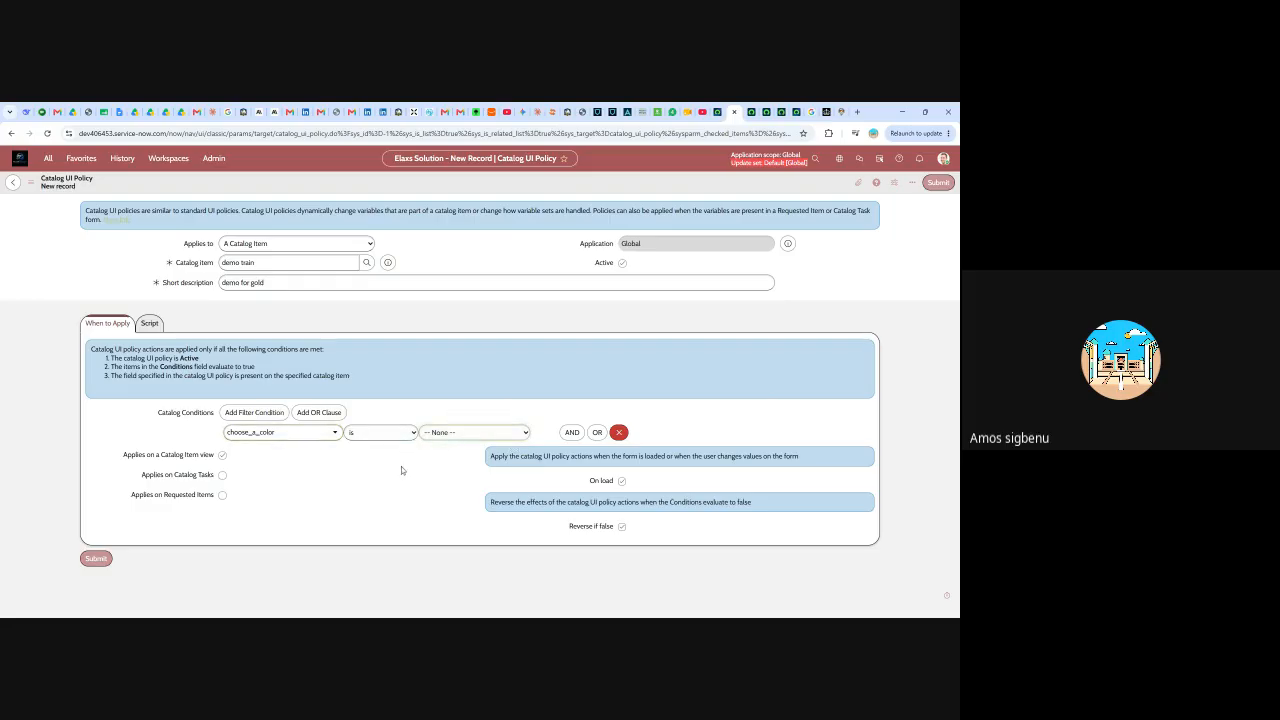
left_click(434, 462)
mouse_move(189, 504)
left_click(222, 475)
left_click(937, 183)
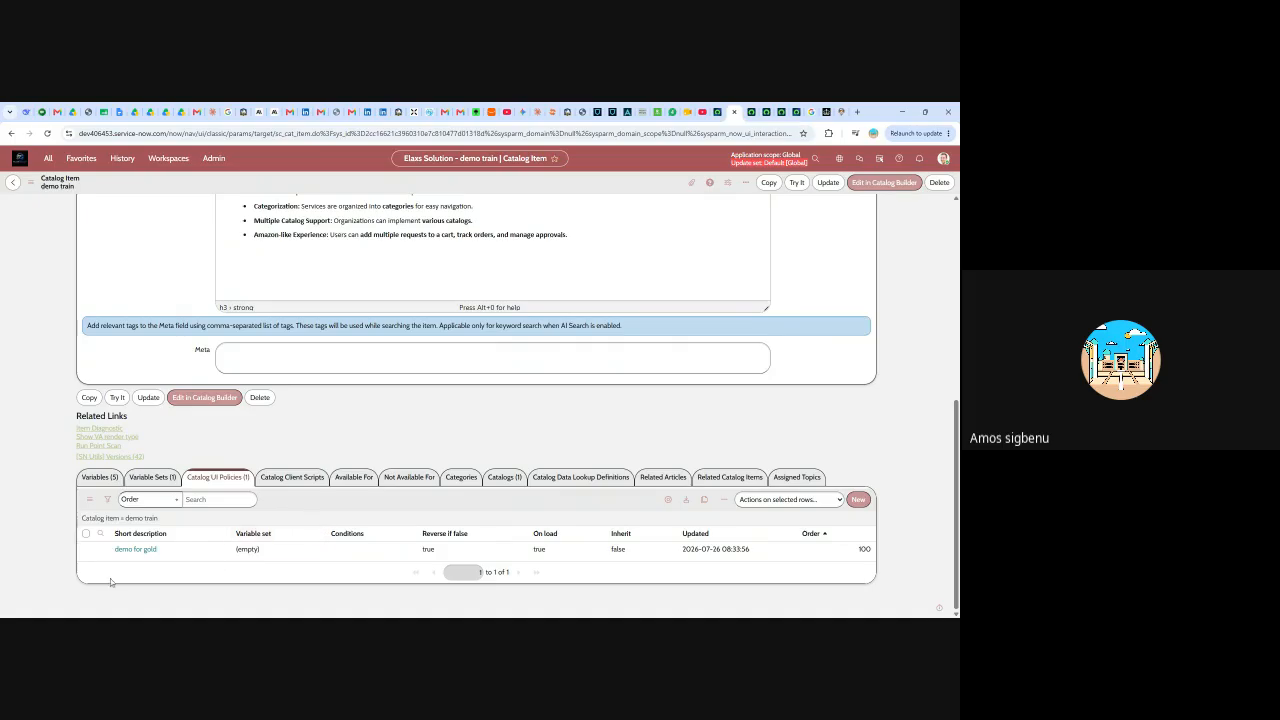
- Add a UI policy action for The_Installation_Status to the demo for gold policy, checking the variable on the order form before submitting
left_click(132, 550)
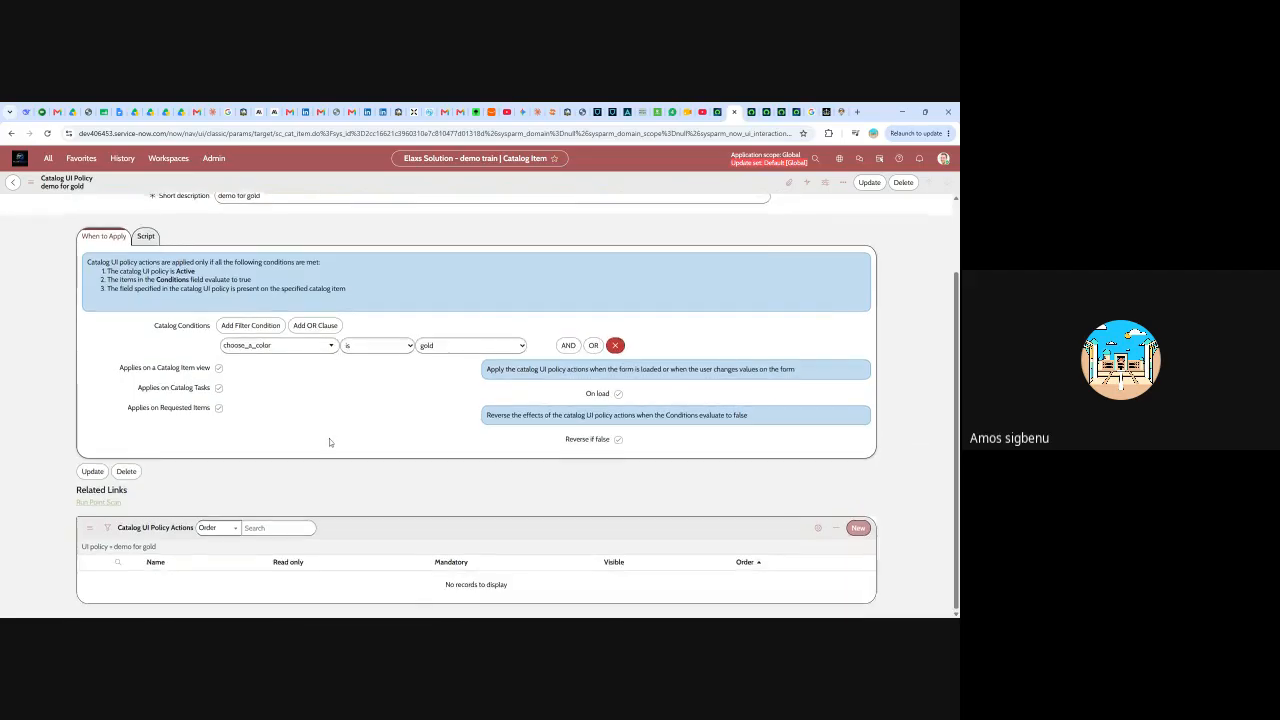
left_click(858, 540)
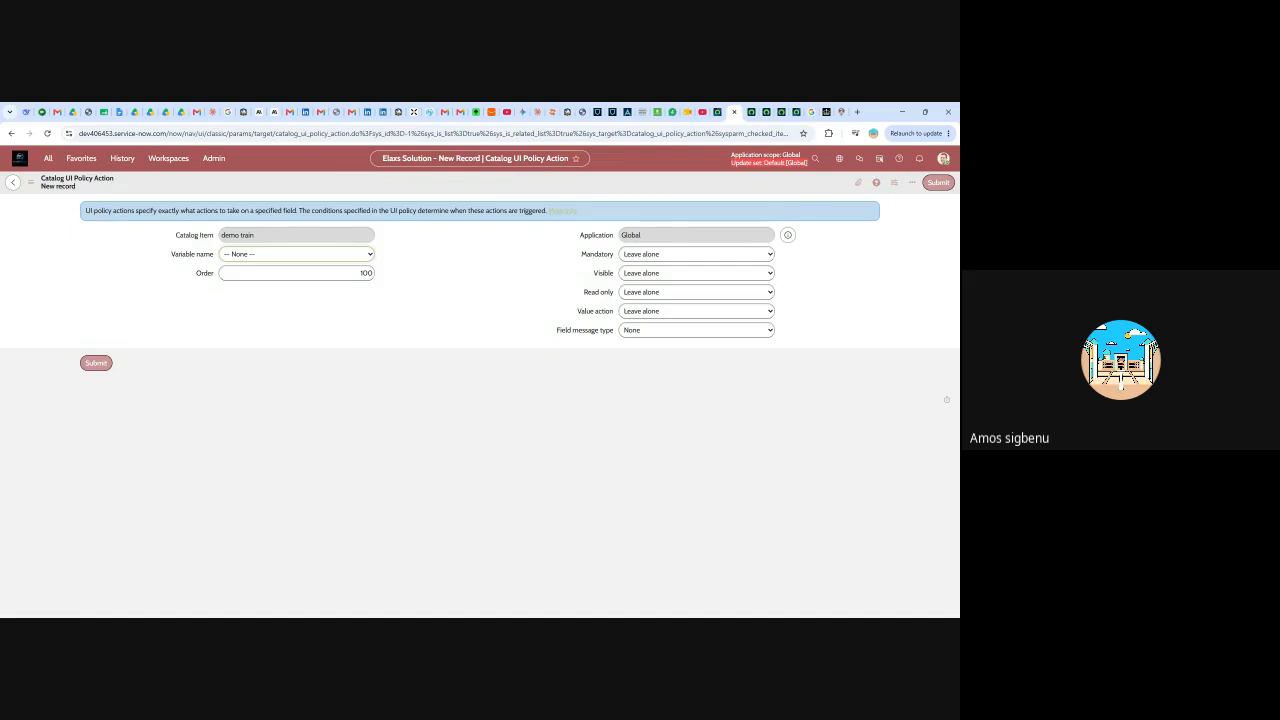
left_click(267, 319)
left_click(752, 112)
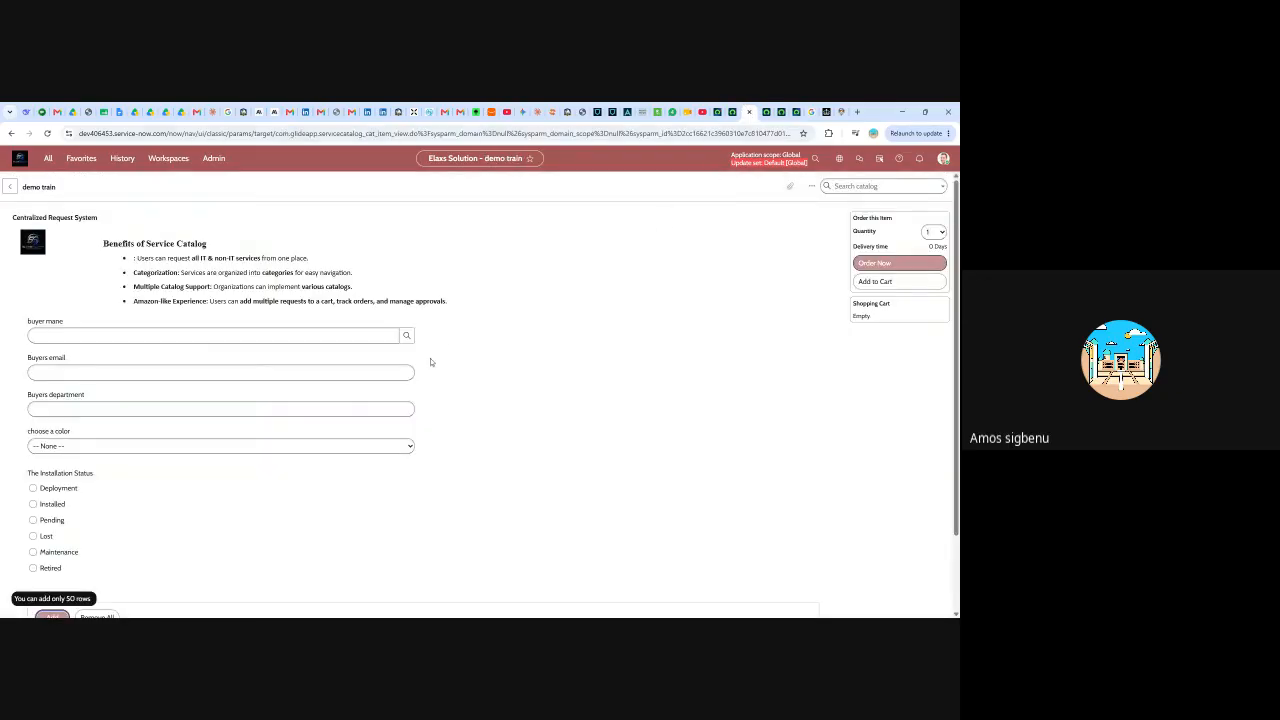
scroll(430, 360, "down", 2)
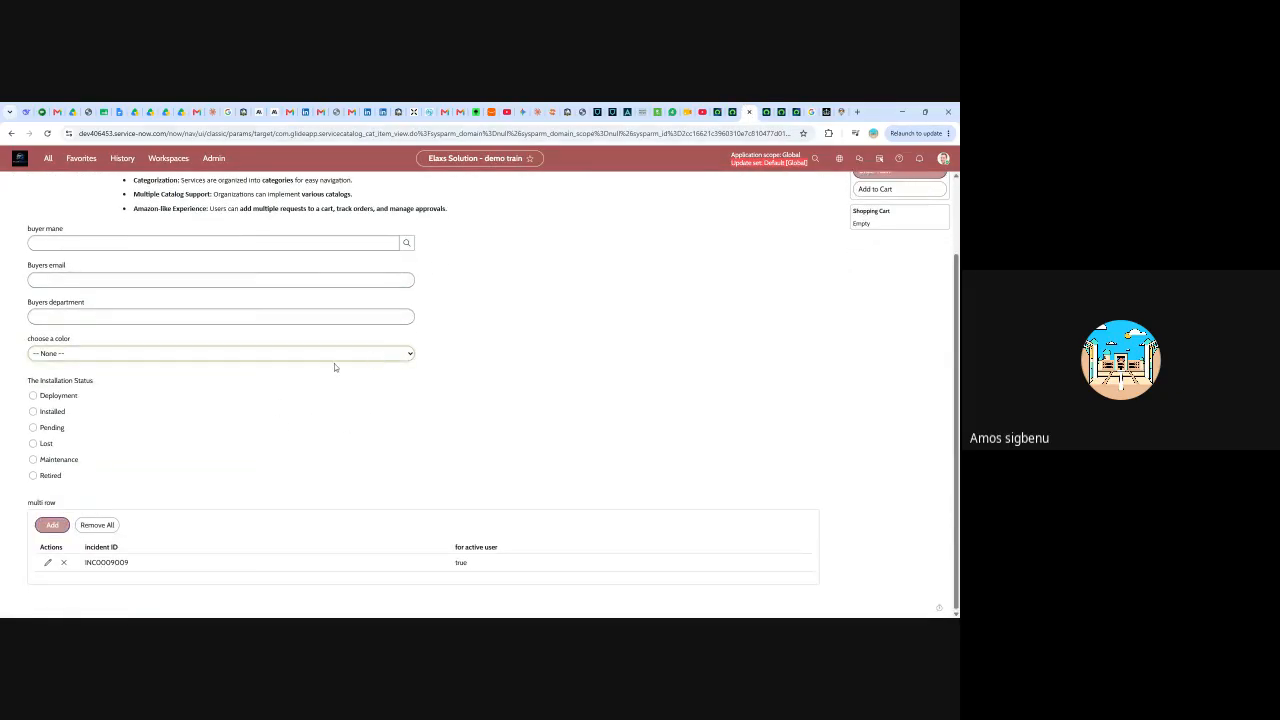
left_click(109, 385)
left_click(732, 113)
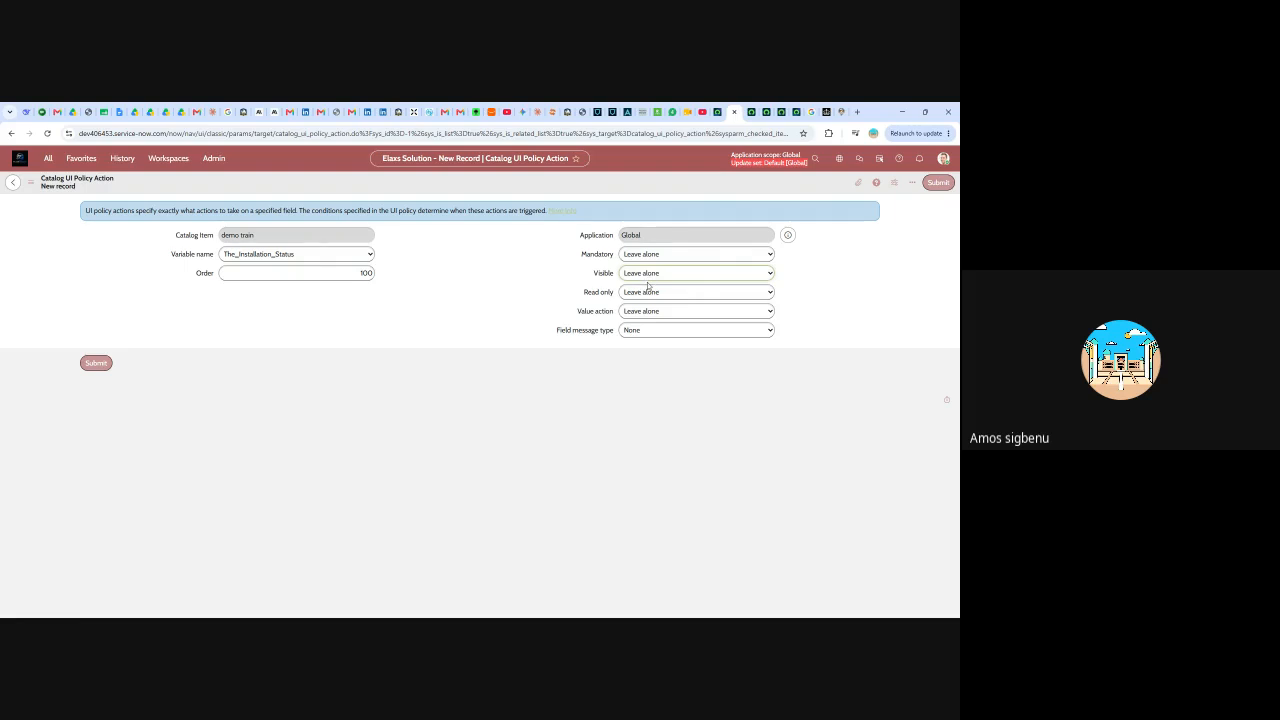
left_click(938, 183)
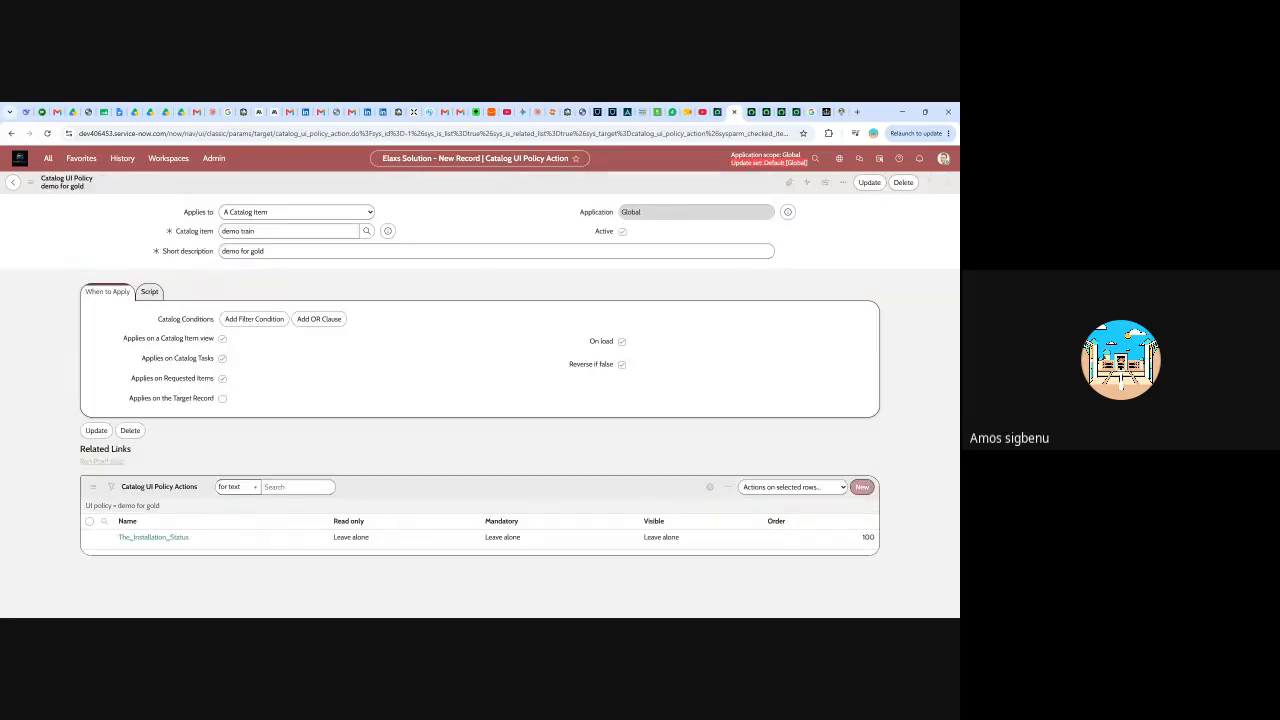
- Review the demo for gold policy's condition and actions, and return to the demo train item's list of catalog UI policies
scroll(330, 385, "down", 3)
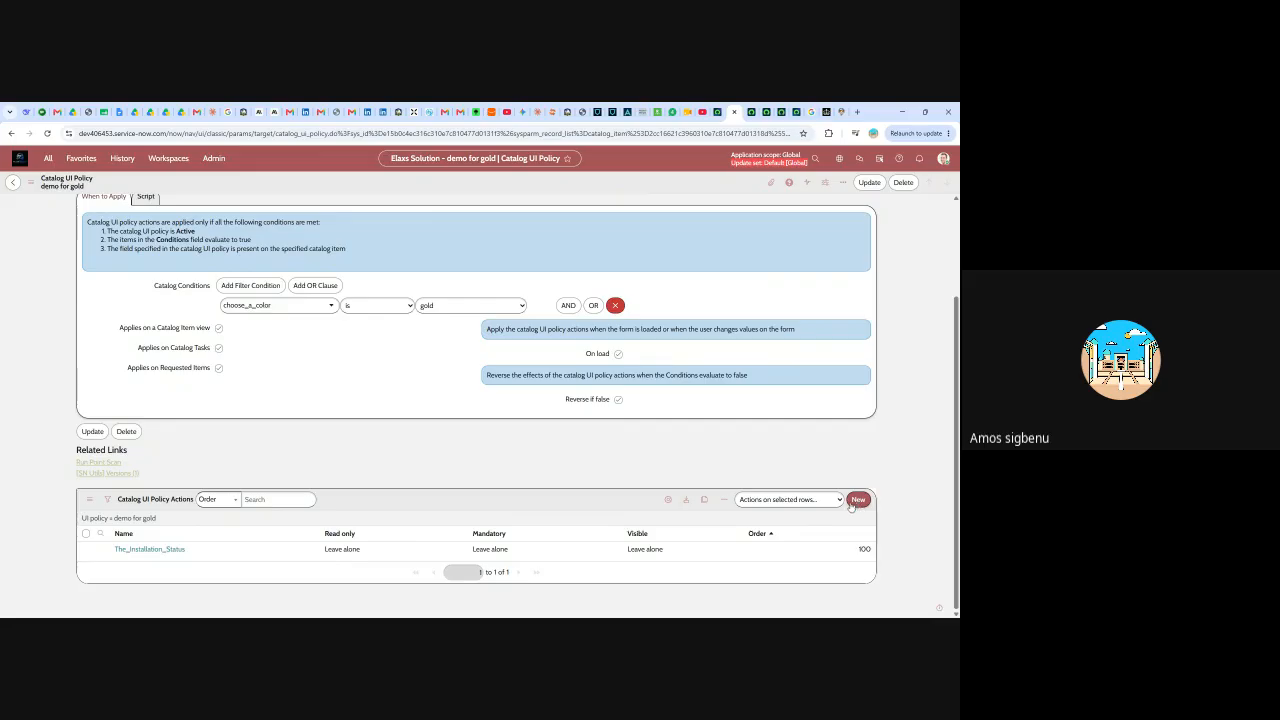
scroll(404, 477, "up", 3)
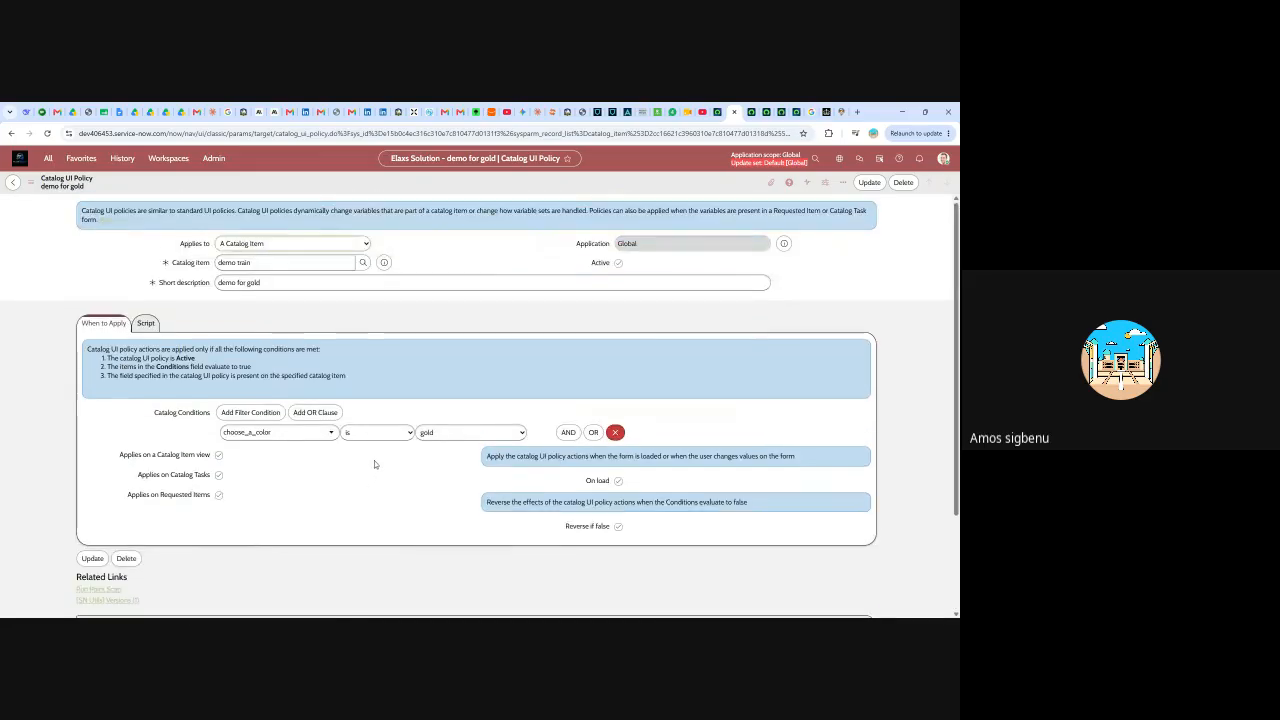
scroll(374, 460, "down", 3)
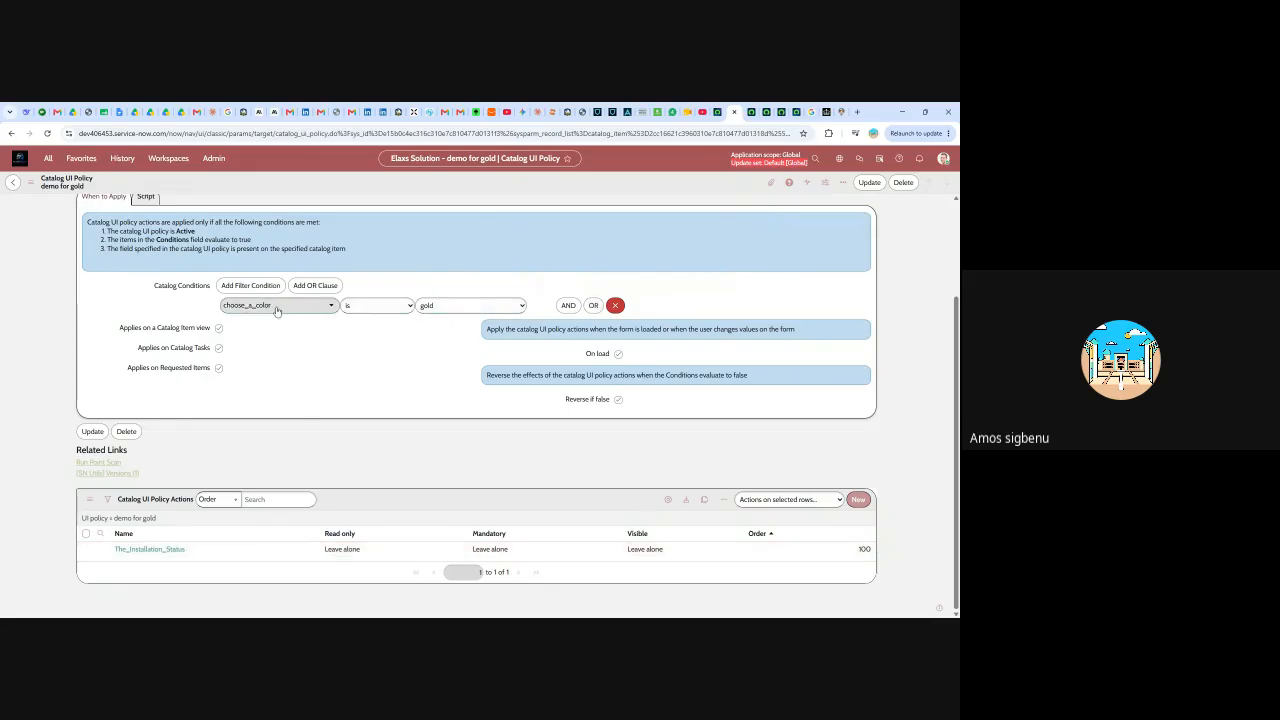
scroll(336, 379, "up", 2)
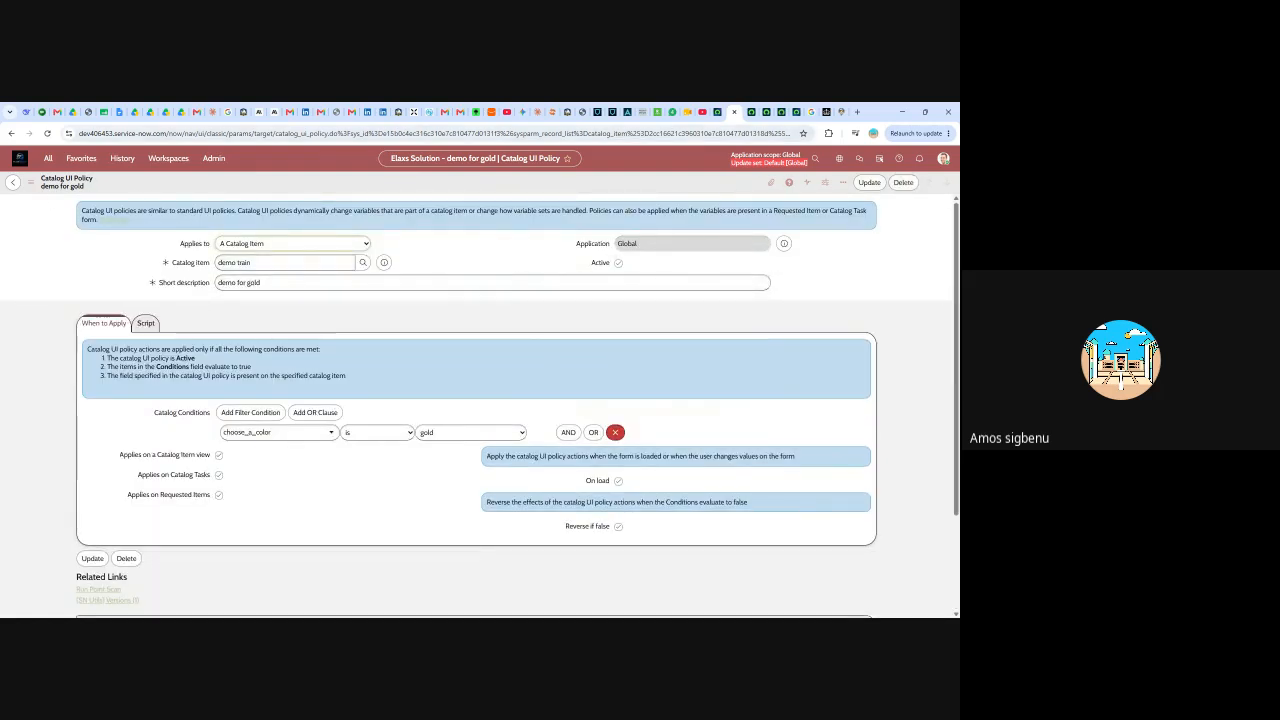
left_click(120, 158)
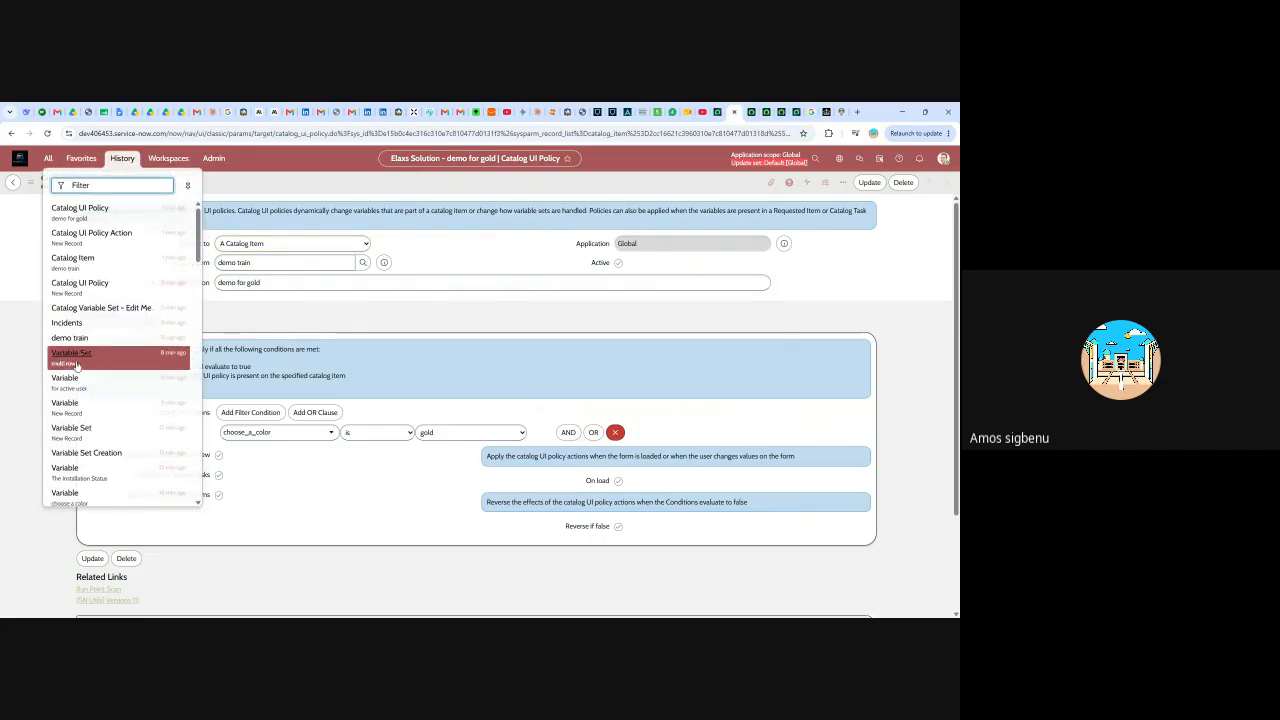
left_click(85, 268)
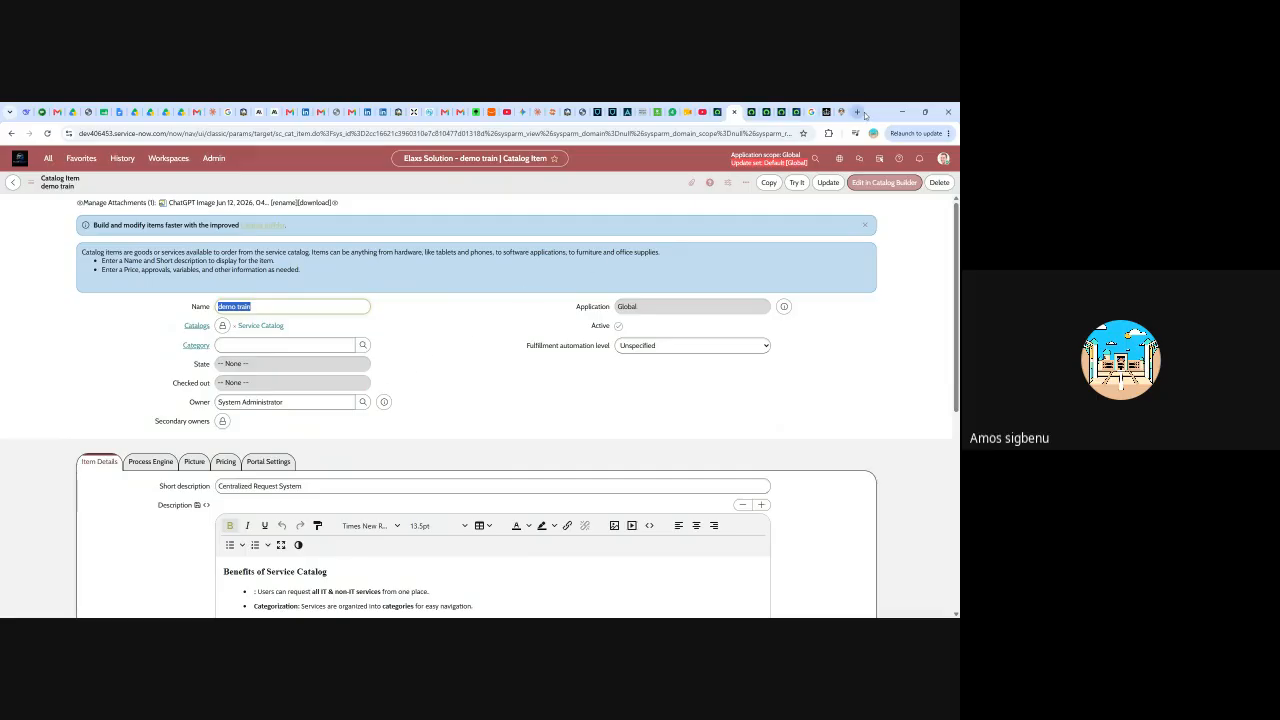
scroll(388, 366, "down", 3)
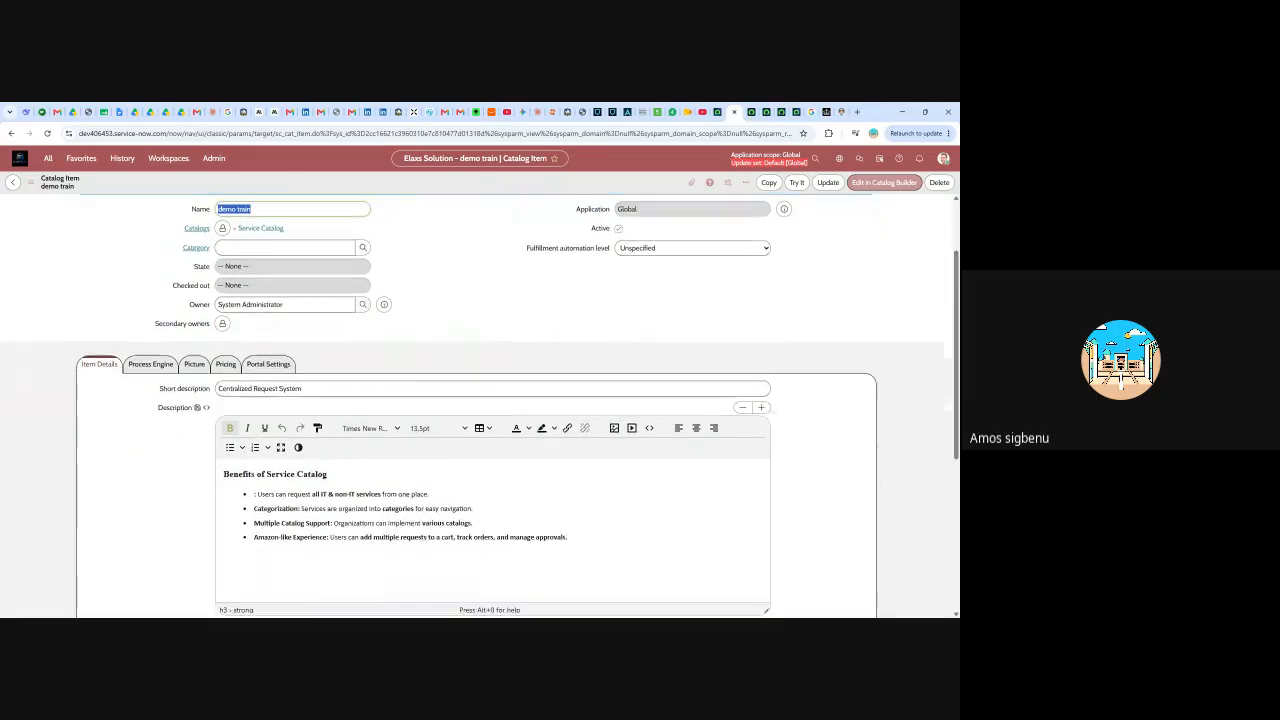
scroll(343, 403, "down", 2)
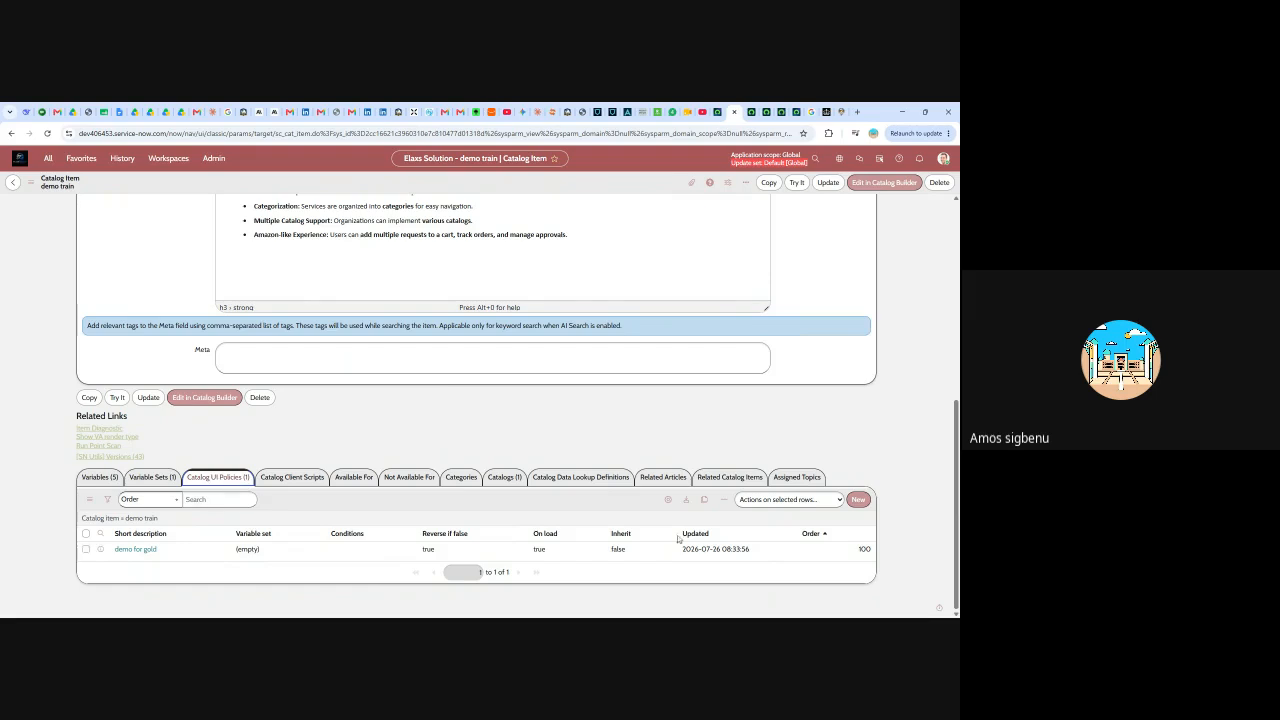
- Create another catalog UI policy with the condition choose_a_color is silver, applied on catalog tasks and requested items, and try to submit it
left_click(858, 502)
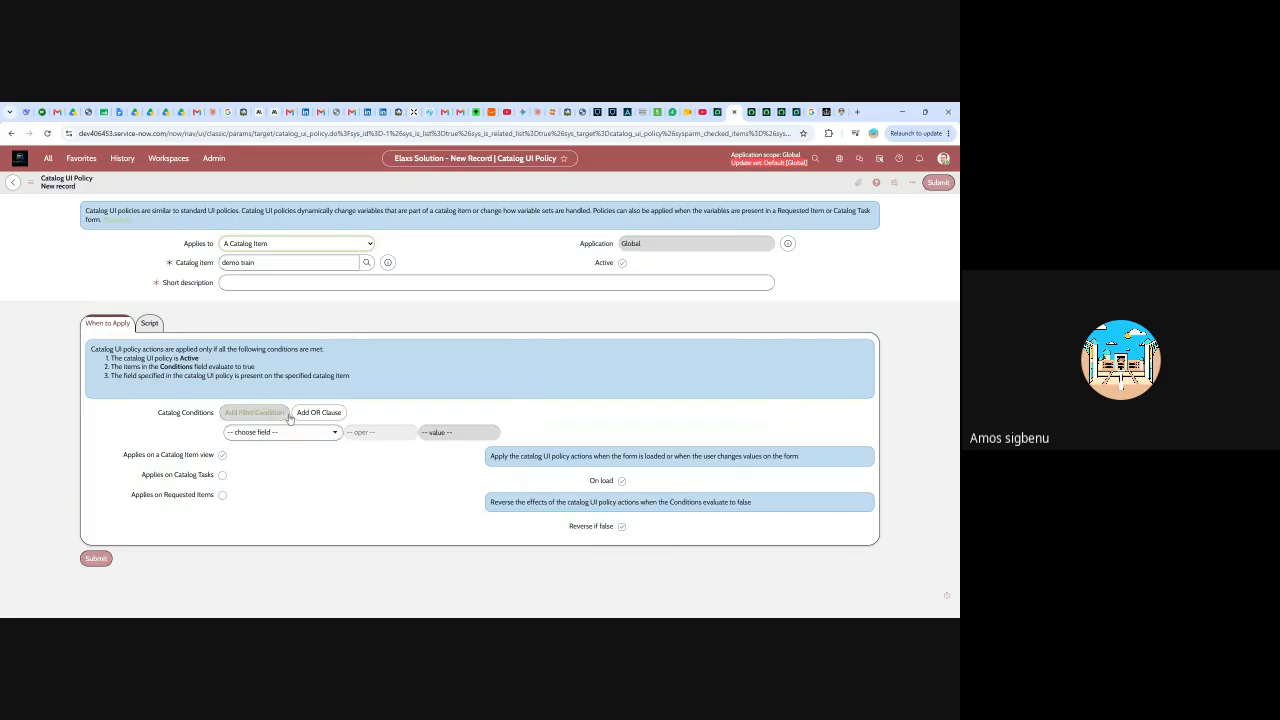
left_click(330, 434)
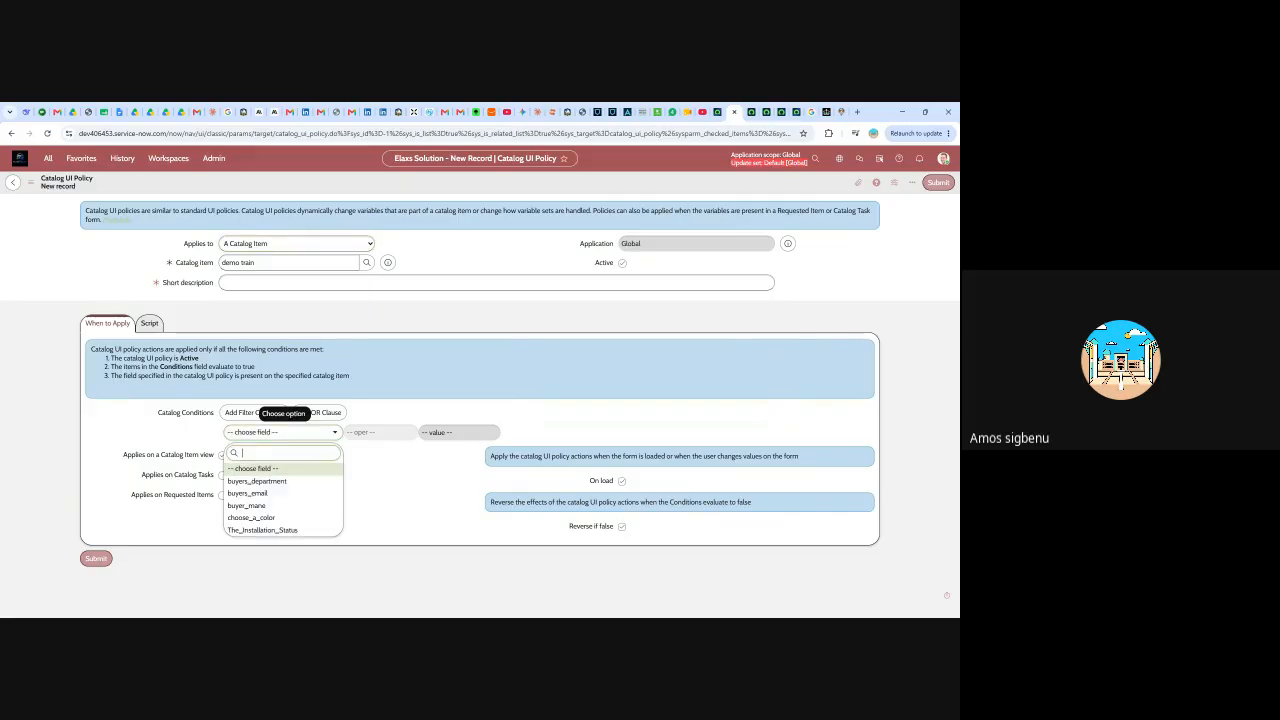
left_click(263, 519)
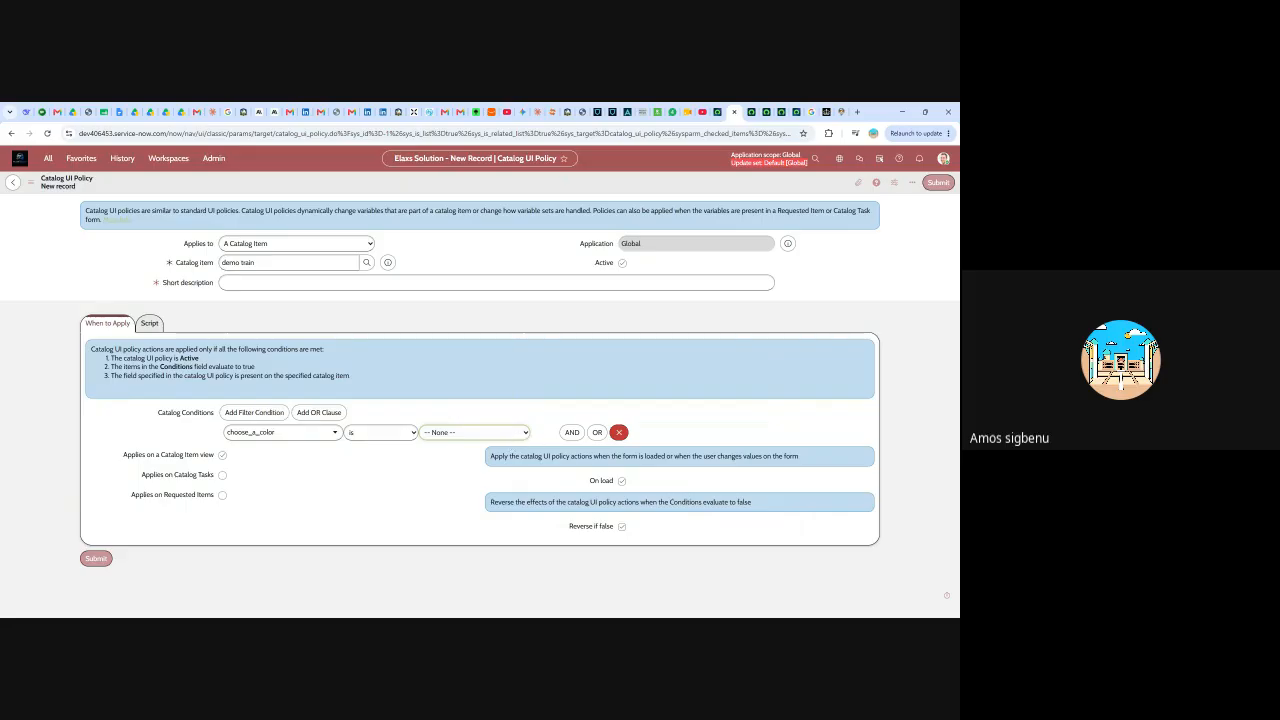
left_click(455, 468)
left_click(222, 476)
left_click(222, 496)
left_click(96, 558)
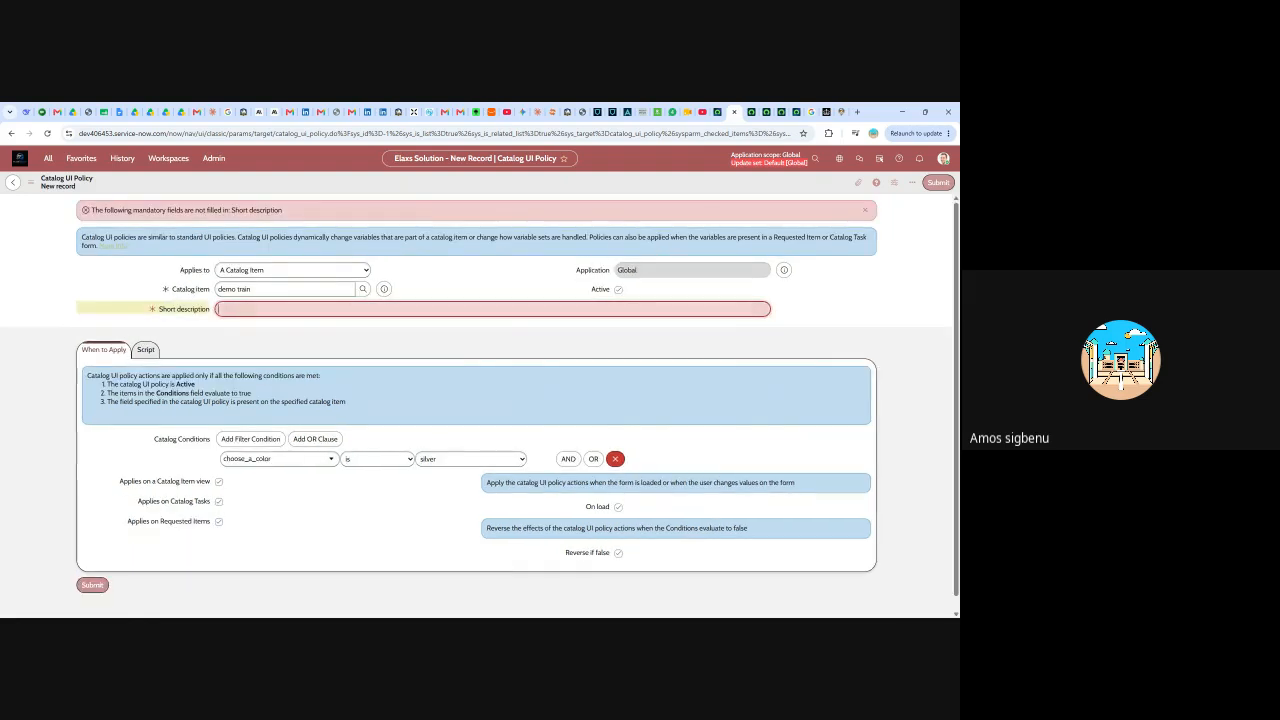
- Fill in the silver policy's short description as "demo color" and submit the policy
left_click(285, 460)
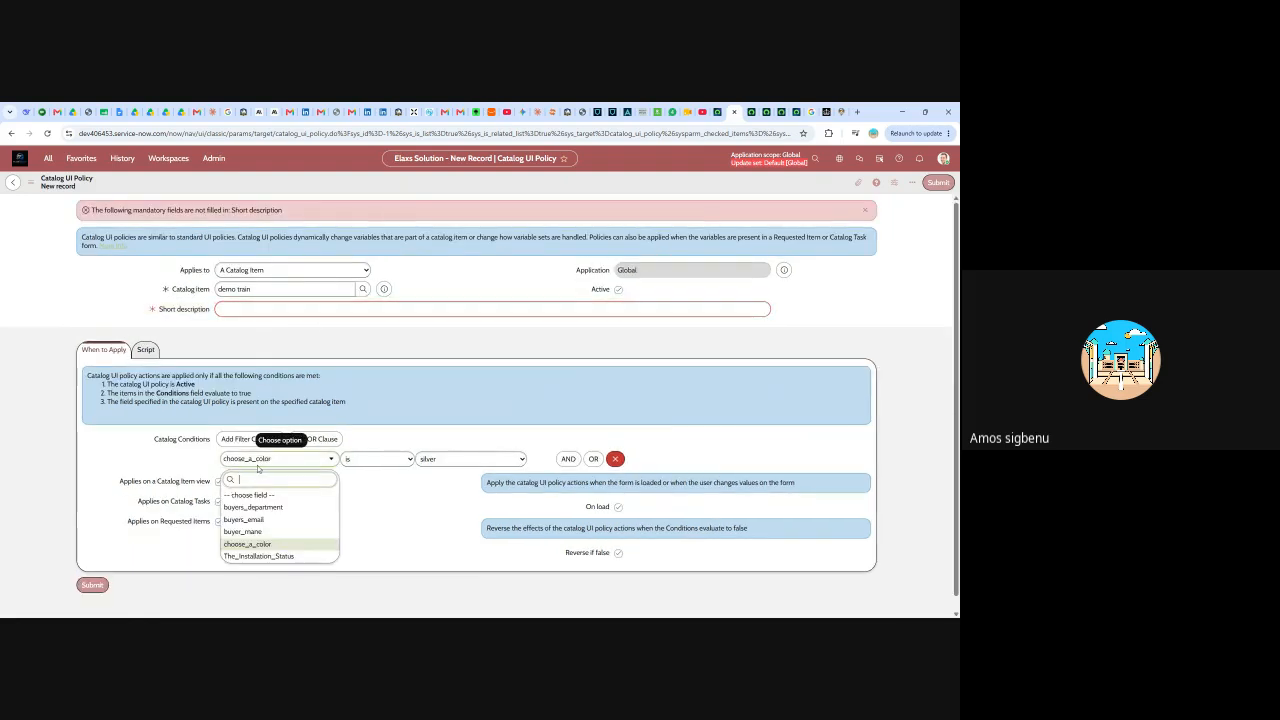
left_click(254, 312)
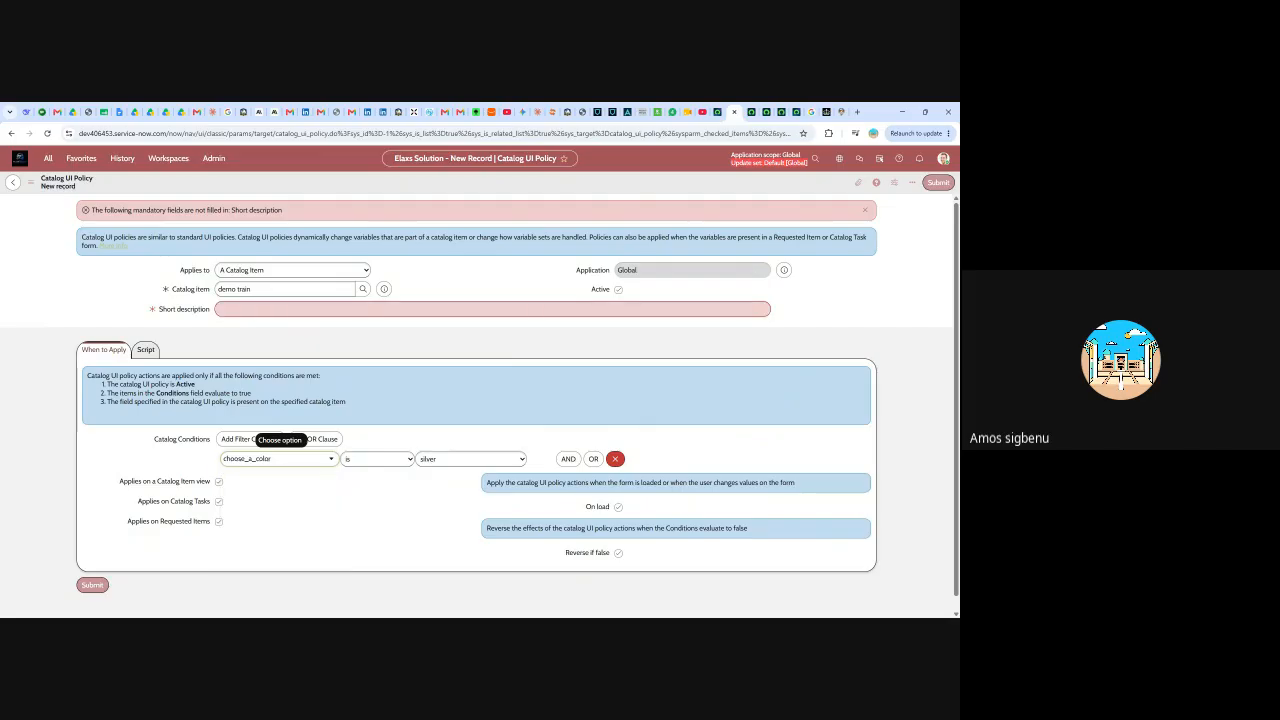
left_click(280, 458)
type("demo clo")
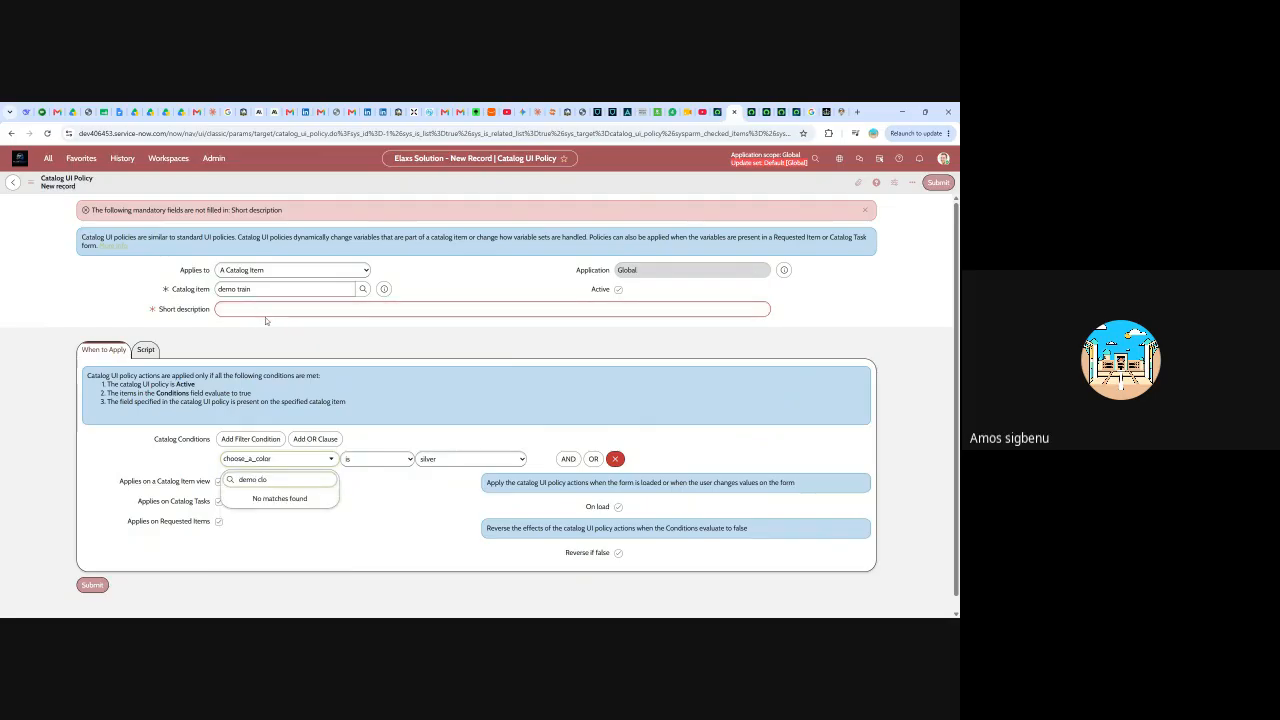
left_click(265, 319)
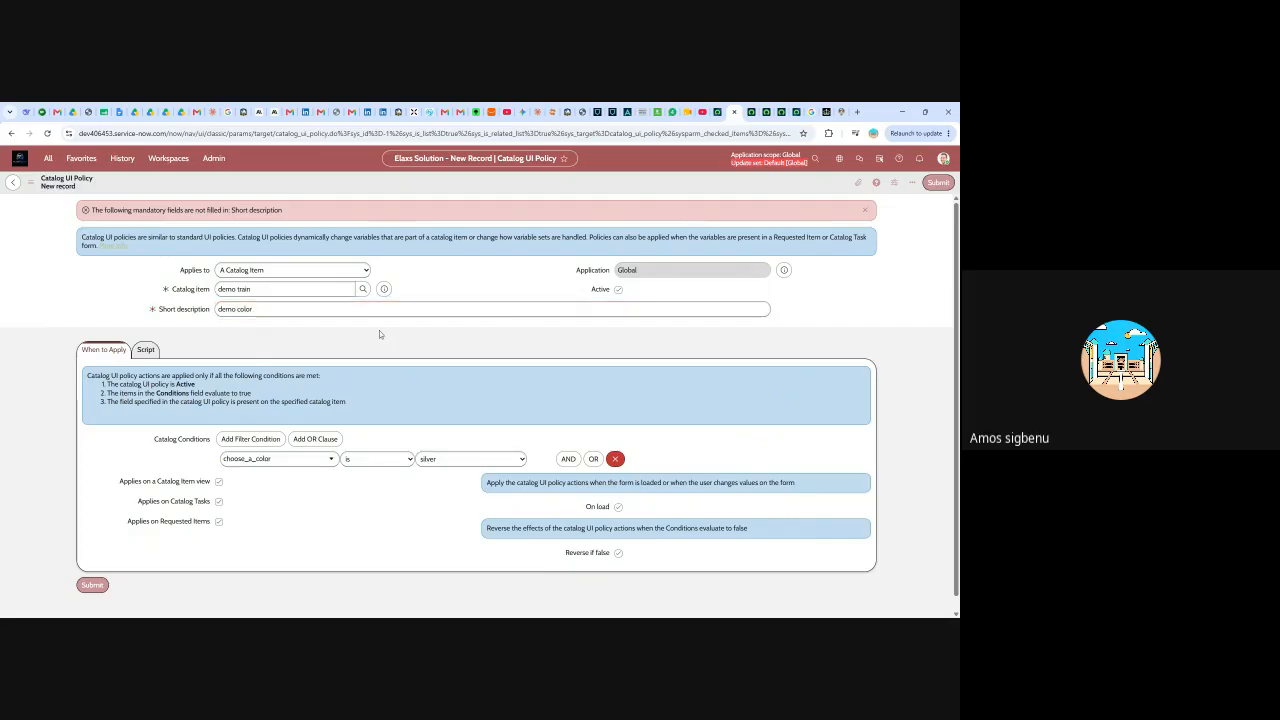
scroll(338, 490, "down", 1)
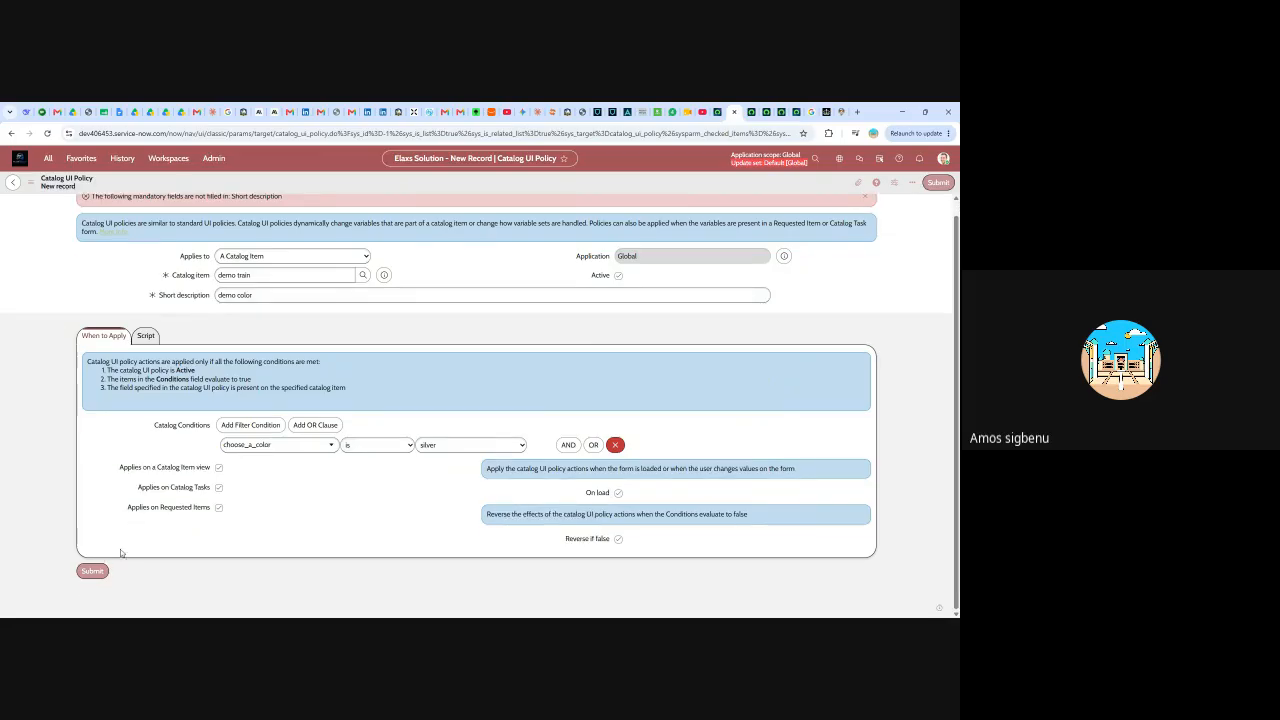
left_click(92, 571)
scroll(404, 417, "down", 2)
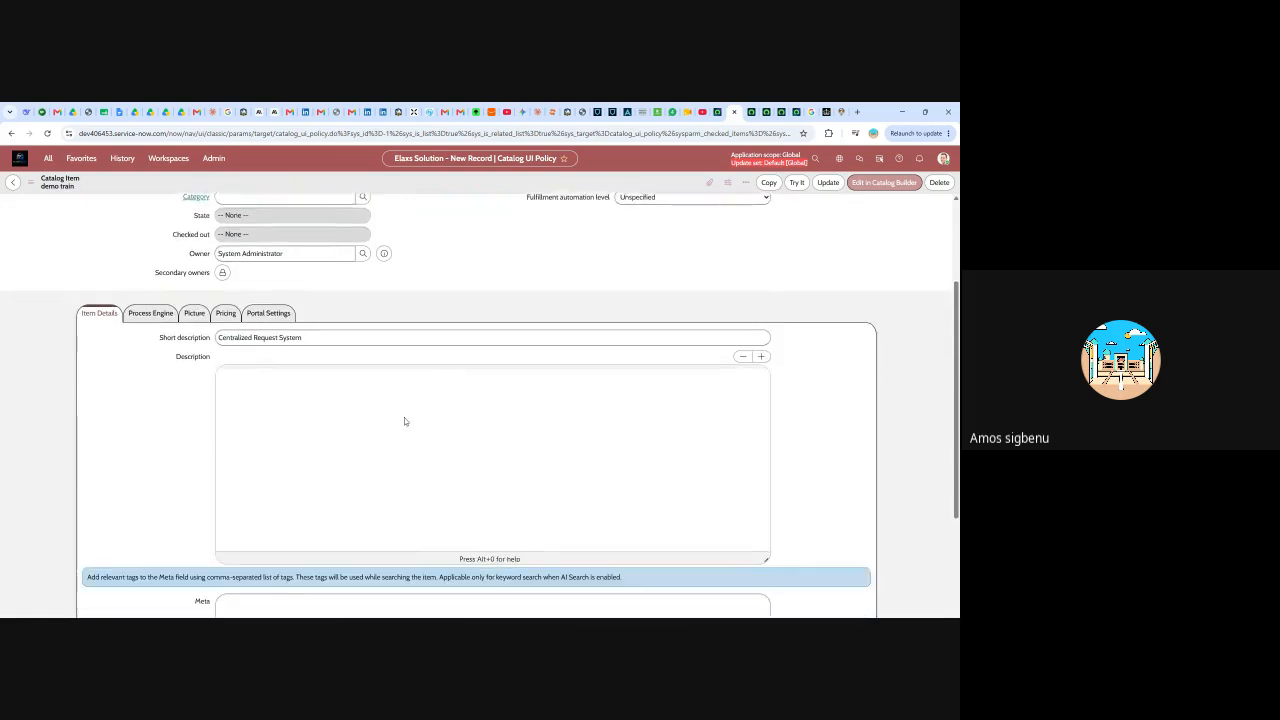
scroll(397, 422, "down", 3)
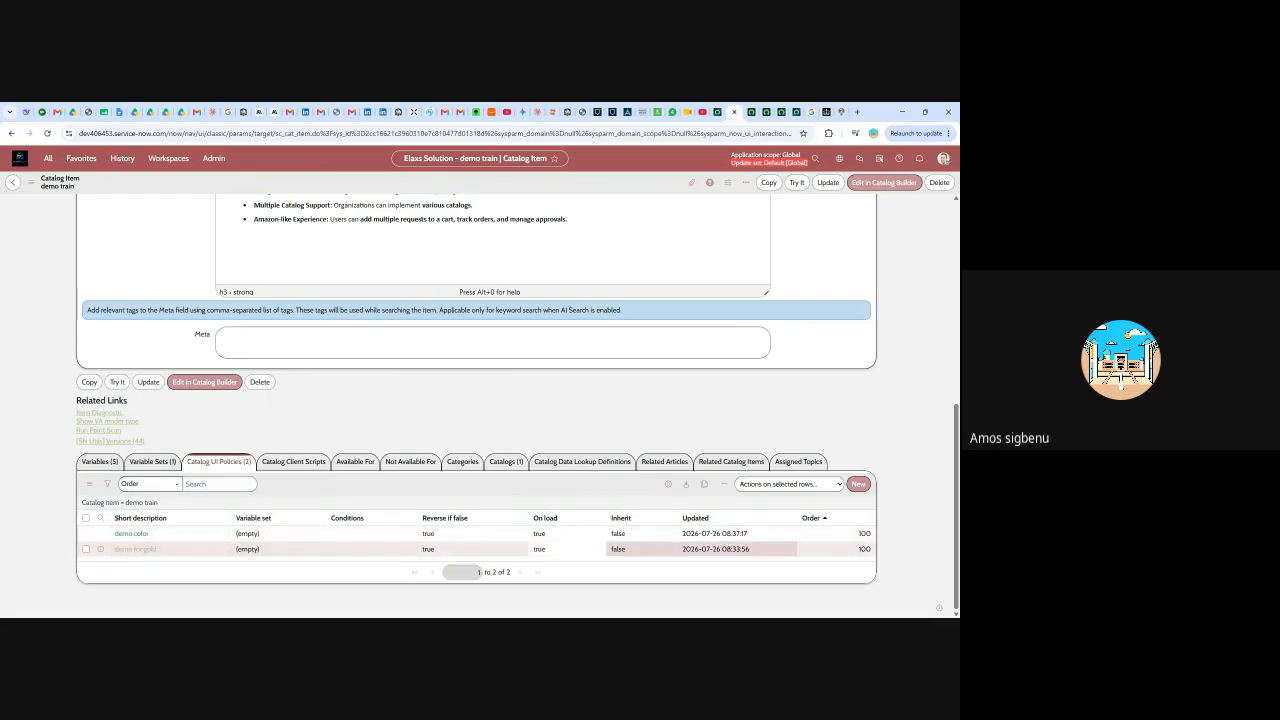
left_click(132, 536)
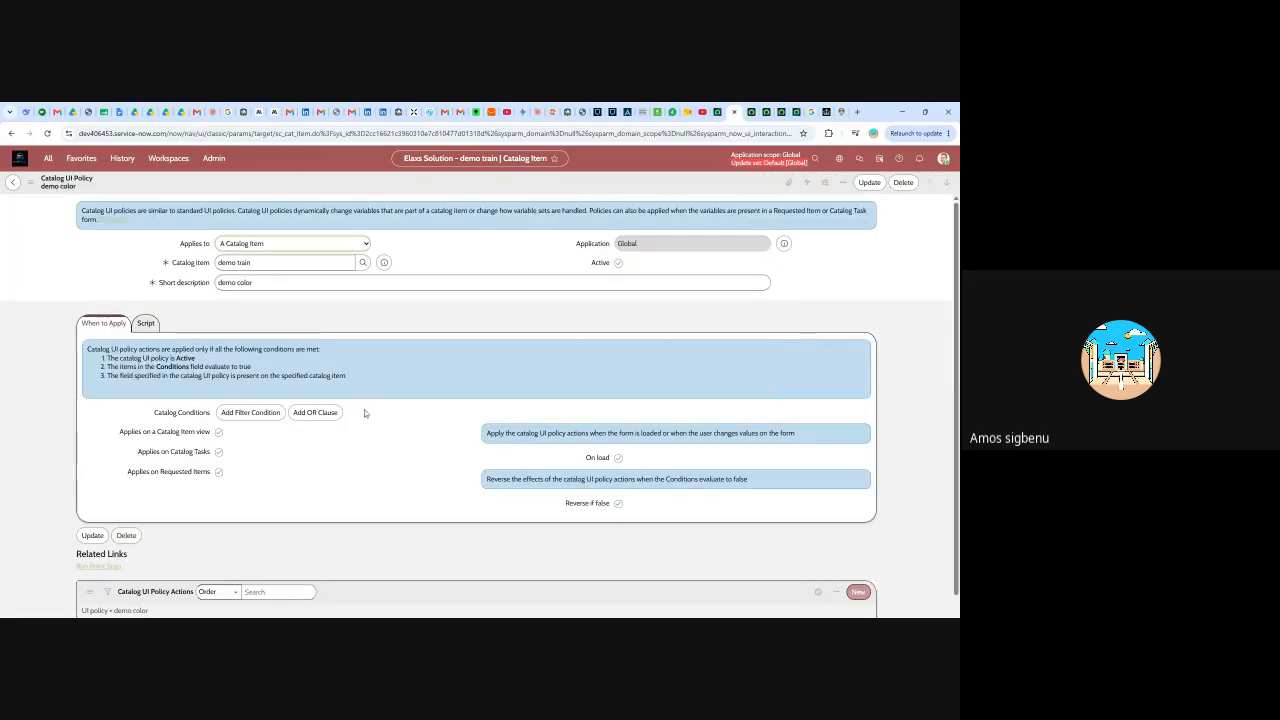
scroll(298, 440, "down", 2)
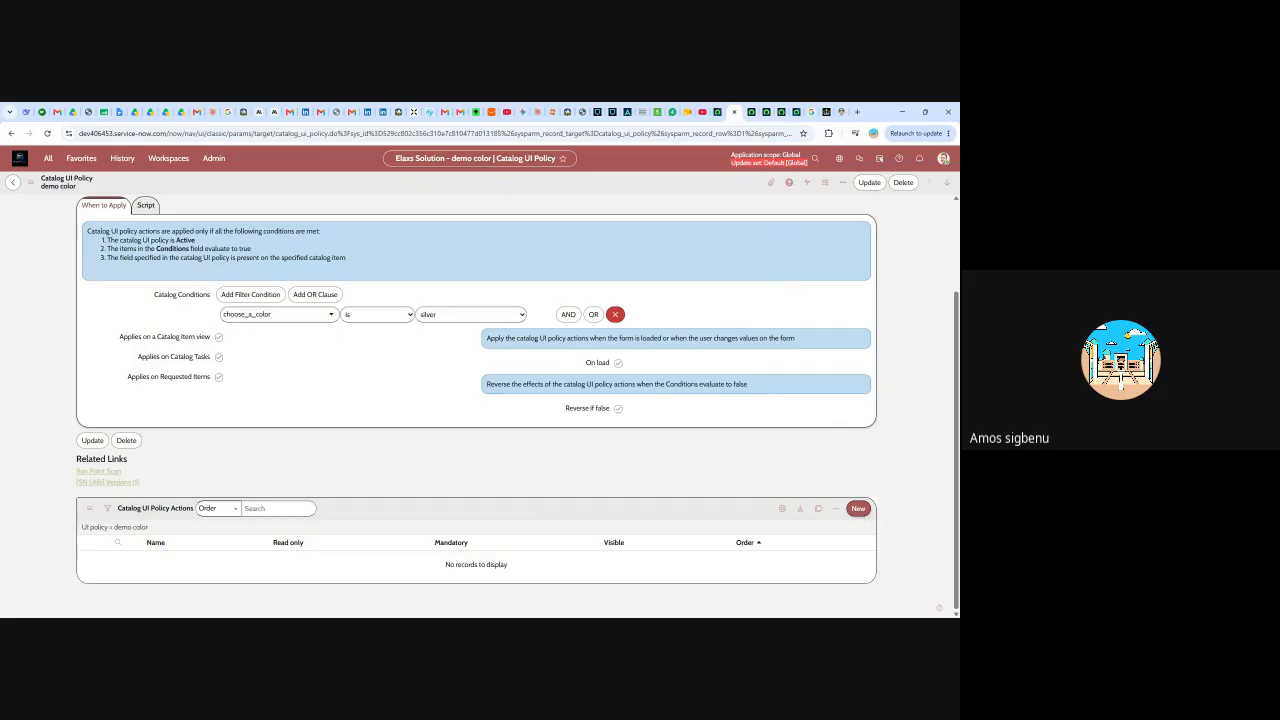
left_click(858, 509)
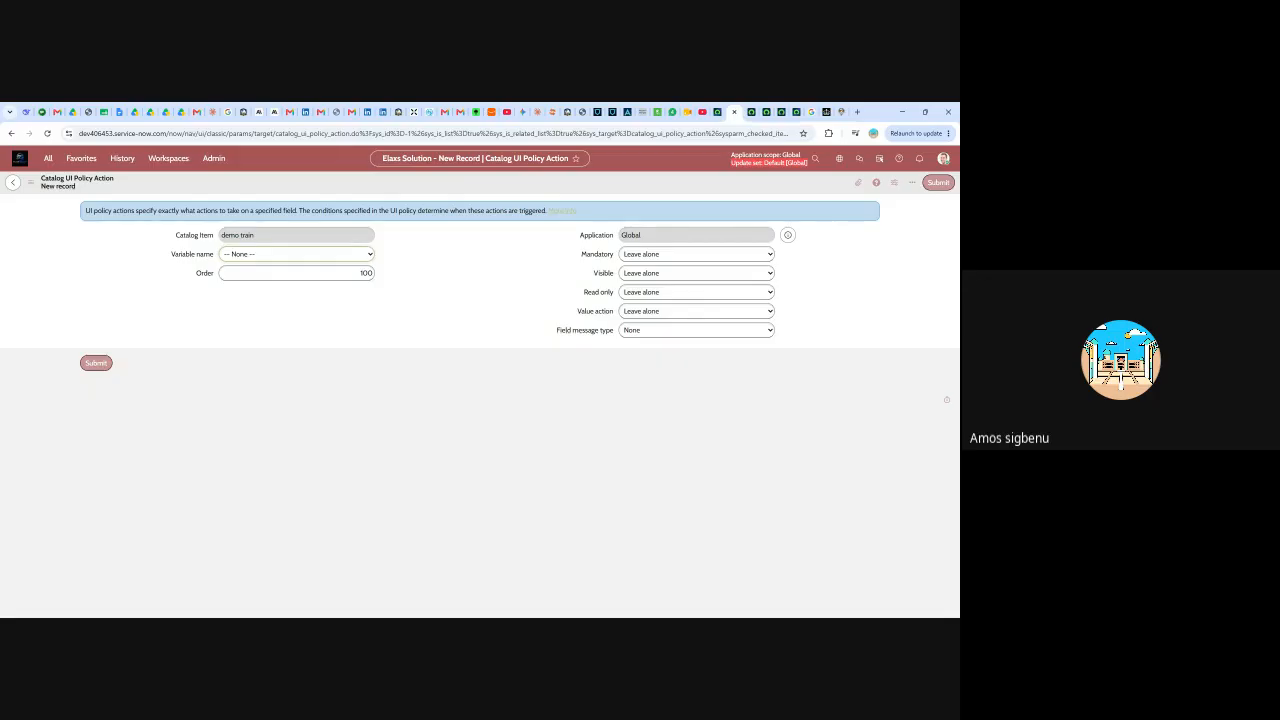
left_click(288, 355)
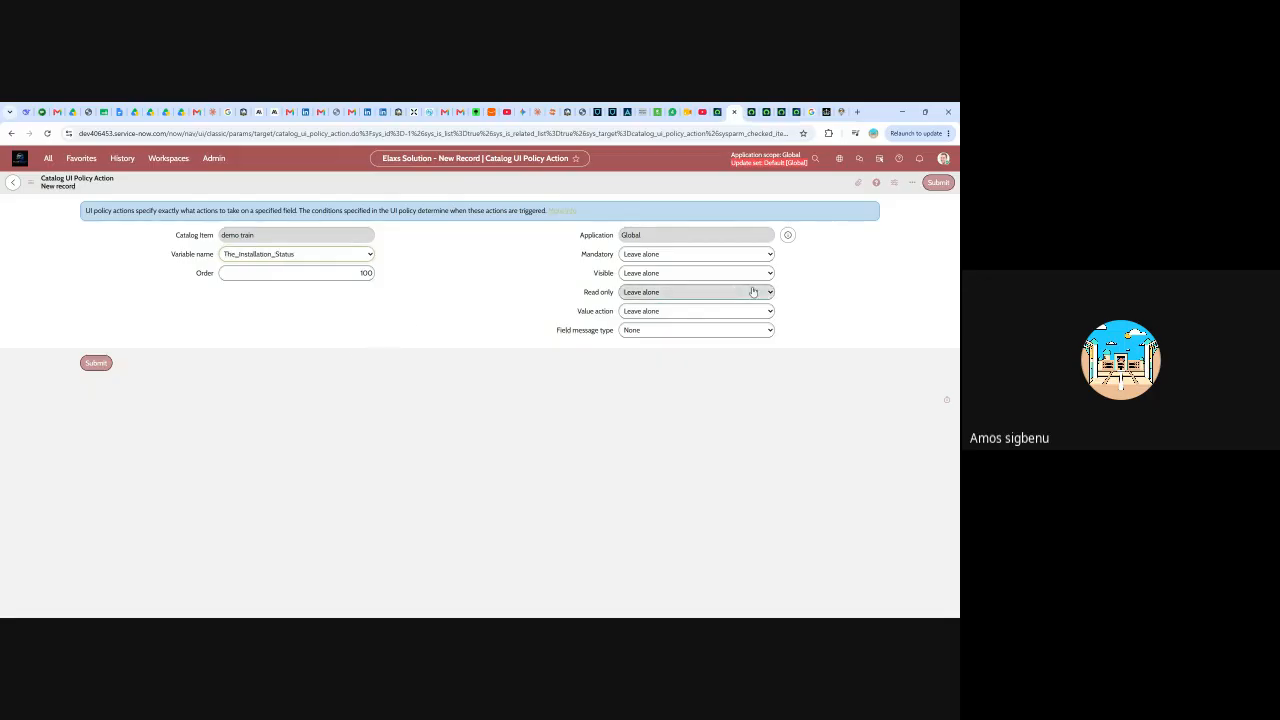
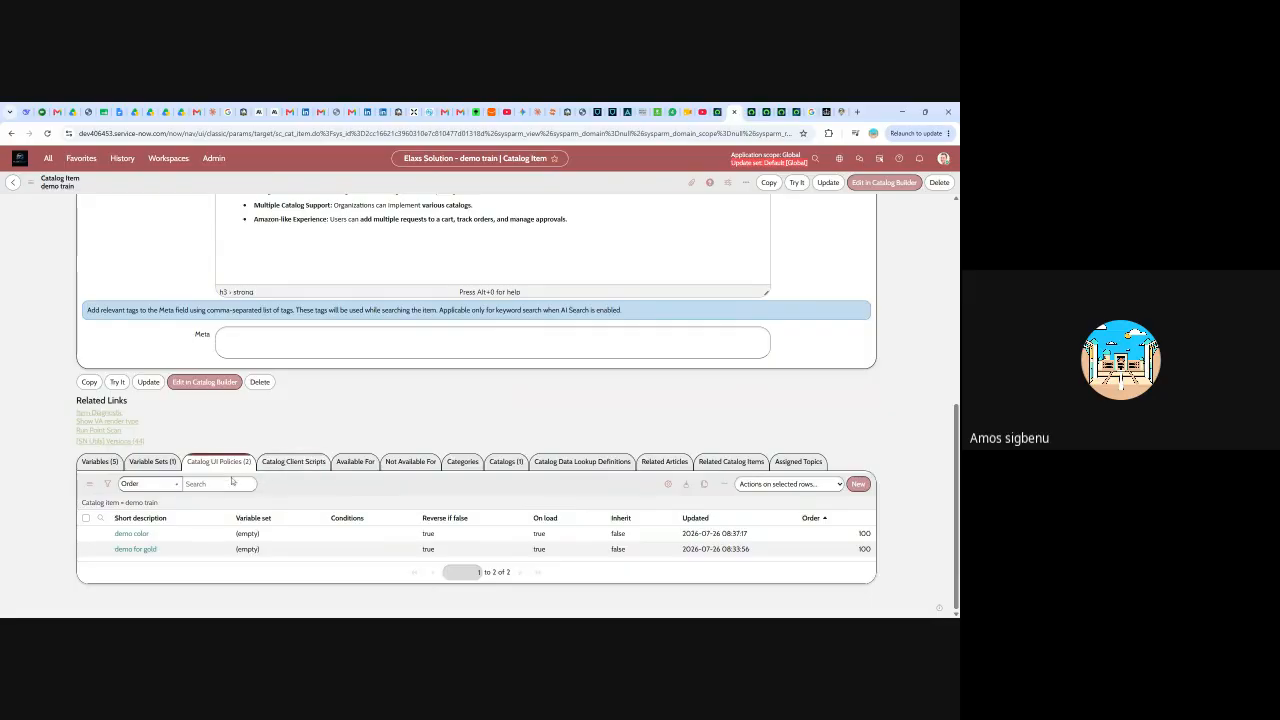
- Open the demo color catalog UI policy and review its condition, application settings and policy actions
left_click(127, 537)
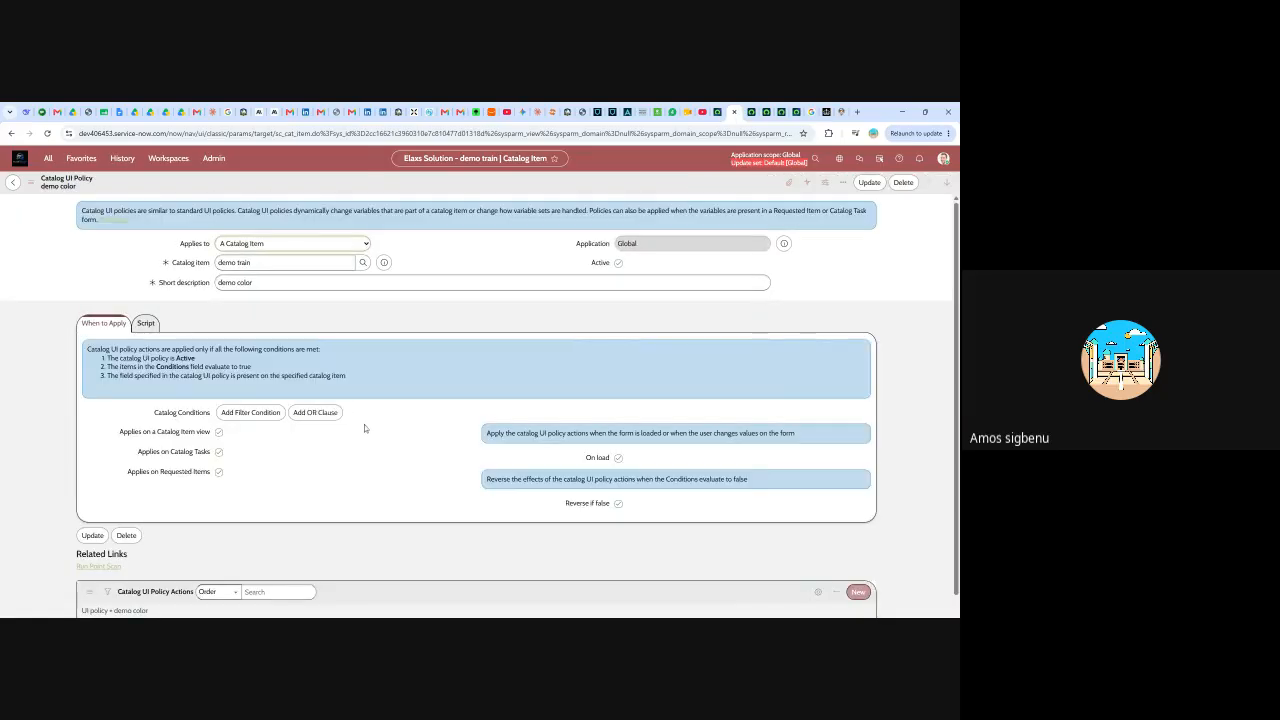
scroll(389, 508, "down", 2)
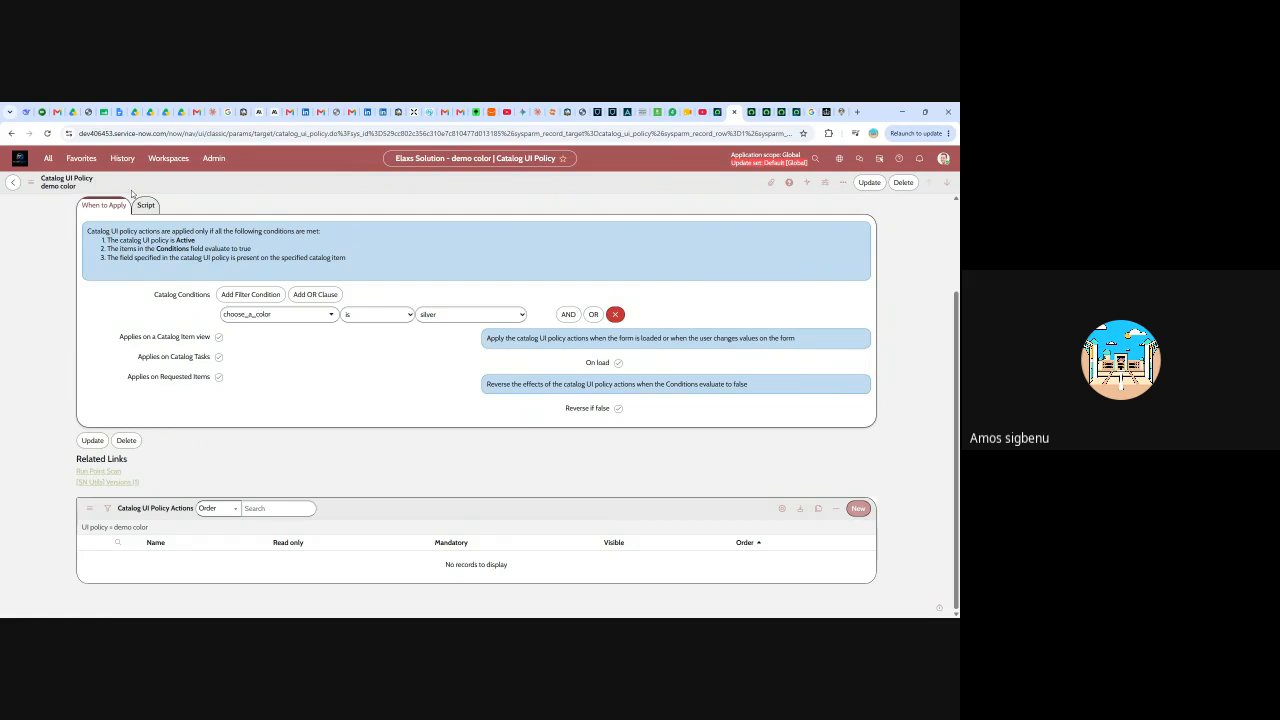
left_click(733, 112)
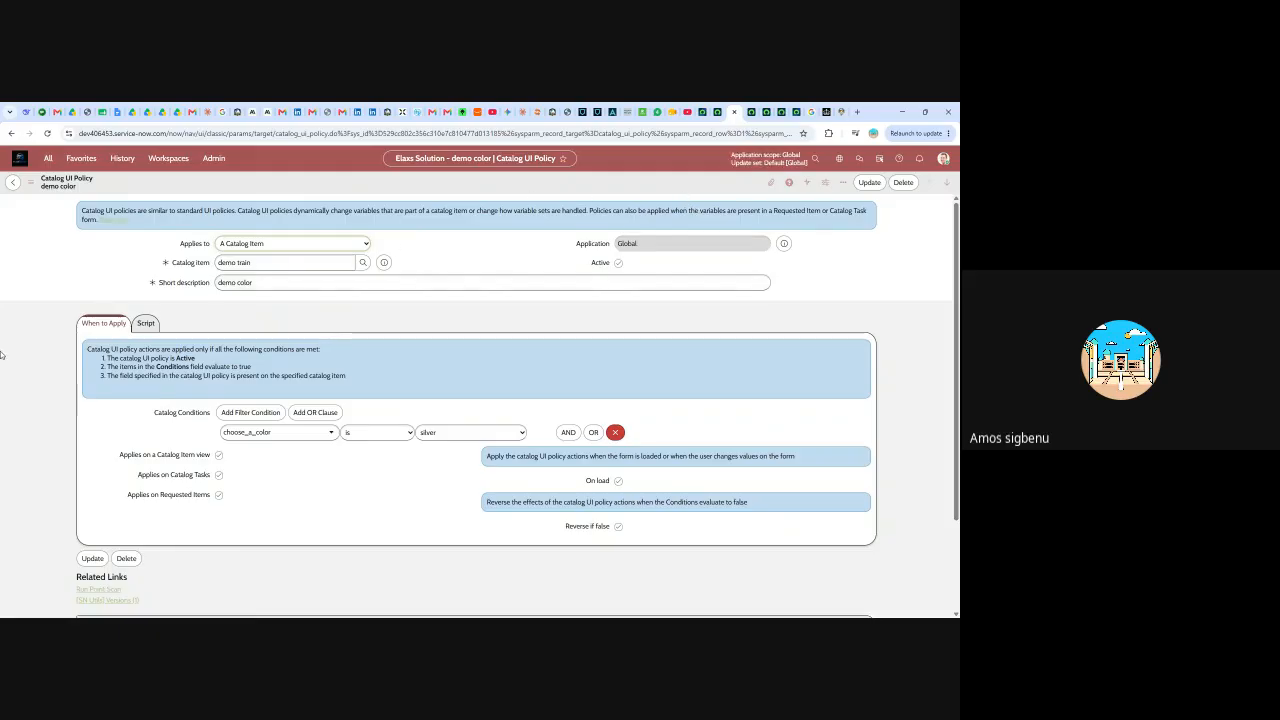
scroll(286, 341, "down", 2)
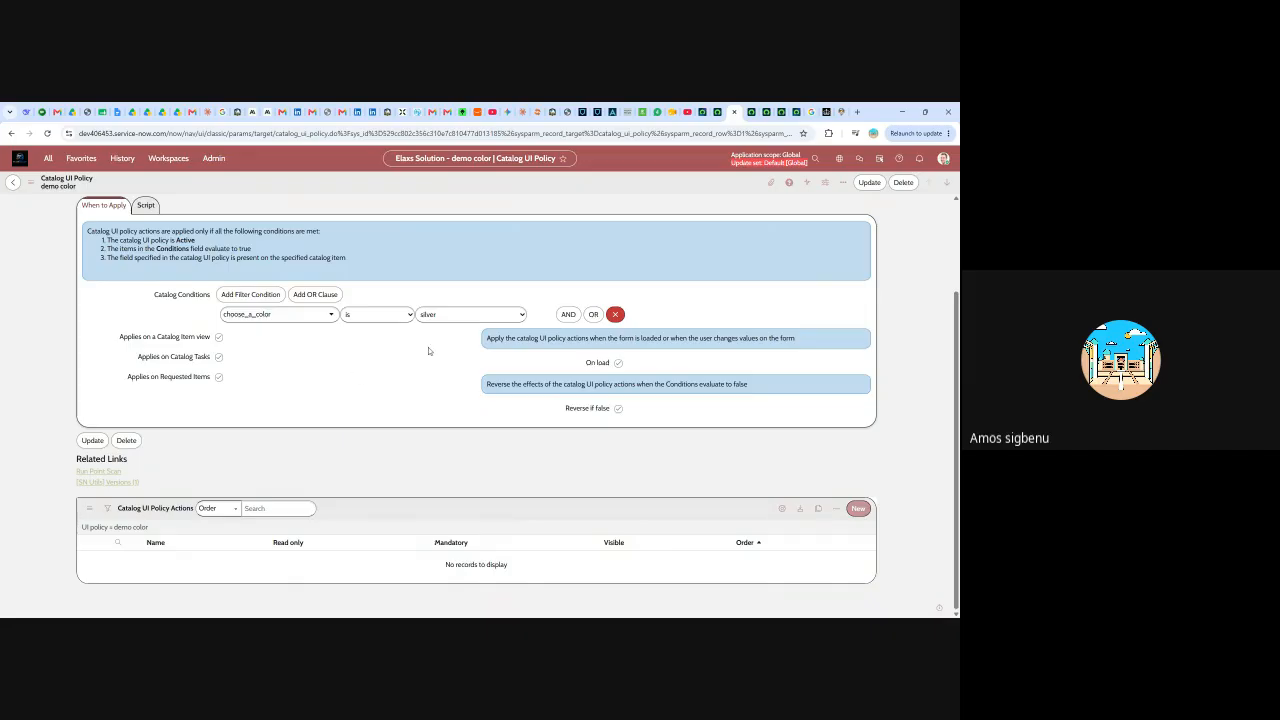
scroll(350, 330, "up", 2)
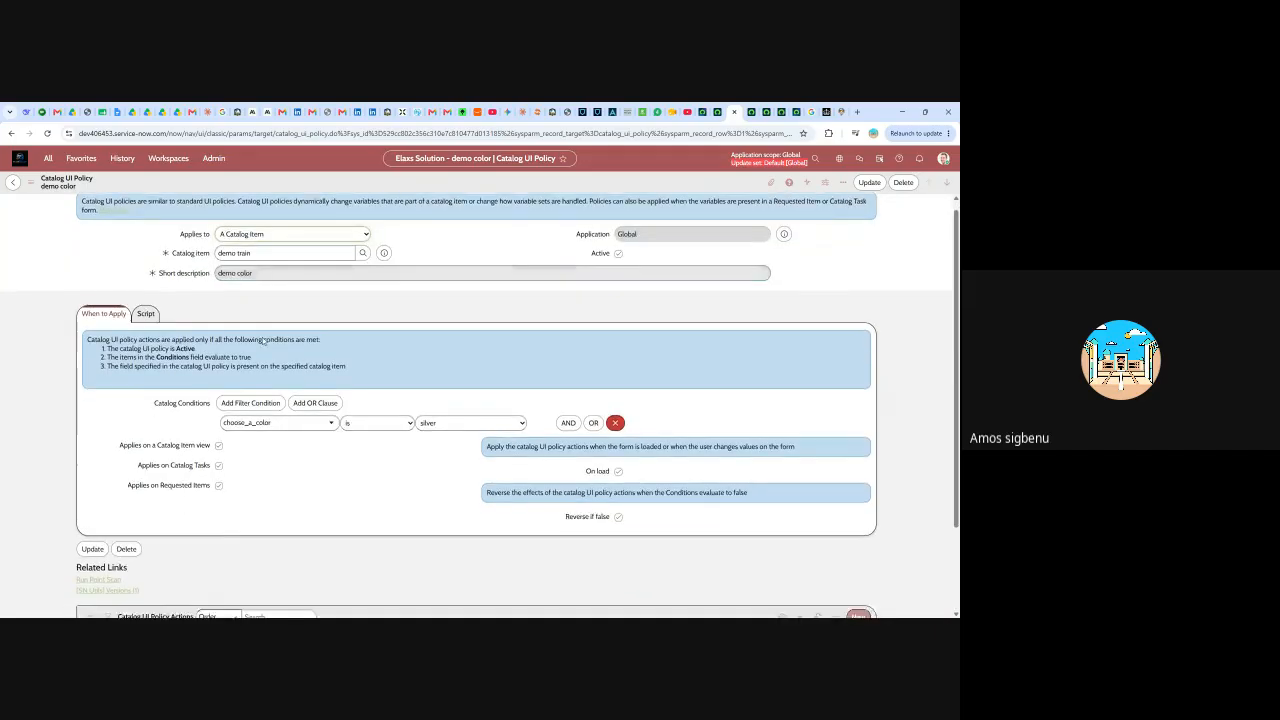
scroll(260, 360, "down", 2)
scroll(236, 365, "up", 2)
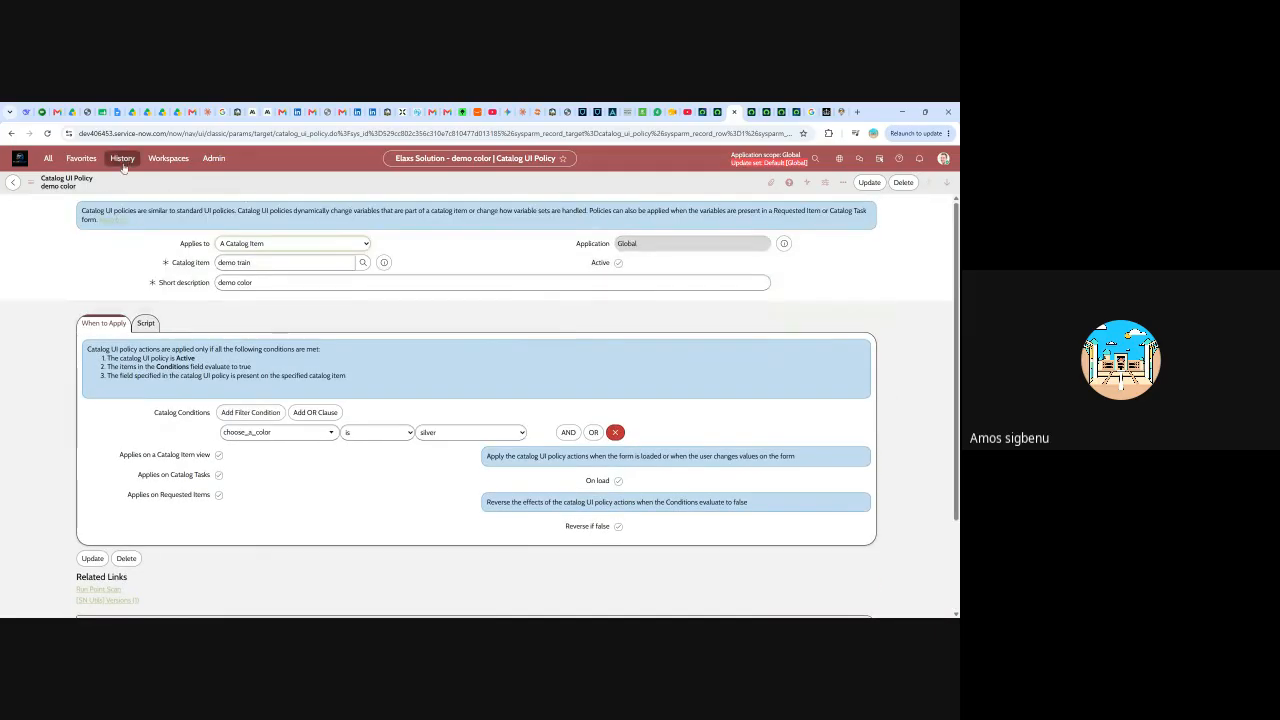
- Return to the recently visited demo train catalog item and show its list of variables
left_click(122, 158)
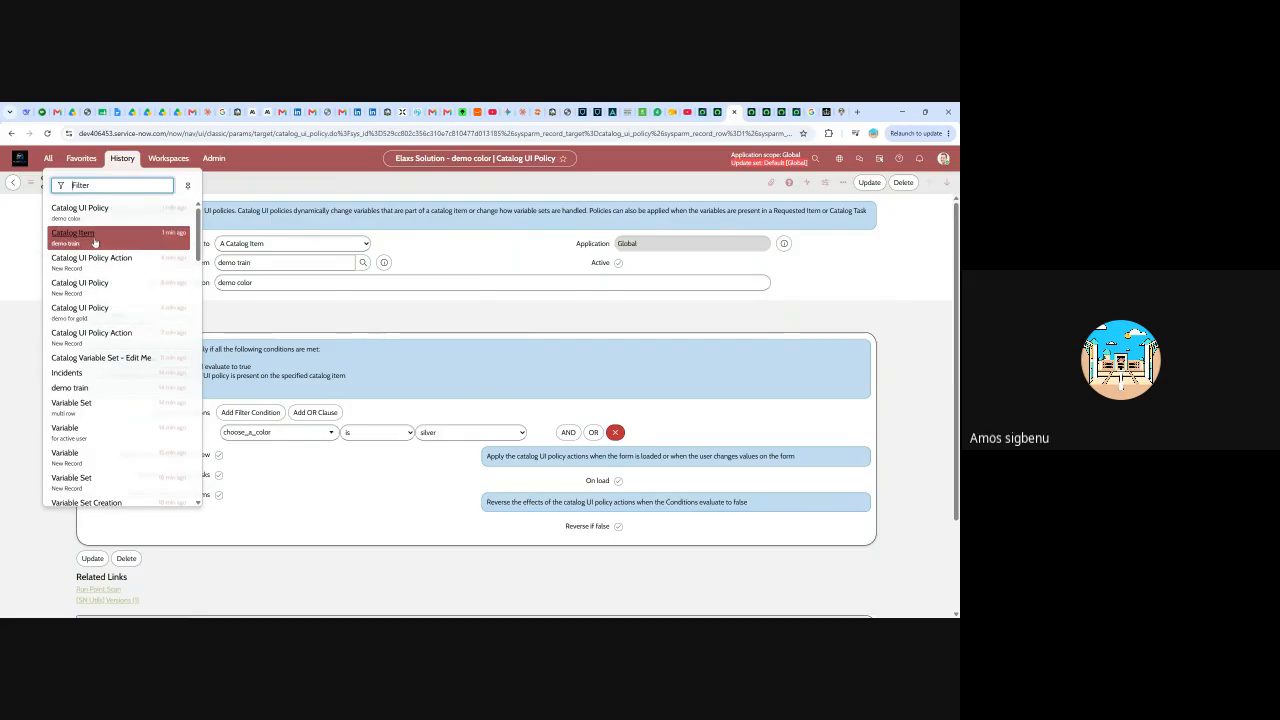
left_click(120, 240)
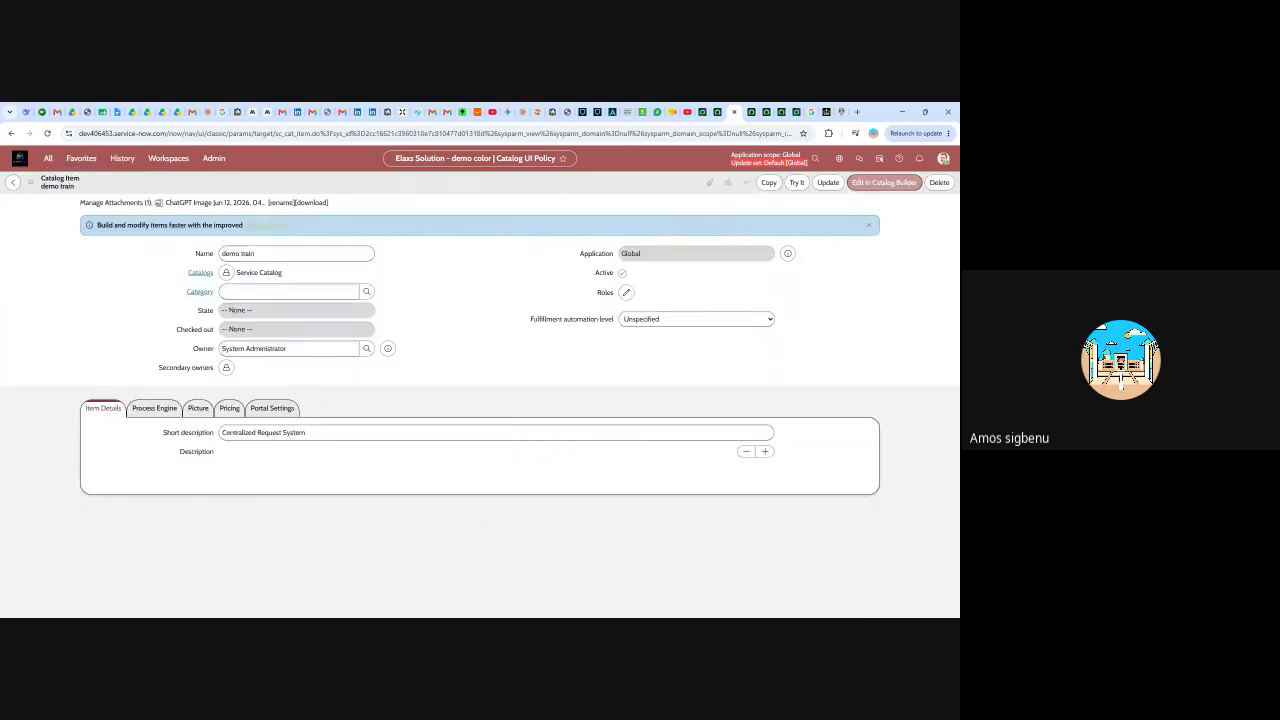
scroll(279, 394, "down", 3)
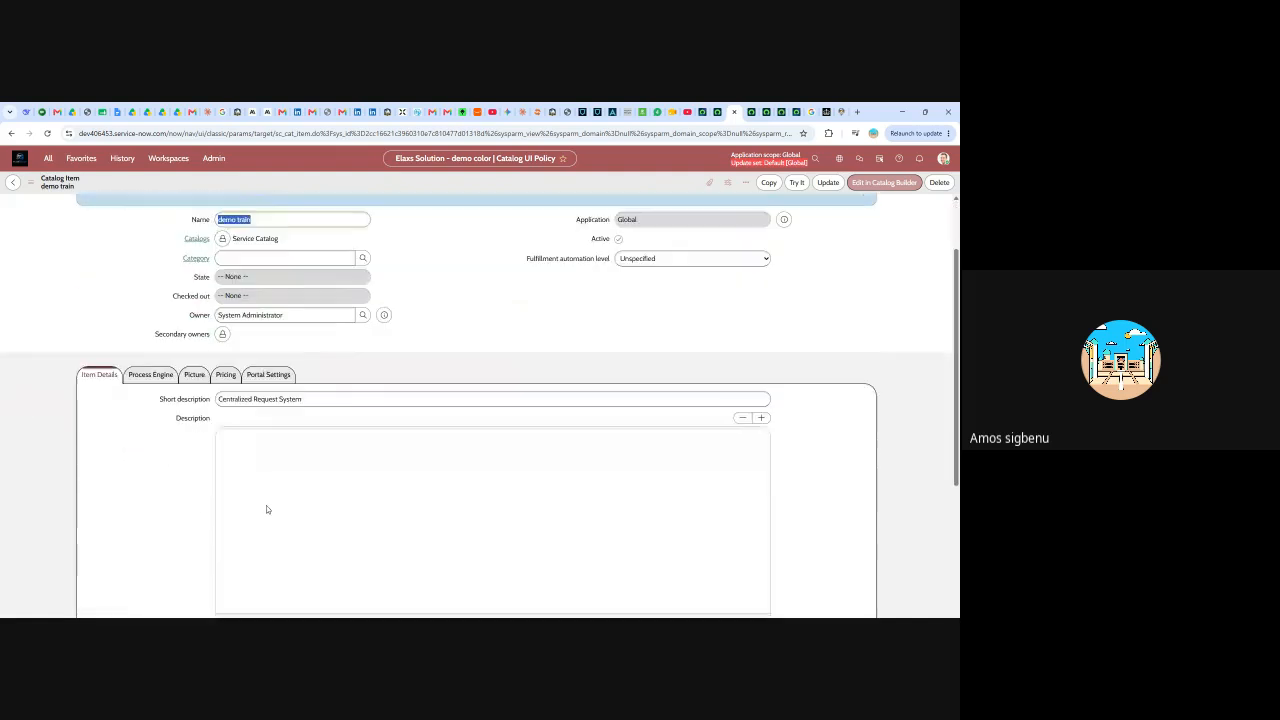
scroll(253, 484, "down", 2)
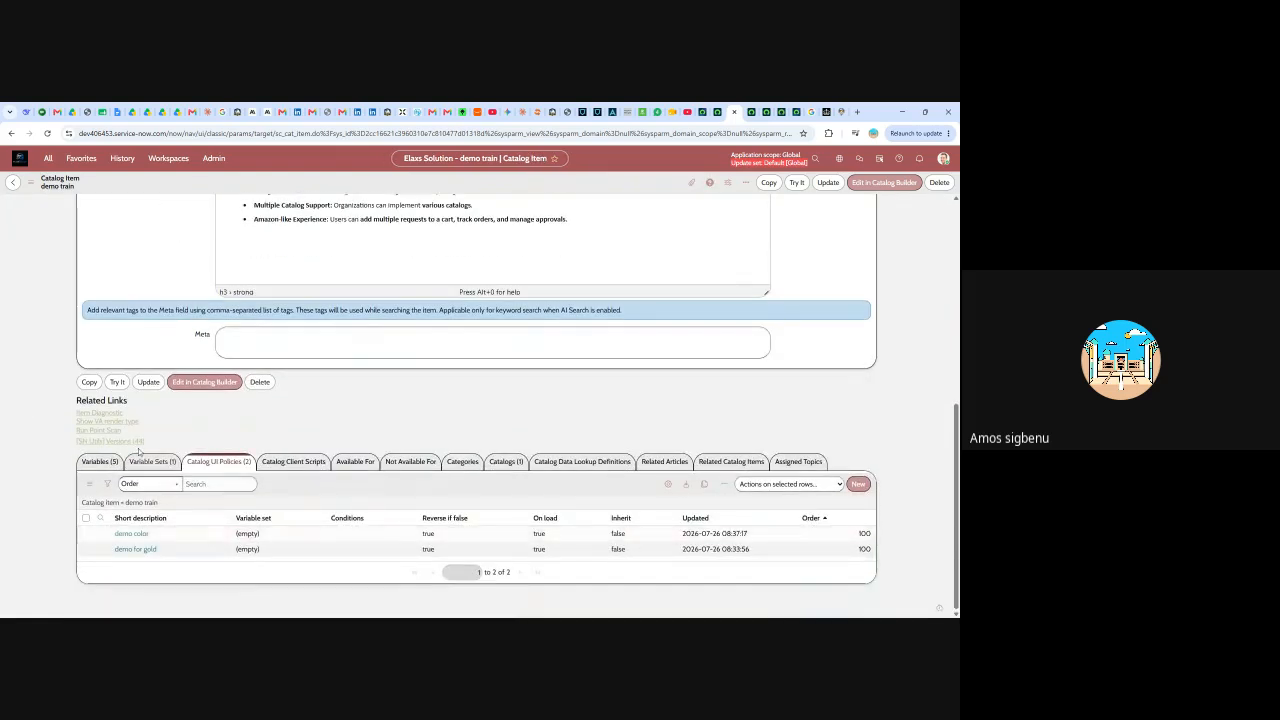
scroll(500, 510, "down", 1)
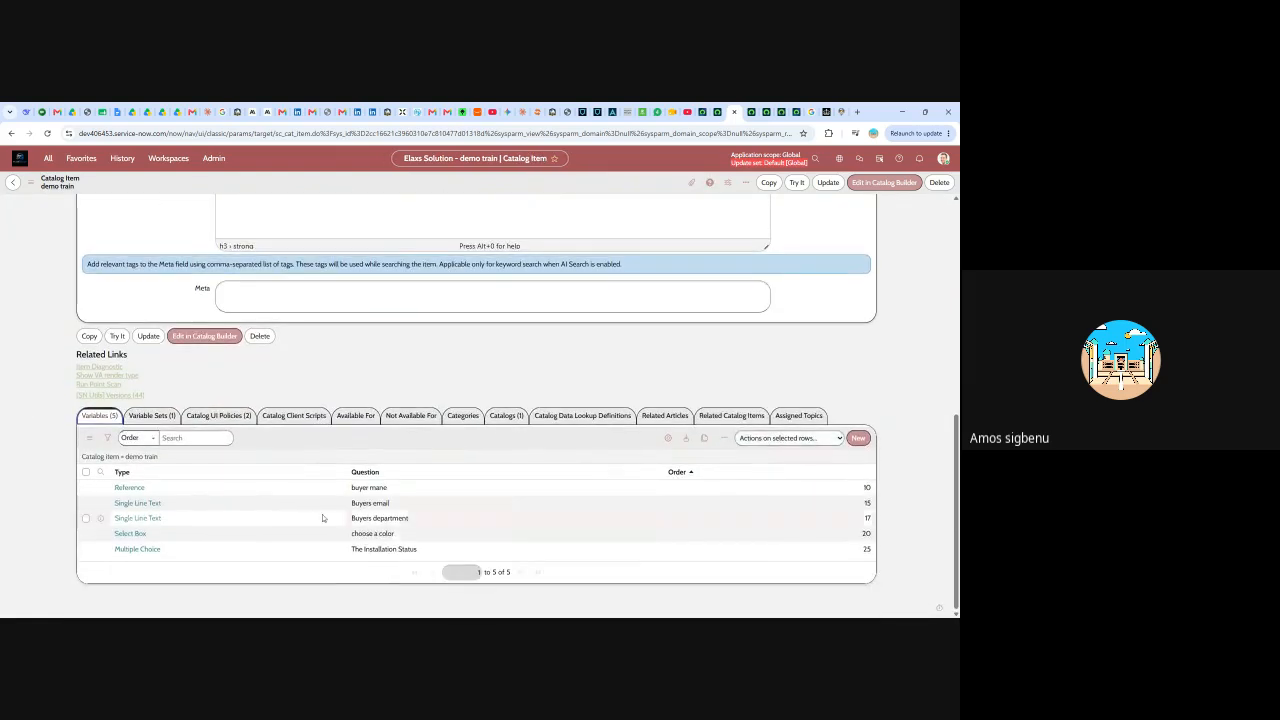
- Start a new variable for the demo train item and set its type to Date
left_click(858, 438)
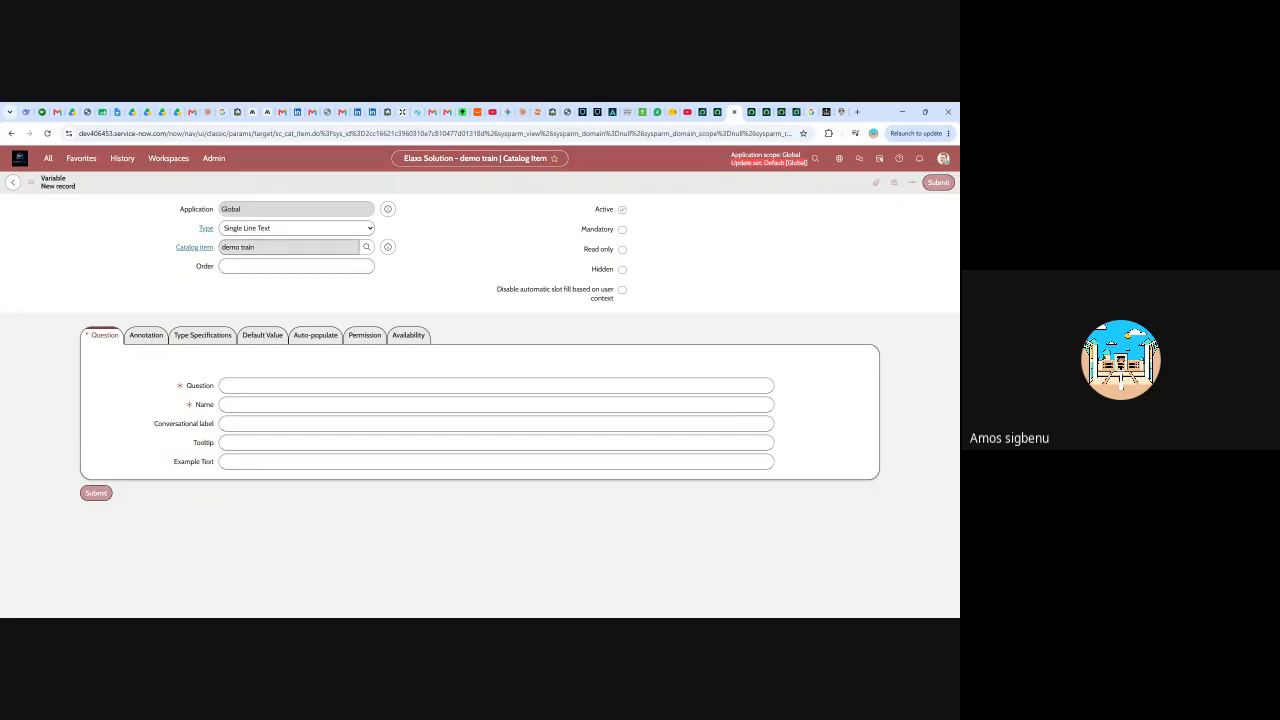
left_click(348, 229)
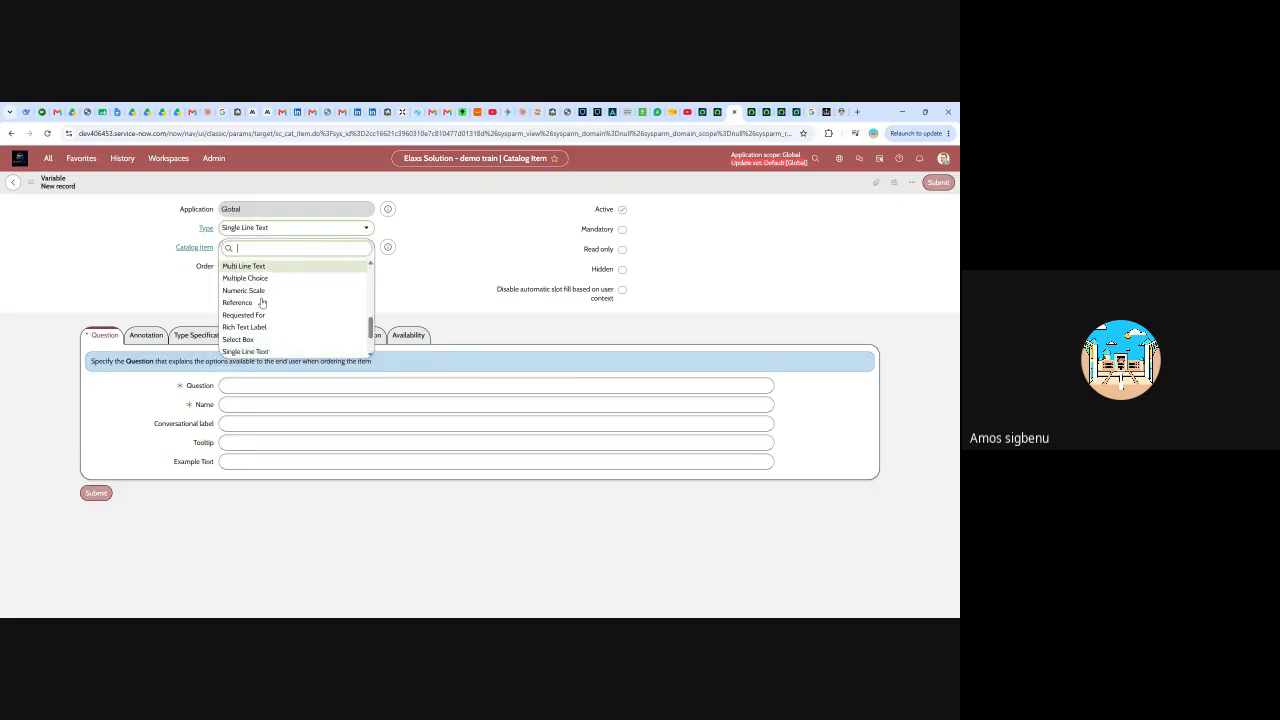
scroll(251, 344, "down", 2)
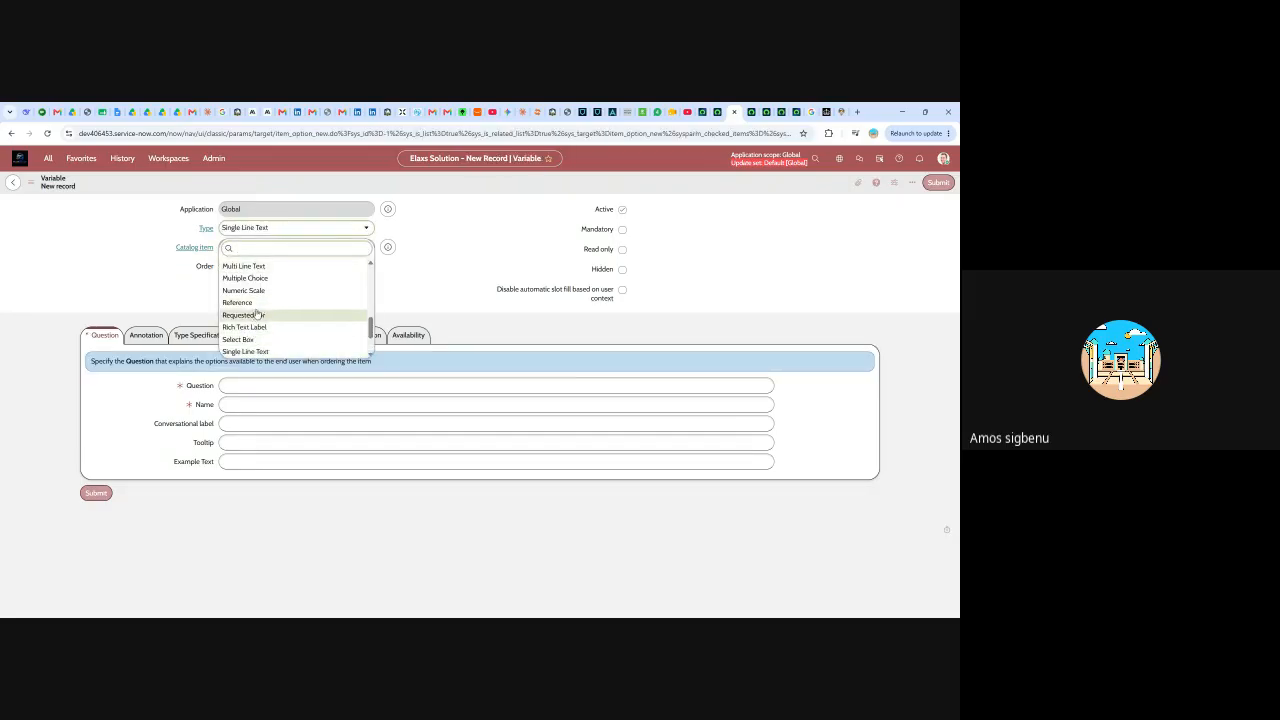
scroll(262, 327, "up", 3)
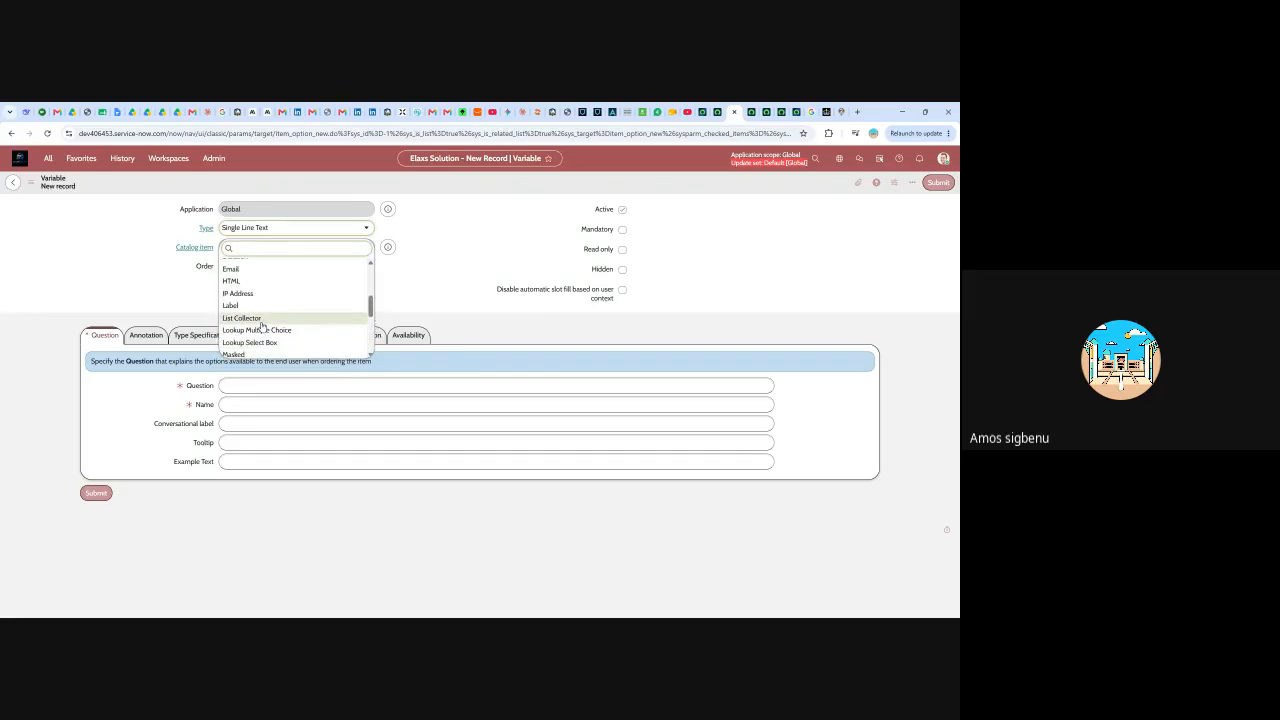
scroll(262, 327, "up", 2)
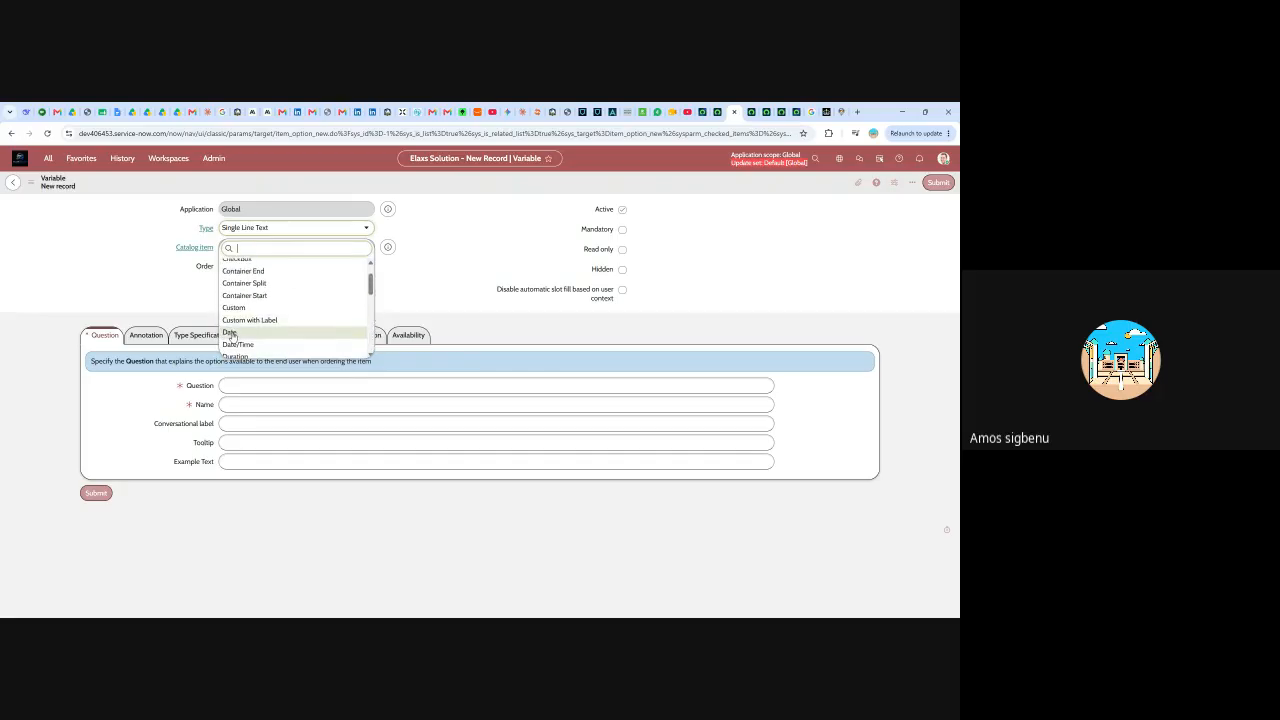
left_click(263, 331)
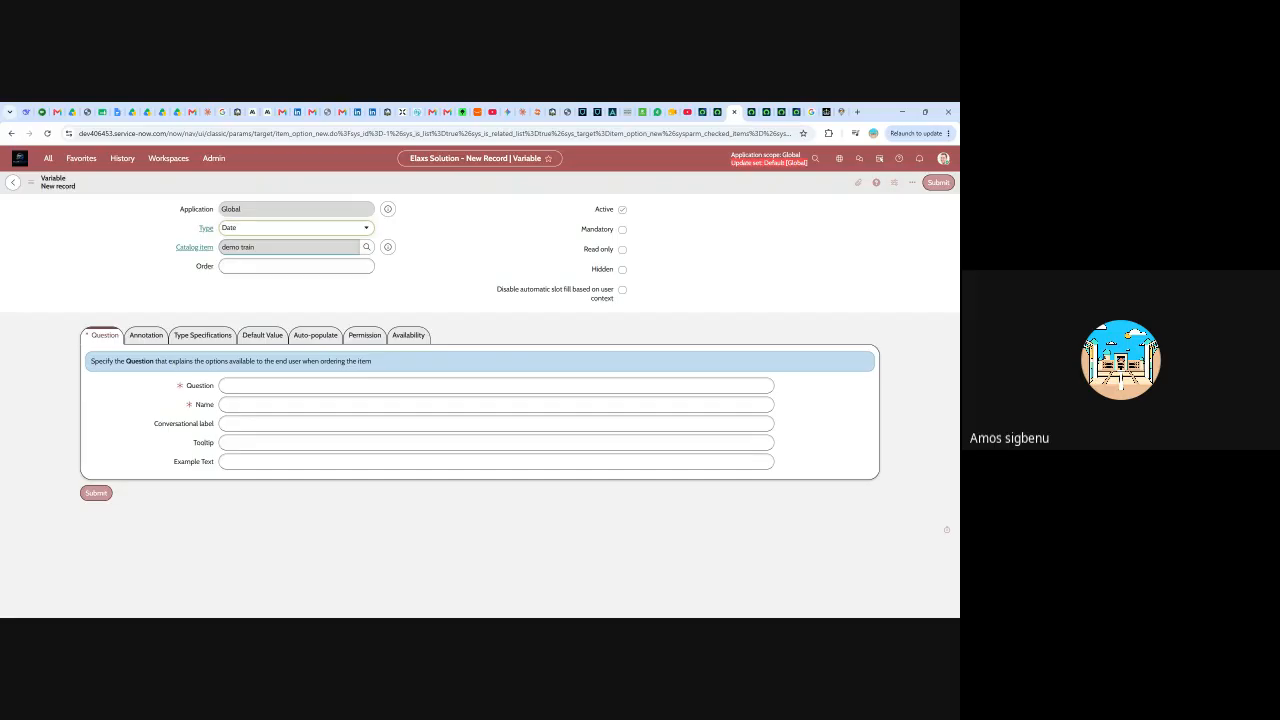
left_click(362, 229)
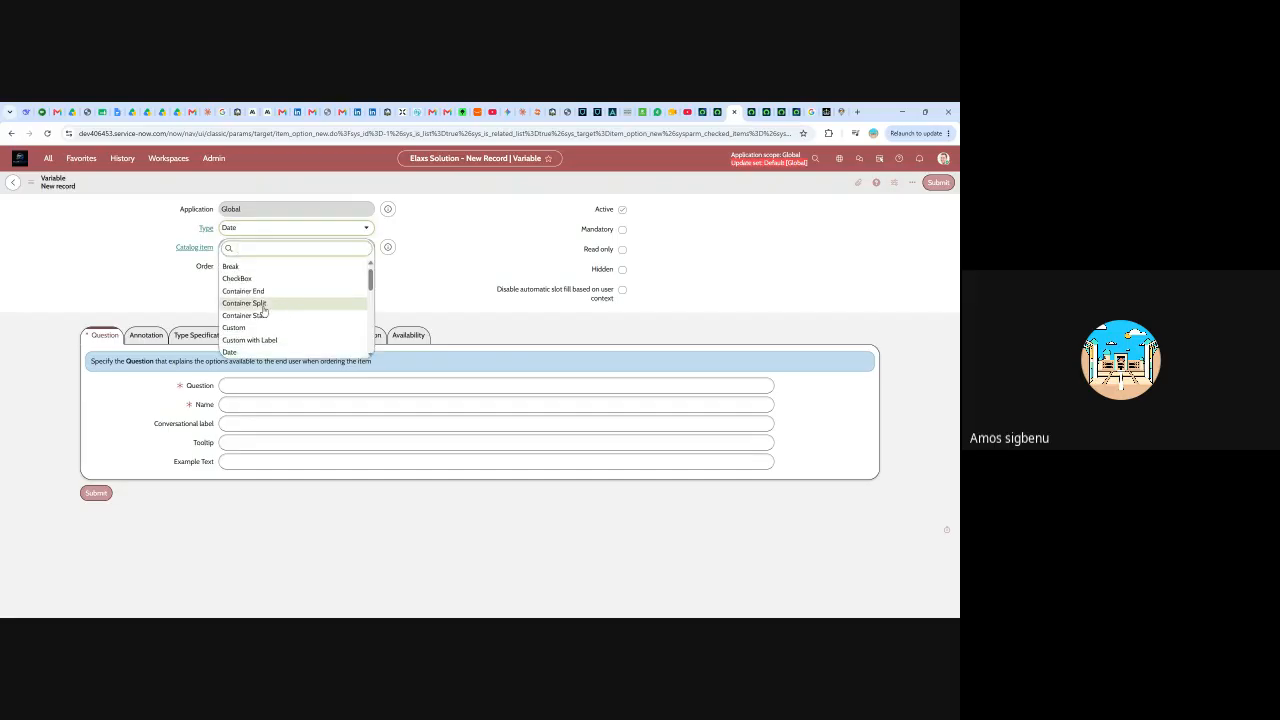
scroll(260, 308, "up", 1)
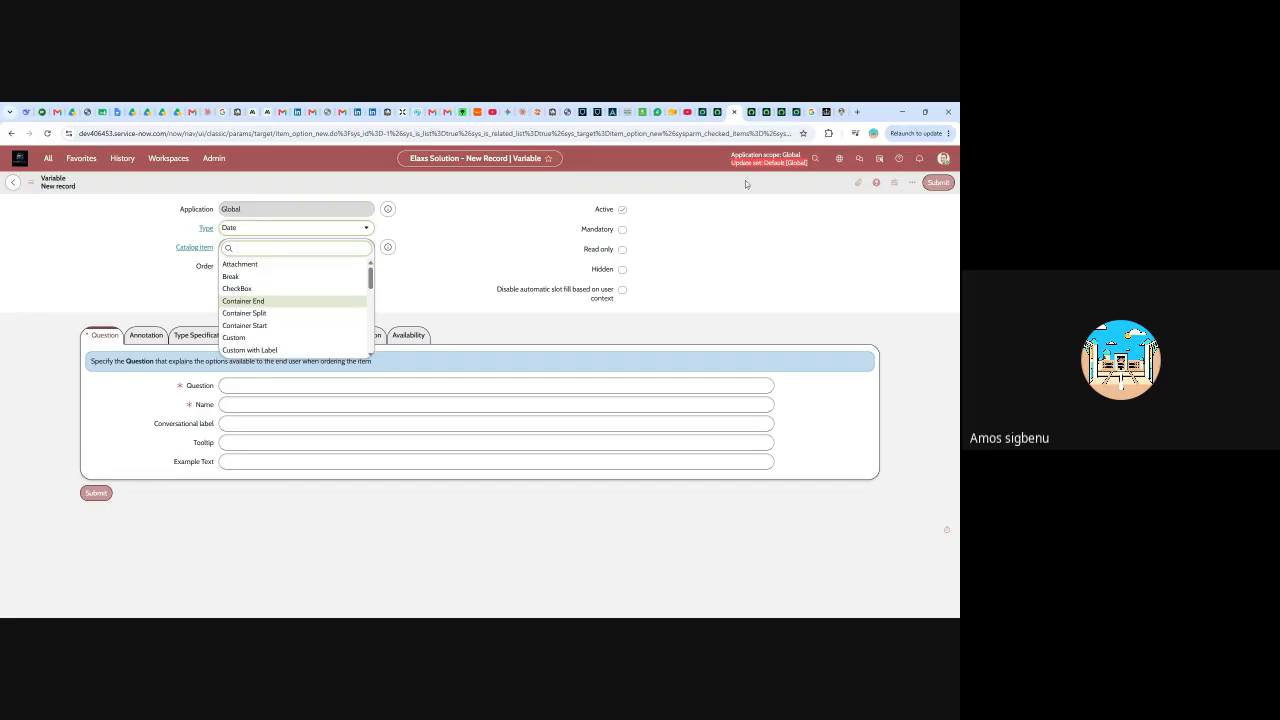
scroll(266, 310, "down", 1)
left_click(239, 314)
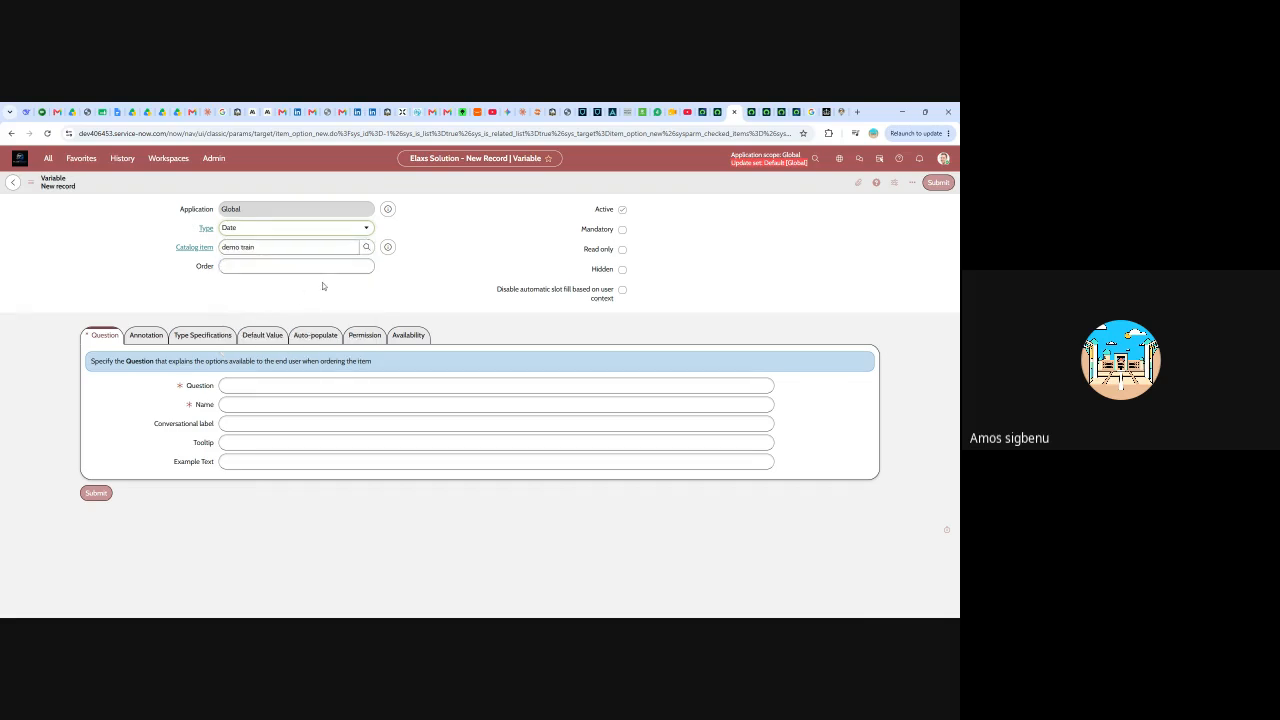
- Enter "date of work" as the Date variable's question, with the name date_of_work, and submit the variable
left_click(245, 385)
type("date of")
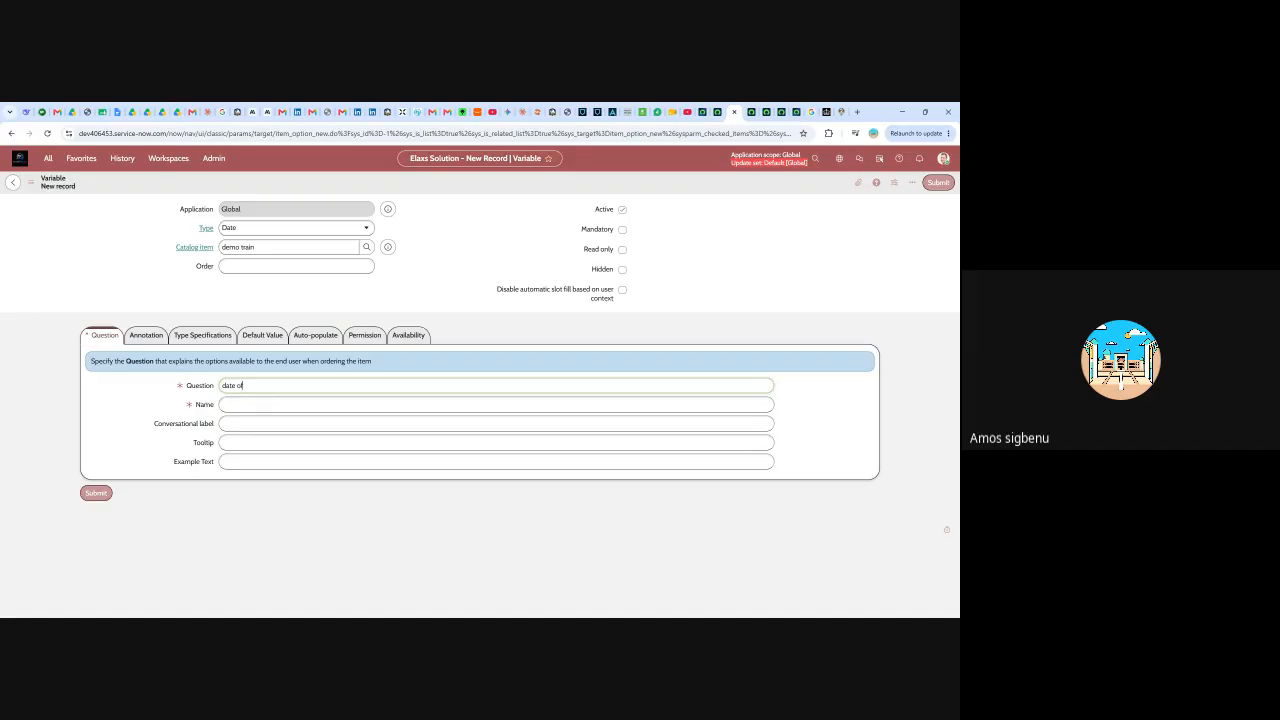
type(" wok")
left_click(419, 400)
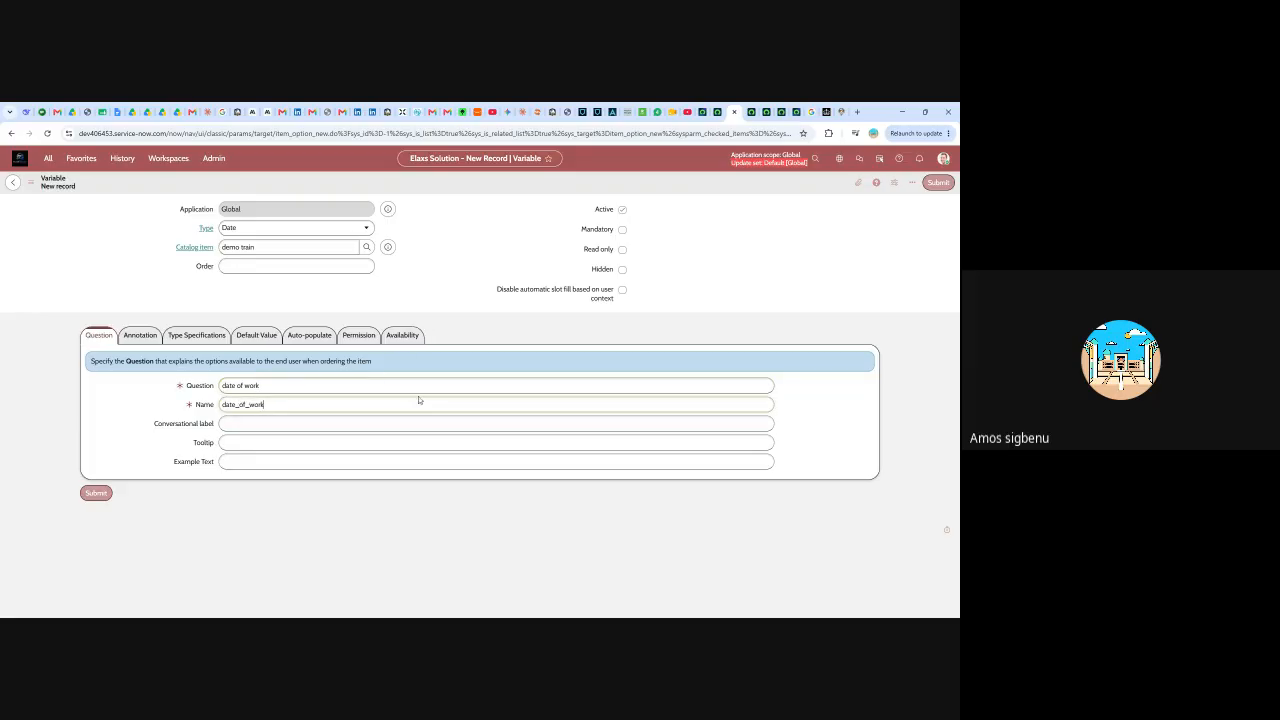
left_click(938, 183)
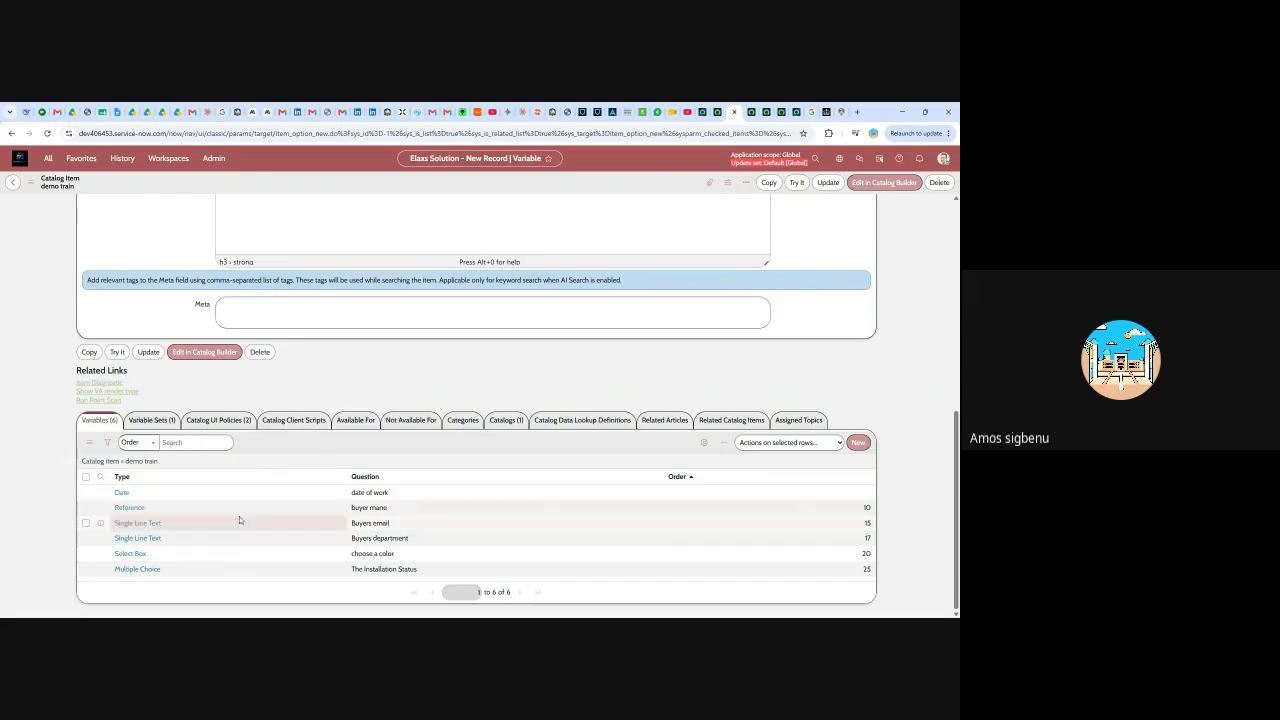
- Open the The_Installation_Status action of the demo for gold catalog UI policy and set Visible to True
left_click(220, 432)
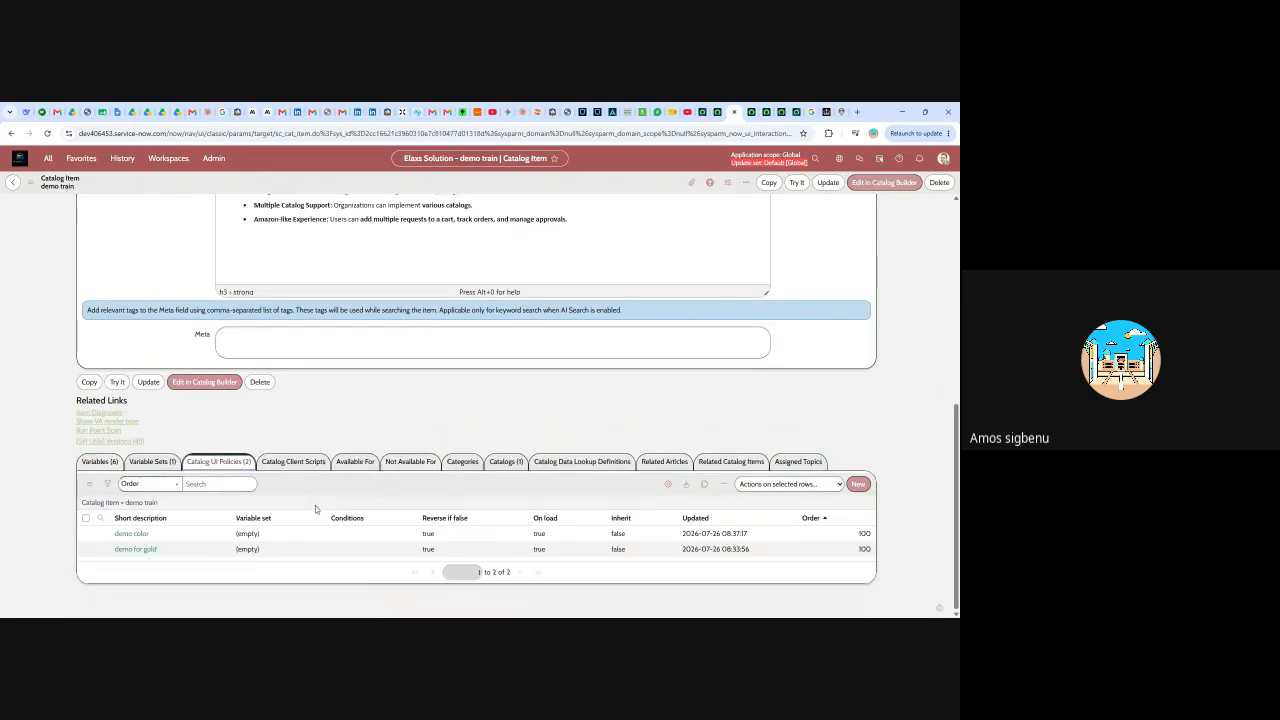
left_click(138, 551)
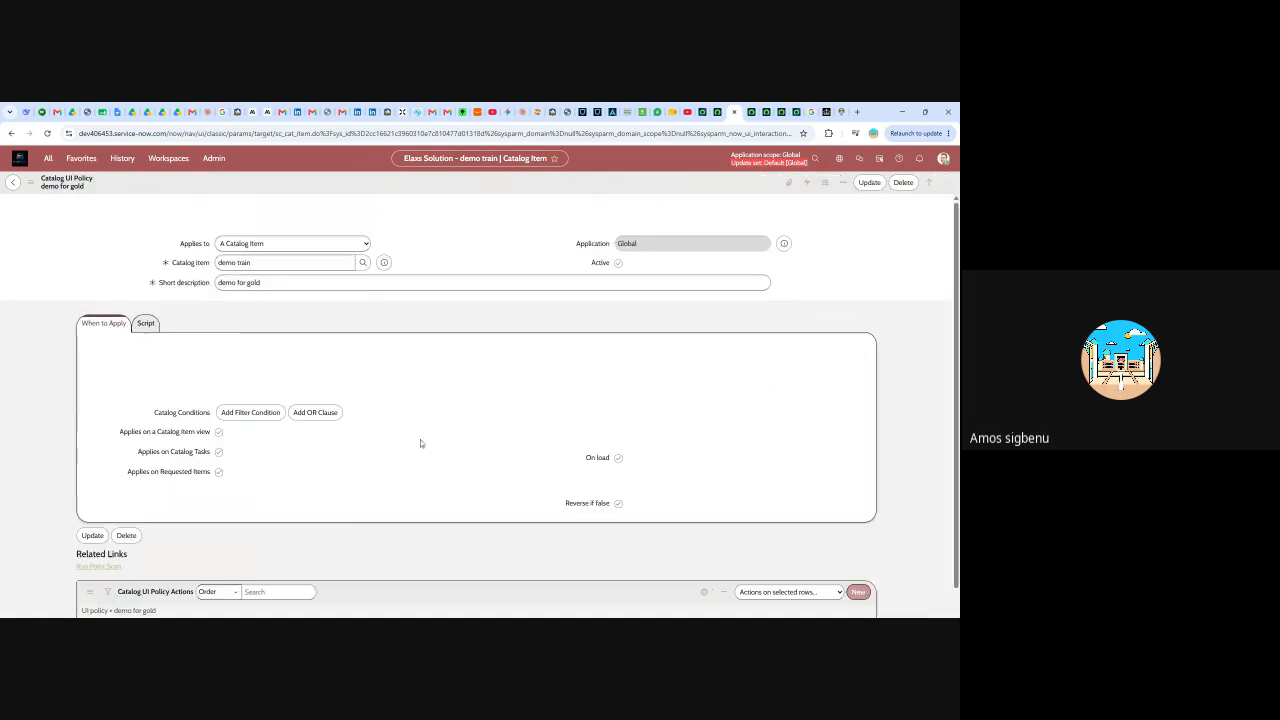
scroll(182, 490, "down", 1)
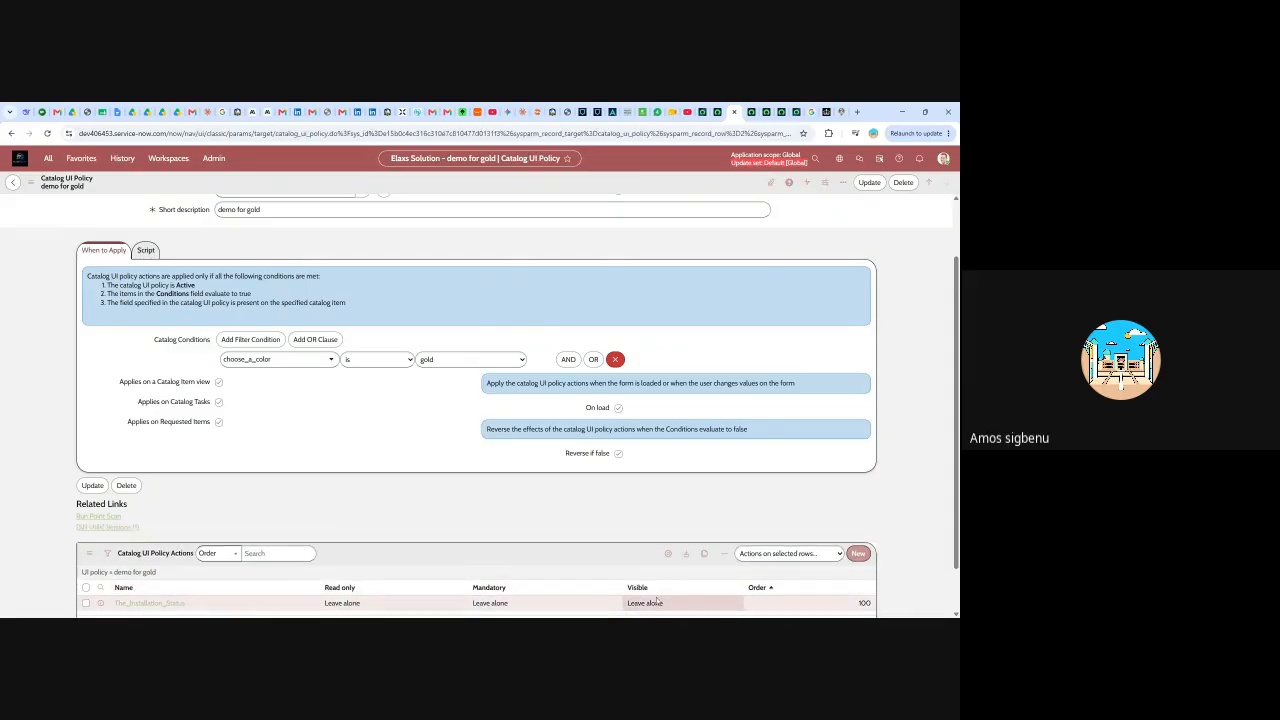
scroll(626, 557, "down", 1)
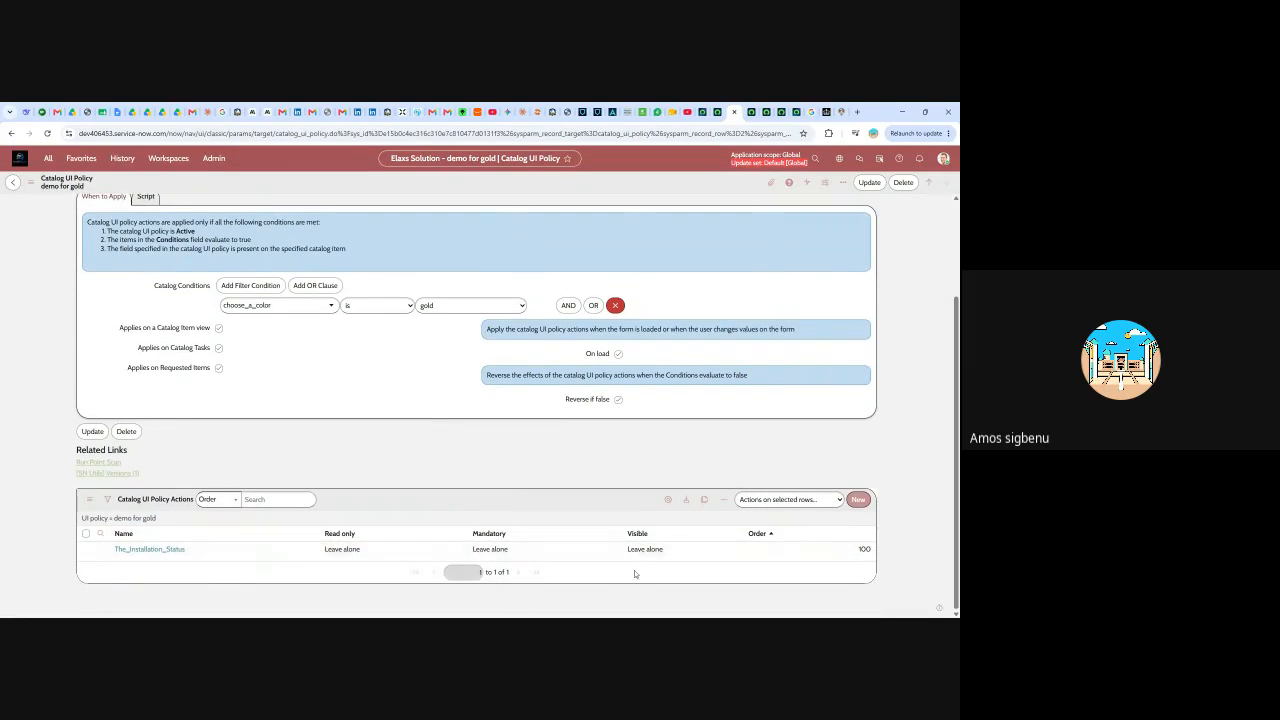
left_click(147, 550)
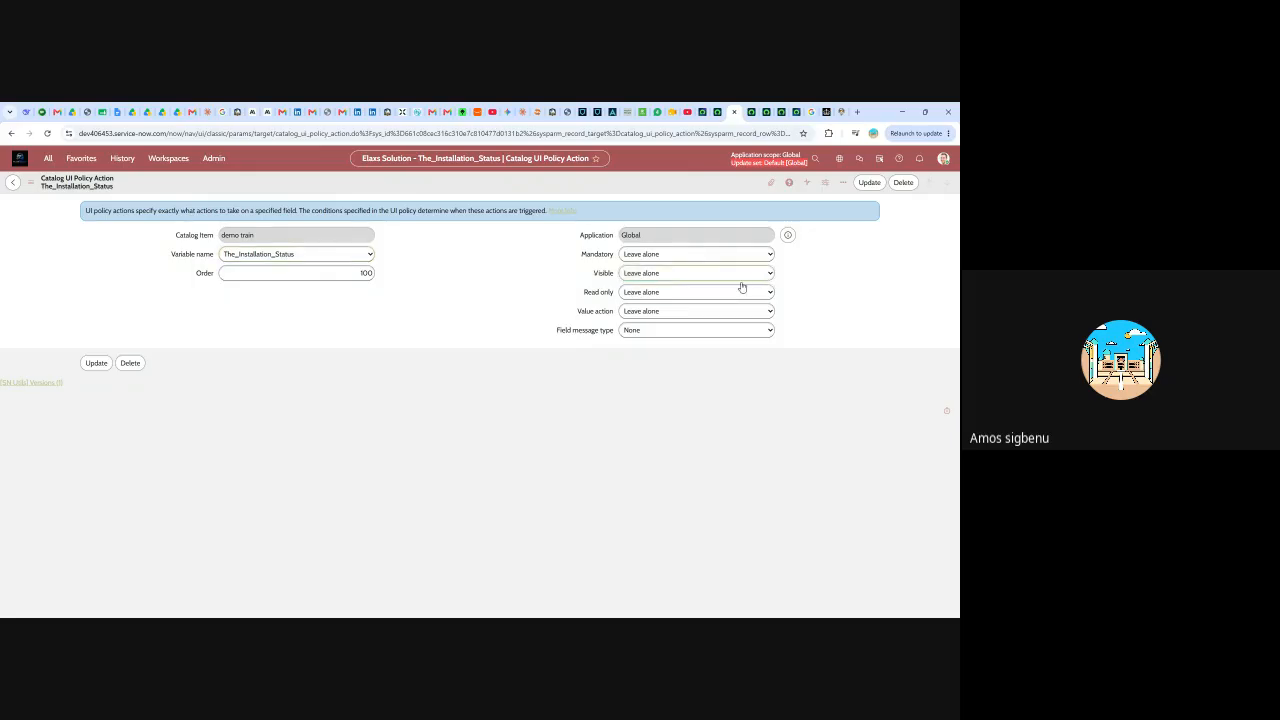
left_click(633, 307)
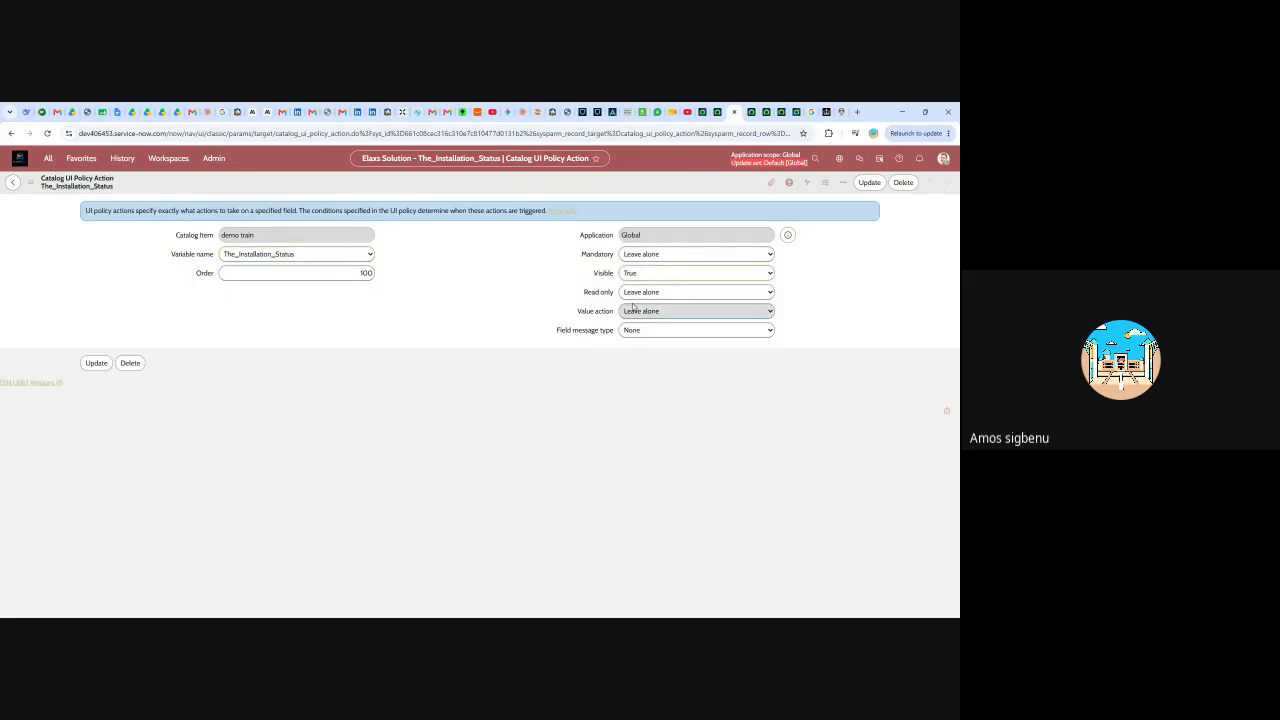
- Save the edited The_Installation_Status action and review the conditions of the demo for gold catalog UI policy
left_click(870, 185)
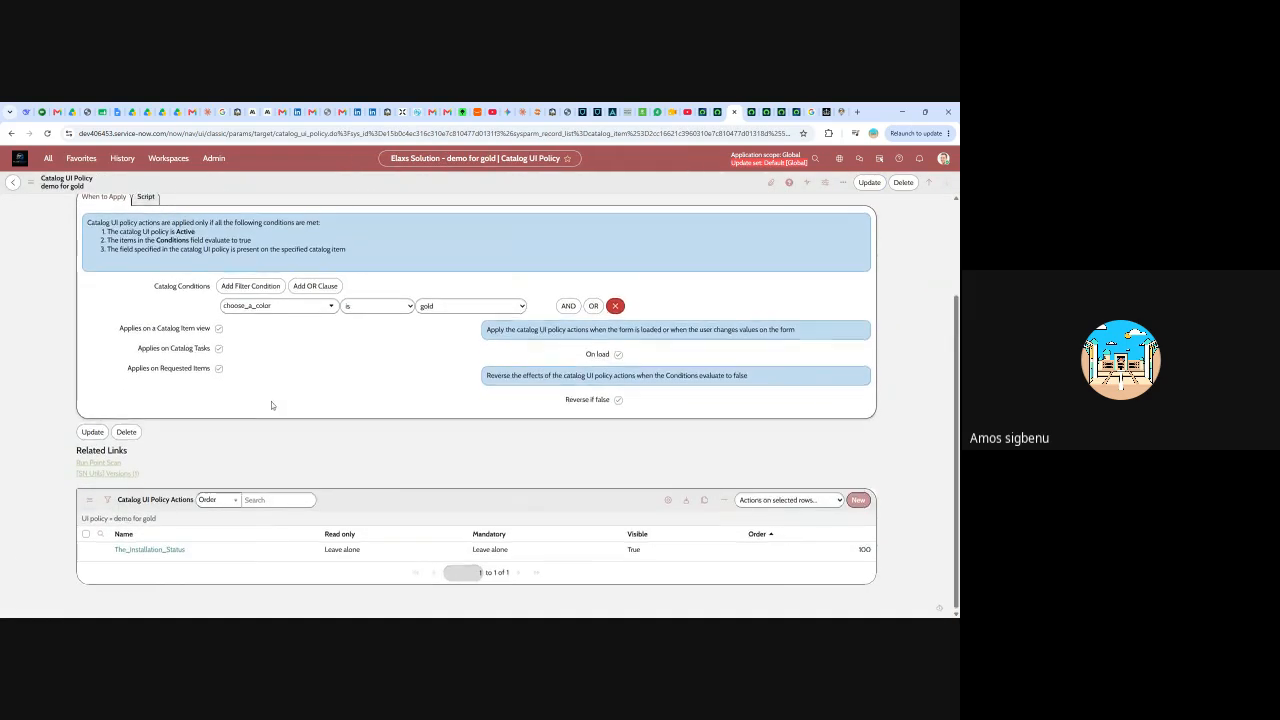
scroll(271, 401, "up", 2)
scroll(252, 315, "down", 2)
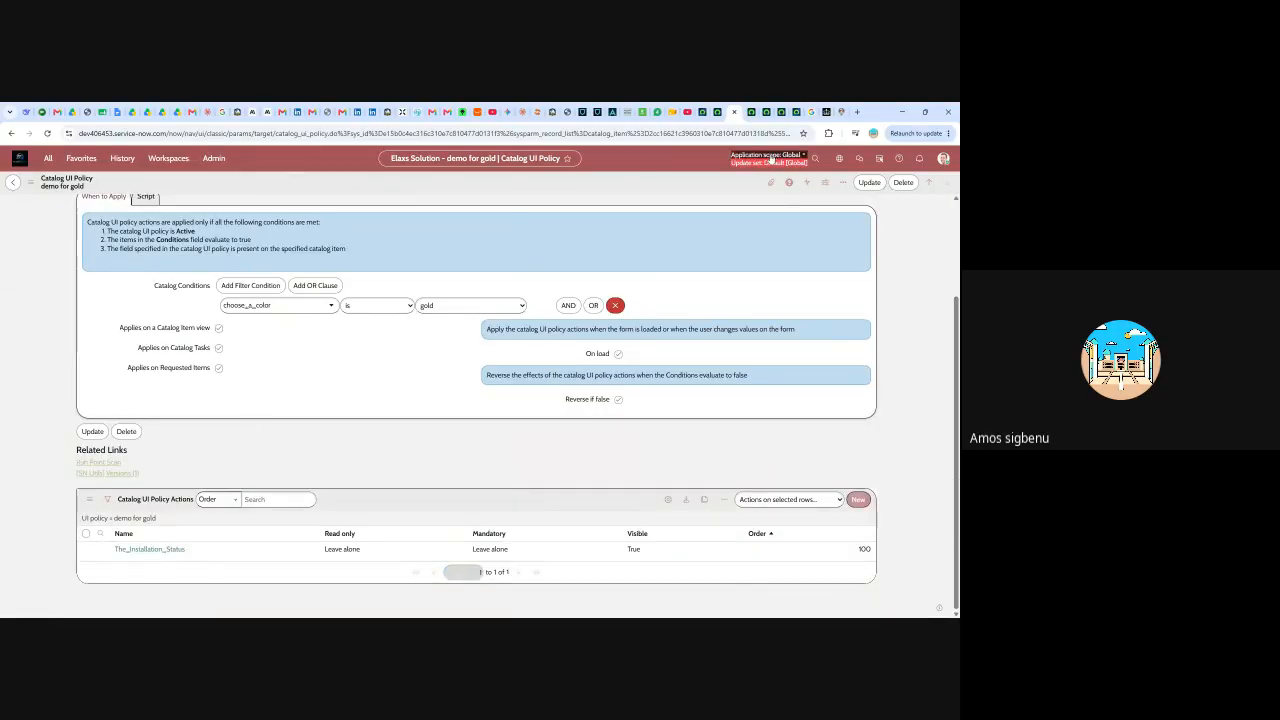
- Return to the recently visited demo train catalog item and open its demo color catalog UI policy
left_click(123, 159)
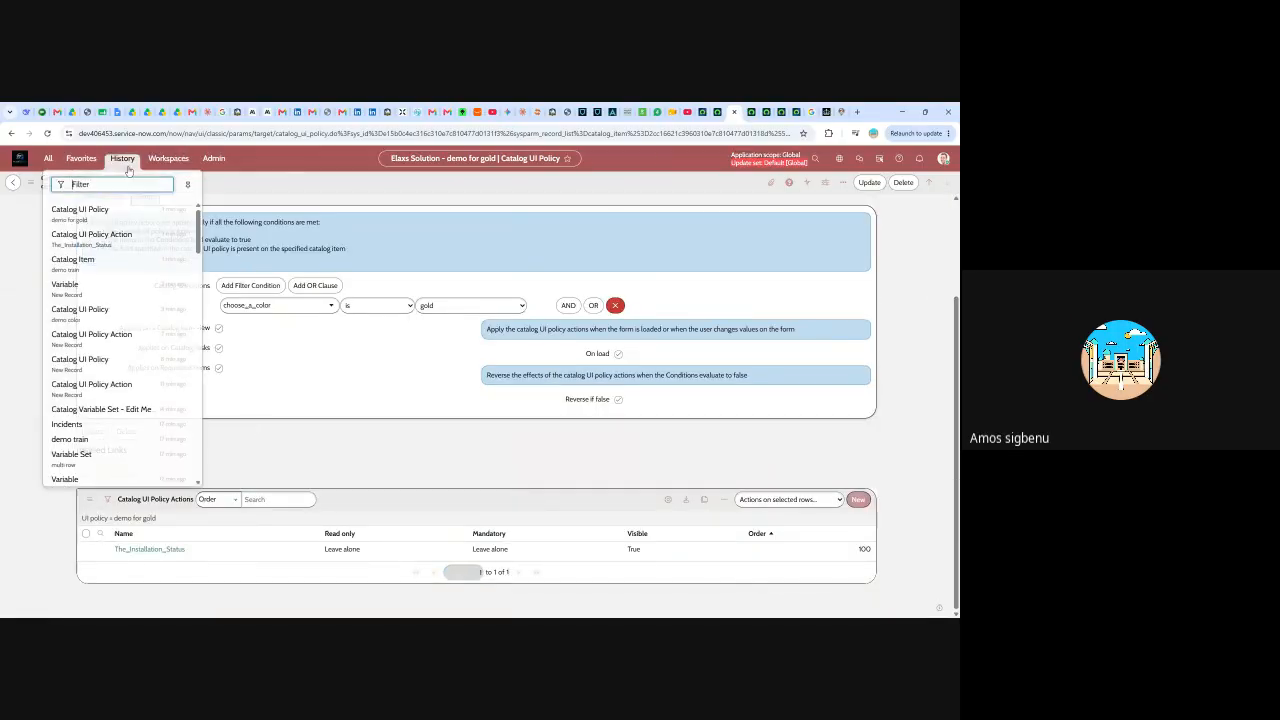
left_click(72, 260)
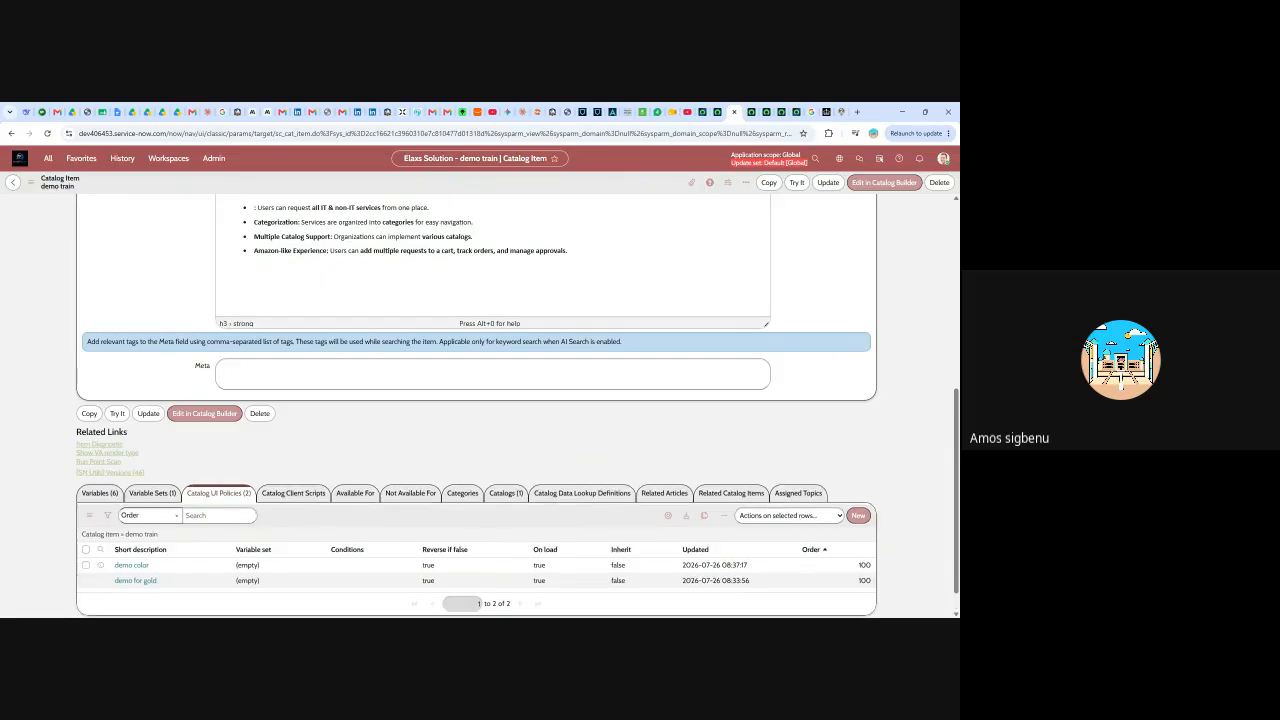
left_click(126, 568)
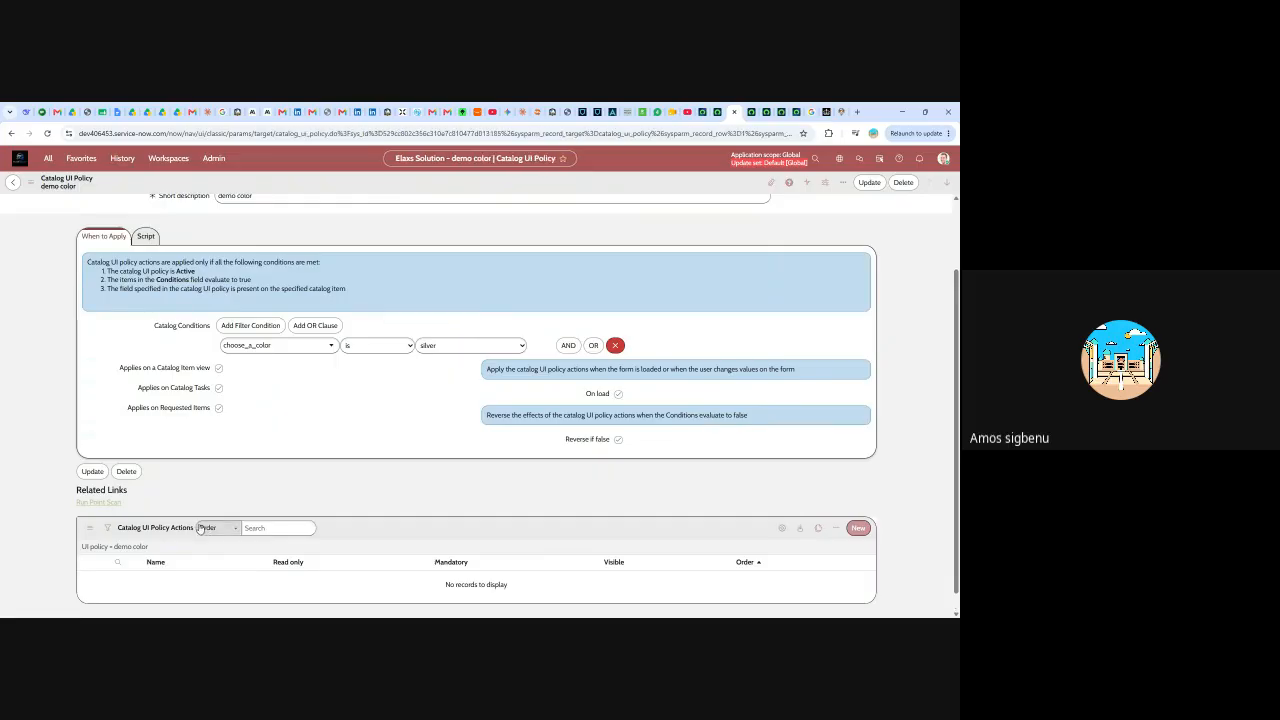
scroll(382, 402, "down", 1)
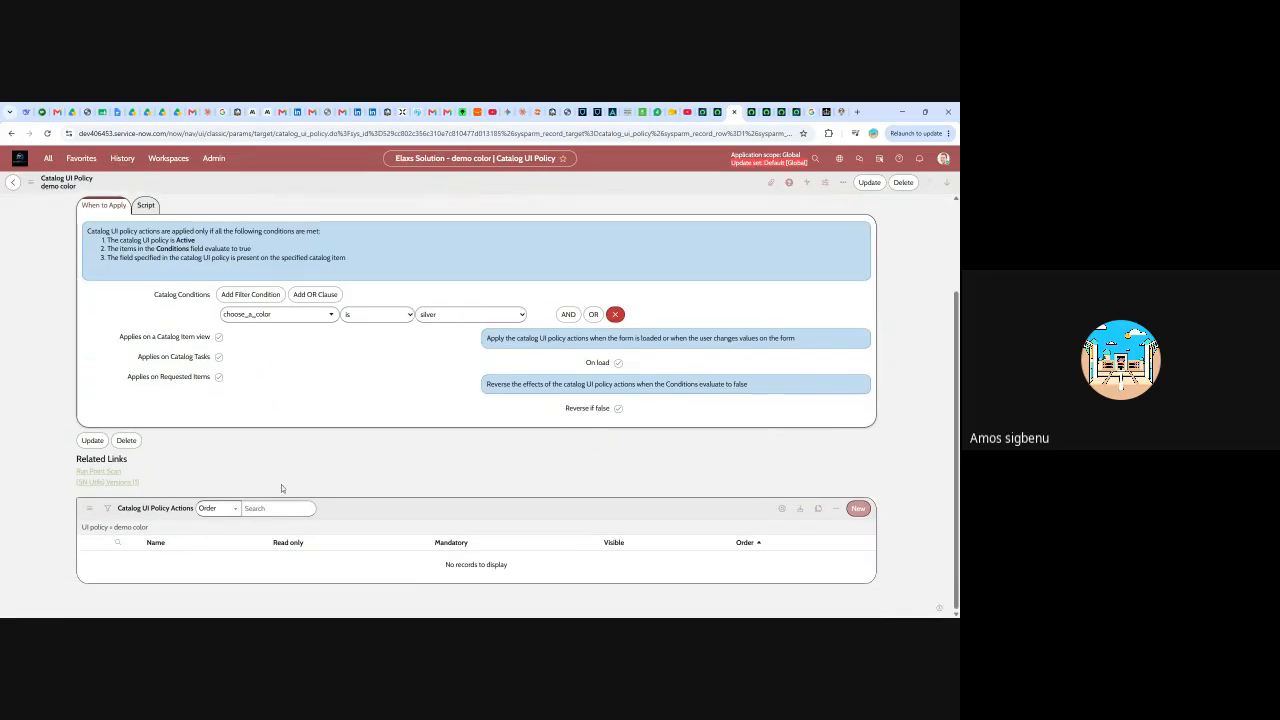
- Add a policy action to demo color for the variable The_Installation_Status with Visible set to False, and submit it
left_click(858, 509)
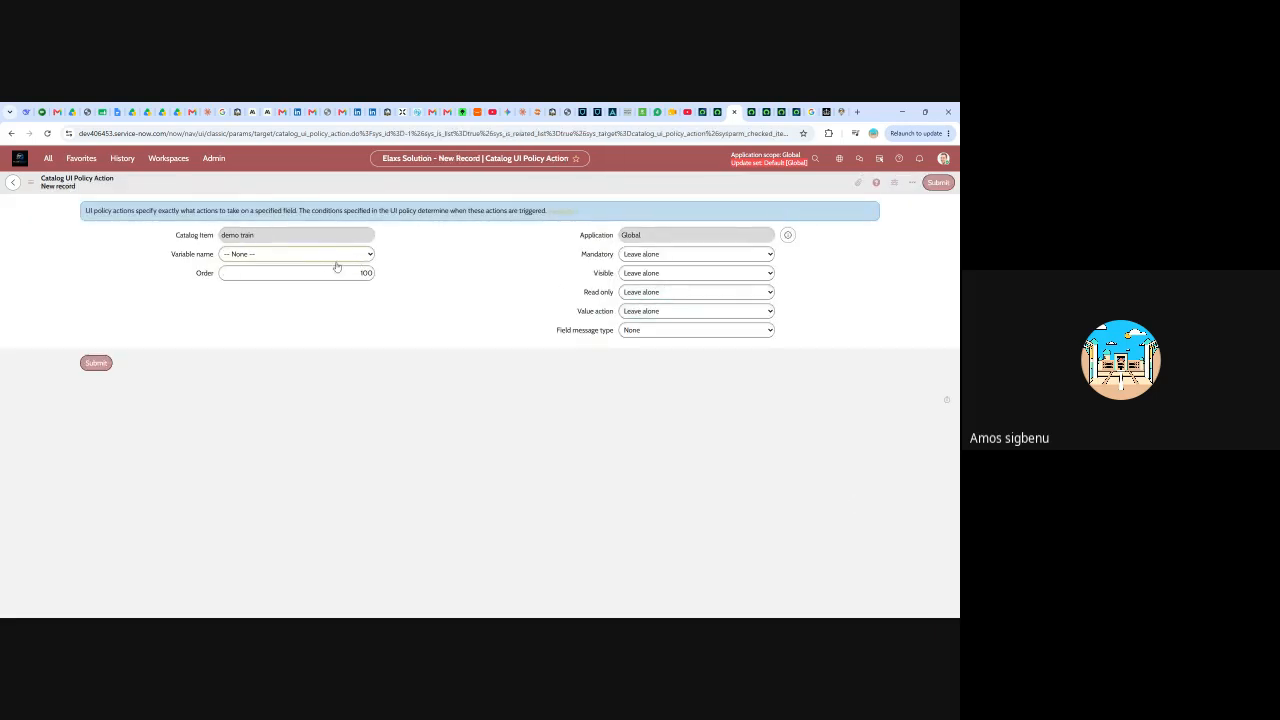
left_click(265, 368)
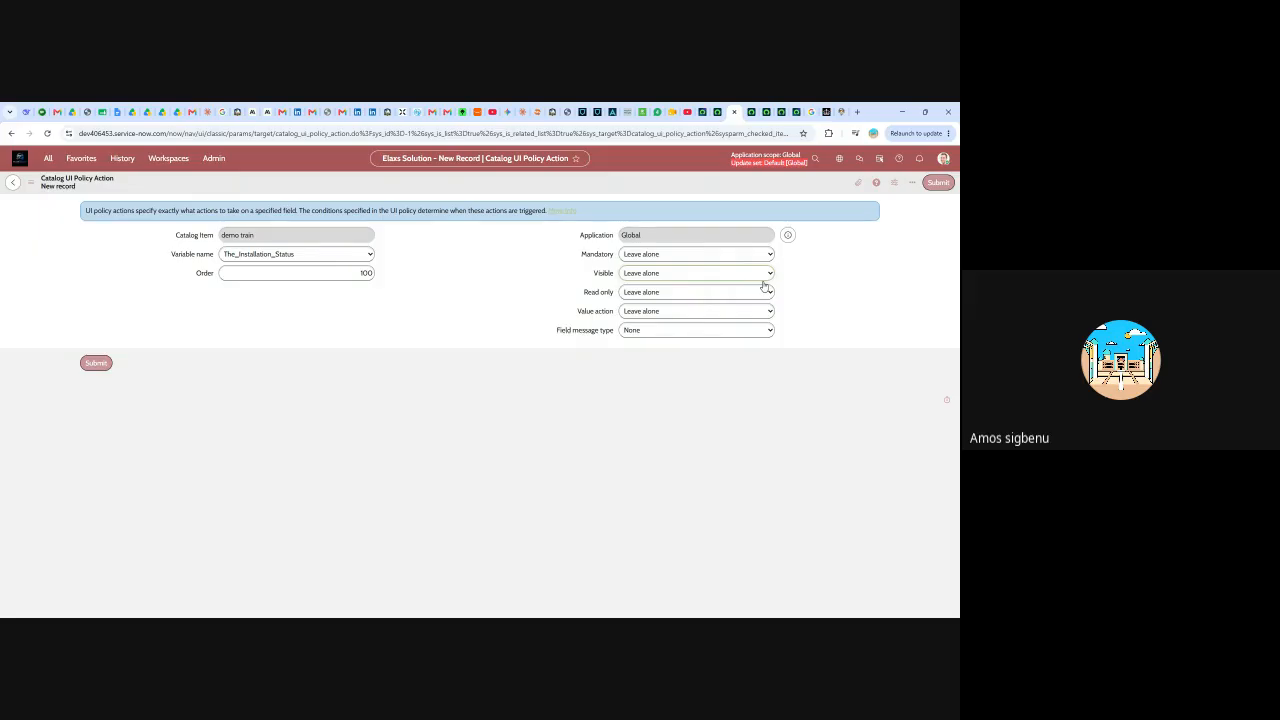
left_click(745, 311)
left_click(938, 184)
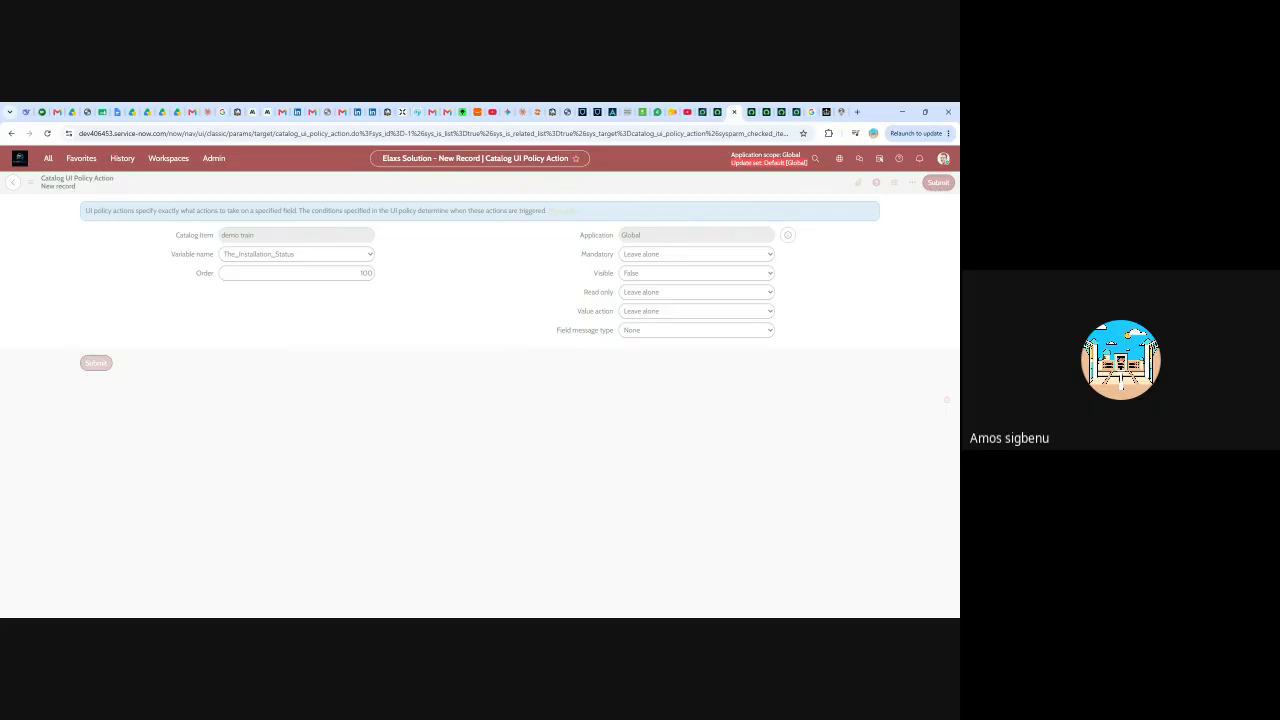
- Reload the demo train order form and test the color policies by choosing gold and silver
left_click(751, 113)
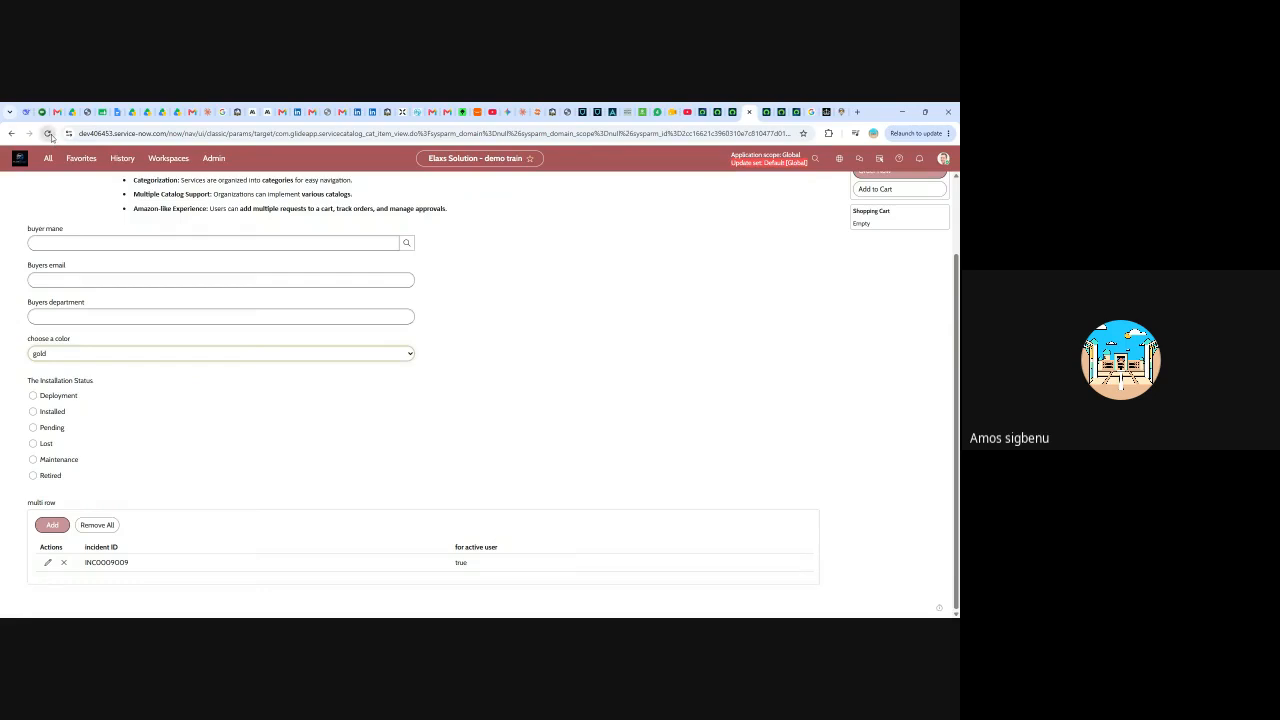
left_click(49, 134)
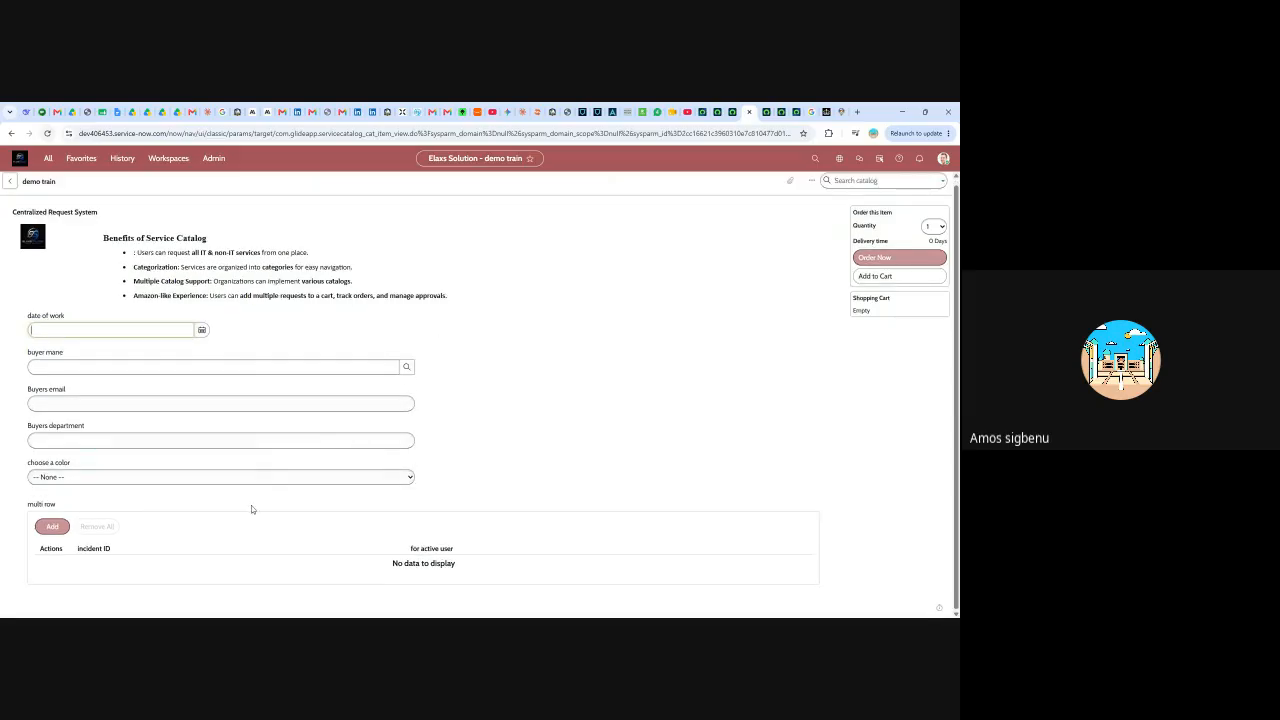
left_click(386, 481)
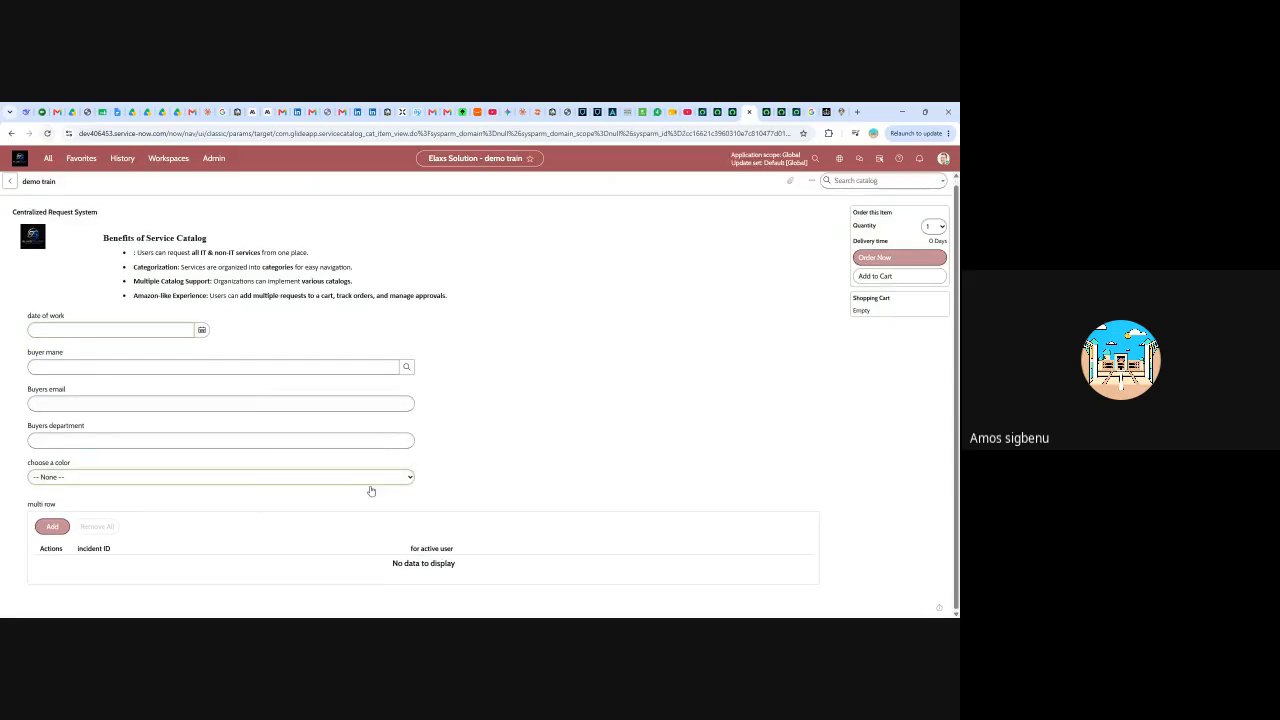
left_click(397, 489)
scroll(419, 489, "down", 2)
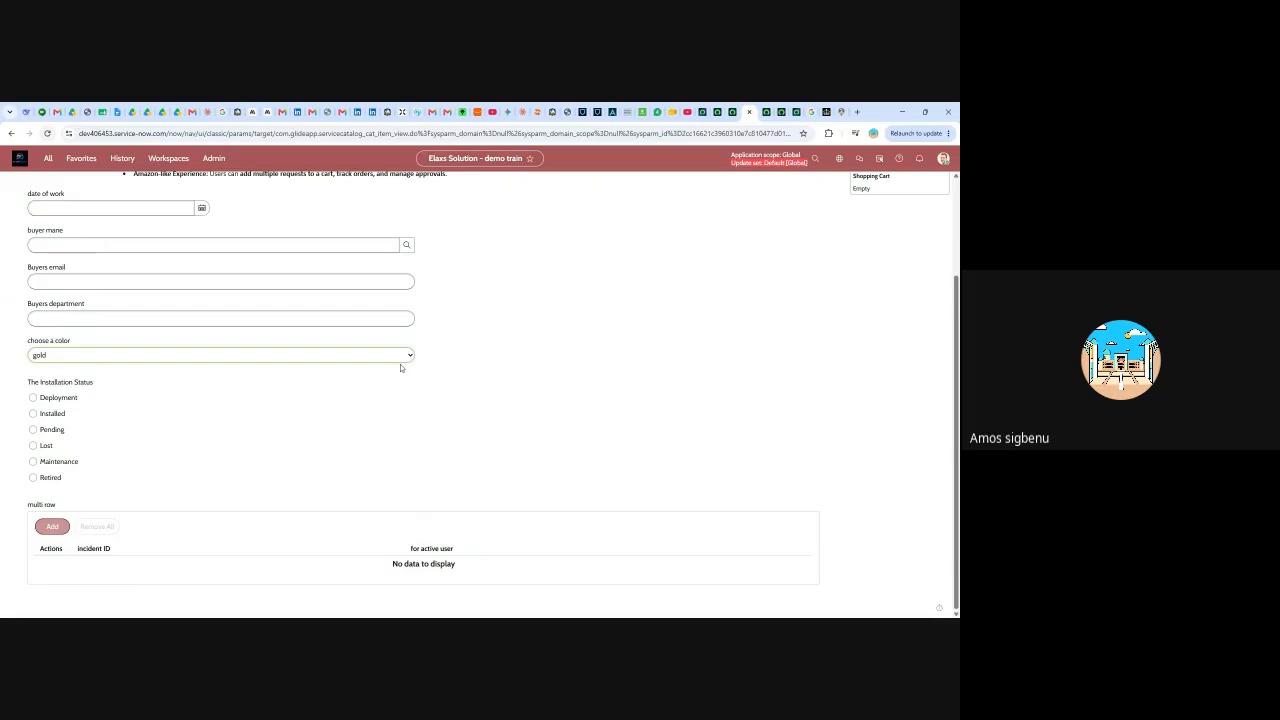
left_click(91, 397)
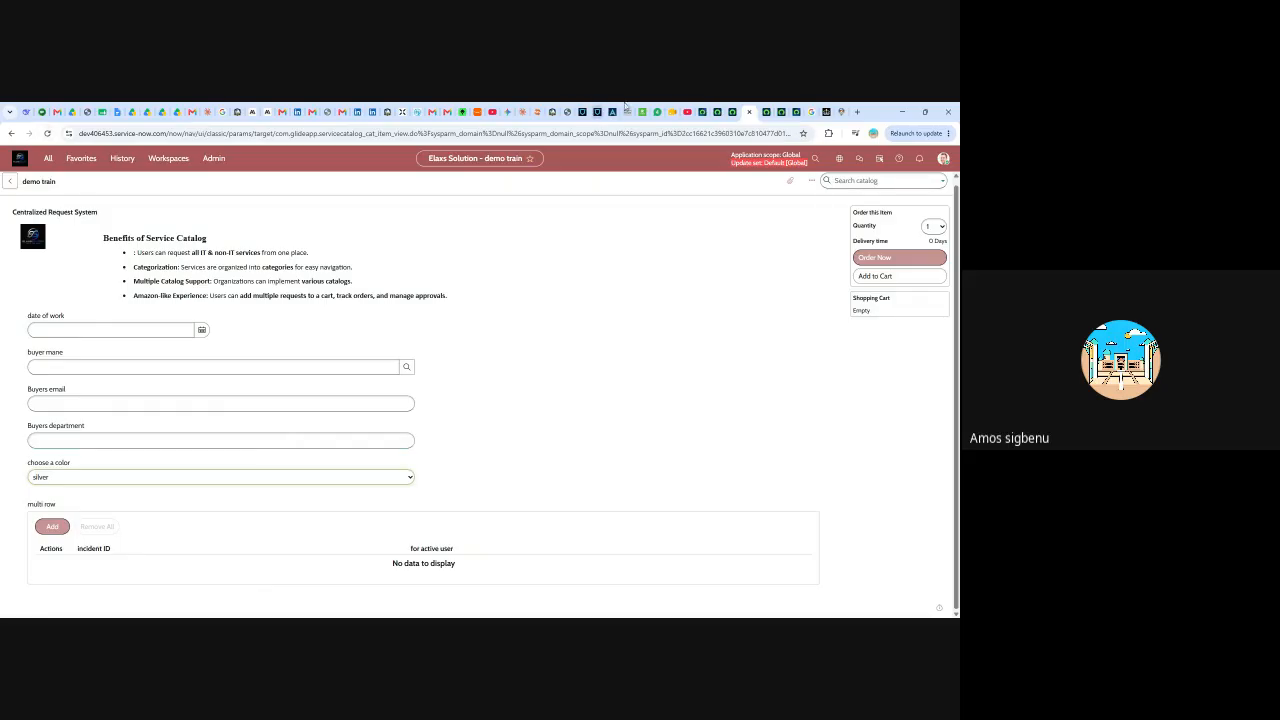
- Go back to the demo color catalog UI policy and review its condition settings and policy actions list
left_click(717, 113)
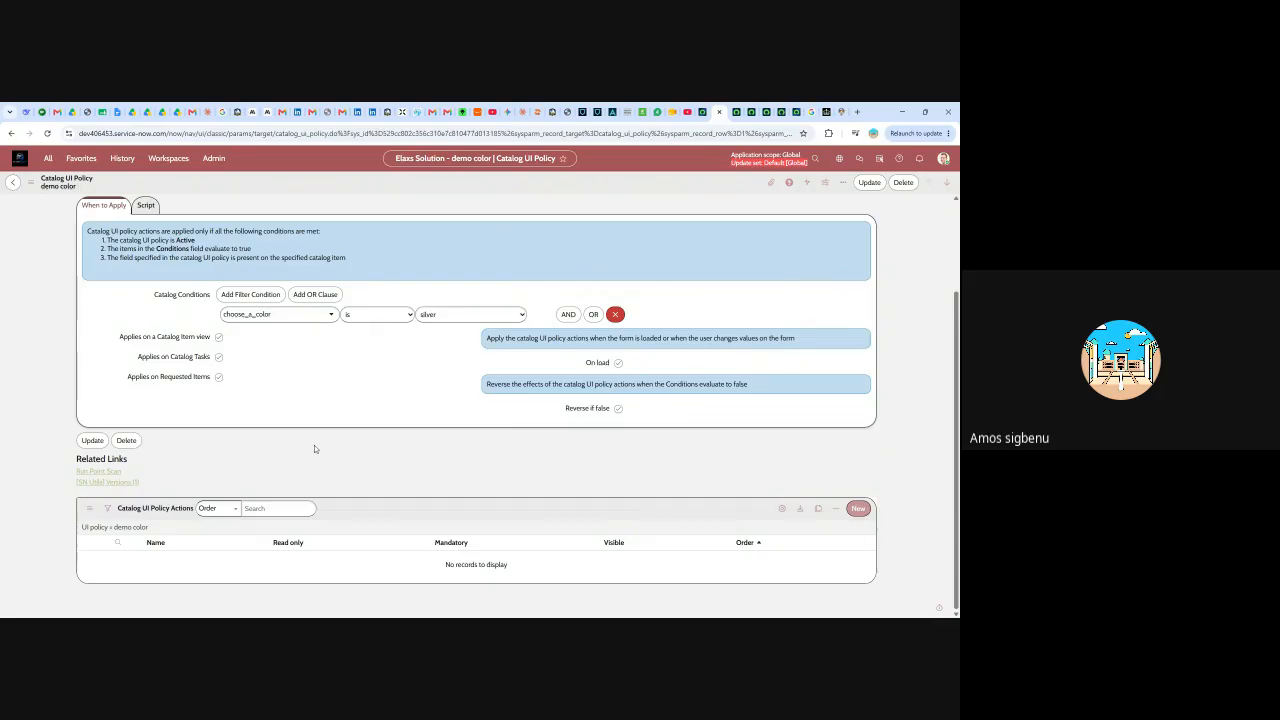
scroll(595, 468, "up", 3)
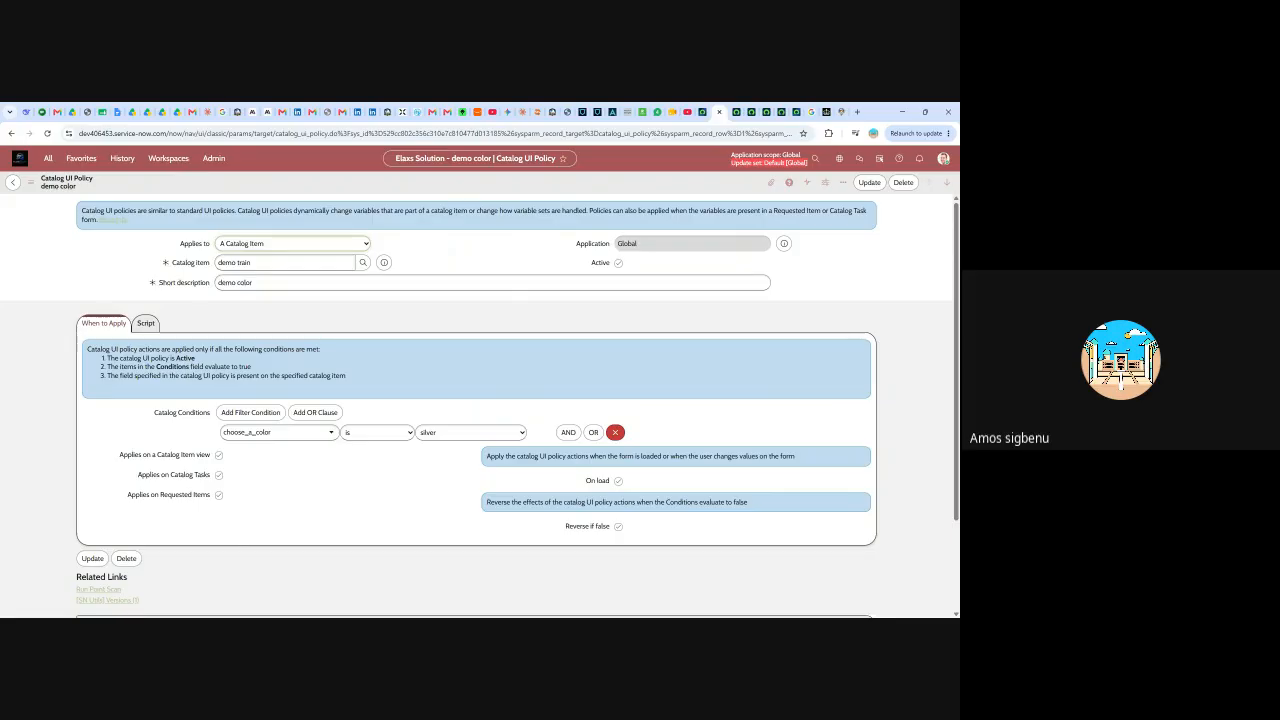
scroll(348, 479, "down", 3)
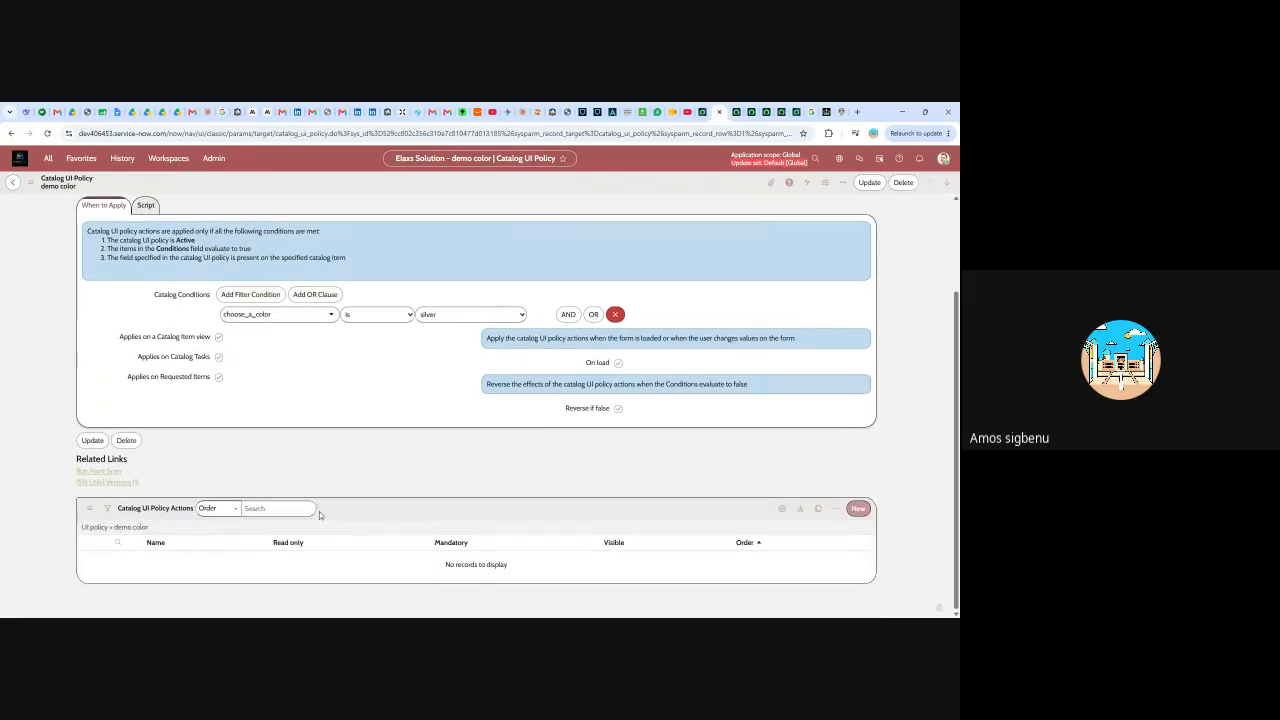
scroll(320, 515, "up", 3)
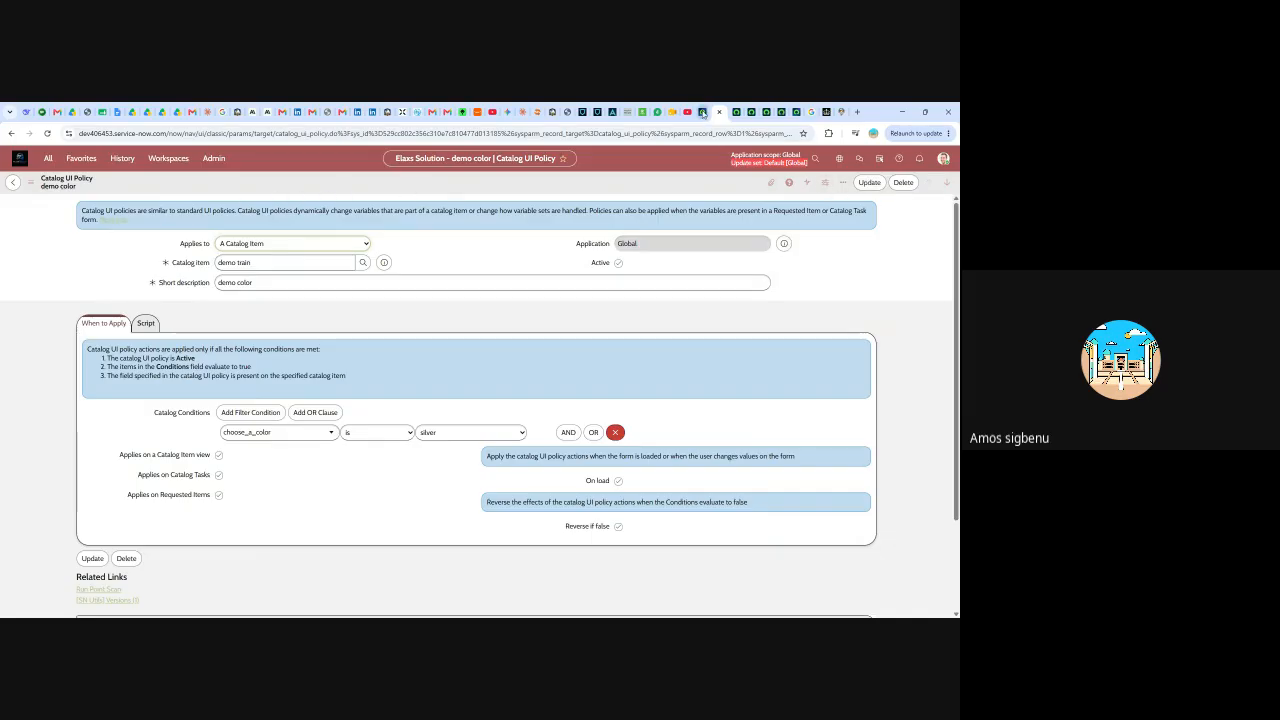
left_click(722, 112)
left_click(722, 112)
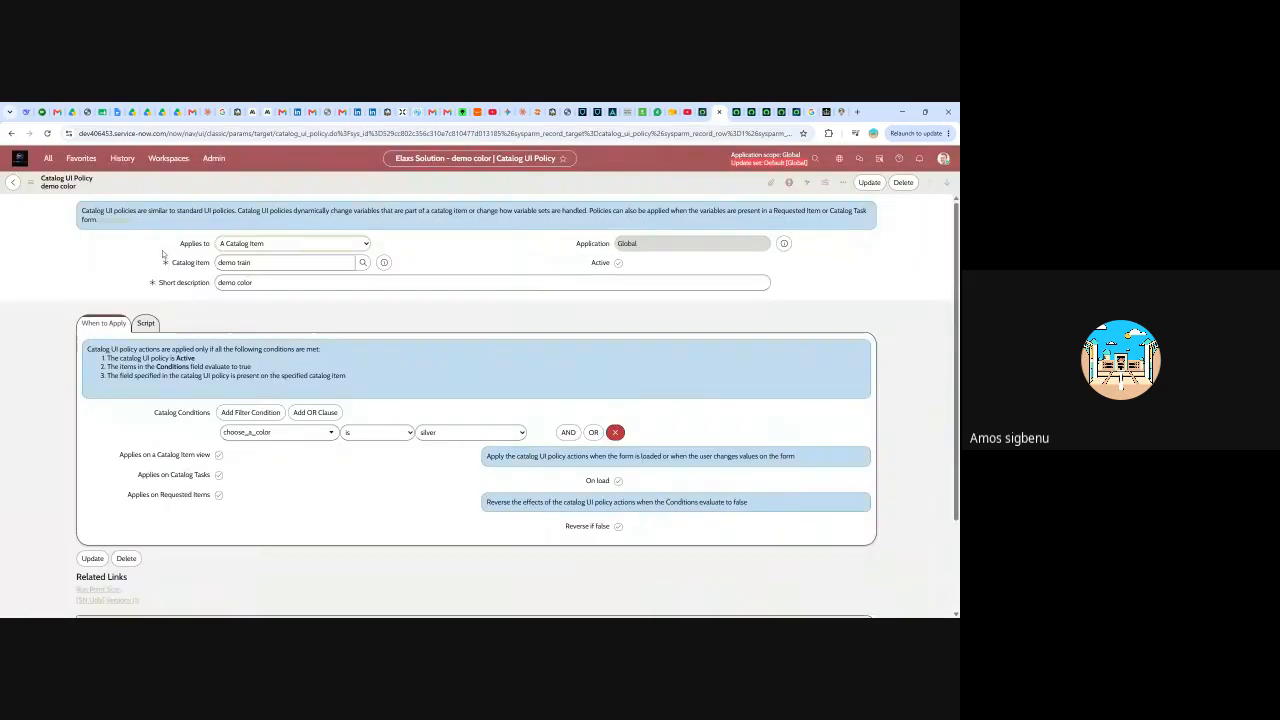
- Return to the demo train catalog item and view its Catalog Client Scripts and Available For lists
left_click(122, 158)
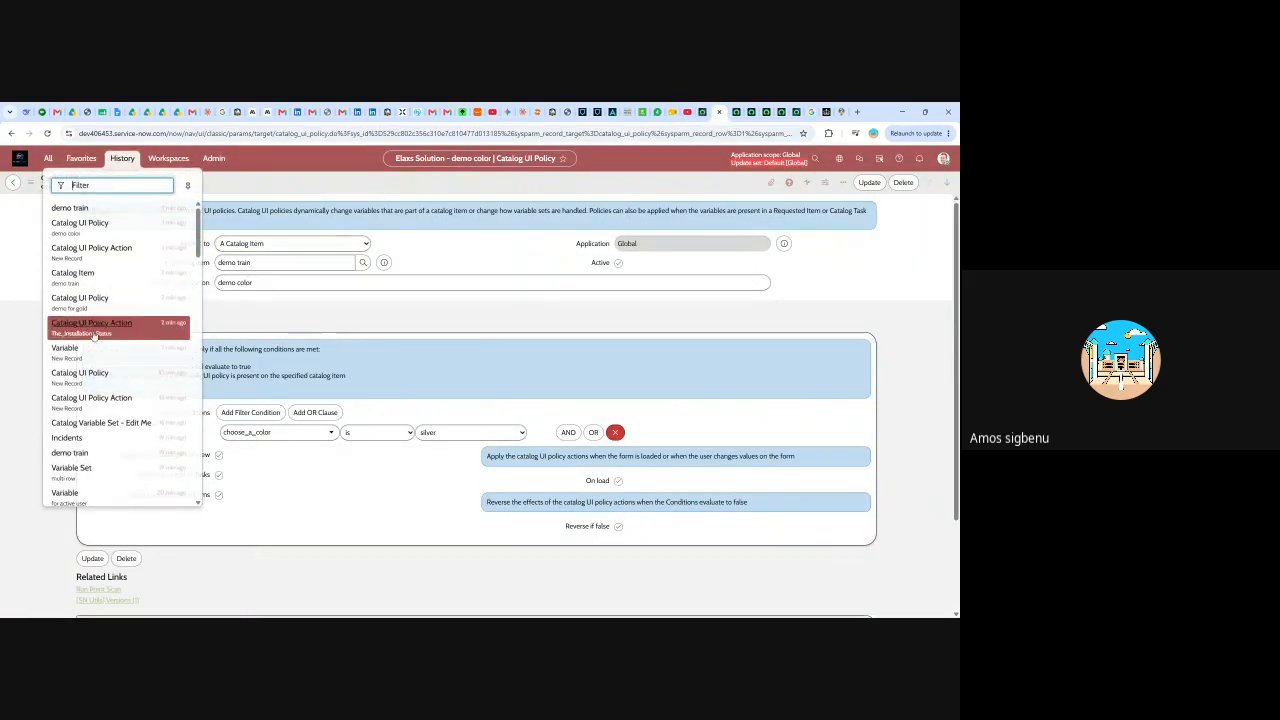
left_click(73, 276)
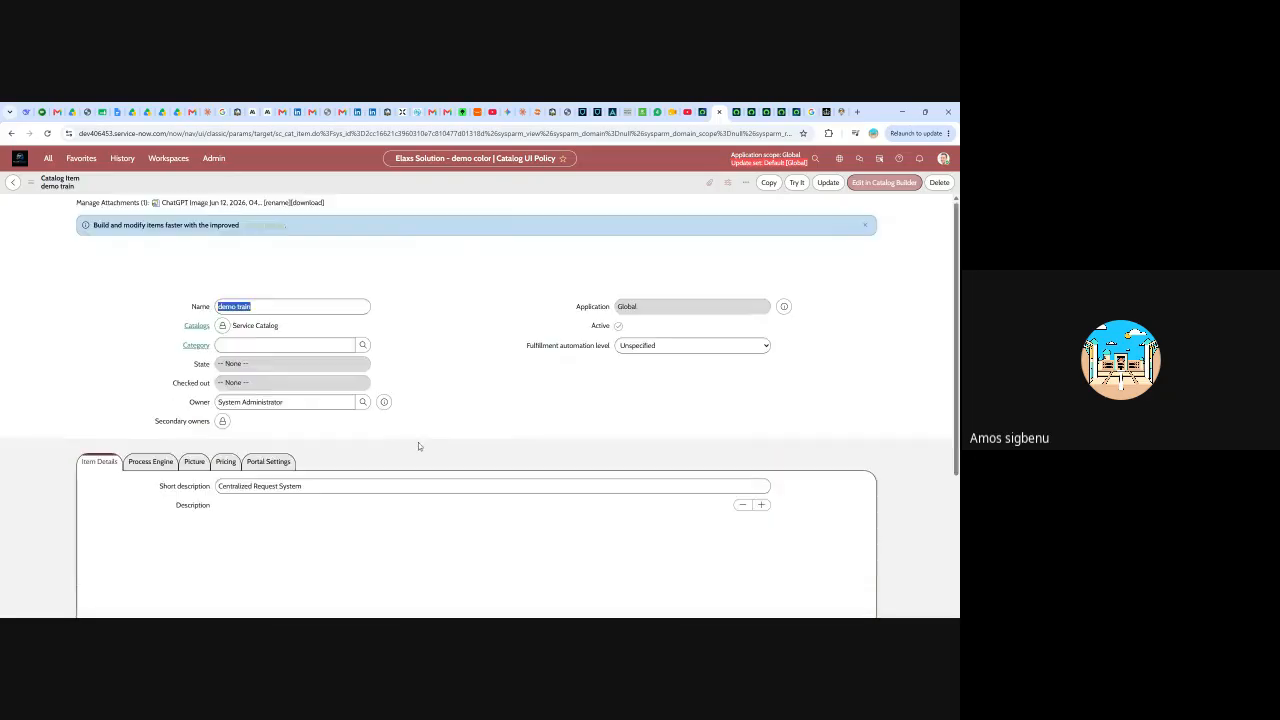
scroll(383, 456, "down", 1)
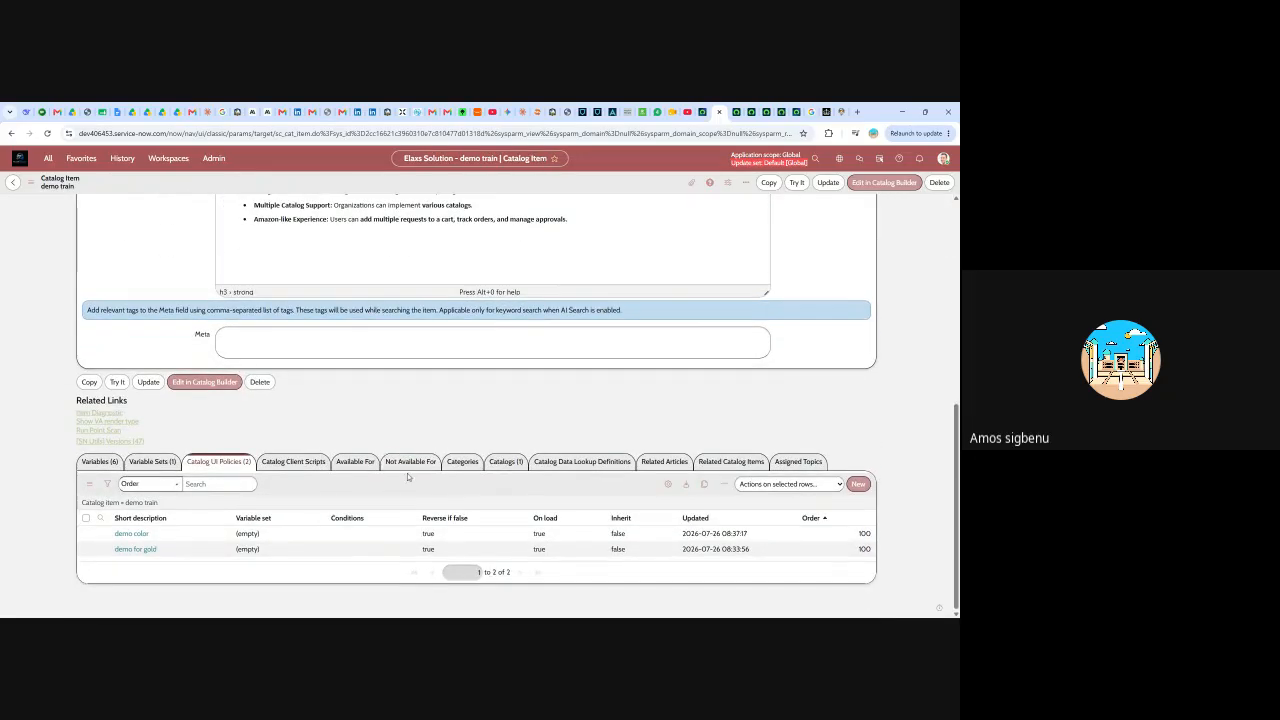
left_click(307, 466)
scroll(295, 542, "down", 1)
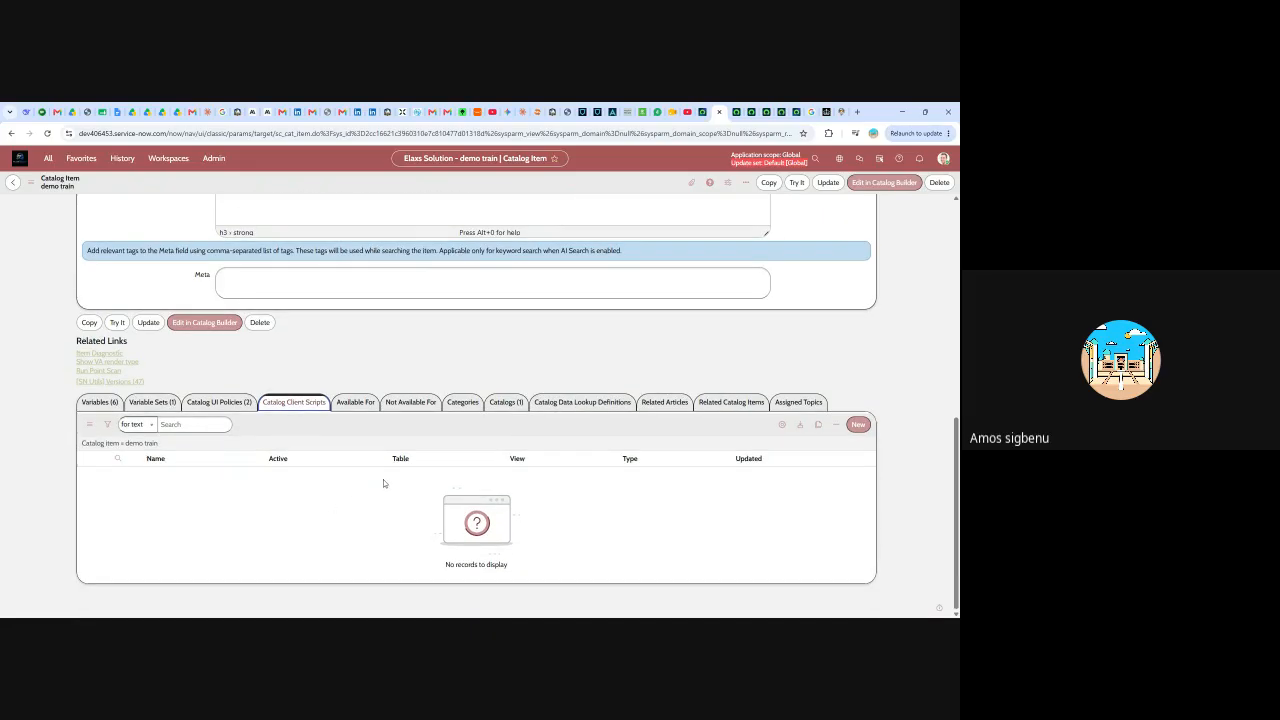
left_click(356, 404)
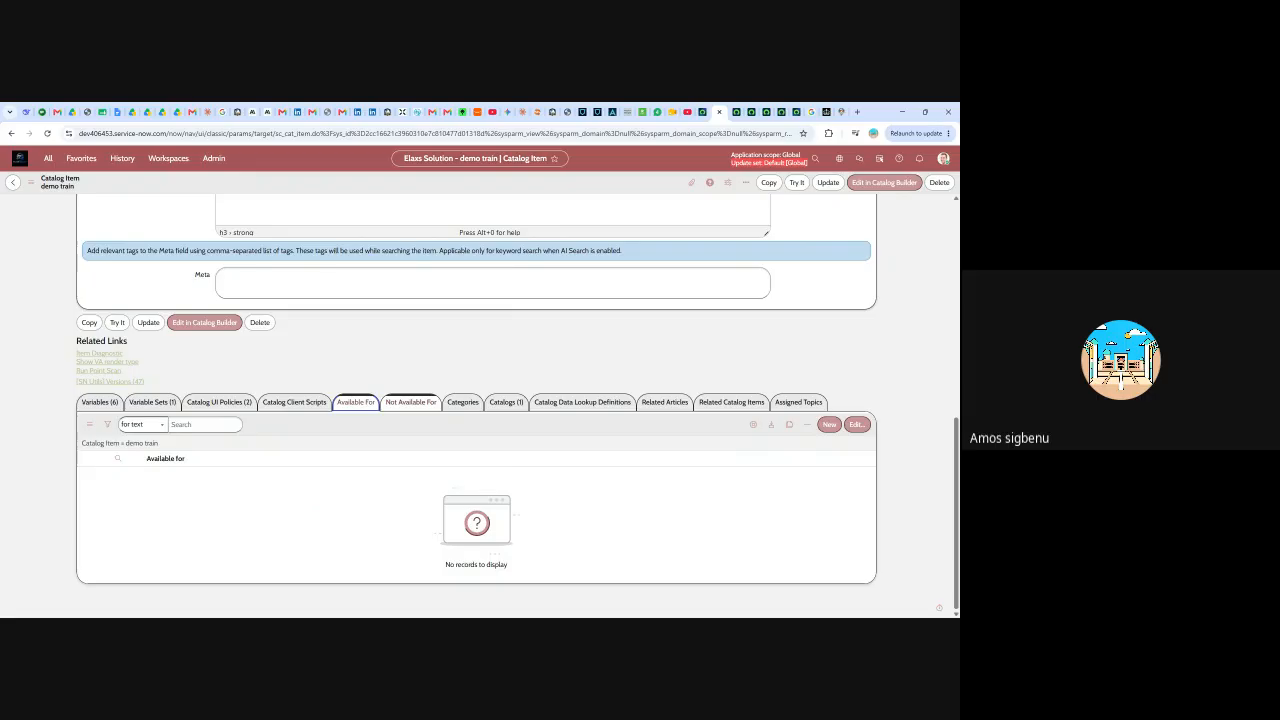
- Draft a new Available For user criteria with one user and the IT department, and leave it without saving
left_click(829, 425)
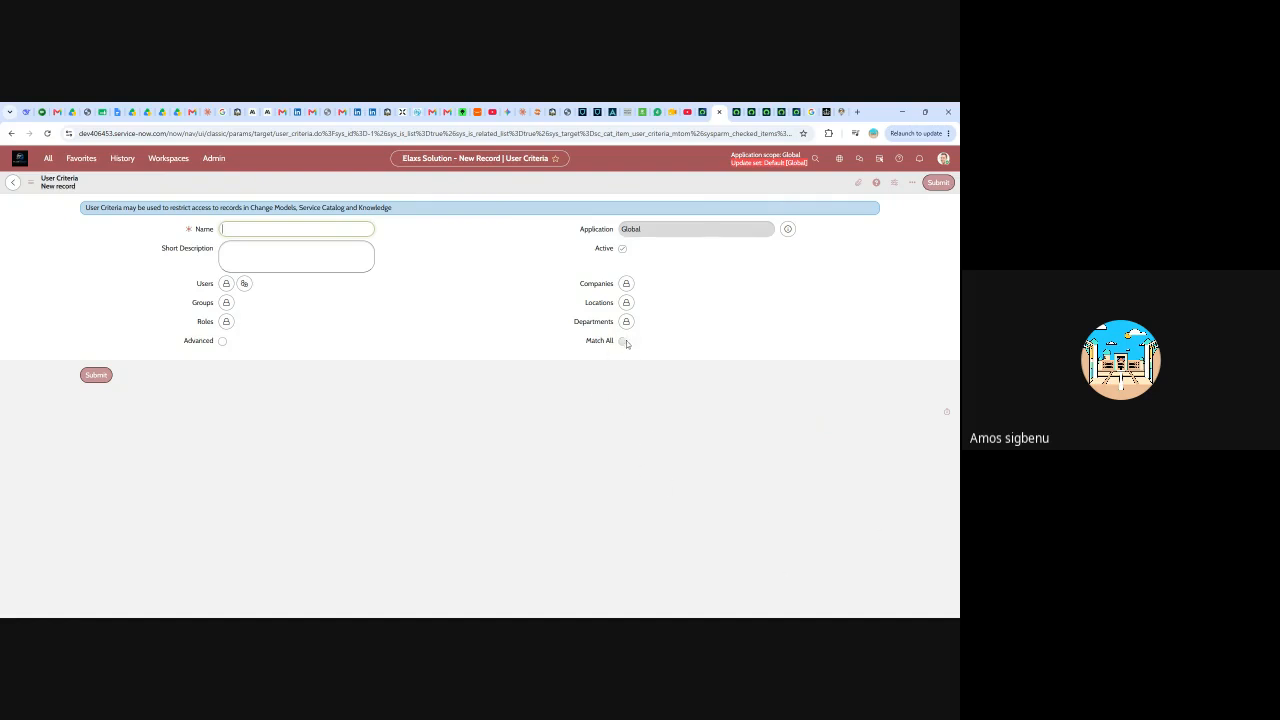
left_click(226, 285)
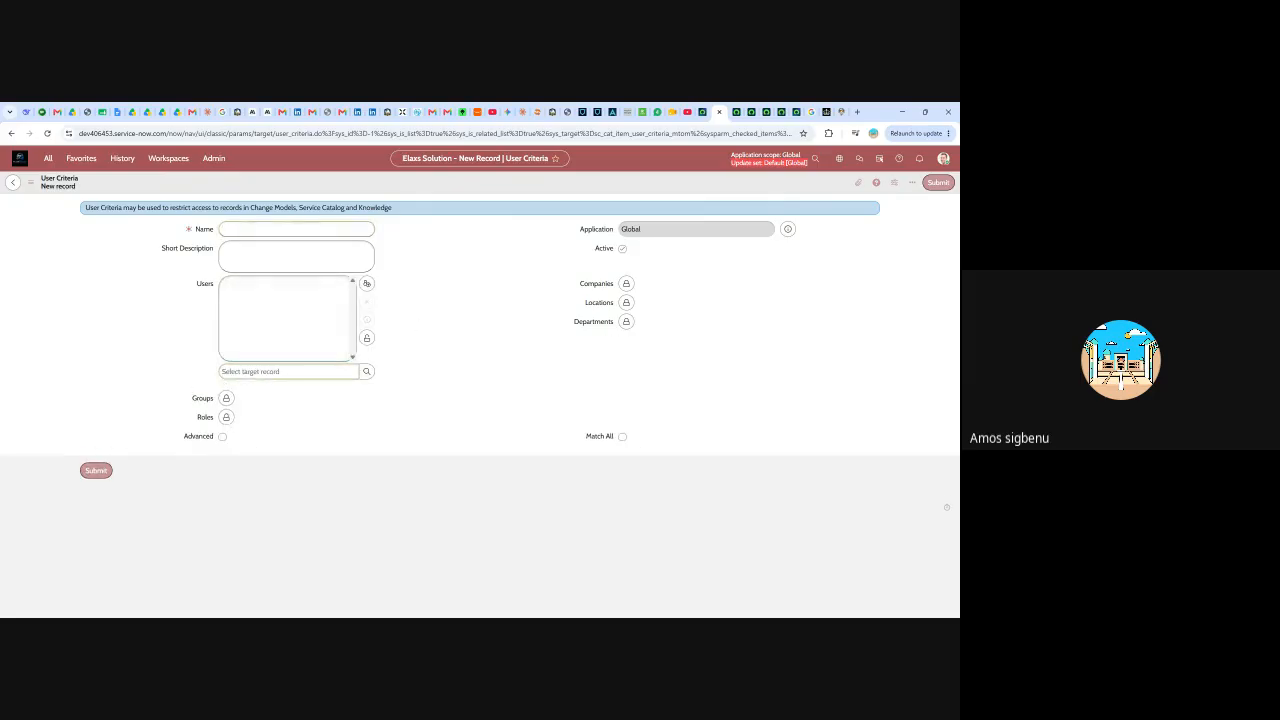
type("a")
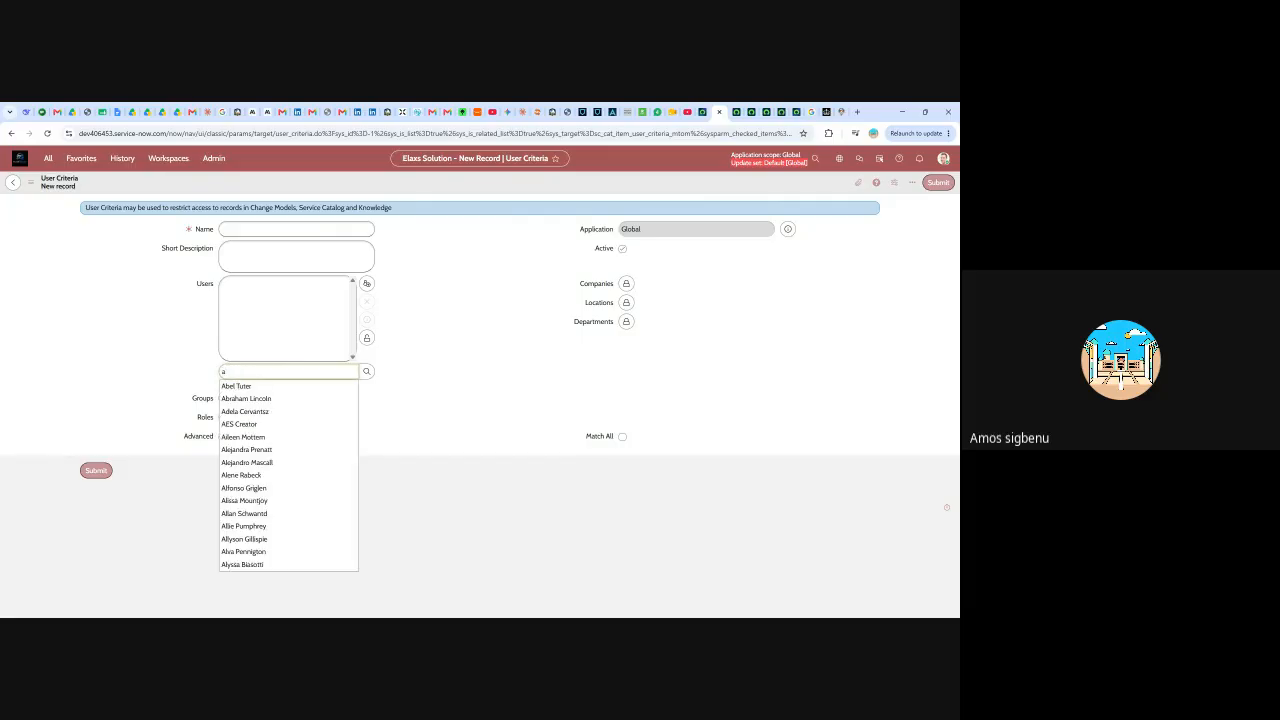
left_click(238, 386)
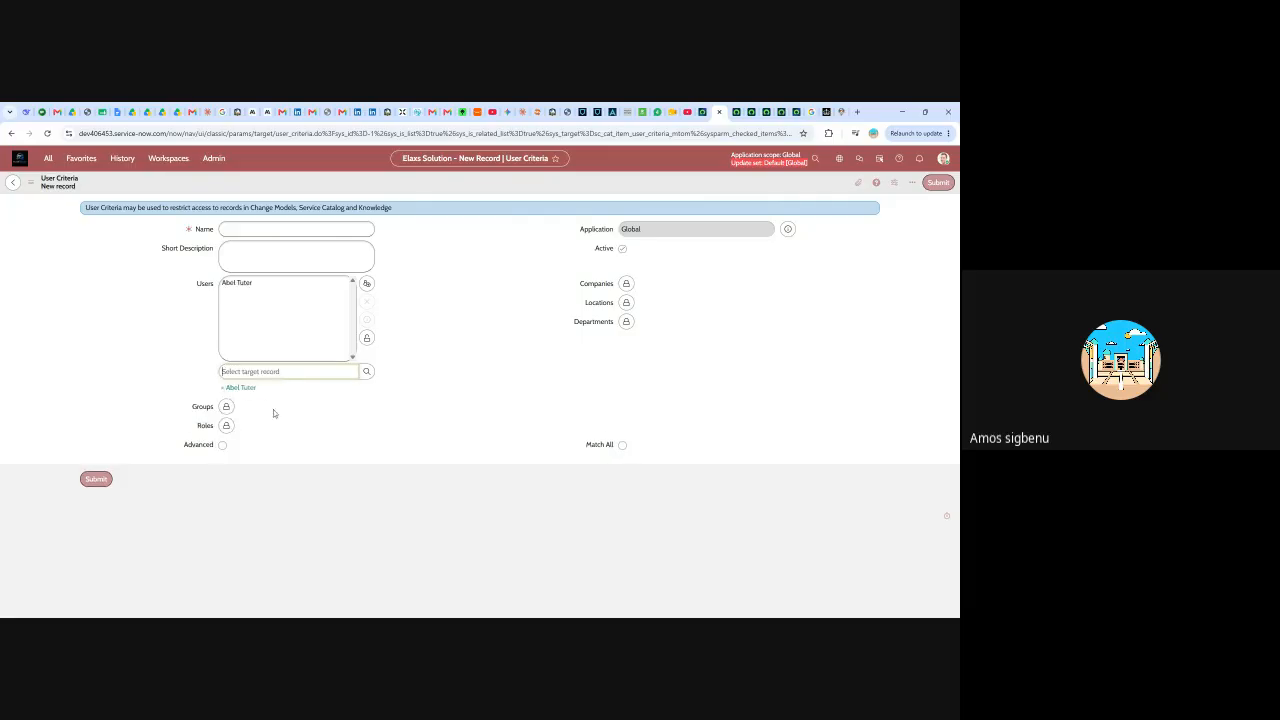
left_click(626, 321)
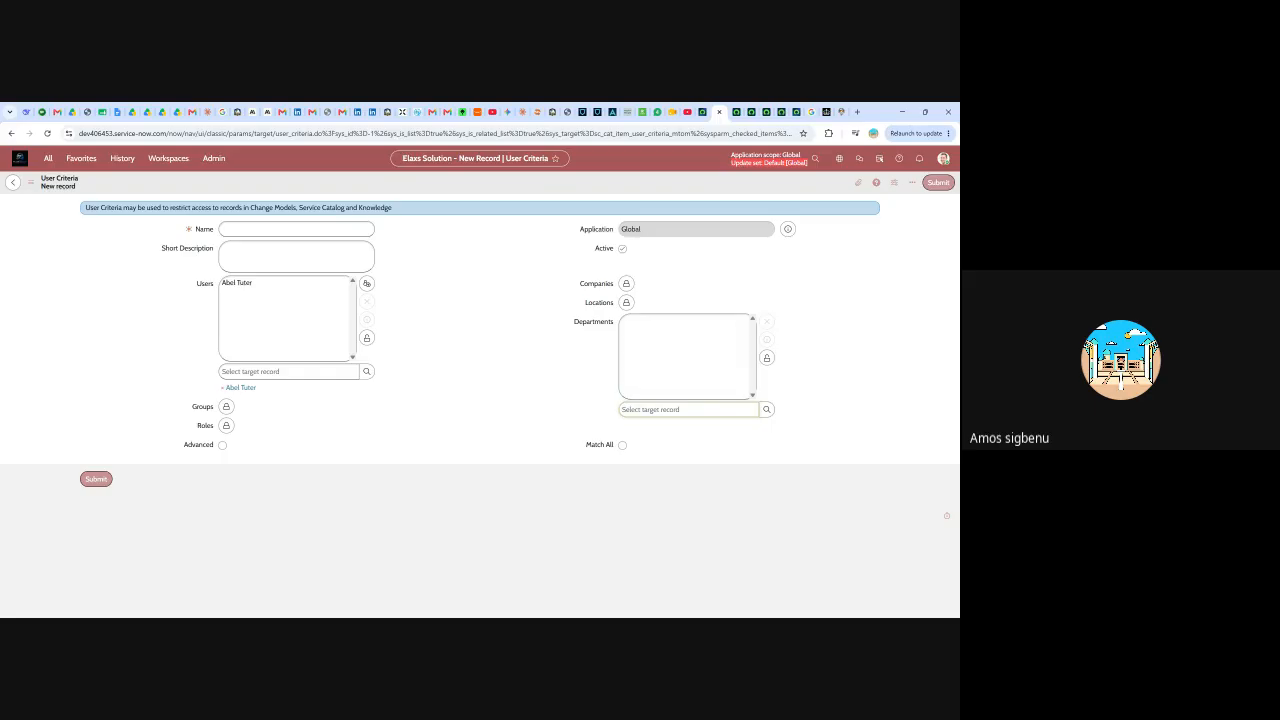
type("IT")
left_click(650, 424)
left_click(14, 190)
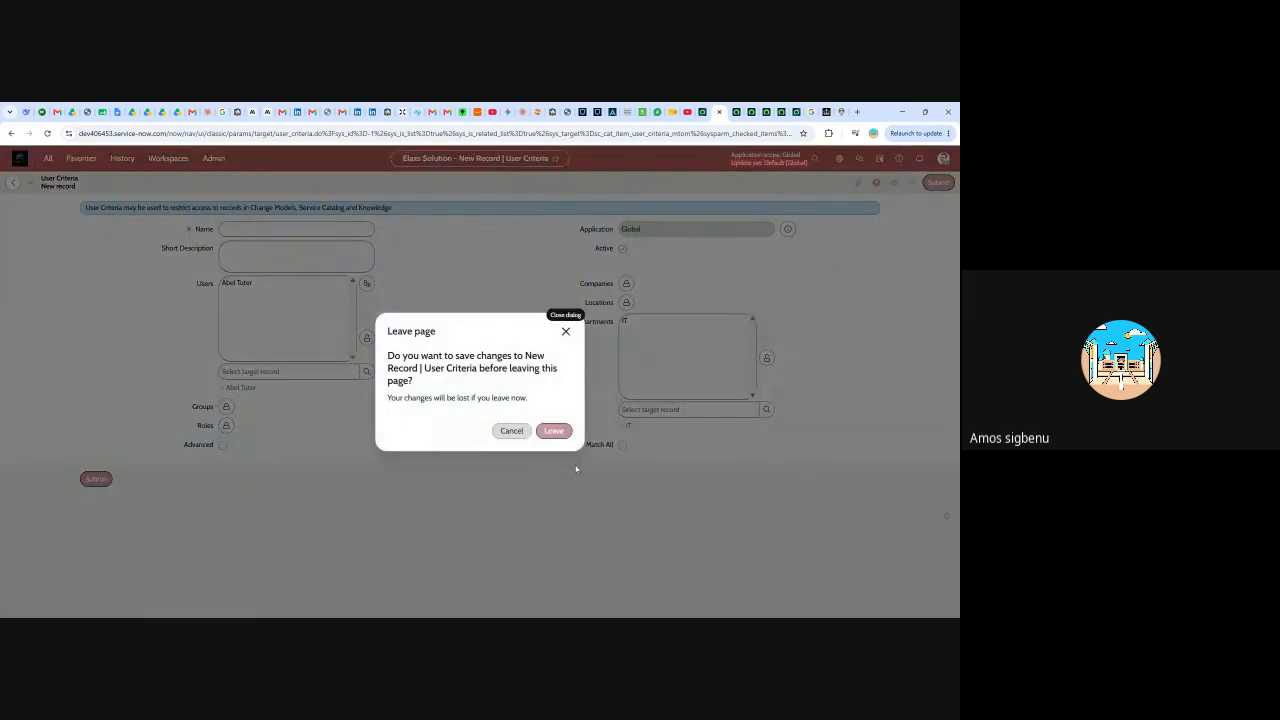
left_click(553, 430)
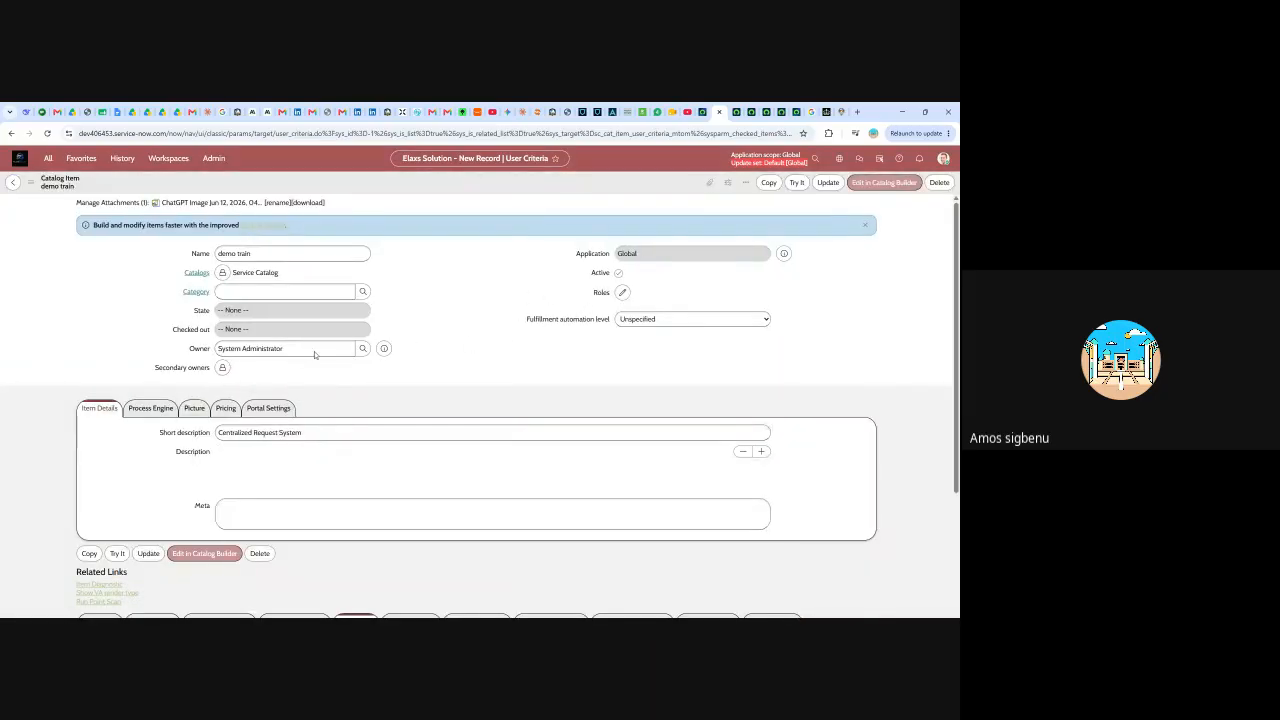
scroll(388, 447, "down", 5)
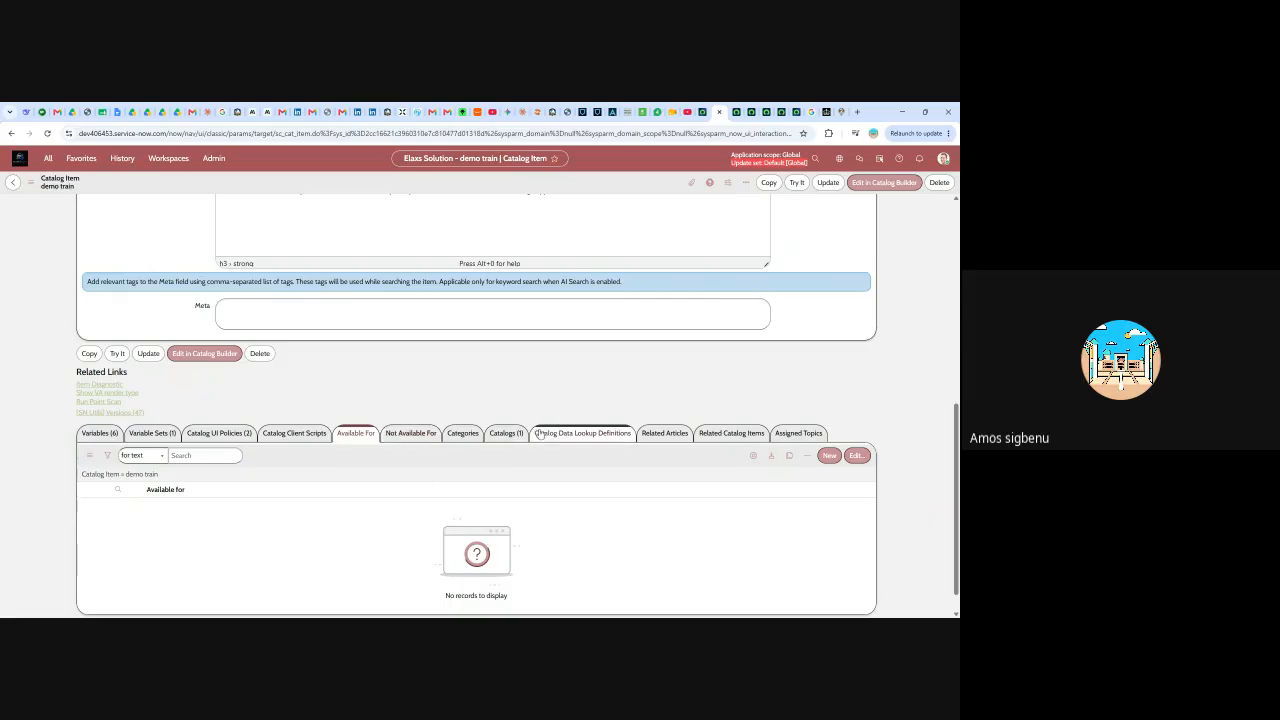
scroll(400, 318, "up", 10)
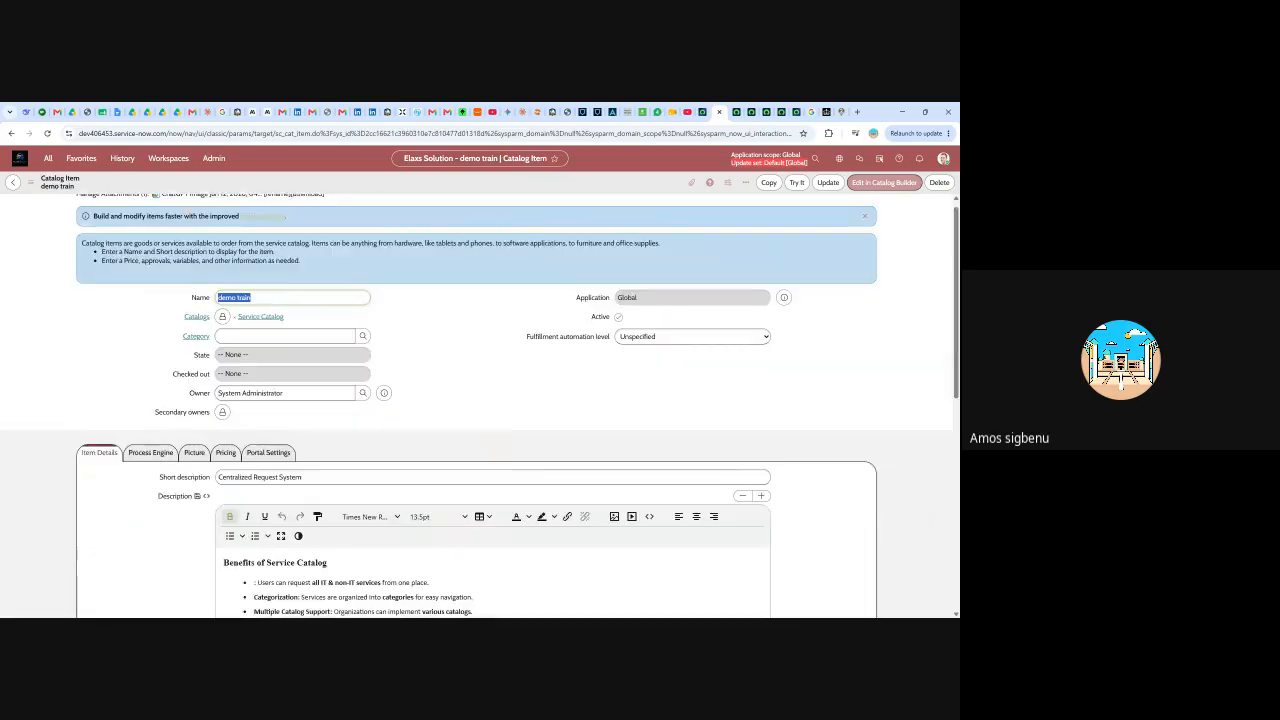
scroll(466, 490, "down", 10)
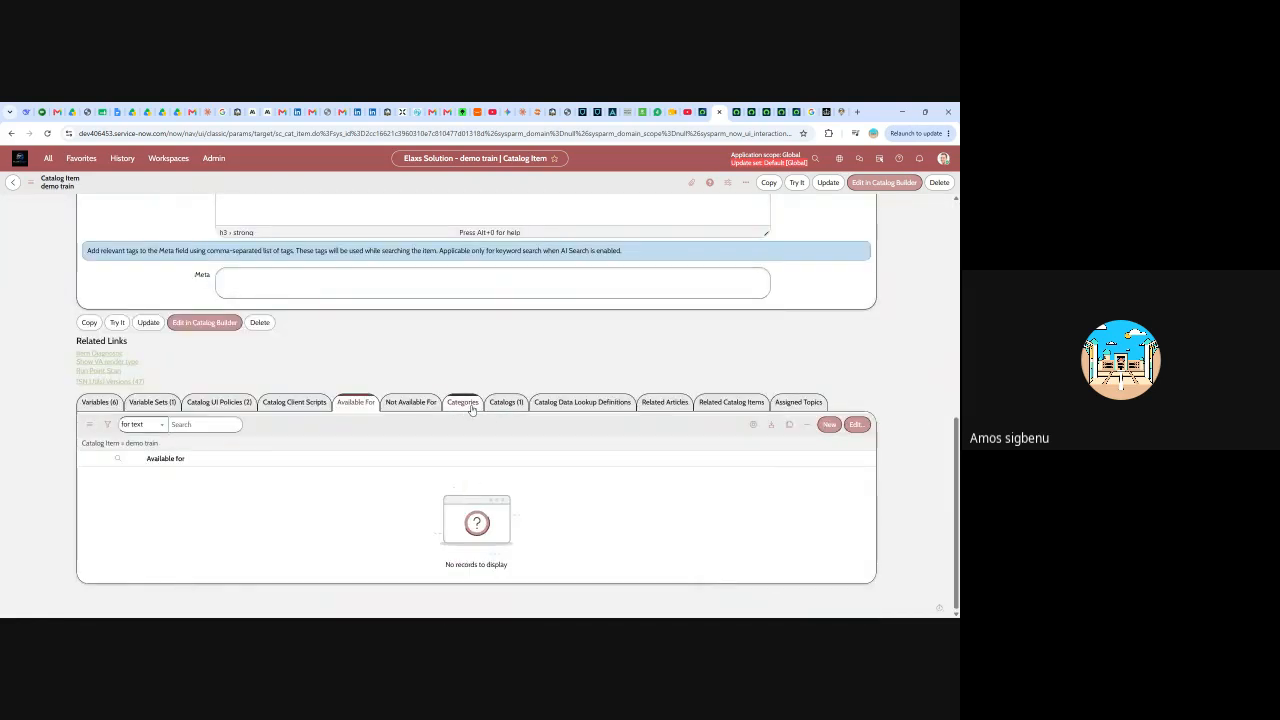
scroll(341, 335, "up", 10)
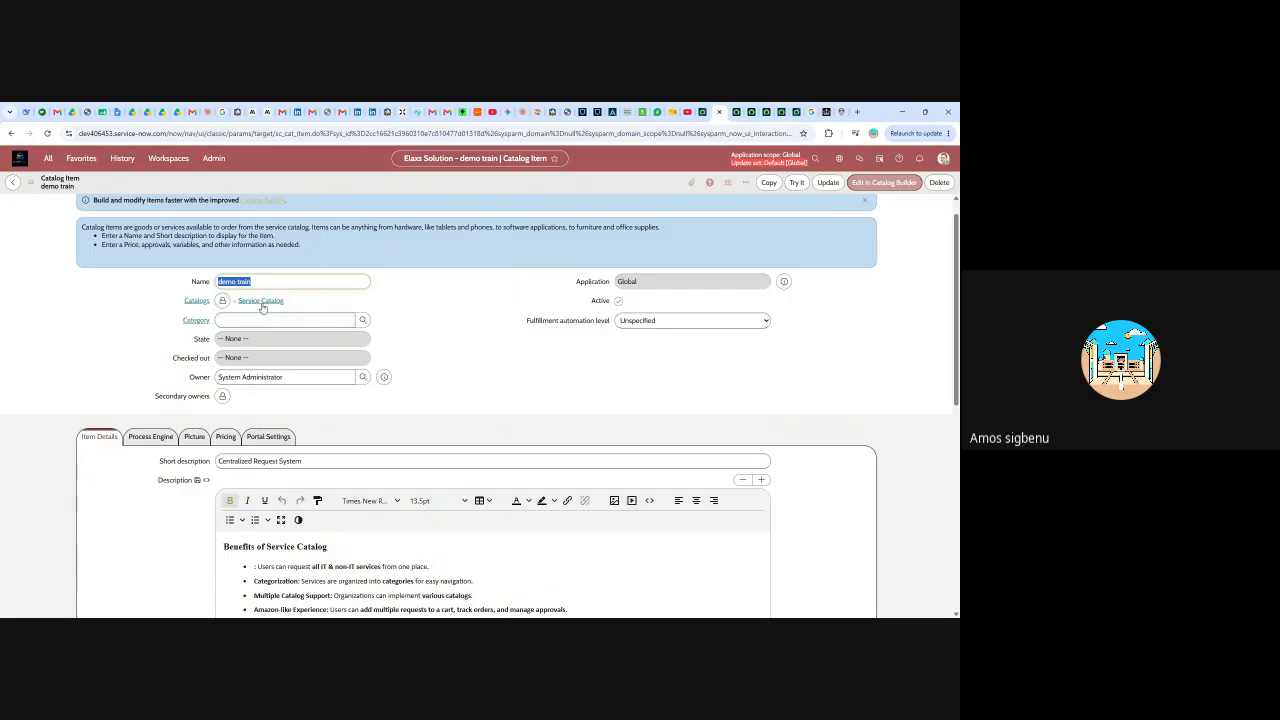
- Review the demo train item's related lists and its Process Engine settings
scroll(388, 389, "down", 1)
scroll(389, 389, "down", 10)
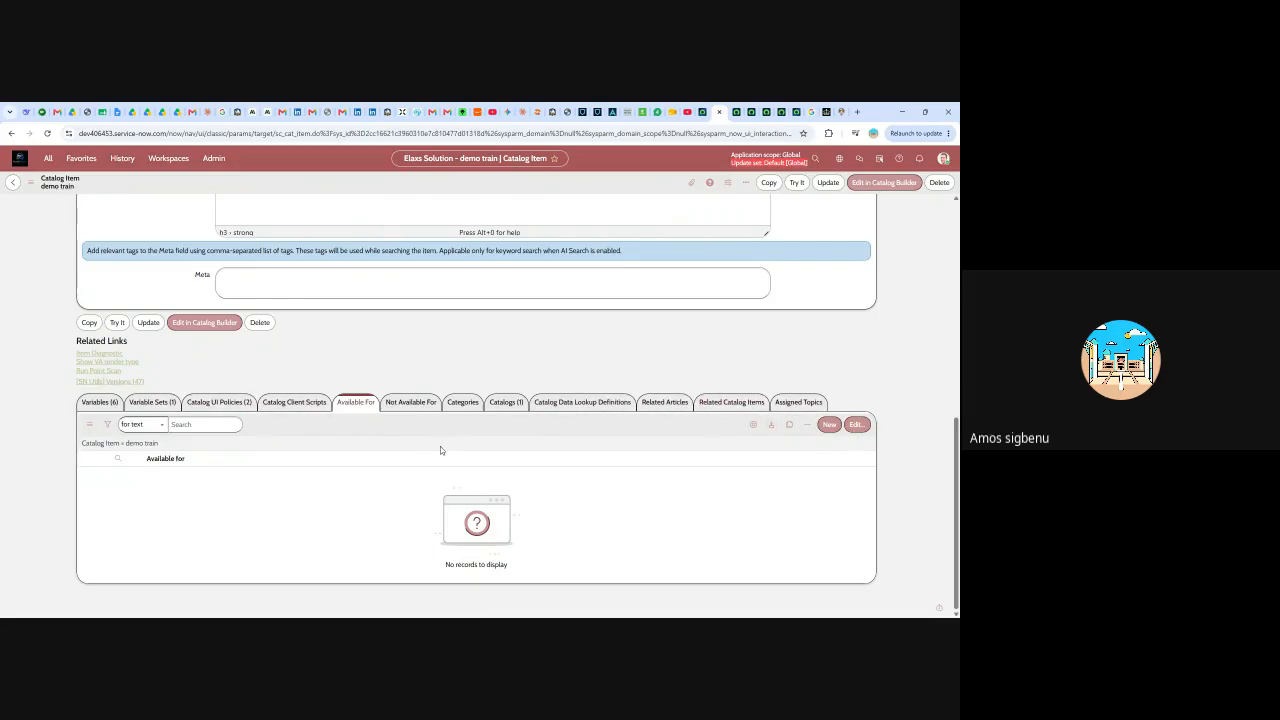
scroll(440, 446, "up", 15)
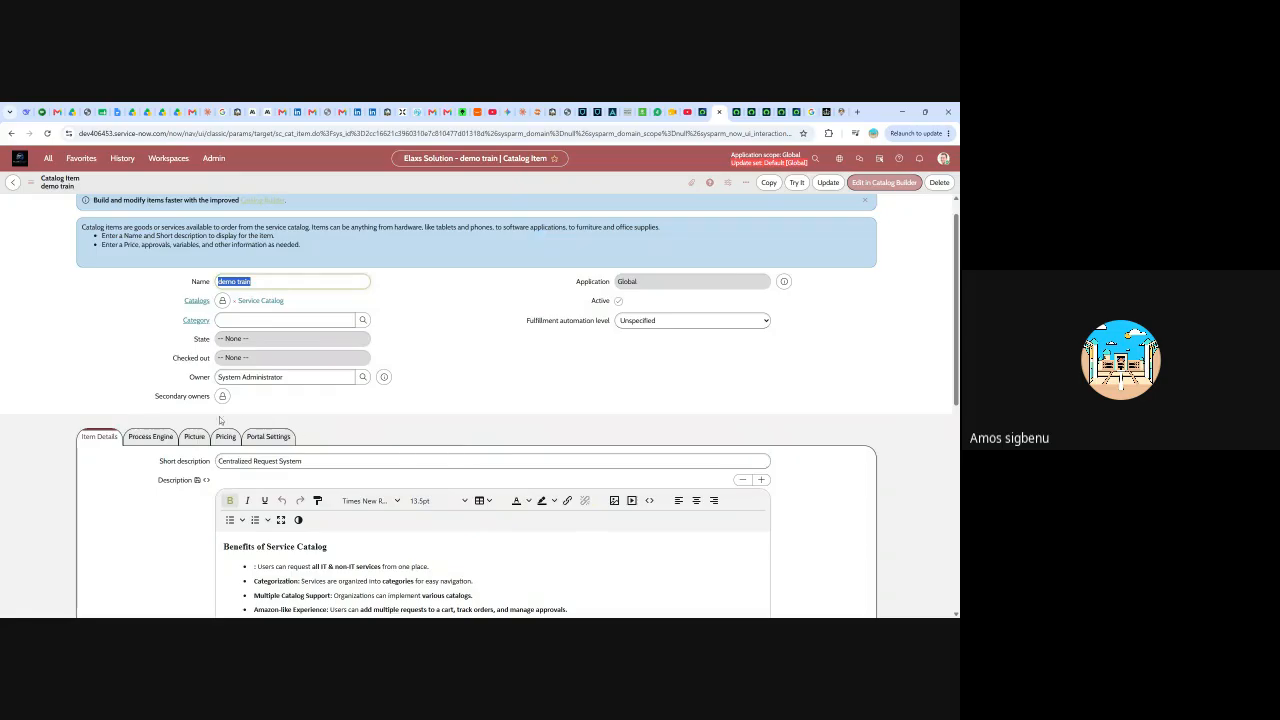
left_click(148, 439)
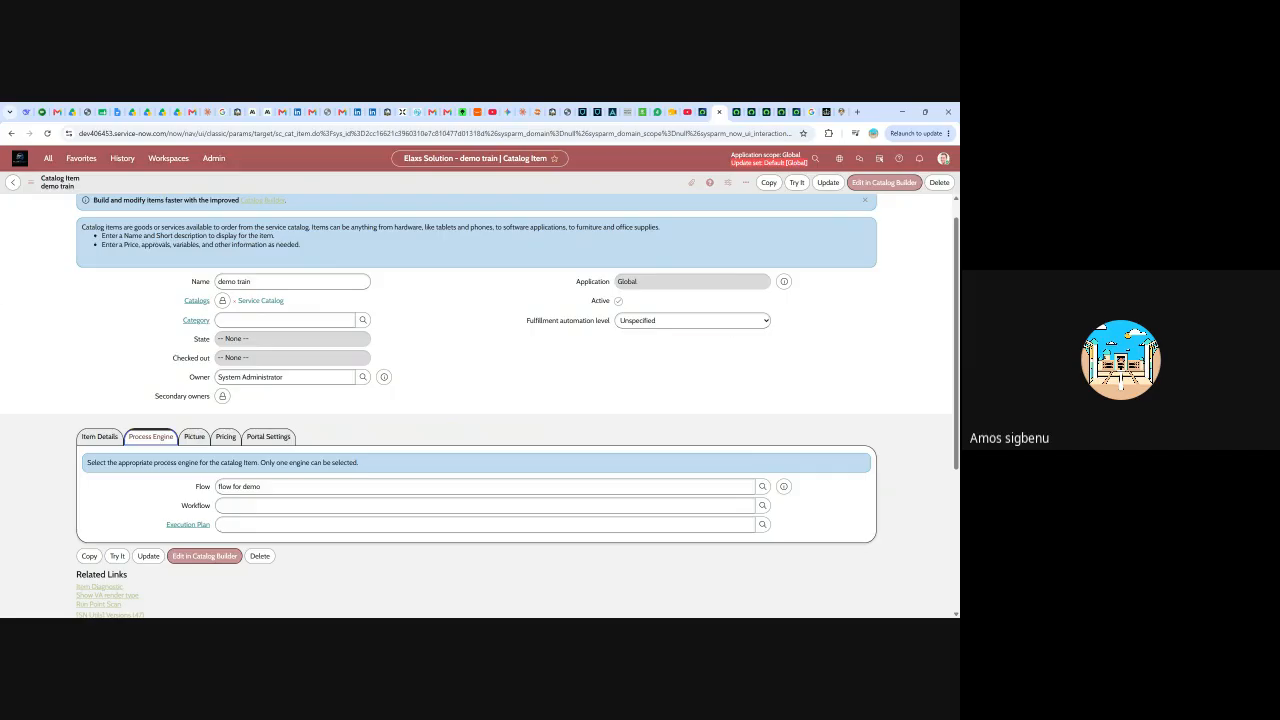
scroll(528, 355, "down", 3)
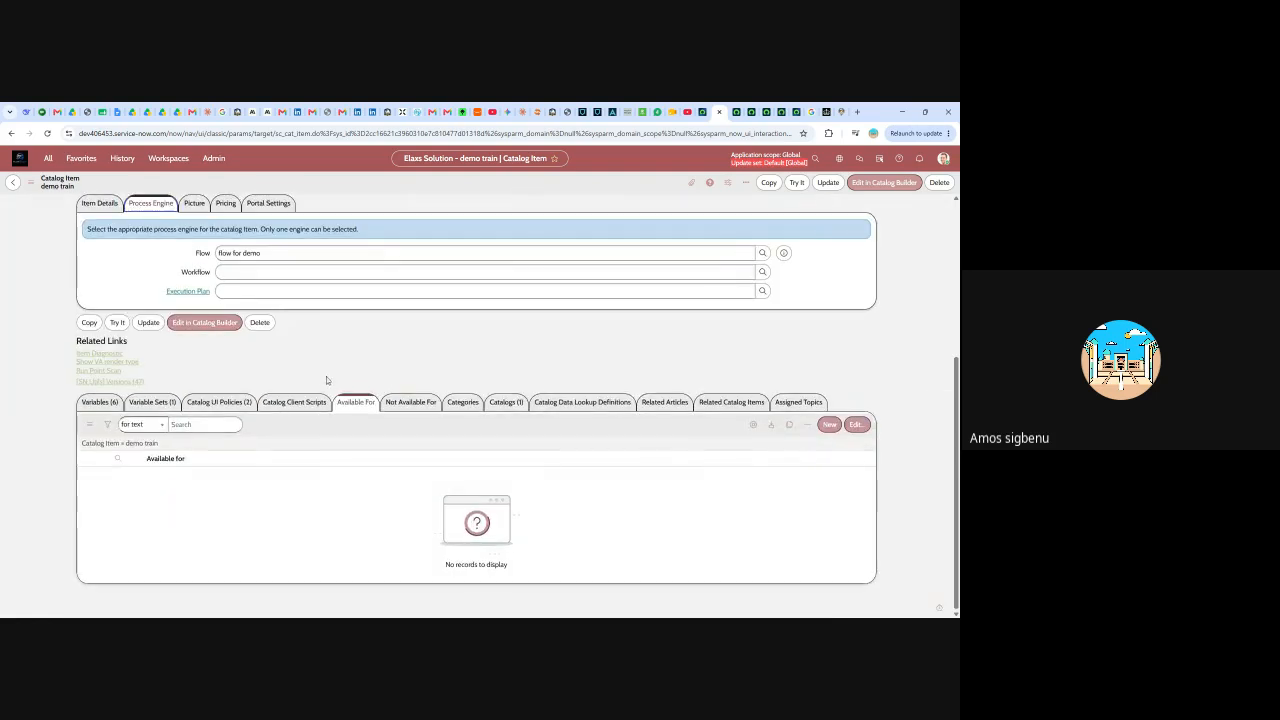
- Set the order of the date of work variable to 30 and update the demo train catalog item
left_click(95, 403)
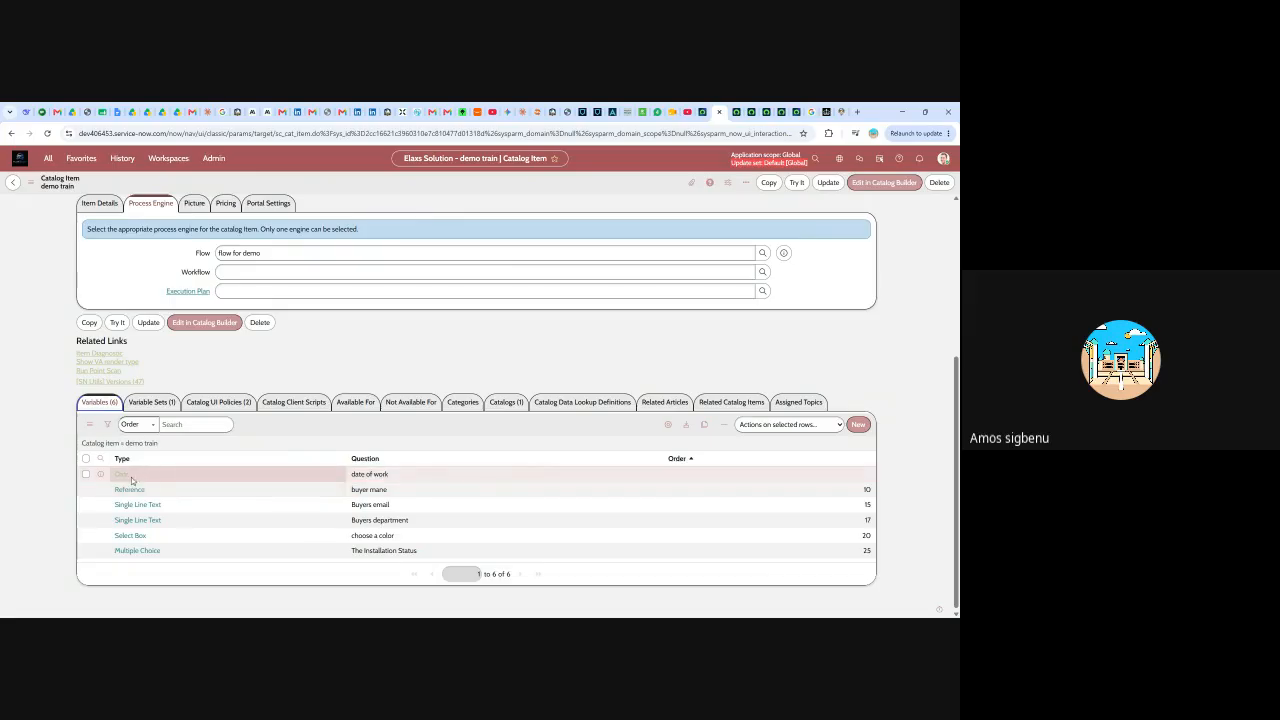
scroll(182, 521, "up", 3)
scroll(186, 519, "down", 3)
double_click(815, 475)
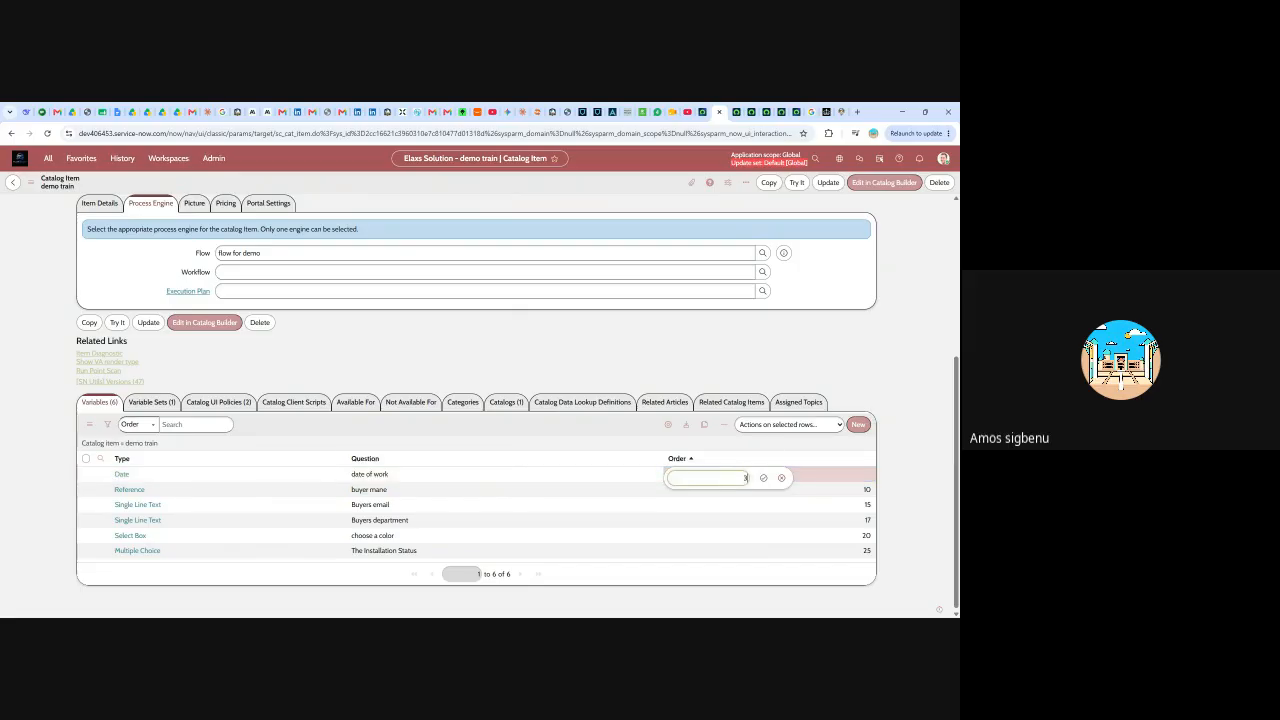
type("30")
left_click(763, 478)
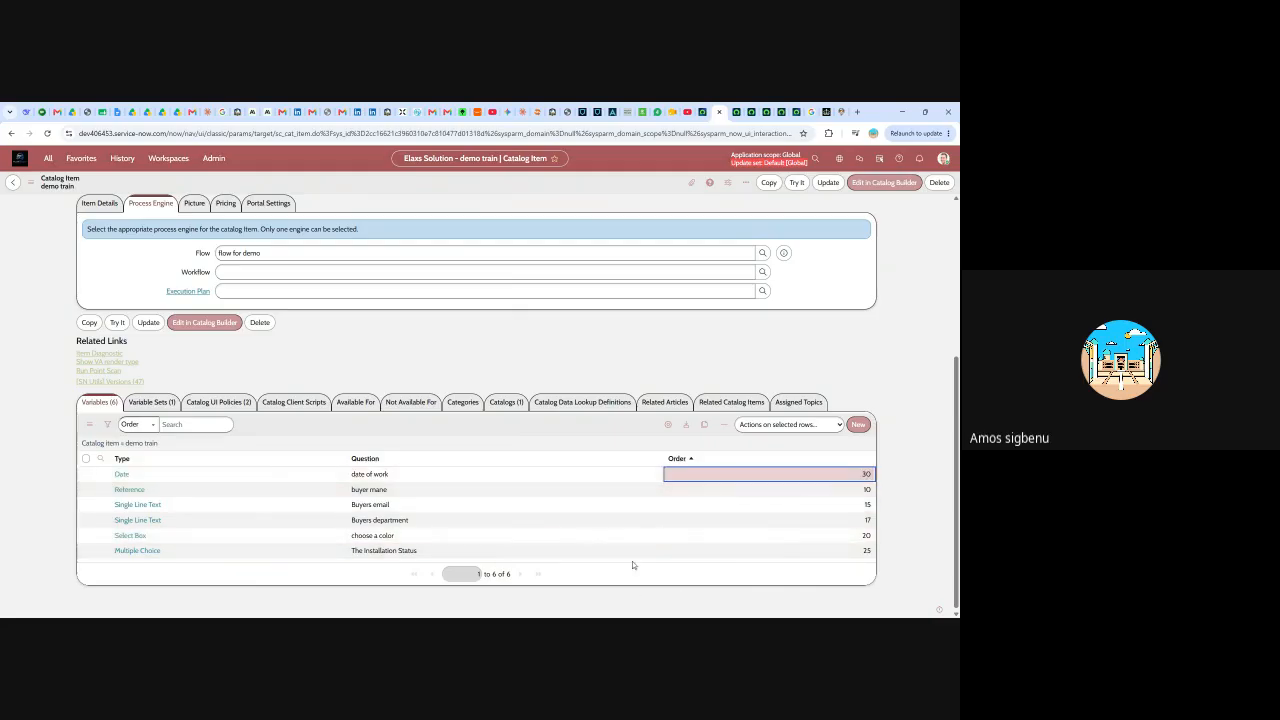
left_click(826, 184)
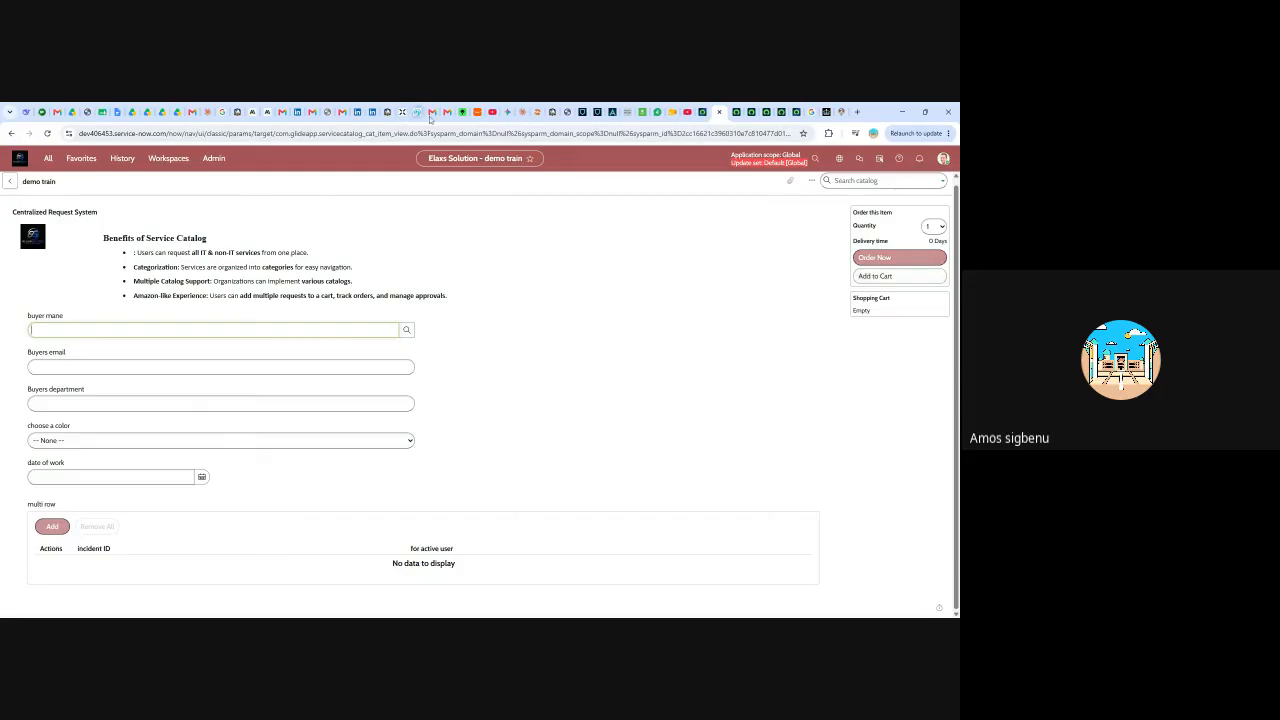
- Return to the demo train catalog item record and review the order of its variables
left_click(129, 167)
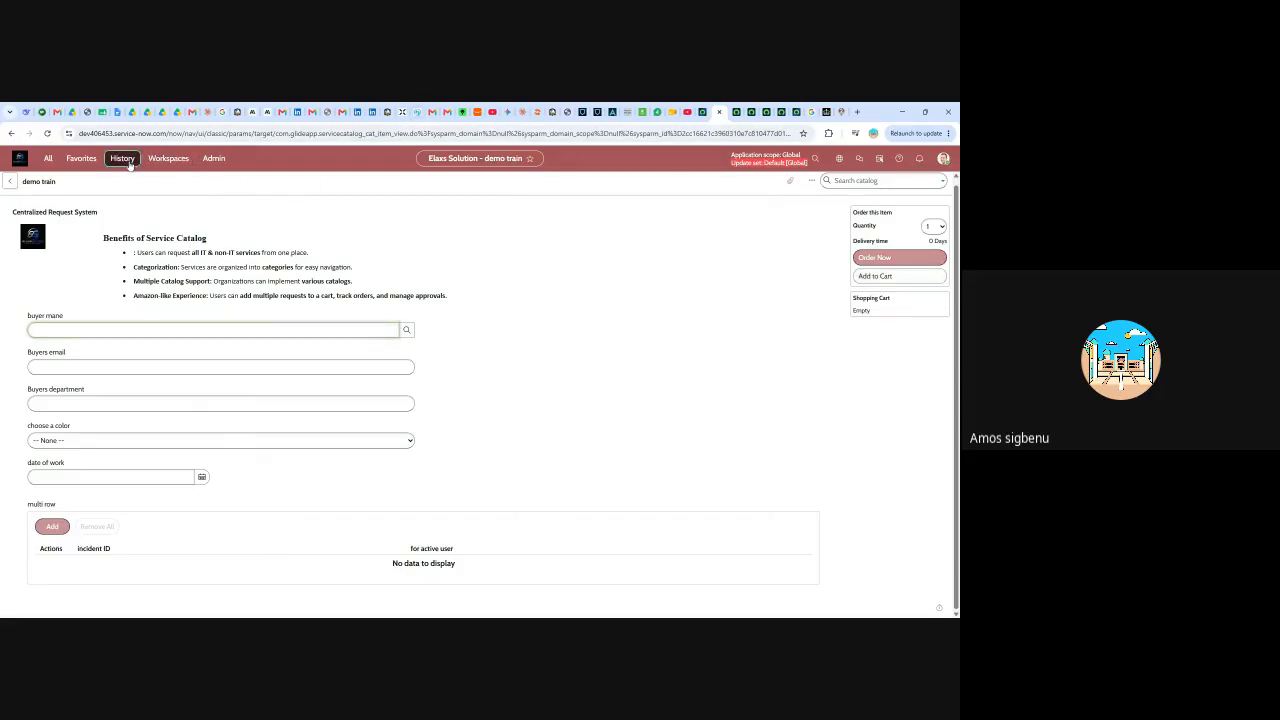
left_click(87, 222)
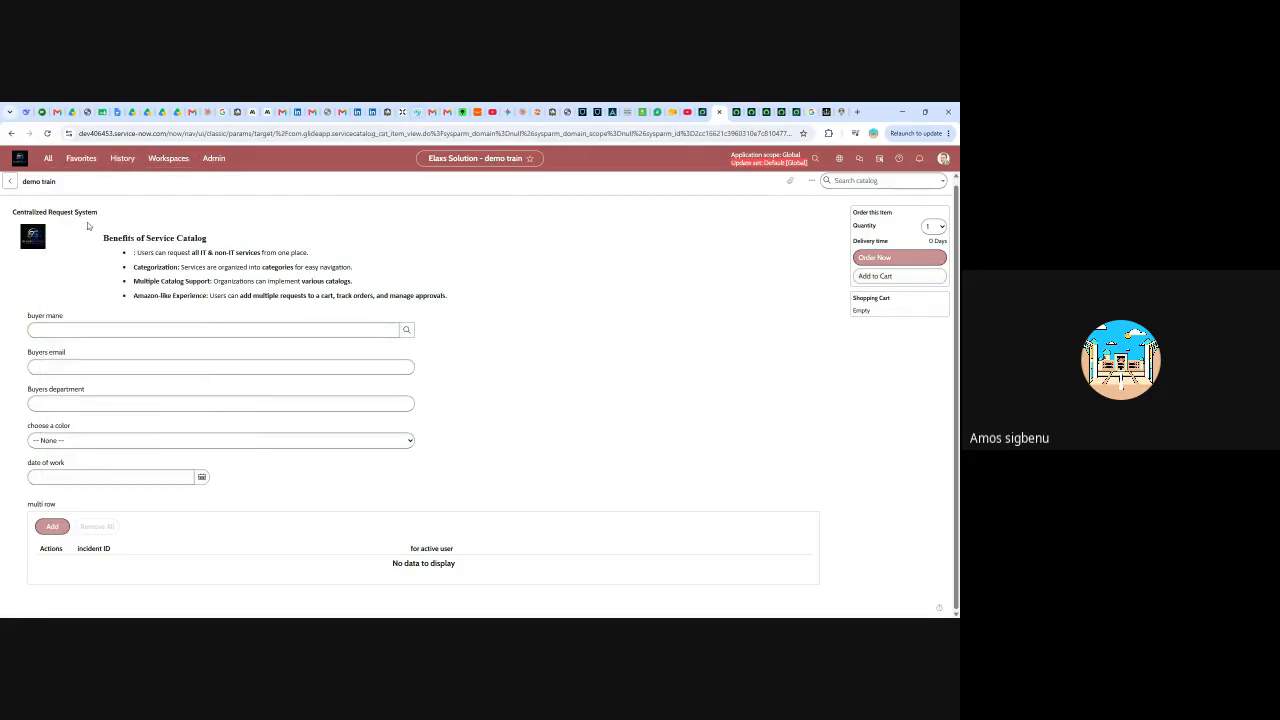
left_click(122, 160)
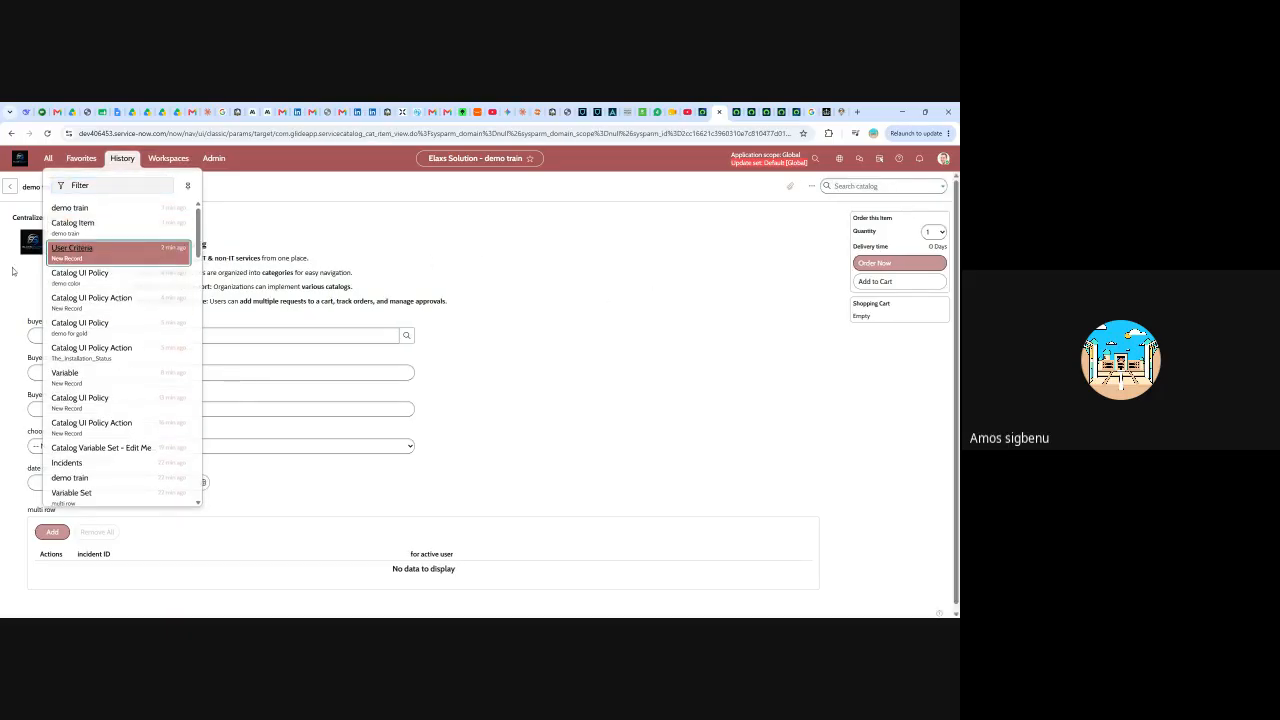
left_click(72, 228)
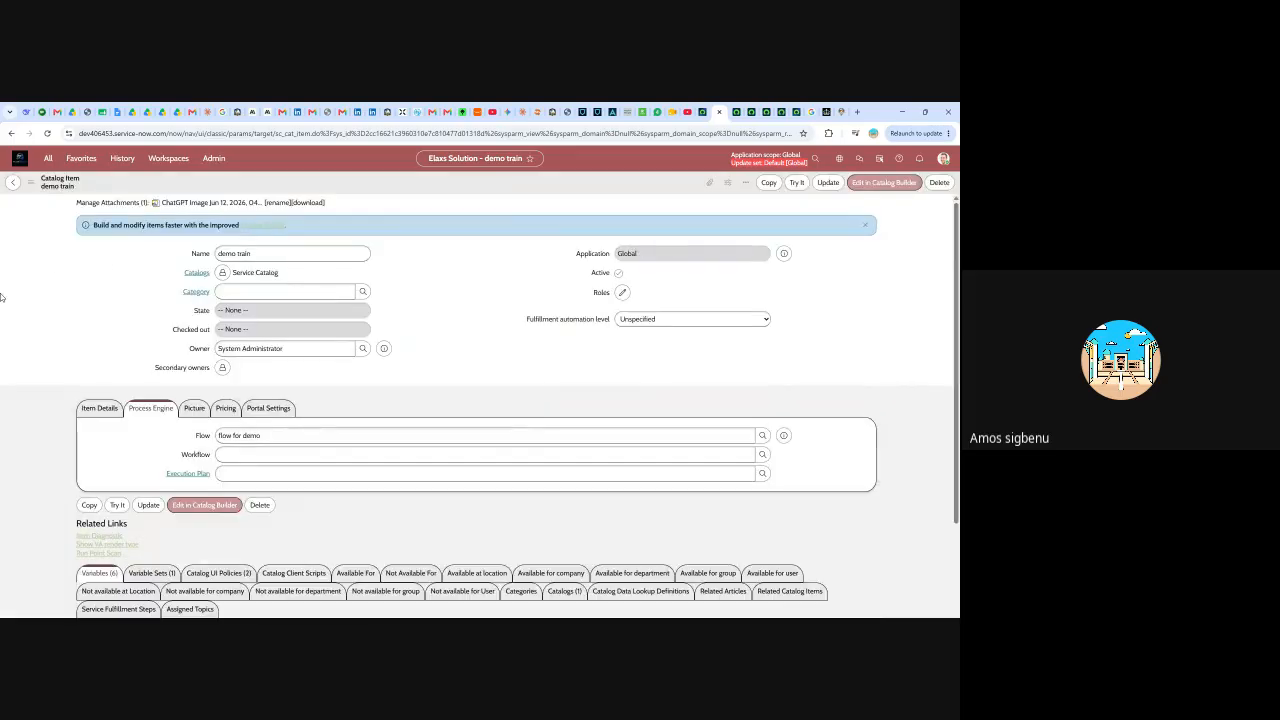
scroll(296, 337, "down", 3)
scroll(296, 337, "down", 2)
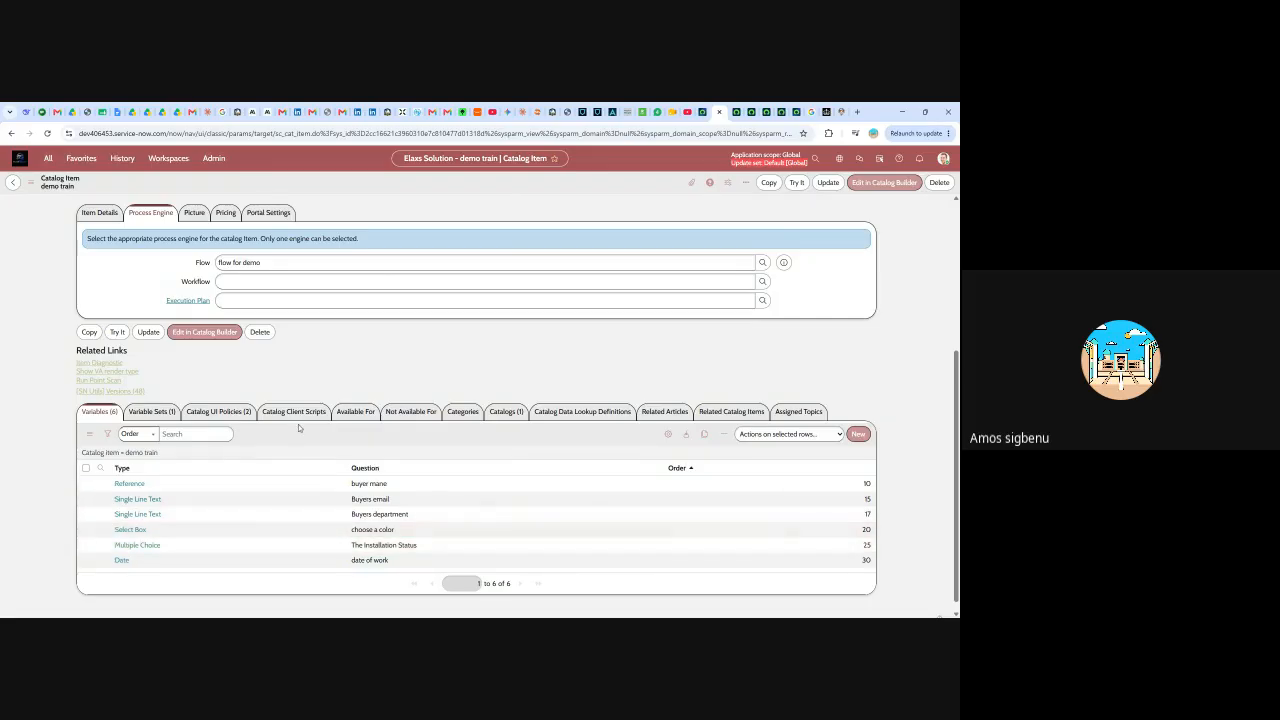
scroll(298, 424, "up", 3)
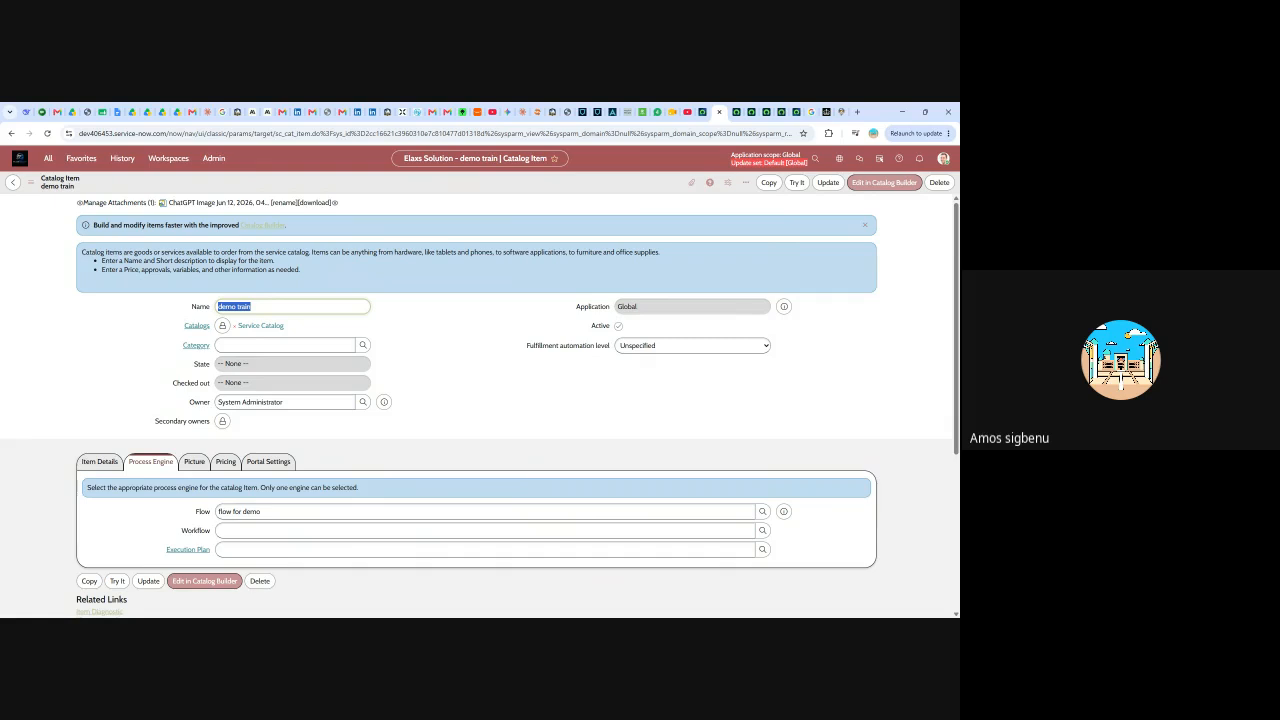
- Find Flow Designer by filtering the navigator for "flow" and open it
key("alt+Tab")
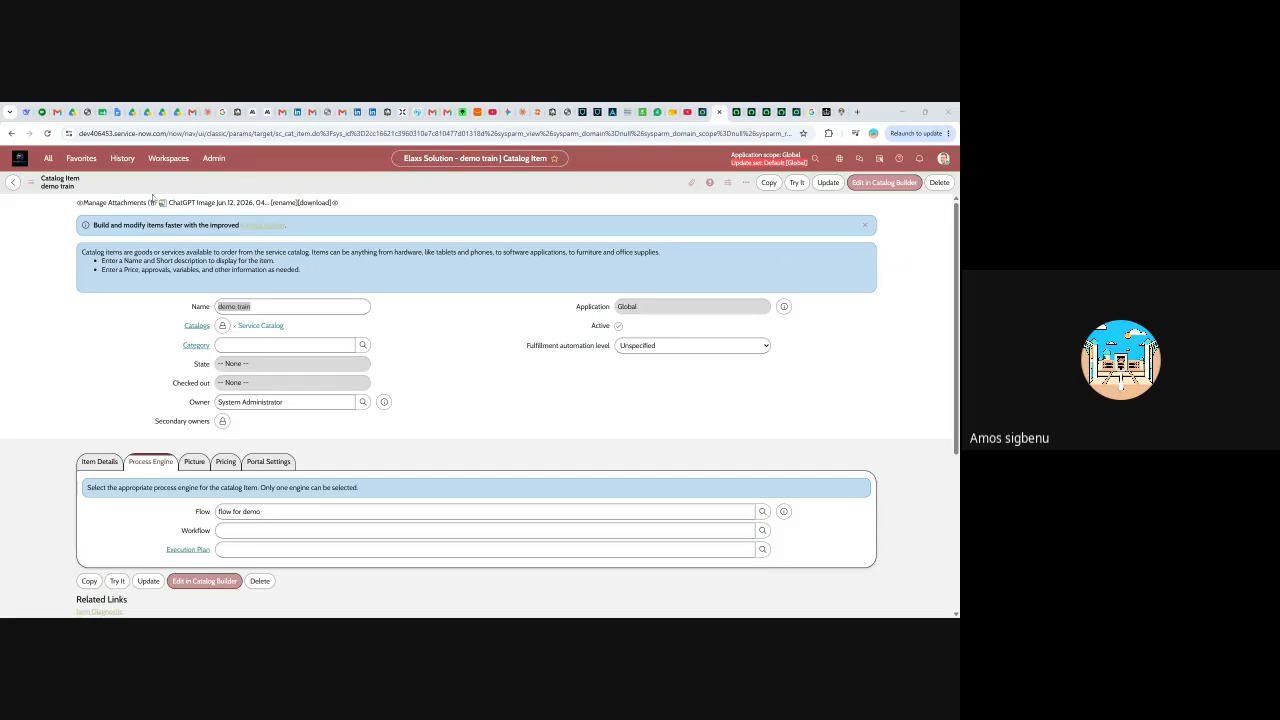
left_click(48, 158)
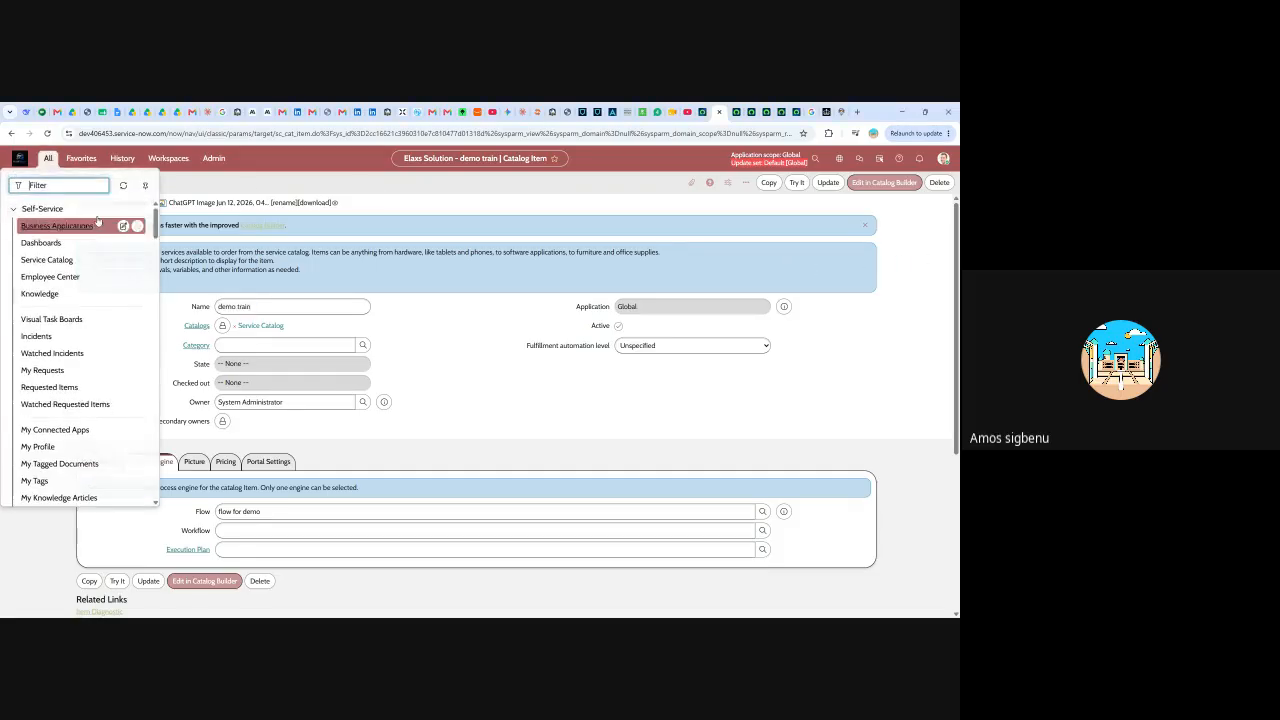
type("flow")
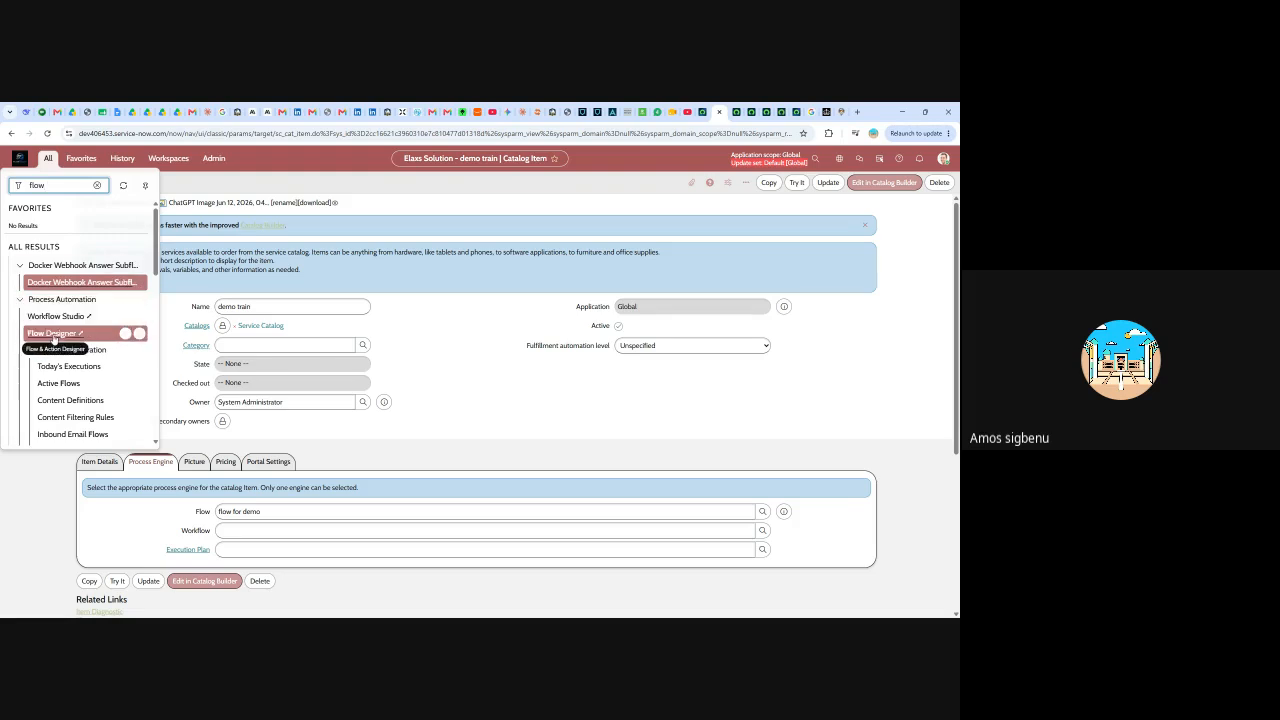
left_click(52, 333)
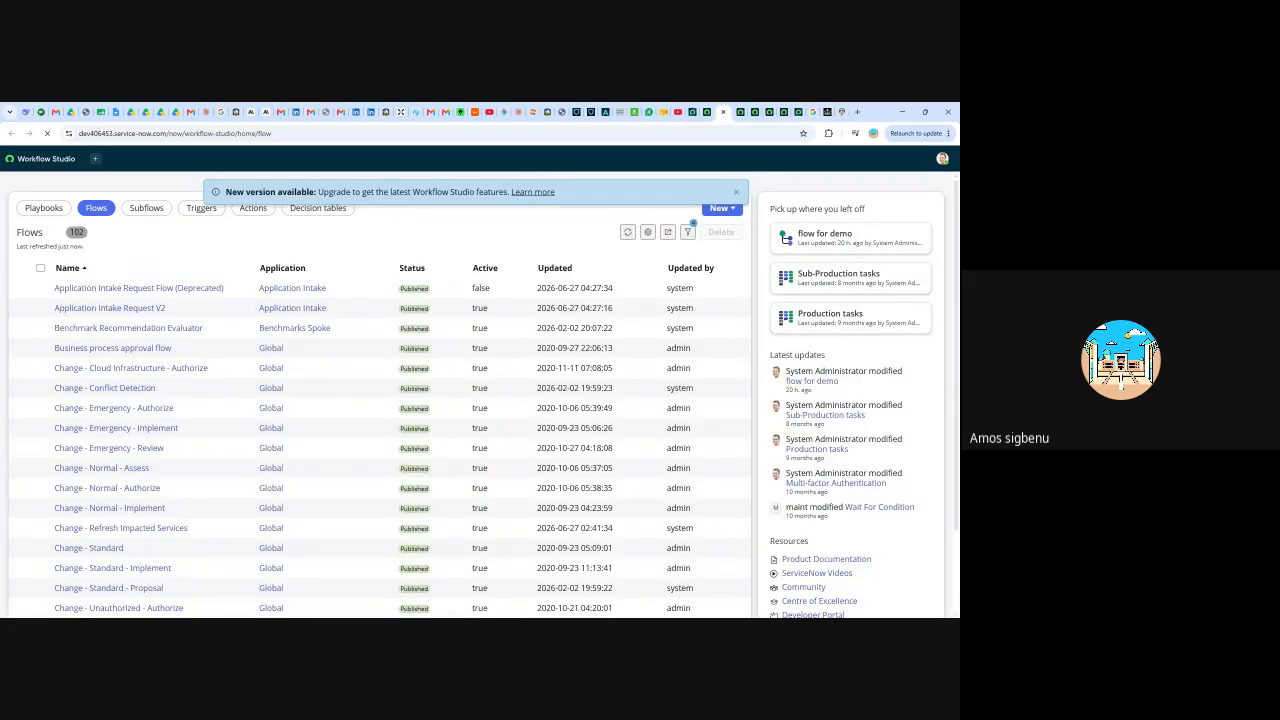
- Create a new Global flow named "workday flow demo" with the description "flow for demonstration" and build it
left_click(718, 210)
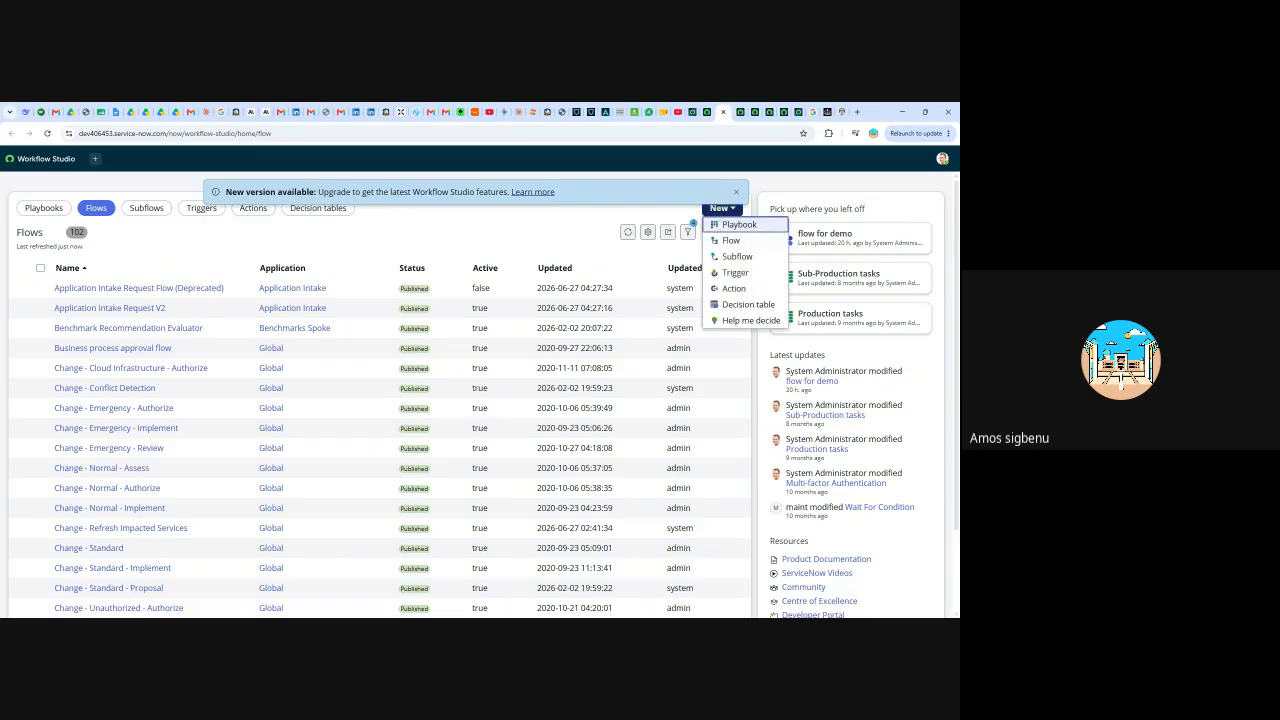
left_click(731, 240)
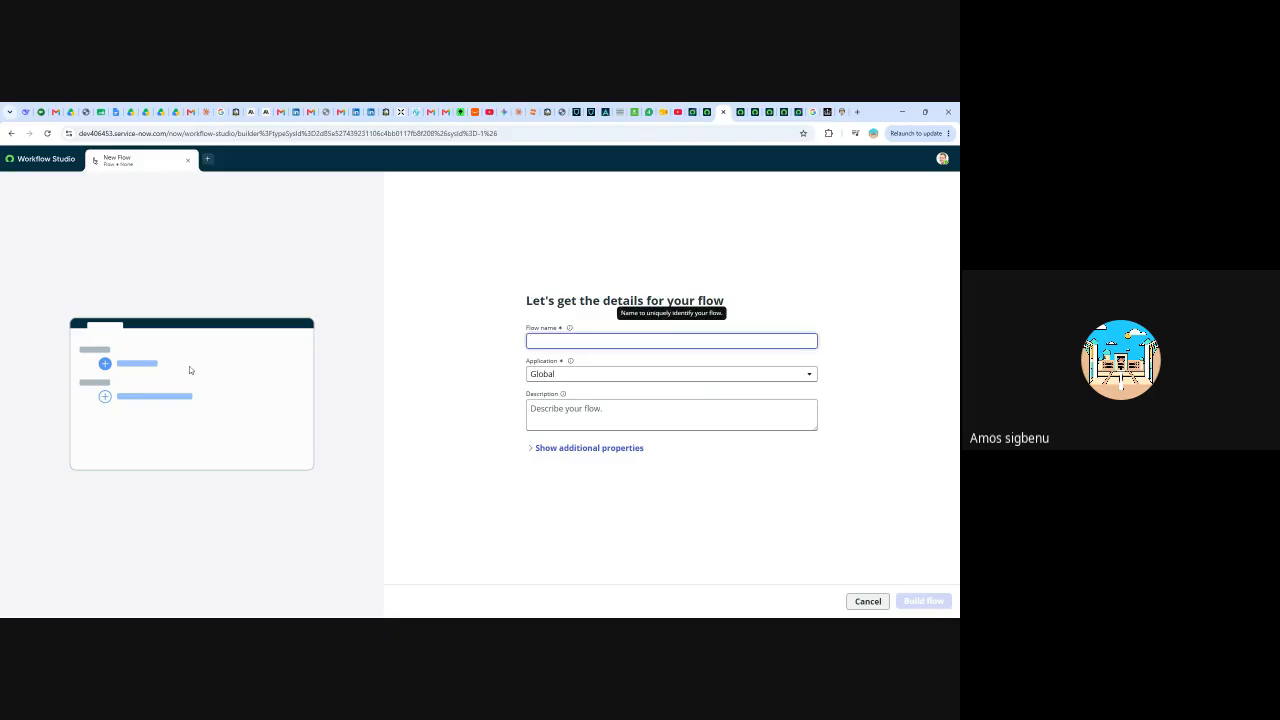
type("Workday")
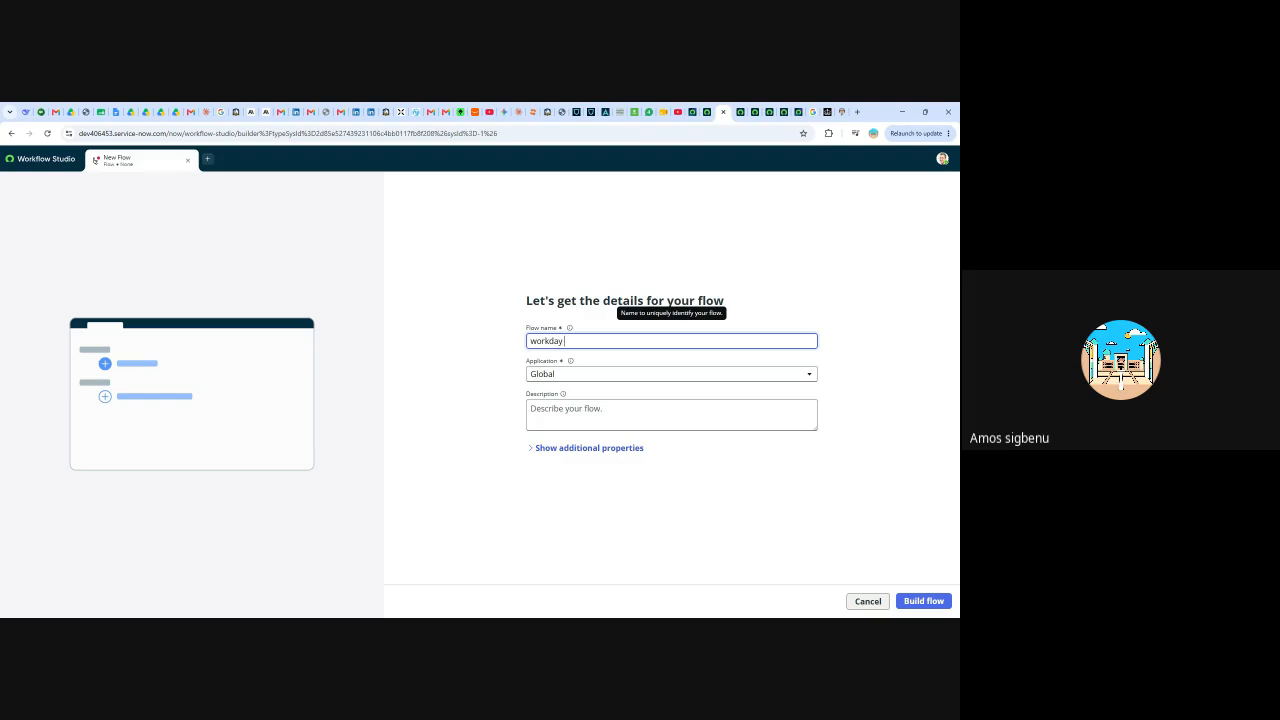
type(" flow demo")
left_click(590, 412)
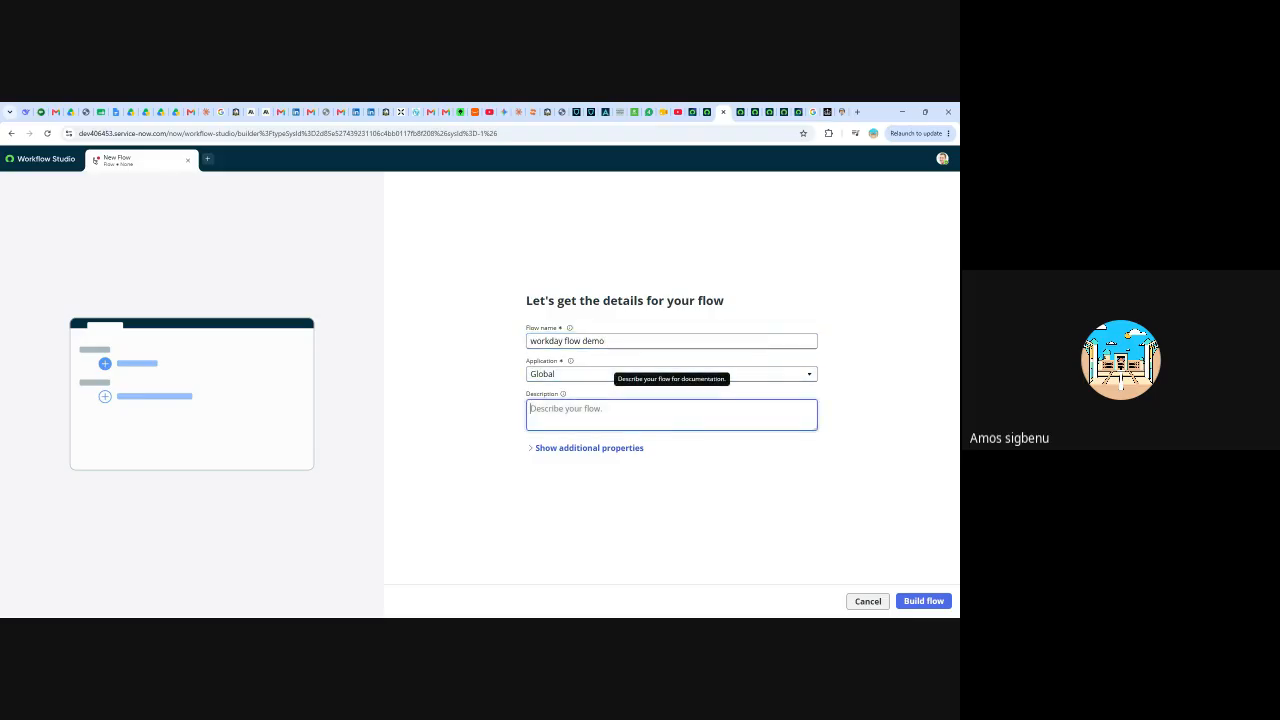
type("flow for demonstration")
left_click(922, 601)
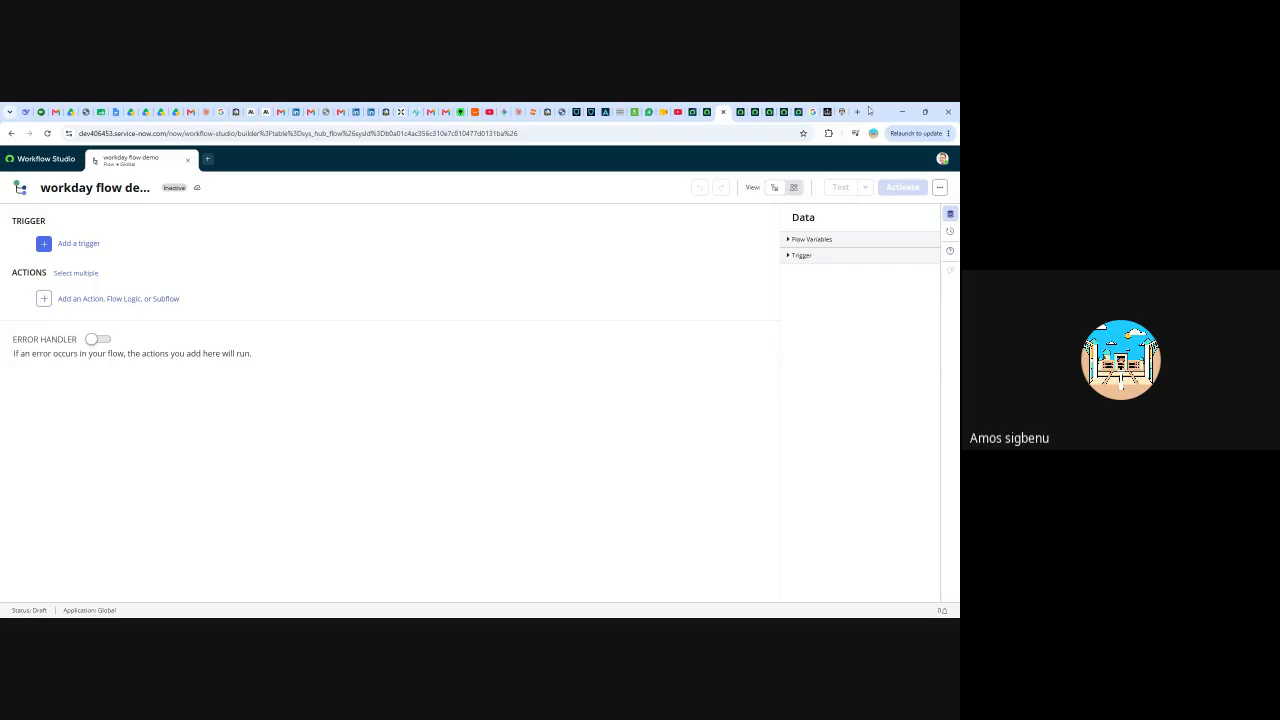
- Switch to the service portal page of demo train, reload it and review the whole order form
left_click(752, 115)
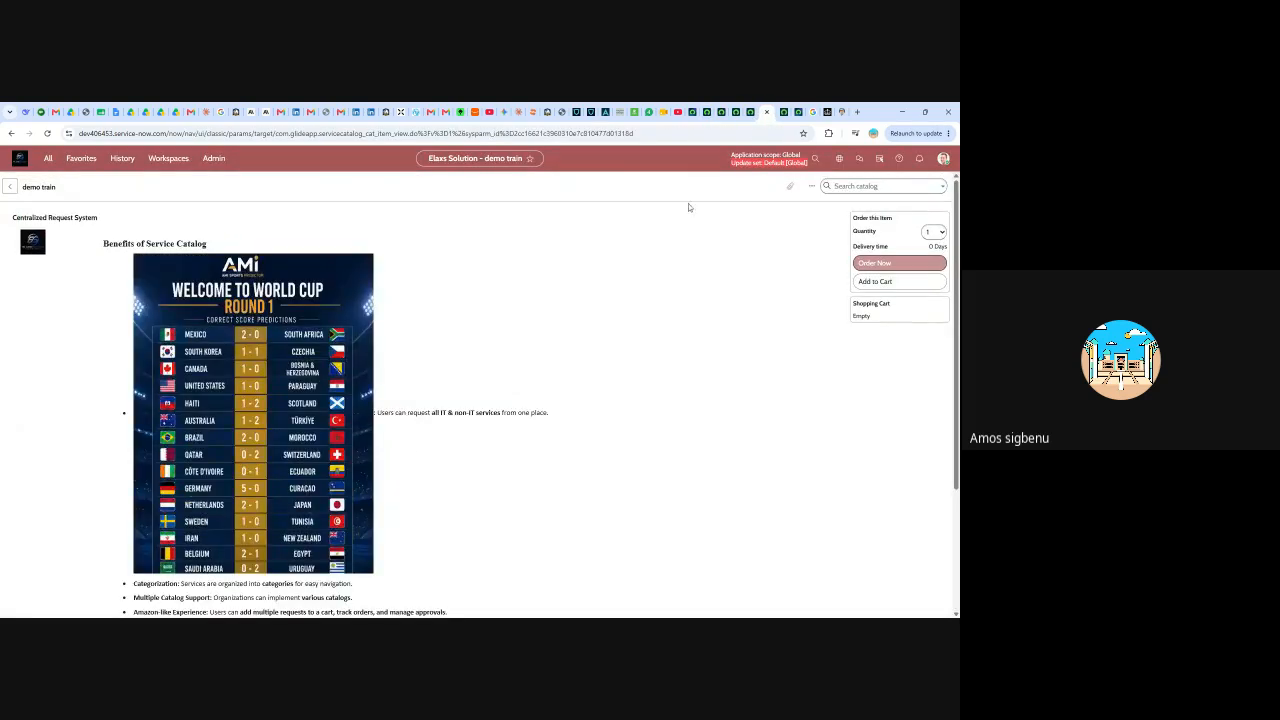
left_click(769, 114)
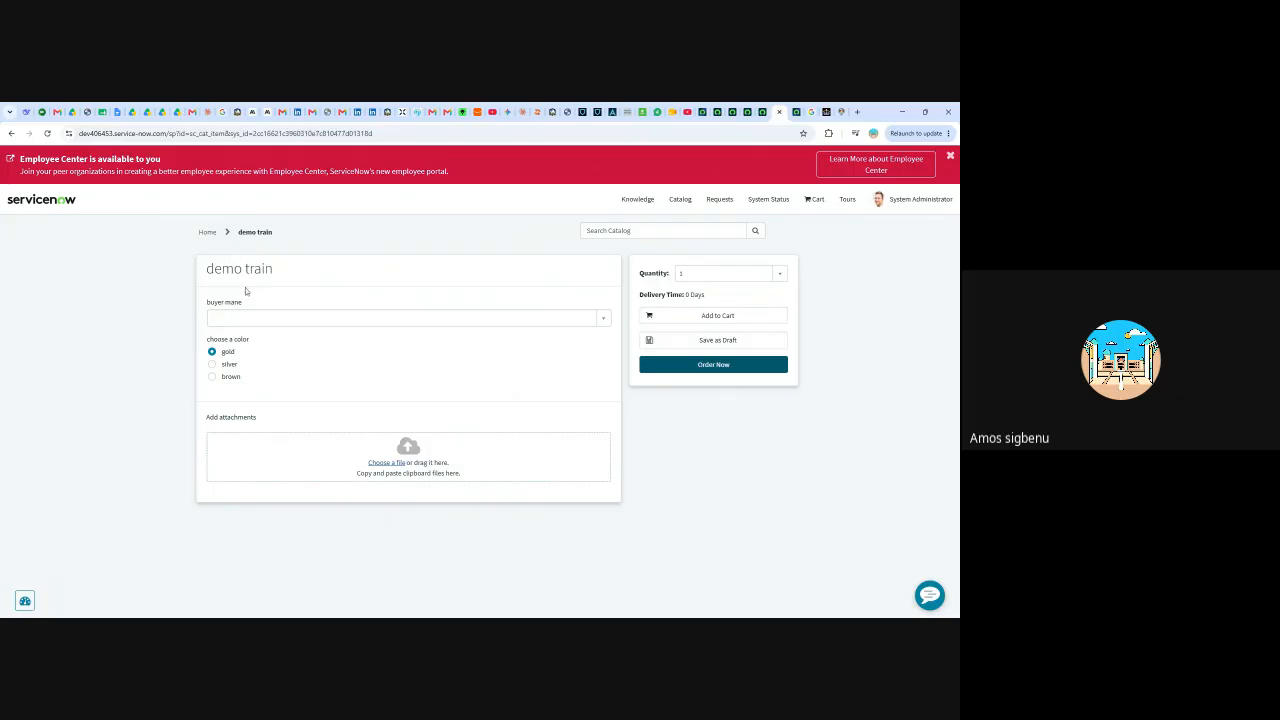
left_click(47, 134)
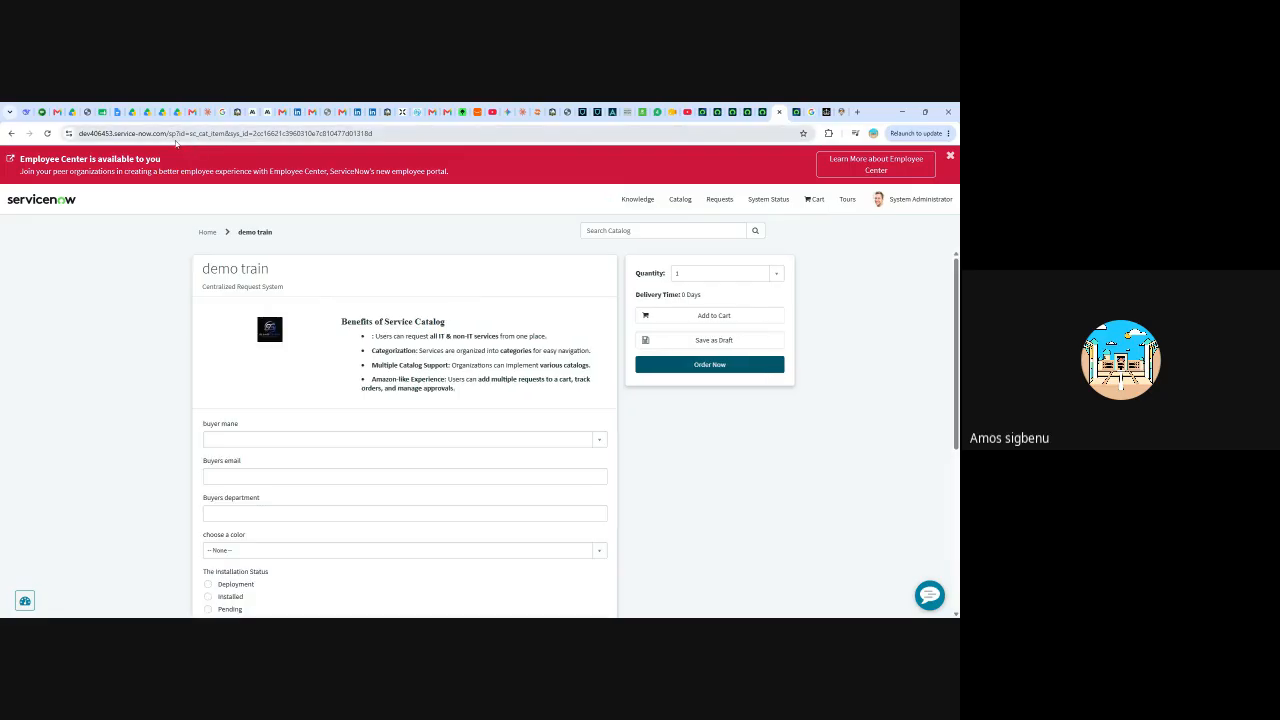
scroll(337, 343, "down", 3)
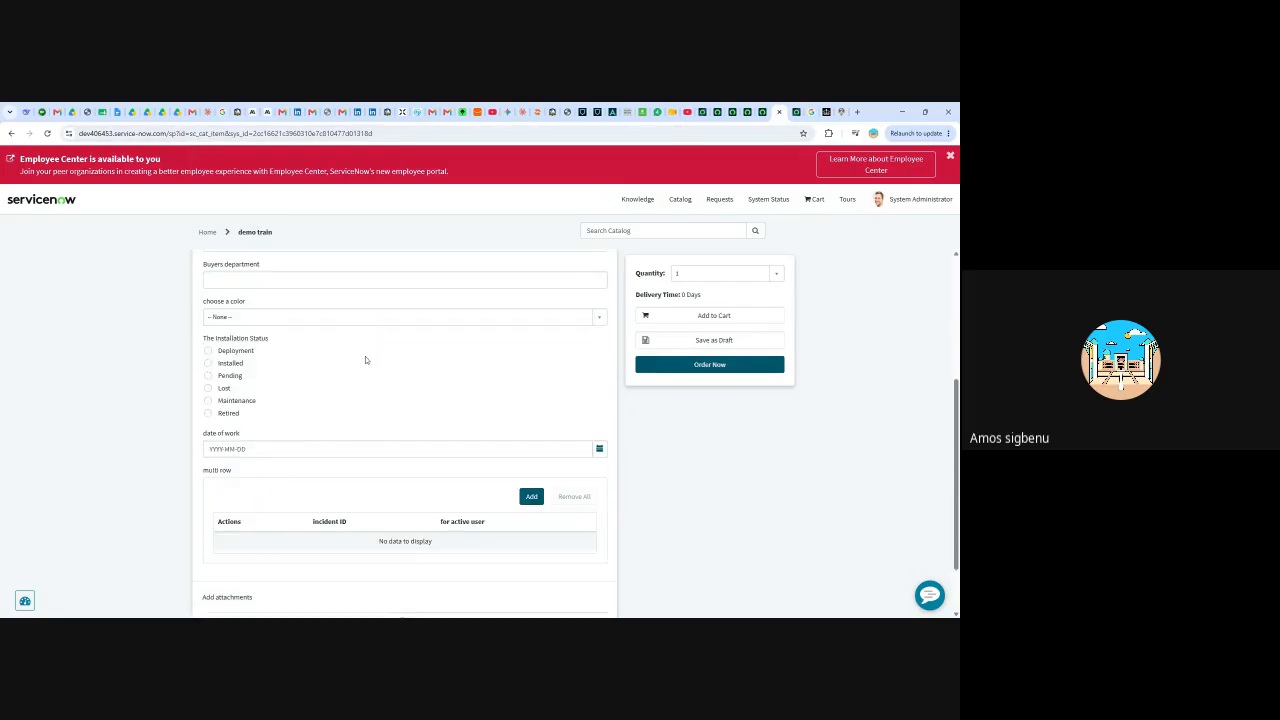
scroll(385, 400, "down", 1)
scroll(375, 440, "up", 4)
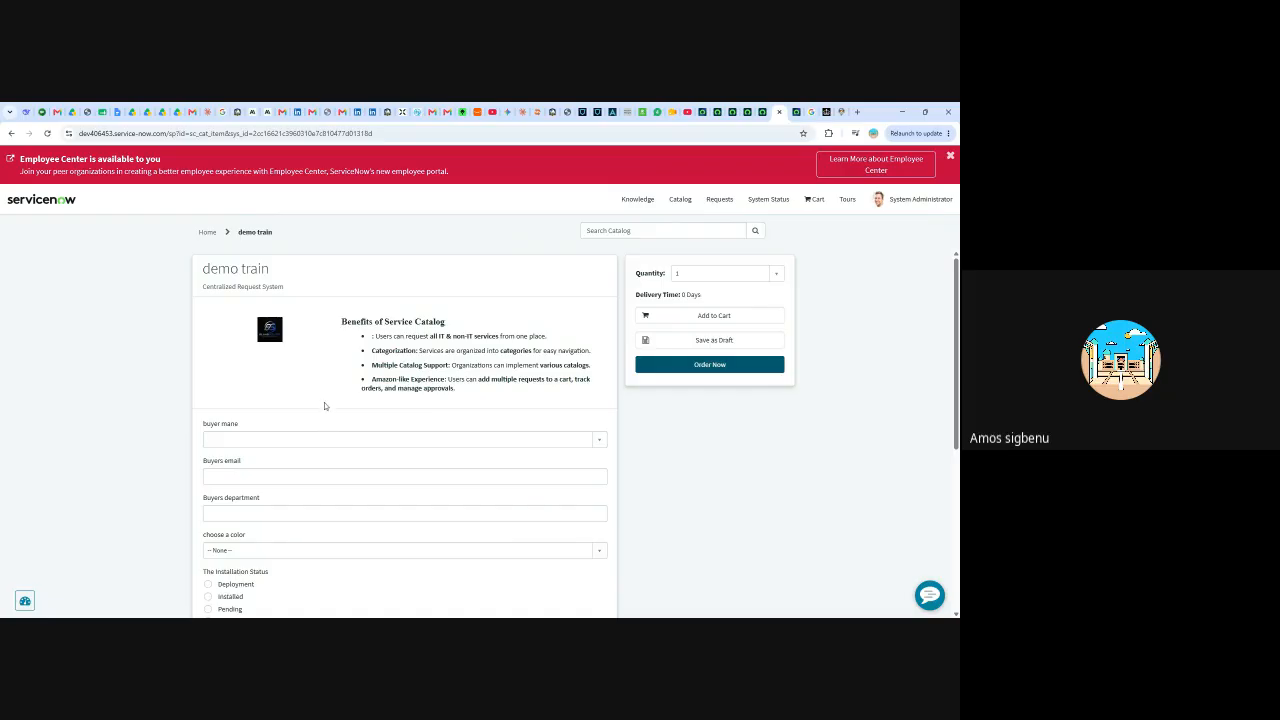
scroll(324, 402, "down", 2)
scroll(326, 415, "up", 2)
- Fill in the order form with the first listed buyer, the color gold, installation status Maintenance and date of work 2026-07-27
left_click(267, 441)
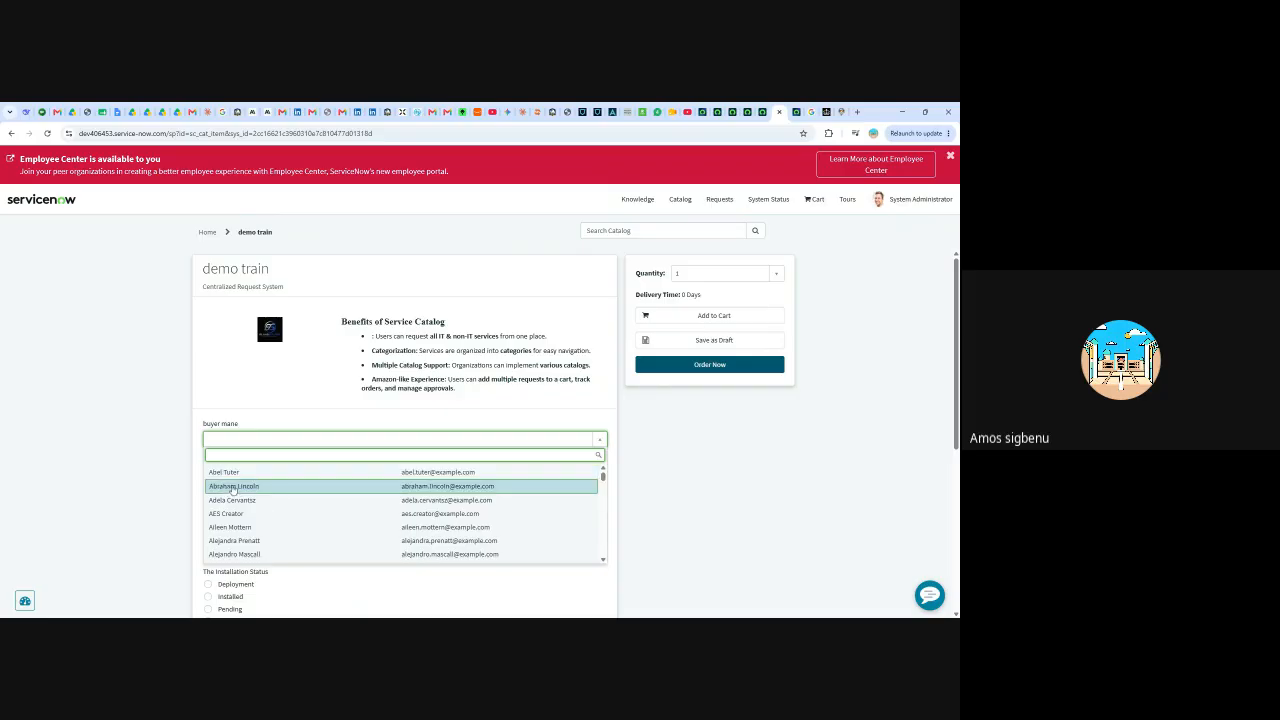
left_click(224, 474)
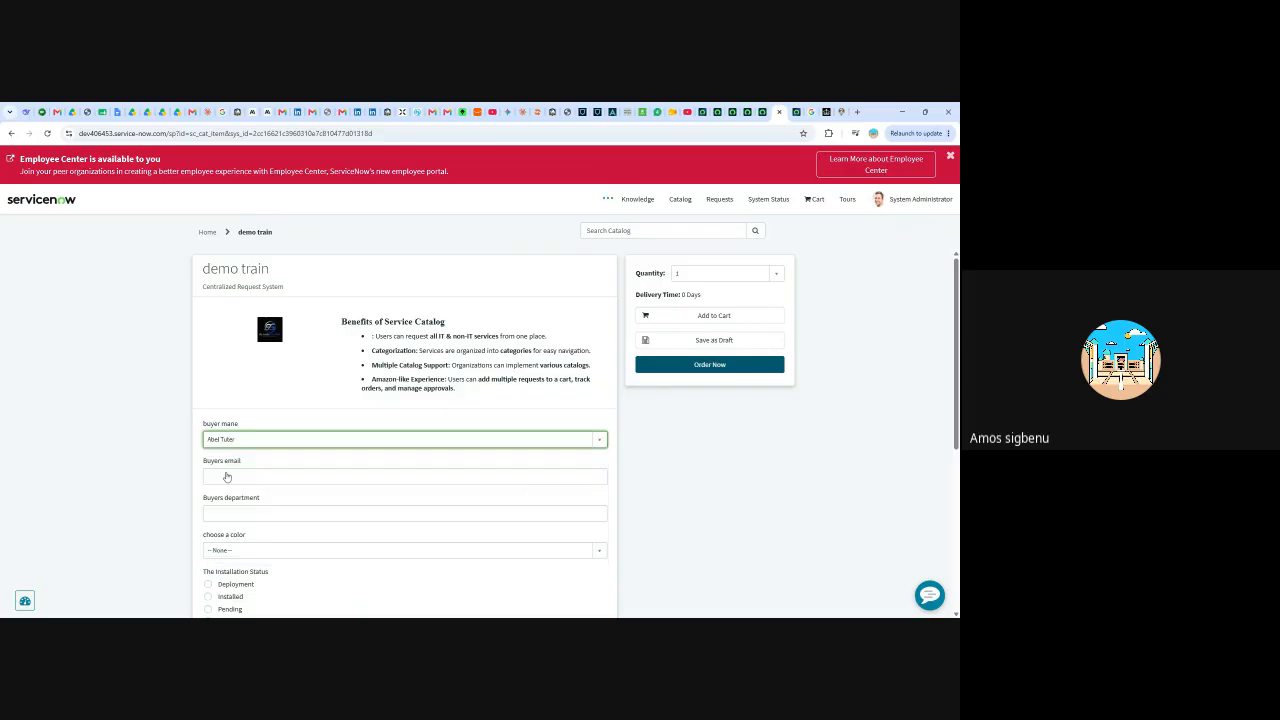
scroll(296, 455, "down", 2)
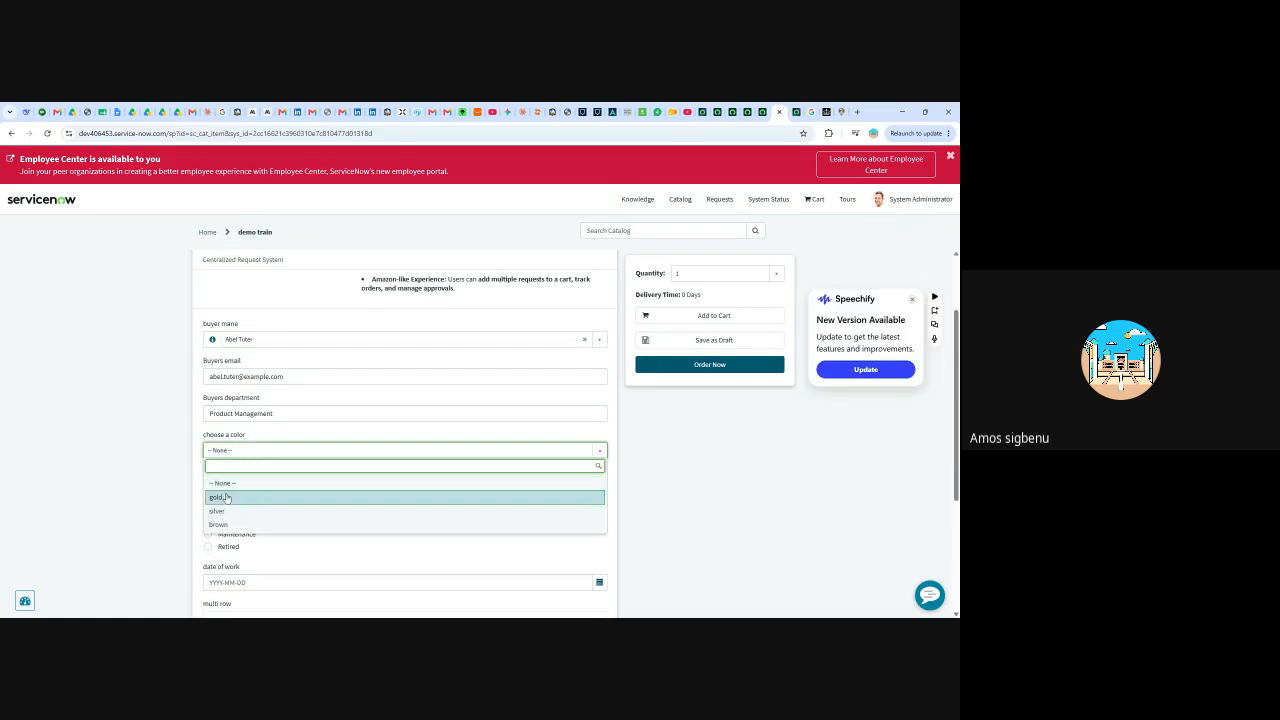
left_click(218, 497)
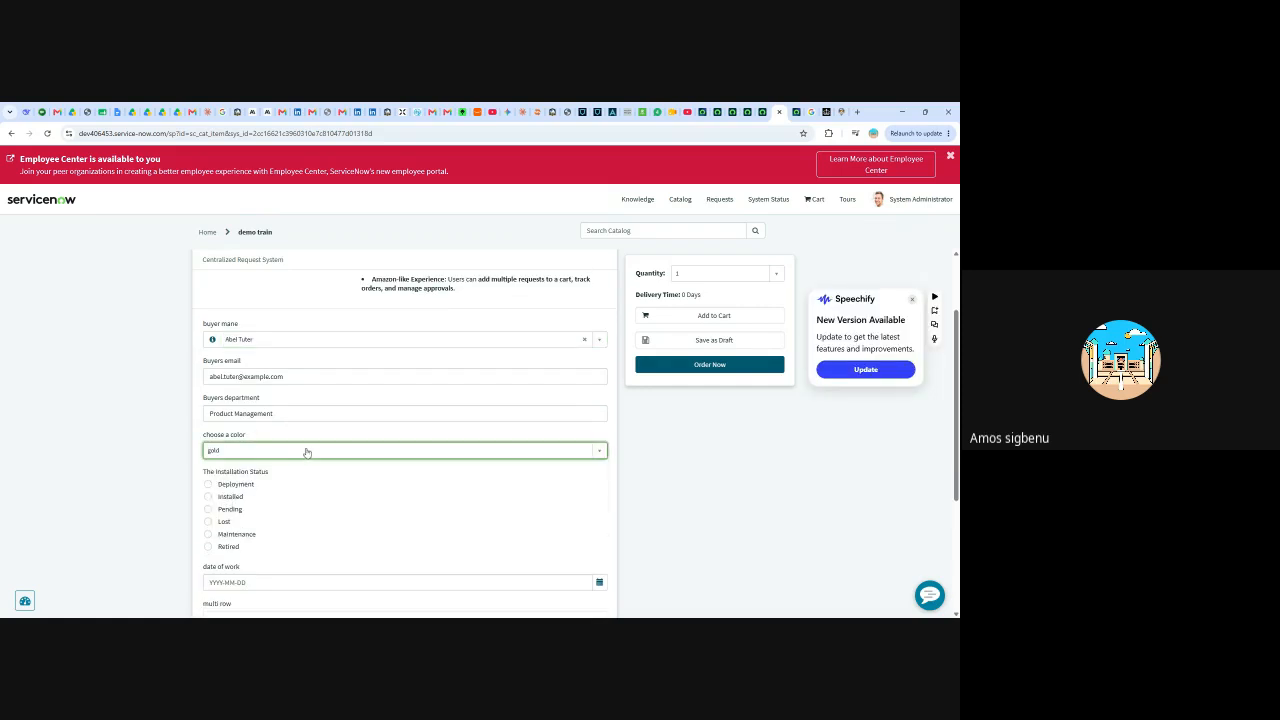
left_click(208, 535)
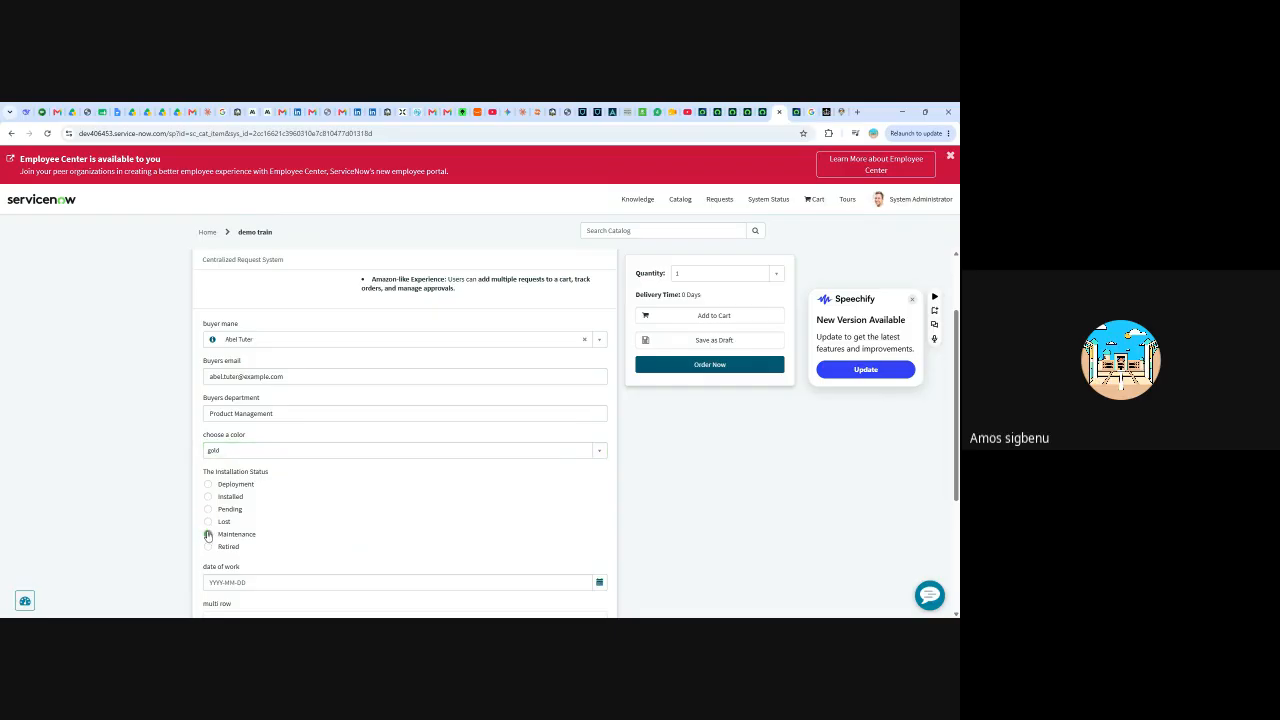
scroll(326, 460, "down", 3)
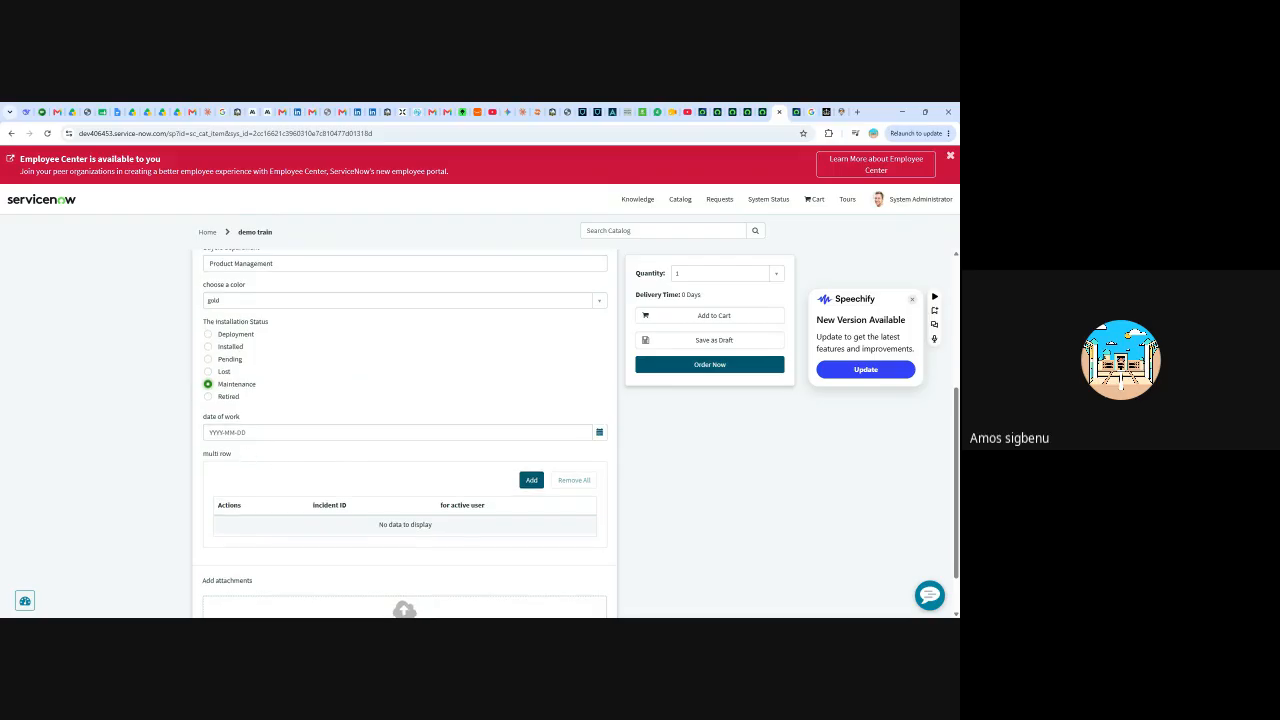
left_click(599, 432)
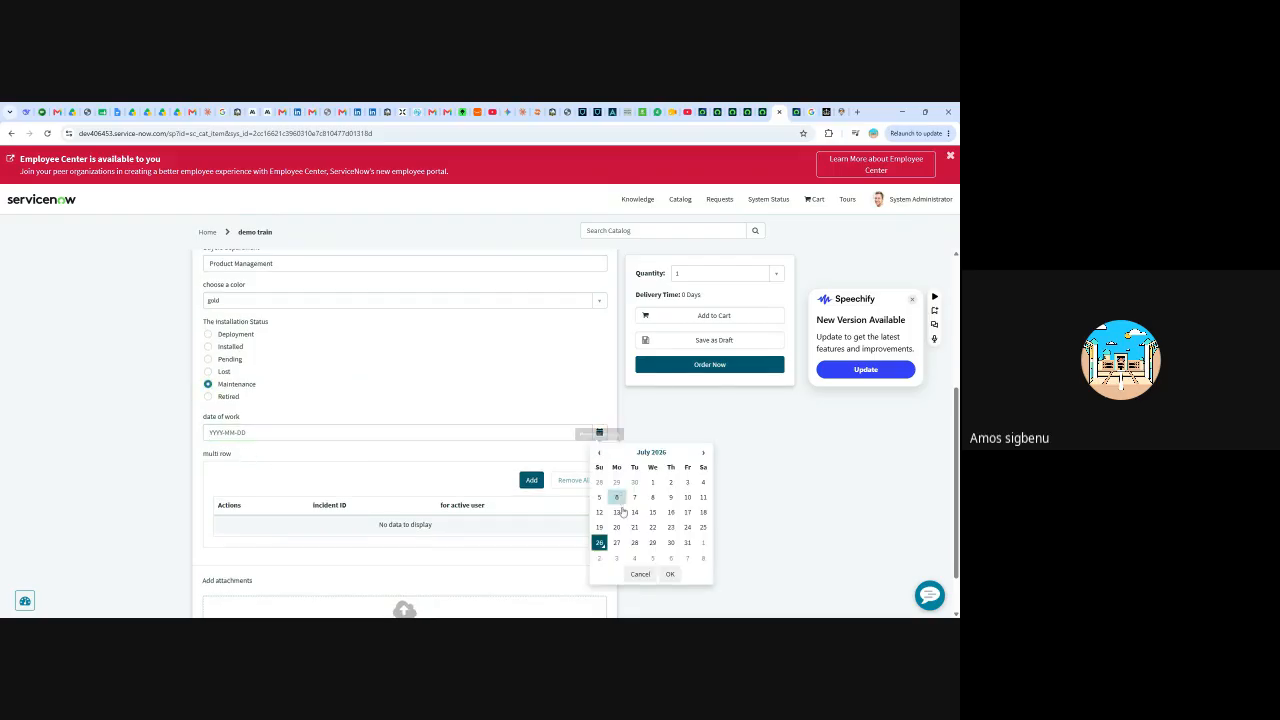
left_click(616, 542)
- Add a multi row entry for incident INC0000002 with the for active user option enabled
scroll(400, 440, "down", 1)
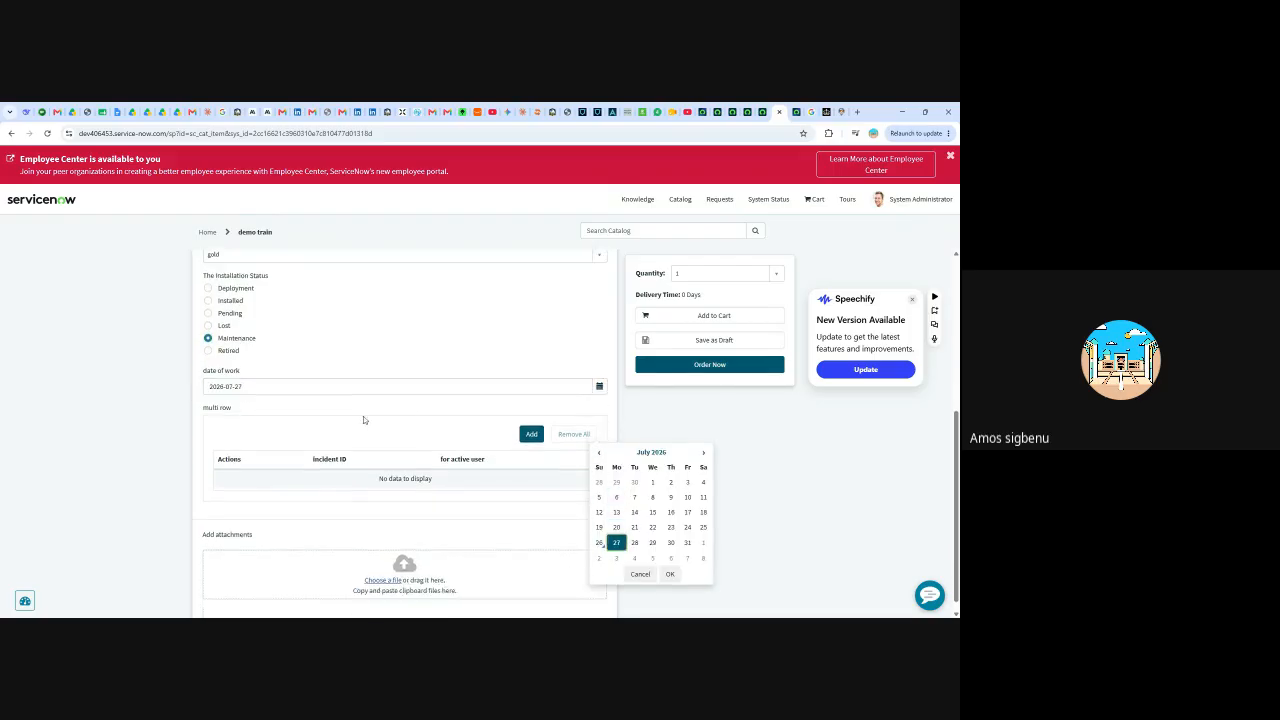
scroll(350, 430, "down", 1)
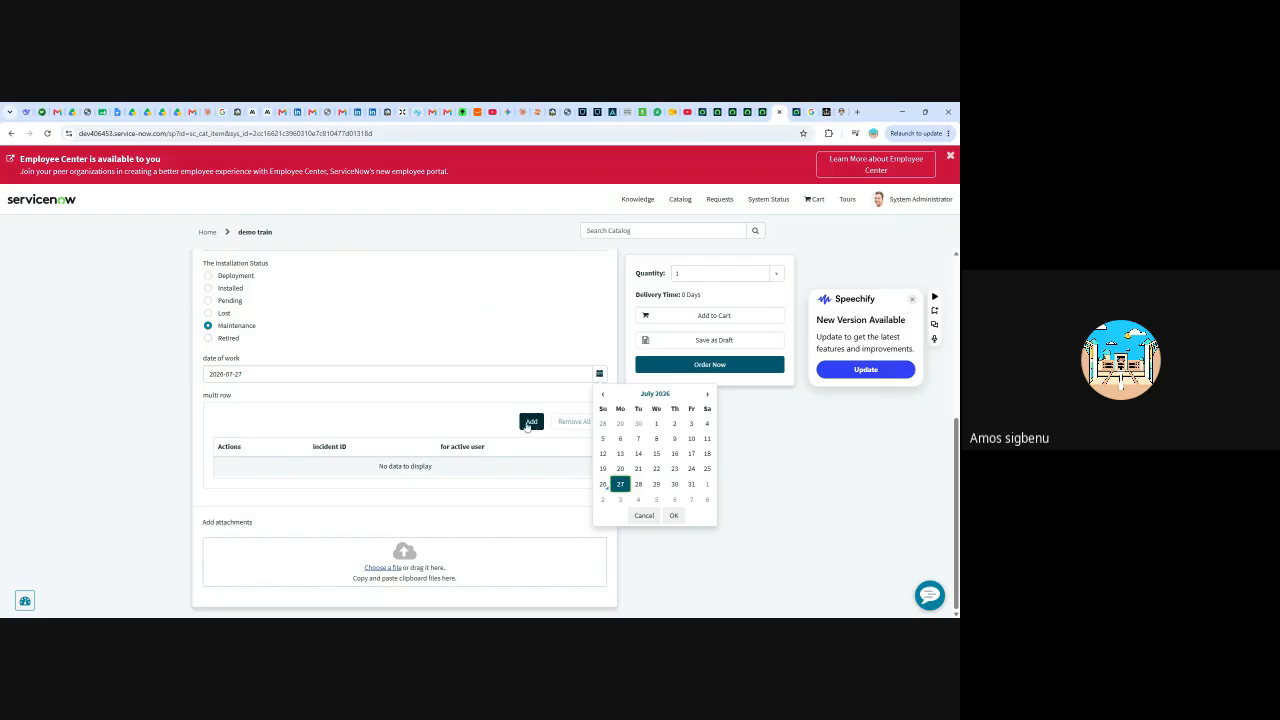
left_click(528, 423)
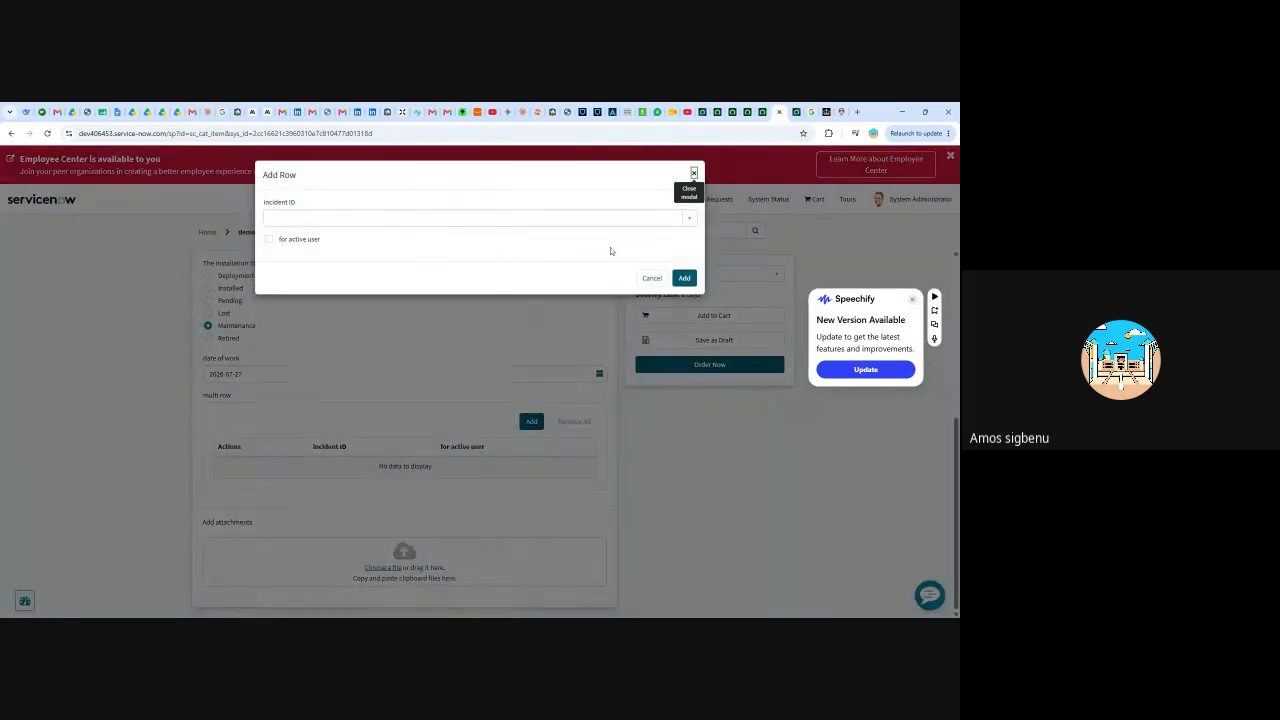
left_click(622, 219)
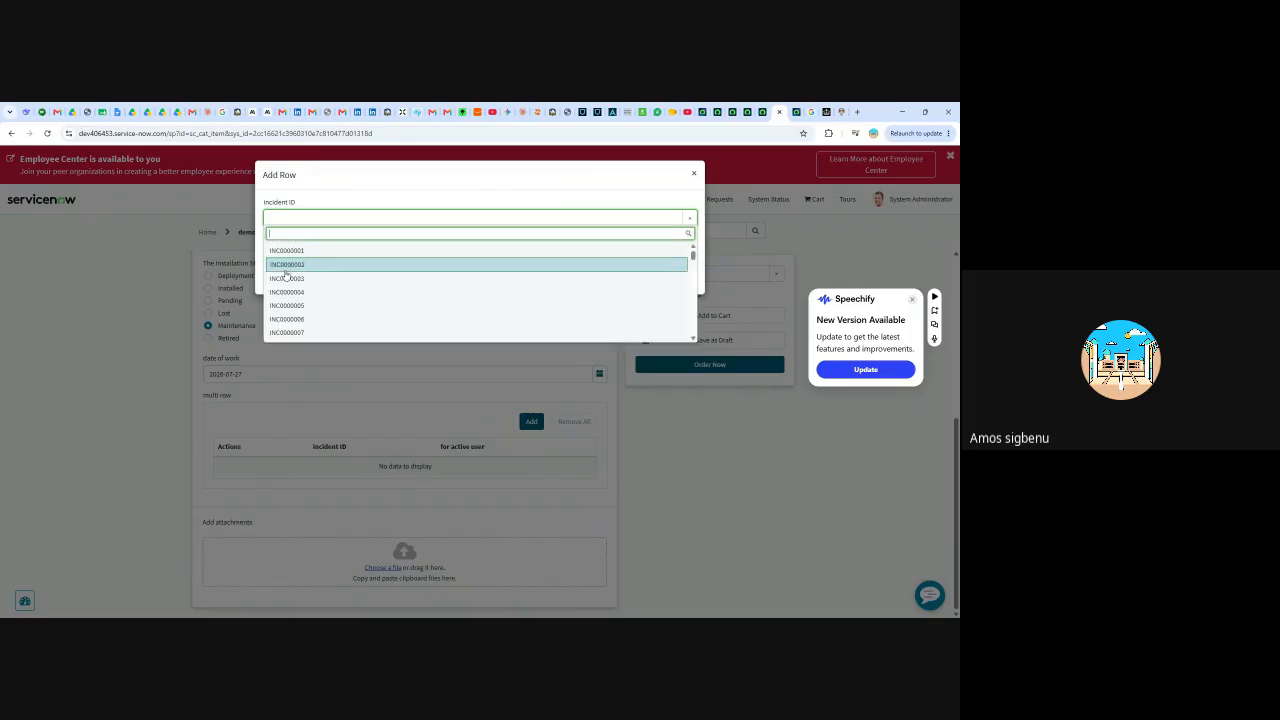
left_click(289, 268)
left_click(317, 241)
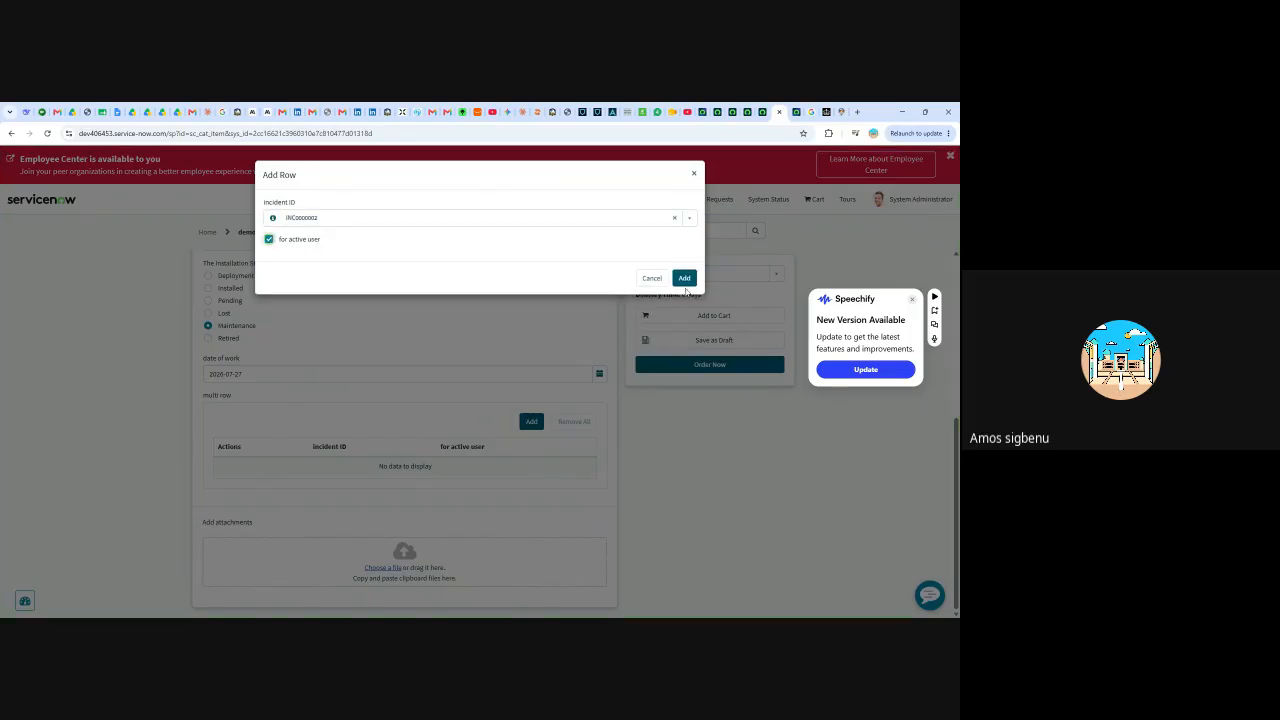
left_click(684, 278)
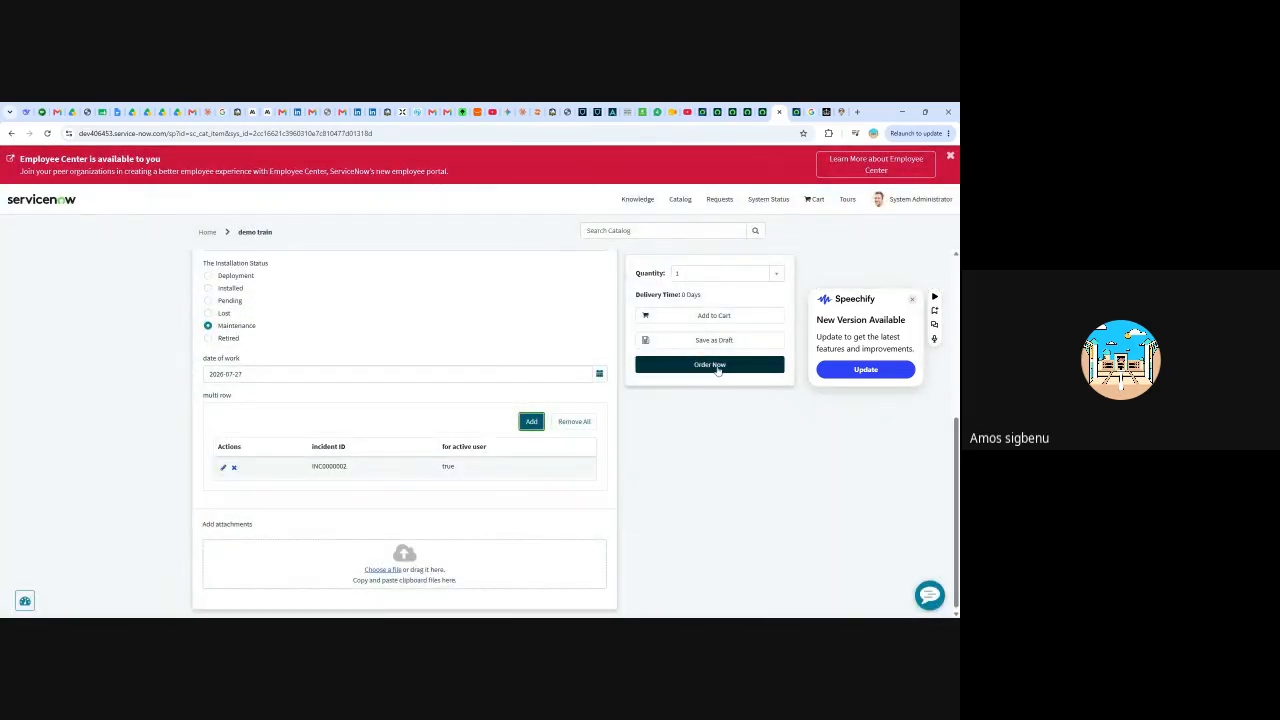
- Open and close the order confirmation without checking out, and change the buyer to System Administrator
left_click(716, 366)
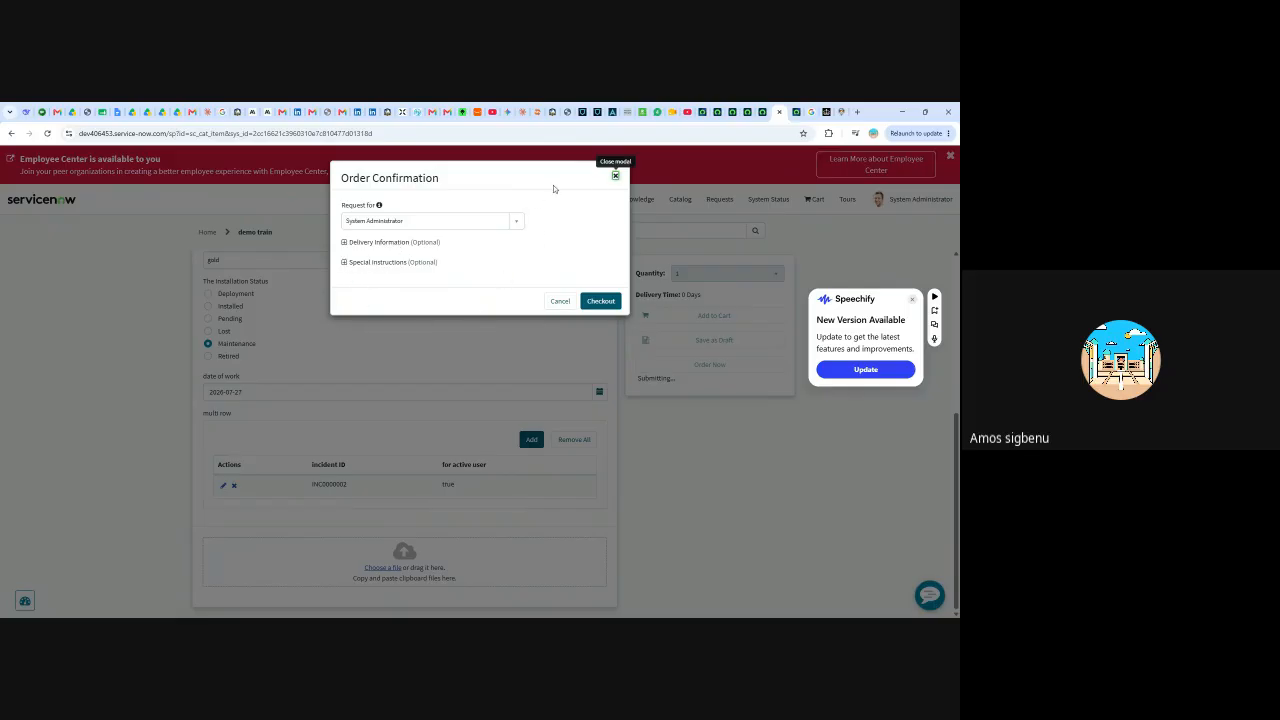
left_click(615, 175)
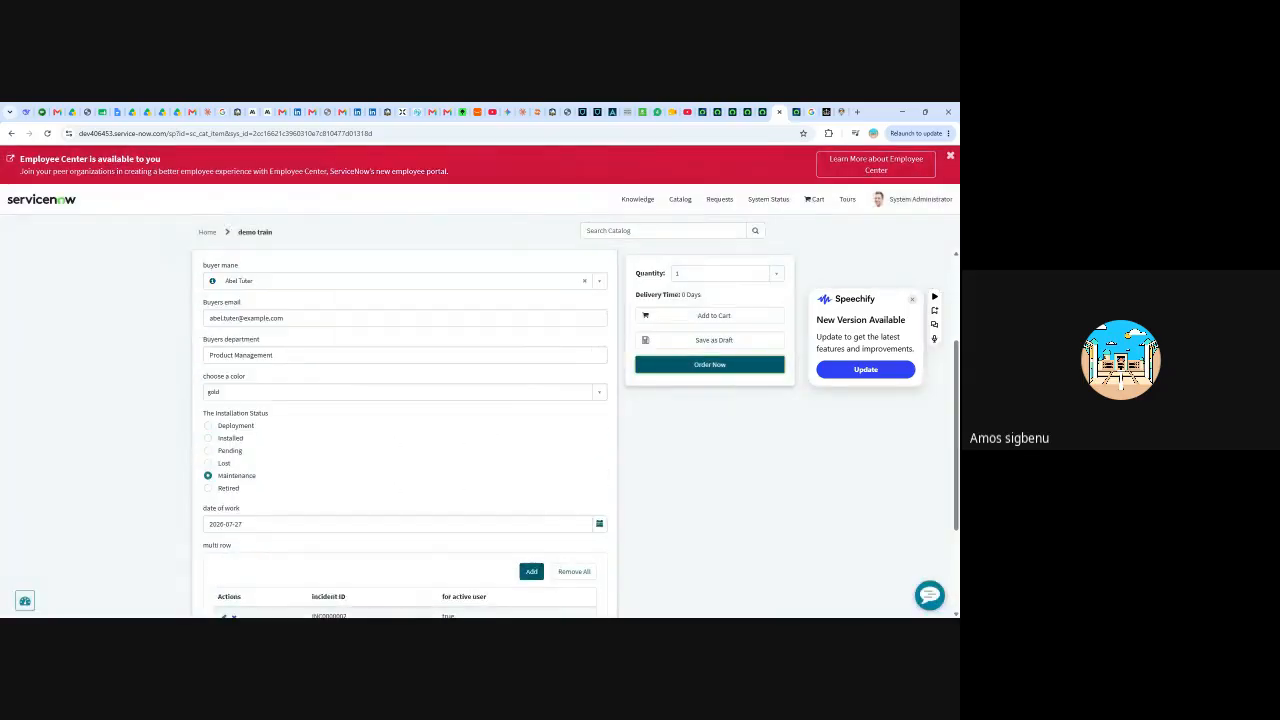
left_click(256, 440)
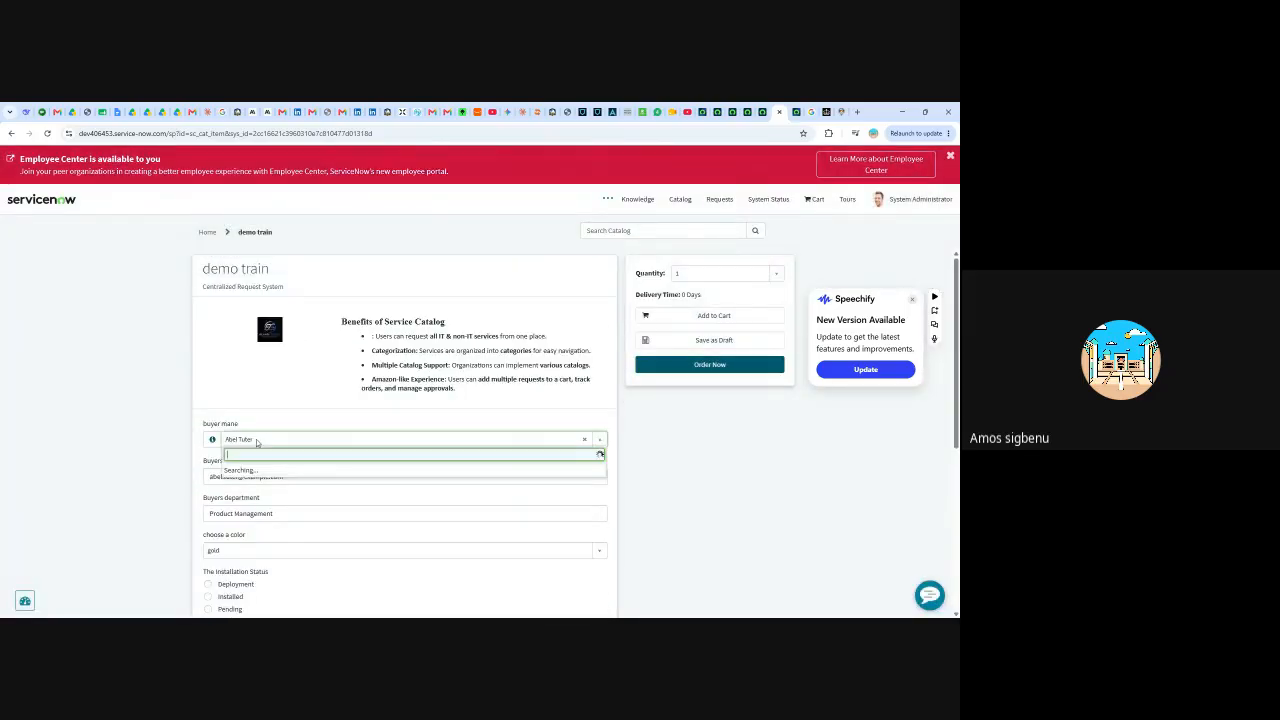
type("sys")
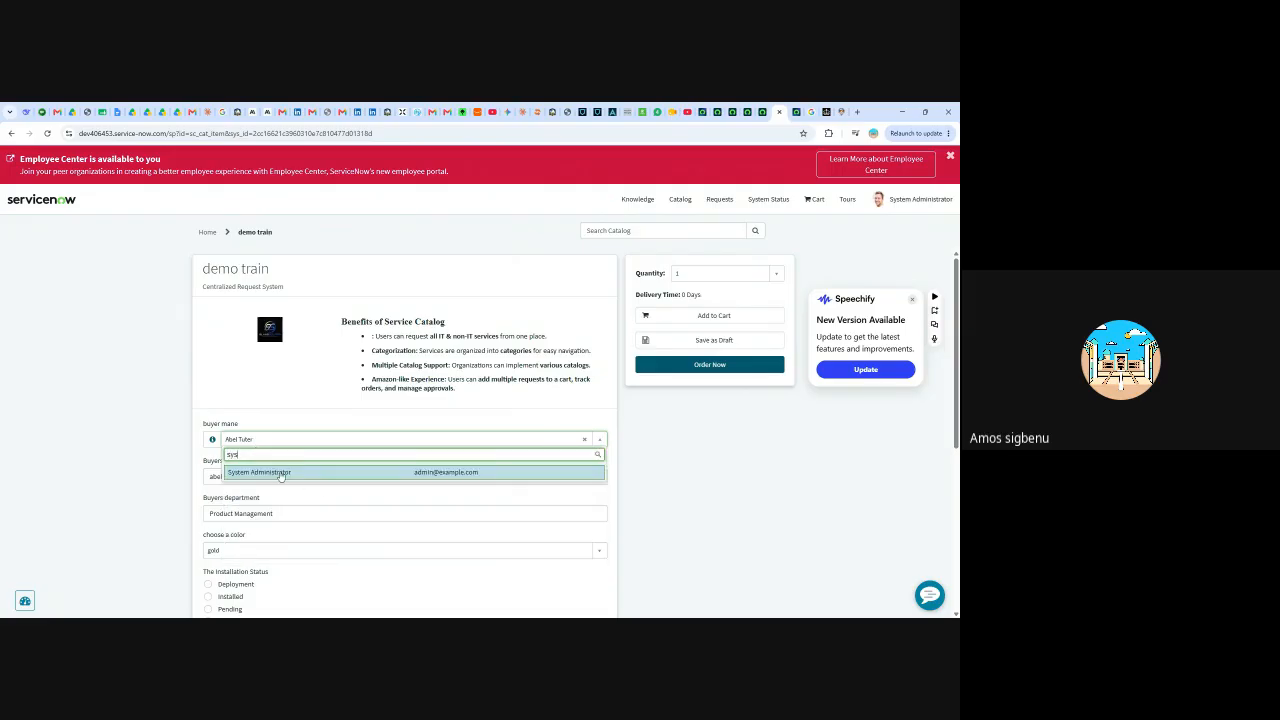
left_click(282, 475)
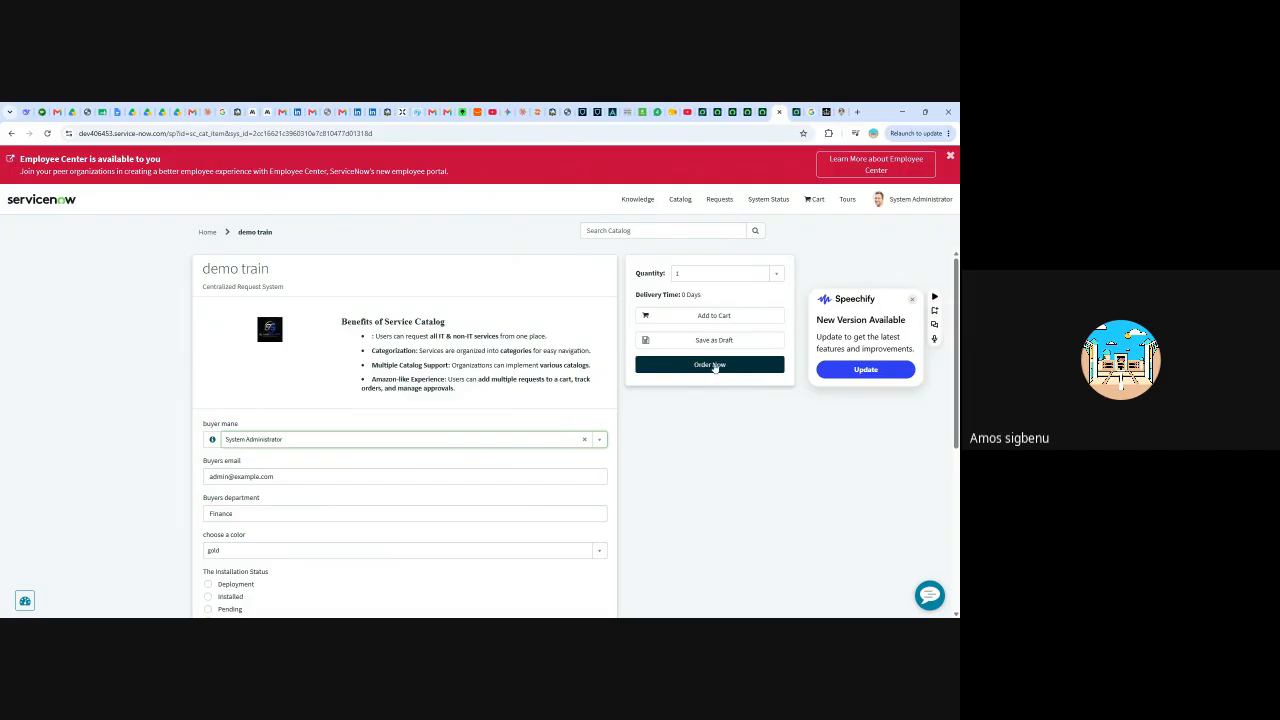
- Order the demo train item for System Administrator, check out and copy the request number from the summary
left_click(710, 366)
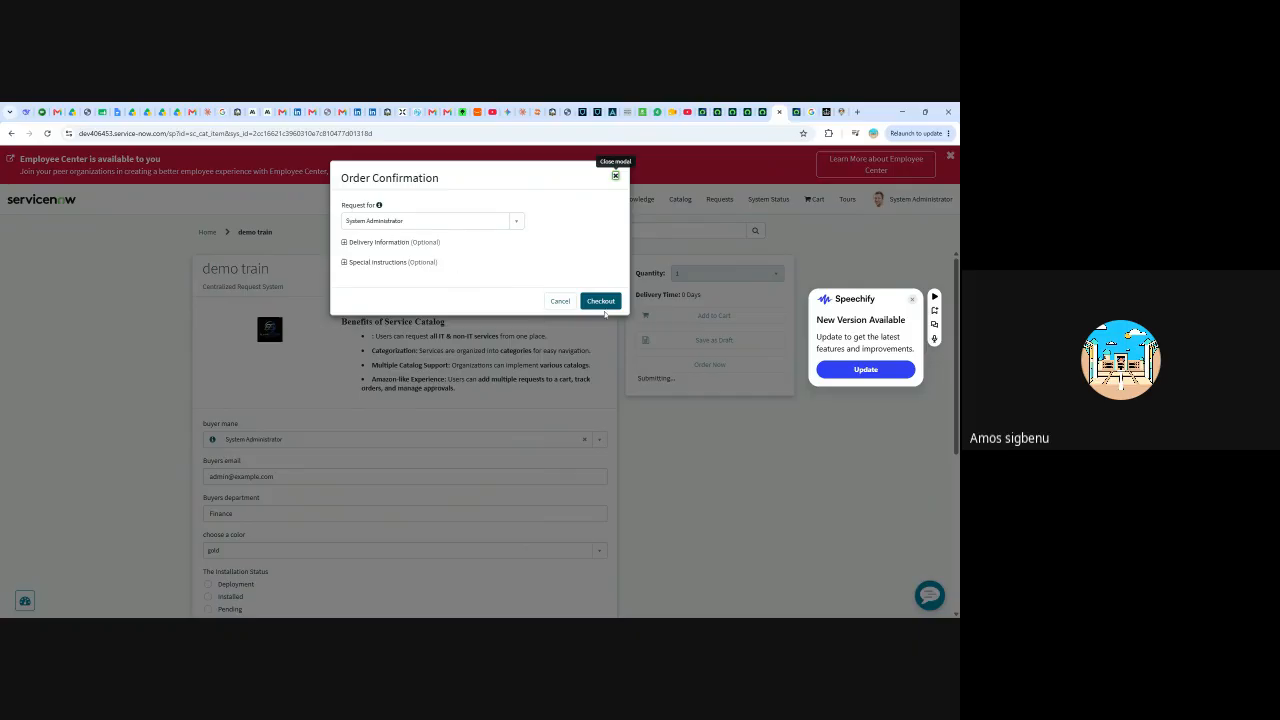
left_click(601, 302)
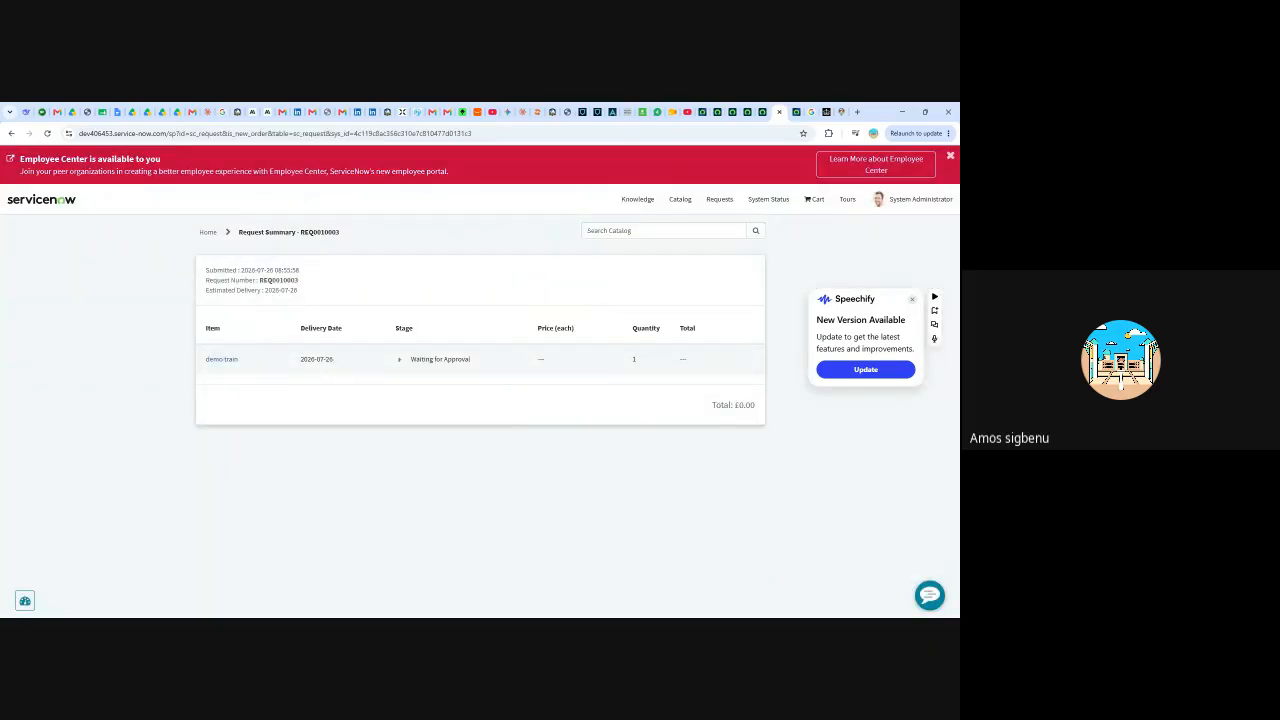
left_click_drag(300, 285, 258, 281)
key("ctrl+c")
left_click(318, 286)
- Switch to the ServiceNow developer site and open the personal developer instance's home page from instance management
left_click(762, 112)
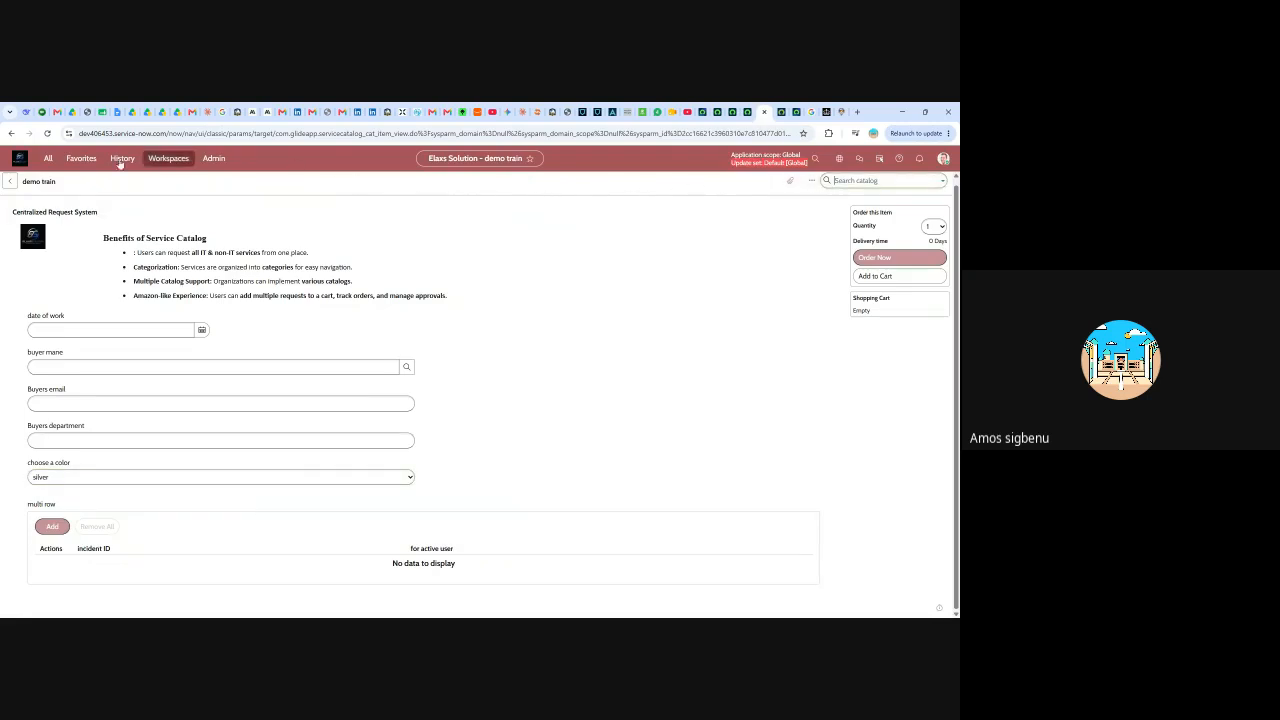
left_click(782, 112)
left_click(796, 112)
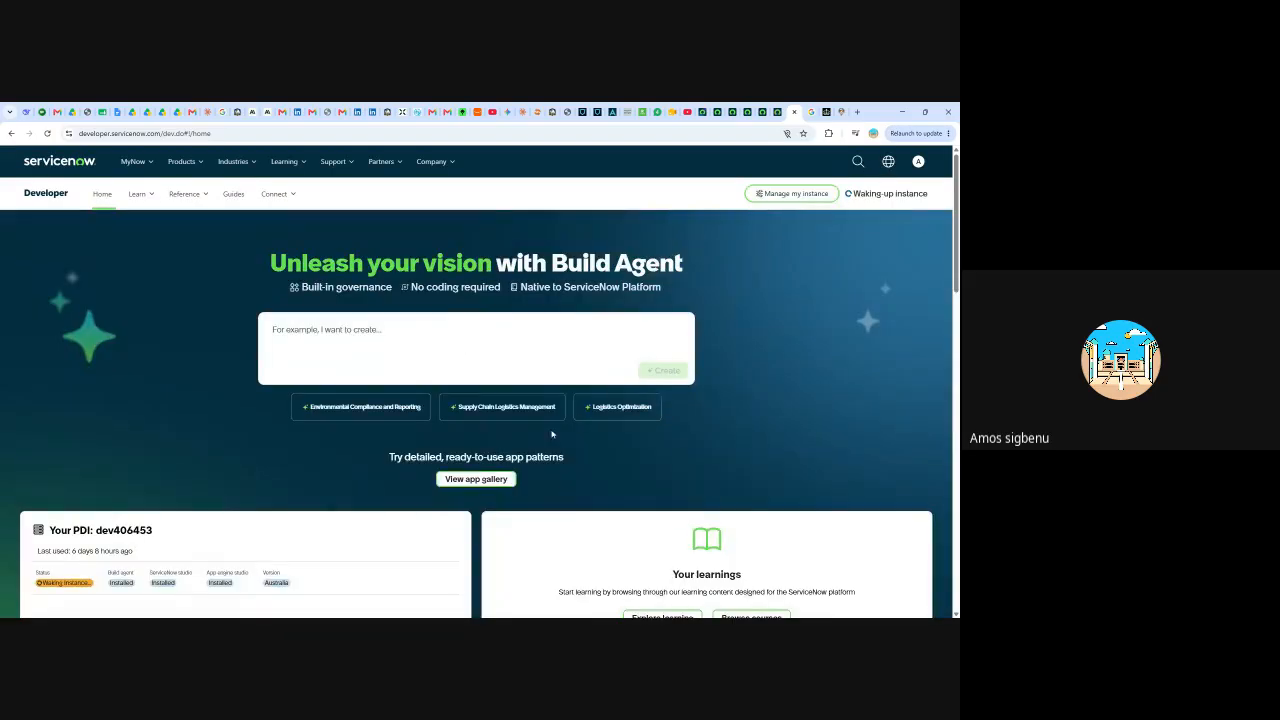
scroll(230, 480, "down", 2)
scroll(191, 466, "up", 2)
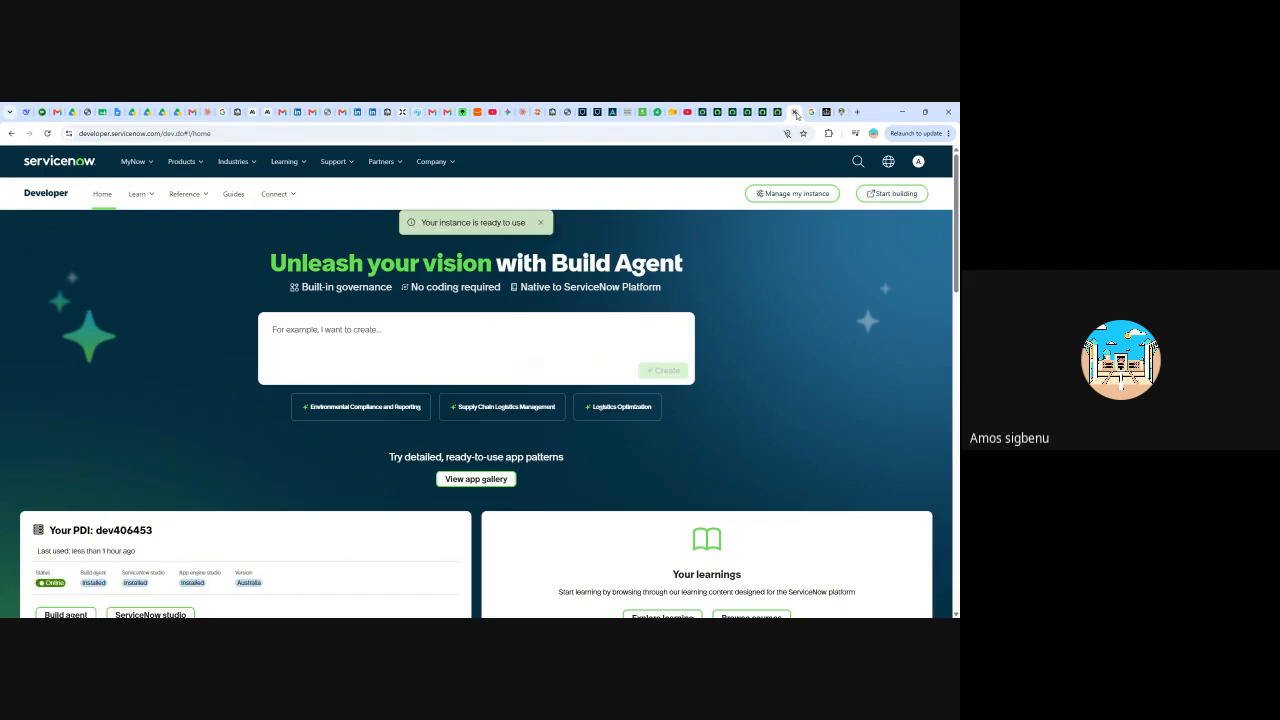
left_click(793, 193)
left_click(480, 287)
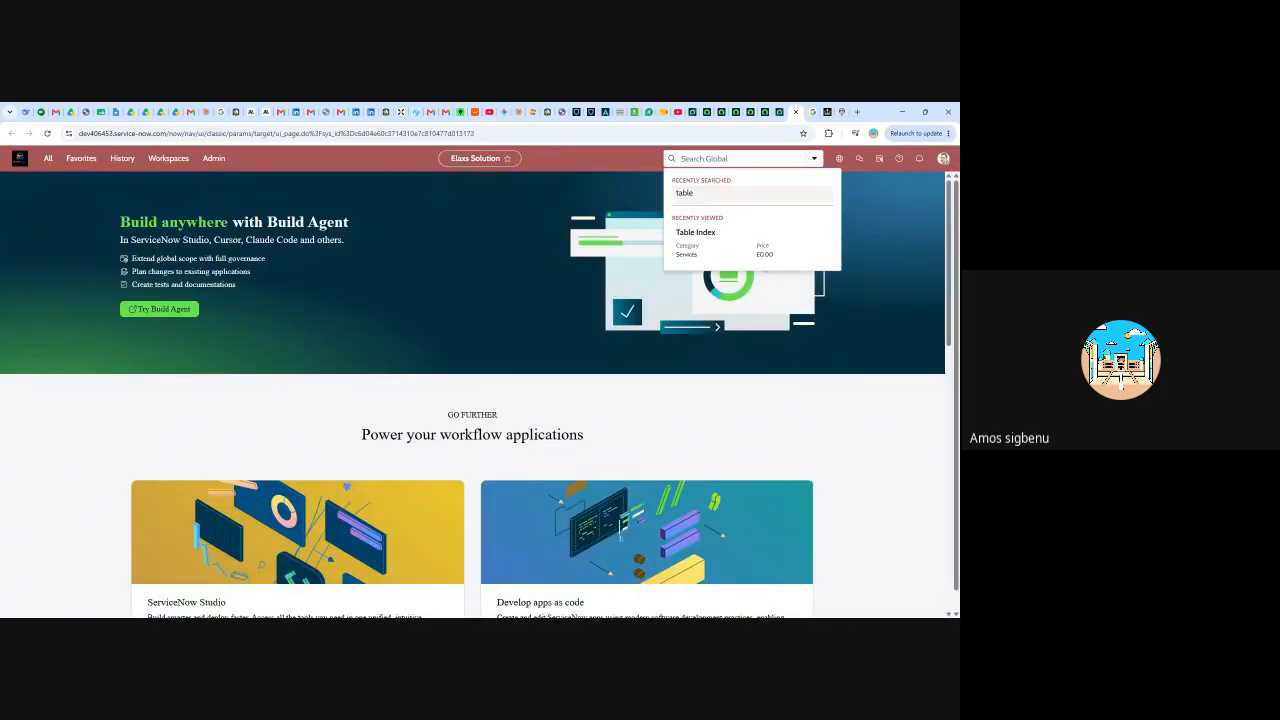
- Look up the copied request number in the global search, open the request and review its requested items
key("ctrl+v")
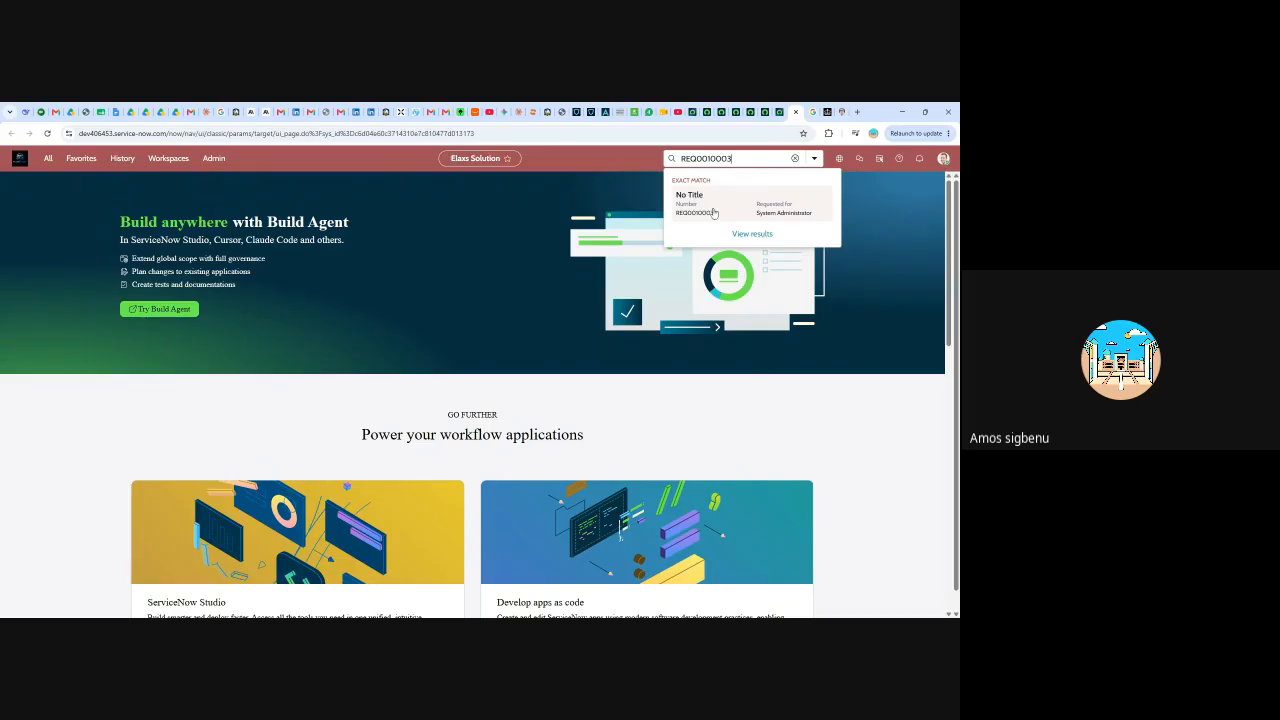
left_click(713, 213)
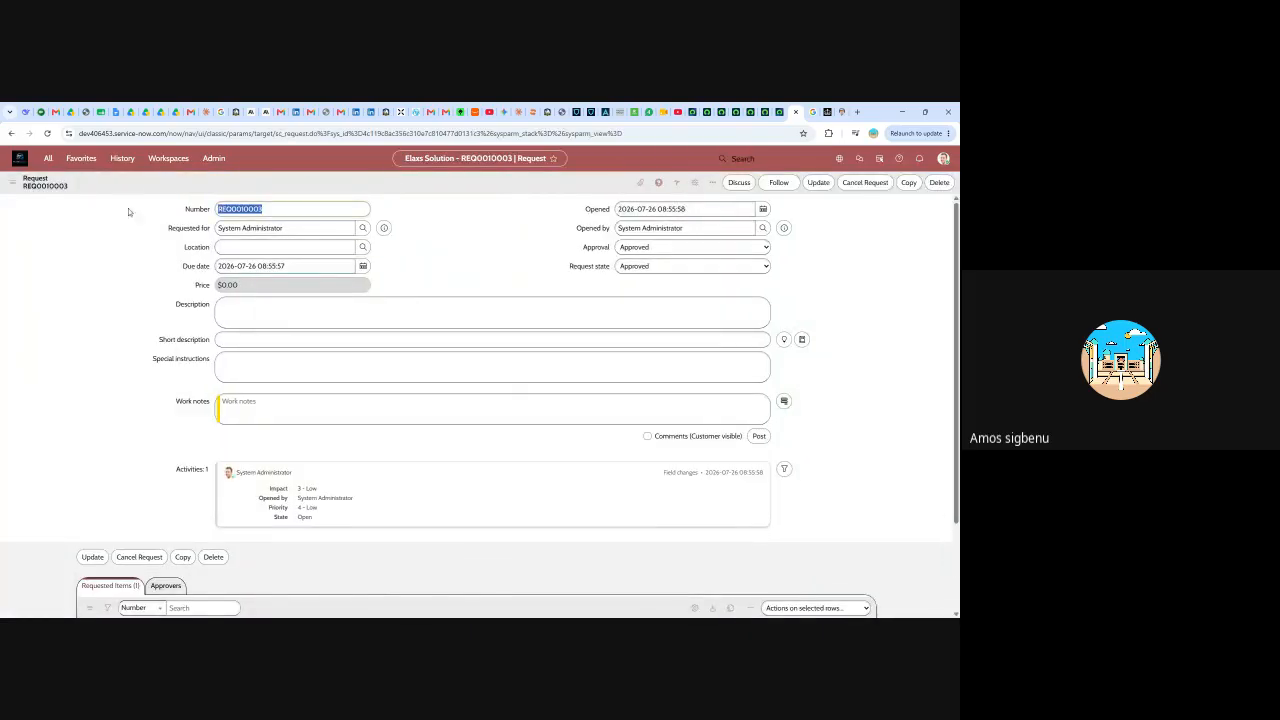
scroll(54, 205, "down", 2)
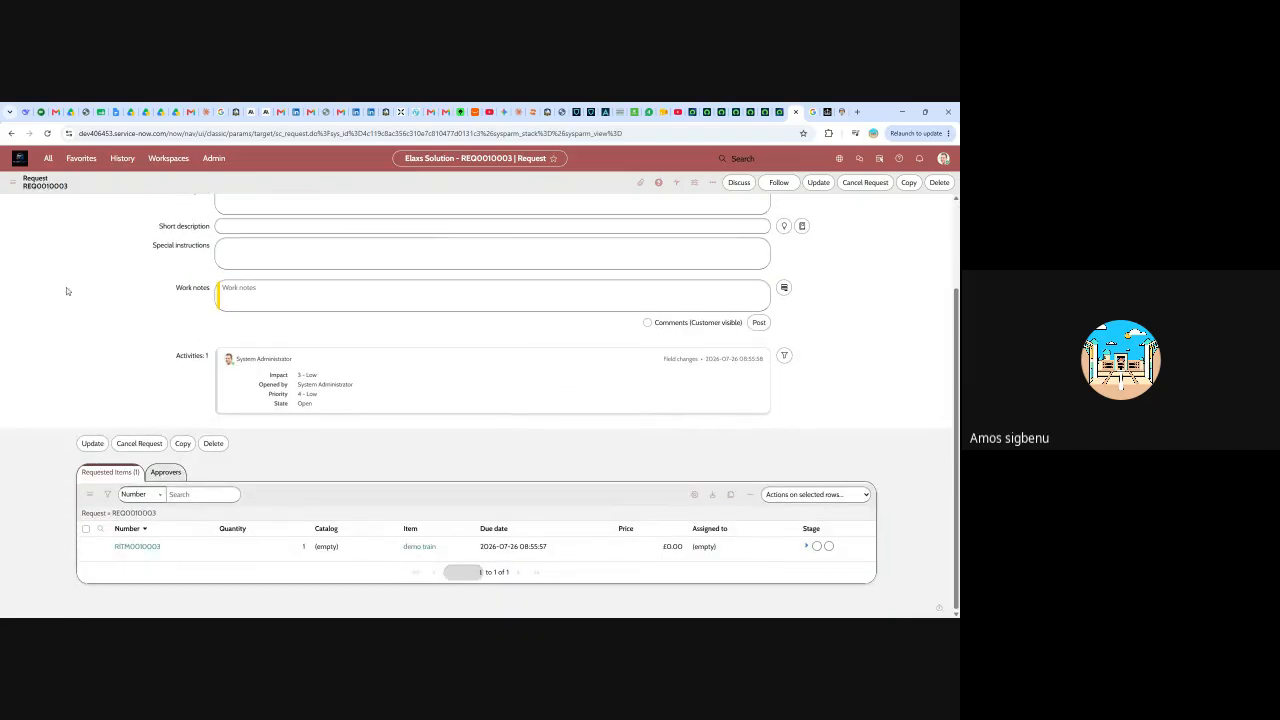
scroll(165, 259, "up", 1)
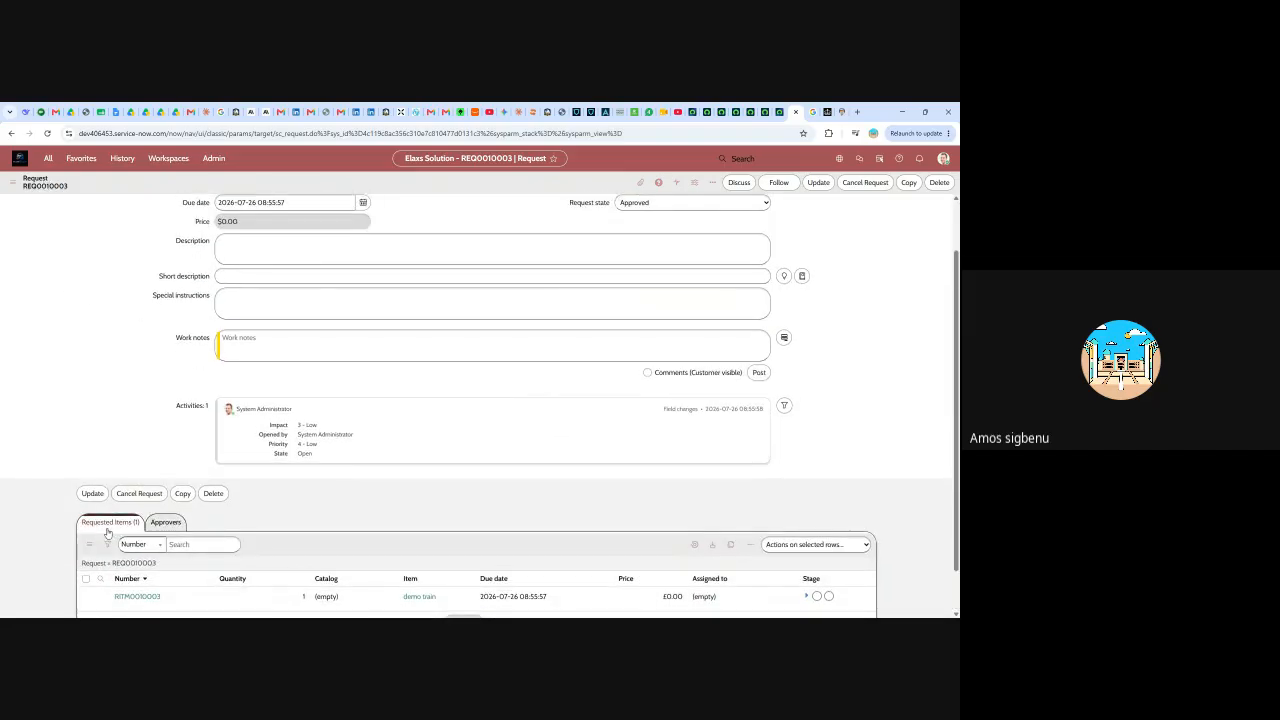
scroll(138, 538, "down", 1)
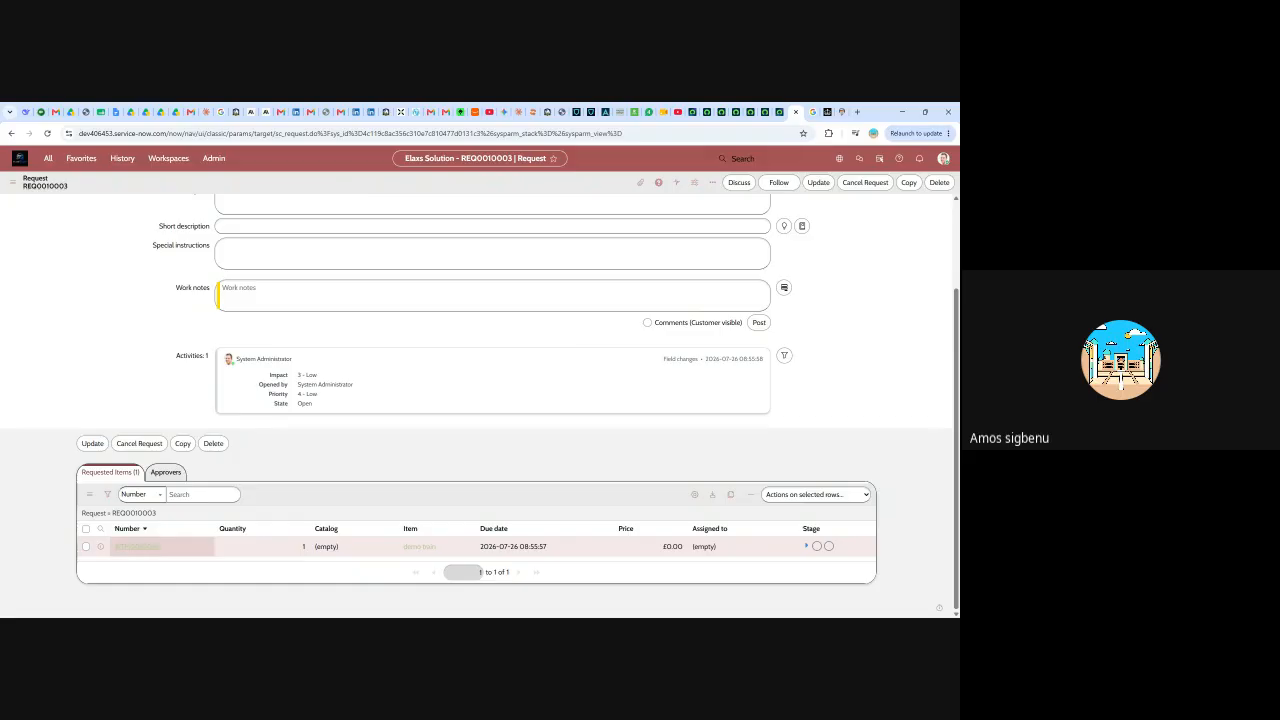
- Open the request's demo train requested item and review its variables, activities and catalog tasks
left_click(144, 548)
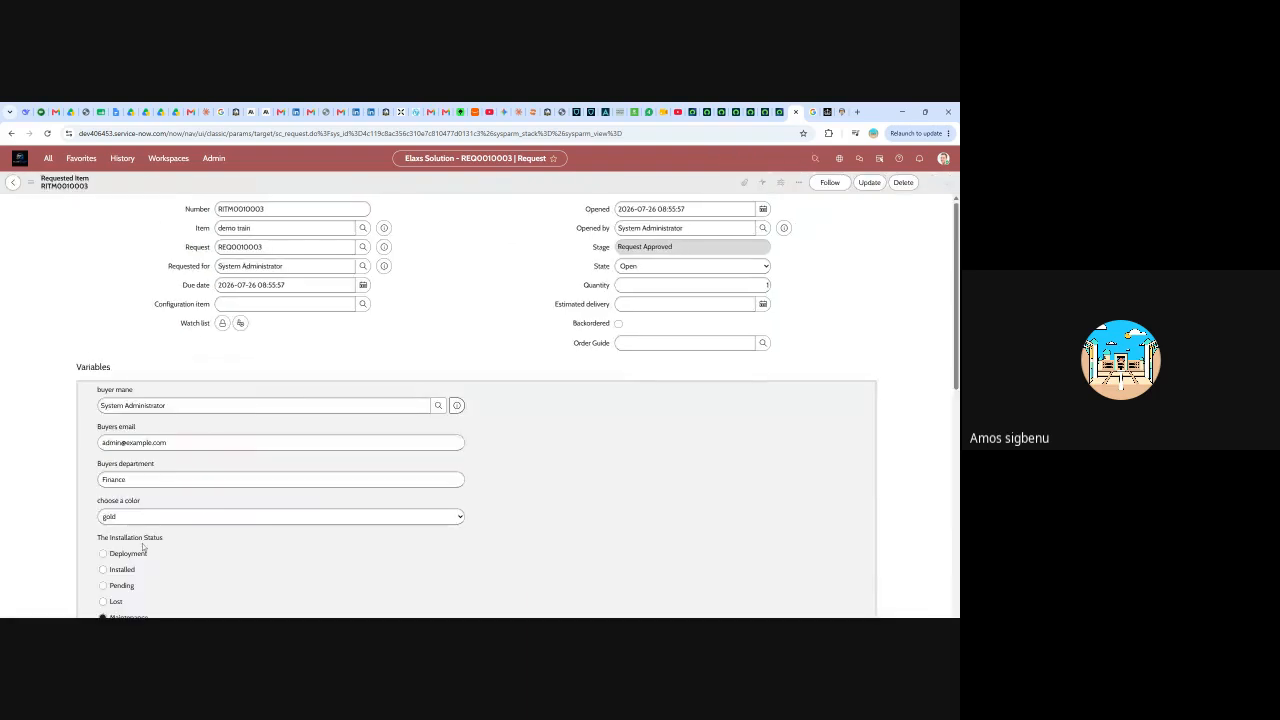
scroll(266, 349, "down", 15)
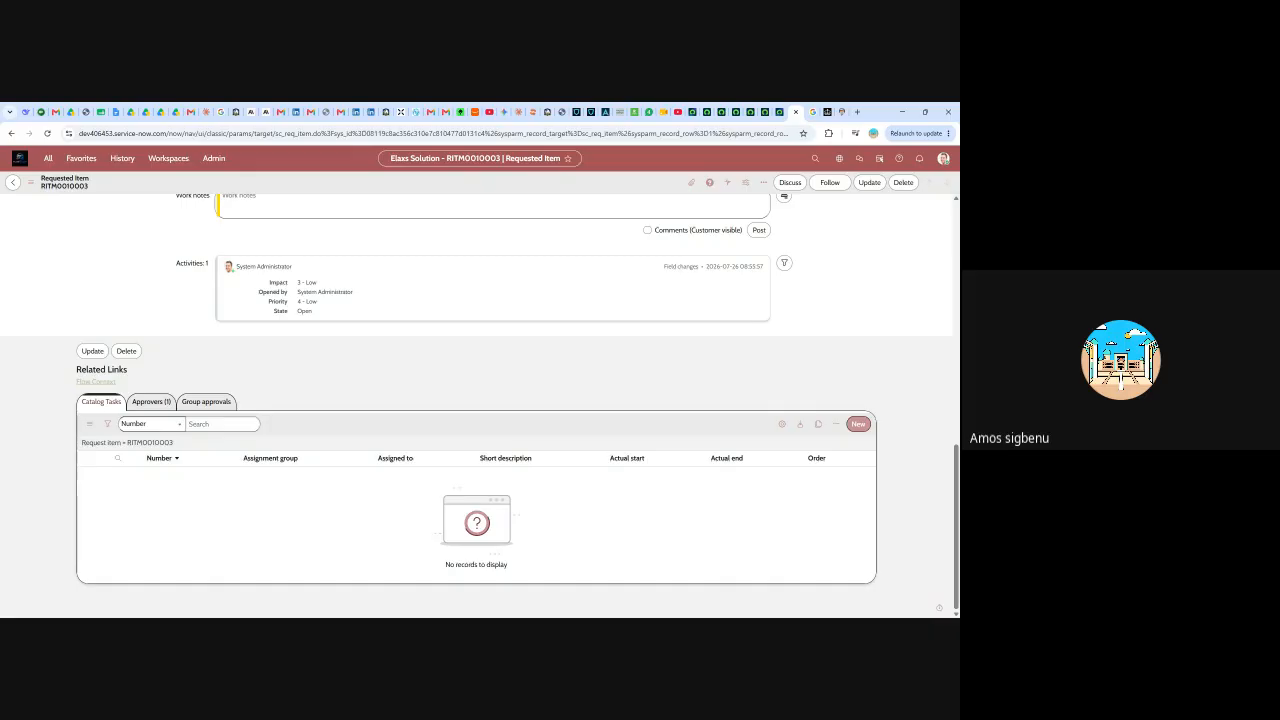
scroll(306, 403, "up", 10)
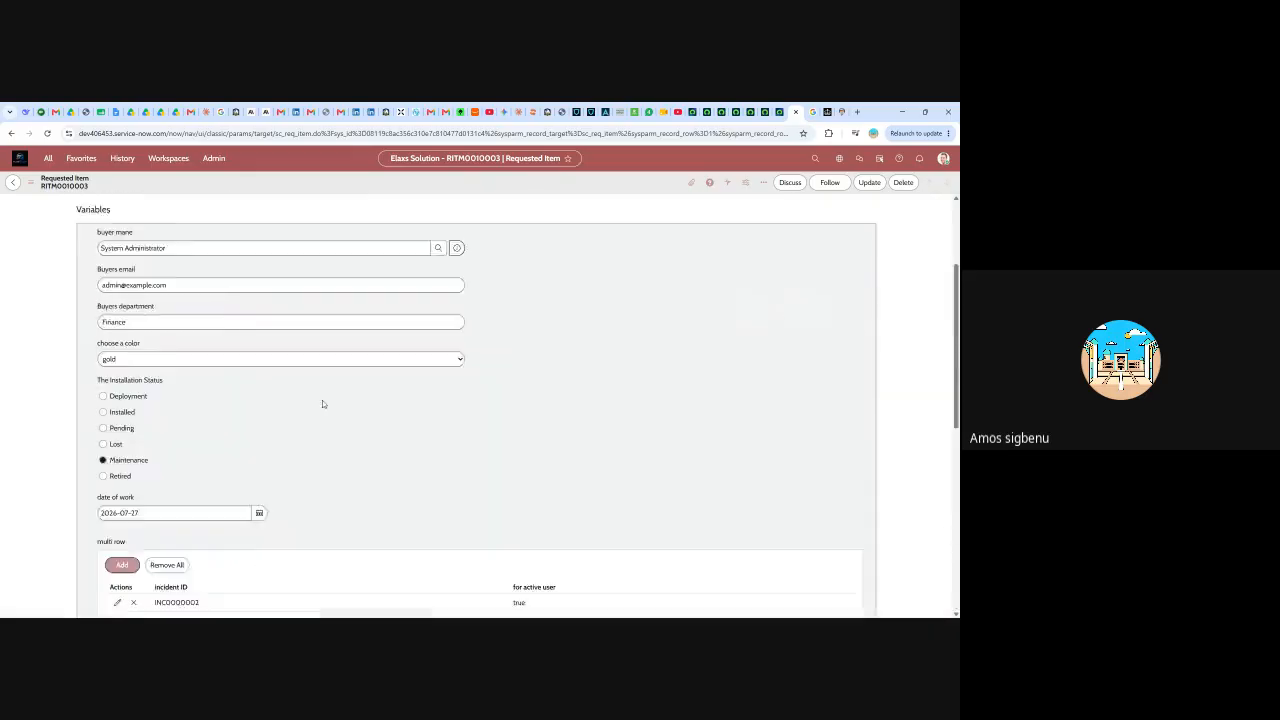
- Return to the workday flow demo flow, reload it after the failed trigger attempt, and search the available triggers for "service"
left_click(706, 112)
left_click(724, 112)
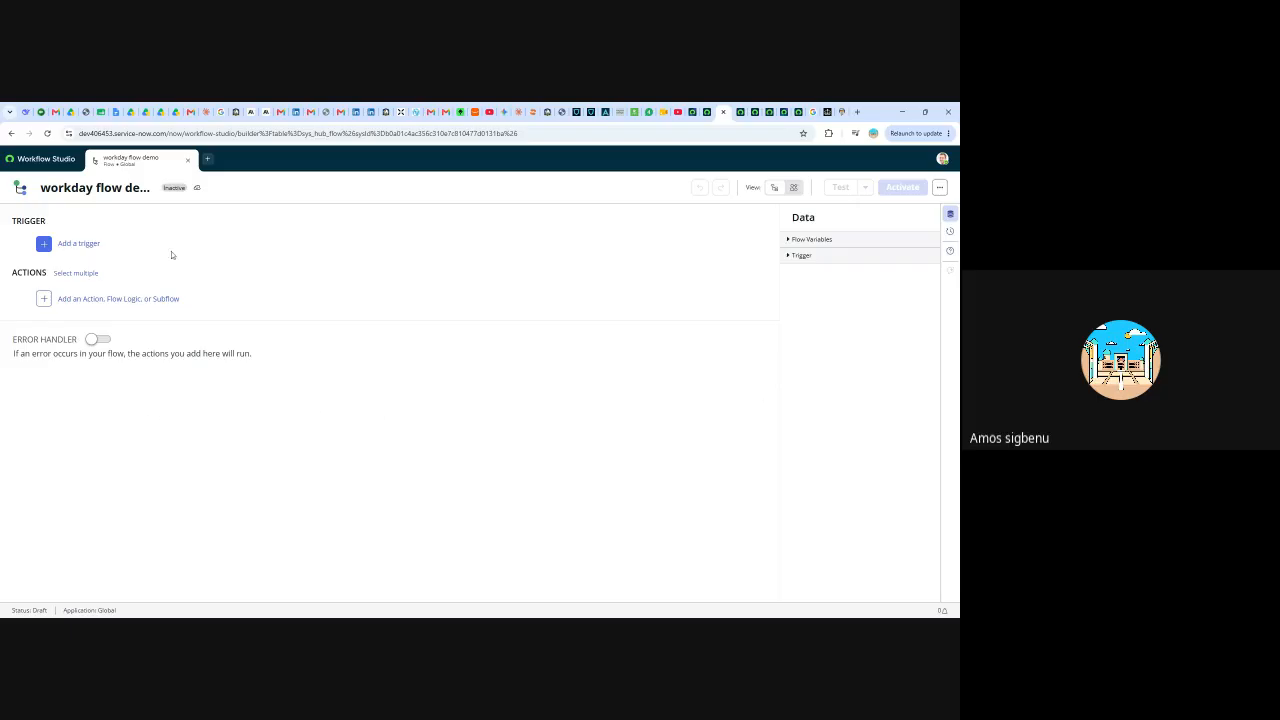
left_click(80, 243)
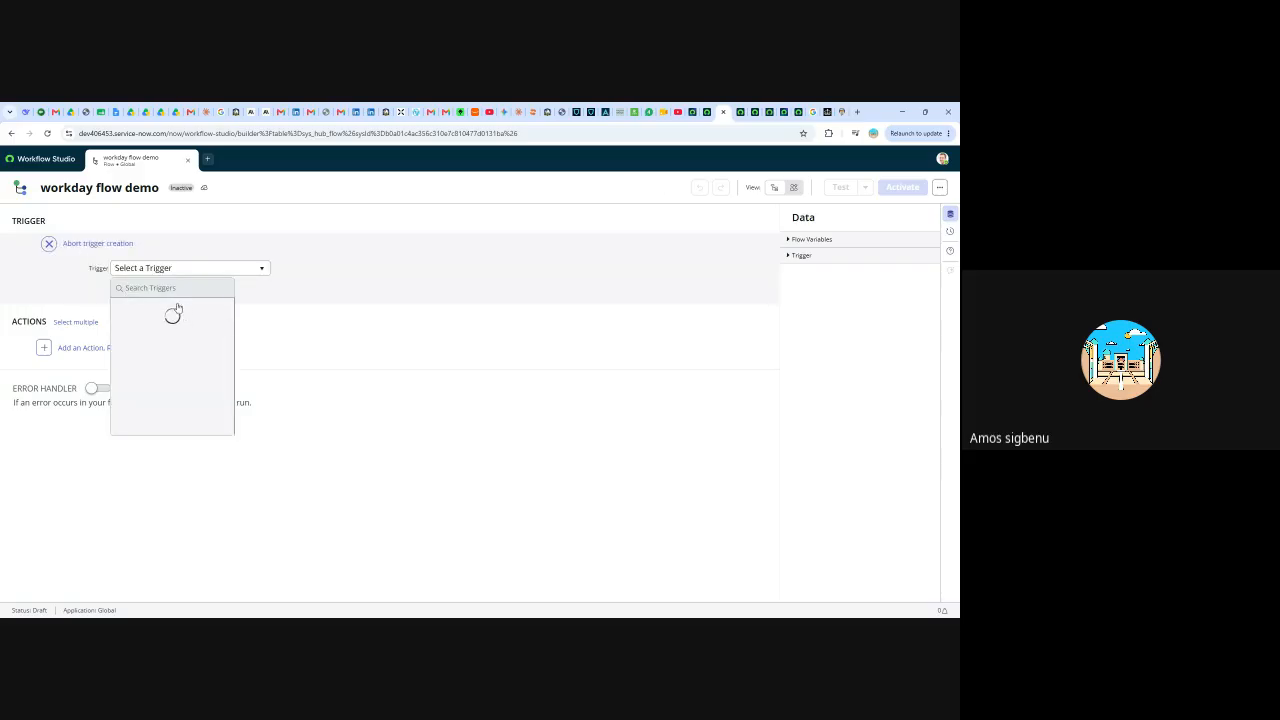
type("serv")
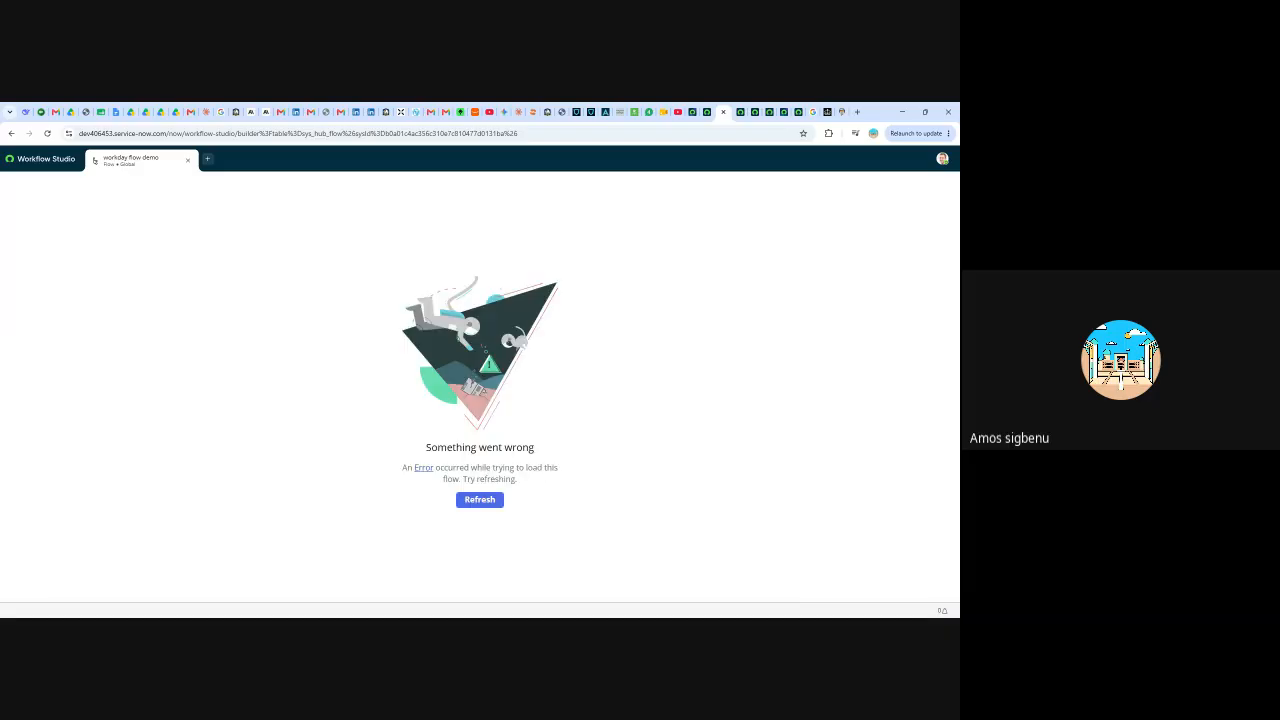
left_click(470, 499)
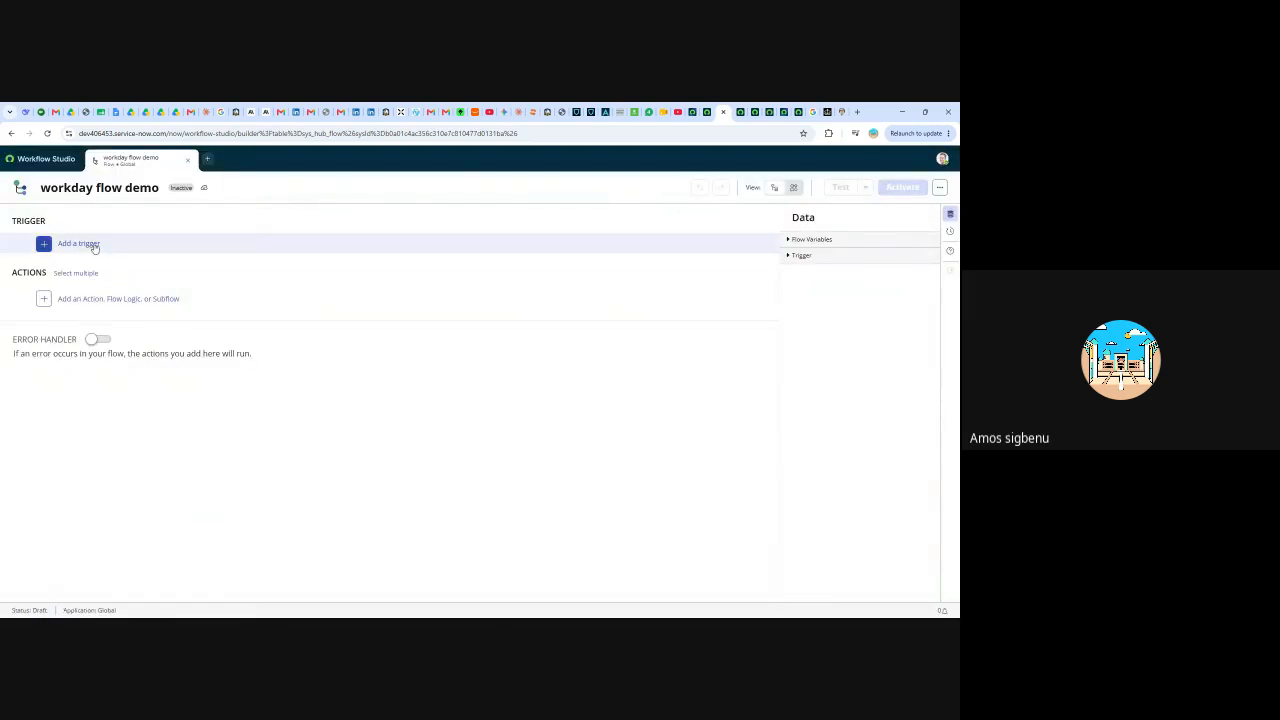
left_click(95, 245)
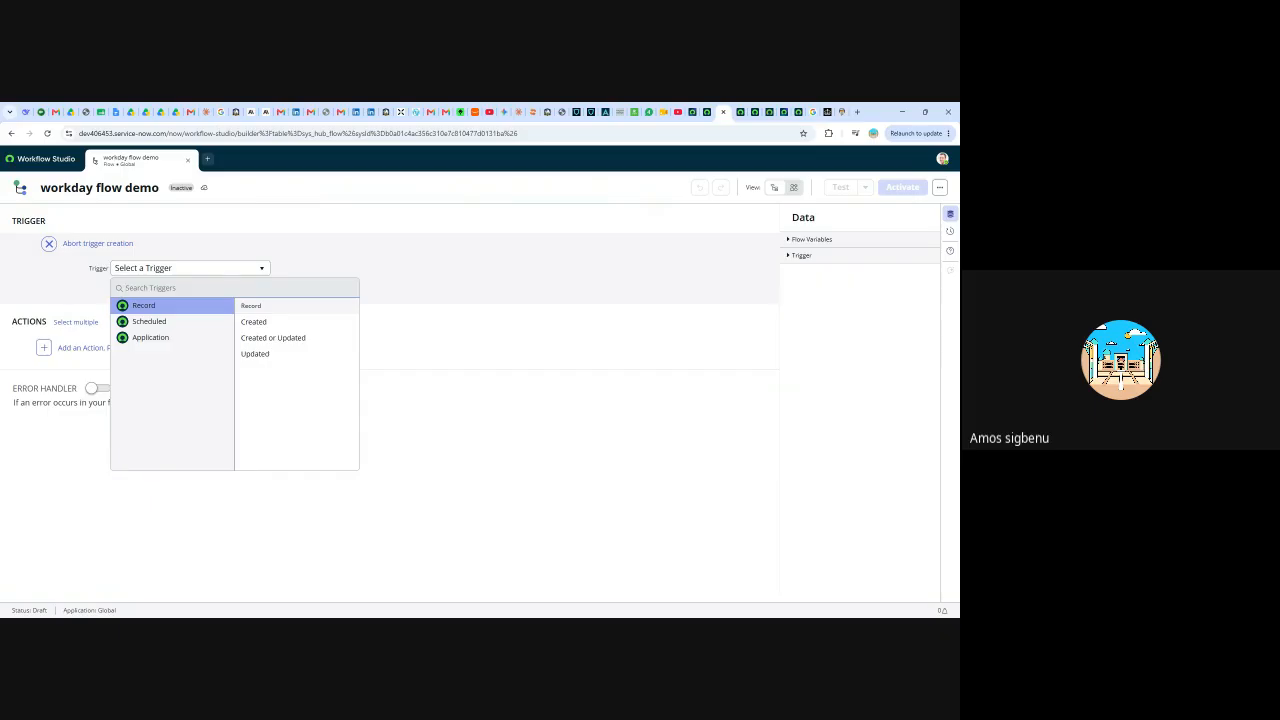
type("service")
- Try to save the demo color catalog UI policy, close its page and return to the workday flow demo flow
left_click(709, 112)
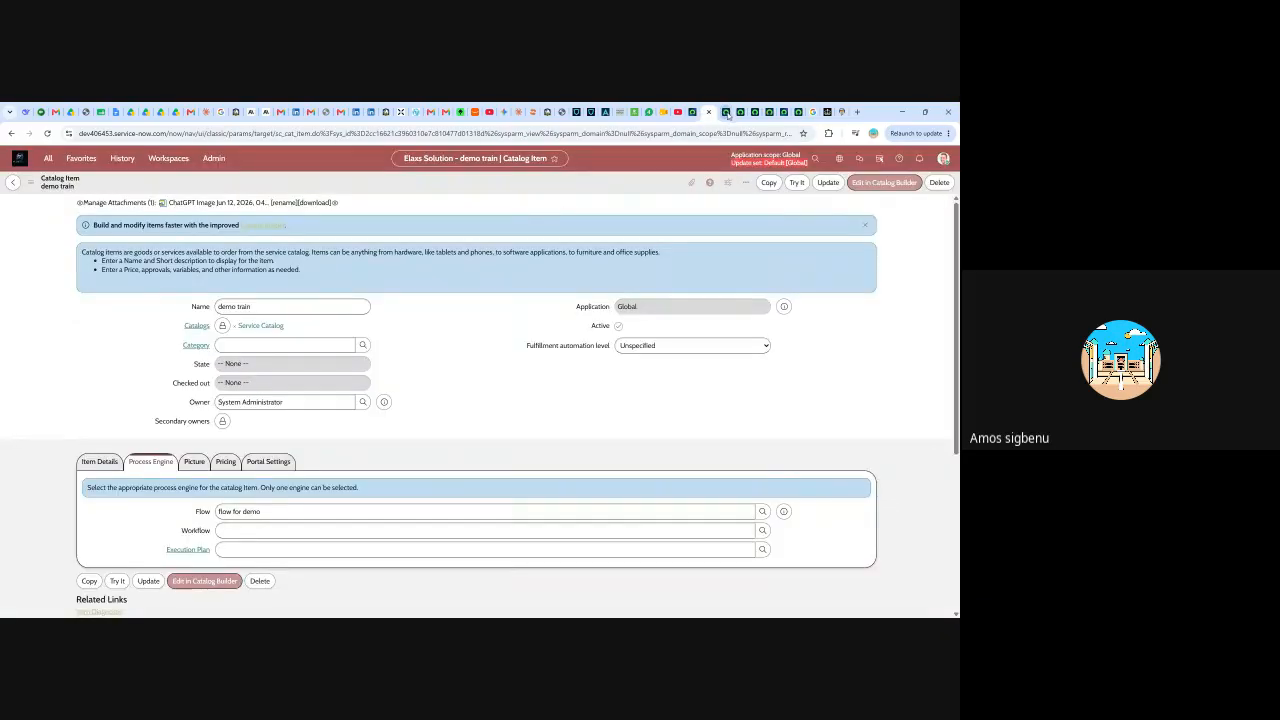
left_click(726, 113)
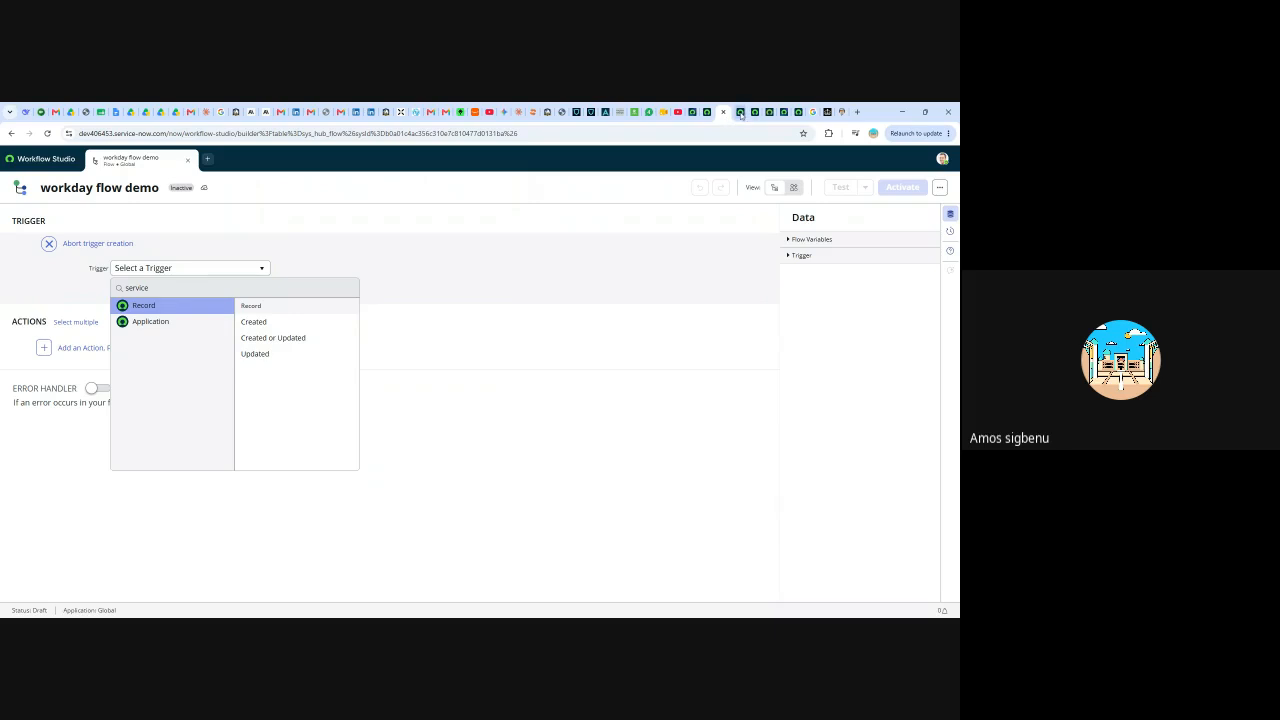
left_click(747, 113)
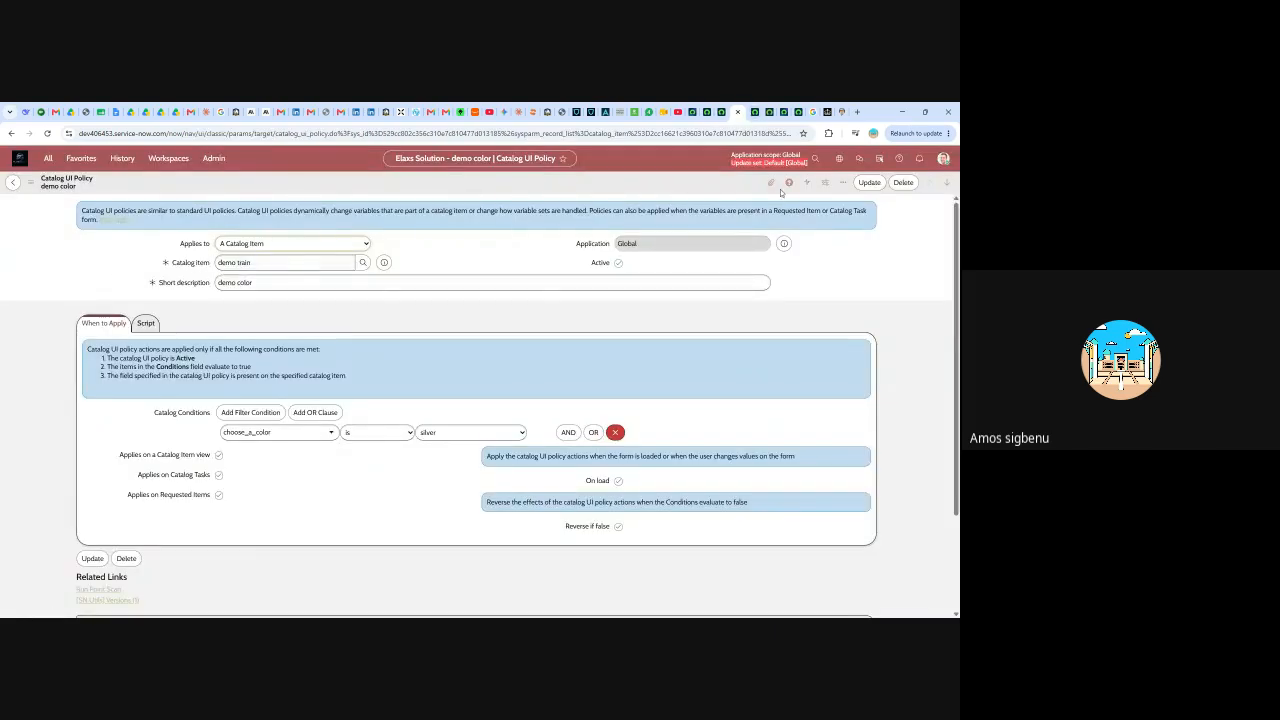
scroll(695, 292, "down", 3)
scroll(753, 270, "up", 1)
scroll(753, 270, "up", 3)
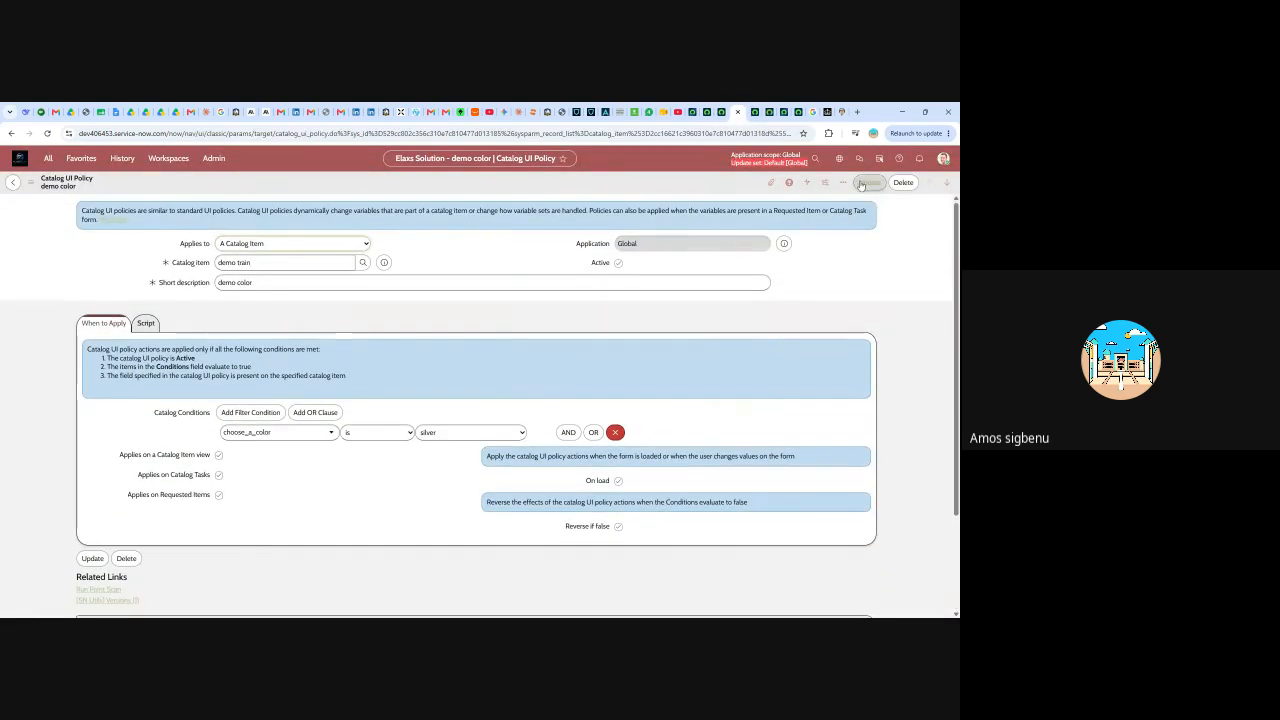
left_click(869, 182)
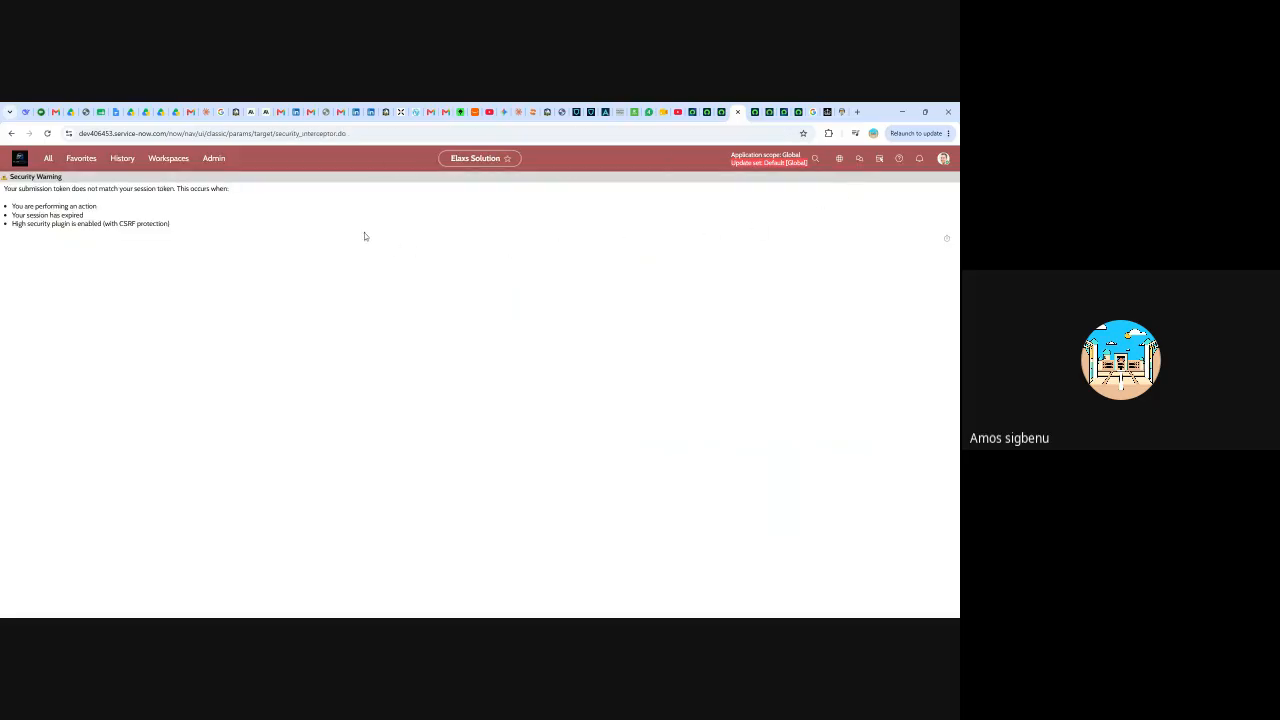
left_click(738, 112)
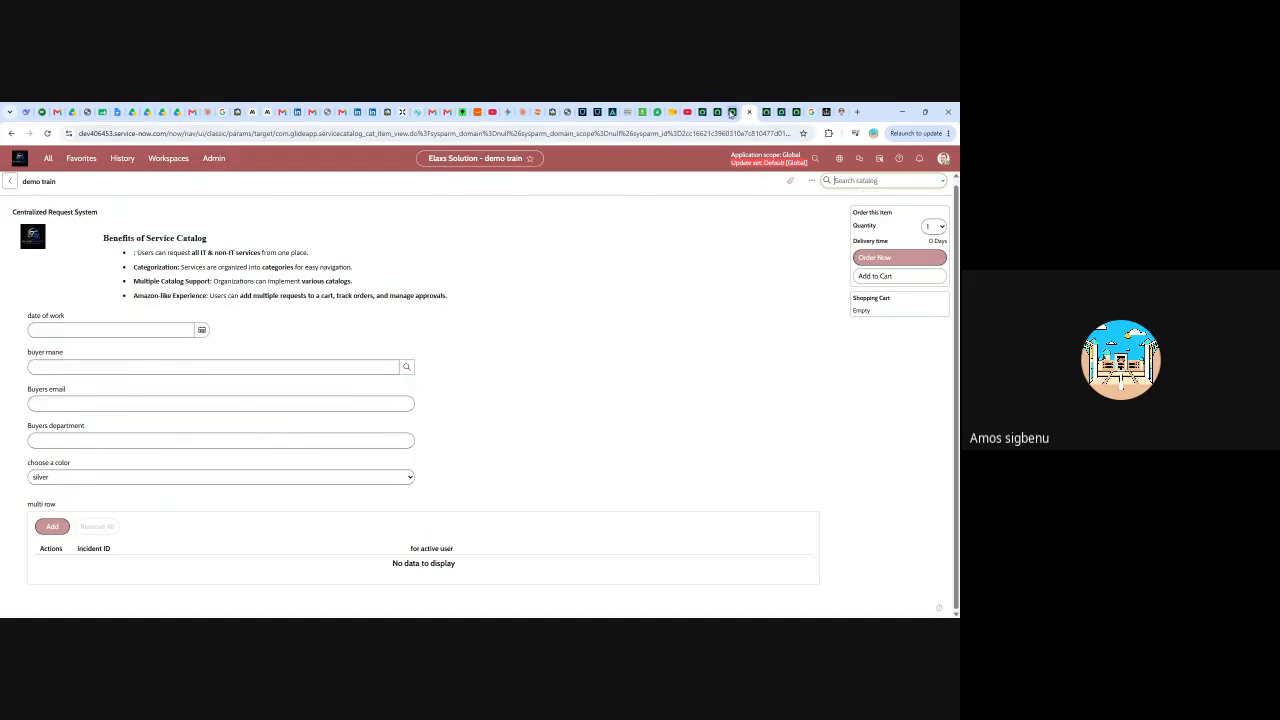
left_click(732, 112)
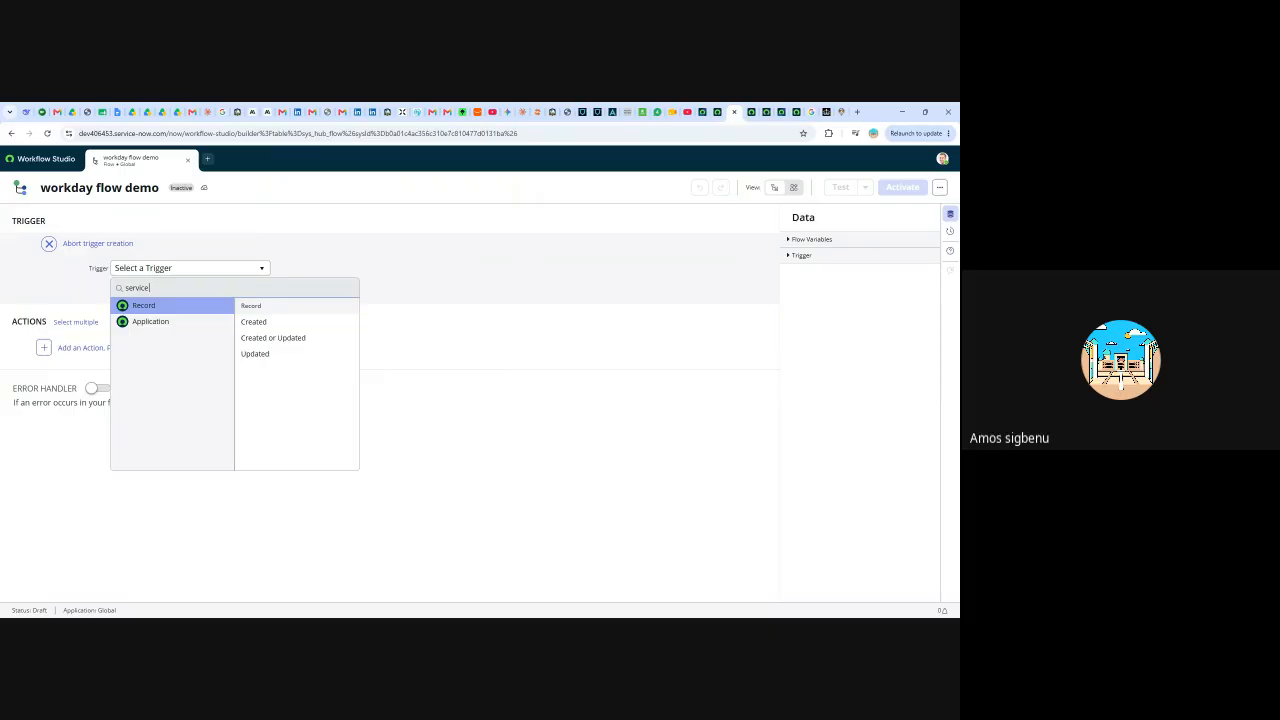
- Narrow the trigger search to "service cata", choose Service Catalog as the flow's trigger and finish the trigger setup
type("cata")
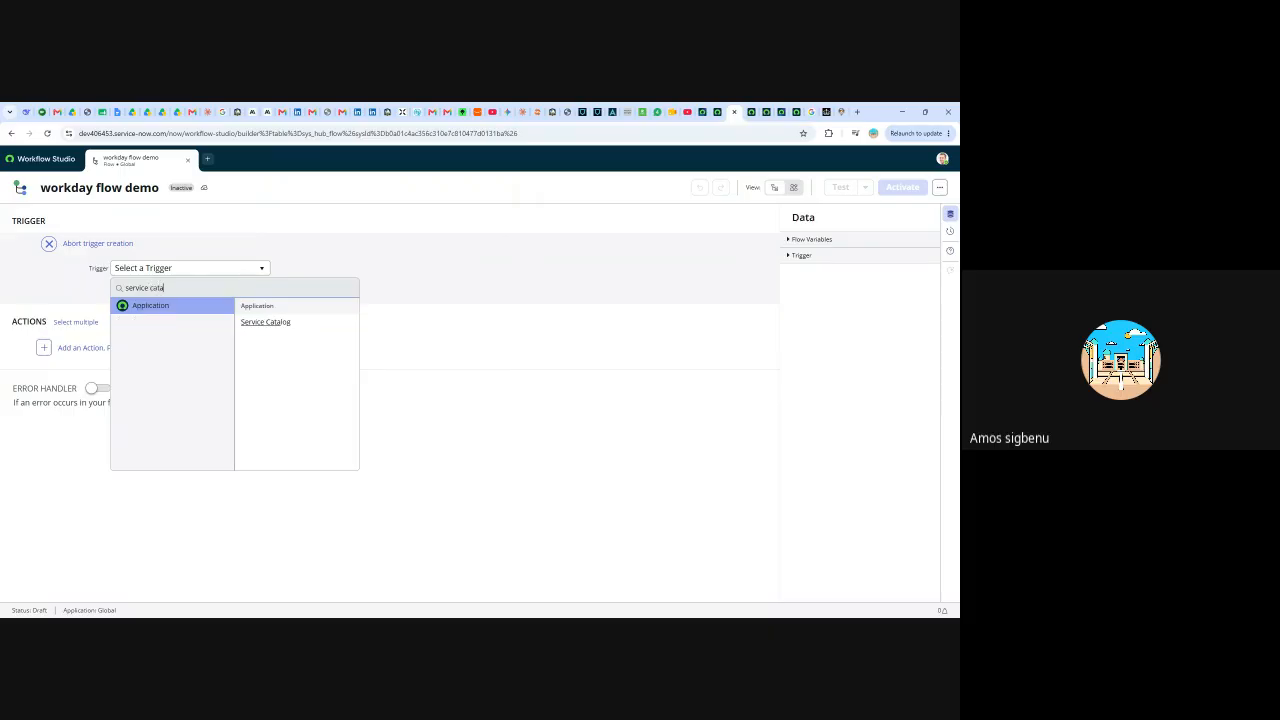
left_click(274, 322)
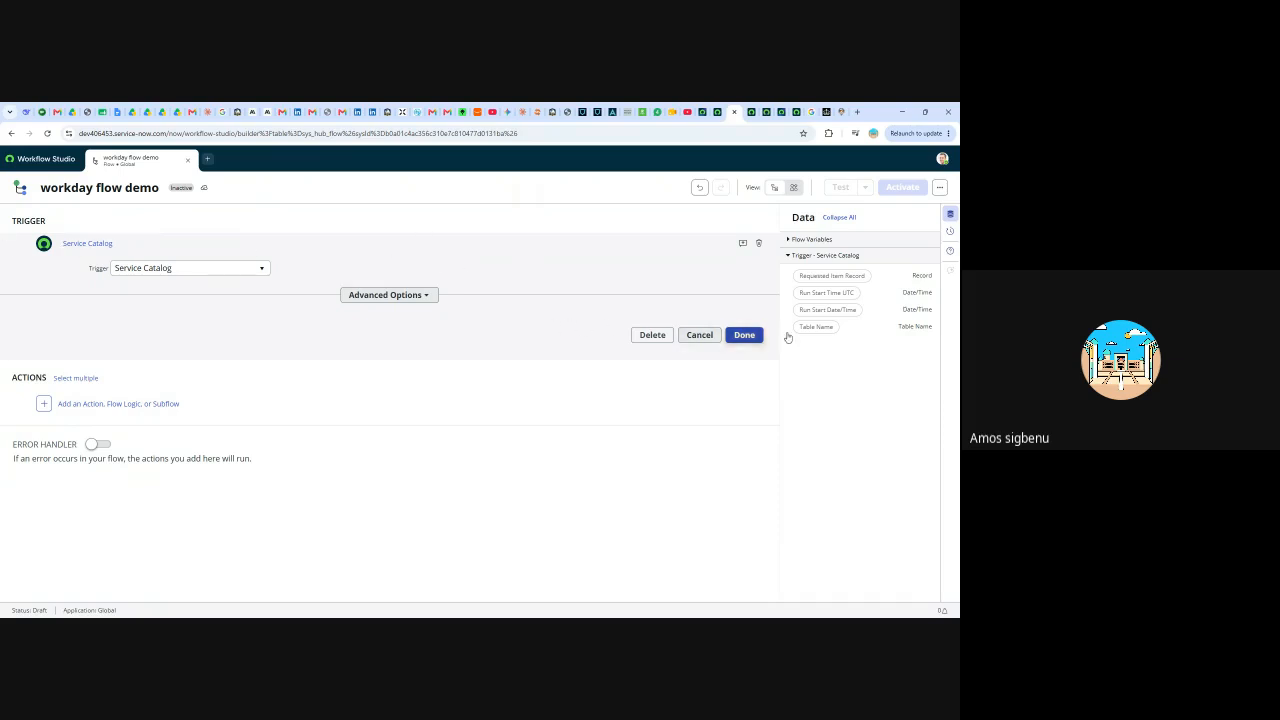
left_click(750, 337)
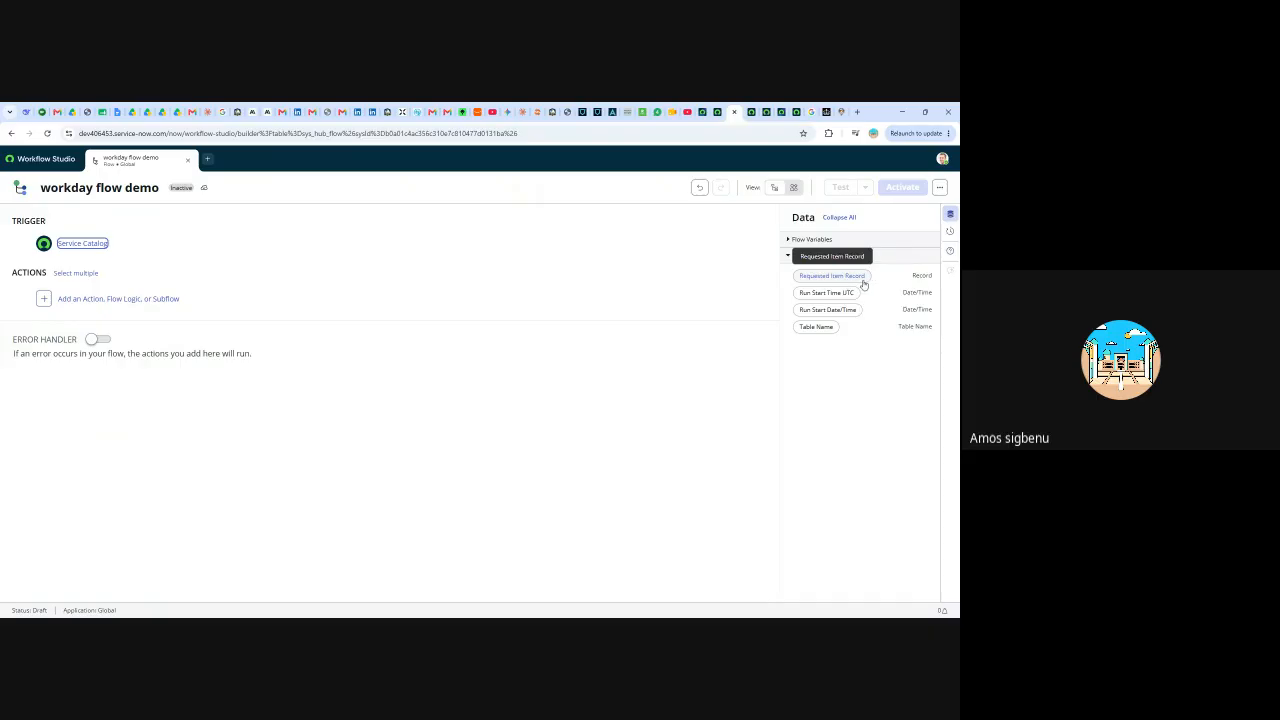
- Go back from the demo train requested item to its parent request and review the request's fields, activities and requested items
left_click(796, 113)
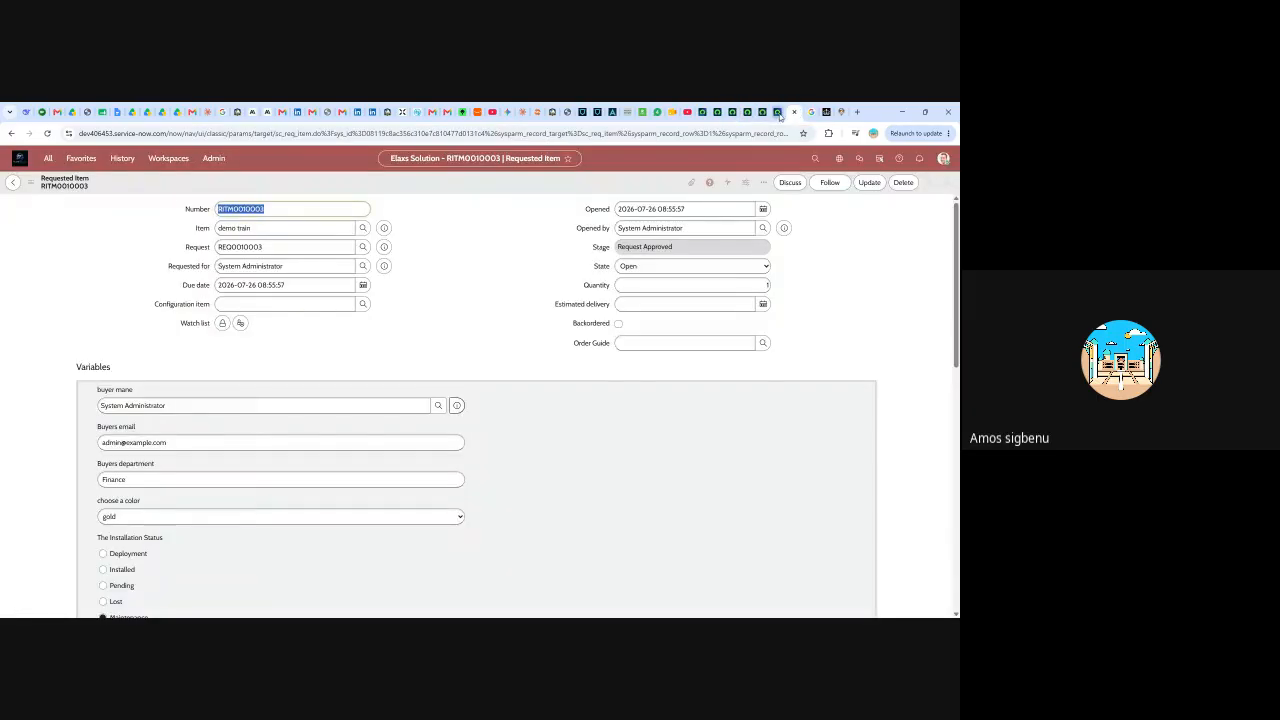
left_click(780, 113)
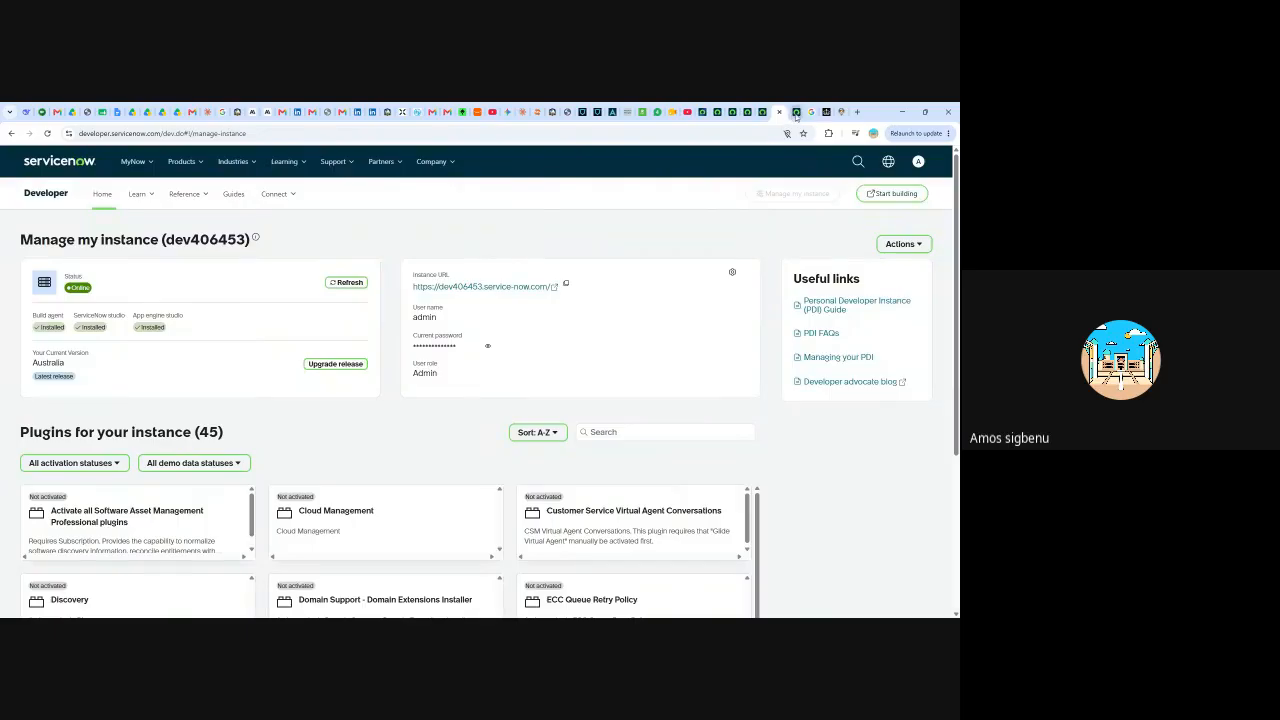
left_click(796, 113)
left_click(16, 183)
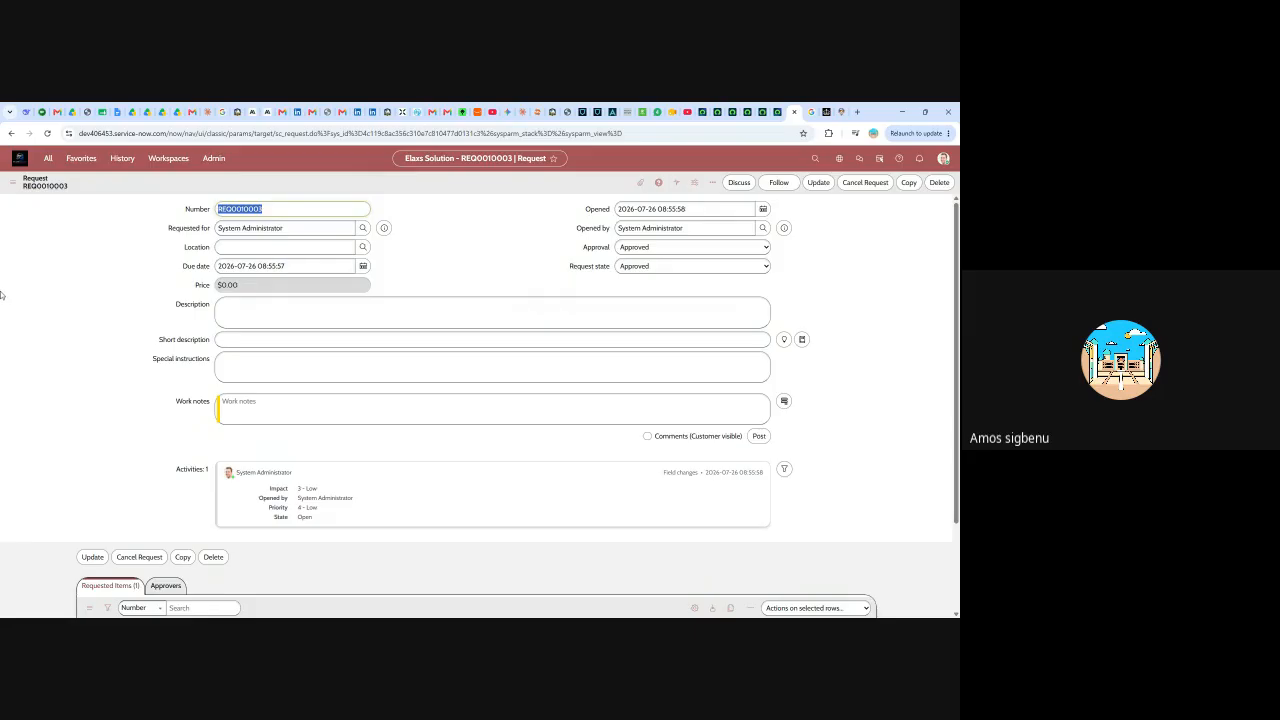
scroll(450, 322, "down", 3)
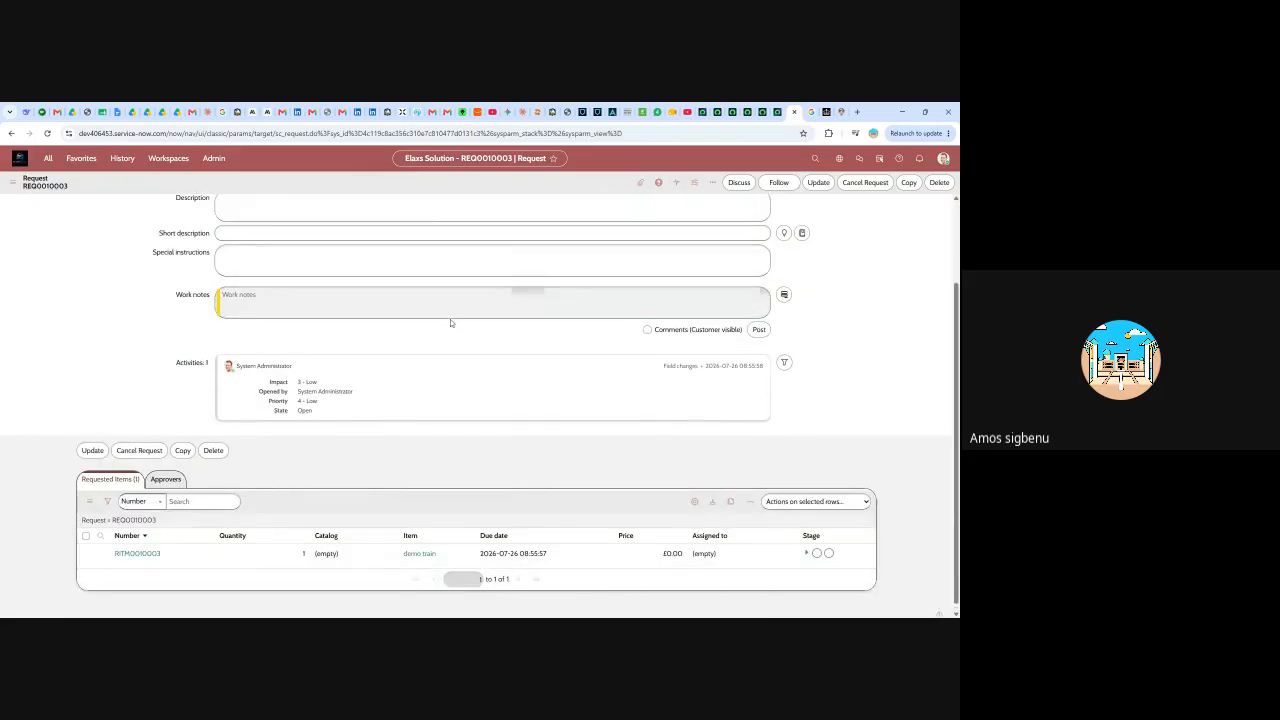
scroll(452, 320, "up", 3)
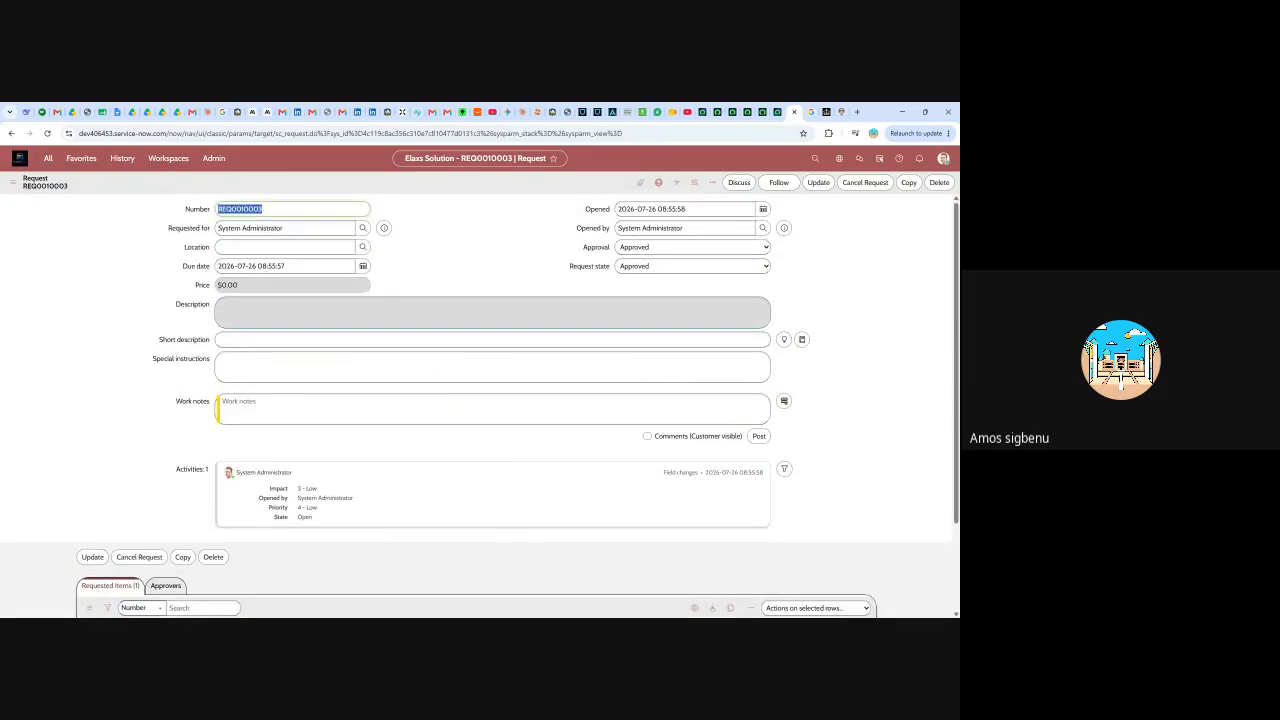
scroll(379, 367, "down", 3)
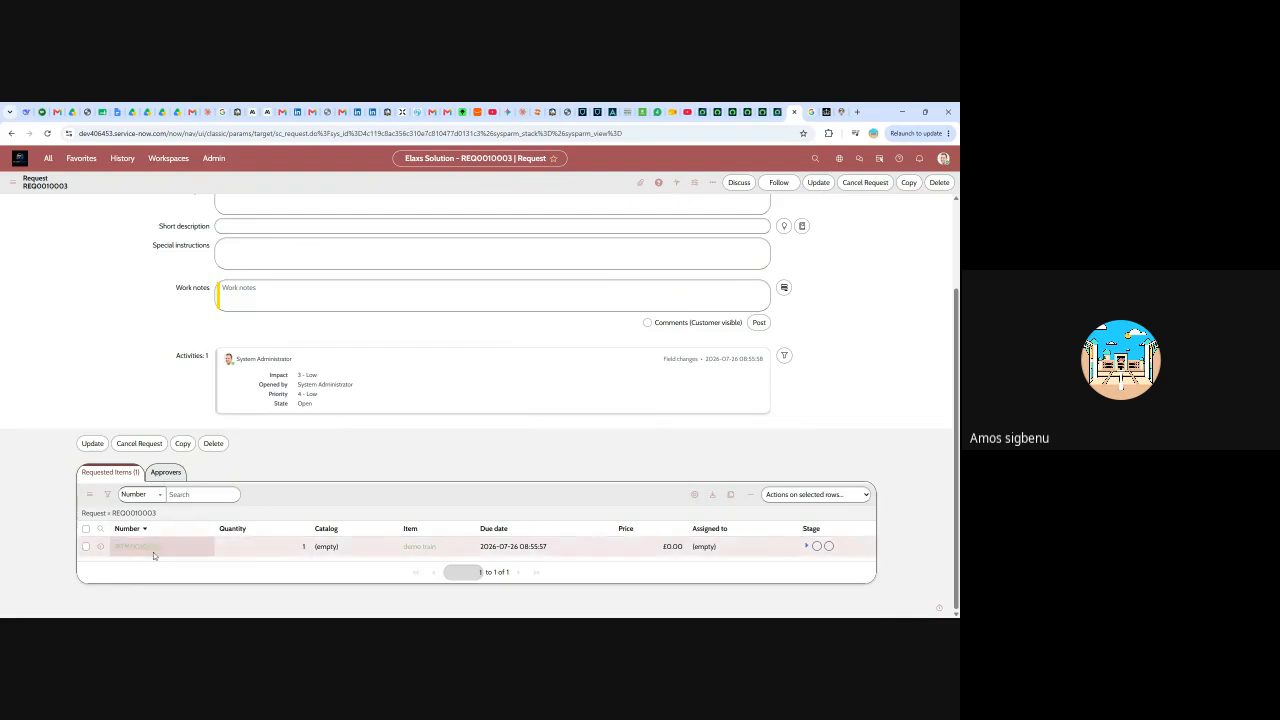
scroll(153, 552, "up", 3)
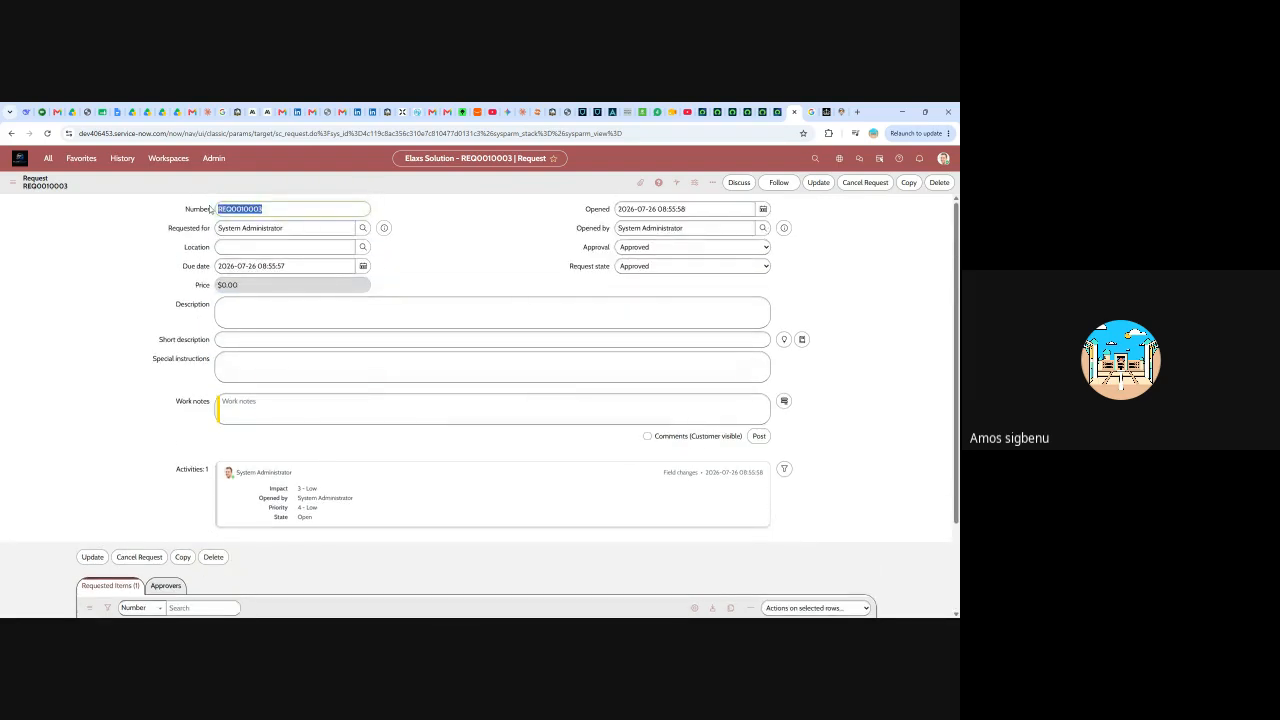
scroll(128, 556, "down", 3)
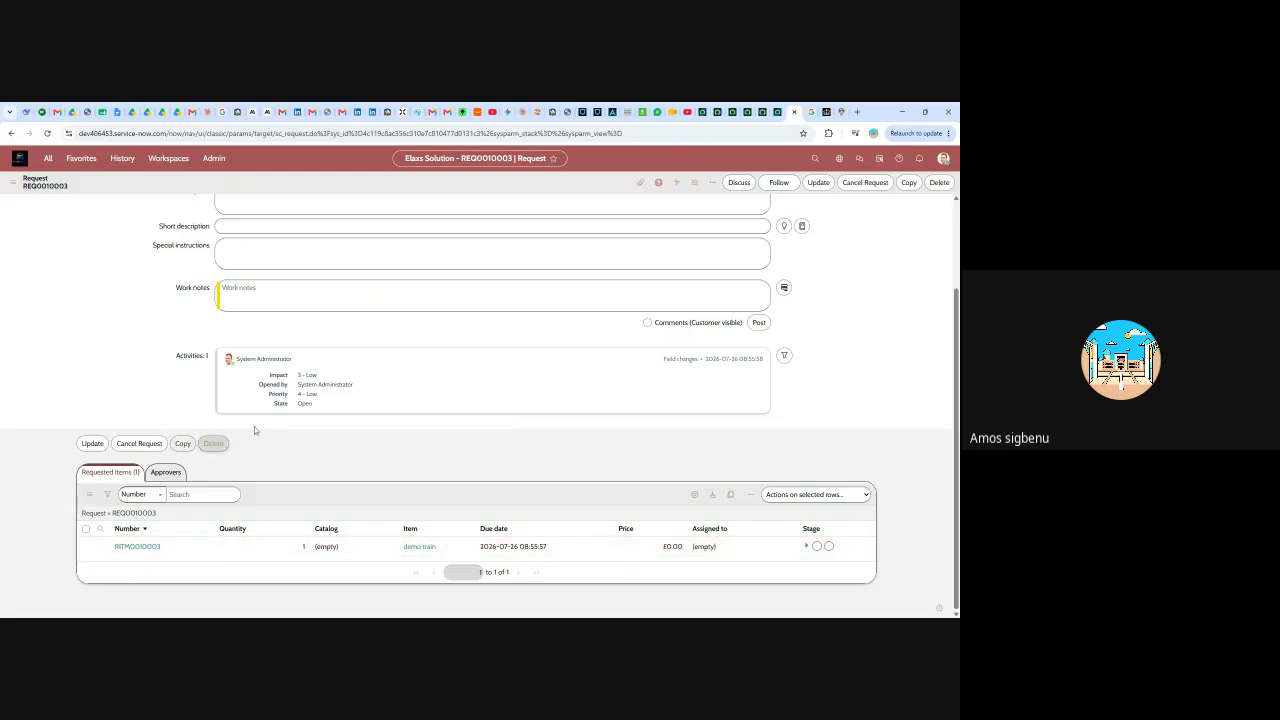
scroll(193, 299, "up", 1)
scroll(193, 299, "up", 2)
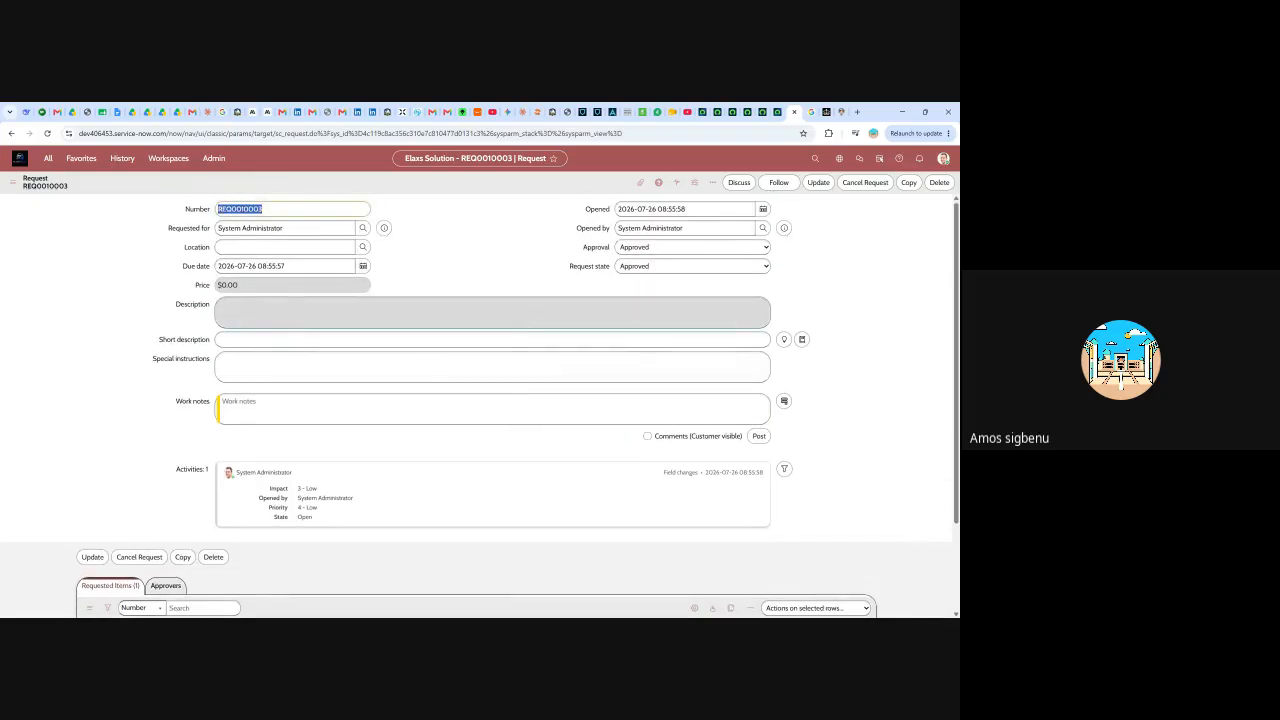
- Open the demo for gold catalog UI policy from the demo train catalog item and examine its Applies on Requested Items option
left_click(716, 112)
scroll(380, 352, "down", 2)
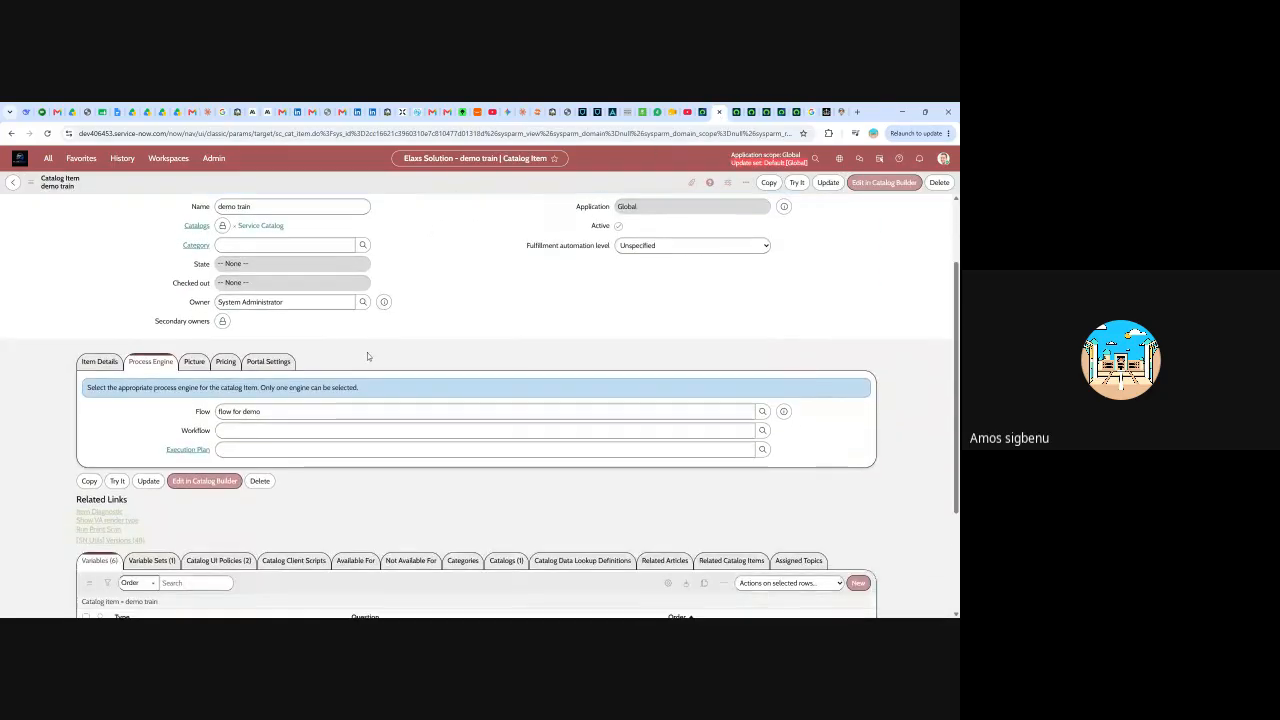
scroll(367, 352, "down", 2)
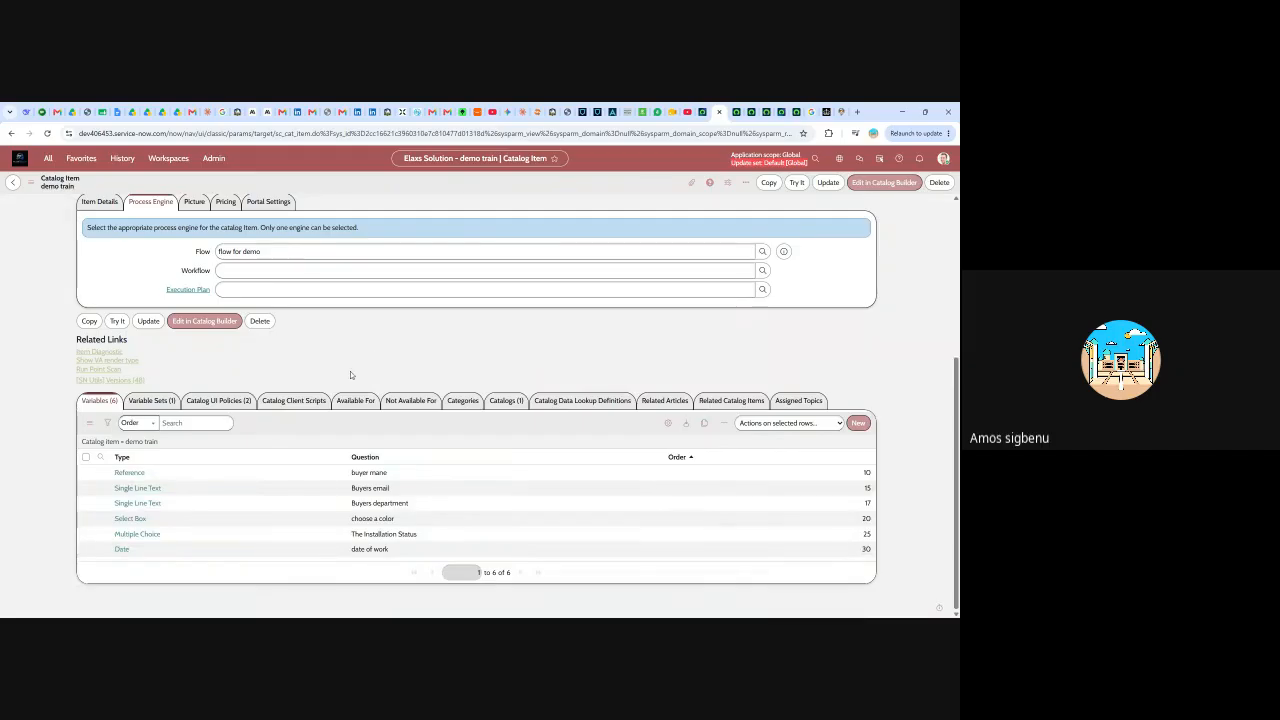
left_click(218, 400)
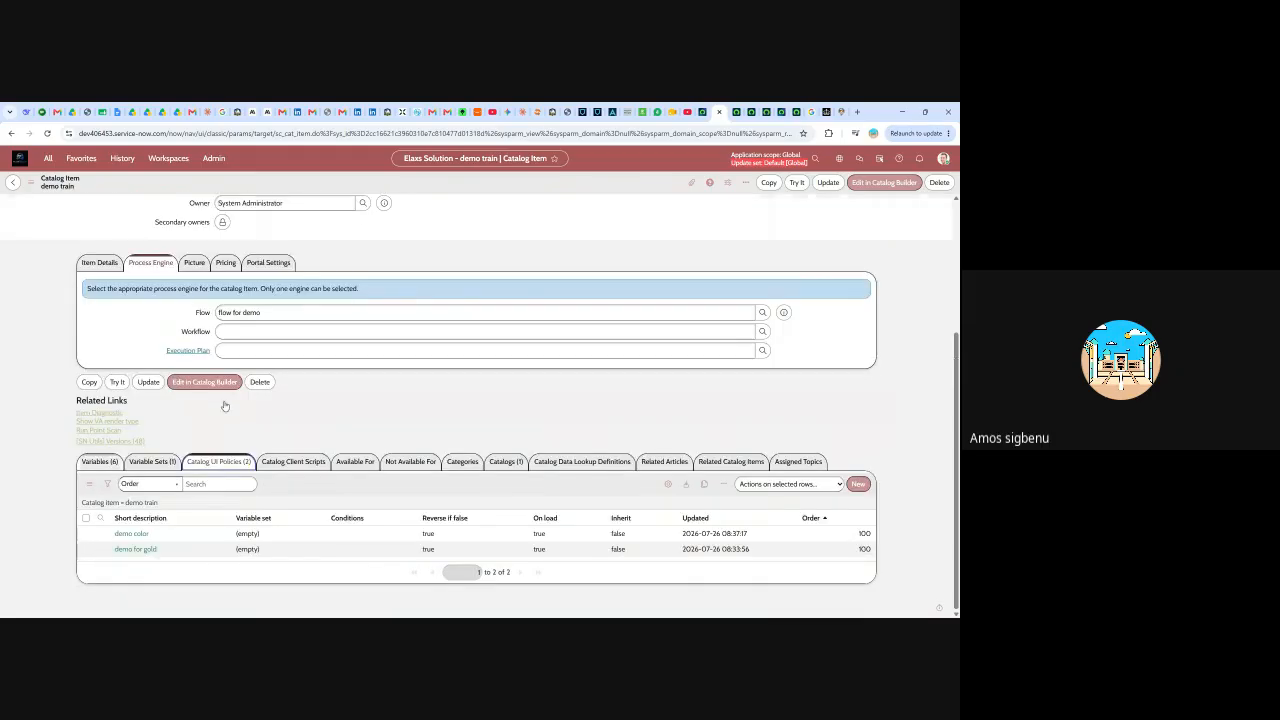
left_click(136, 549)
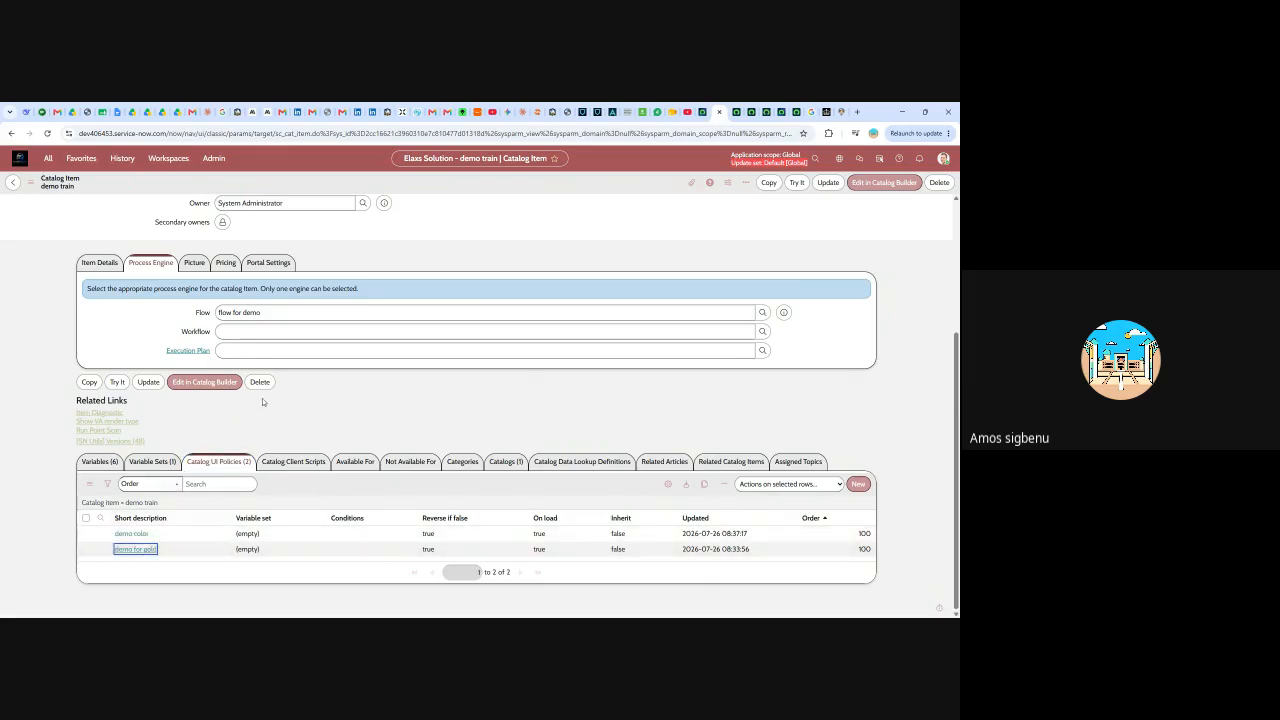
left_click(136, 549)
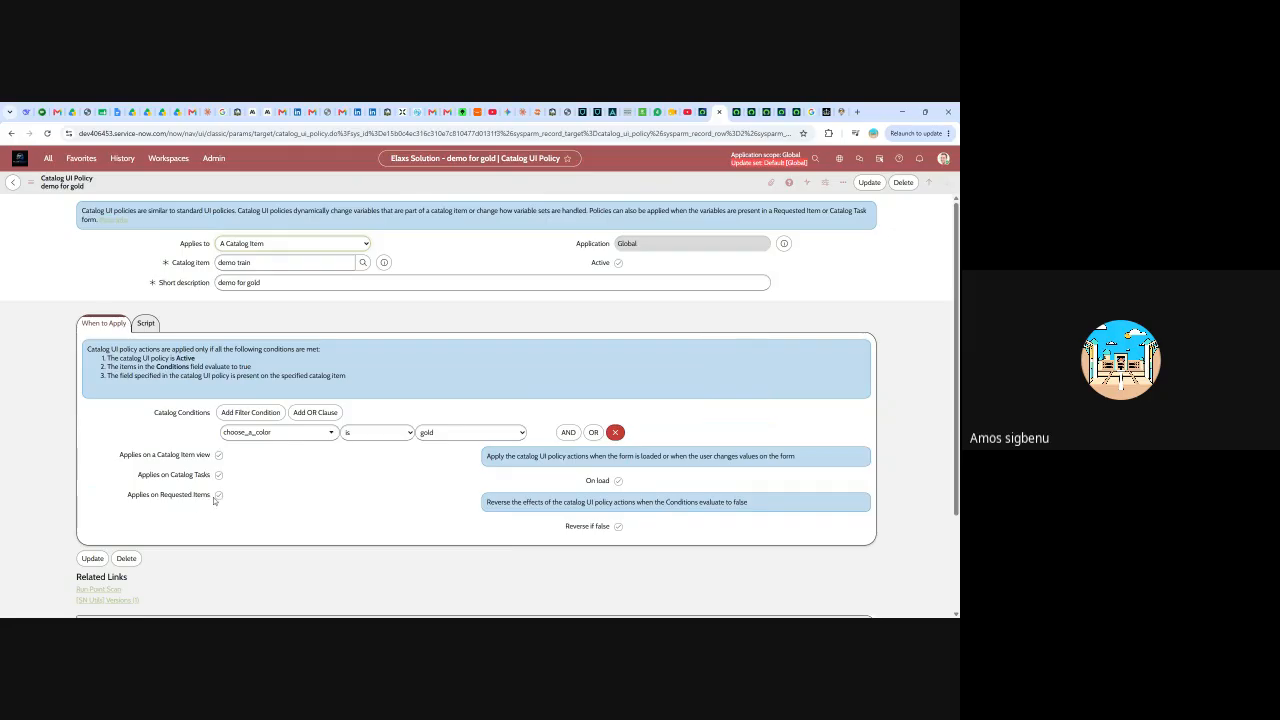
left_click(218, 495)
- Return to the open request record, review its details and requested items list, and reload the record
left_click(776, 111)
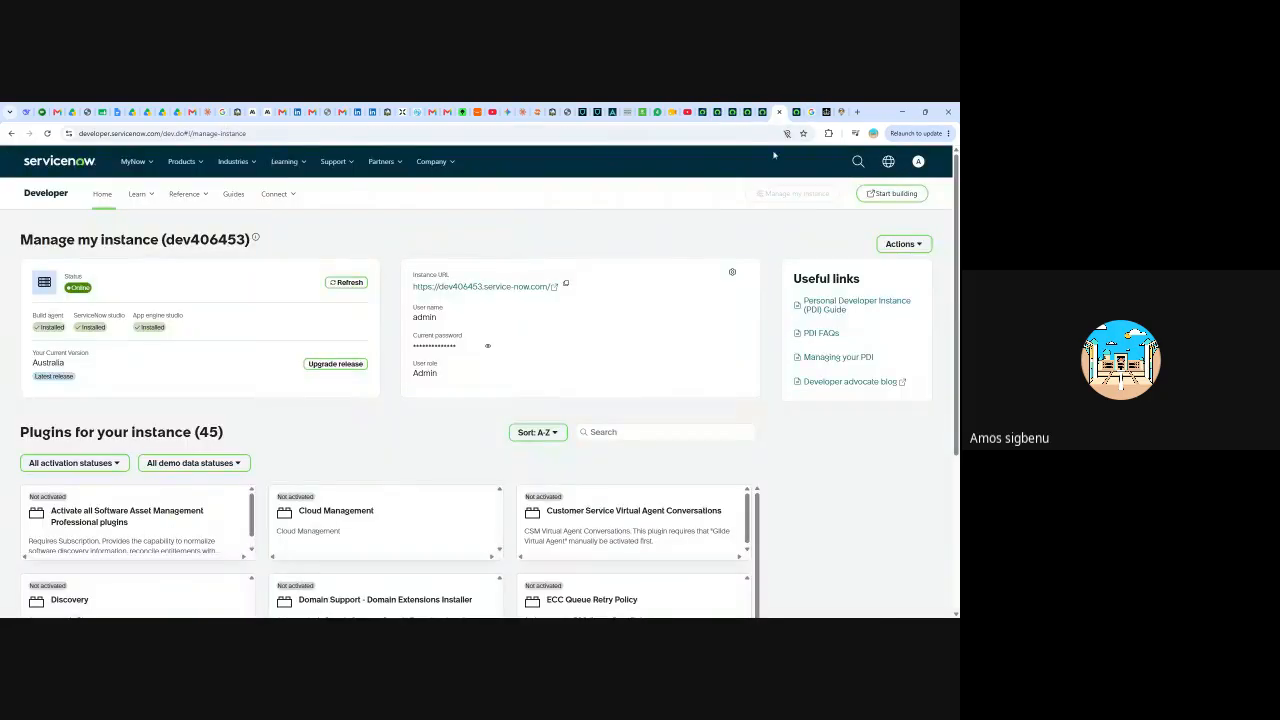
left_click(765, 111)
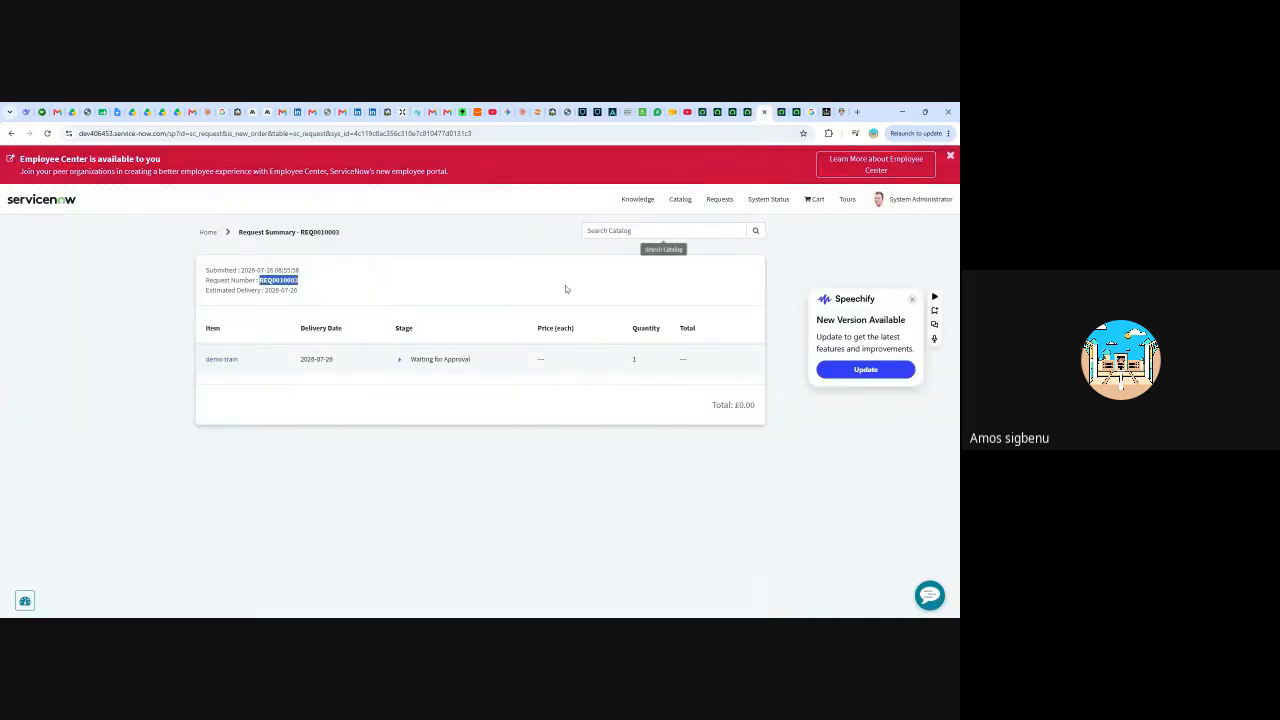
left_click(794, 113)
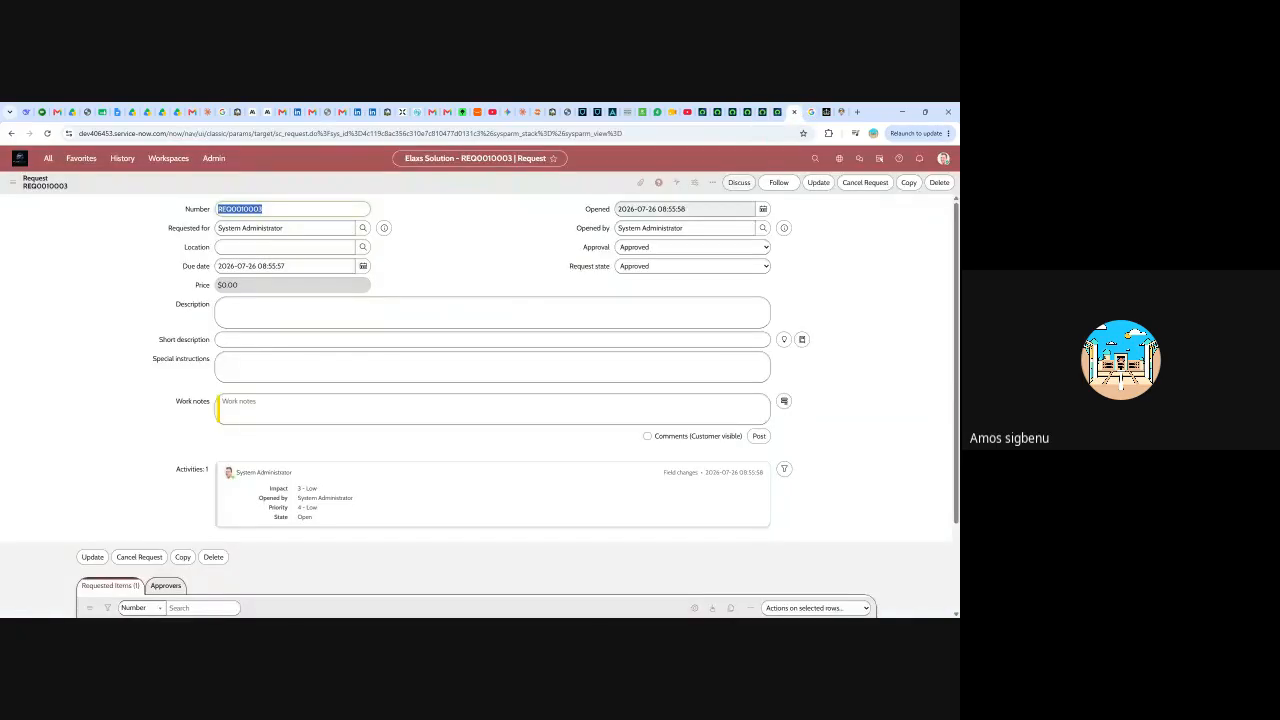
scroll(501, 334, "down", 2)
scroll(483, 372, "up", 2)
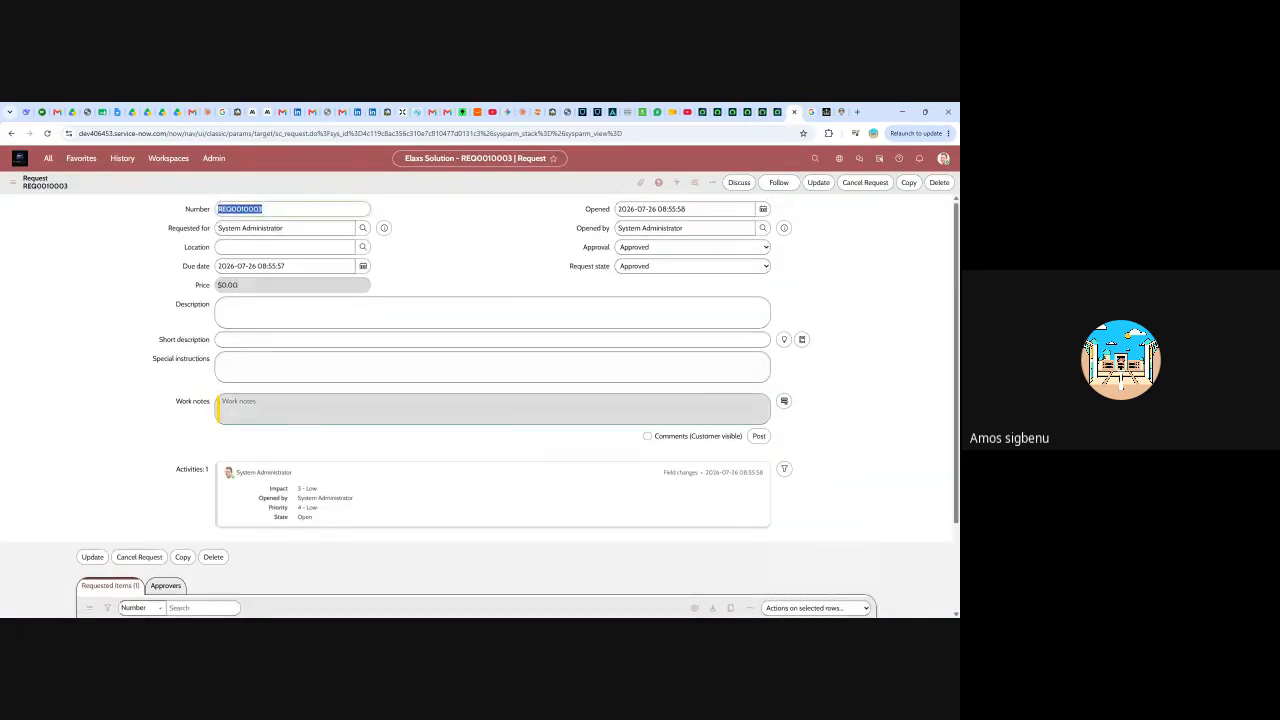
scroll(463, 330, "down", 2)
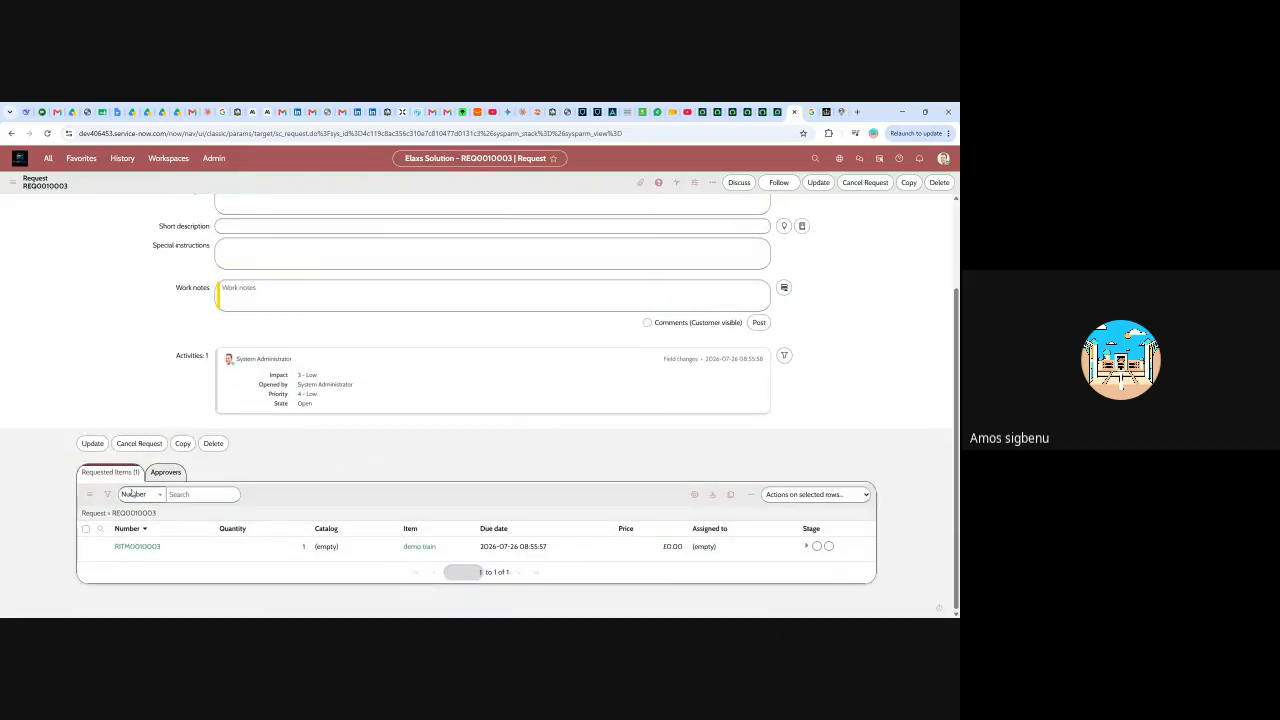
left_click(791, 114)
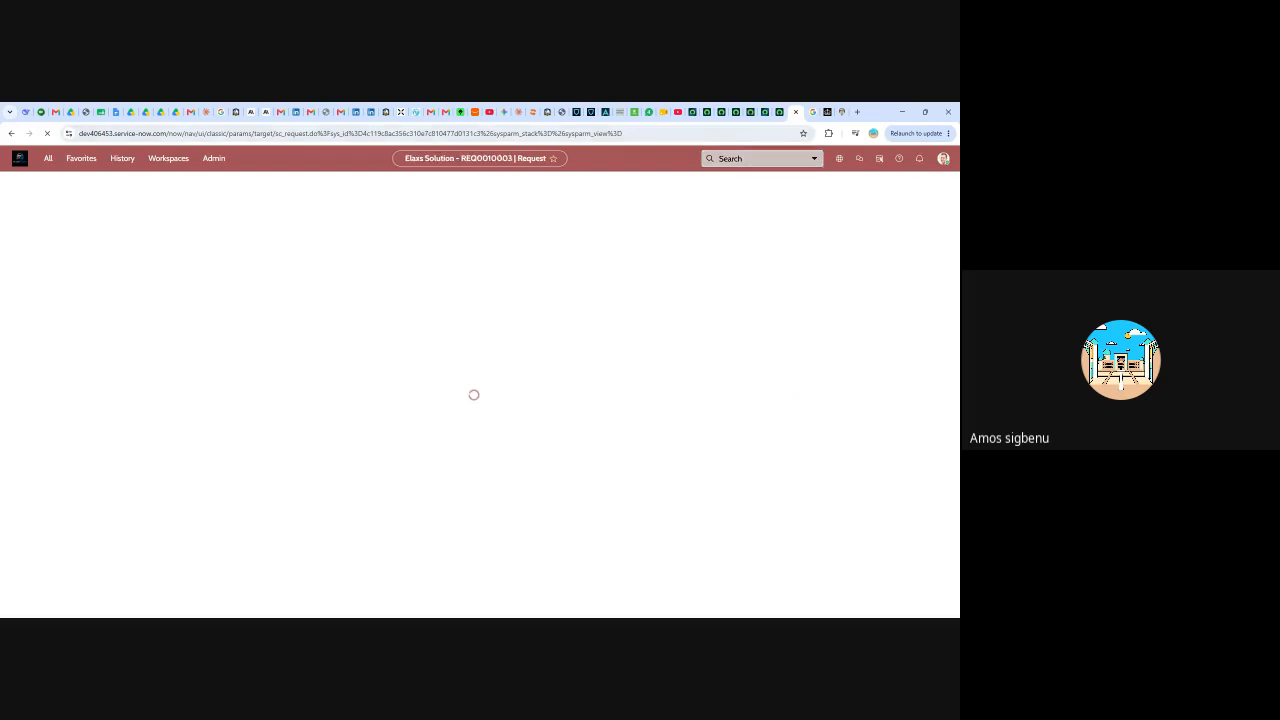
- Open the demo train requested item from the request and review its catalog variables, multi row entries and activities
scroll(143, 472, "down", 3)
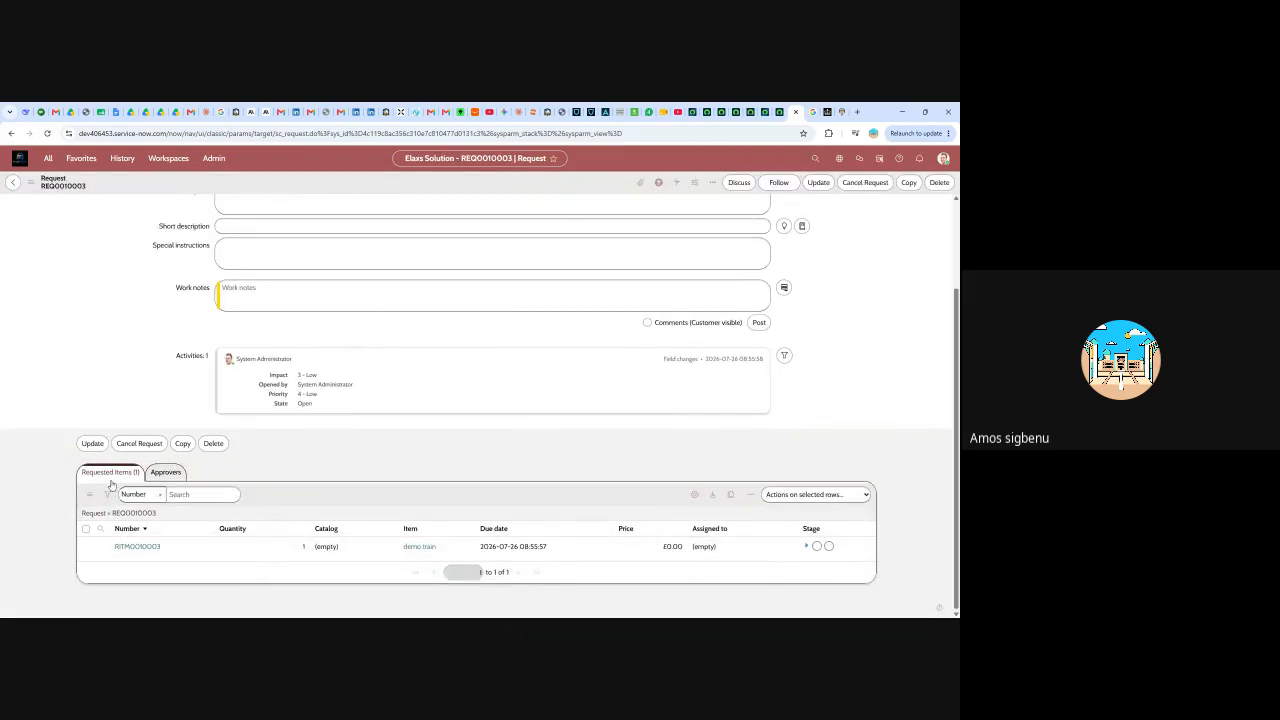
left_click(128, 545)
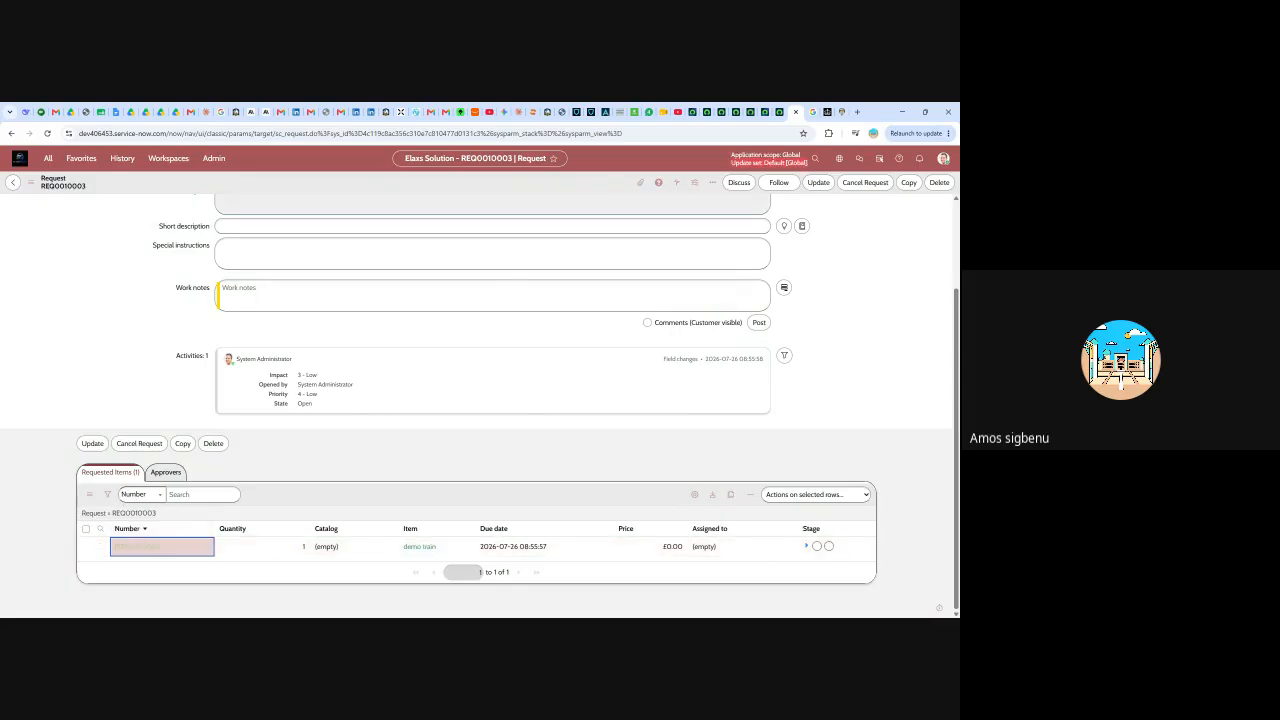
left_click(160, 545)
left_click(157, 545)
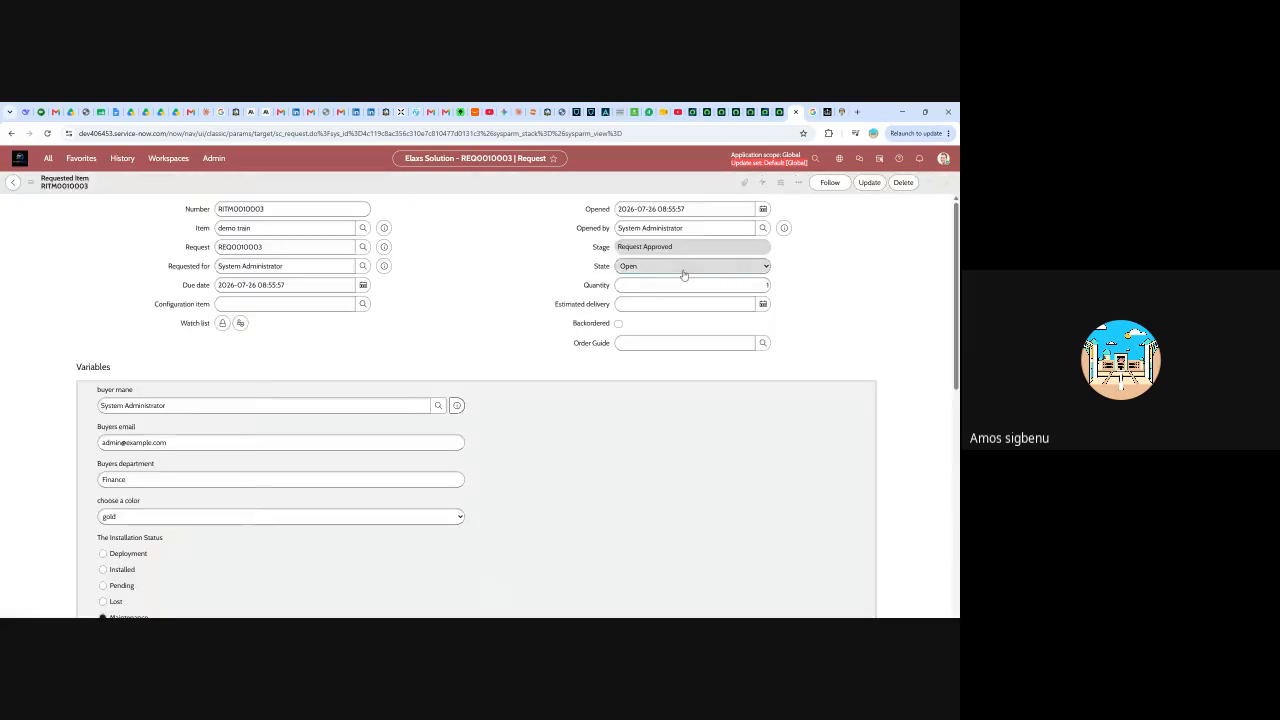
scroll(500, 390, "down", 2)
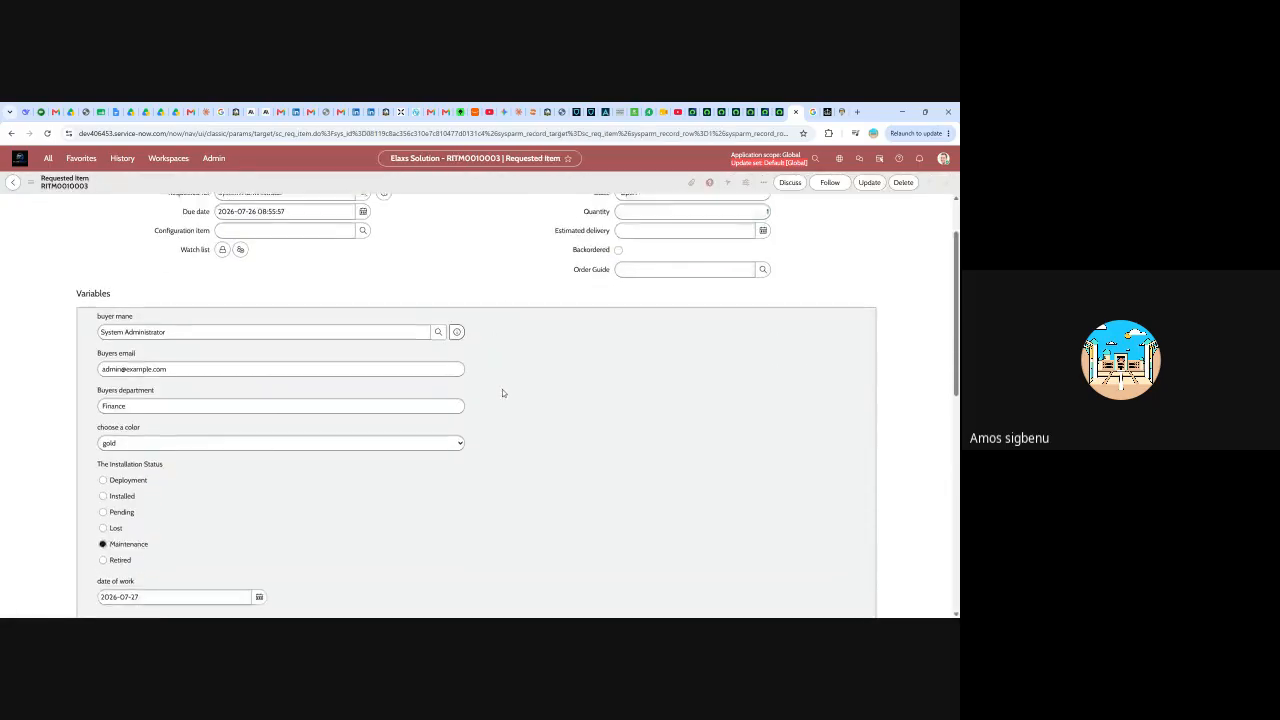
scroll(251, 344, "down", 3)
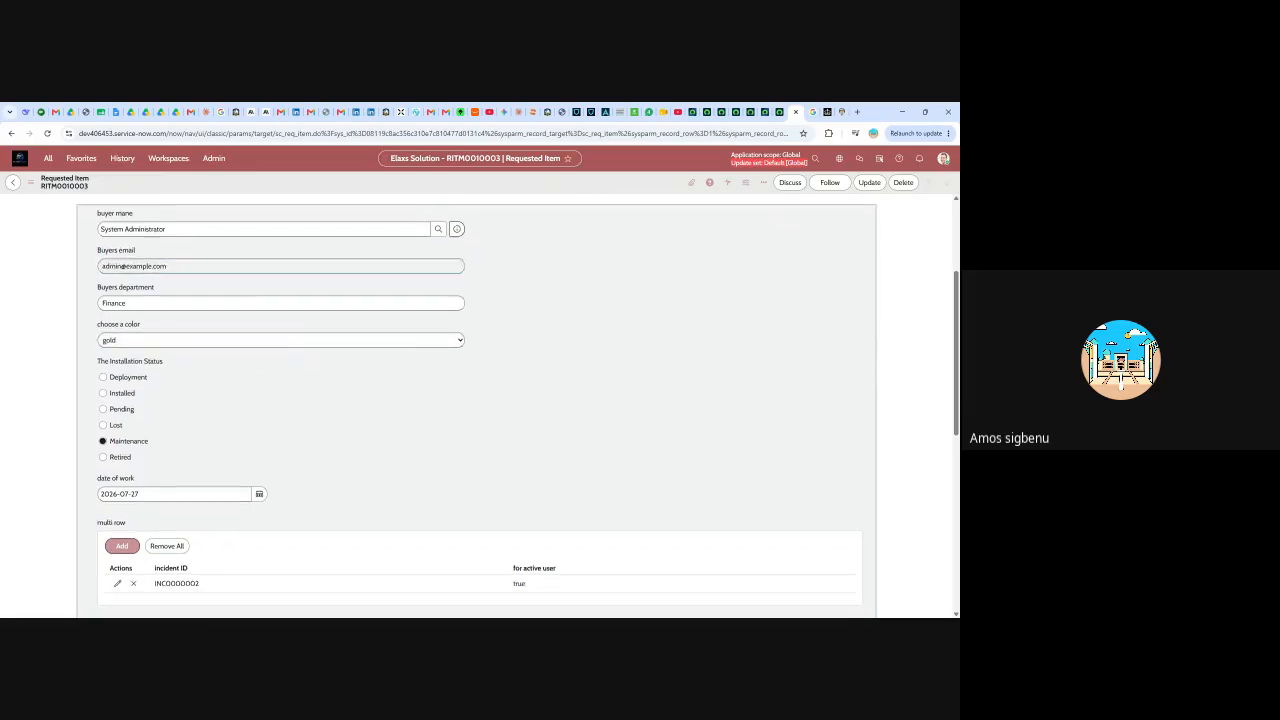
scroll(314, 405, "down", 1)
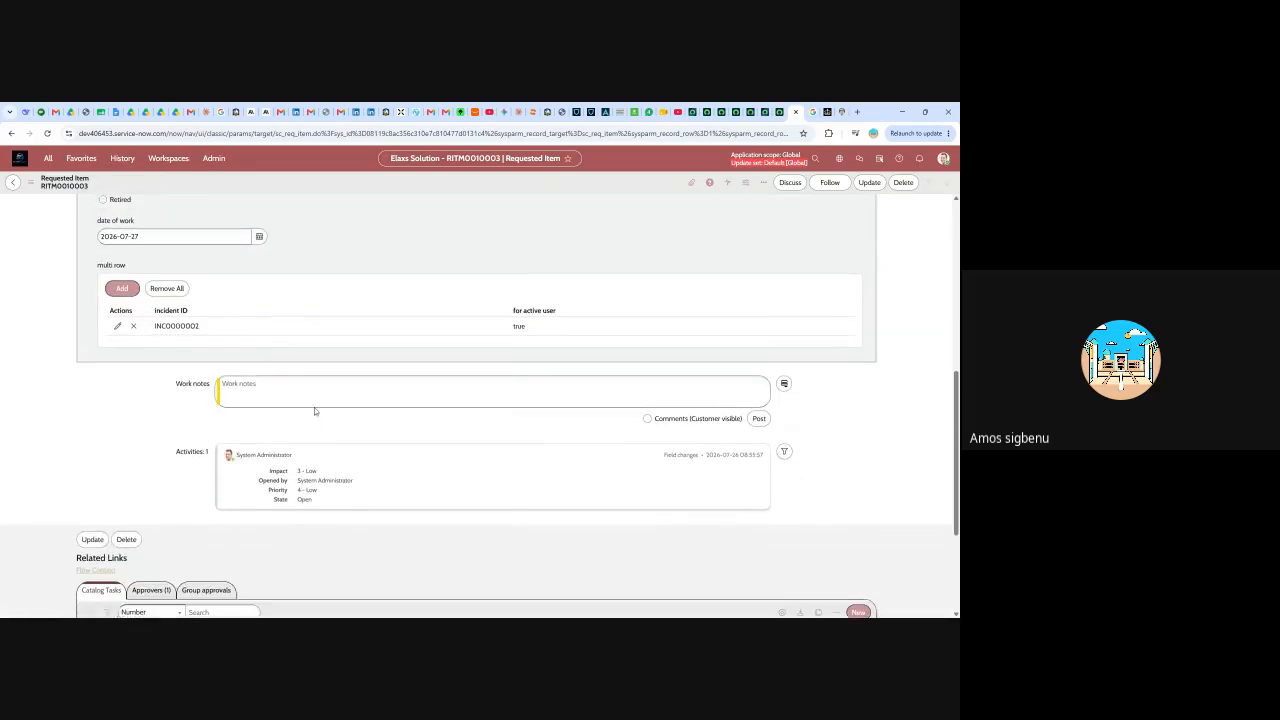
scroll(316, 406, "up", 3)
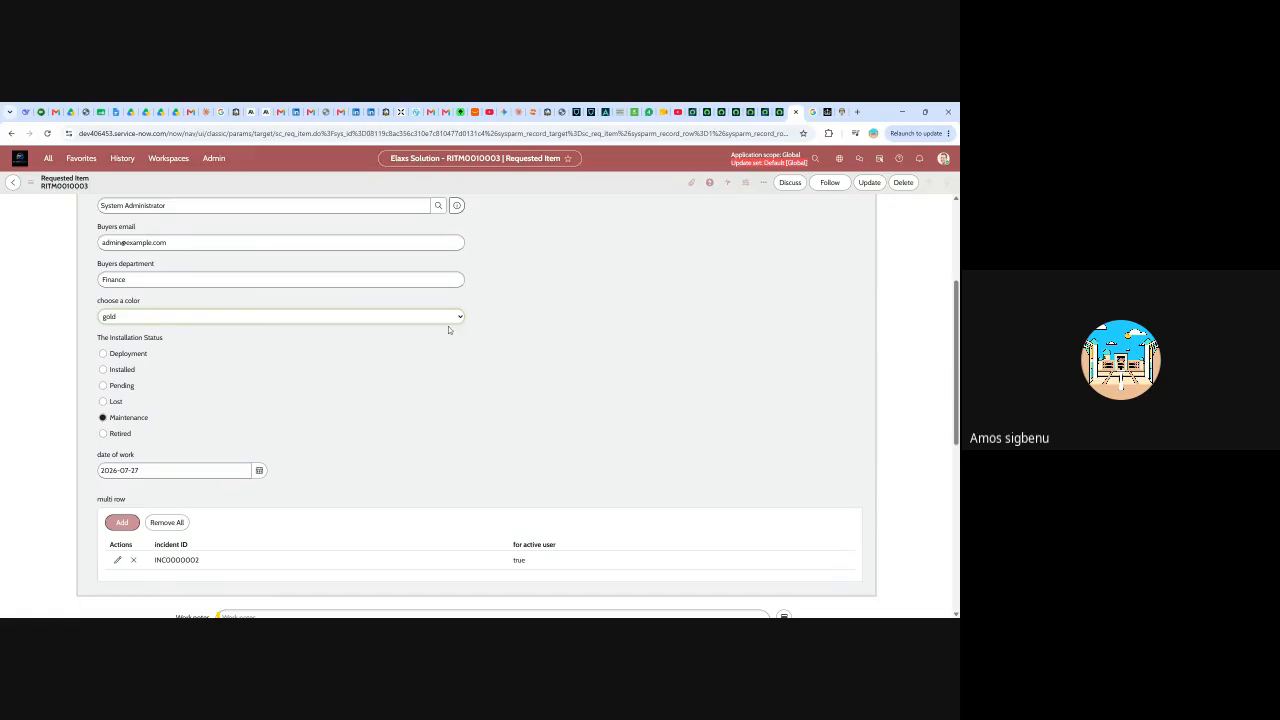
- Switch the requested item's choose a color variable to silver and back to gold to test the UI policy
left_click(448, 326)
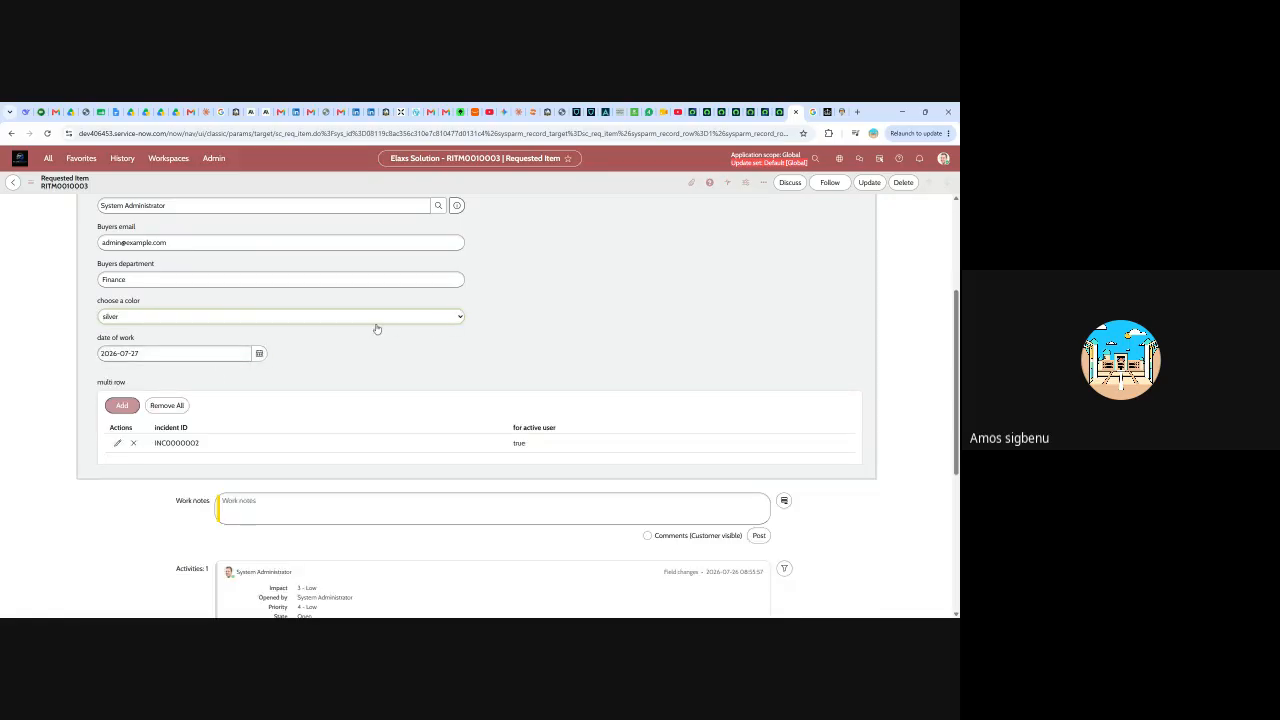
key("Up")
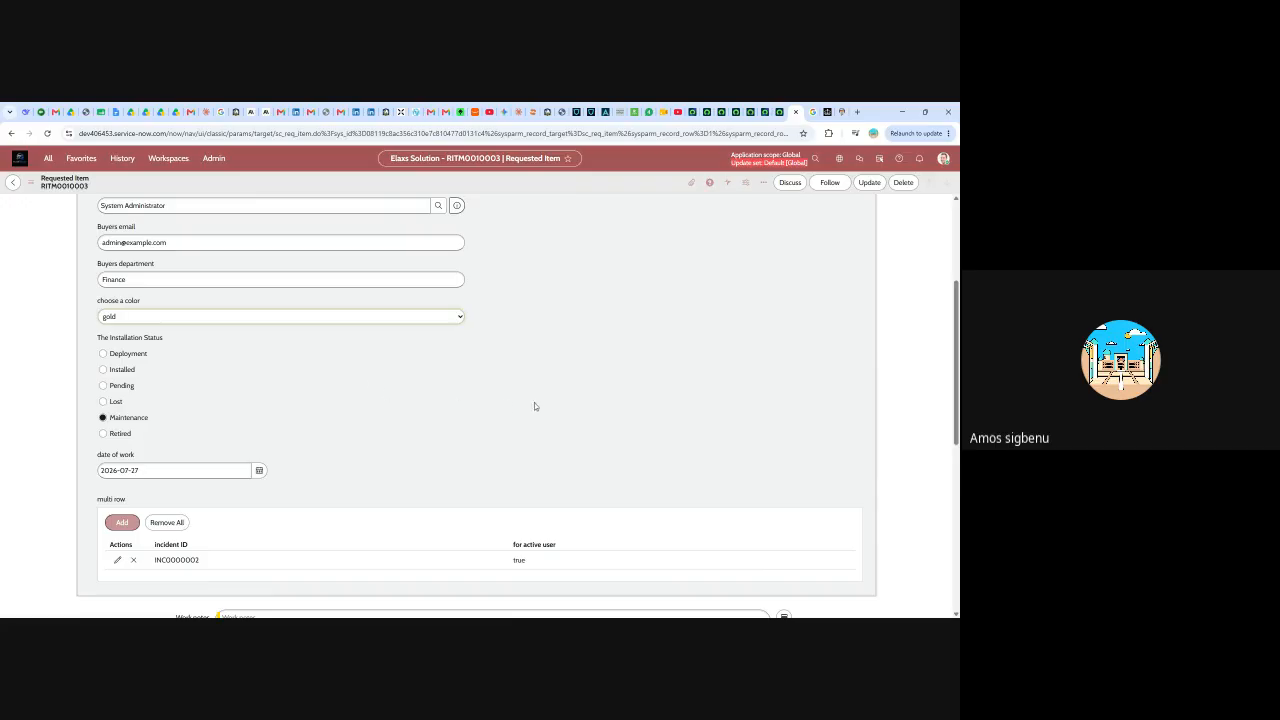
scroll(264, 347, "up", 3)
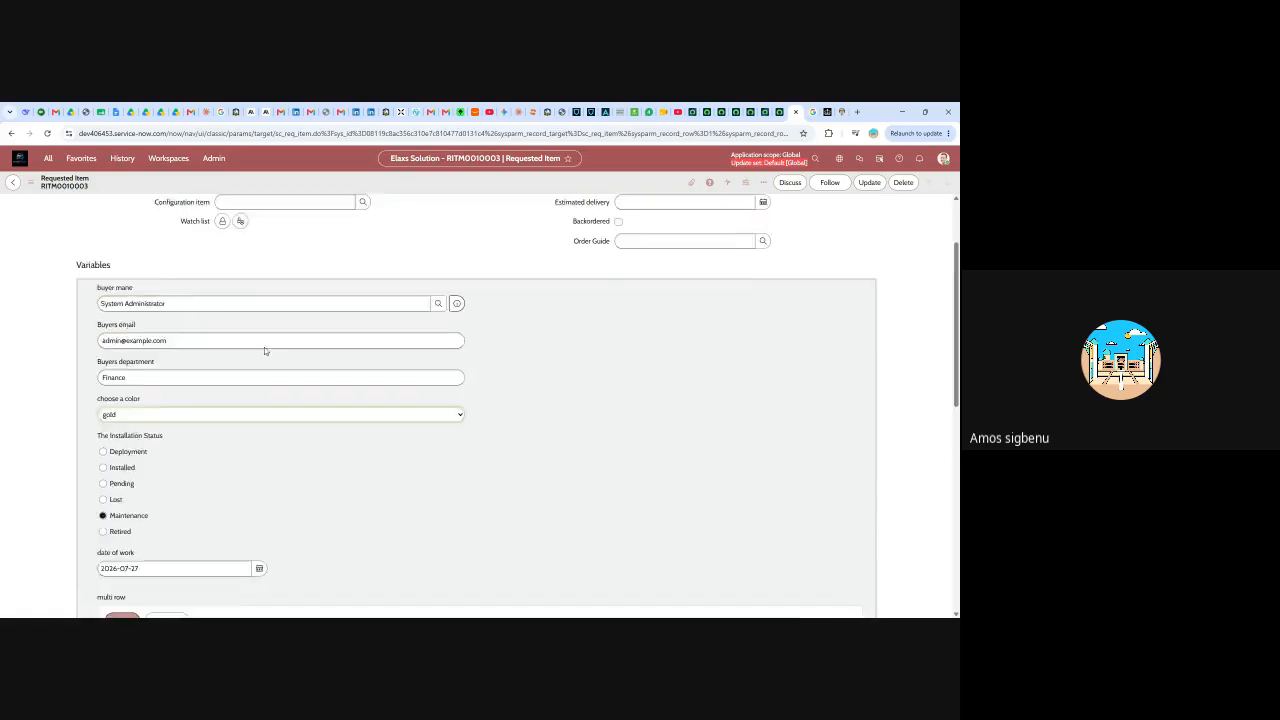
- Switch to the workday flow demo and open the list of available actions for a new flow step
left_click(706, 113)
left_click(722, 112)
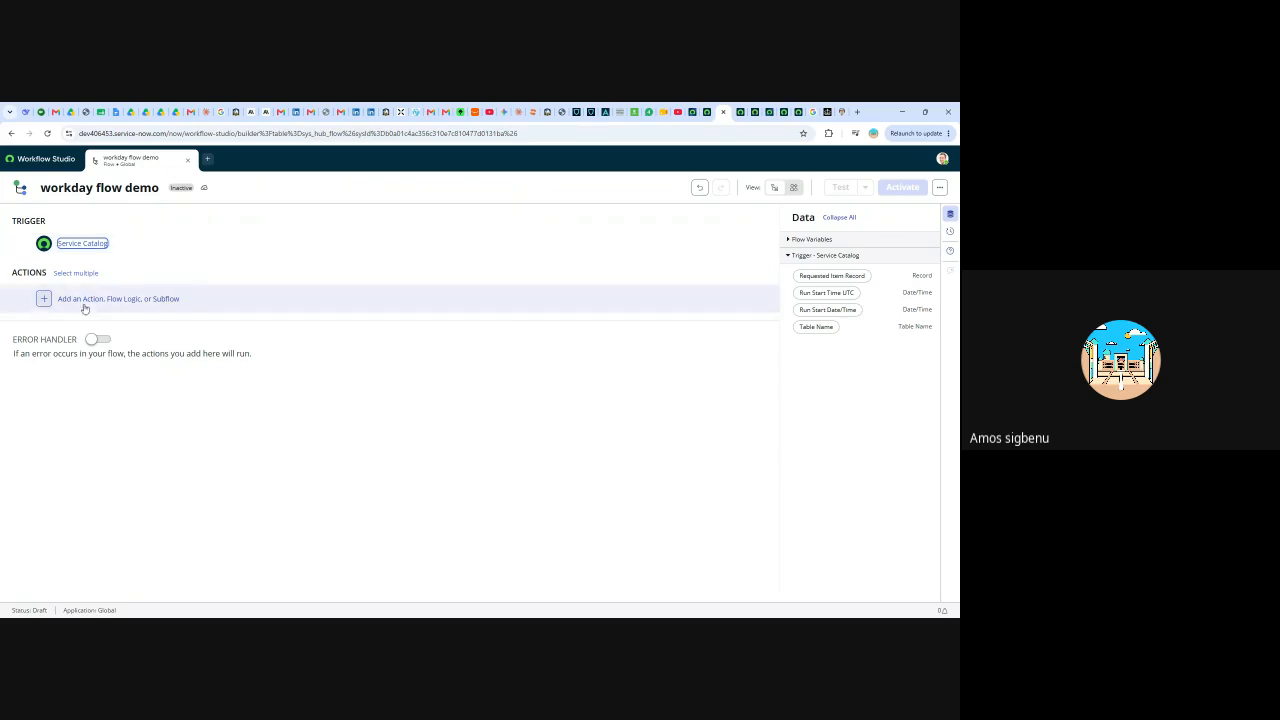
left_click(44, 299)
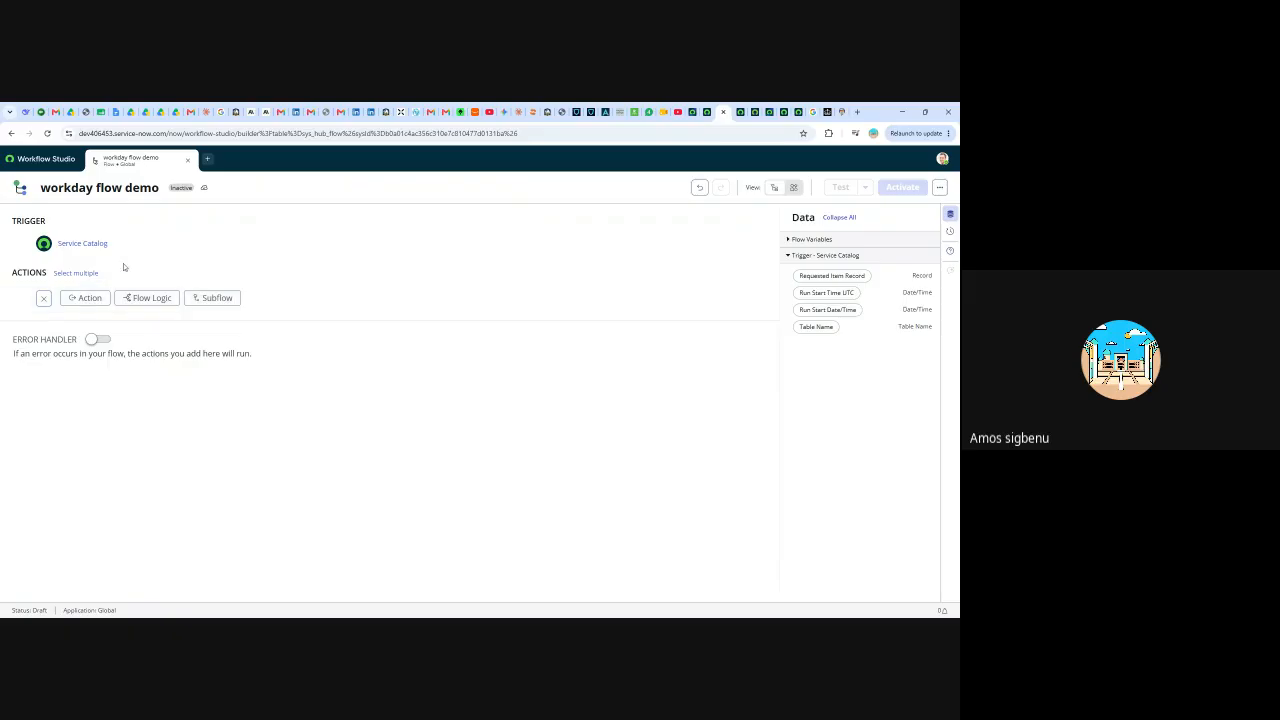
left_click(86, 298)
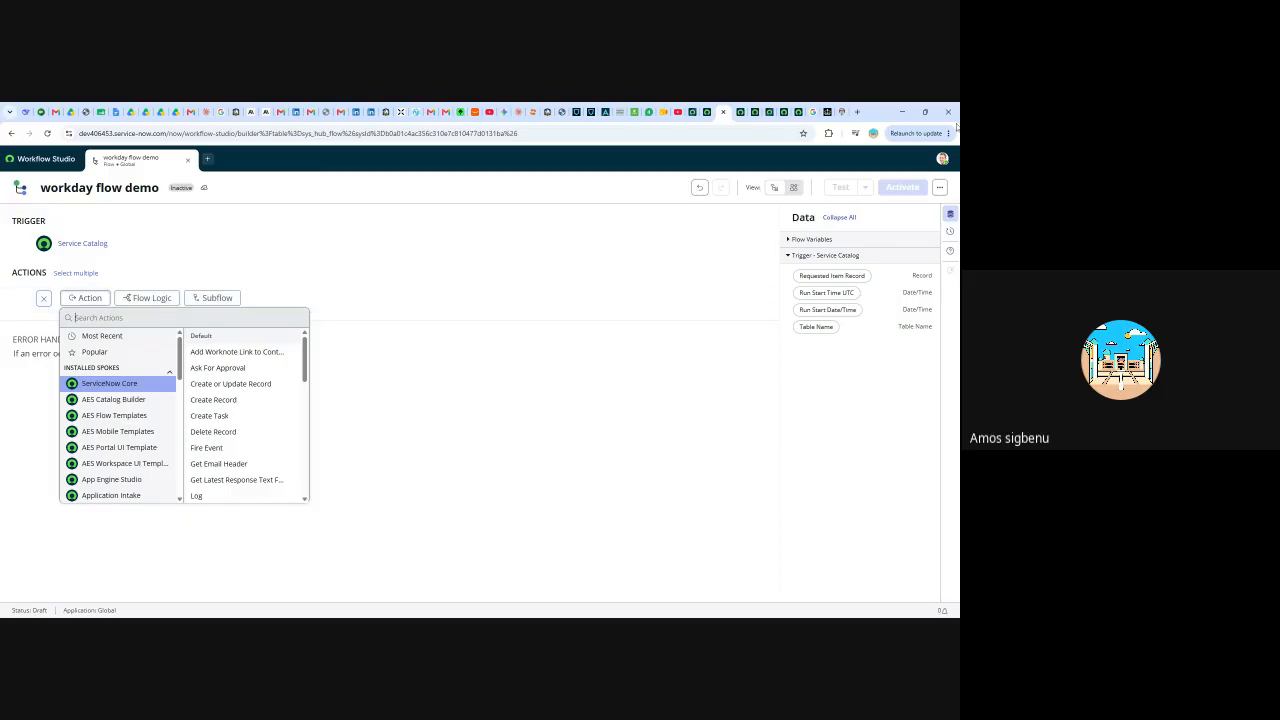
- Look over the demo for gold catalog UI policy and the demo train order form, and return to the workday flow demo
left_click(706, 111)
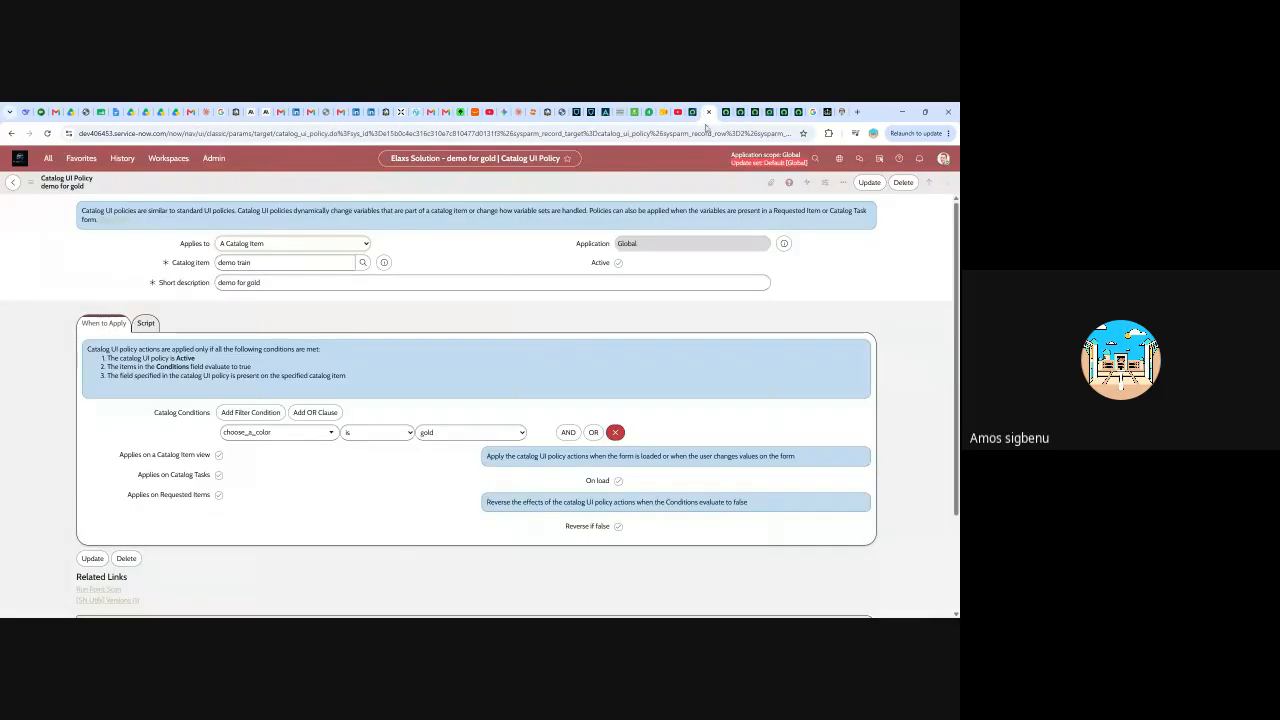
left_click(725, 112)
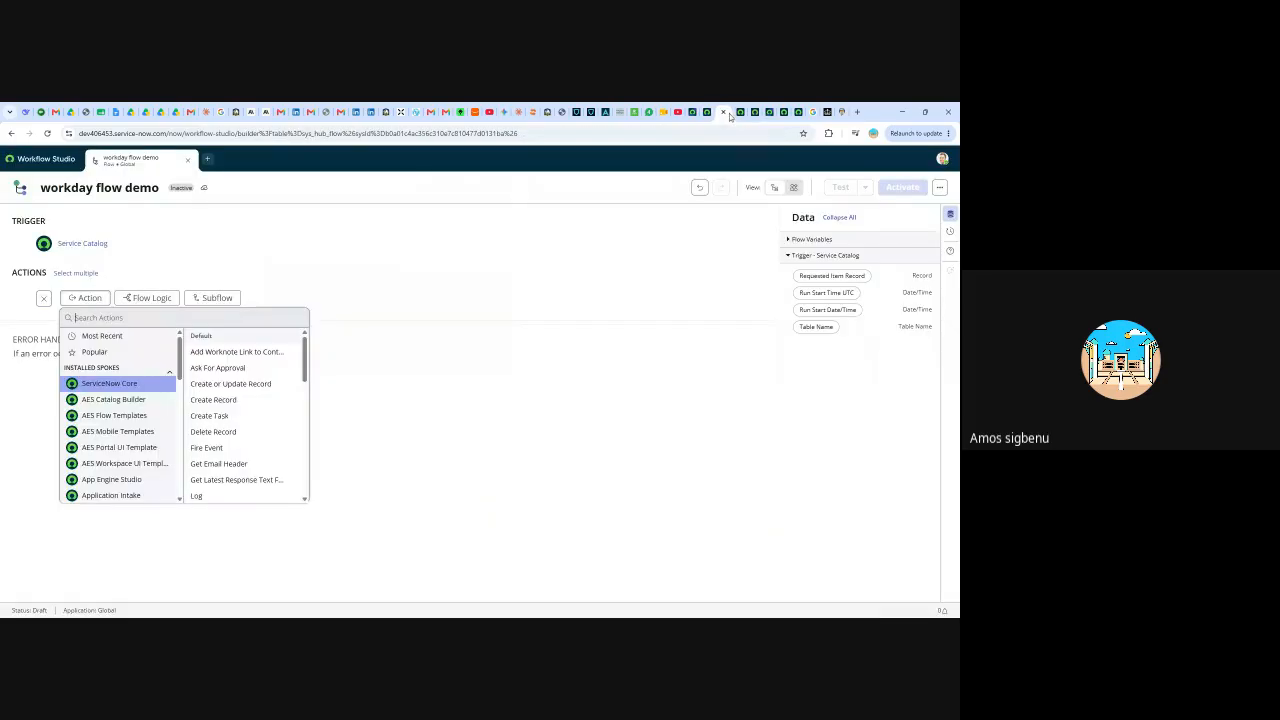
left_click(739, 113)
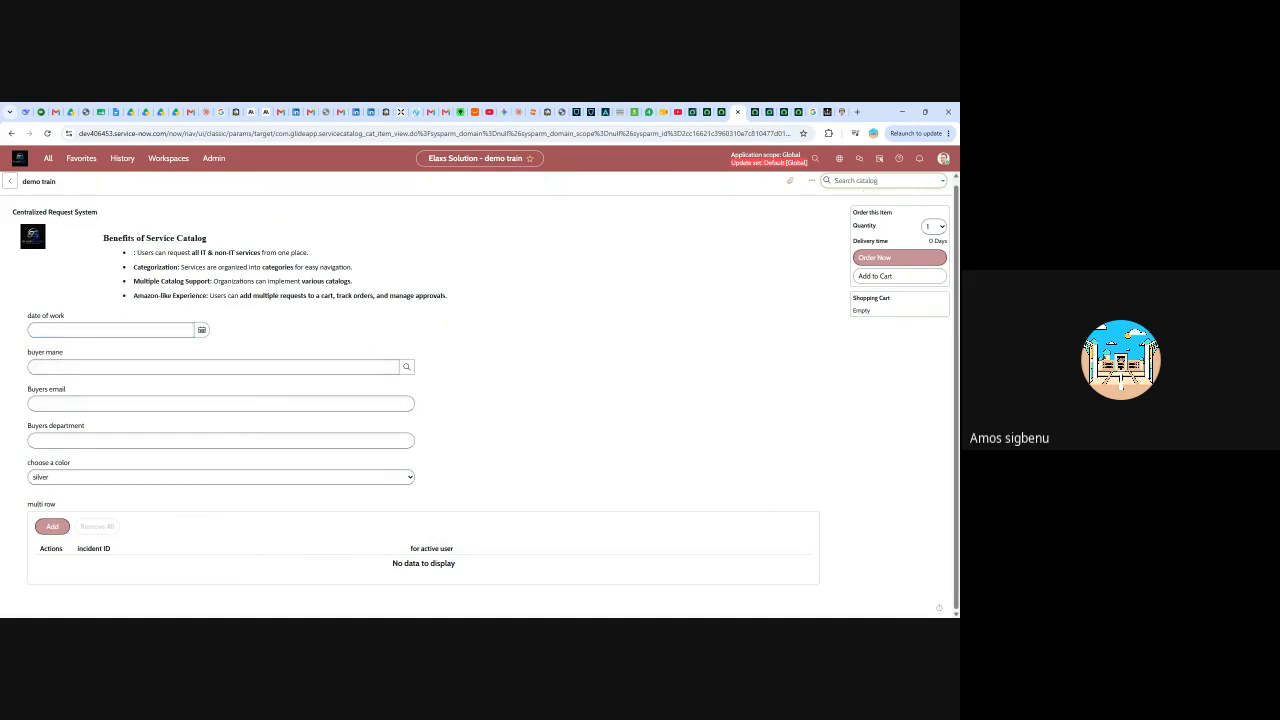
left_click(722, 112)
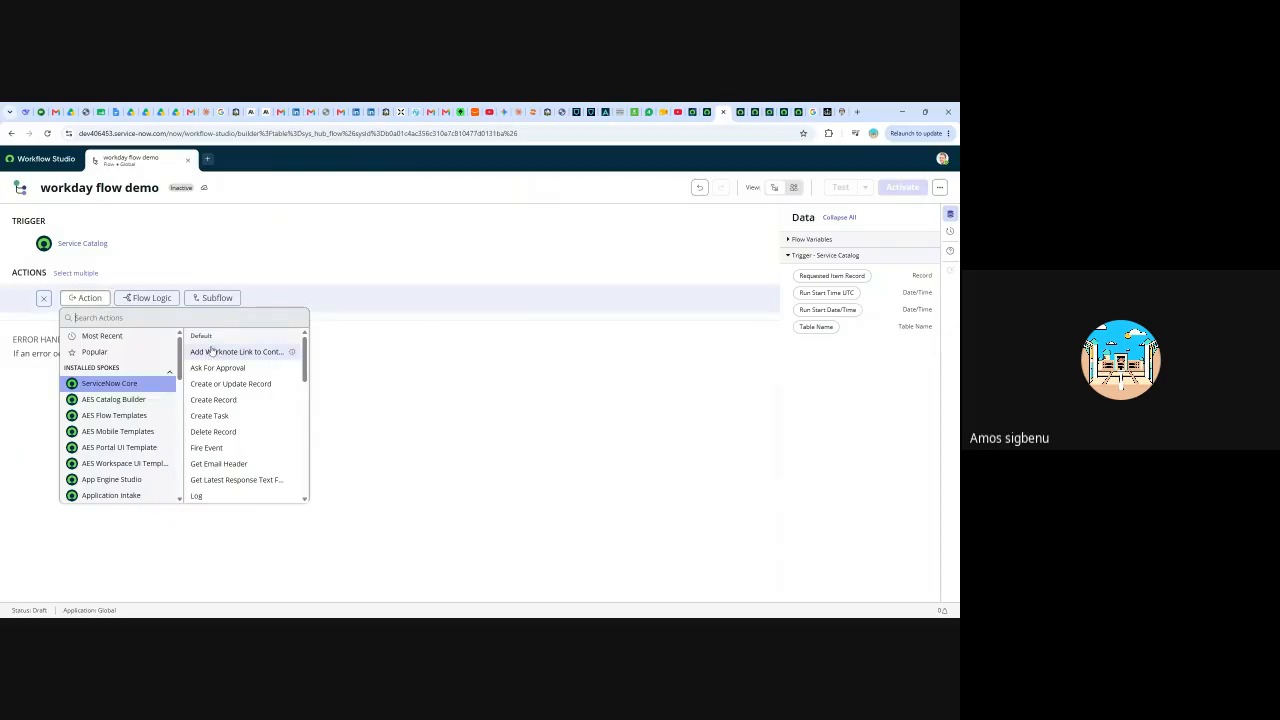
- Search the actions for "get", add Get Catalog Variables as the flow's first action and look over its inputs
type("get")
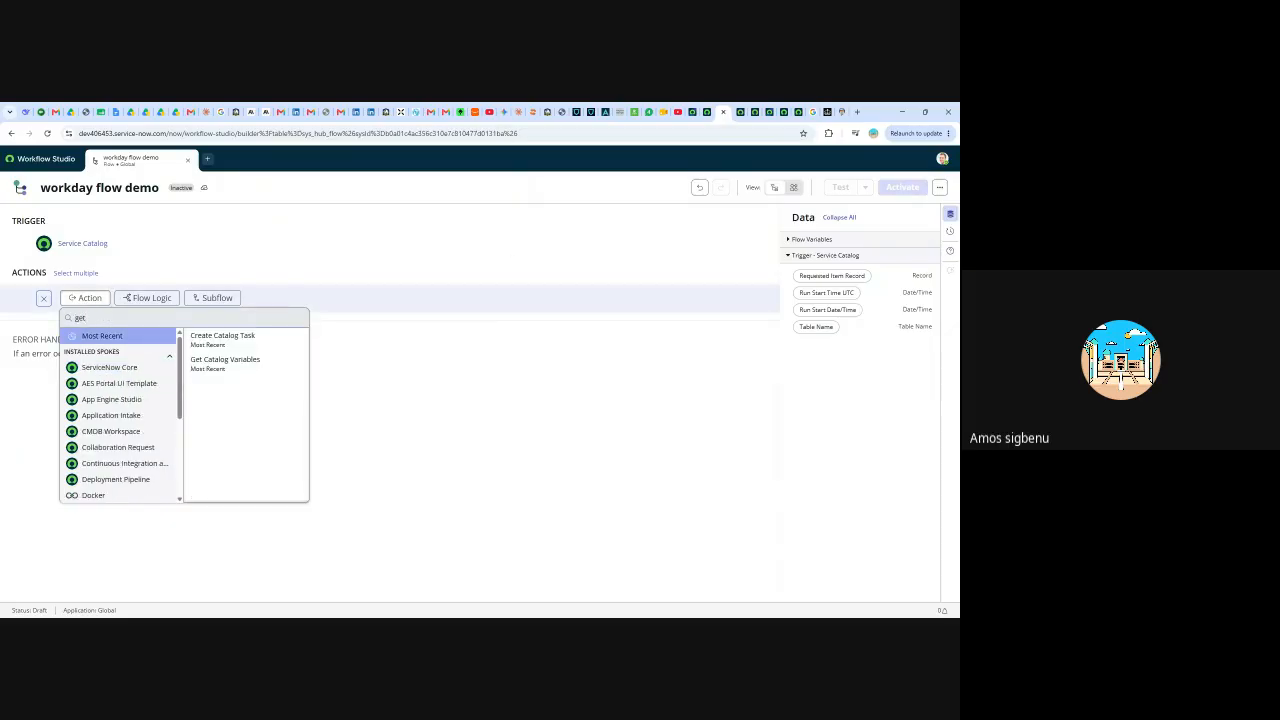
left_click(221, 368)
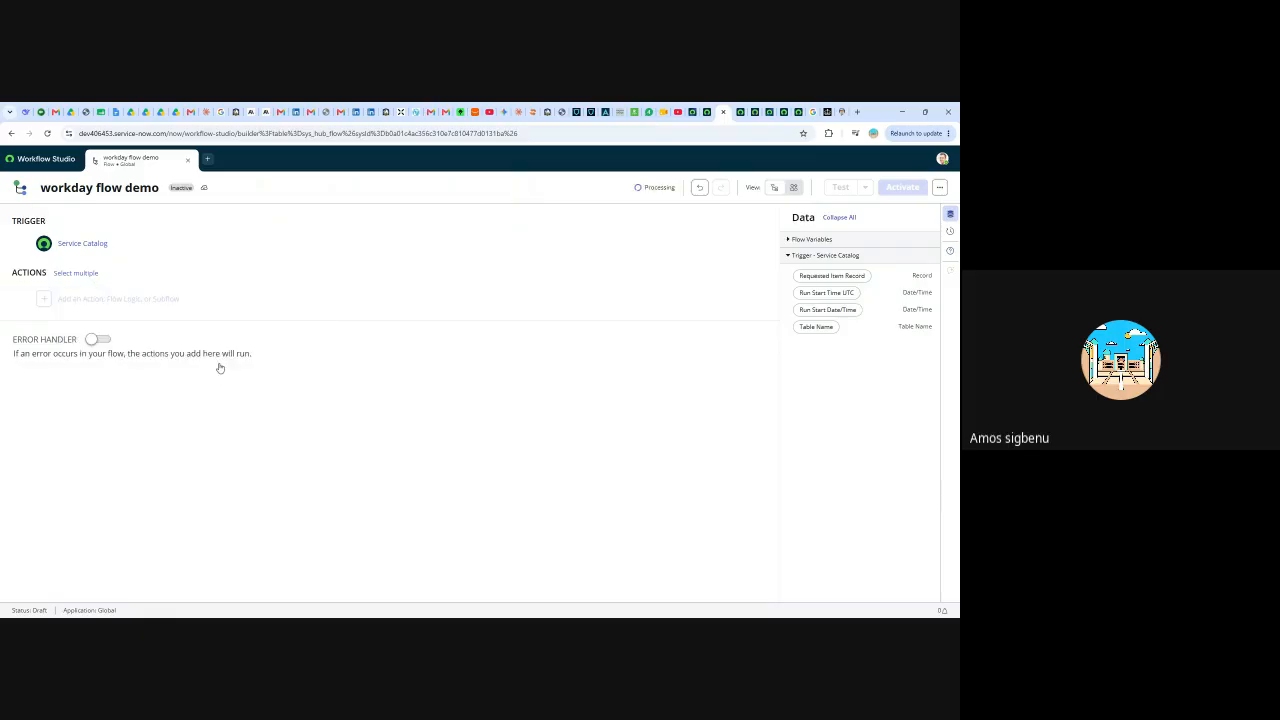
scroll(408, 362, "down", 3)
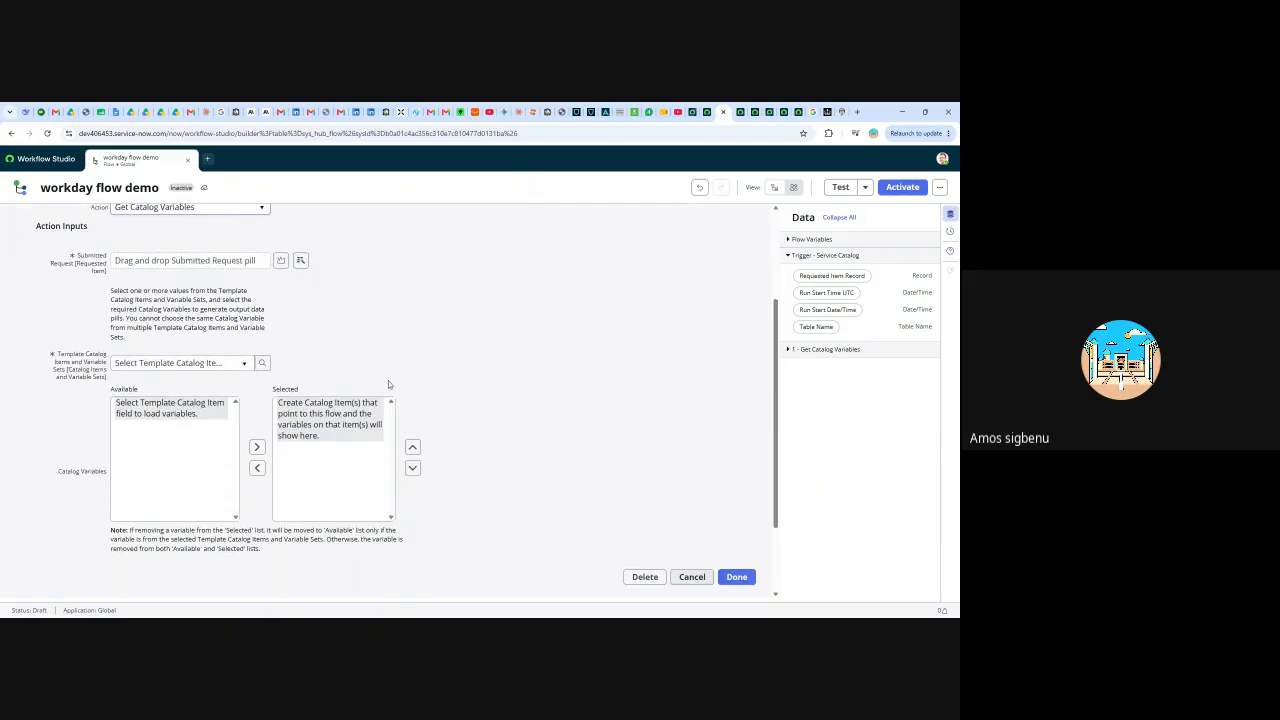
scroll(388, 380, "up", 1)
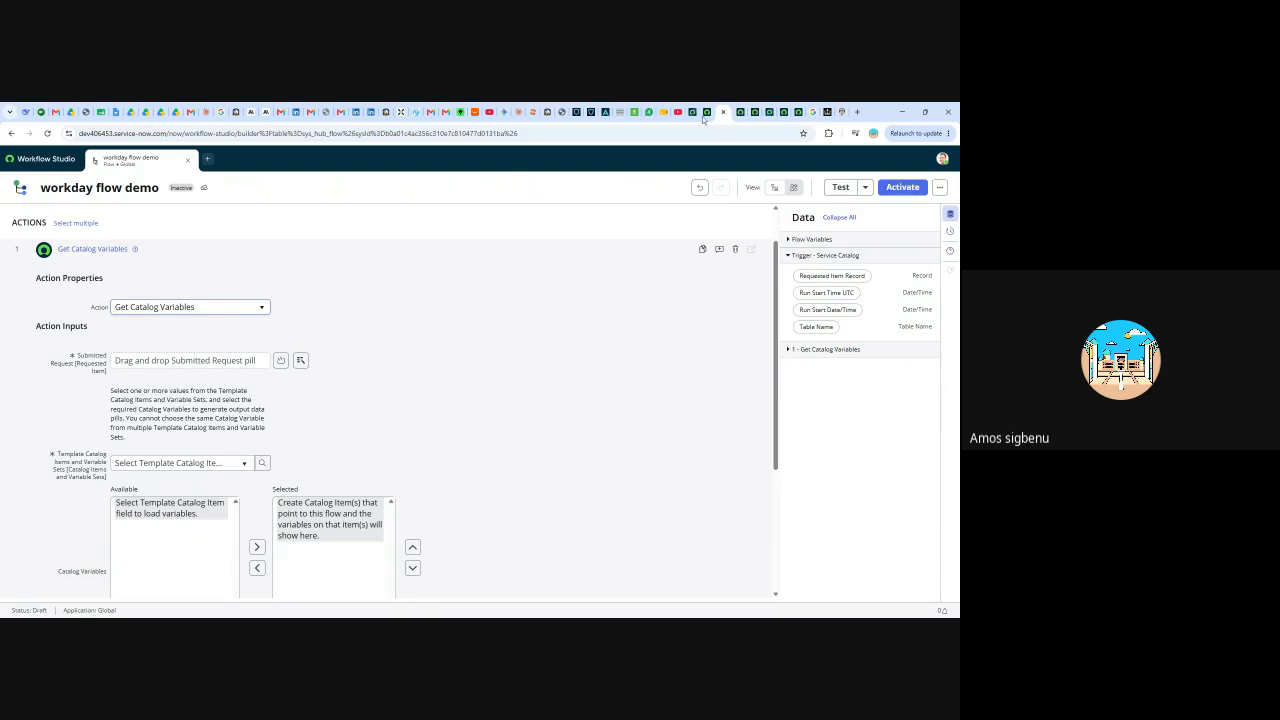
- Review the request record's details and requested items and its portal request summary, and return to the workday flow demo
left_click(784, 112)
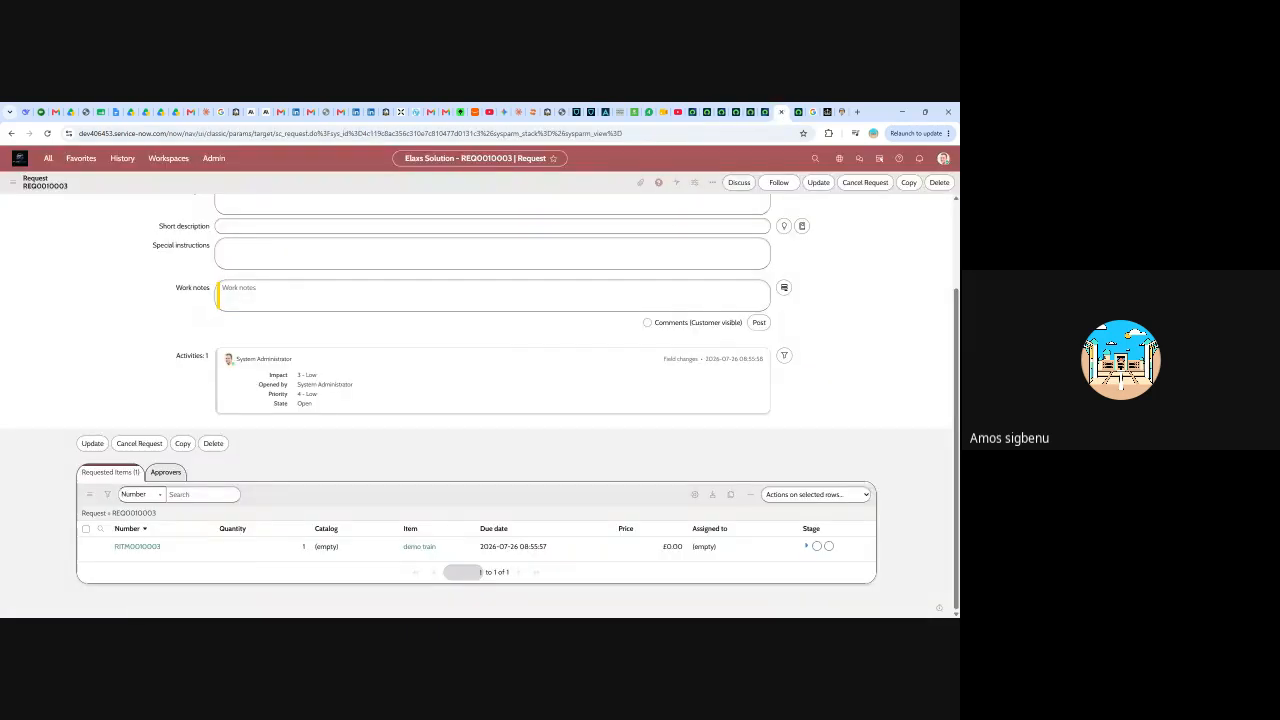
scroll(479, 322, "up", 3)
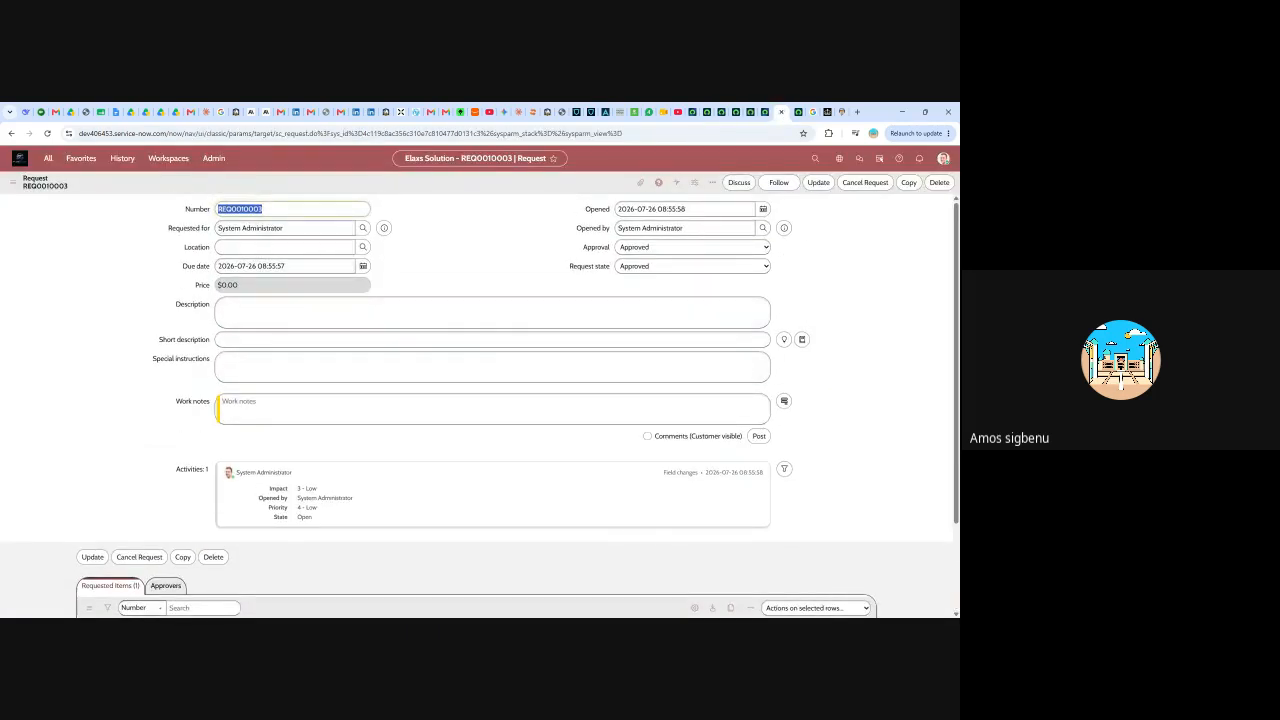
scroll(129, 405, "down", 2)
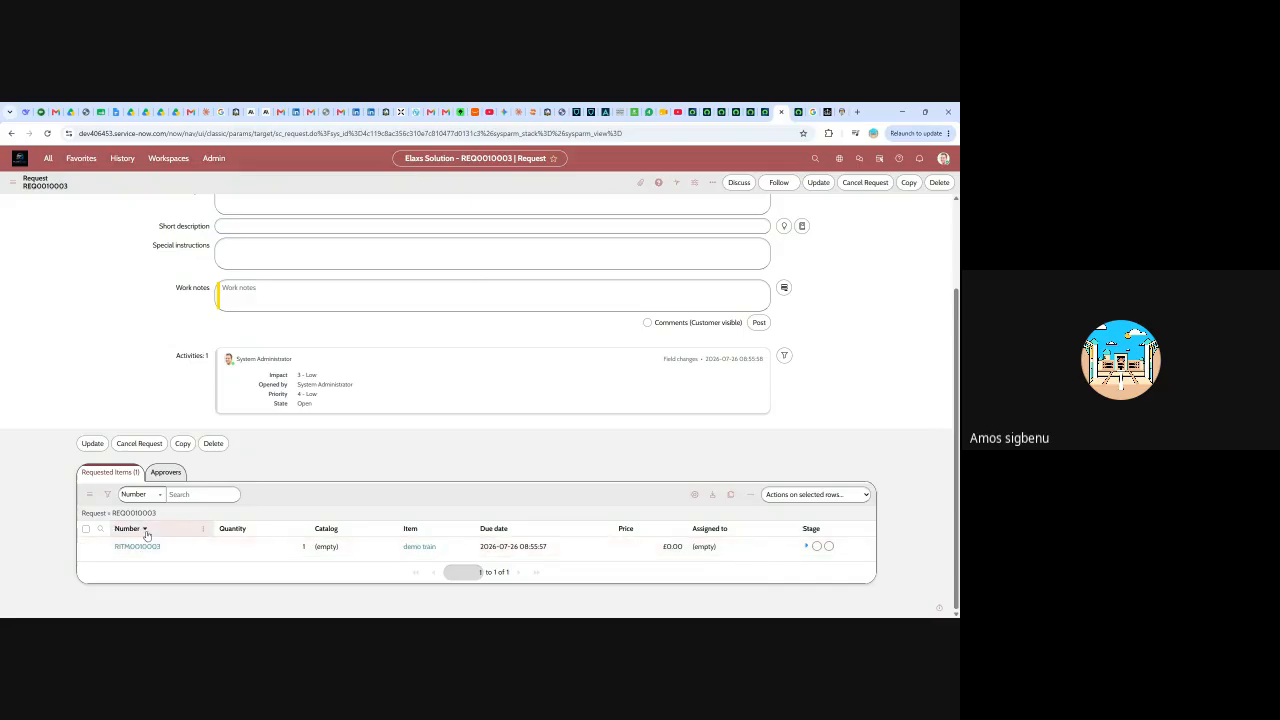
scroll(231, 400, "up", 3)
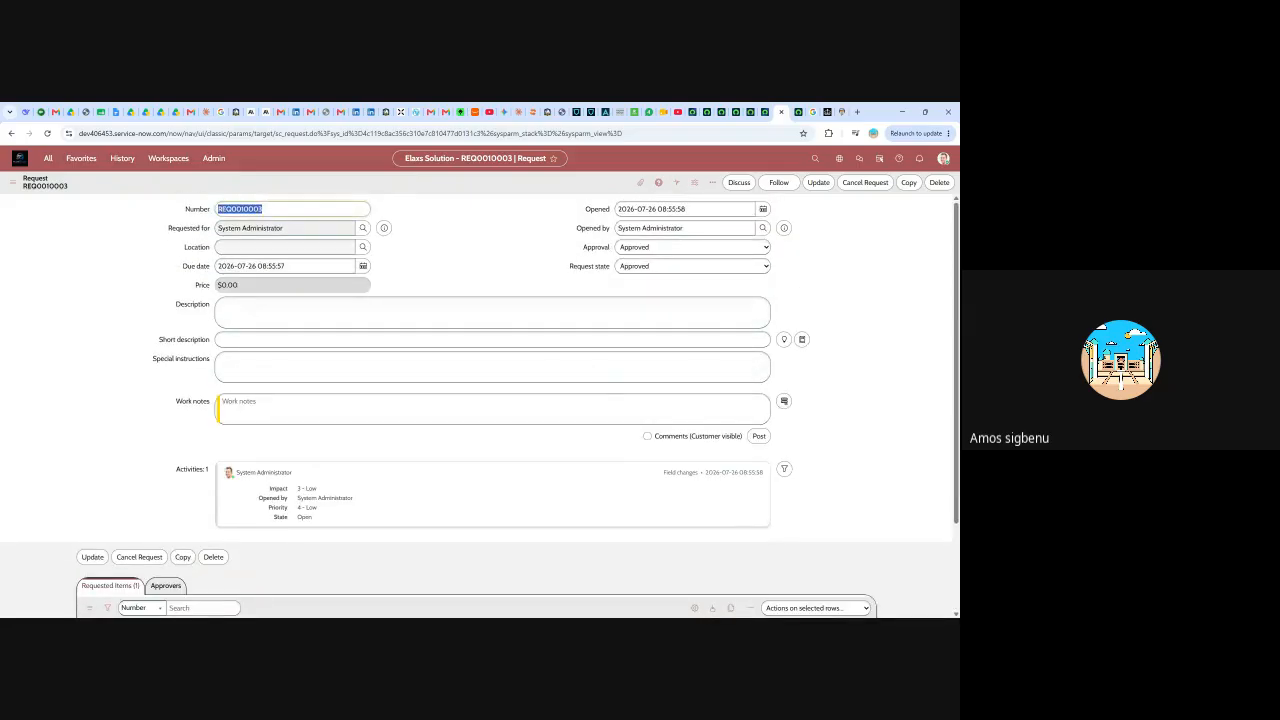
left_click(751, 112)
left_click(750, 112)
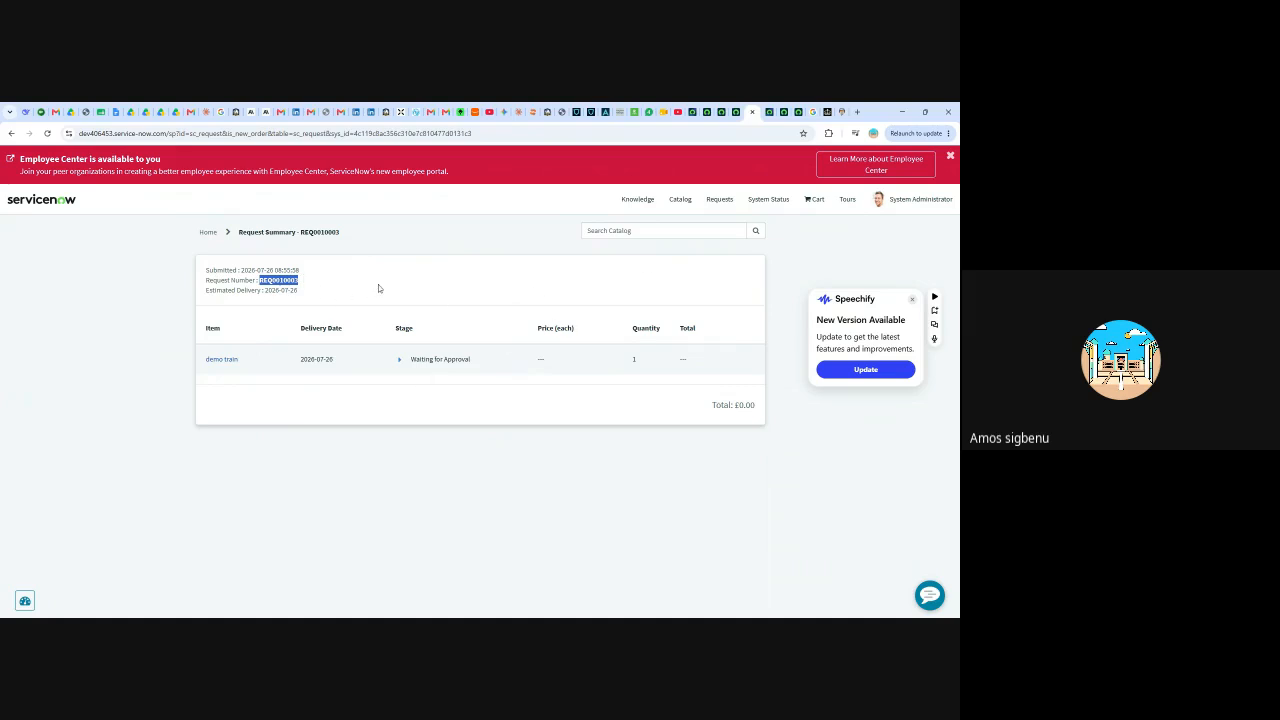
left_click(707, 112)
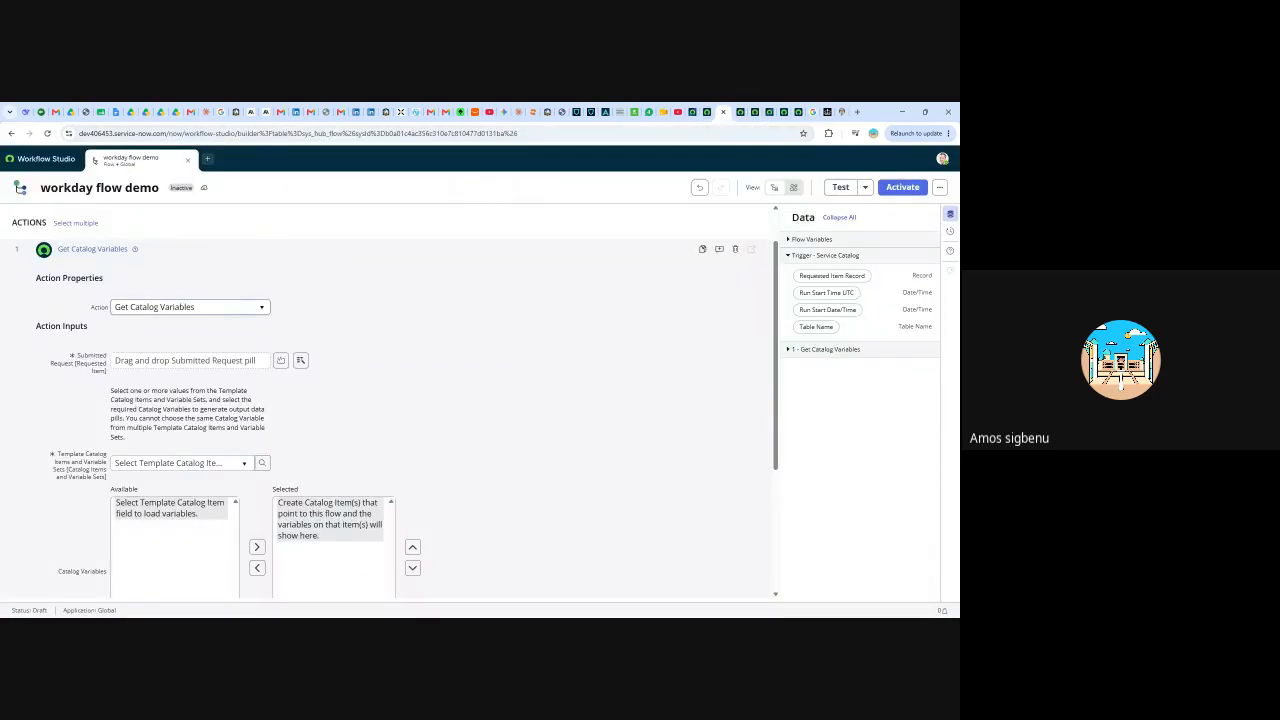